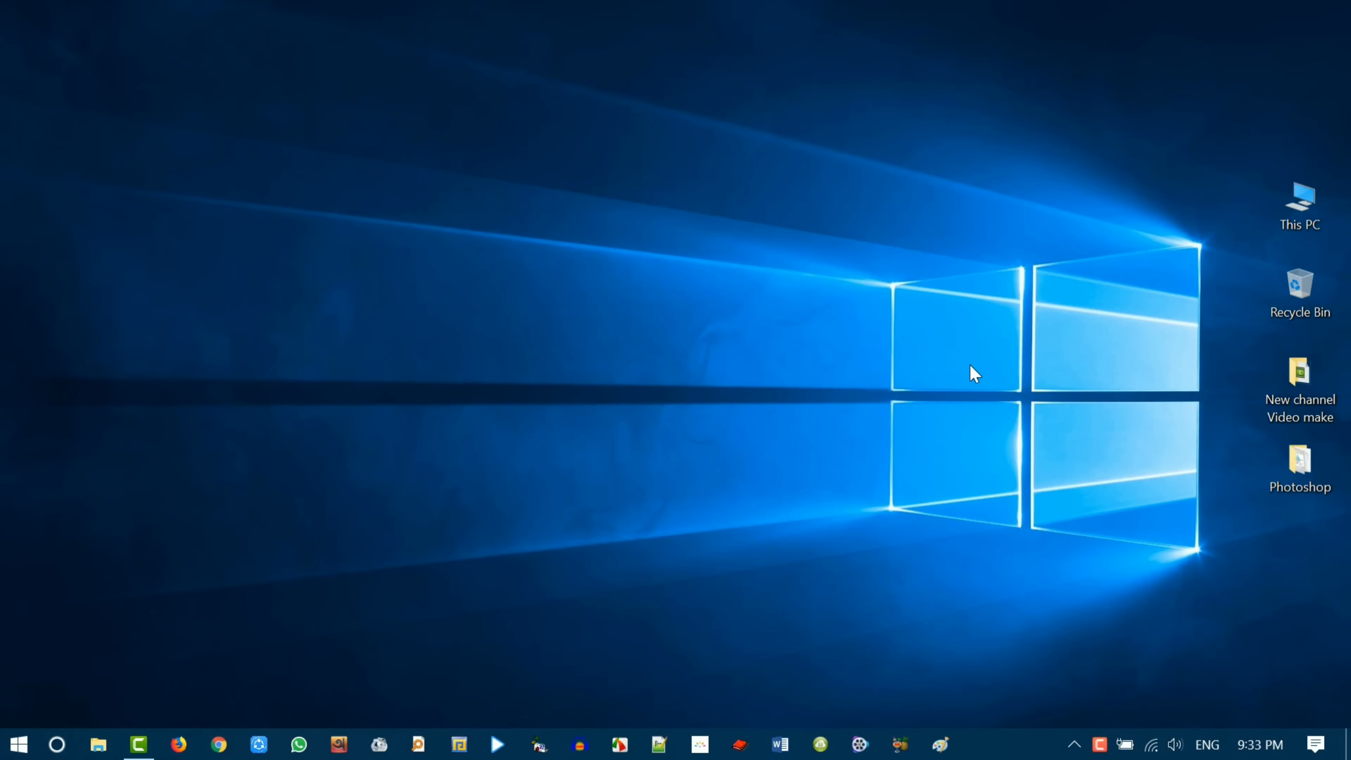
# - Search Windows for "word" and show the available actions for the Word desktop app
pyautogui.click(57, 745)
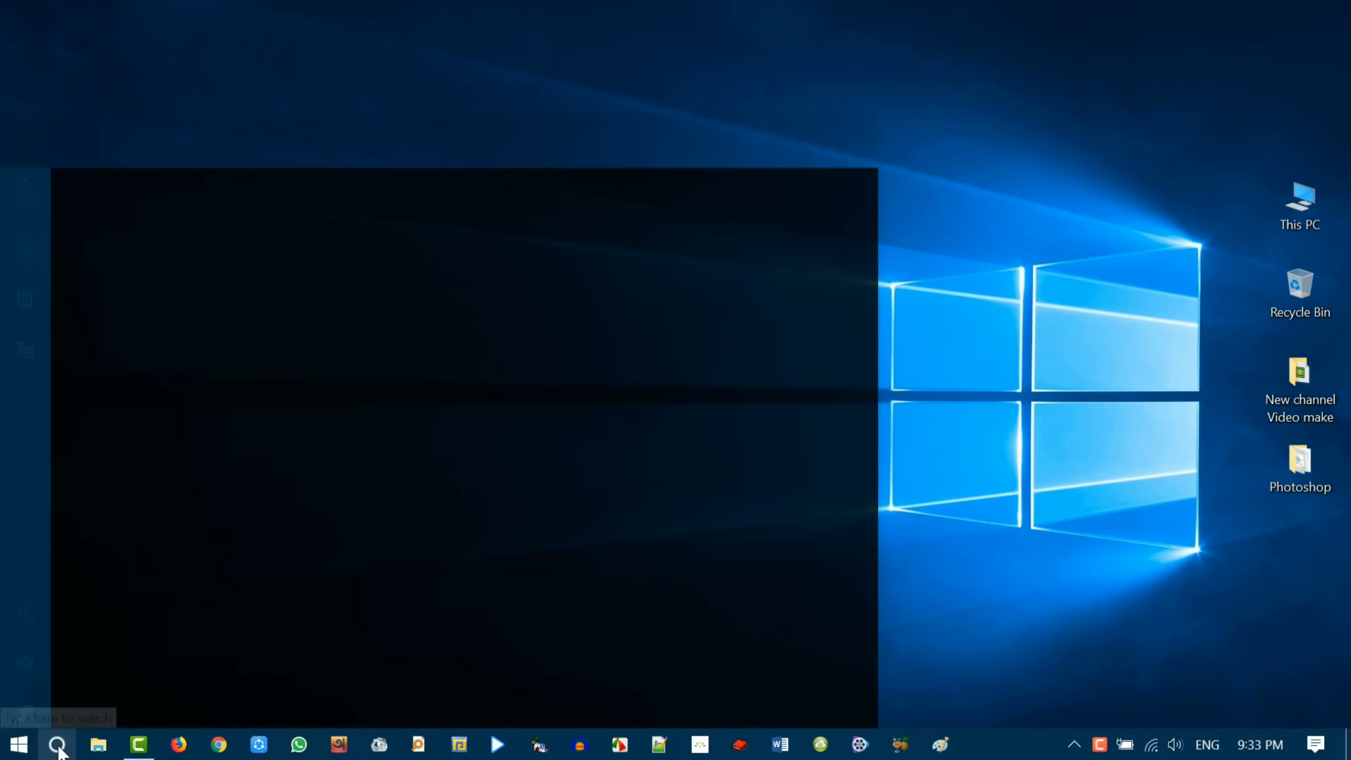
pyautogui.write('word')
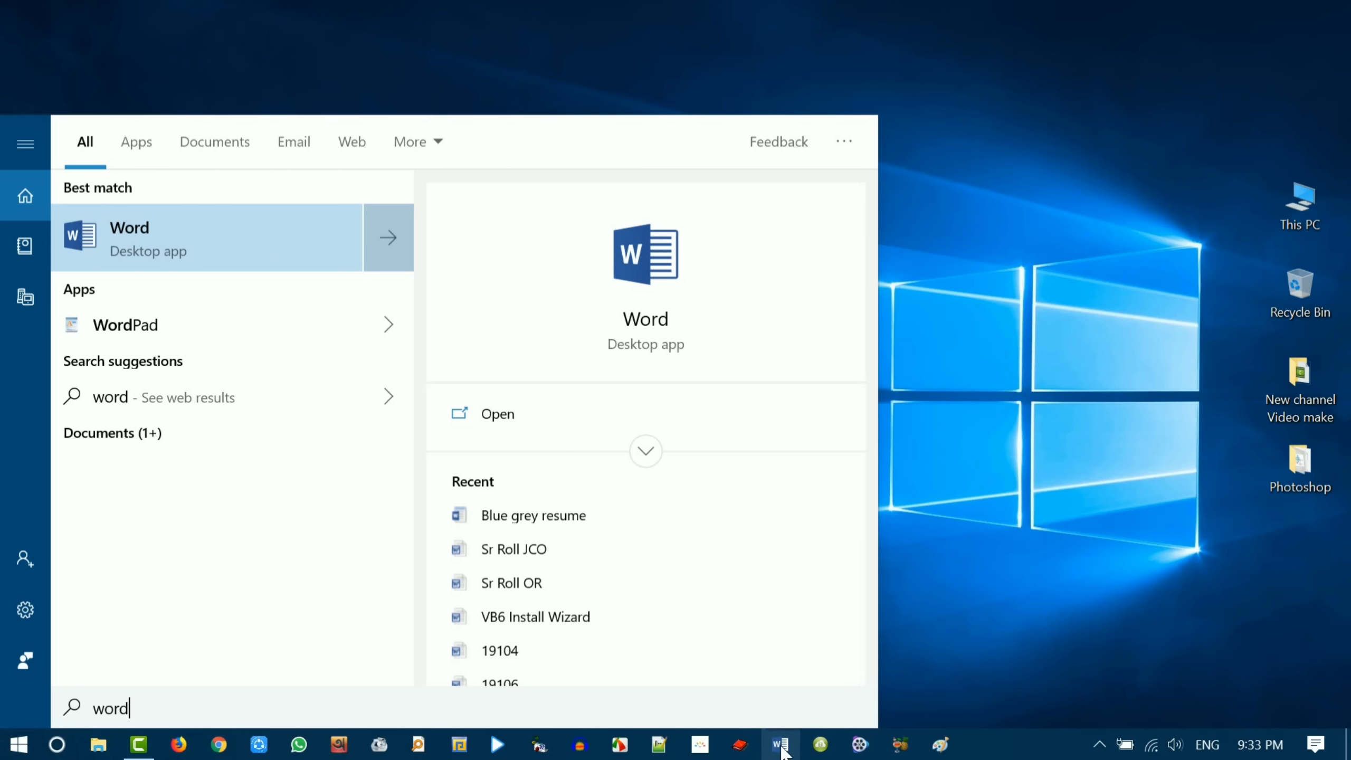
pyautogui.rightClick(140, 233)
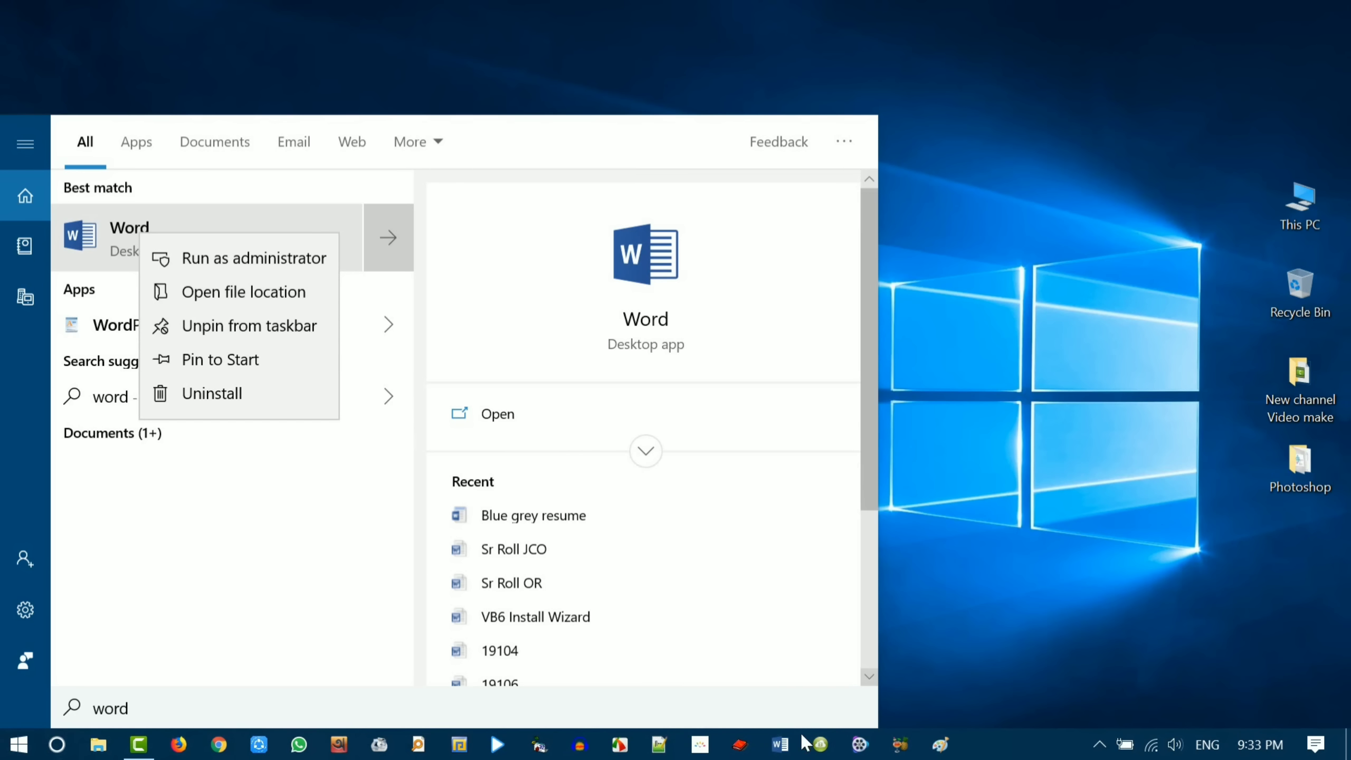
pyautogui.click(970, 507)
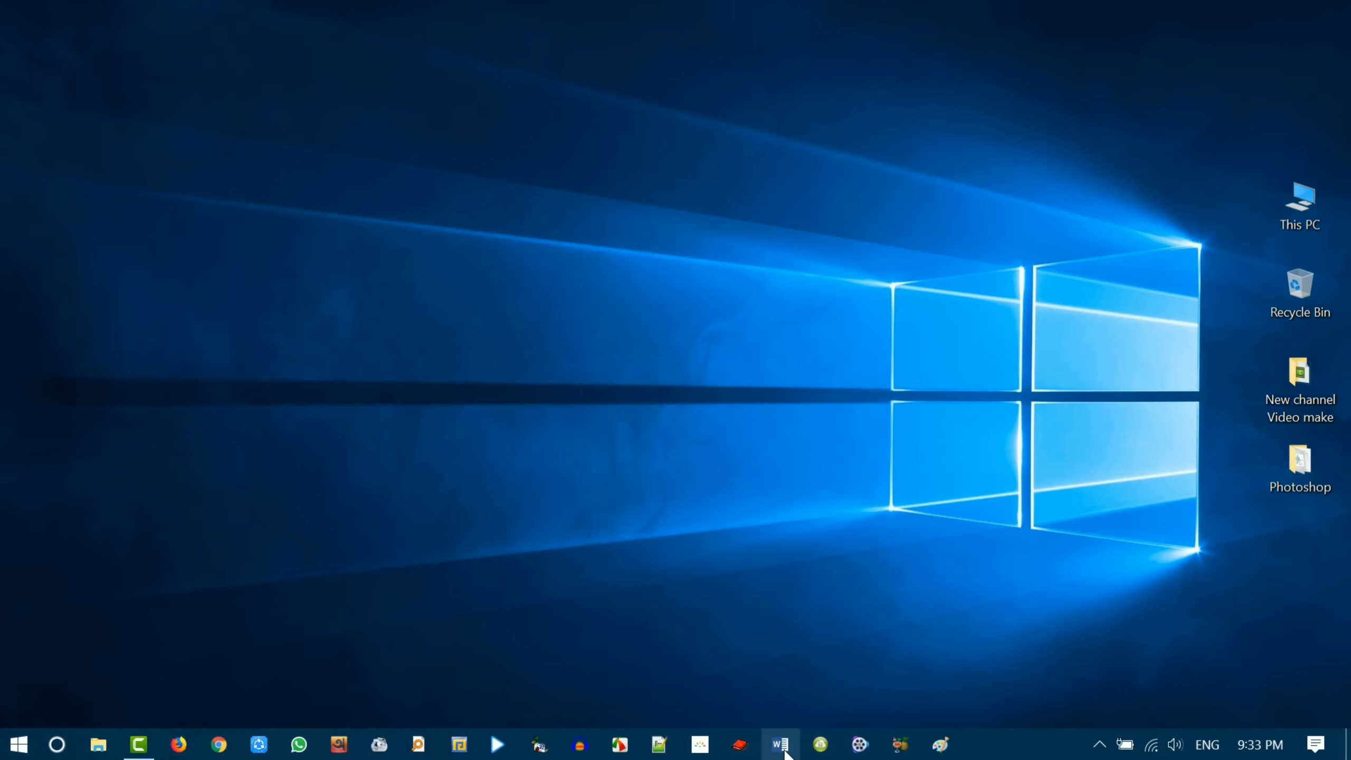
# - Show the file types that can be newly created on the desktop, including Microsoft Word Document
pyautogui.rightClick(316, 338)
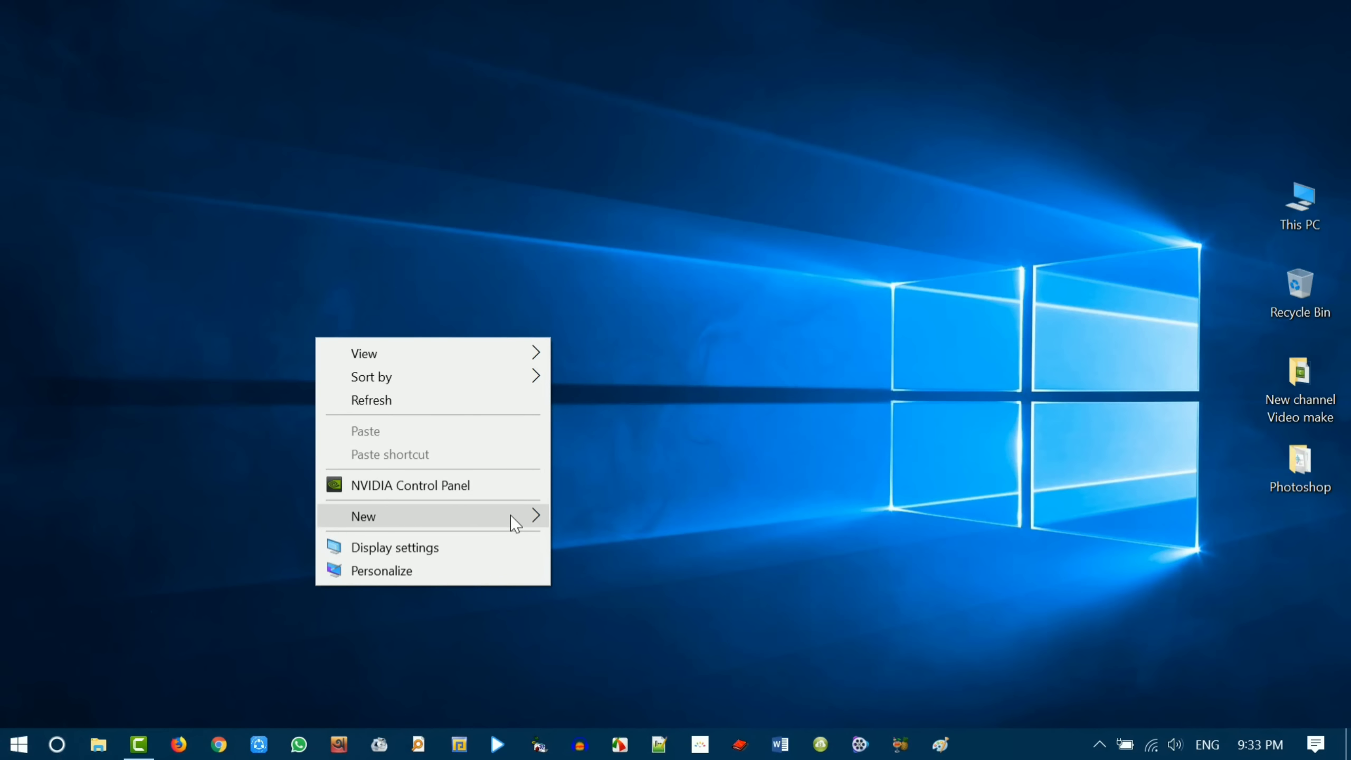
pyautogui.moveTo(511, 515)
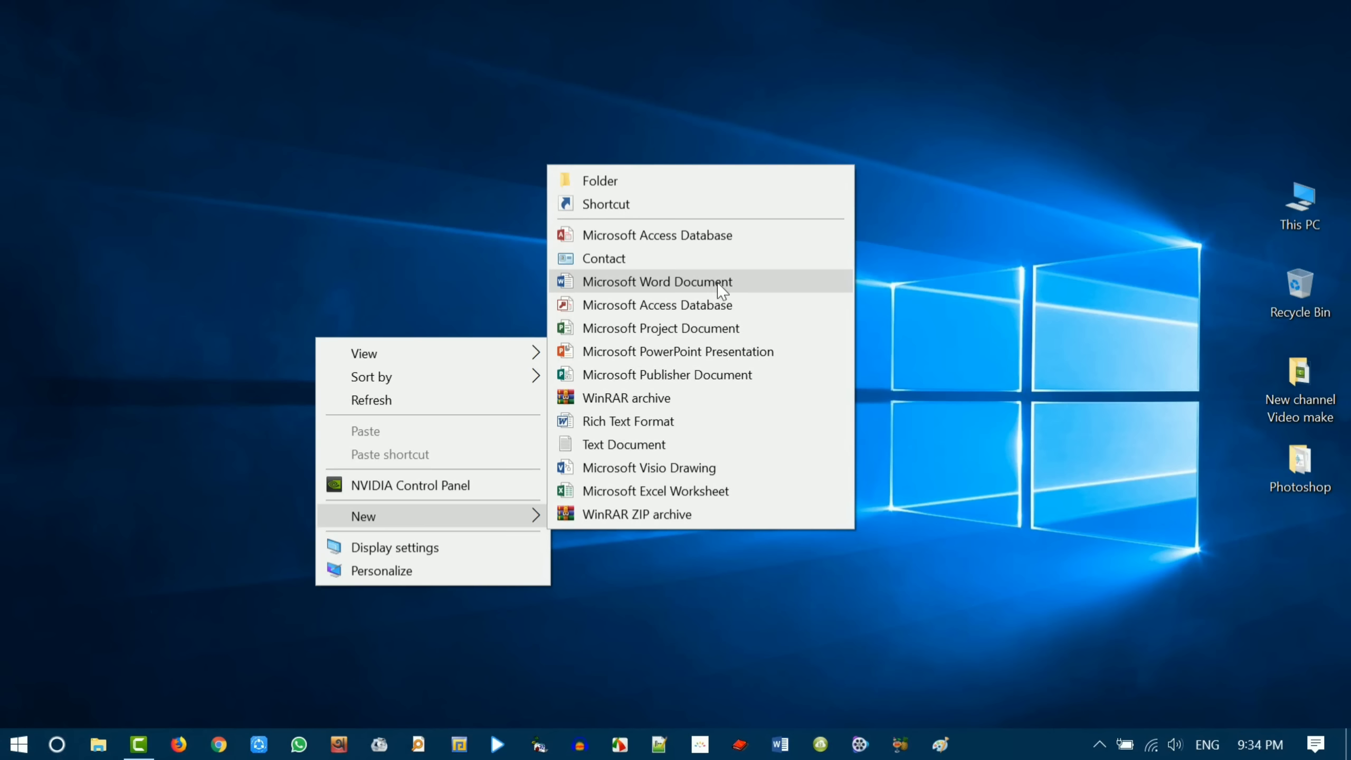
pyautogui.click(83, 591)
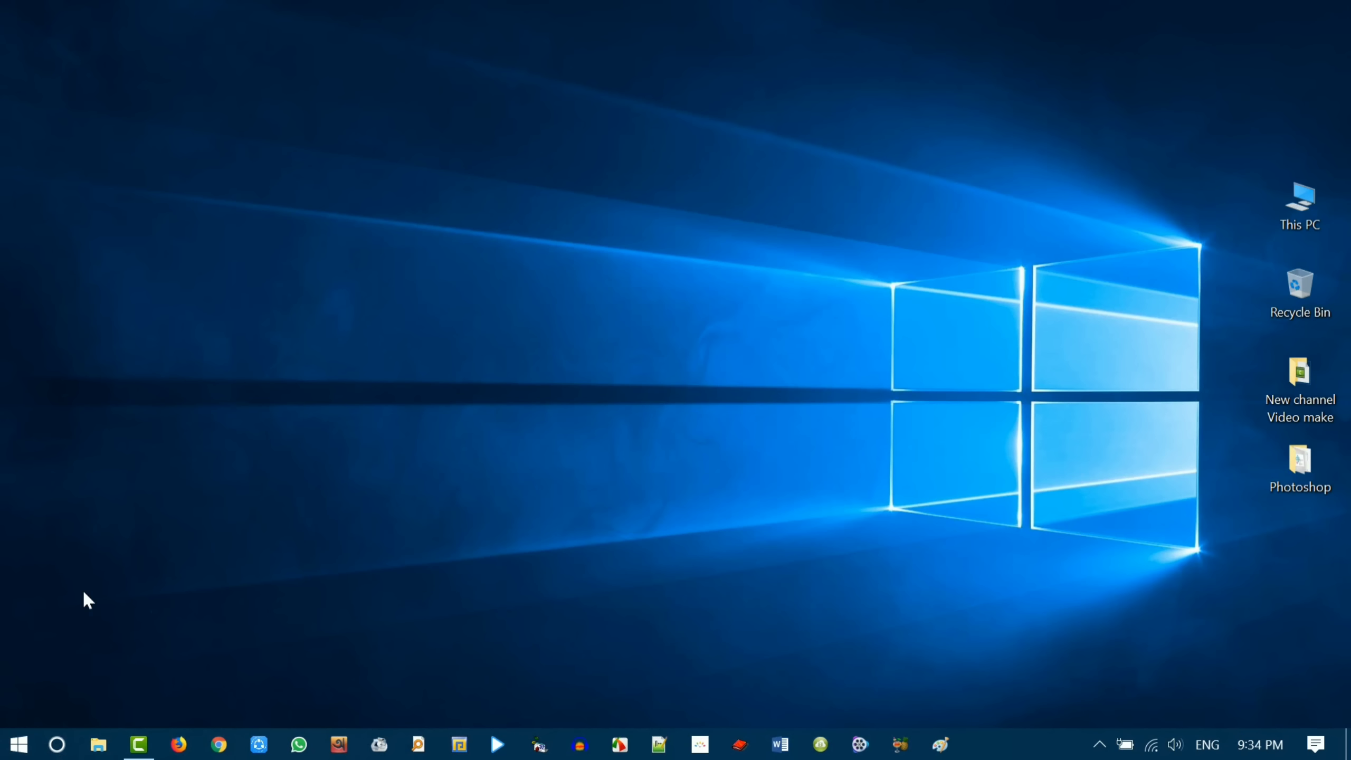
# - Launch Word from the alphabetical list of installed apps
pyautogui.click(13, 753)
pyautogui.scroll(-15, 261, 340)
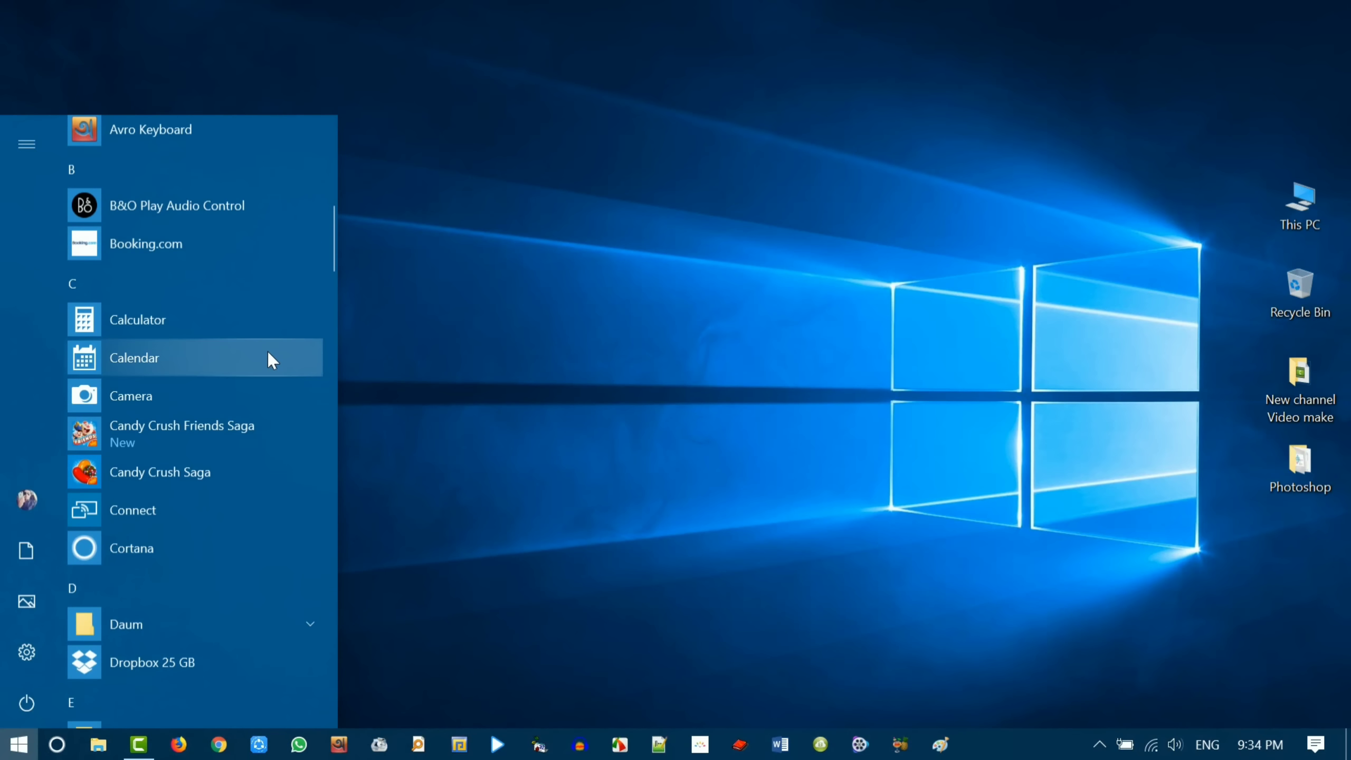
pyautogui.scroll(-20, 270, 354)
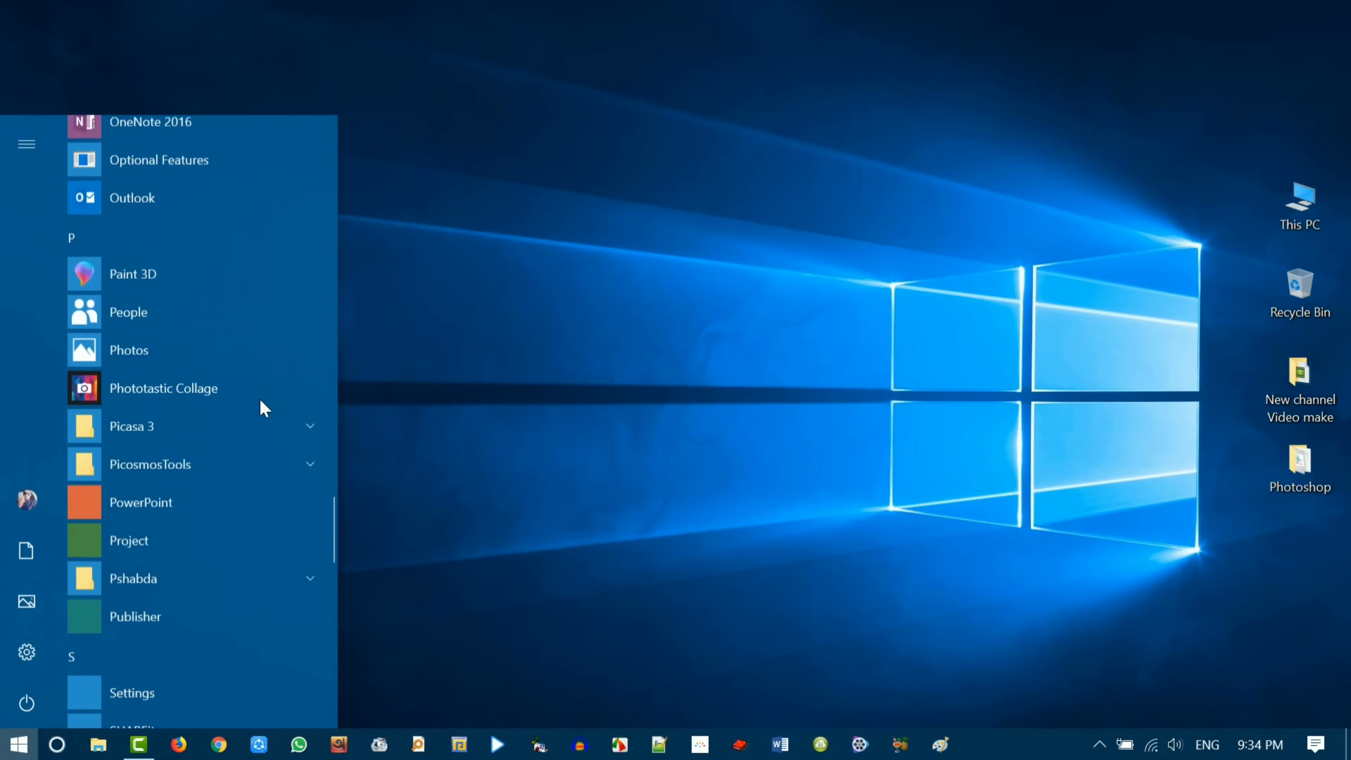
pyautogui.scroll(-8, 271, 465)
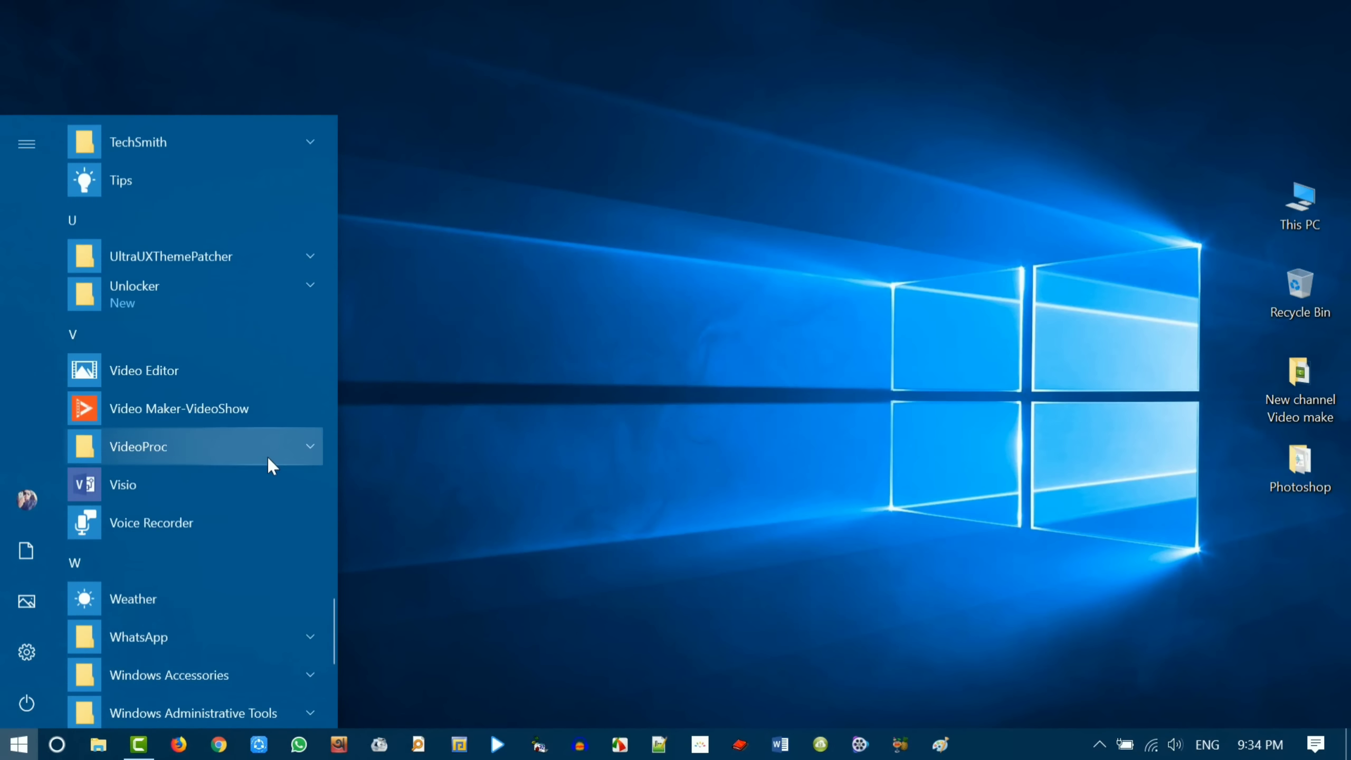
pyautogui.scroll(-3, 269, 460)
pyautogui.scroll(-4, 213, 482)
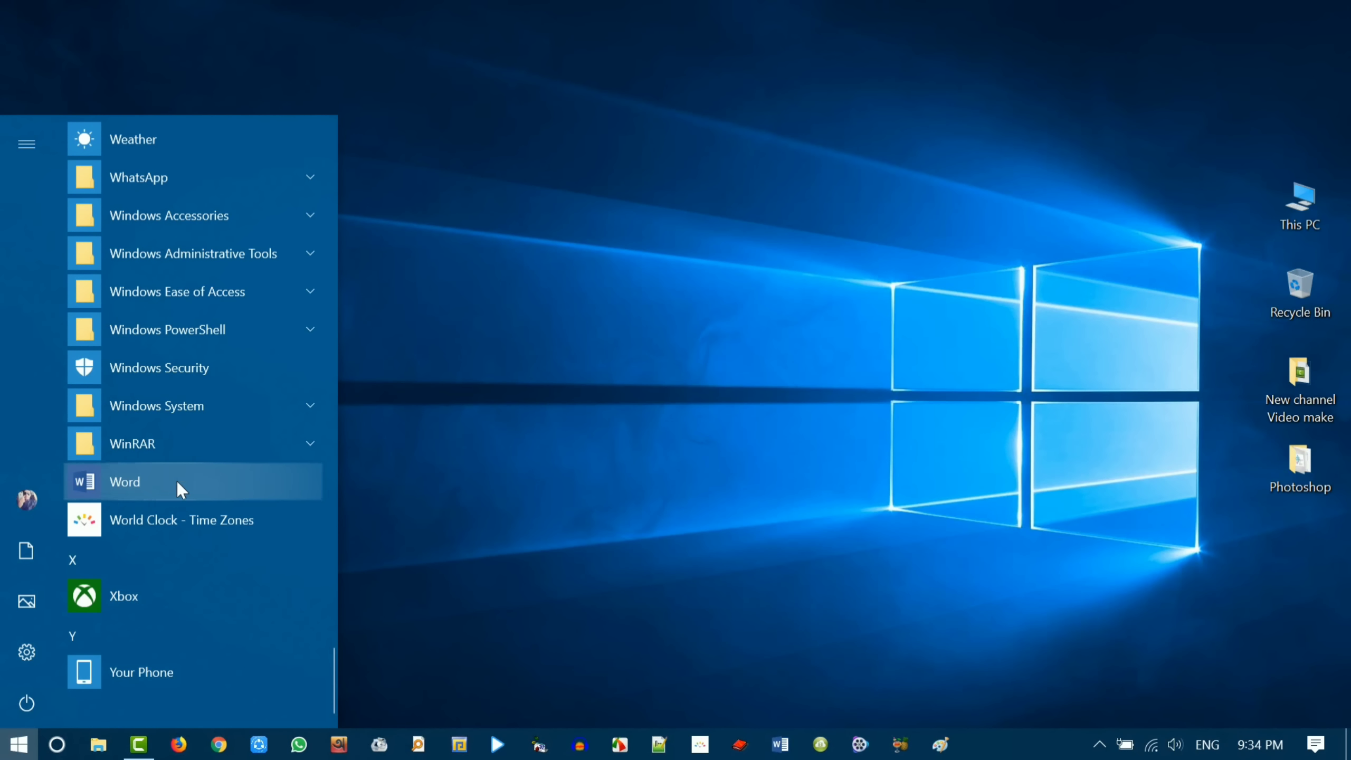
pyautogui.click(123, 482)
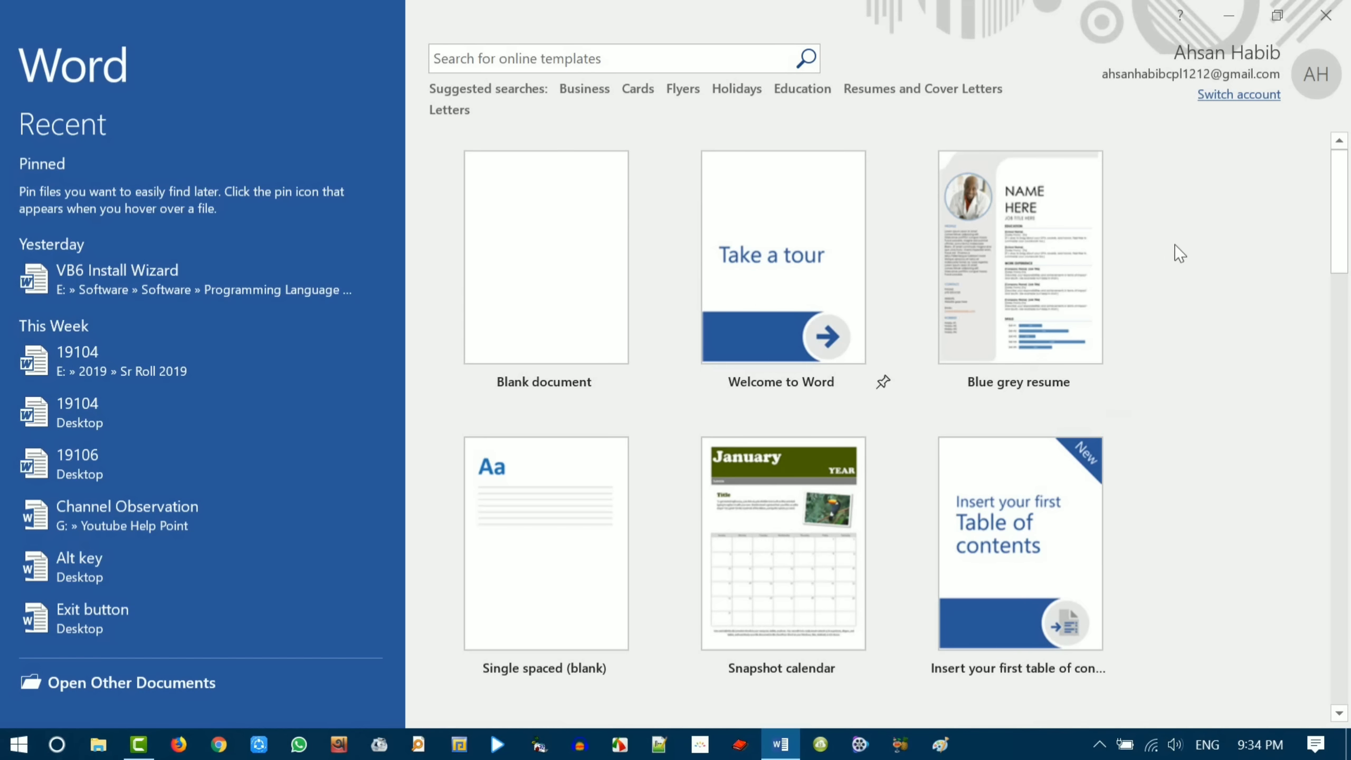
# - Browse the document templates and create a document from the Blue grey resume template
pyautogui.scroll(-10, 1180, 253)
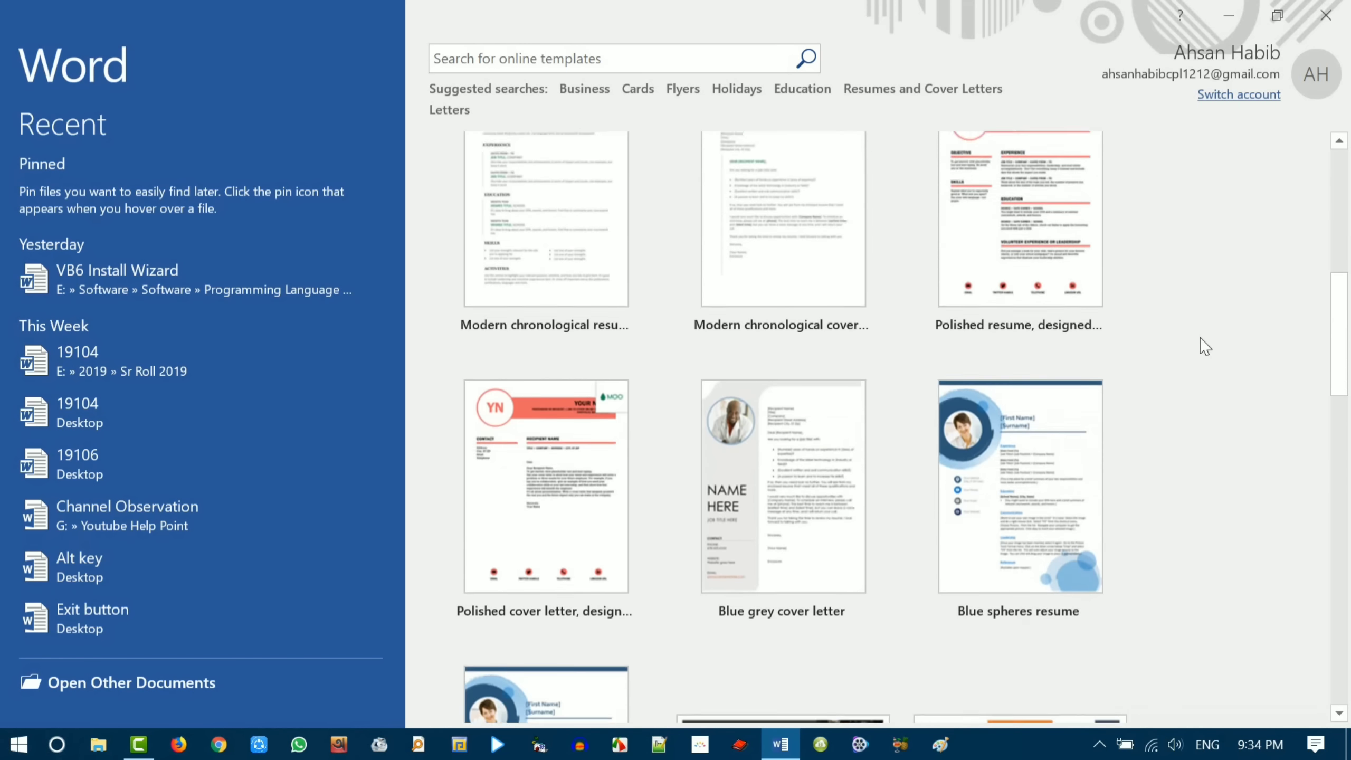
pyautogui.scroll(-5, 1205, 346)
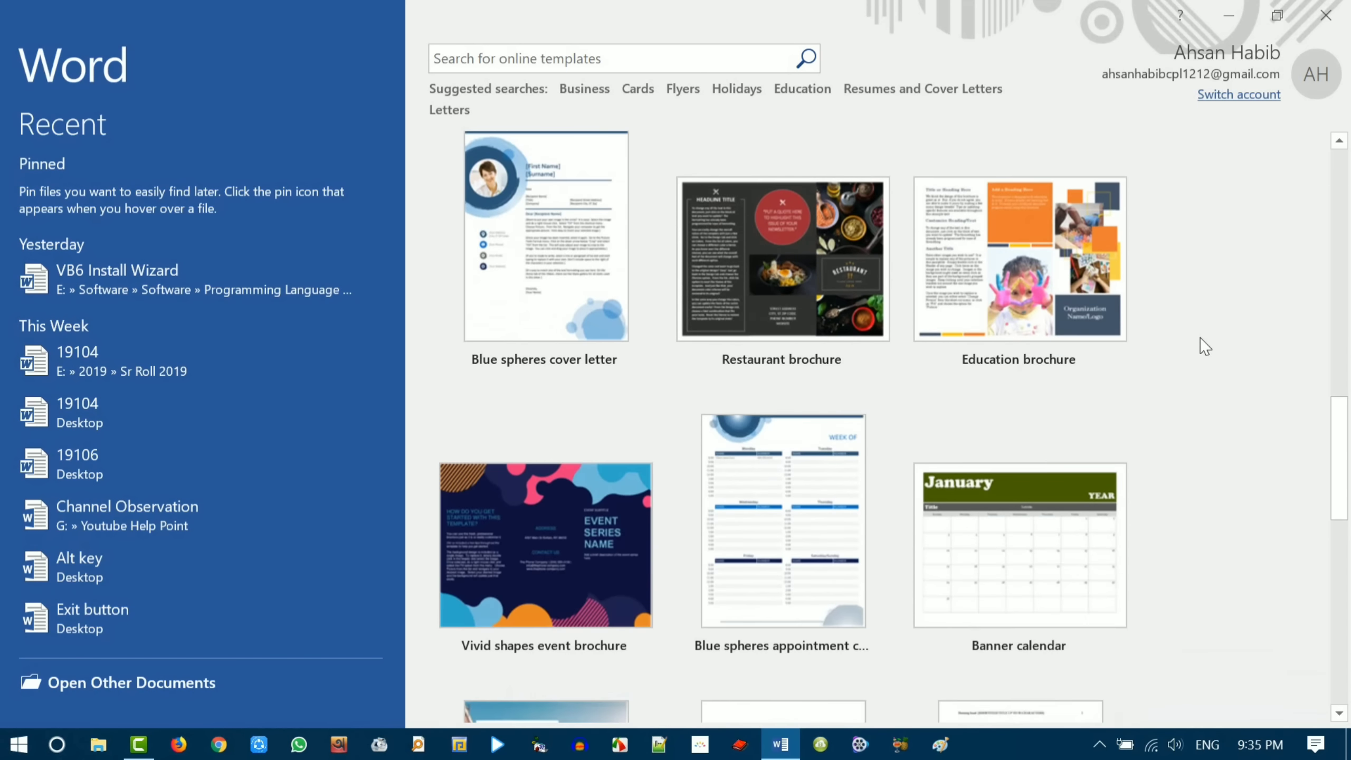
pyautogui.scroll(3, 1206, 346)
pyautogui.scroll(6, 1205, 346)
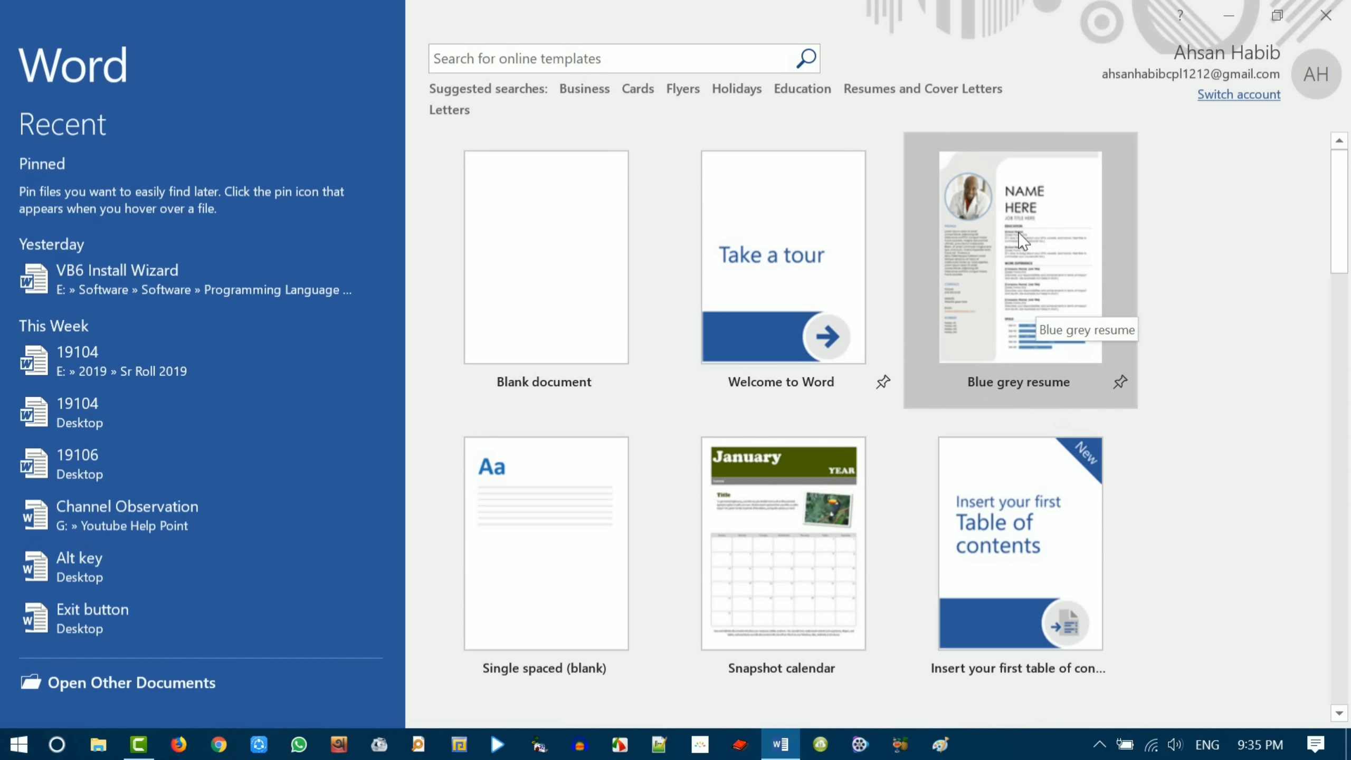
pyautogui.click(990, 235)
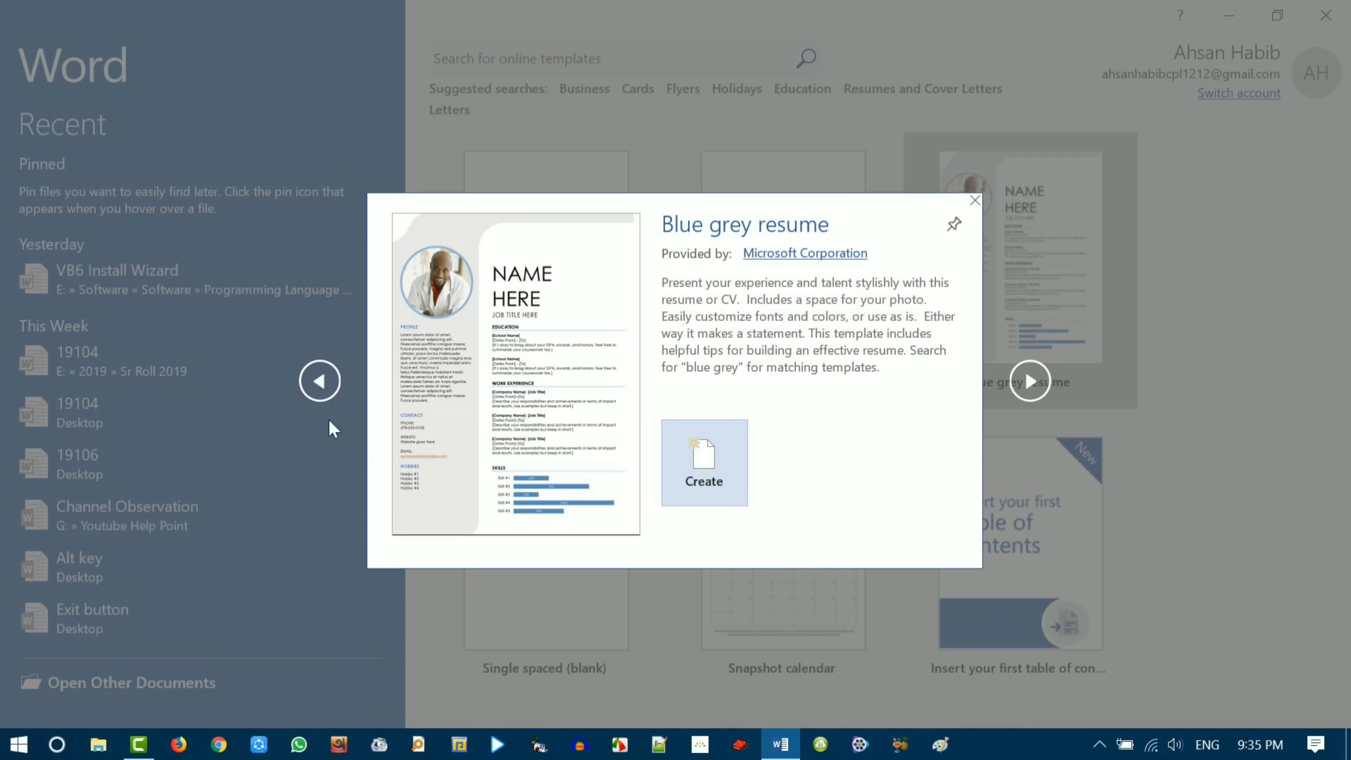
pyautogui.click(322, 385)
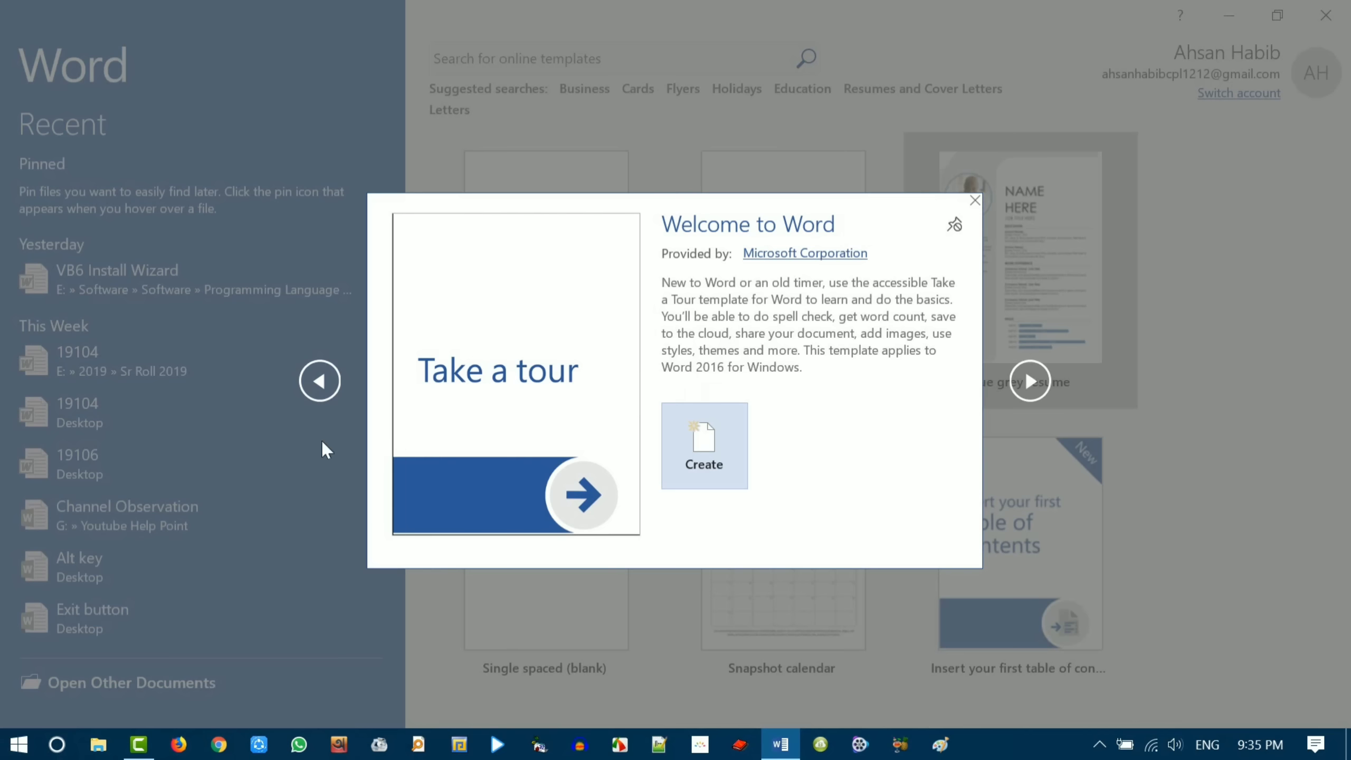
pyautogui.press('Right')
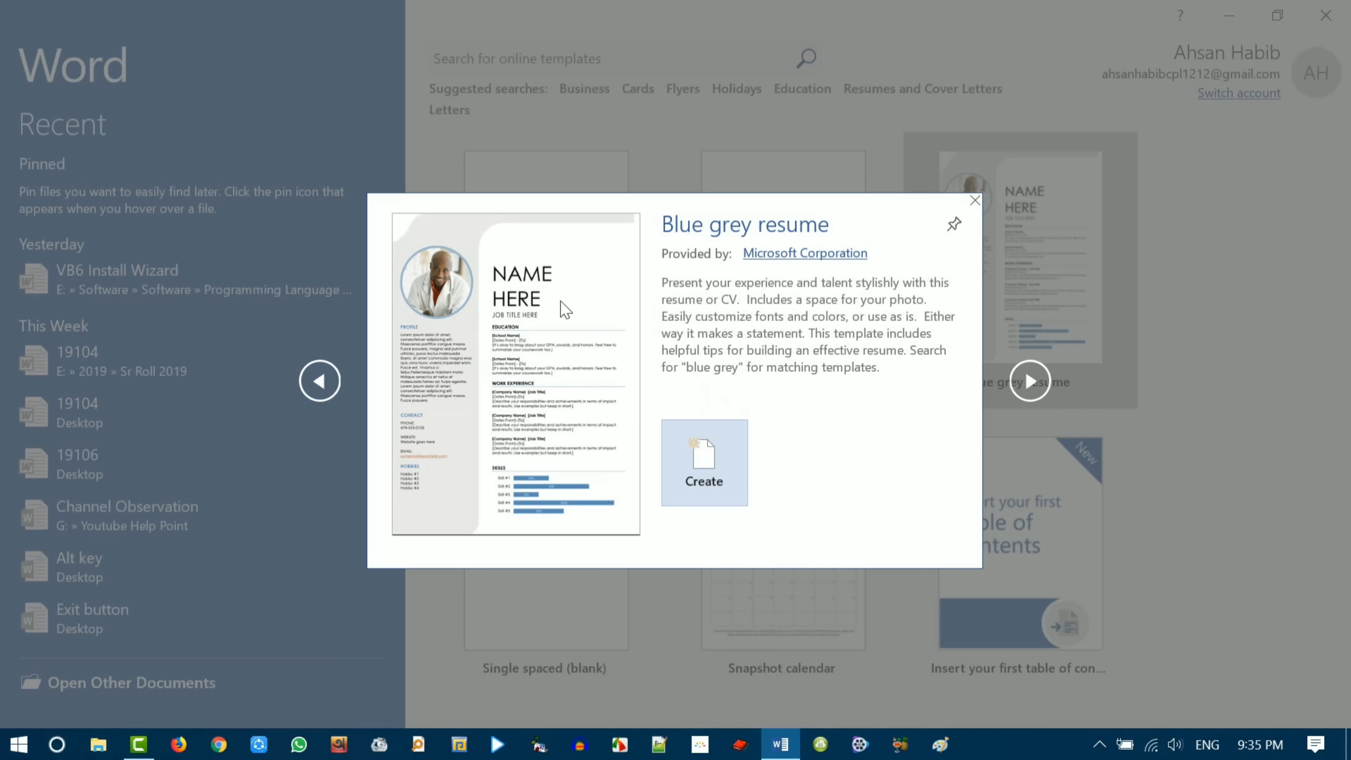
pyautogui.click(710, 456)
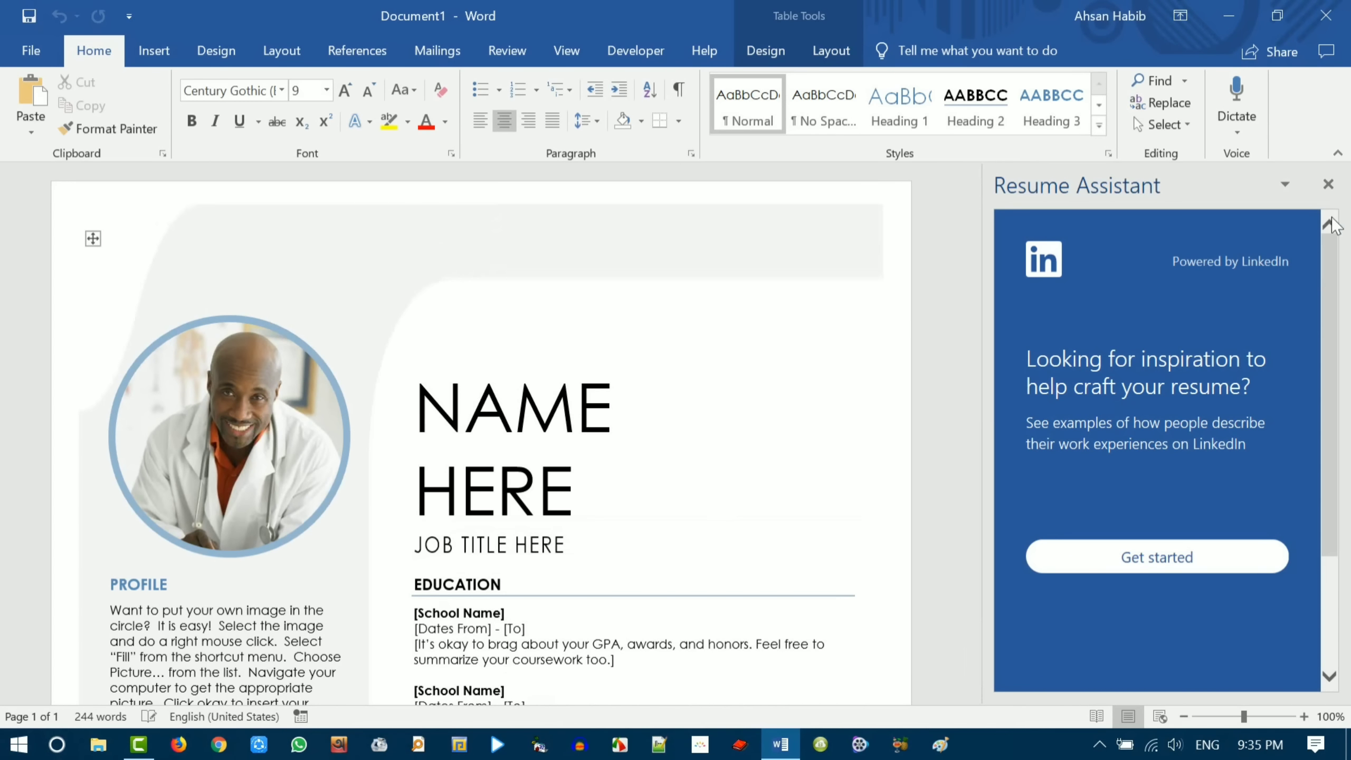
# - Close the Resume Assistant and examine the resume's photo, heading, profile, education and work experience sections
pyautogui.click(1328, 185)
pyautogui.scroll(-5, 579, 383)
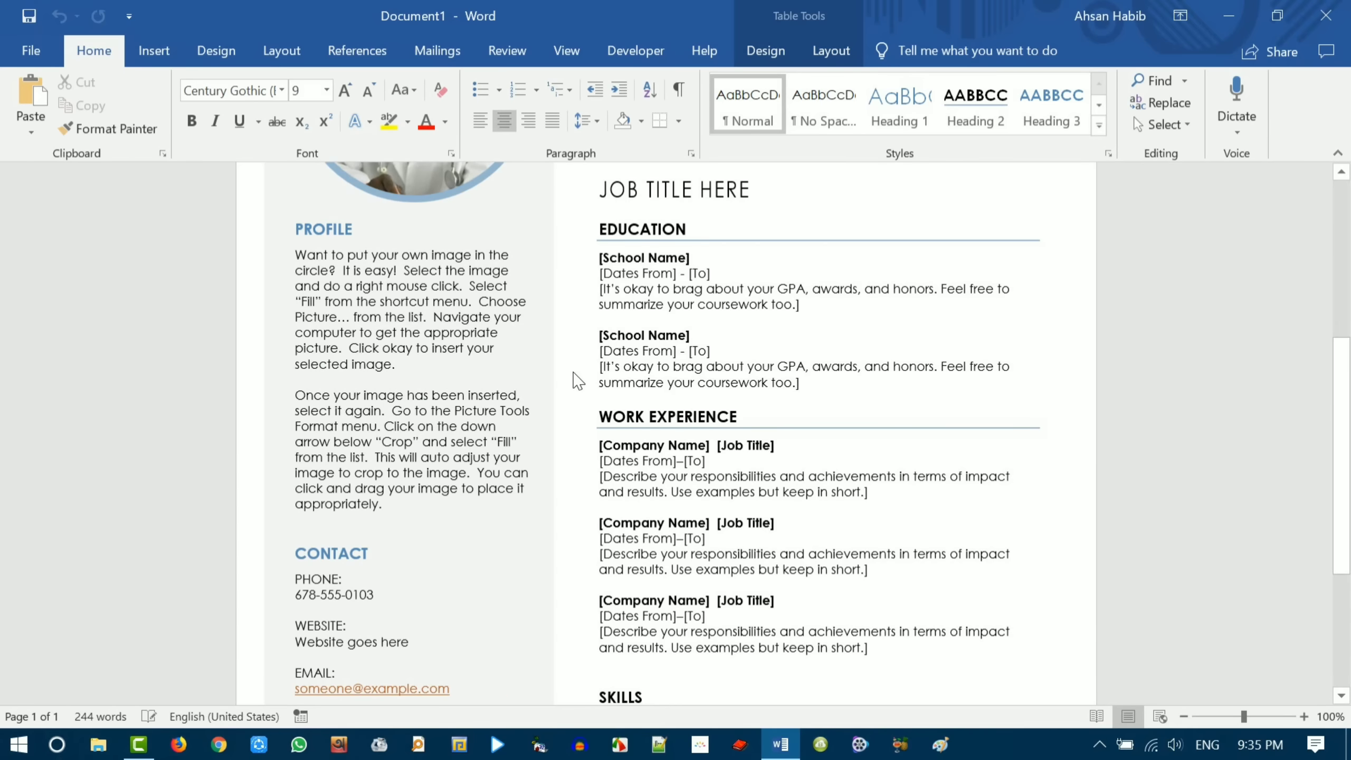
pyautogui.scroll(4, 578, 382)
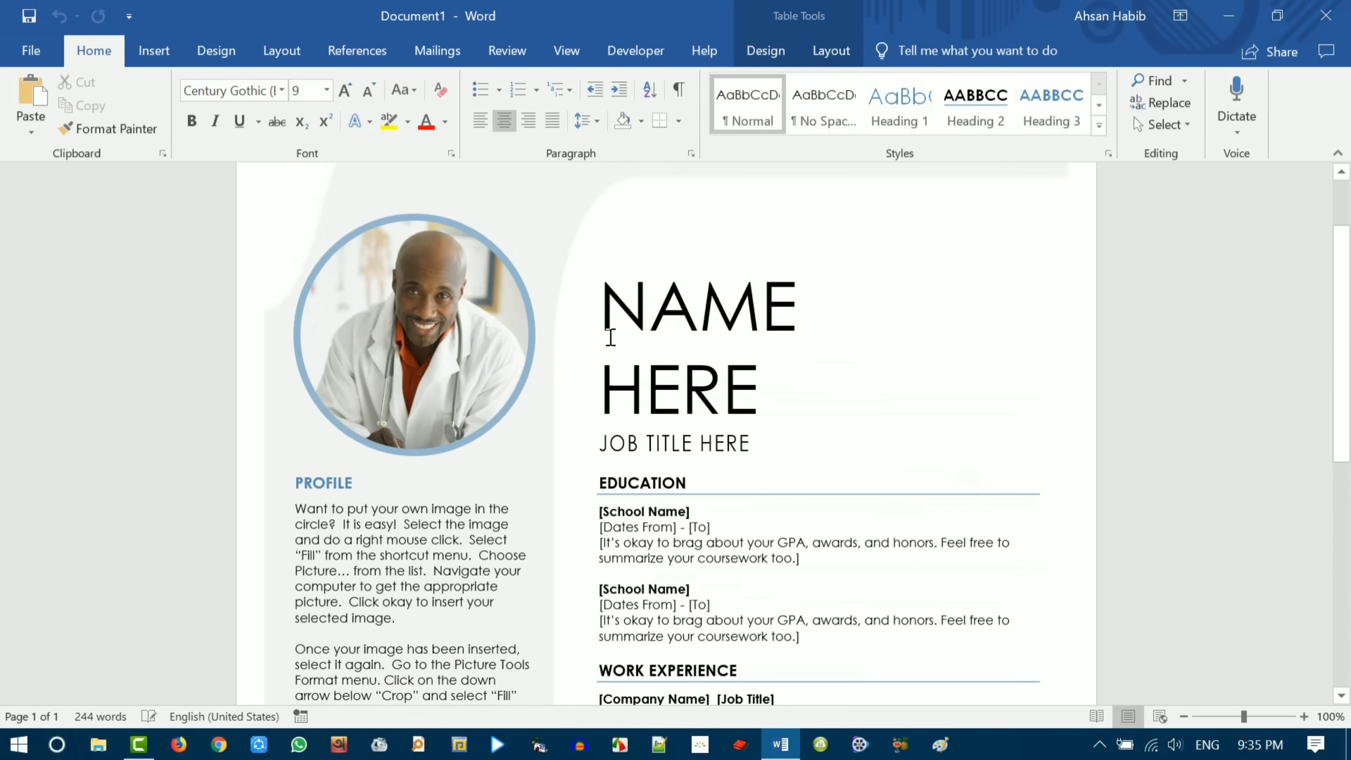
pyautogui.scroll(-7, 812, 380)
pyautogui.scroll(9, 717, 401)
pyautogui.click(430, 420)
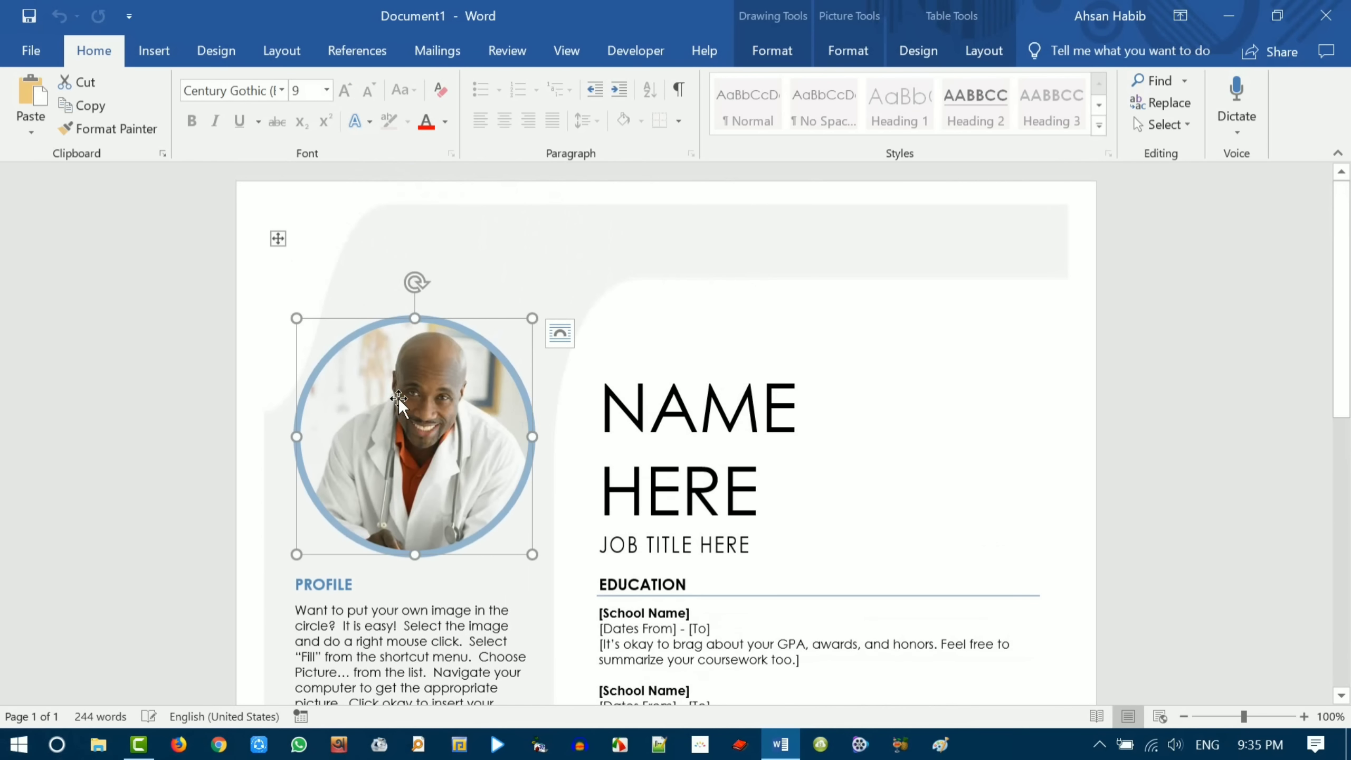
pyautogui.click(277, 282)
pyautogui.click(605, 476)
pyautogui.scroll(-10, 607, 471)
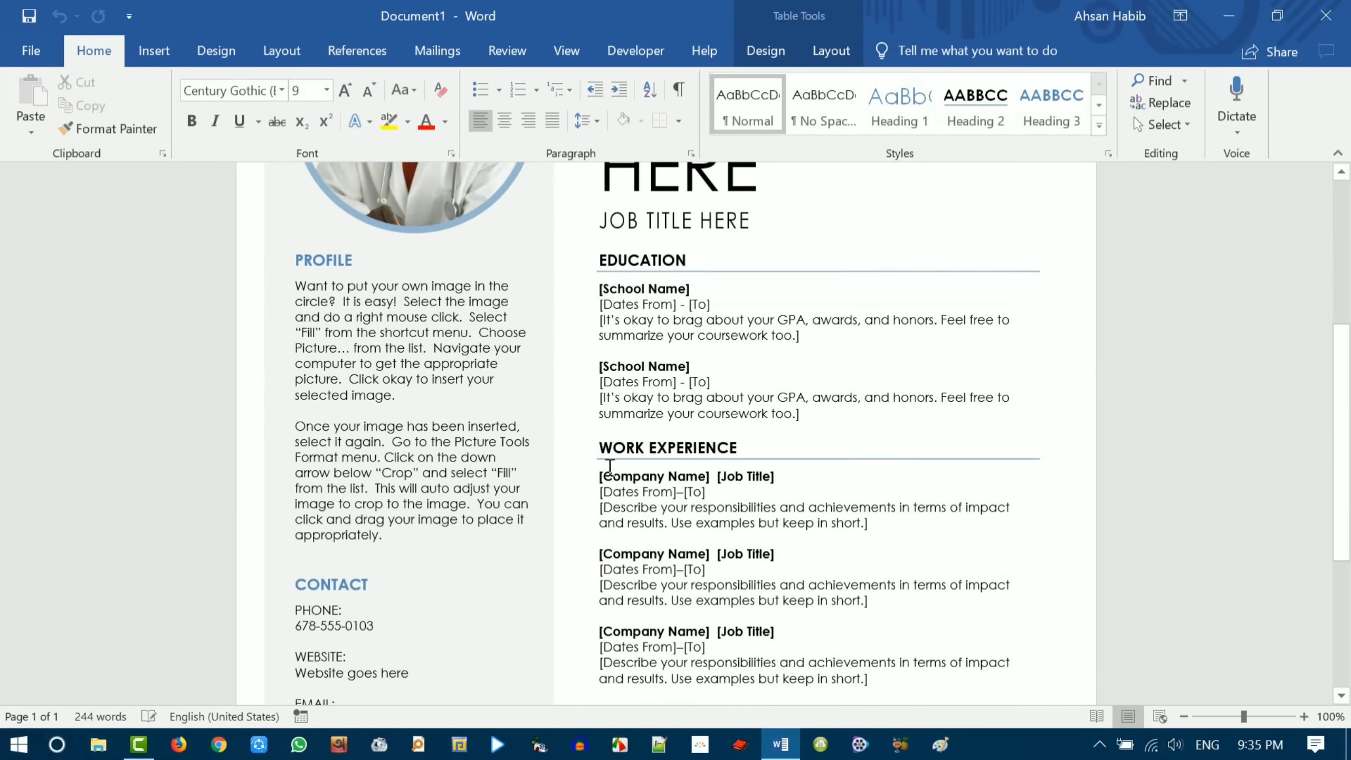
pyautogui.scroll(10, 660, 471)
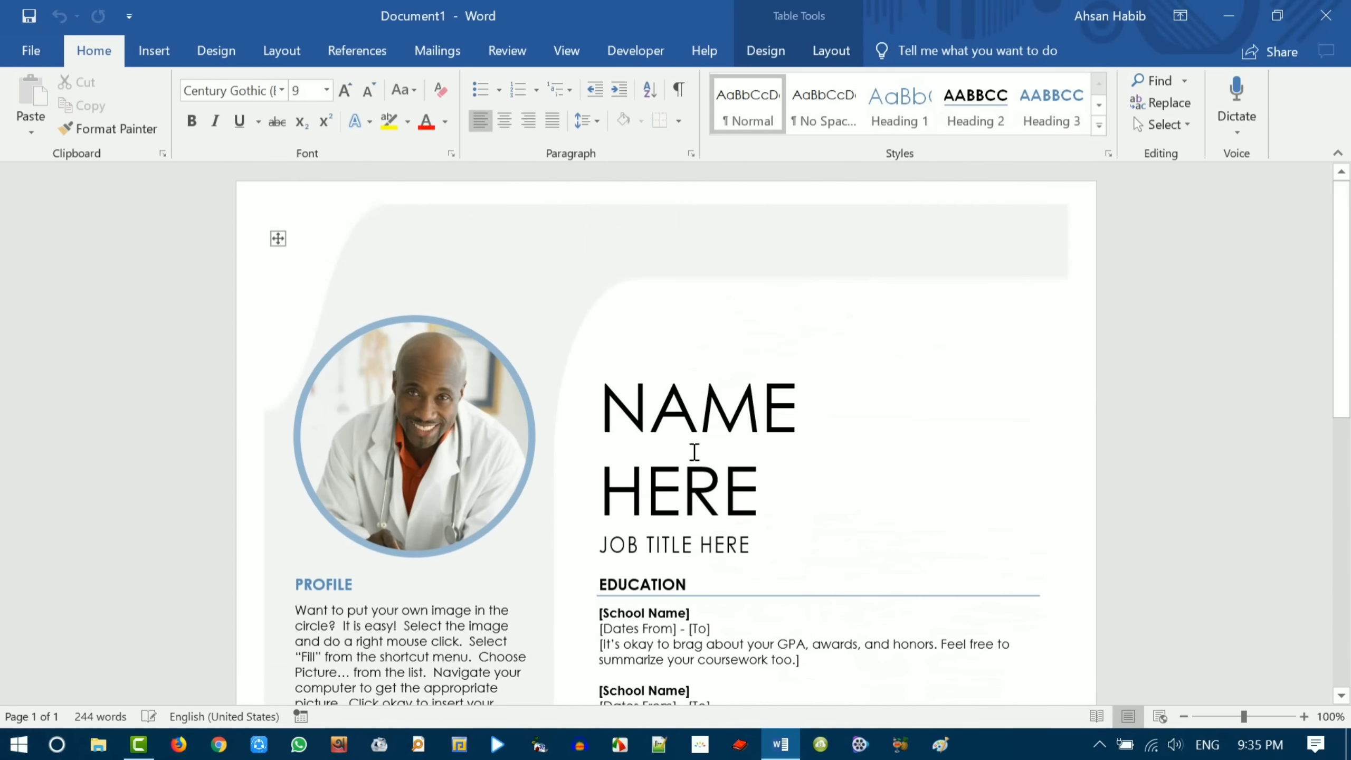
# - Close the resume document without saving it and create a new blank document
pyautogui.click(1327, 16)
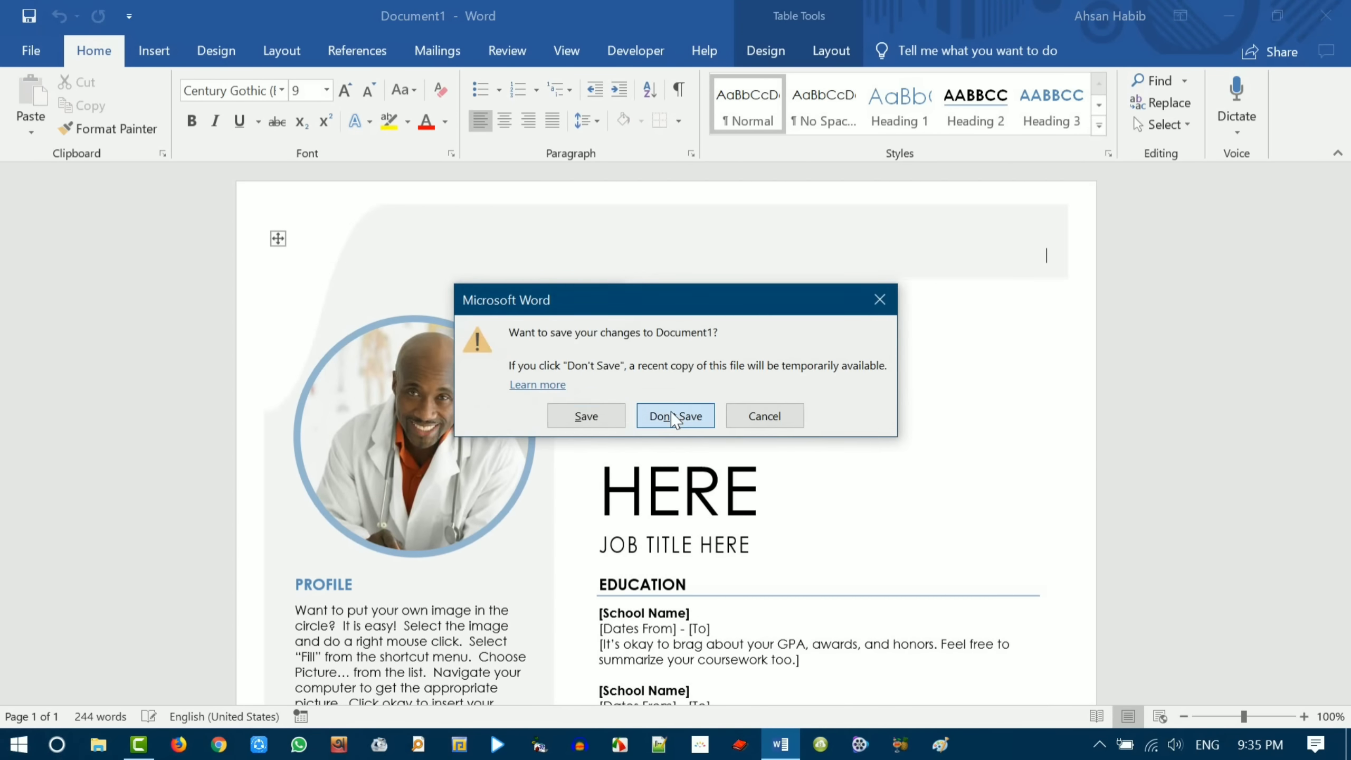
pyautogui.click(673, 416)
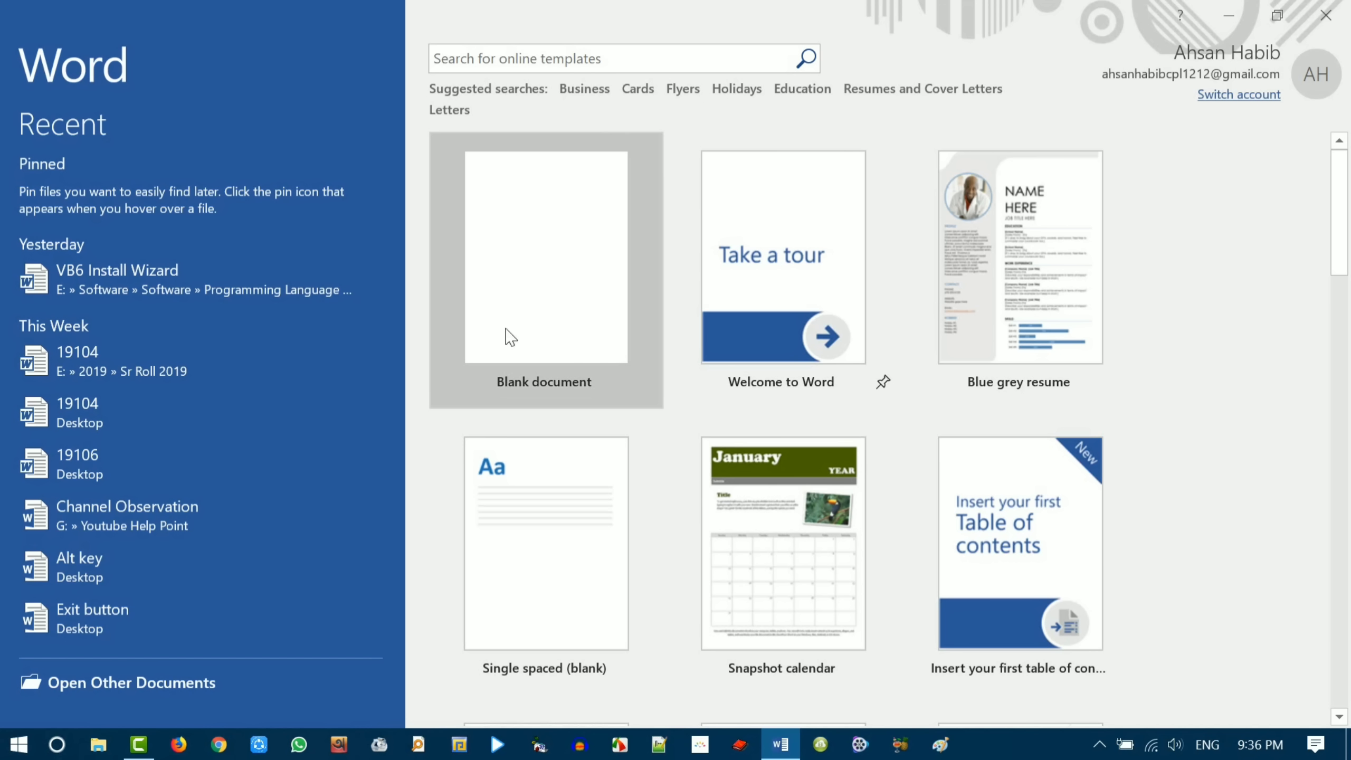
pyautogui.click(562, 255)
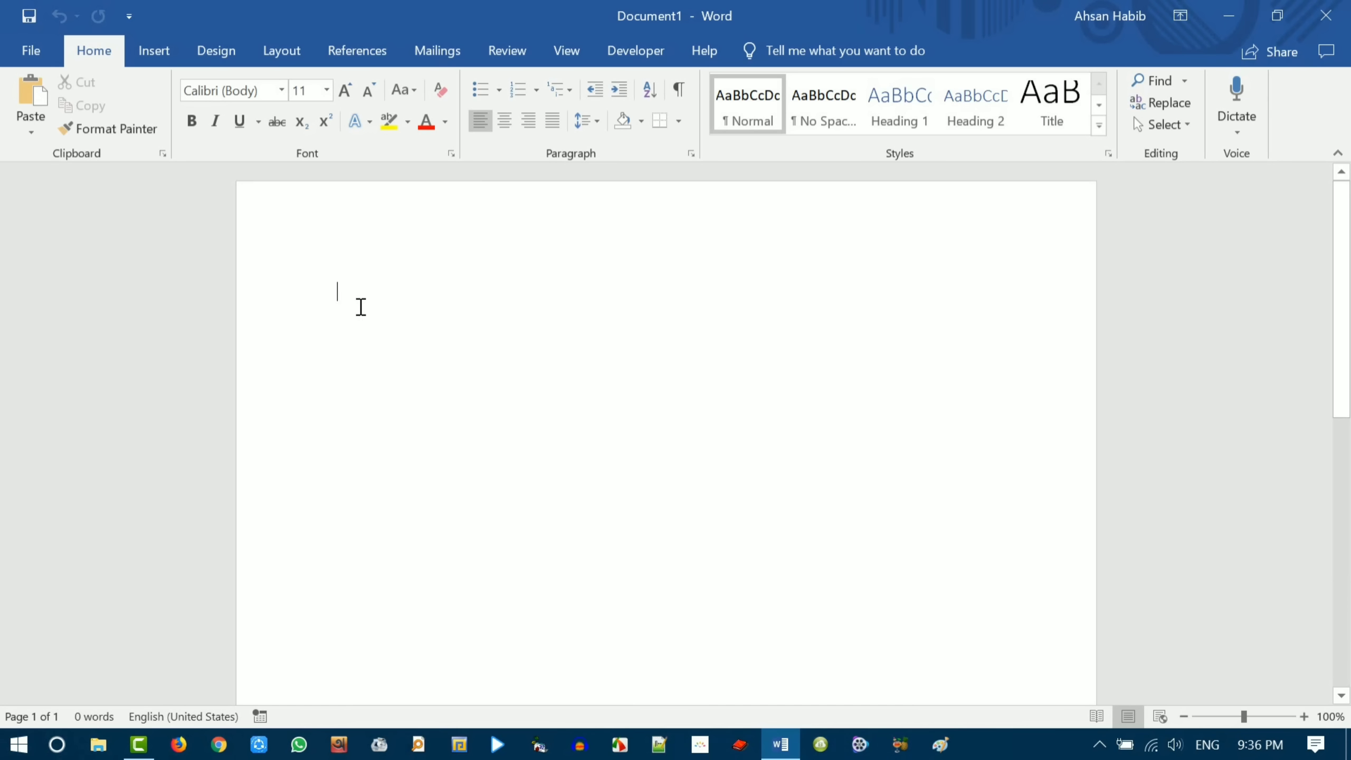
pyautogui.scroll(-5, 393, 306)
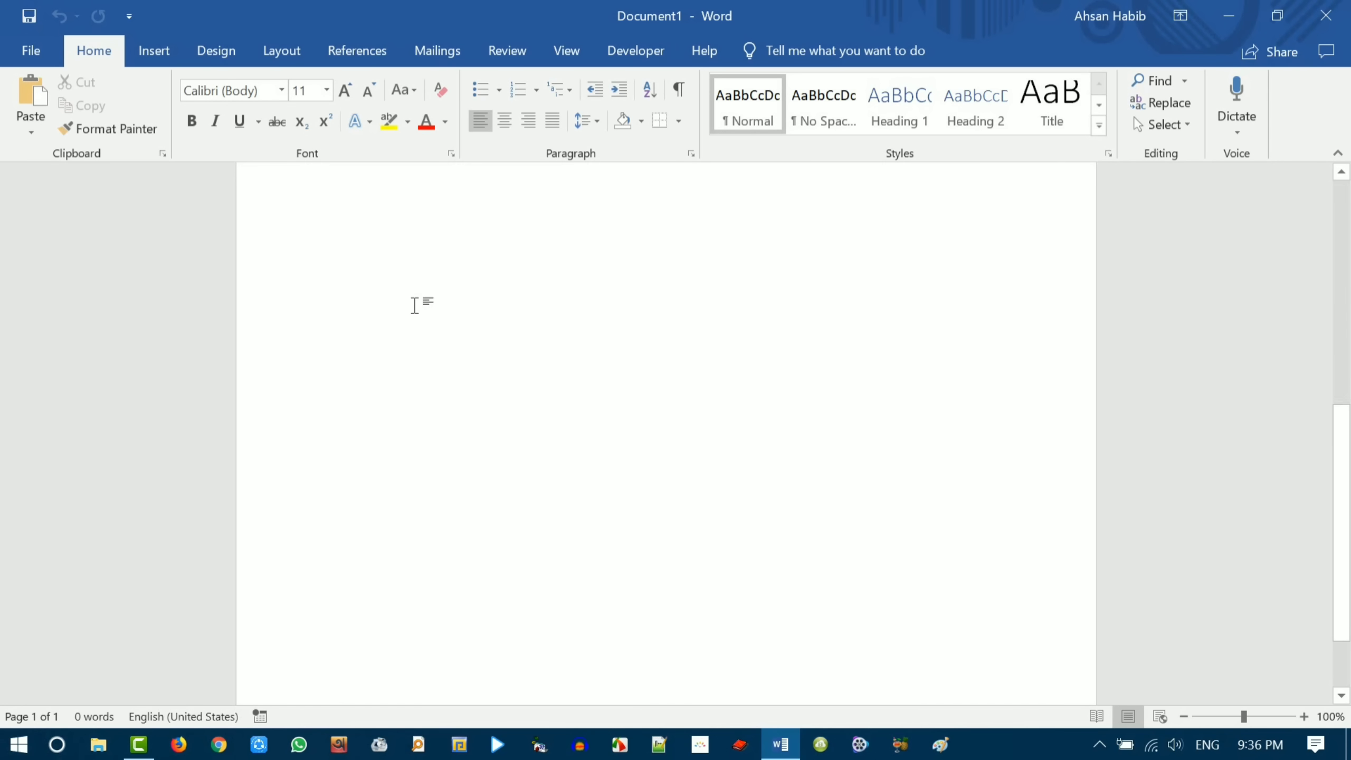
pyautogui.scroll(5, 423, 304)
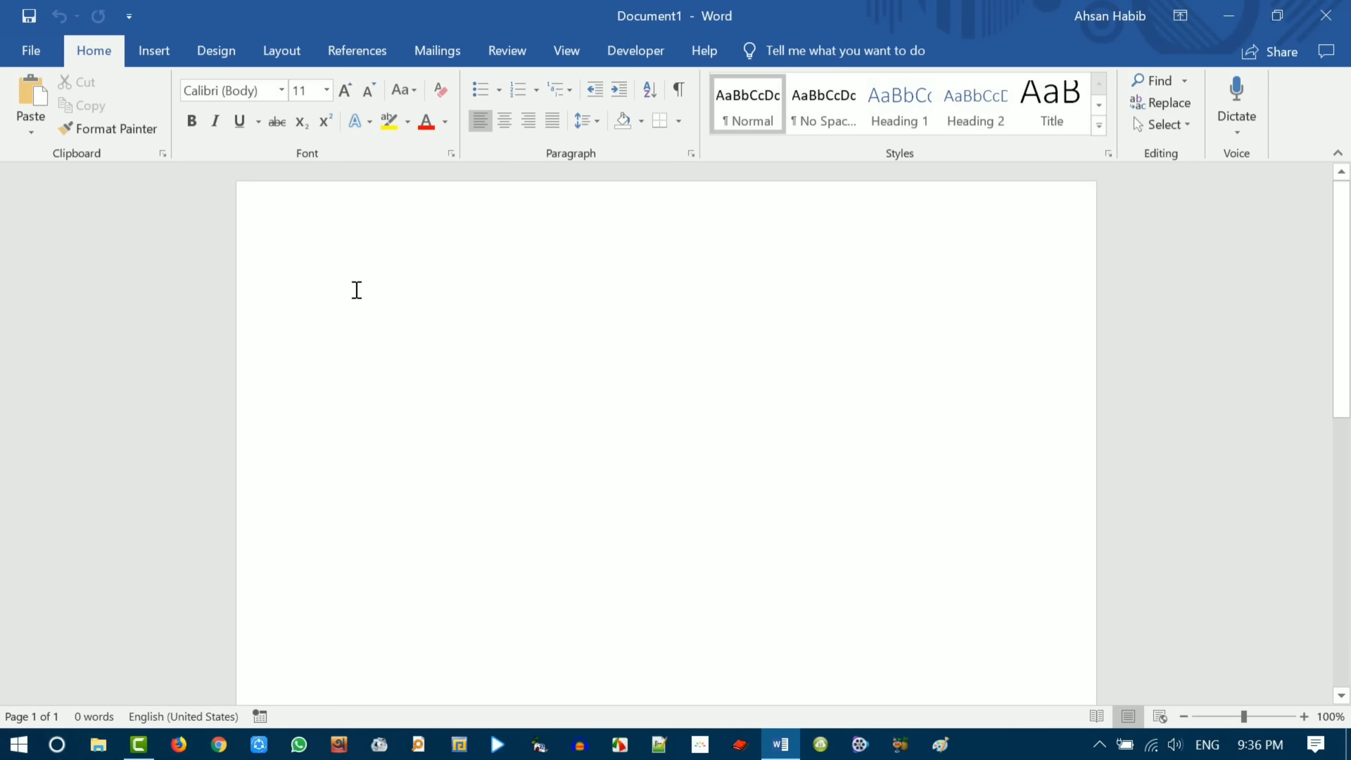
# - Add the Open command to the Quick Access Toolbar
pyautogui.click(128, 18)
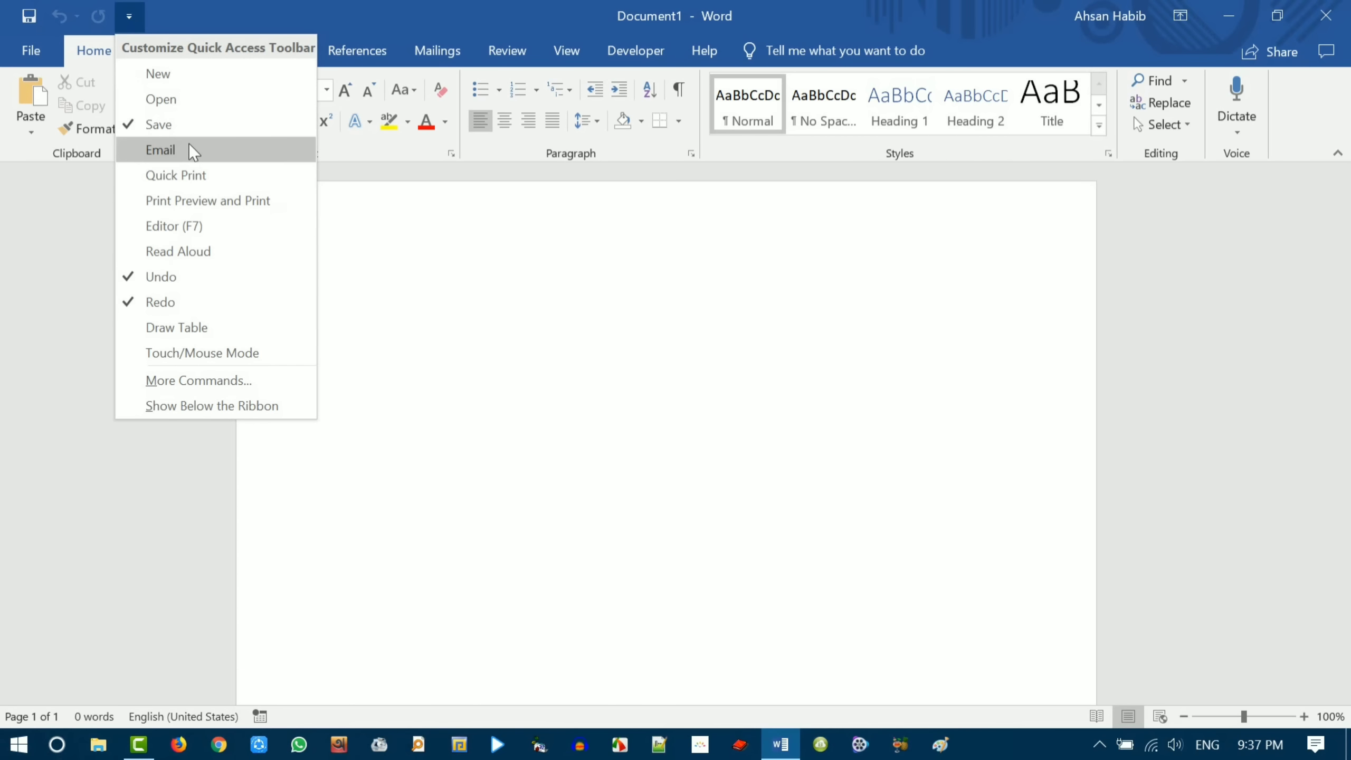
pyautogui.click(135, 100)
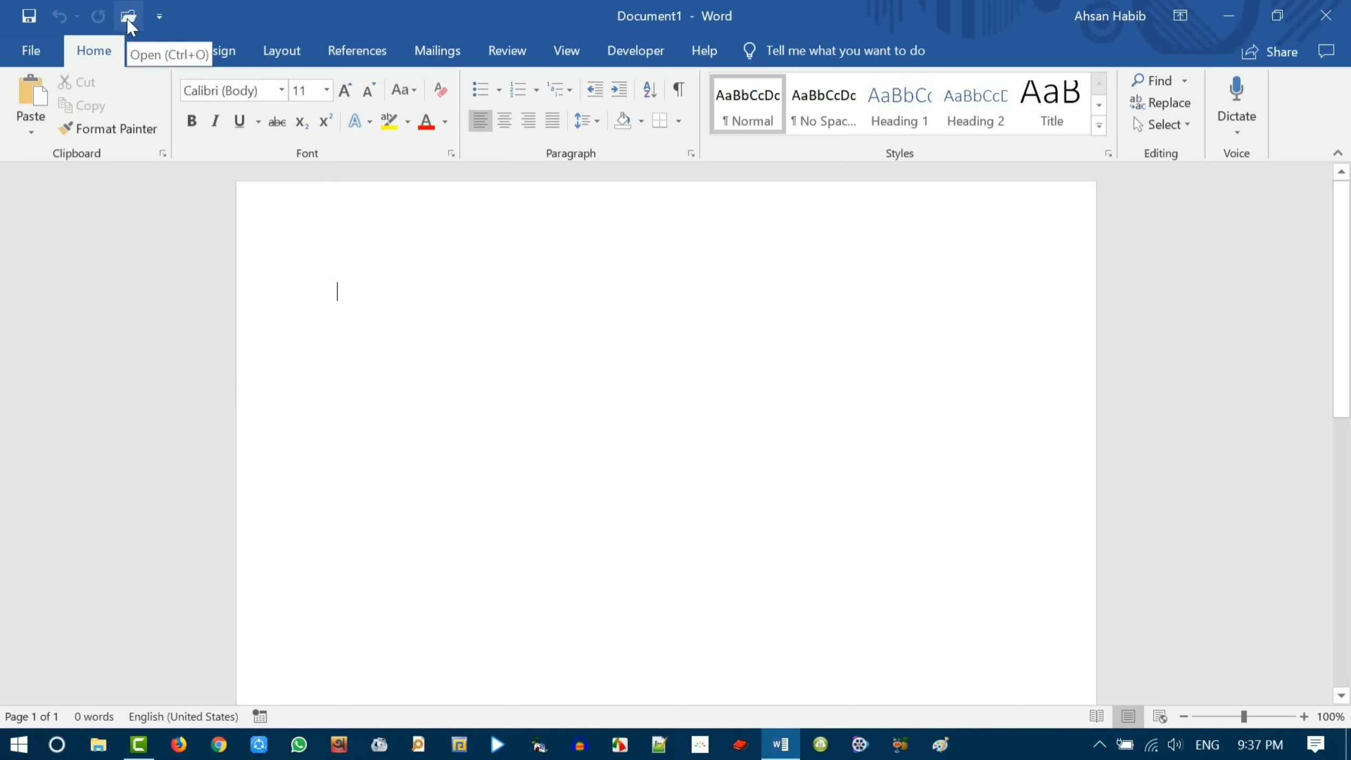
# - Show the Quick Access Toolbar below the ribbon
pyautogui.click(159, 16)
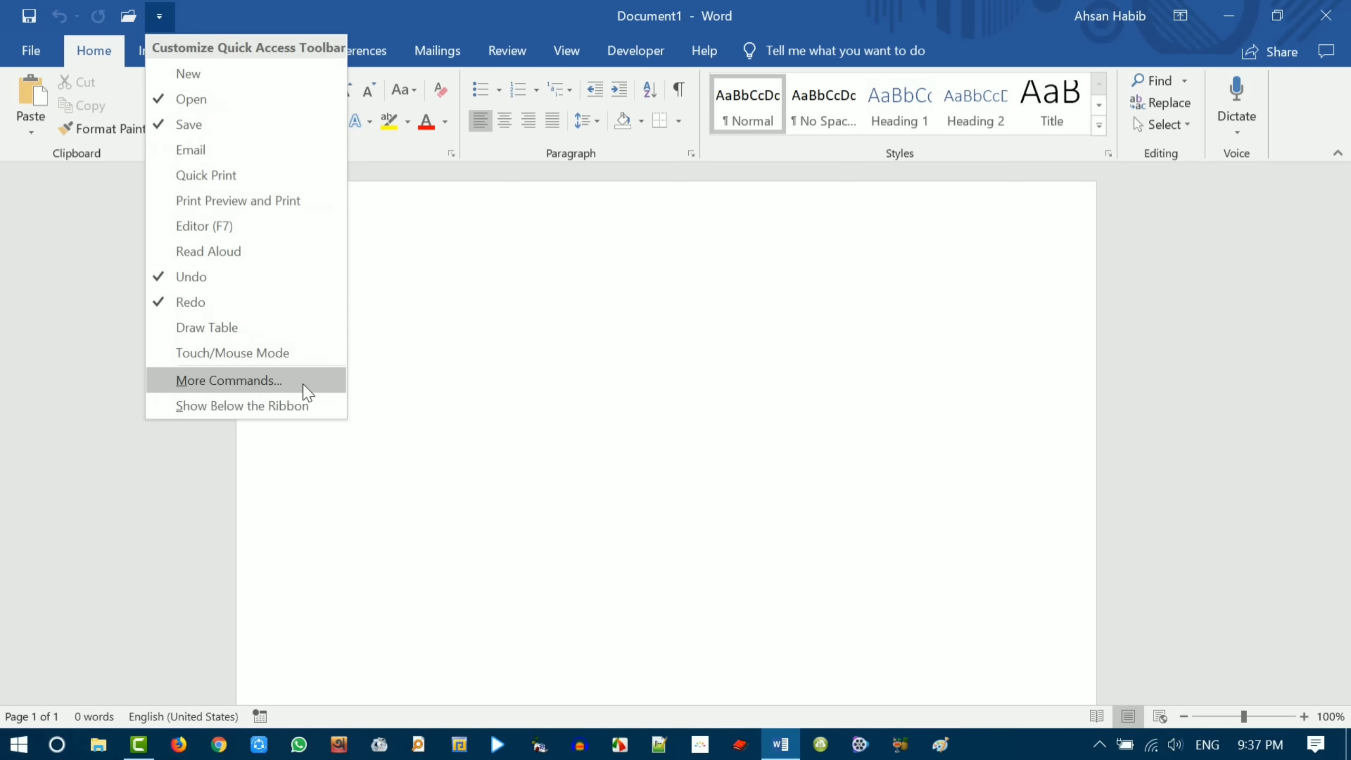
pyautogui.click(271, 384)
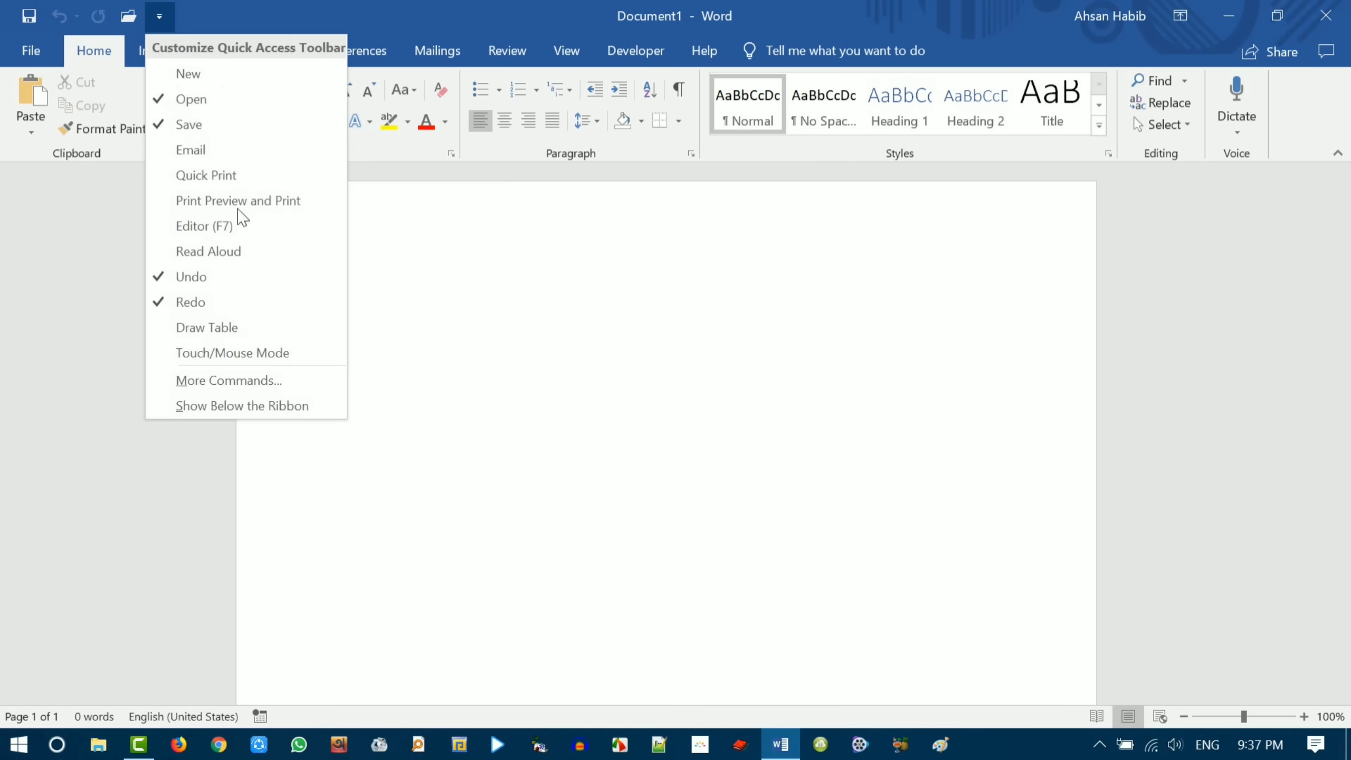
pyautogui.click(276, 409)
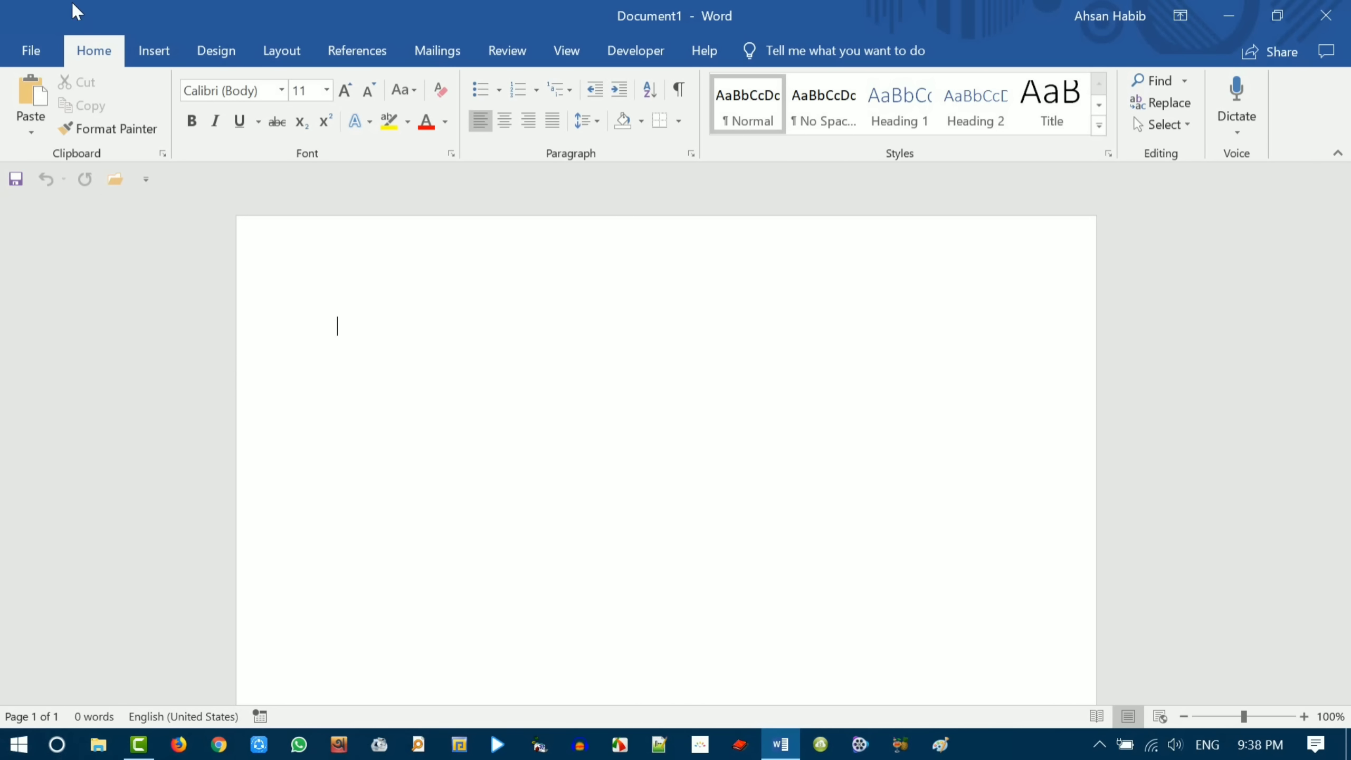
# - Move the Quick Access Toolbar back above the ribbon
pyautogui.click(144, 184)
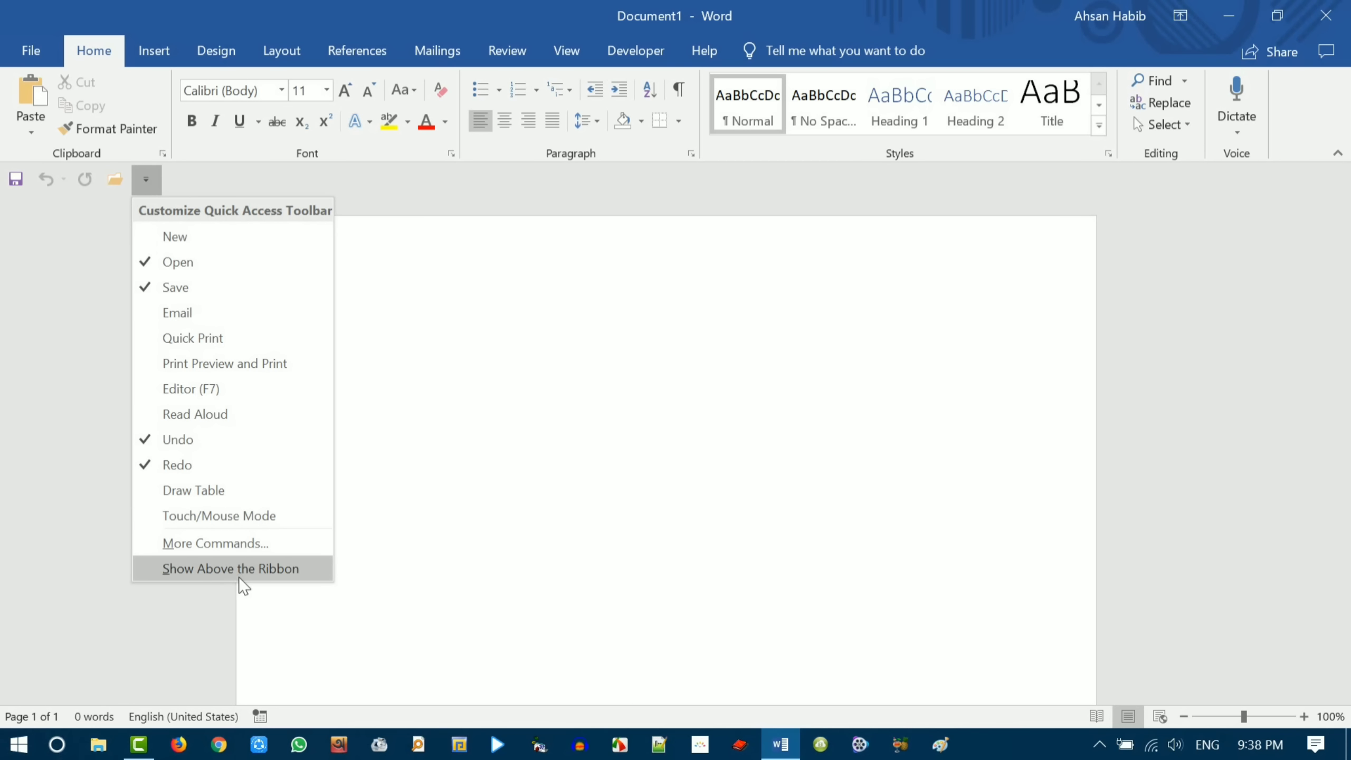
pyautogui.click(268, 570)
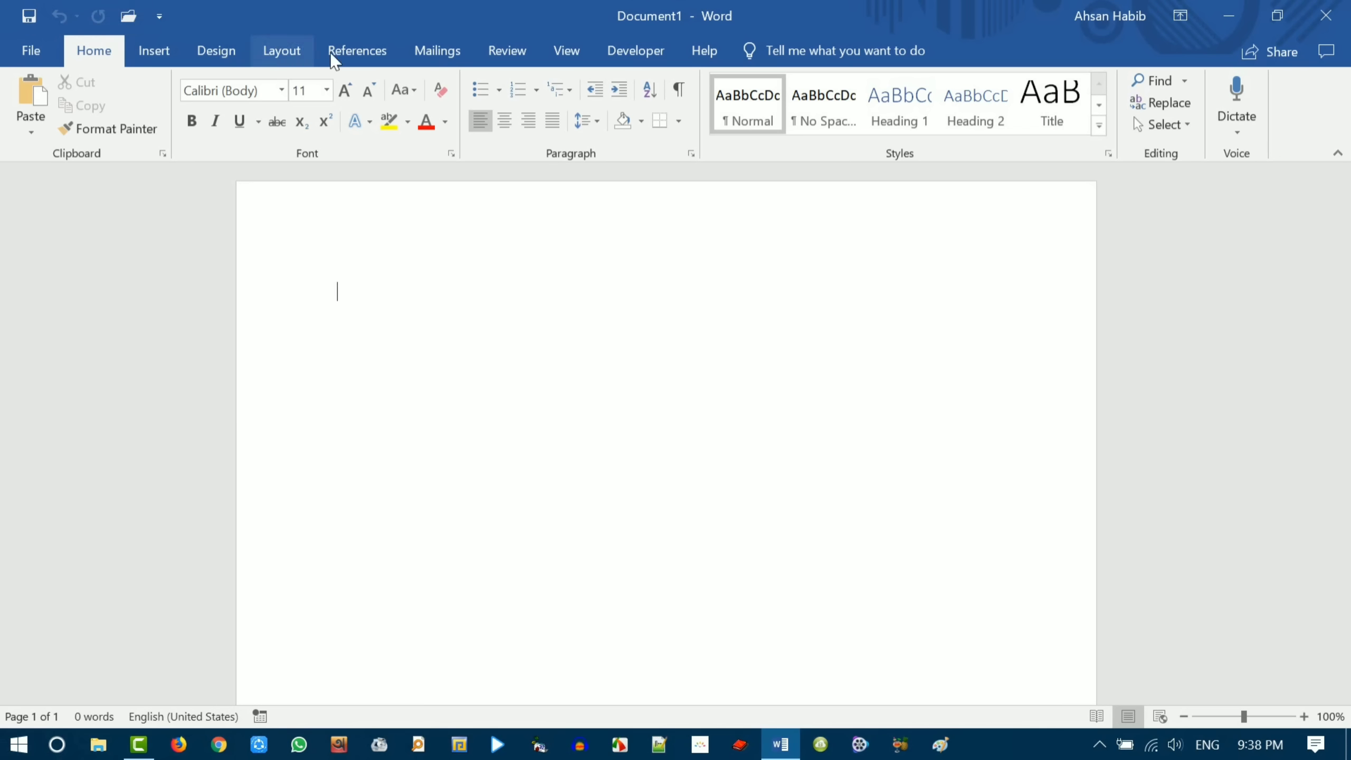
# - Look through the Home, Insert, Design and Layout command sets of the ribbon
pyautogui.click(162, 54)
pyautogui.click(215, 52)
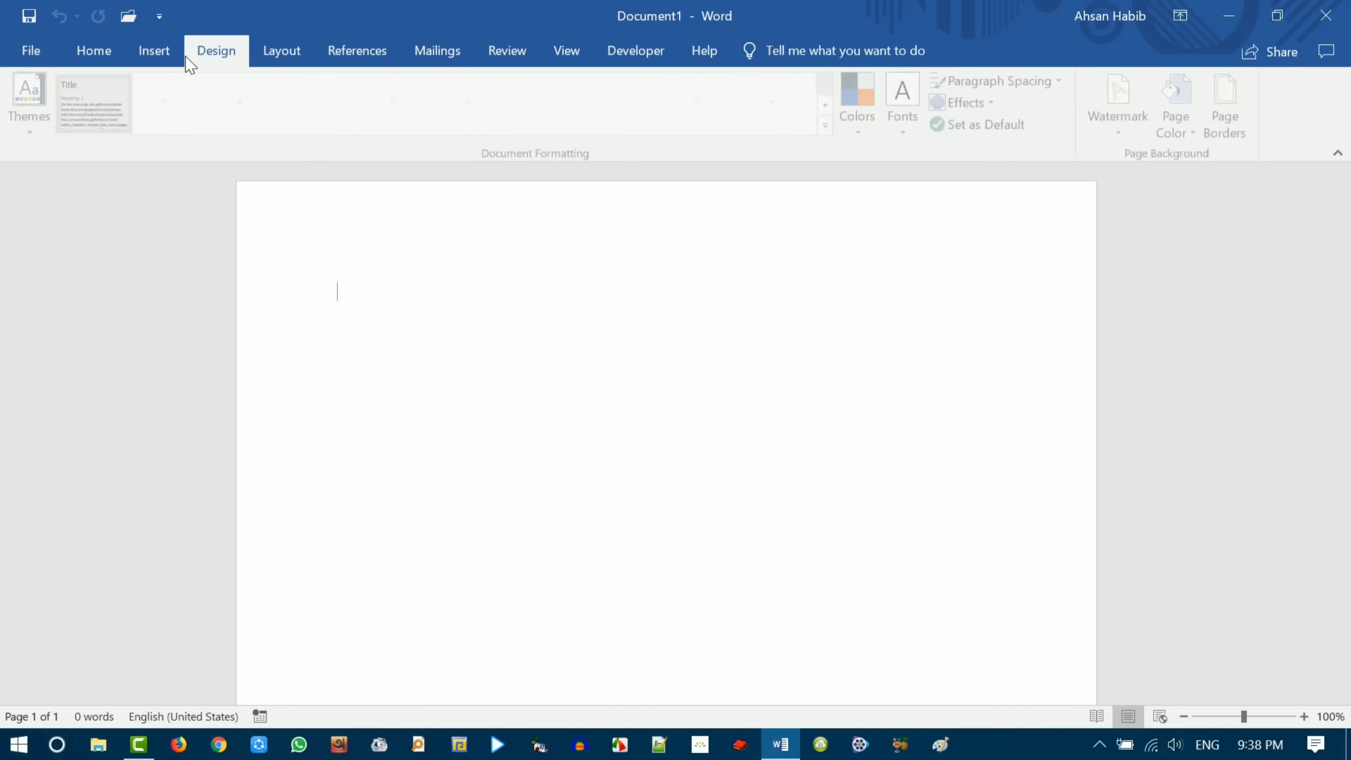
pyautogui.click(95, 51)
pyautogui.click(156, 54)
pyautogui.click(223, 53)
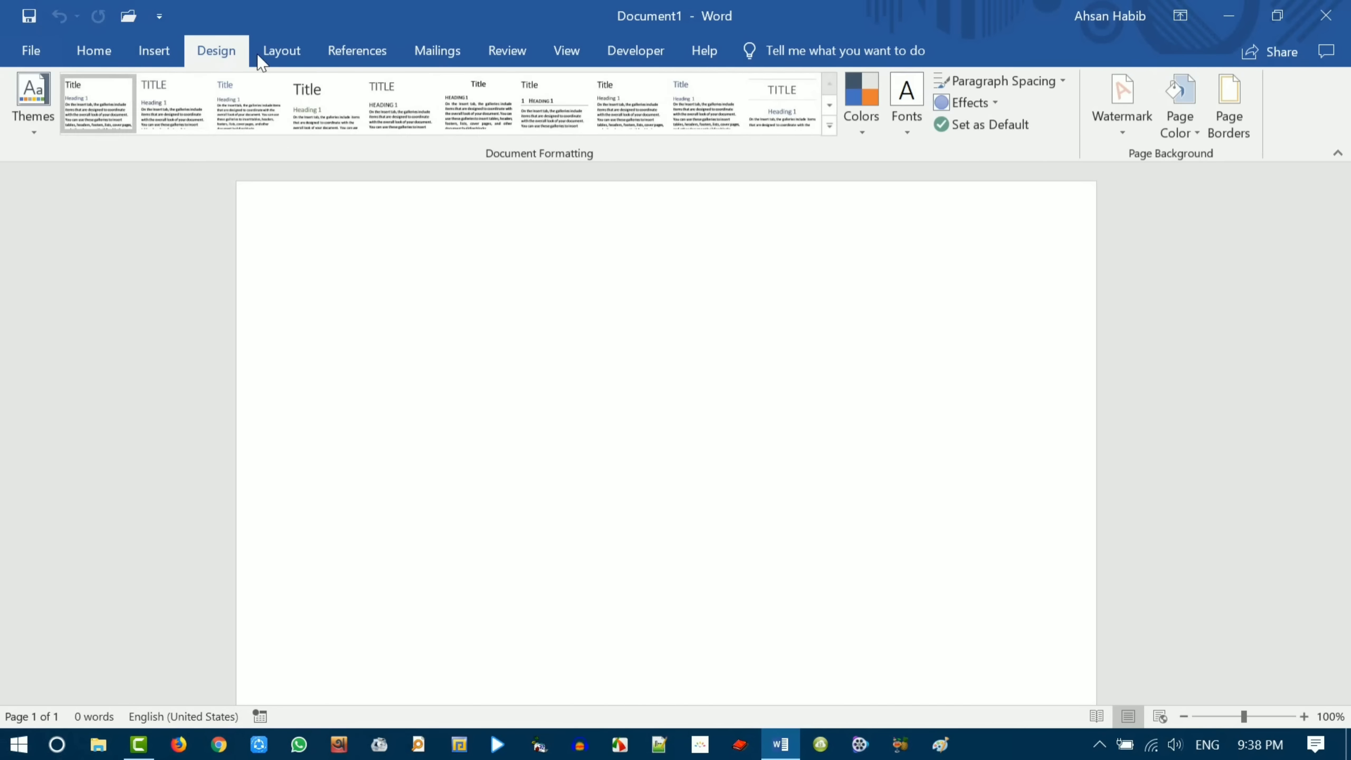
pyautogui.click(278, 53)
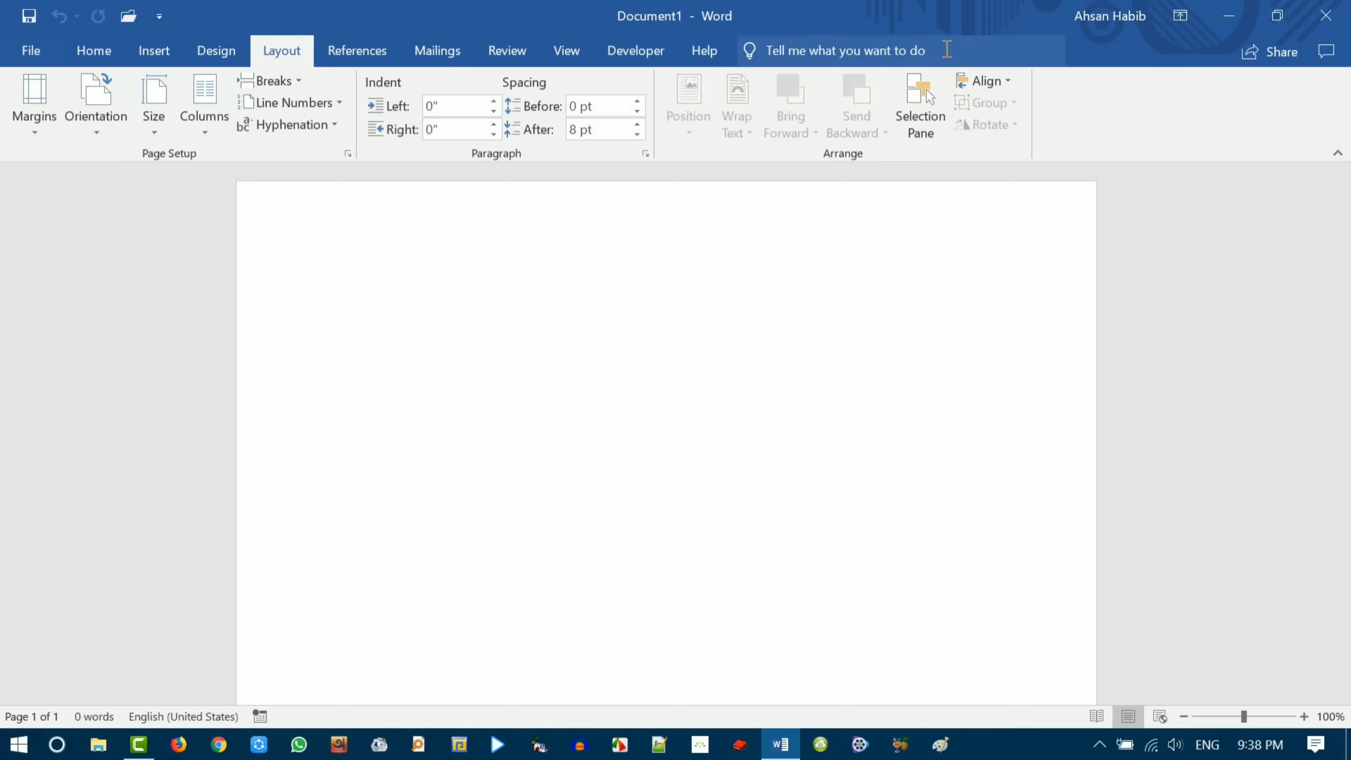
# - Search the Tell Me feature for "indent" to see the related commands, and dismiss the suggestions
pyautogui.click(813, 49)
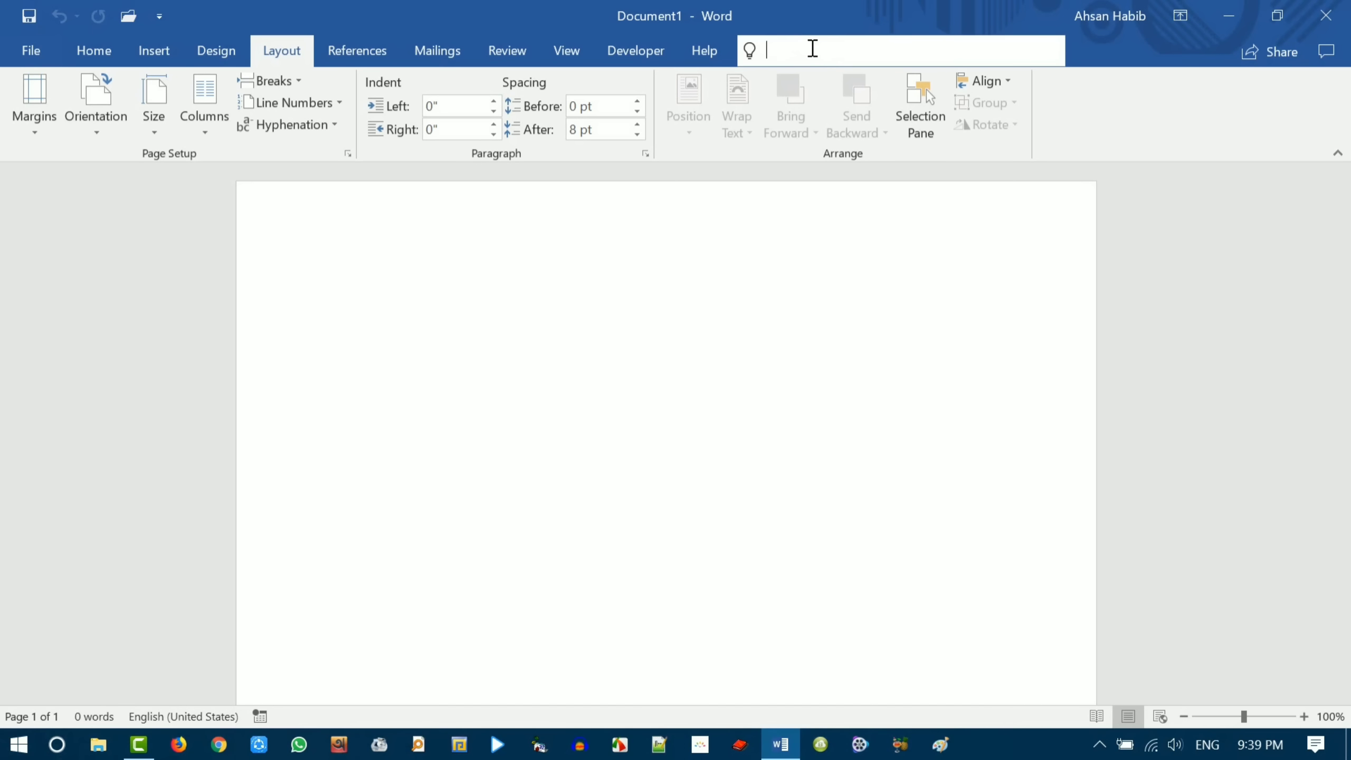
pyautogui.write('indent')
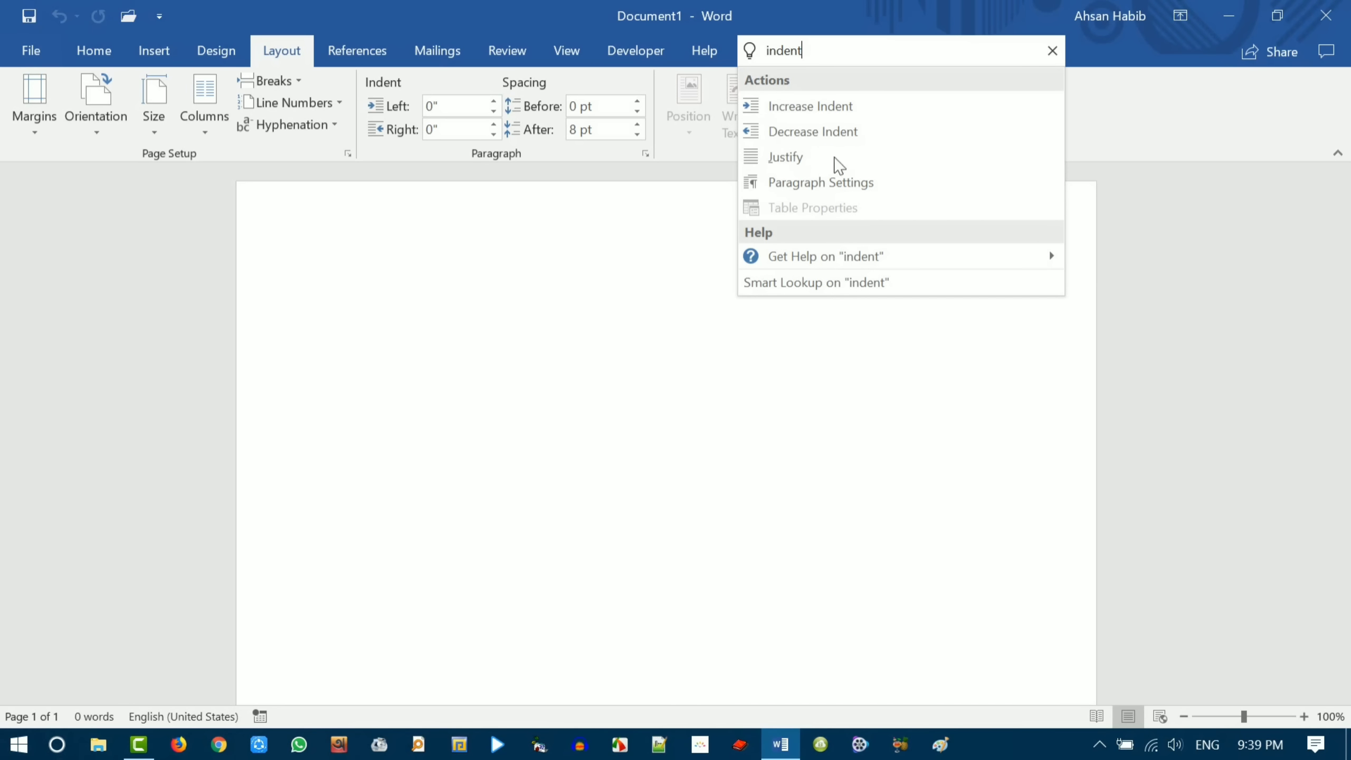
pyautogui.click(827, 12)
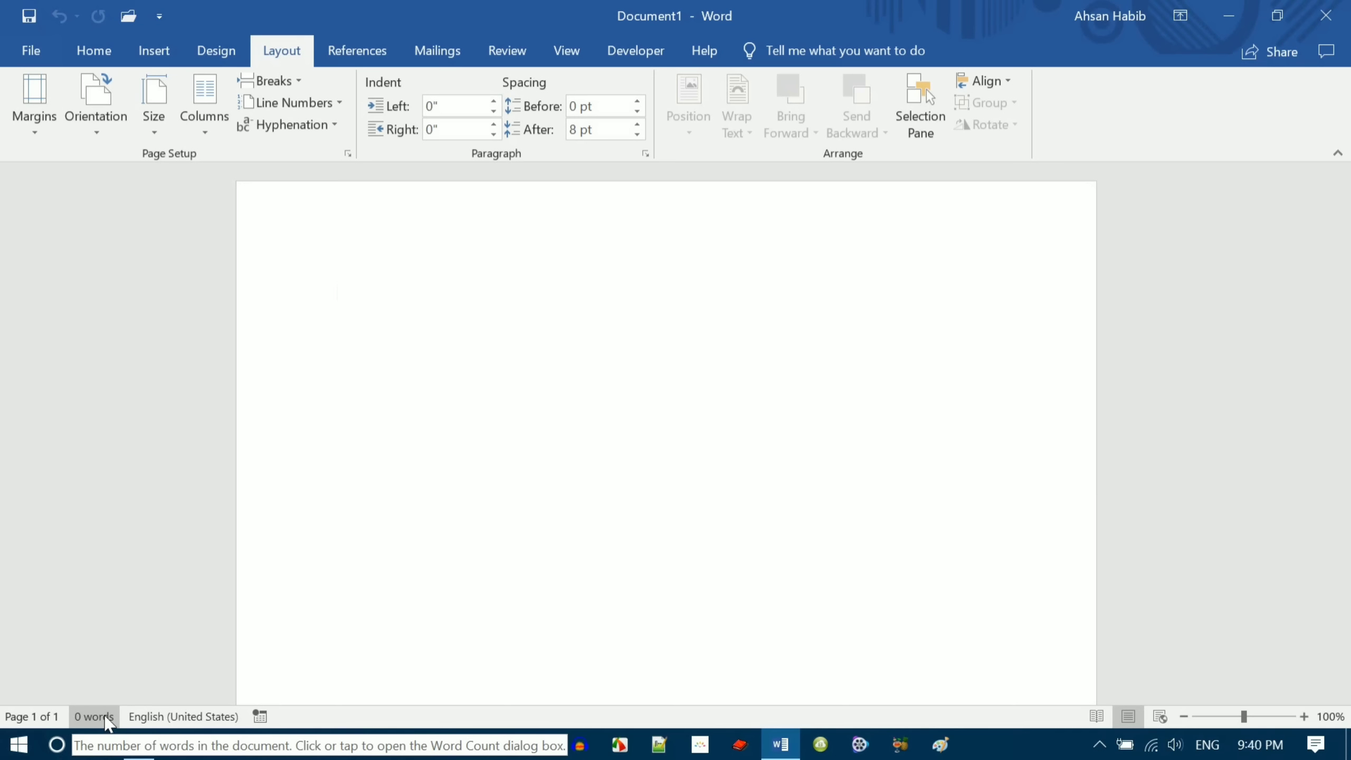
# - Examine the customization options of the status bar and leave them as they are
pyautogui.rightClick(352, 719)
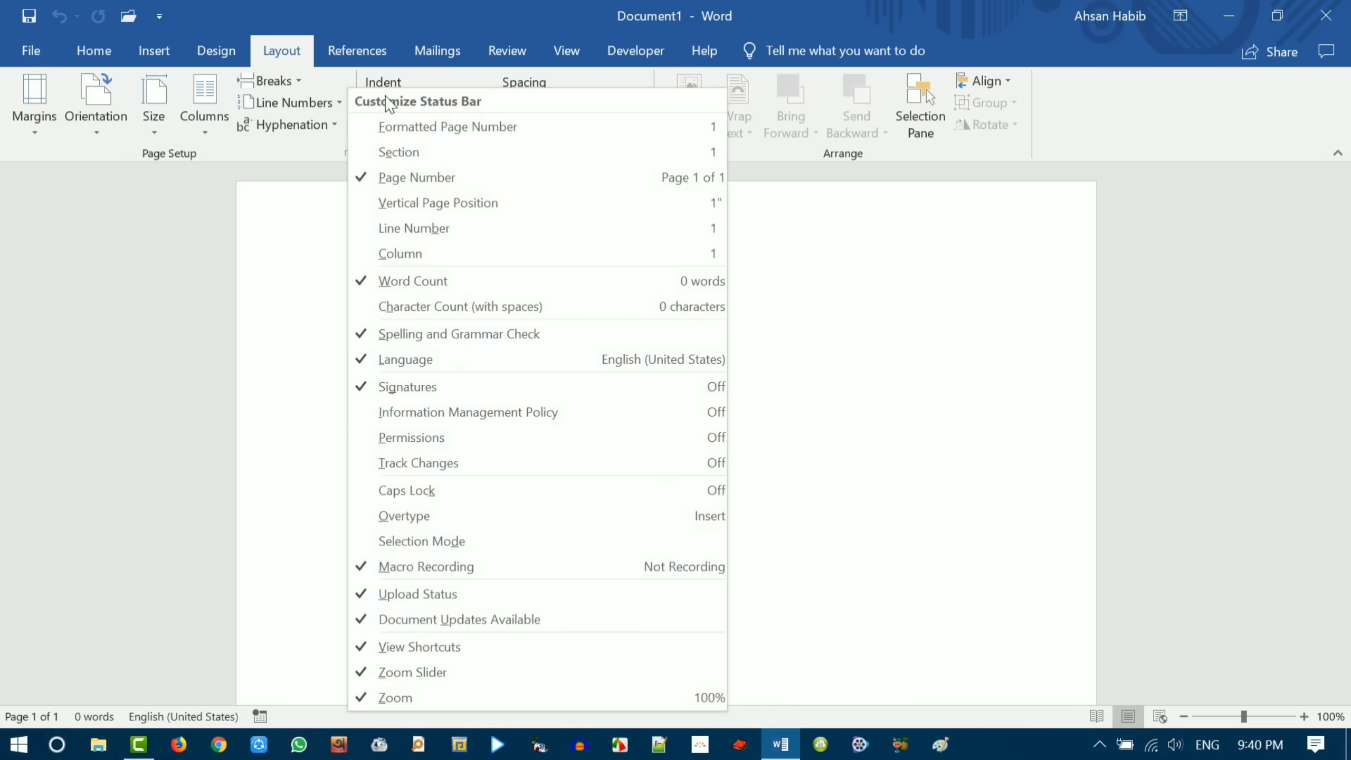
pyautogui.click(1053, 717)
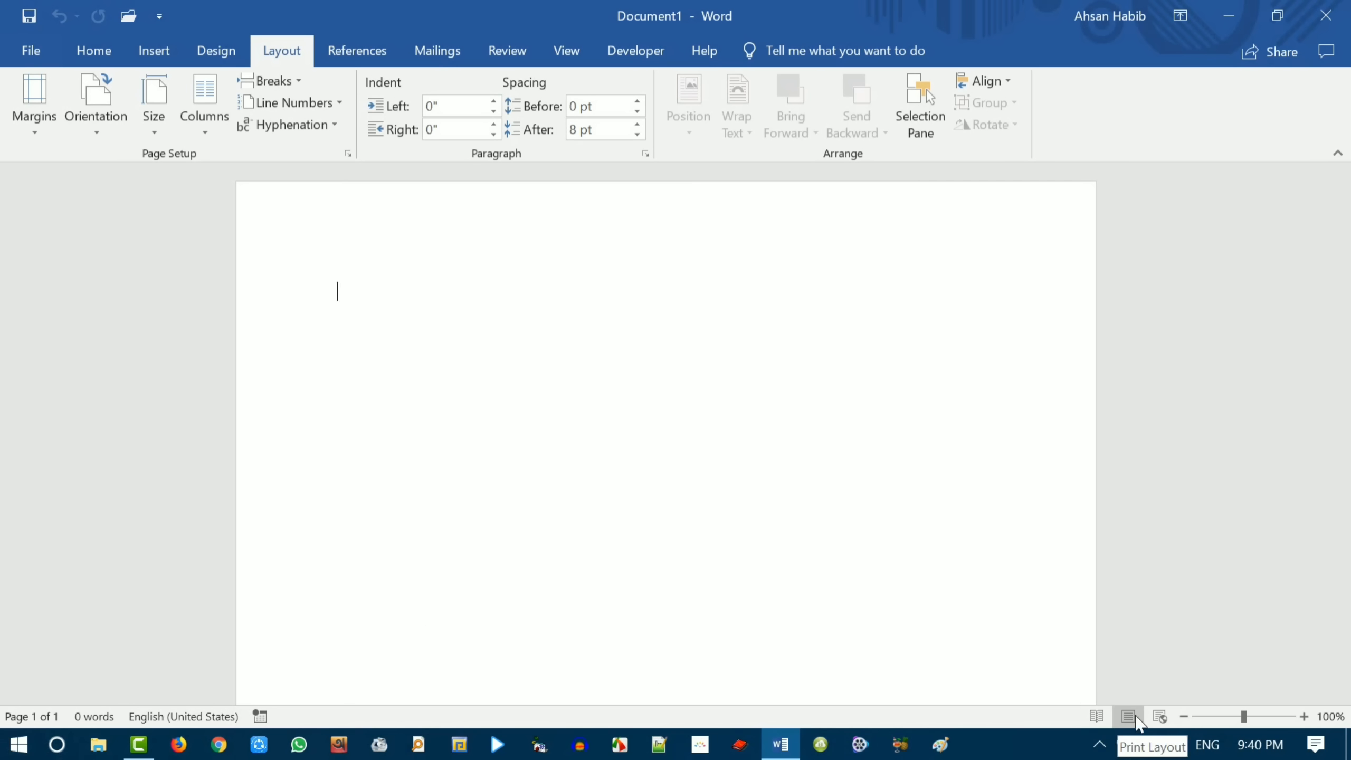
# - View the blank document in Read Mode and Web Layout, return to Print Layout, and try the zoom slider, ending at 100%
pyautogui.click(1098, 718)
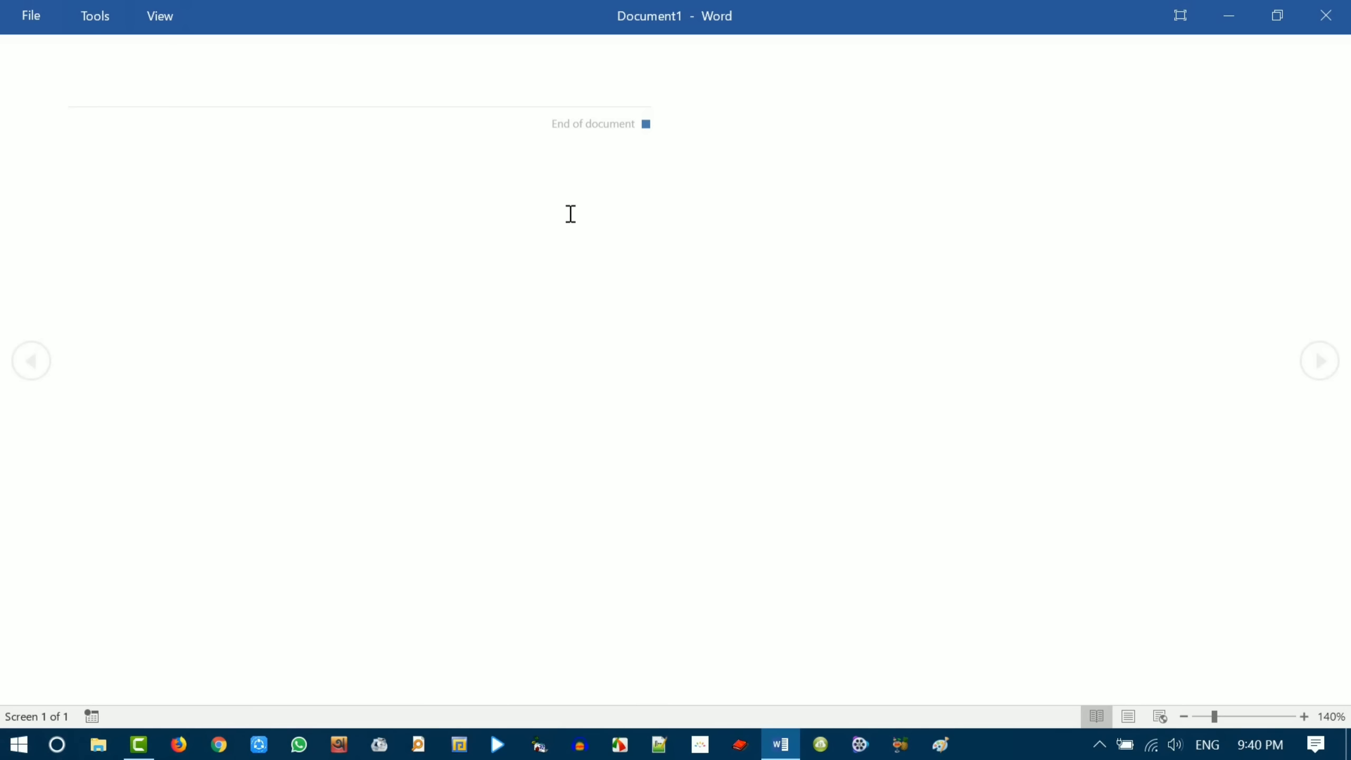
pyautogui.click(1131, 716)
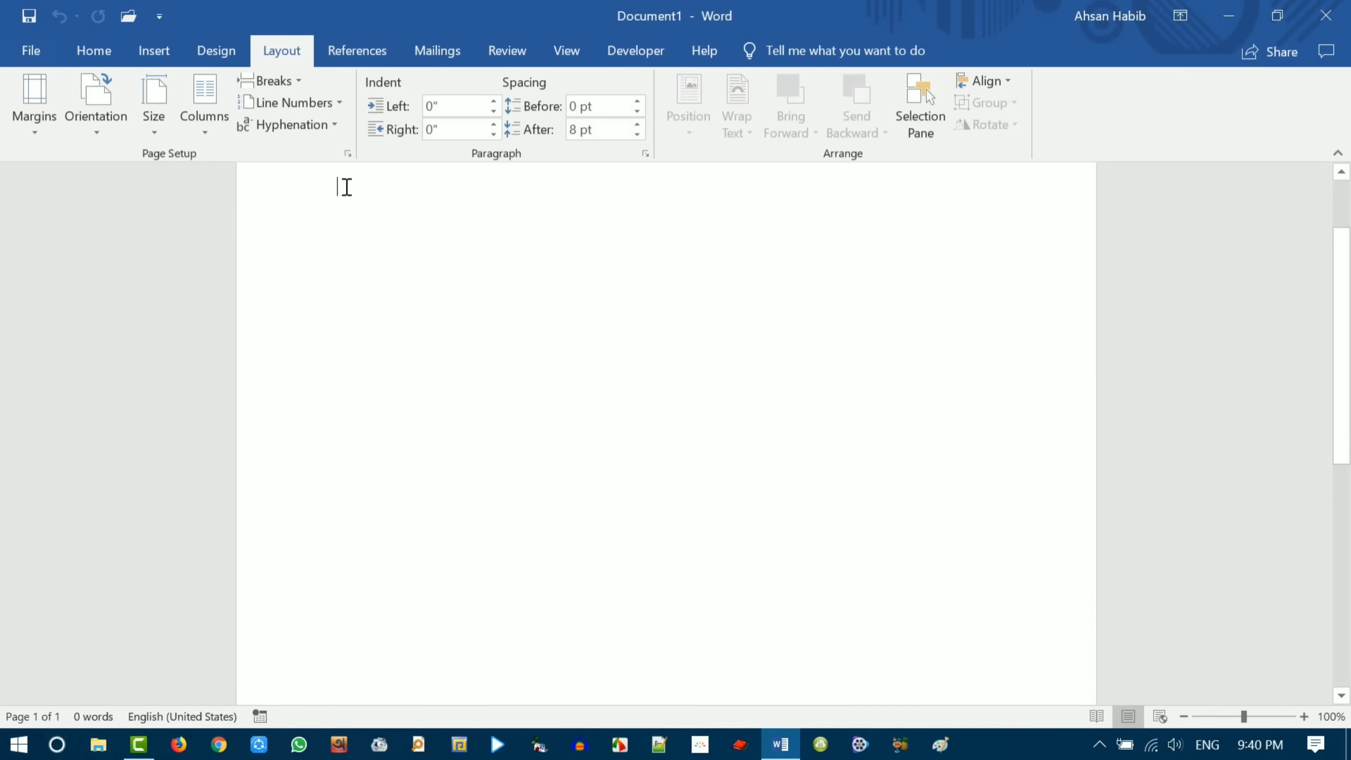
pyautogui.scroll(3, 306, 197)
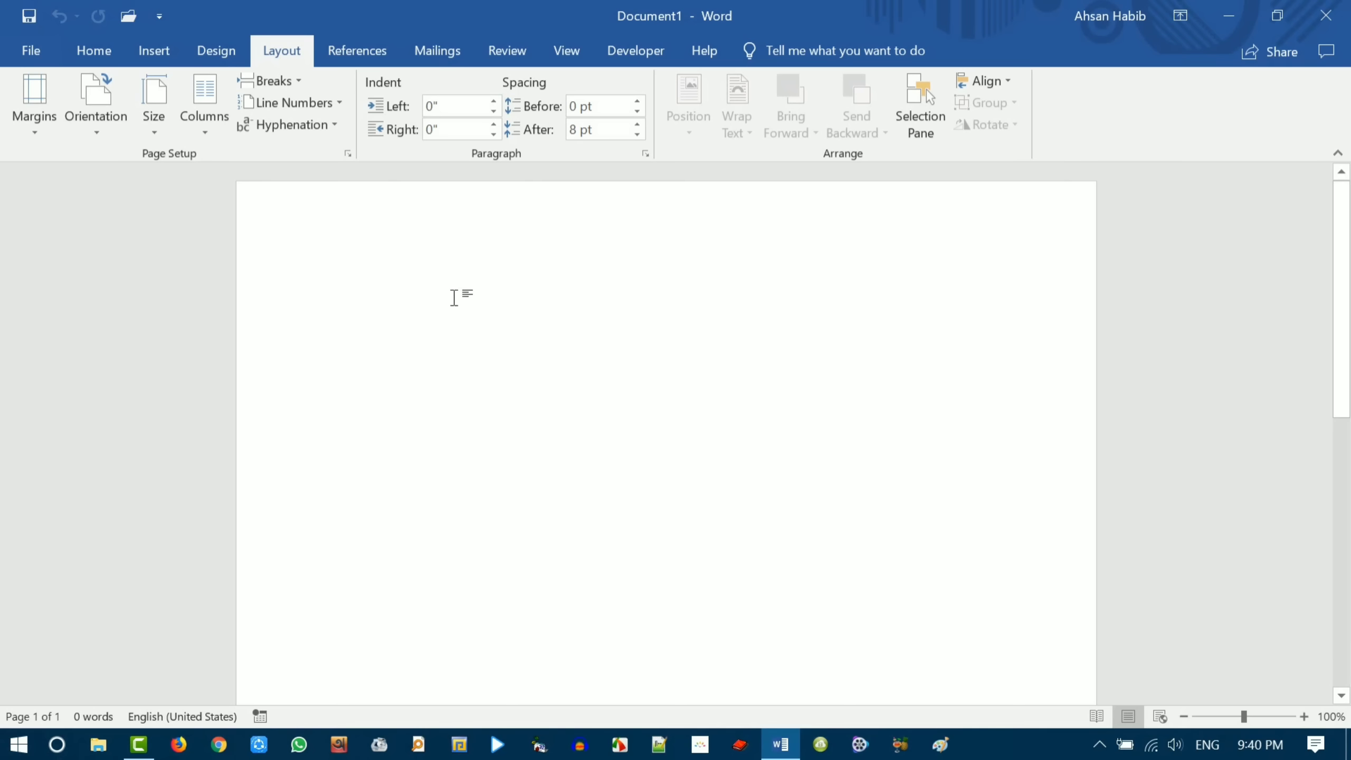
pyautogui.click(1160, 717)
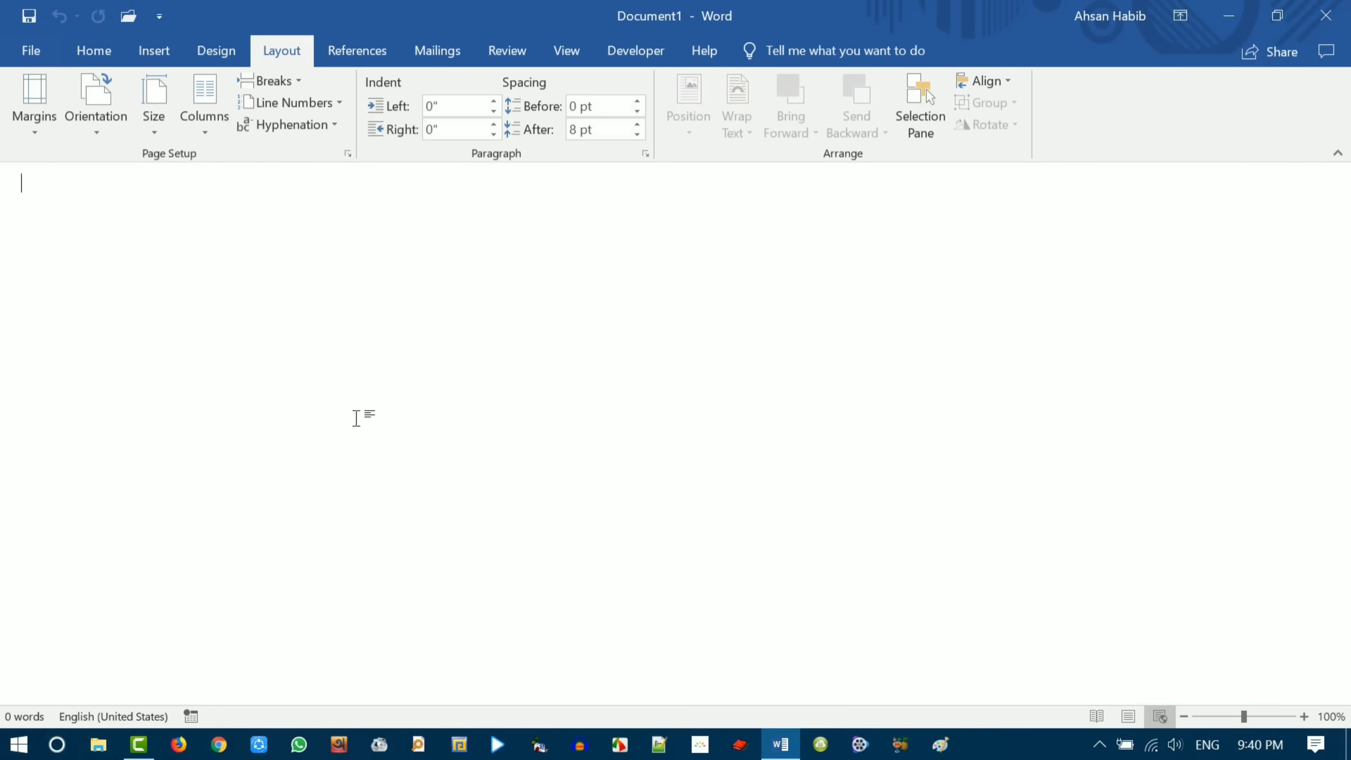
pyautogui.click(1129, 716)
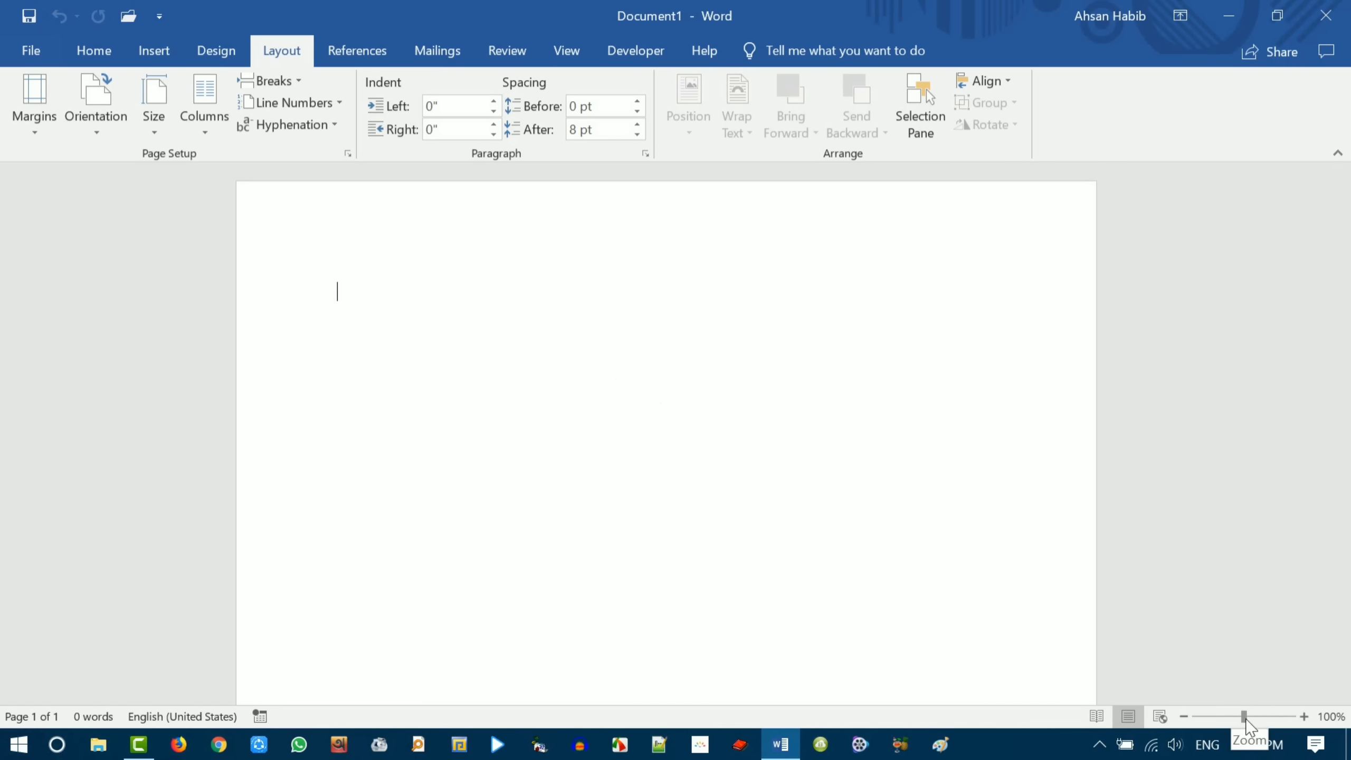
pyautogui.moveTo(1246, 719)
pyautogui.mouseDown()
pyautogui.moveTo(1280, 718)
pyautogui.moveTo(1217, 722)
pyautogui.moveTo(1246, 722)
pyautogui.mouseUp()
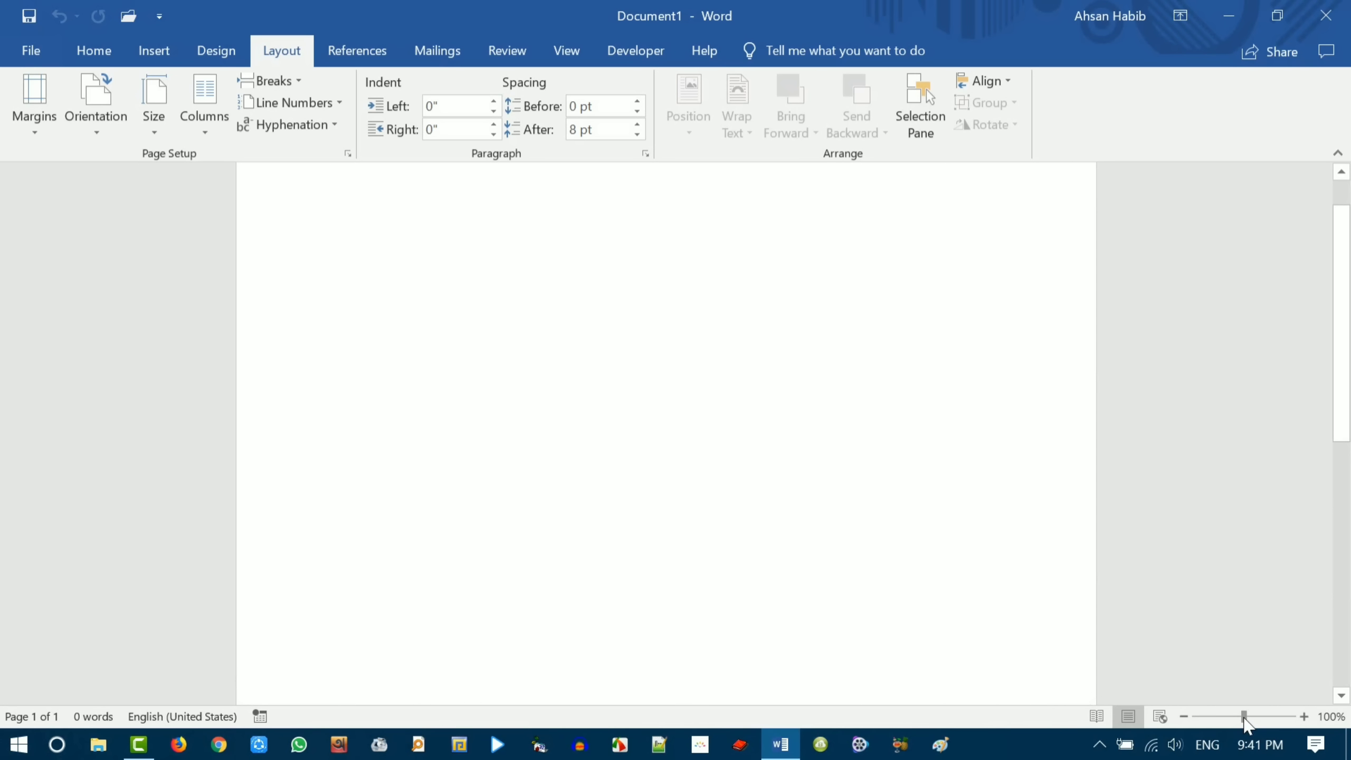
pyautogui.scroll(1, 360, 308)
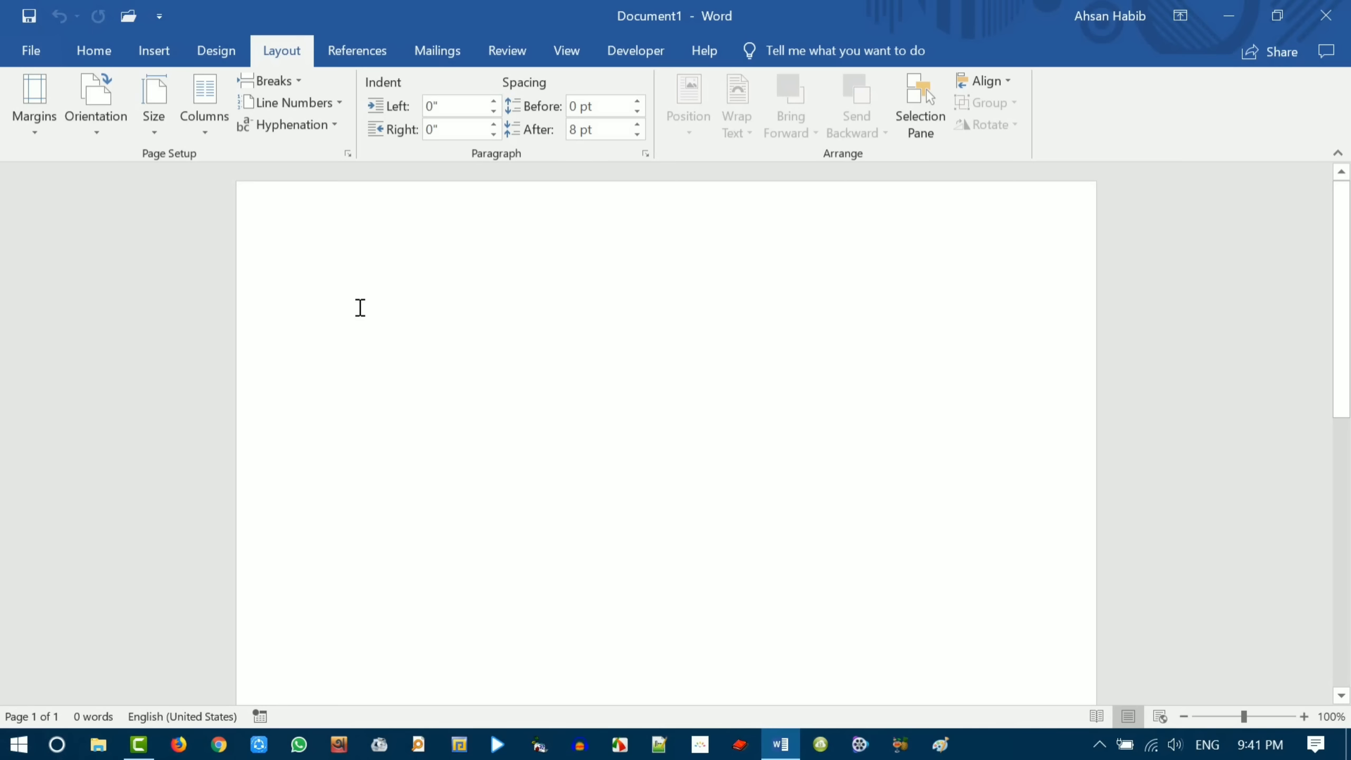
# - Review the Info, New, Open, Save As and Print pages of the Backstage view and leave it
pyautogui.click(28, 49)
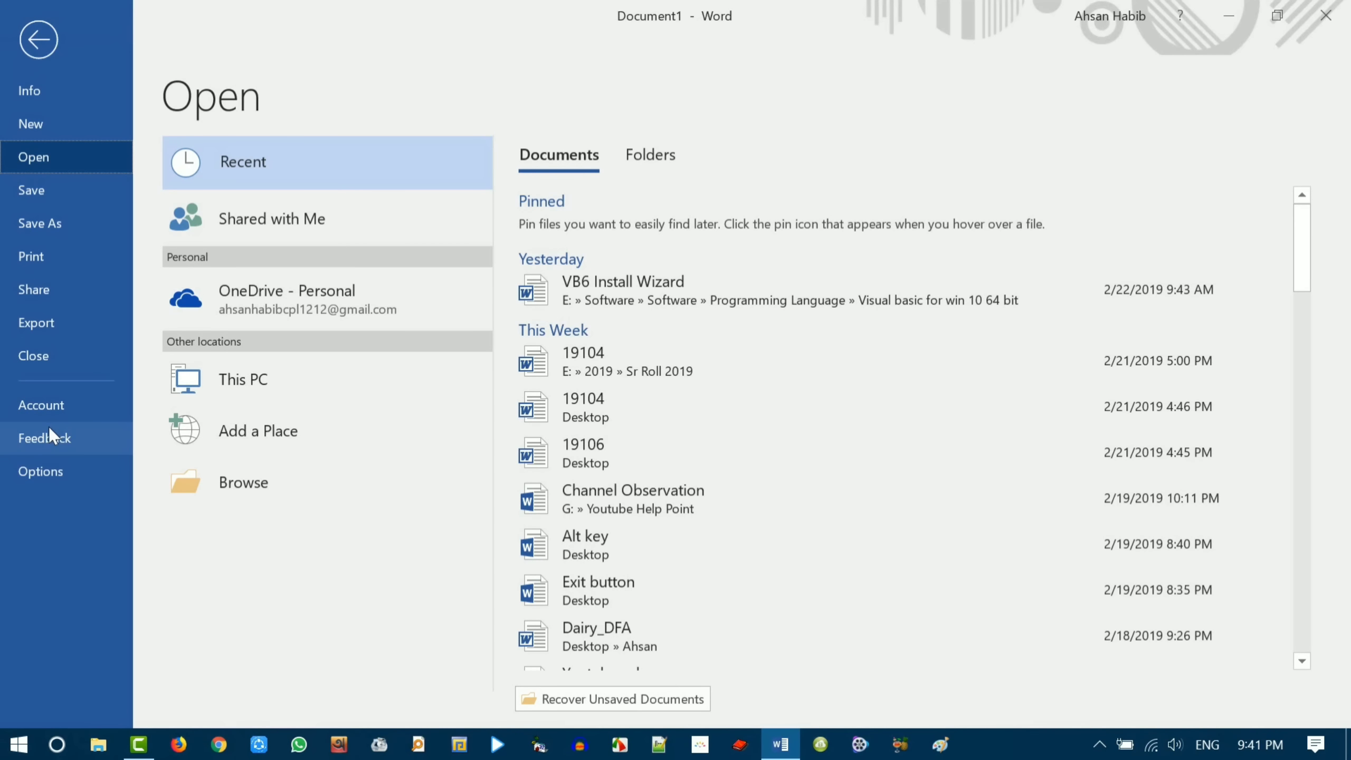
pyautogui.click(36, 94)
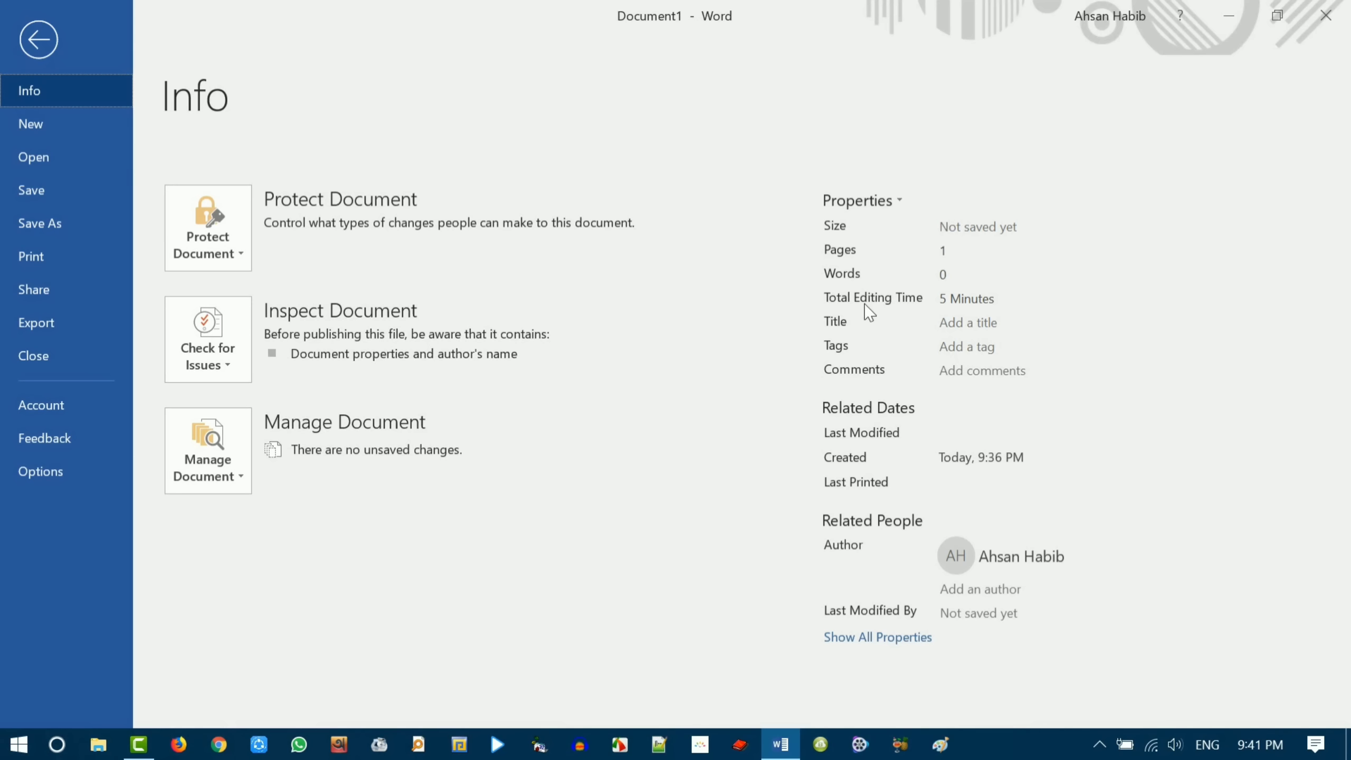
pyautogui.click(32, 127)
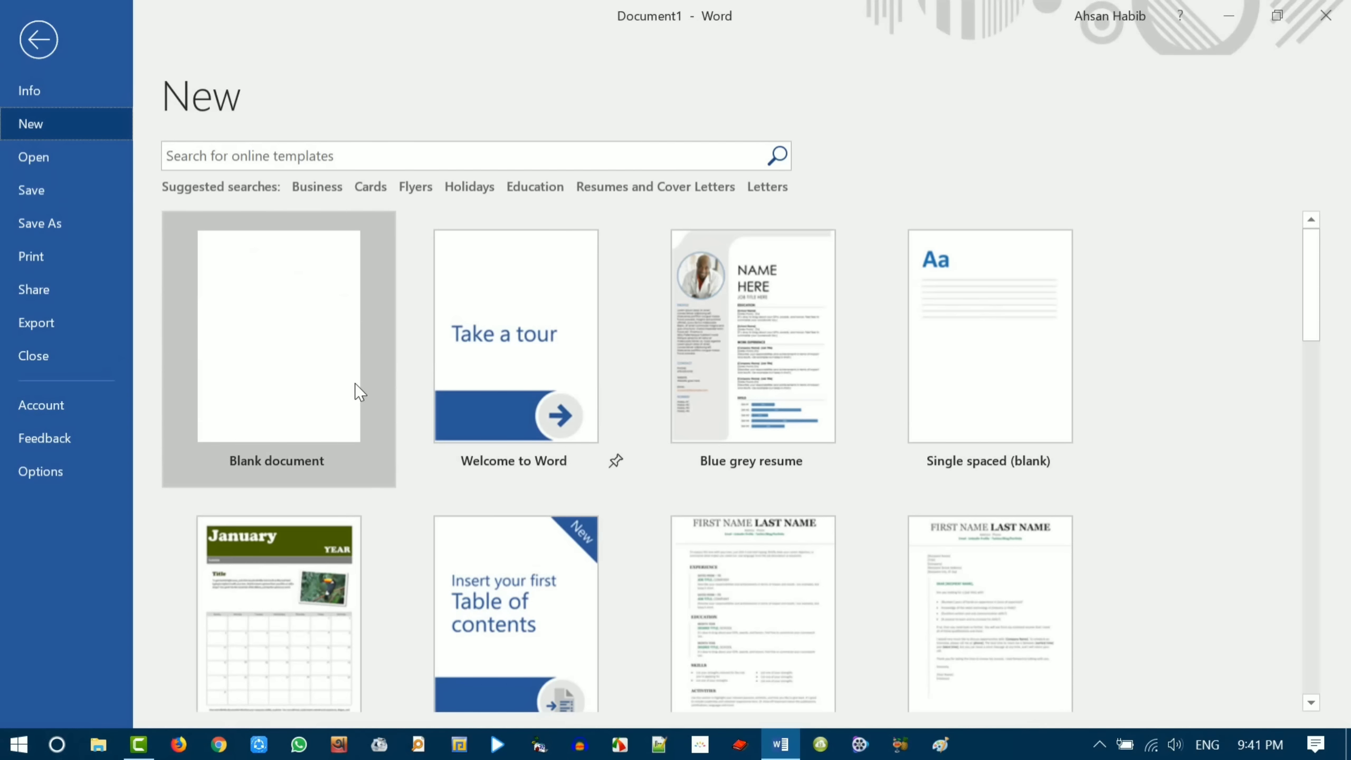
pyautogui.click(43, 159)
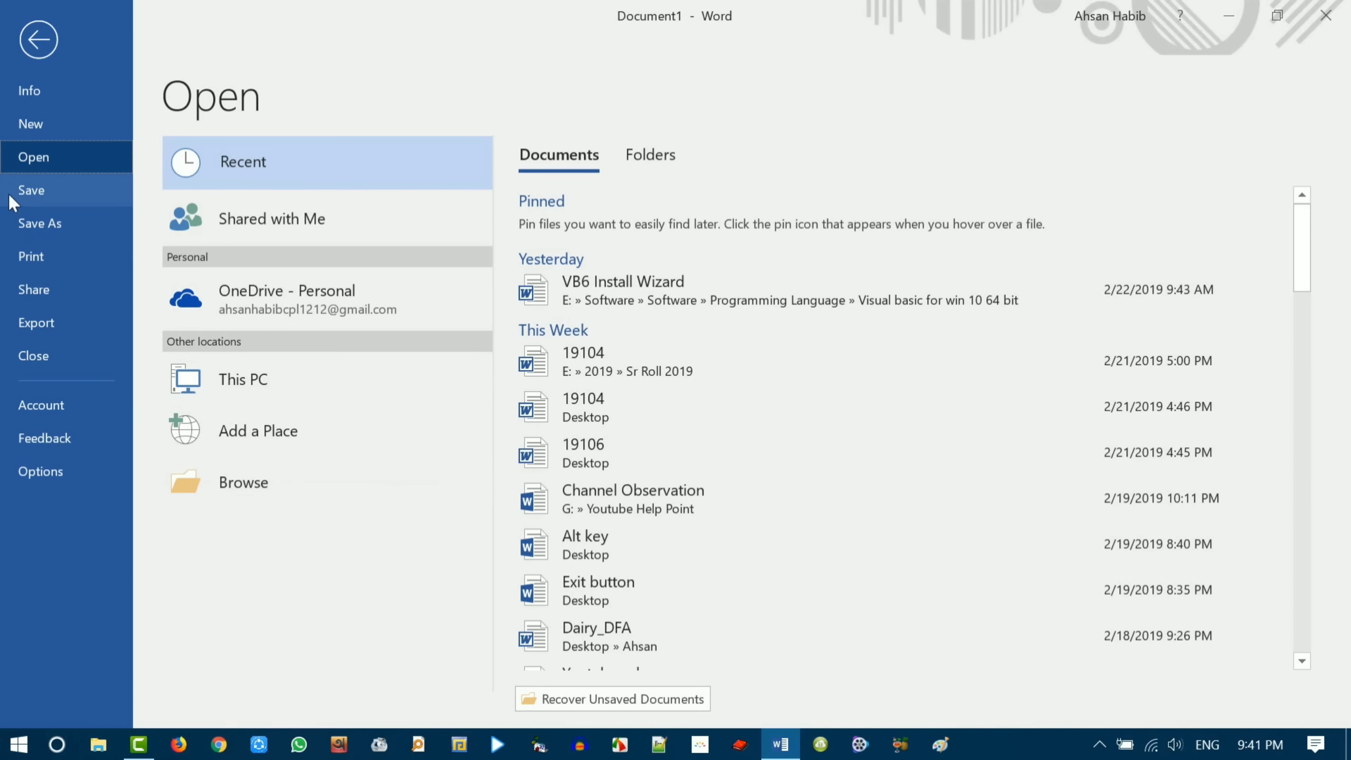
pyautogui.click(36, 192)
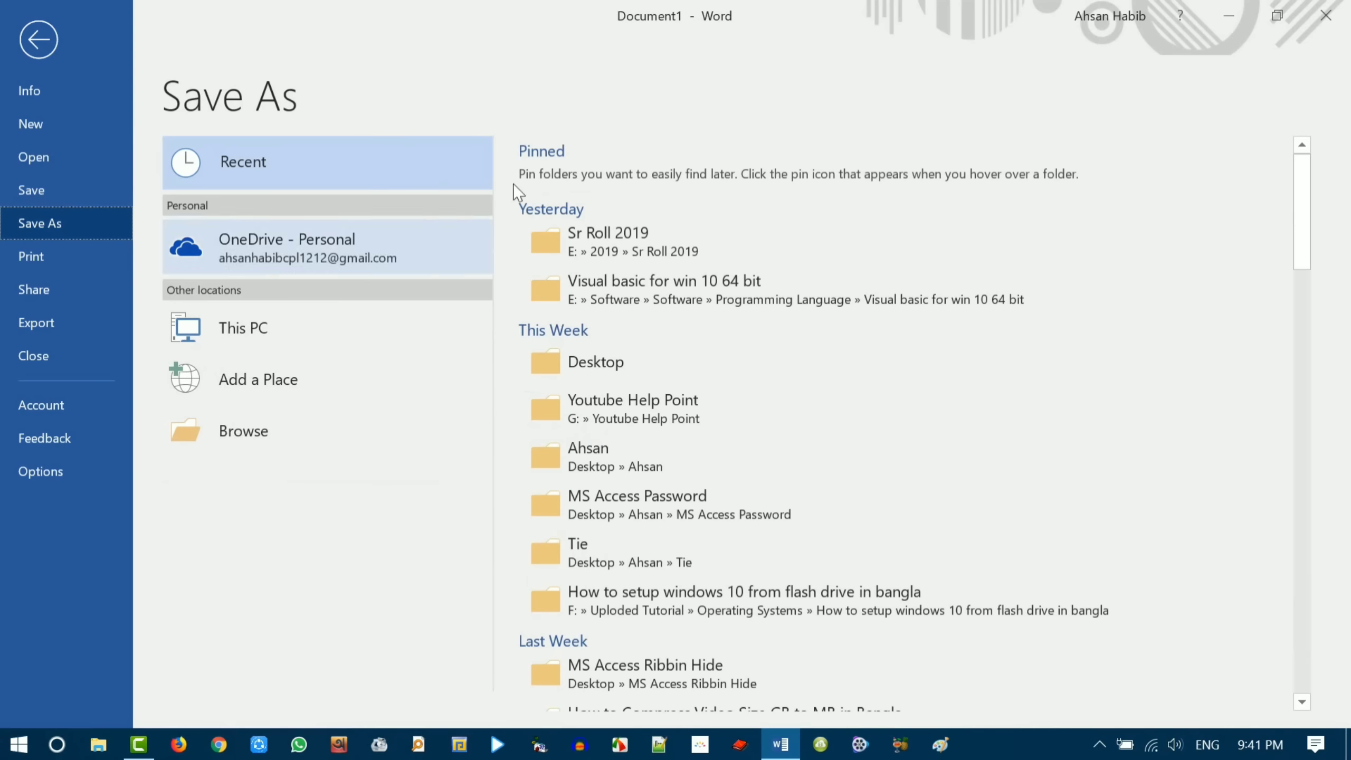
pyautogui.click(38, 257)
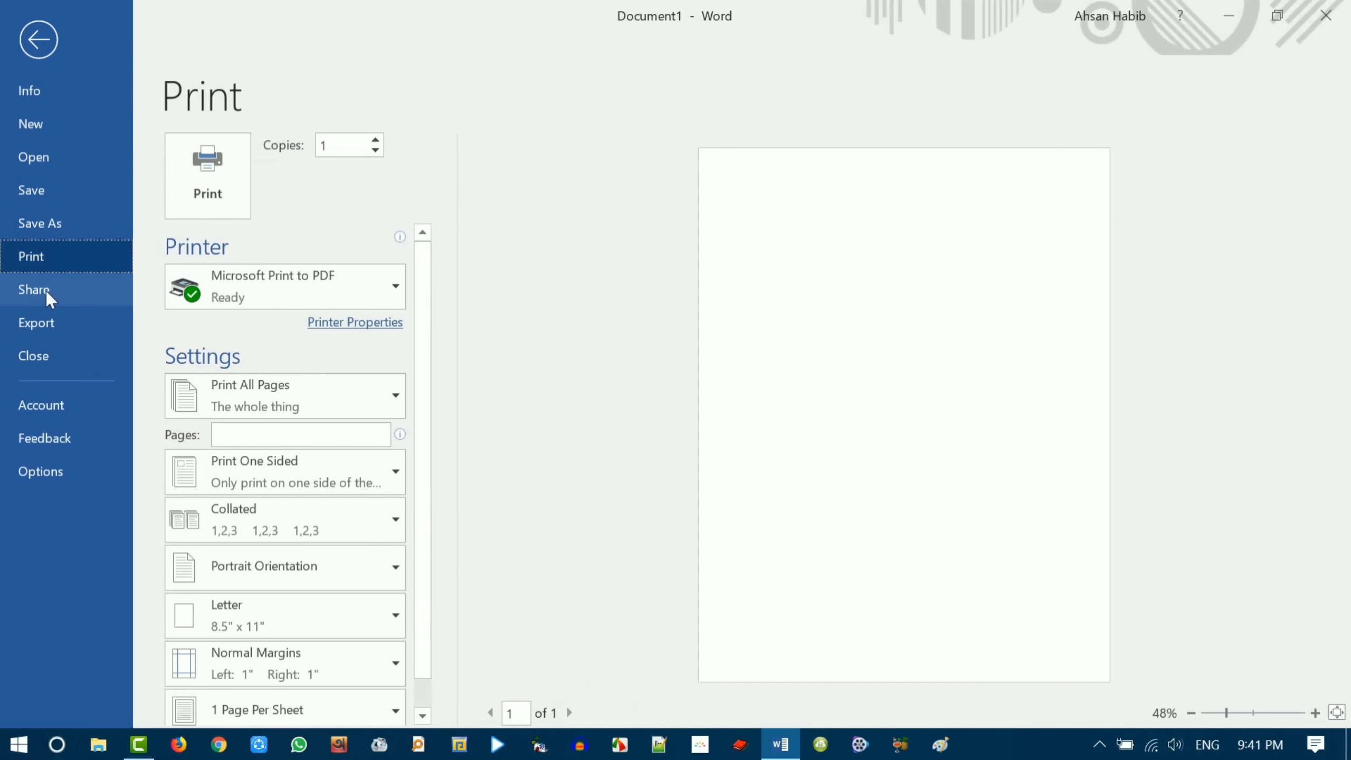
pyautogui.press('Escape')
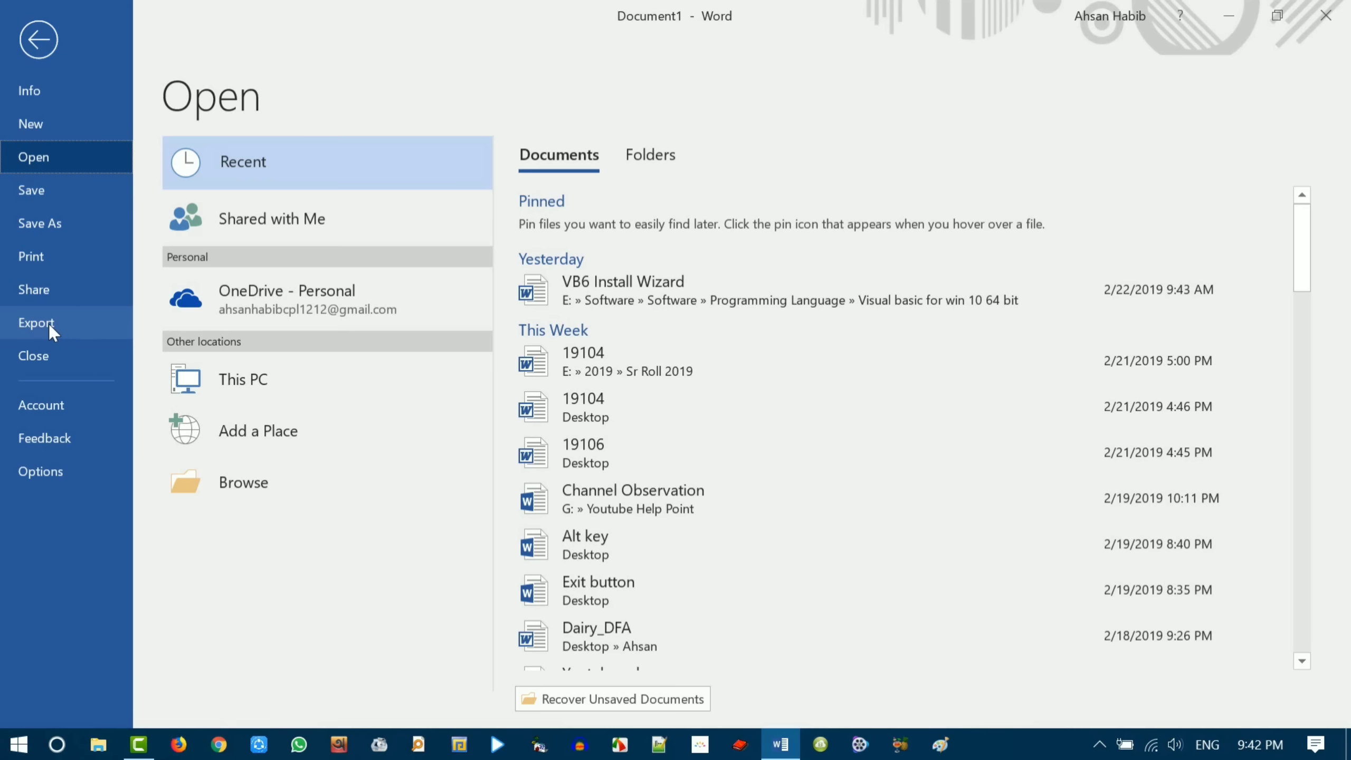
# - Review the Export and Info pages of the Backstage view and return to the document
pyautogui.click(45, 323)
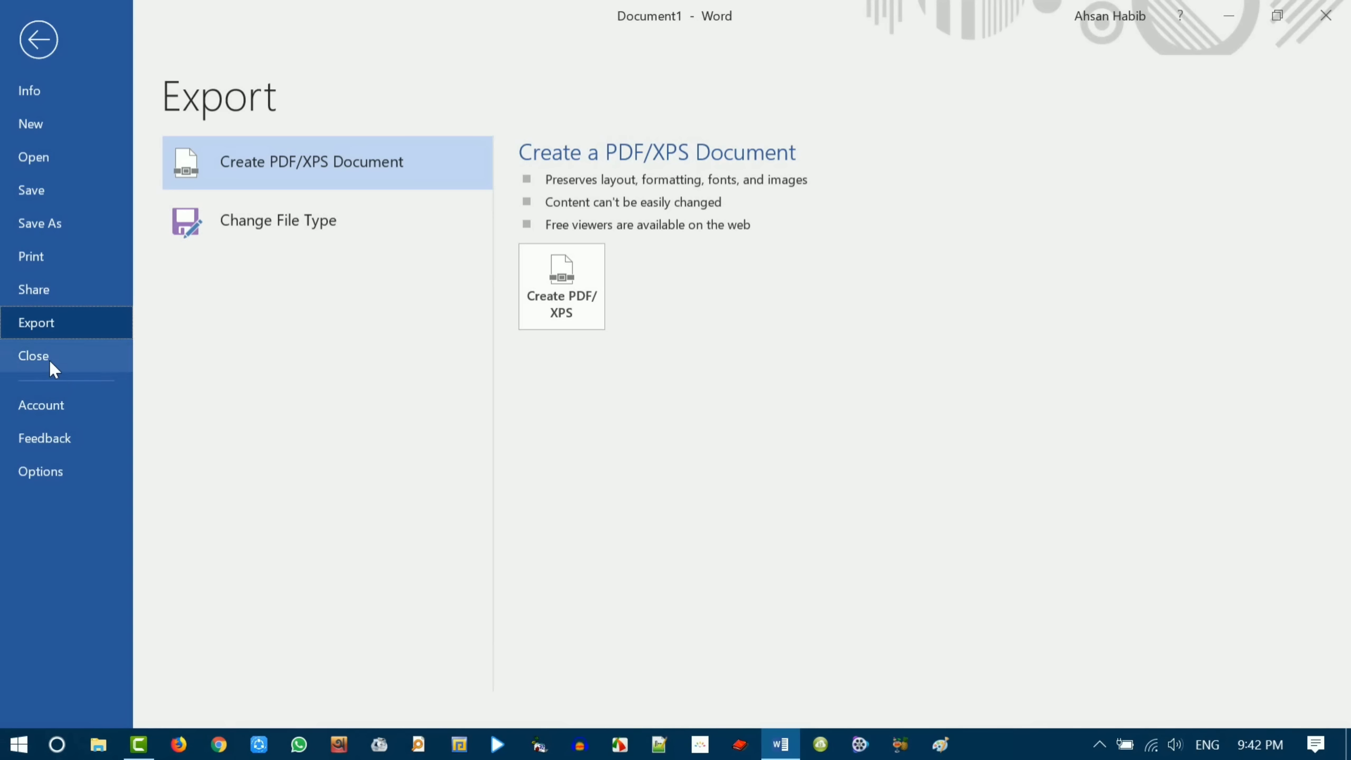
pyautogui.click(31, 127)
pyautogui.click(33, 99)
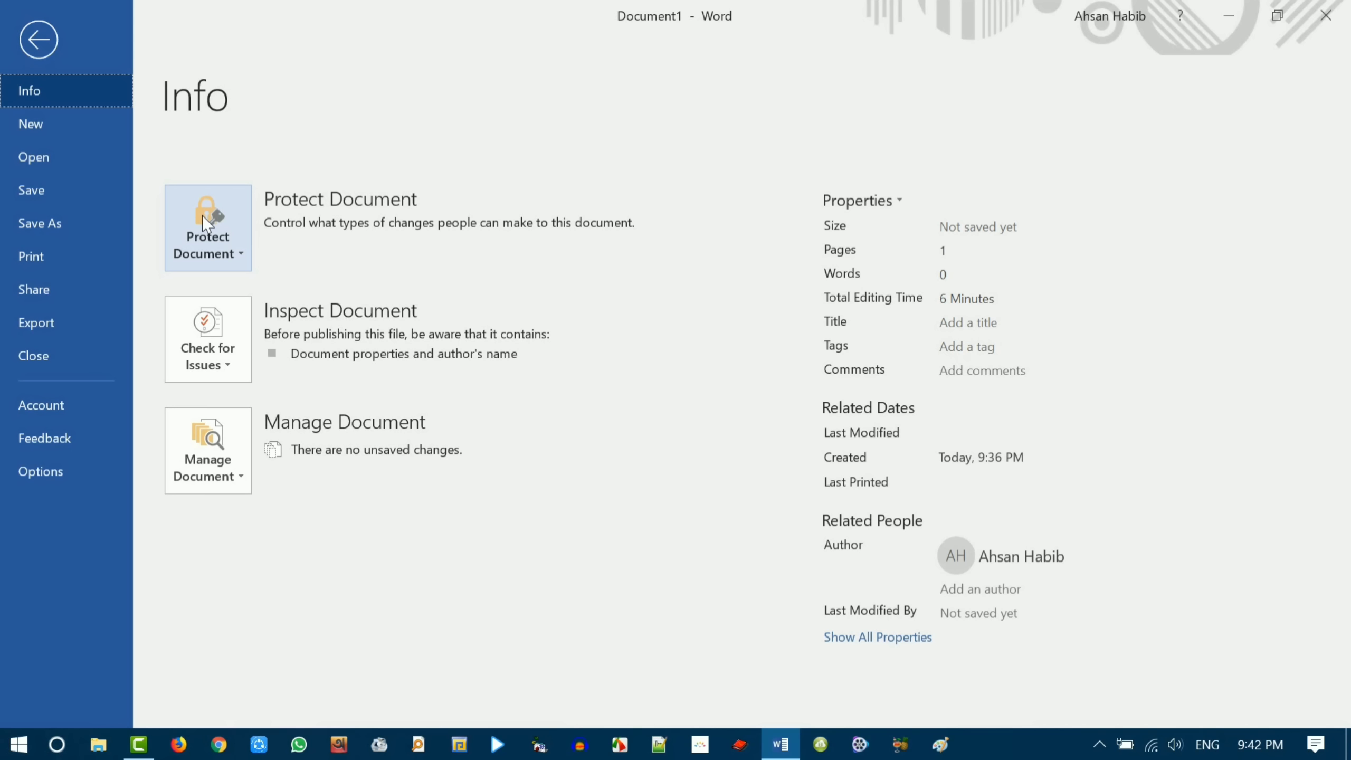
pyautogui.press('Escape')
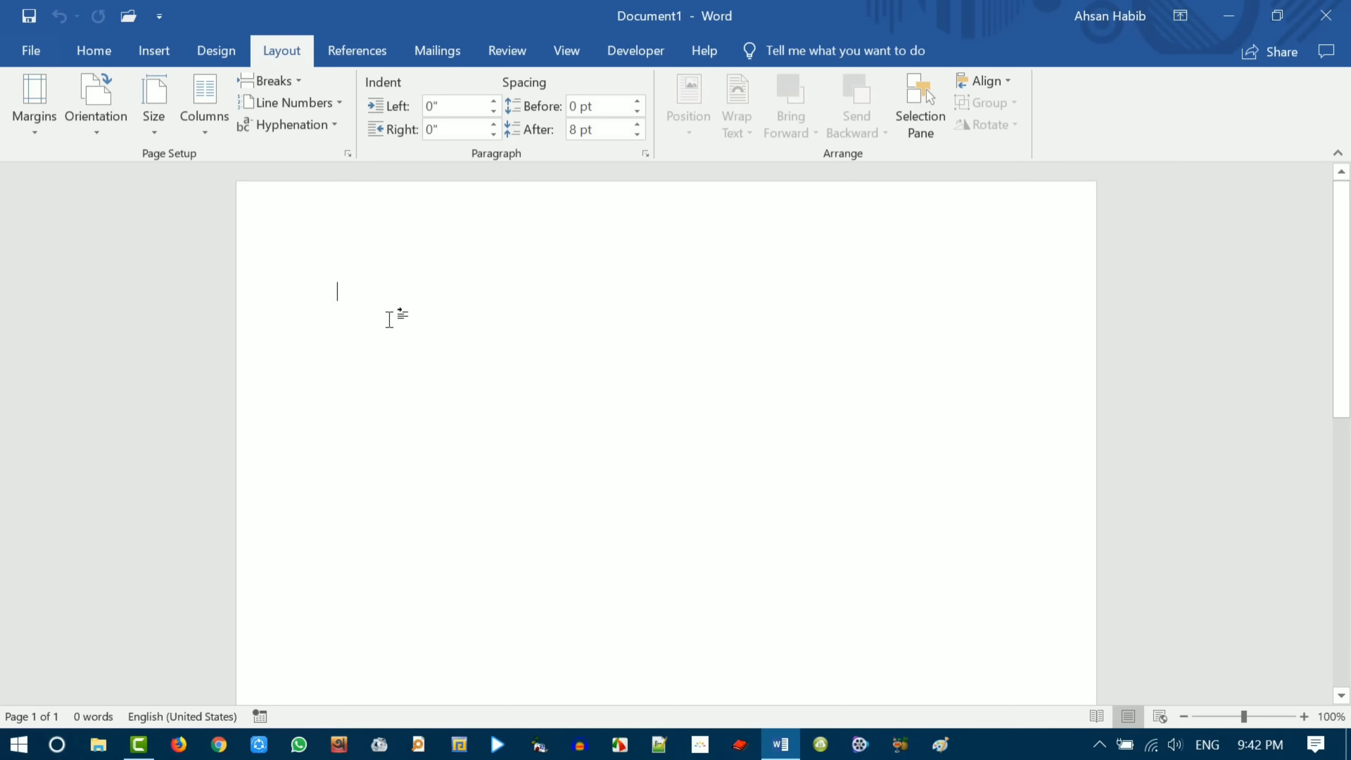
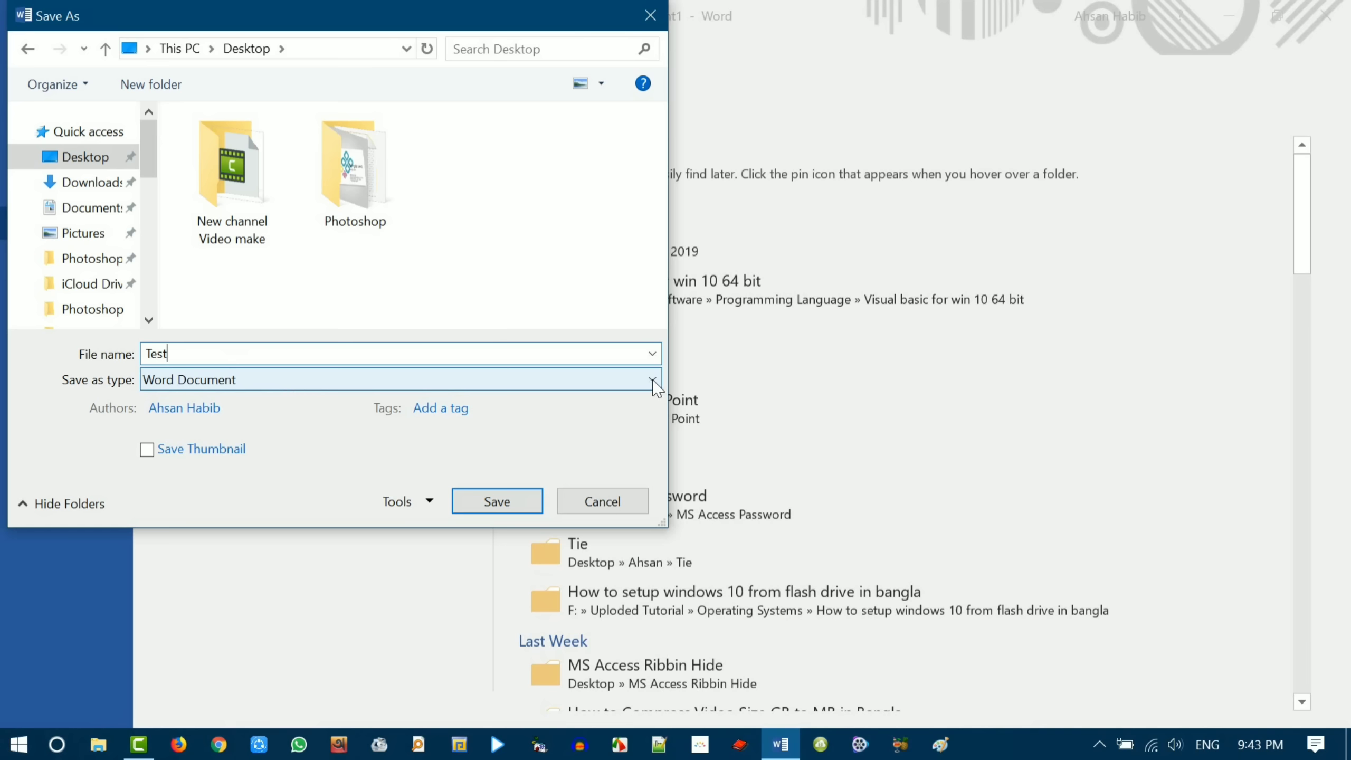
# - Examine the file types available for saving and the password settings in General Options, keeping the Word Document type and cancelling the options
pyautogui.click(653, 380)
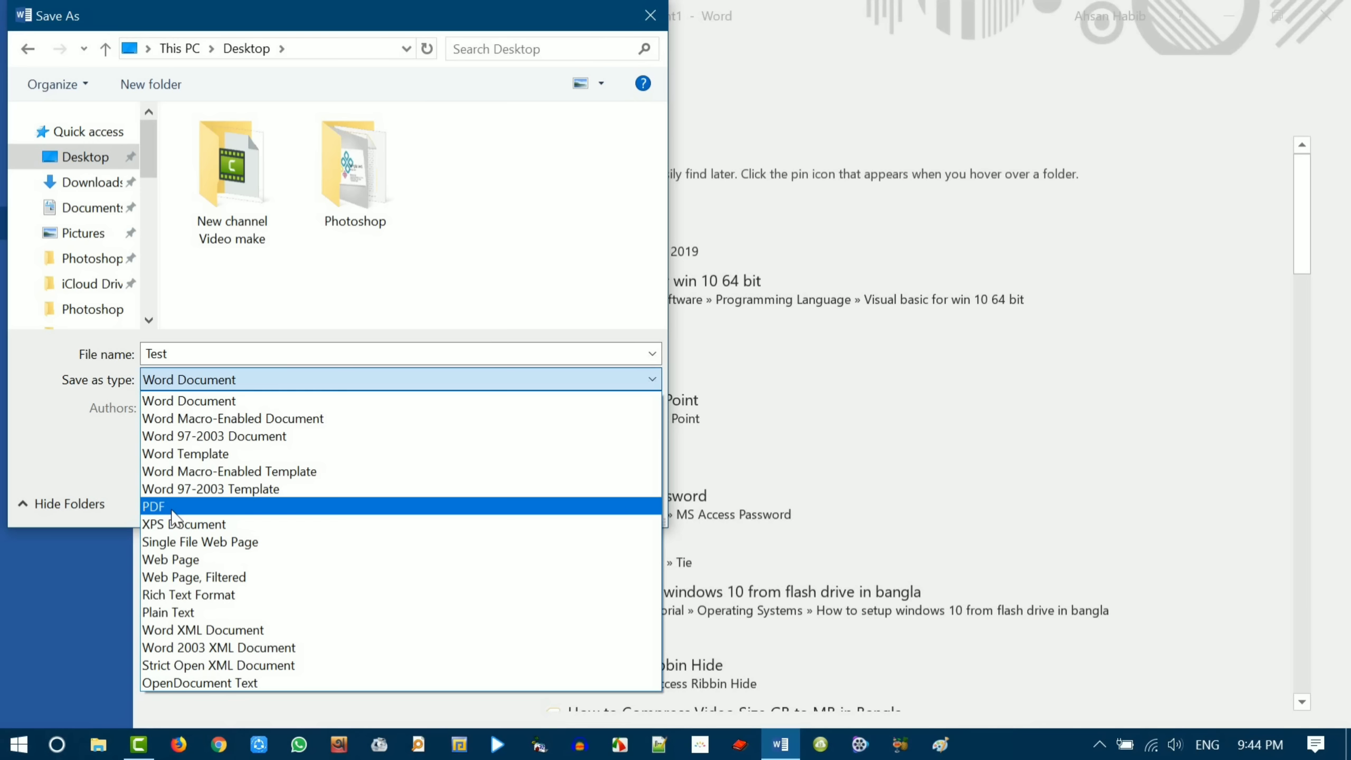
pyautogui.click(206, 381)
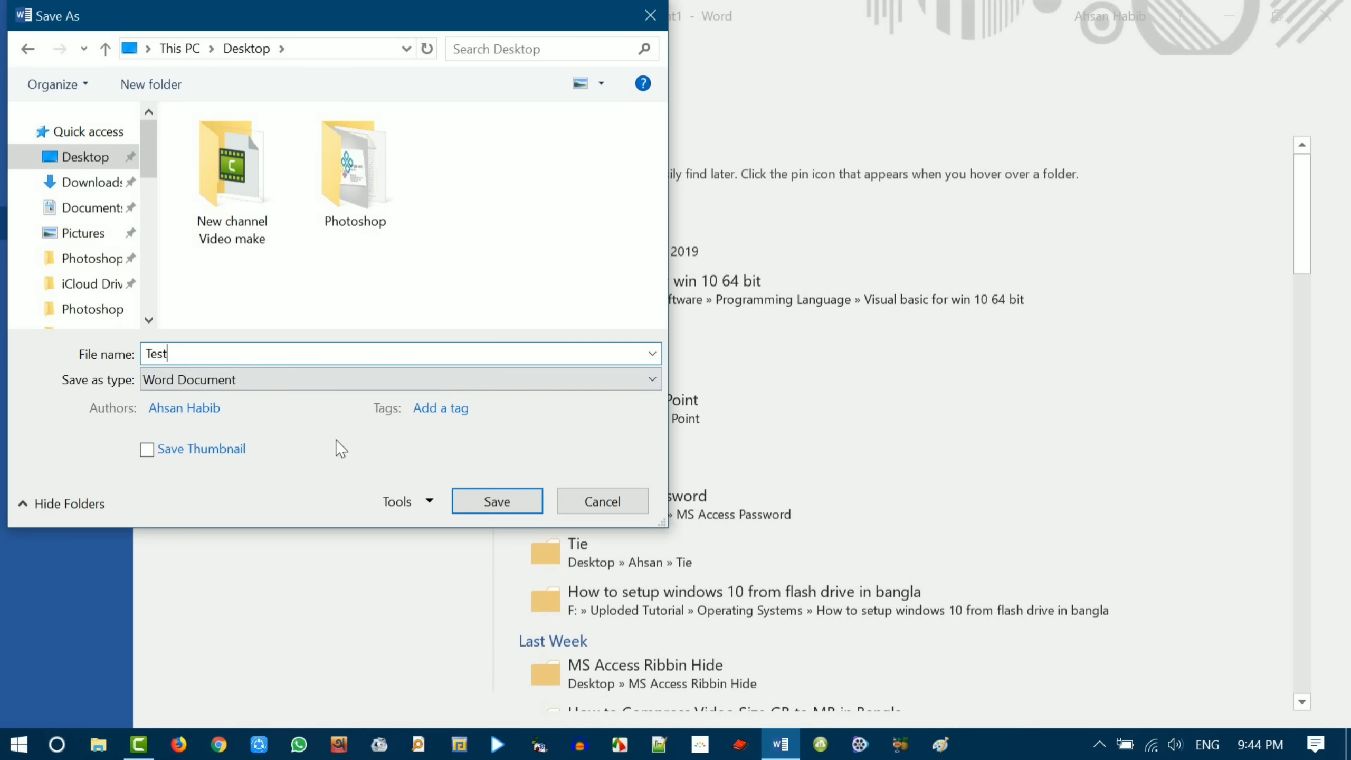
pyautogui.click(428, 503)
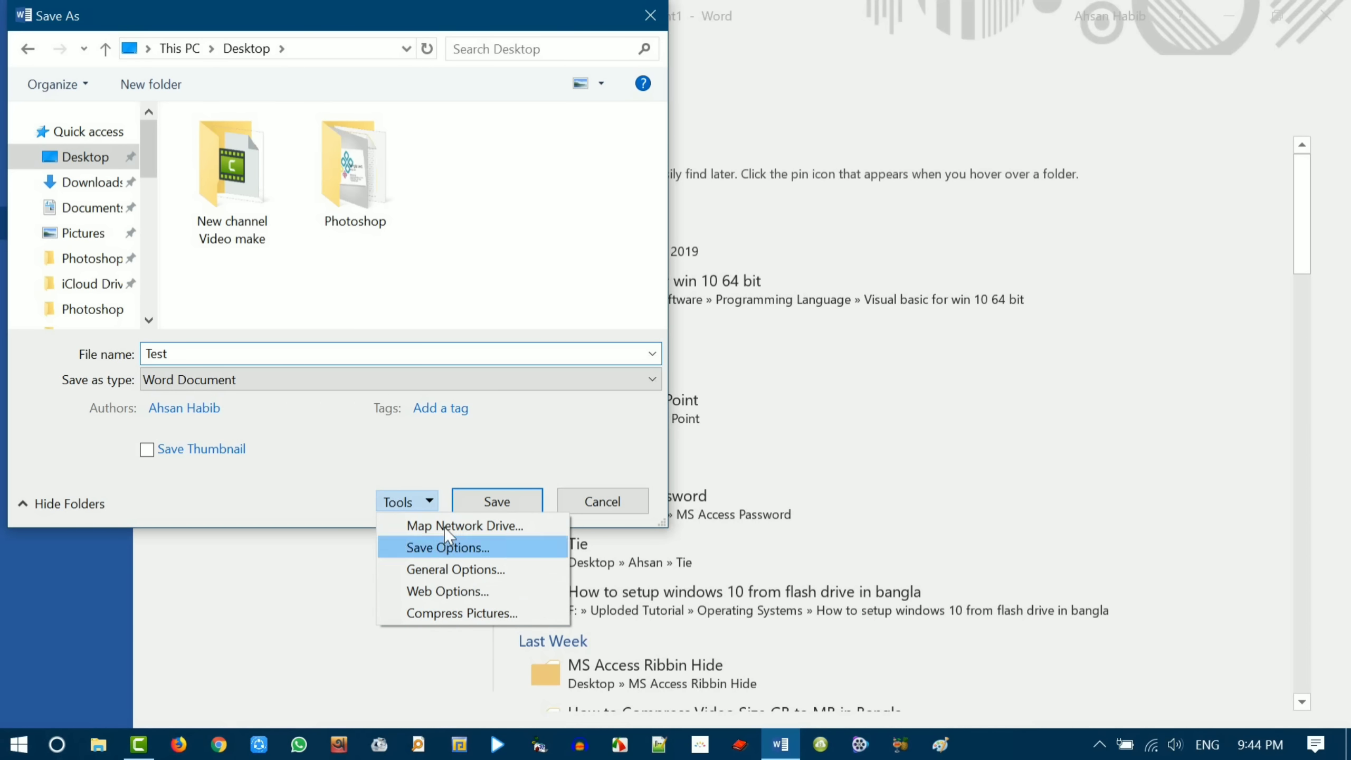
pyautogui.click(460, 569)
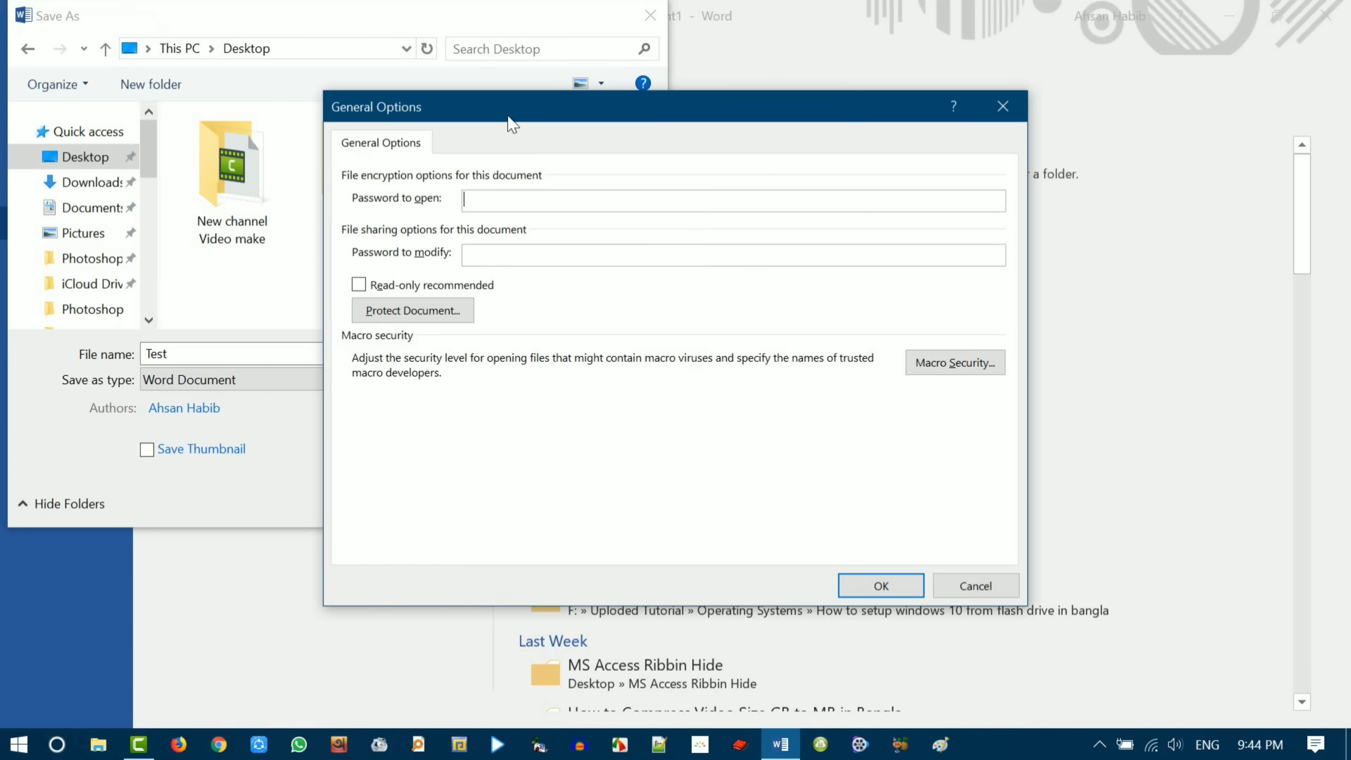
pyautogui.moveTo(508, 107); pyautogui.dragTo(490, 109)
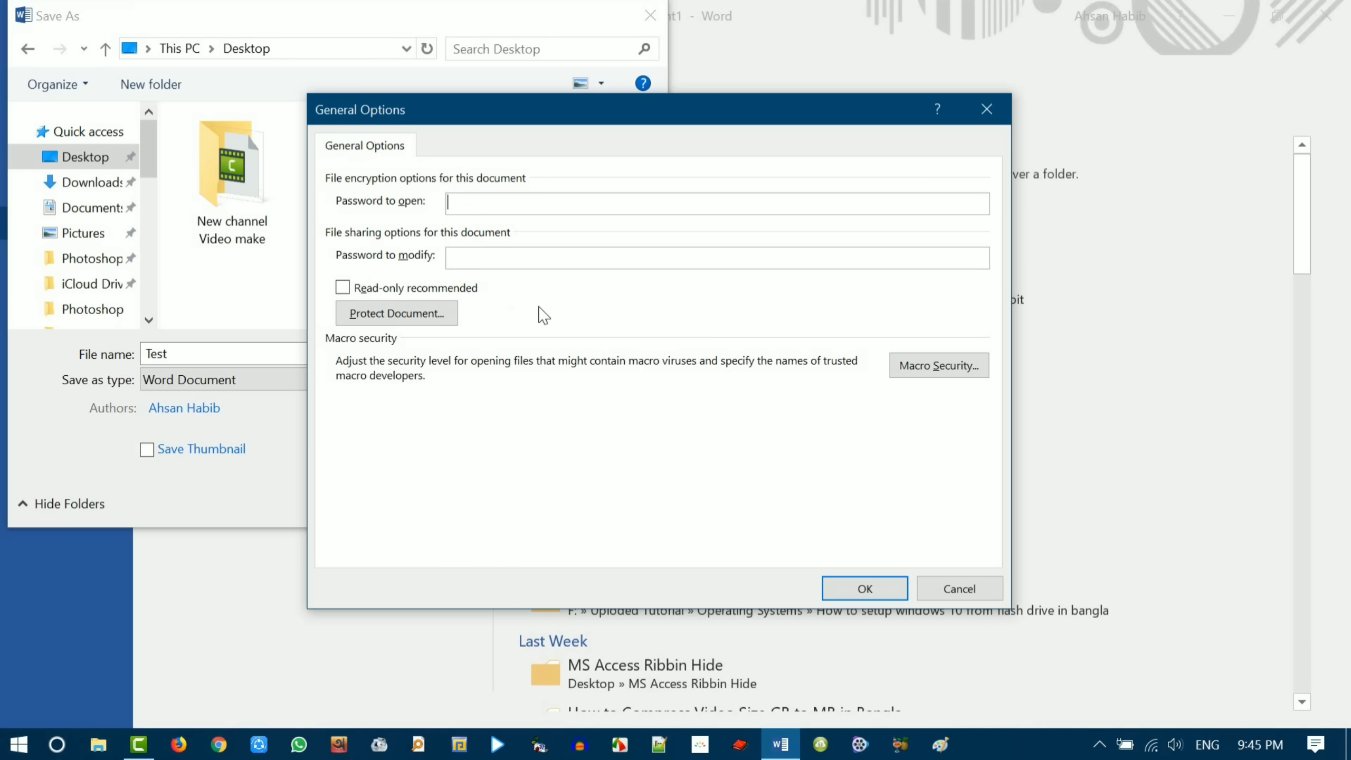
pyautogui.click(959, 588)
# - Save the document to the Desktop as Test in the Word Document format
pyautogui.click(197, 356)
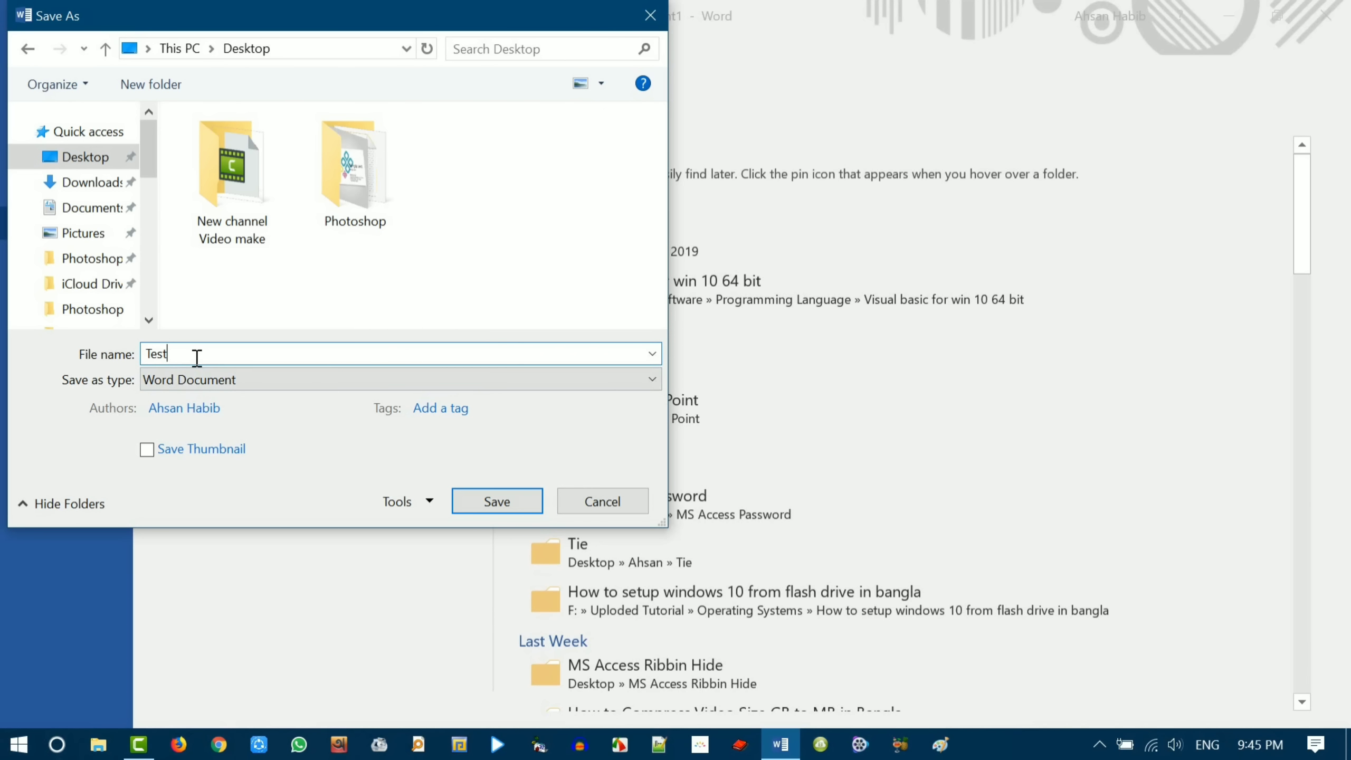
pyautogui.click(495, 502)
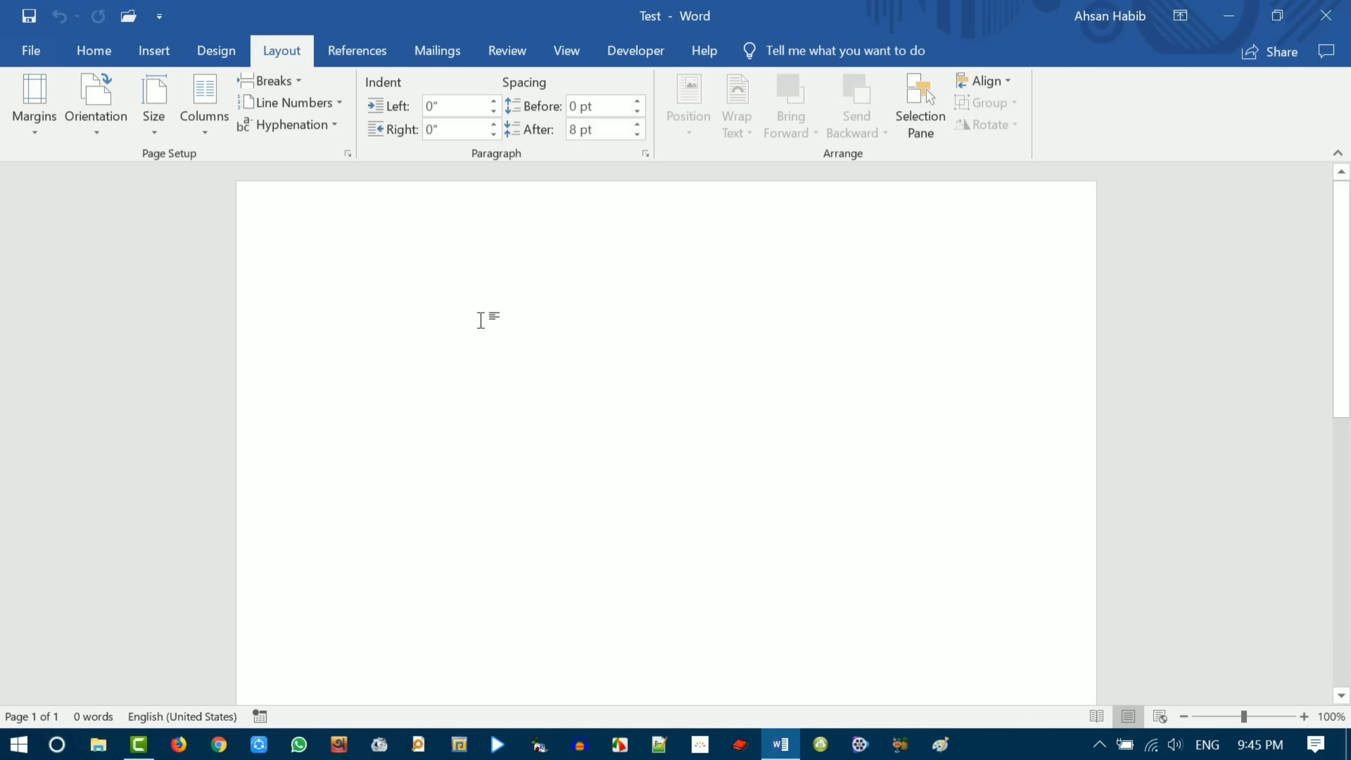
# - Enter the text "This is test documents" at the start of the blank document
pyautogui.click(88, 49)
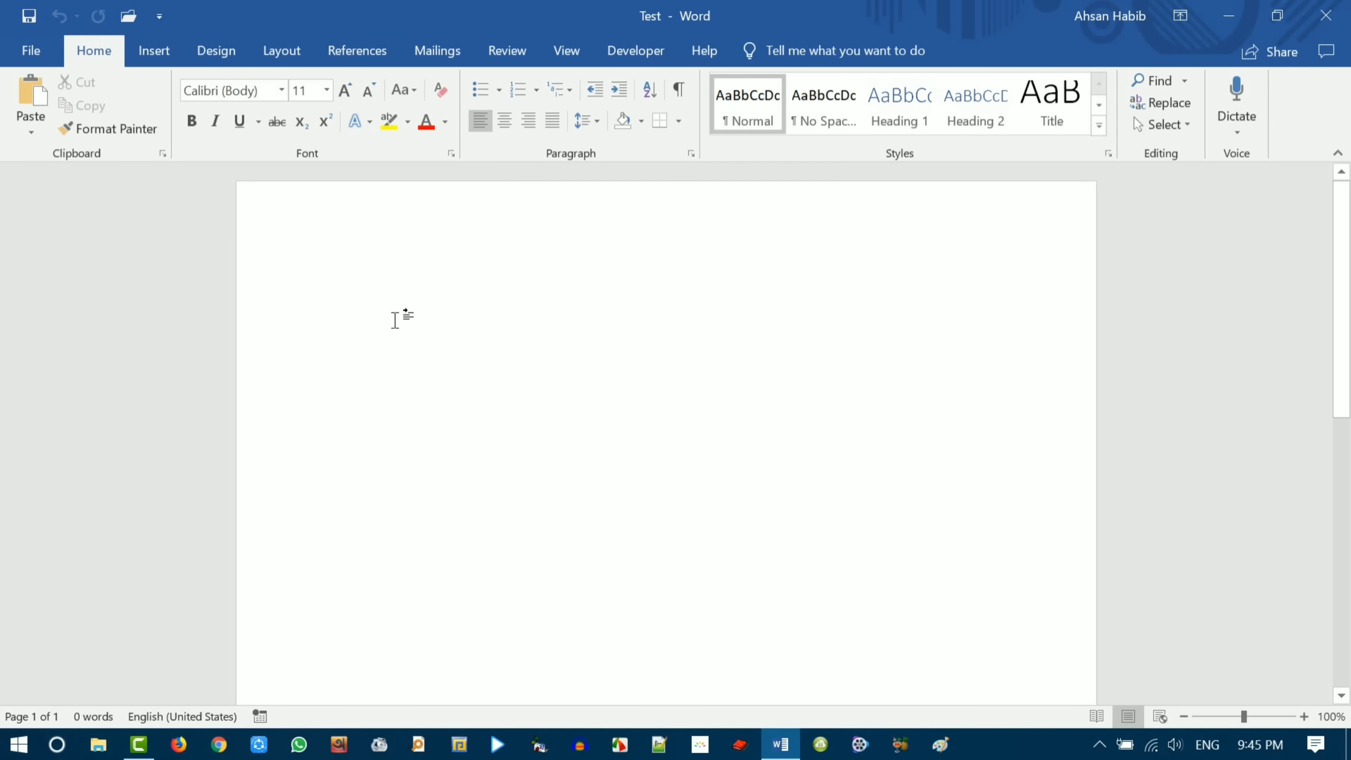
pyautogui.write('This is tec')
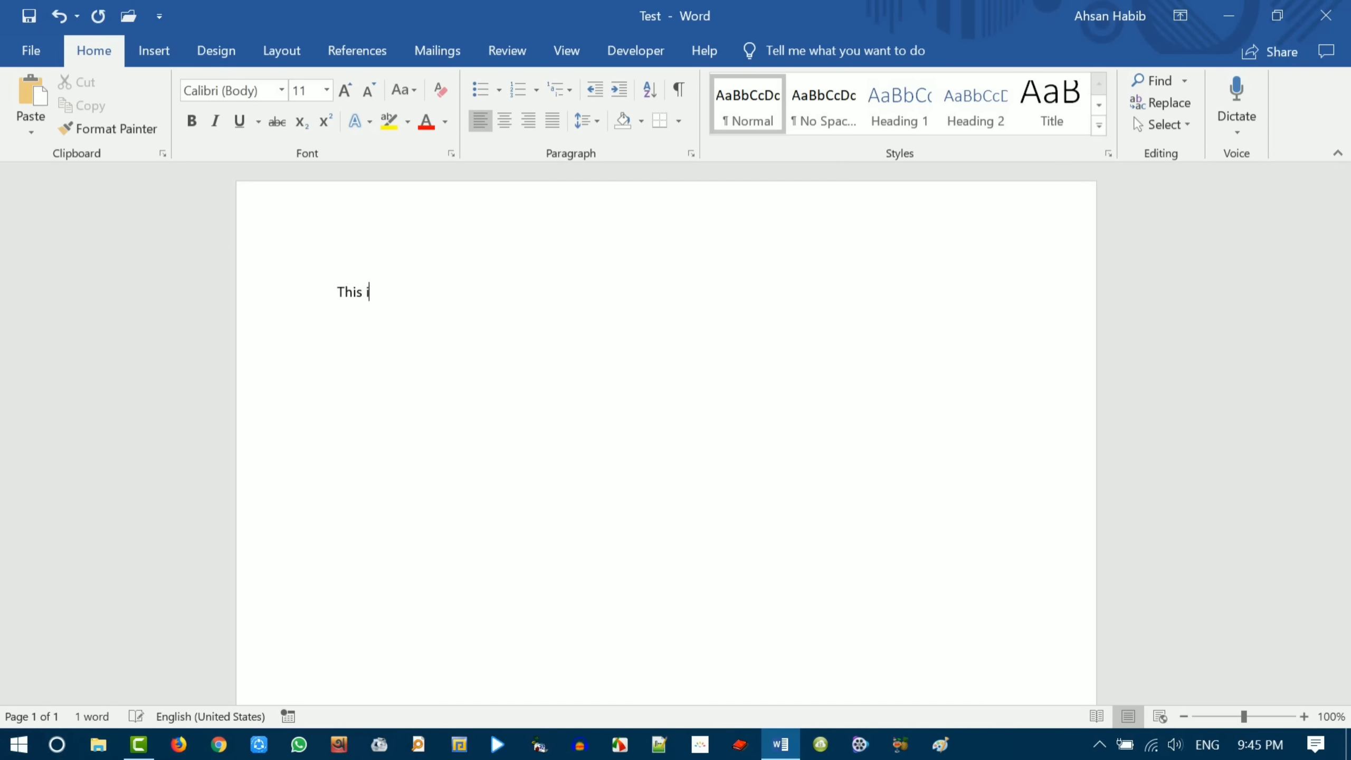
pyautogui.press('BackSpace')
pyautogui.write('st documen')
pyautogui.press('BackSpace')
pyautogui.write('ments')
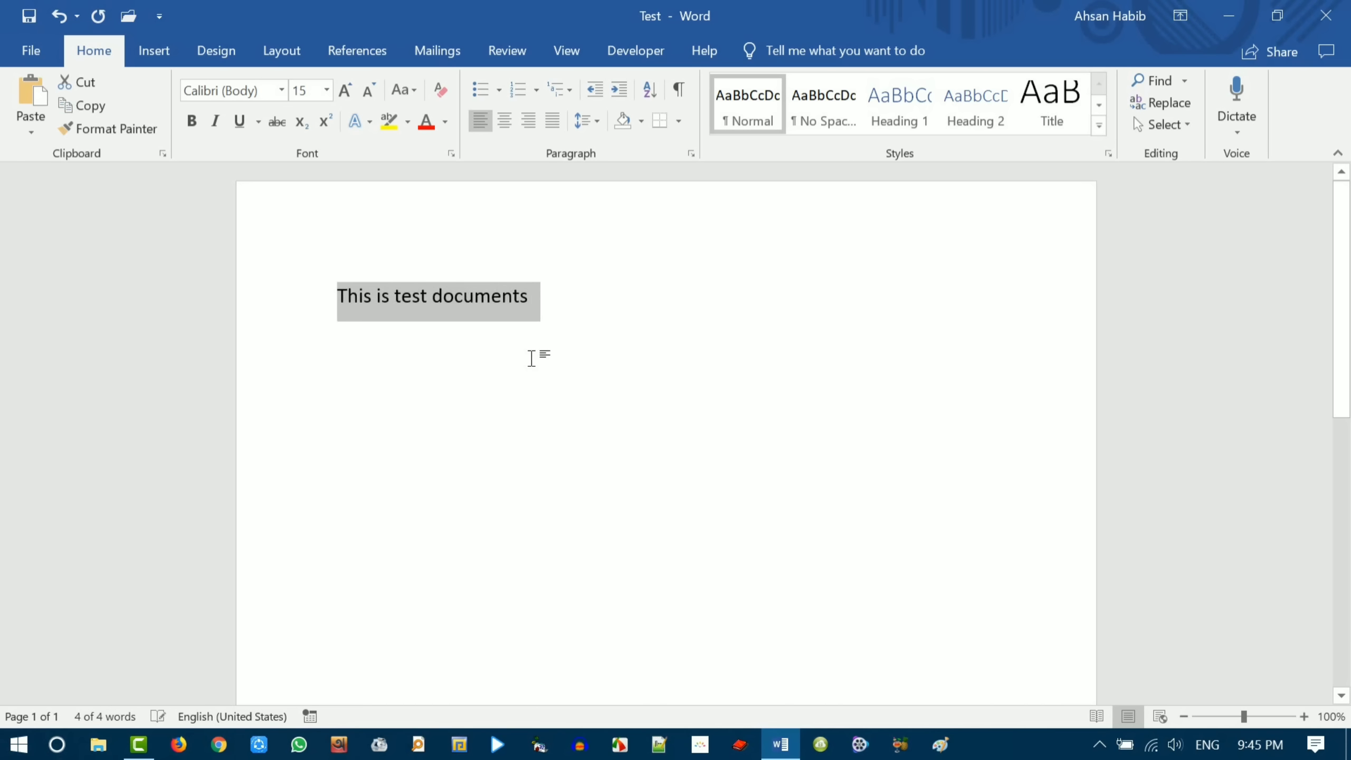
# - Enlarge the whole line of text to font size 25 and deselect it
pyautogui.hotkey('ctrl', ']')
pyautogui.hotkey('ctrl', ']')
pyautogui.hotkey('ctrl', ']')
pyautogui.hotkey('ctrl', ']')
pyautogui.hotkey('ctrl', ']')
pyautogui.hotkey('ctrl', ']')
pyautogui.hotkey('ctrl', ']')
pyautogui.hotkey('ctrl', ']')
pyautogui.hotkey('ctrl', ']')
pyautogui.hotkey('ctrl', ']')
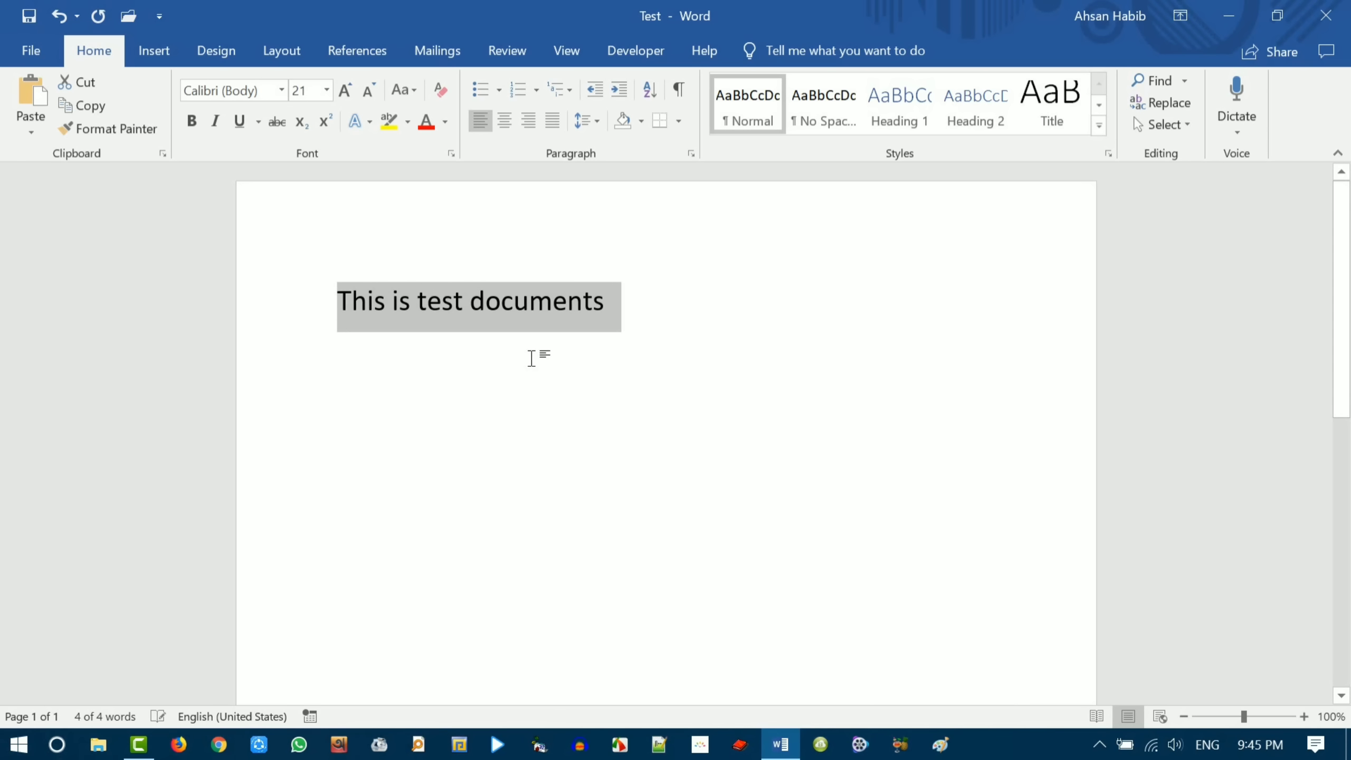
pyautogui.press('Left')
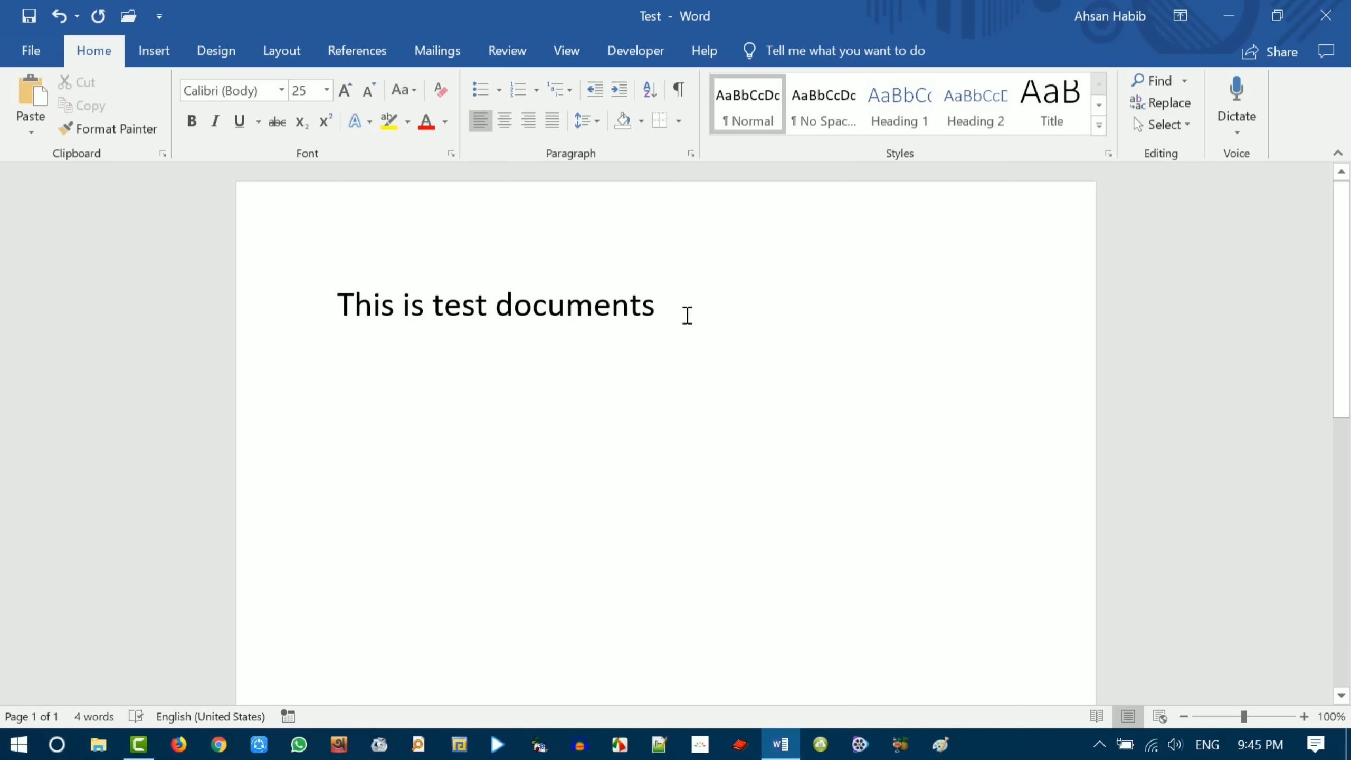
# - Add a full stop after "documents" and copy the complete sentence
pyautogui.click(652, 302)
pyautogui.write('.')
pyautogui.click(497, 320)
pyautogui.moveTo(341, 296); pyautogui.dragTo(657, 305)
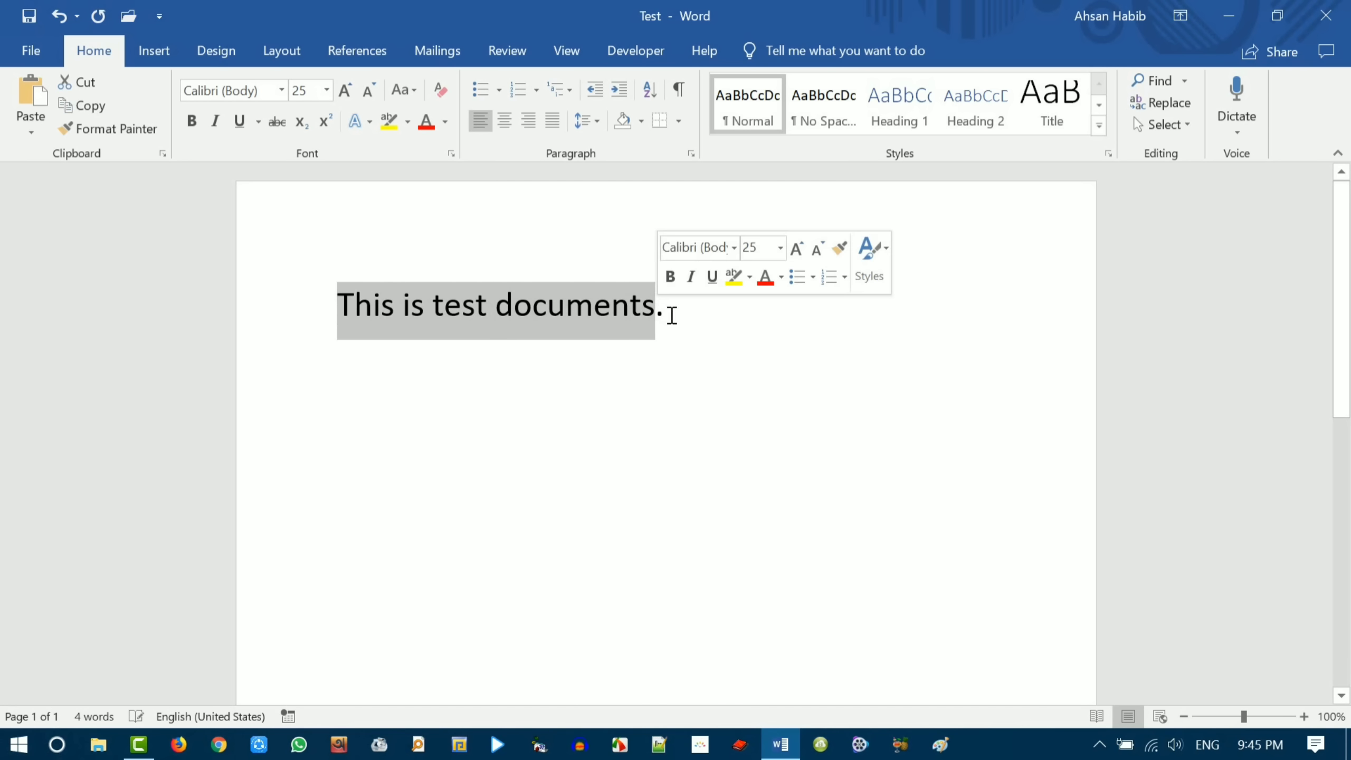
pyautogui.click(670, 314)
pyautogui.moveTo(335, 304); pyautogui.dragTo(663, 320)
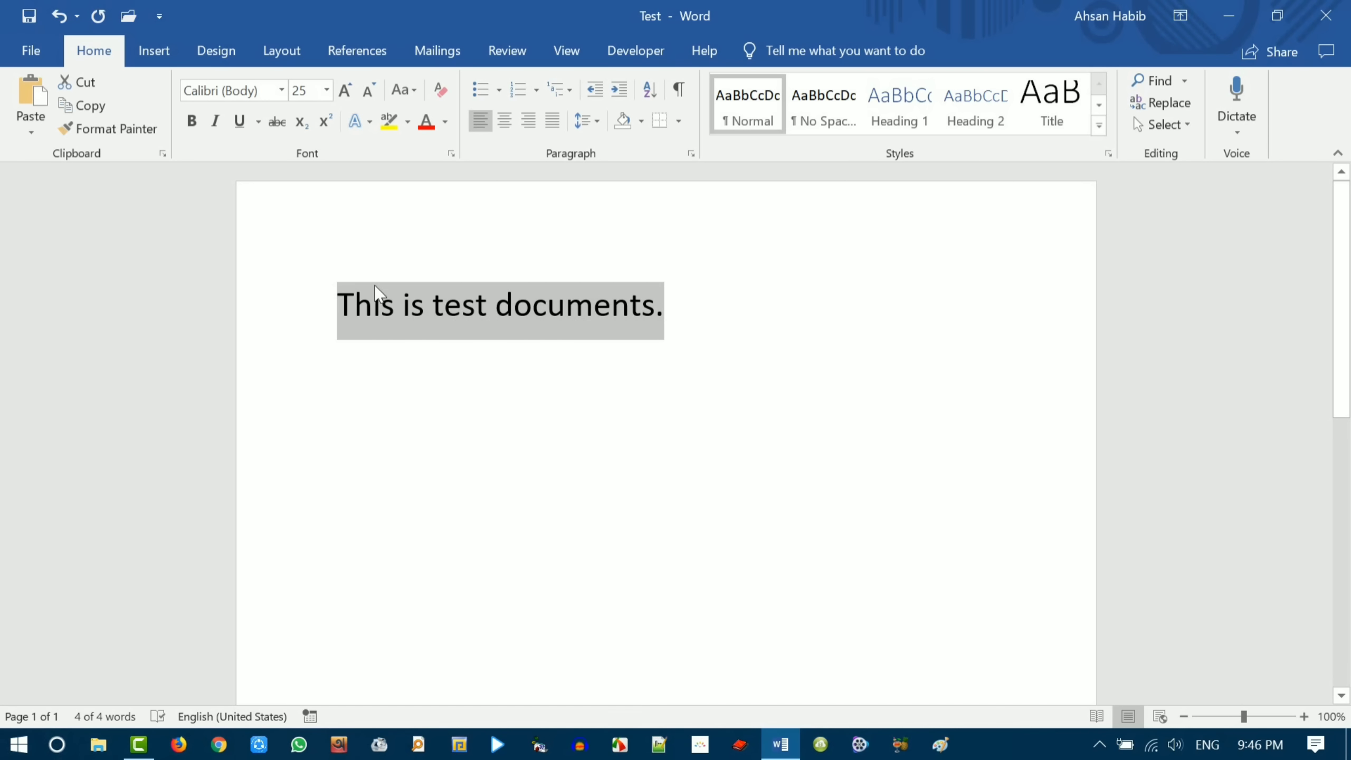
pyautogui.click(101, 112)
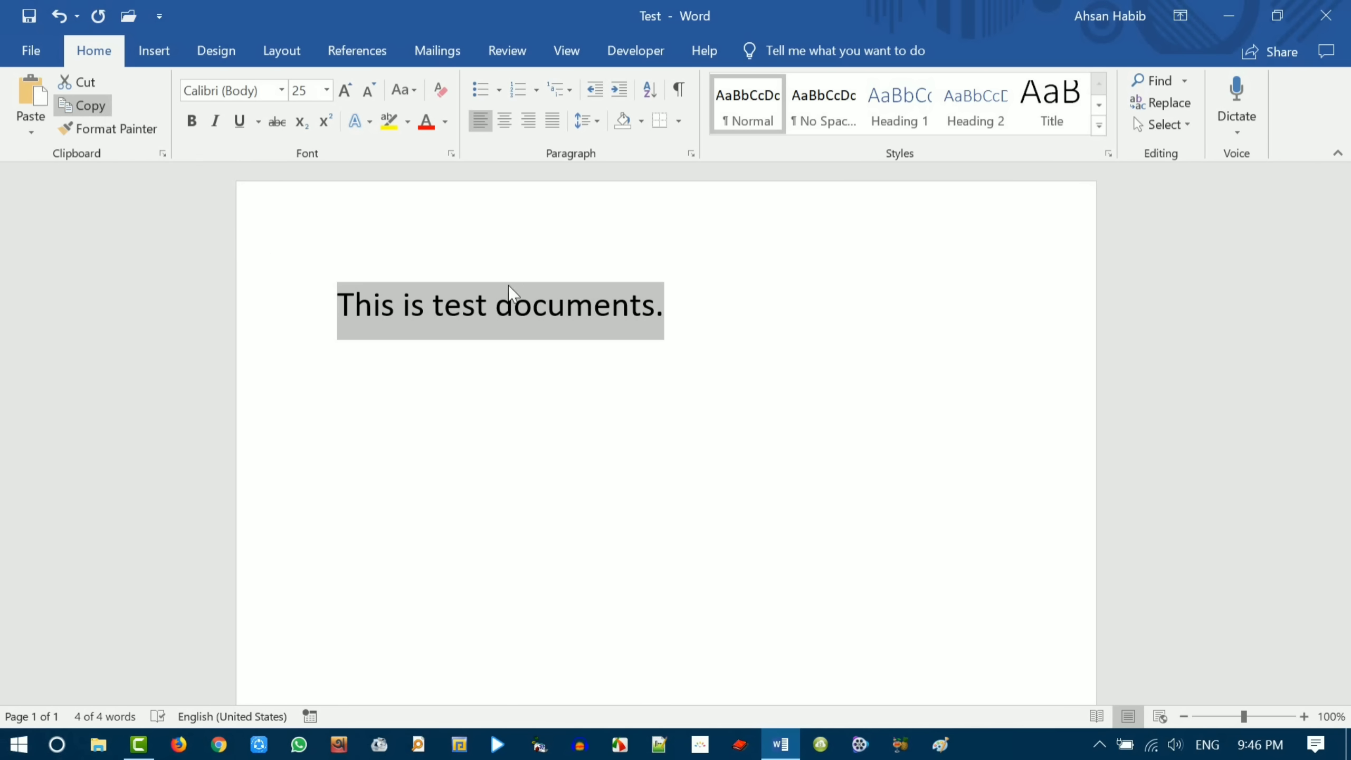
# - Insert four line breaks after the sentence and paste the copied sentence there
pyautogui.click(717, 336)
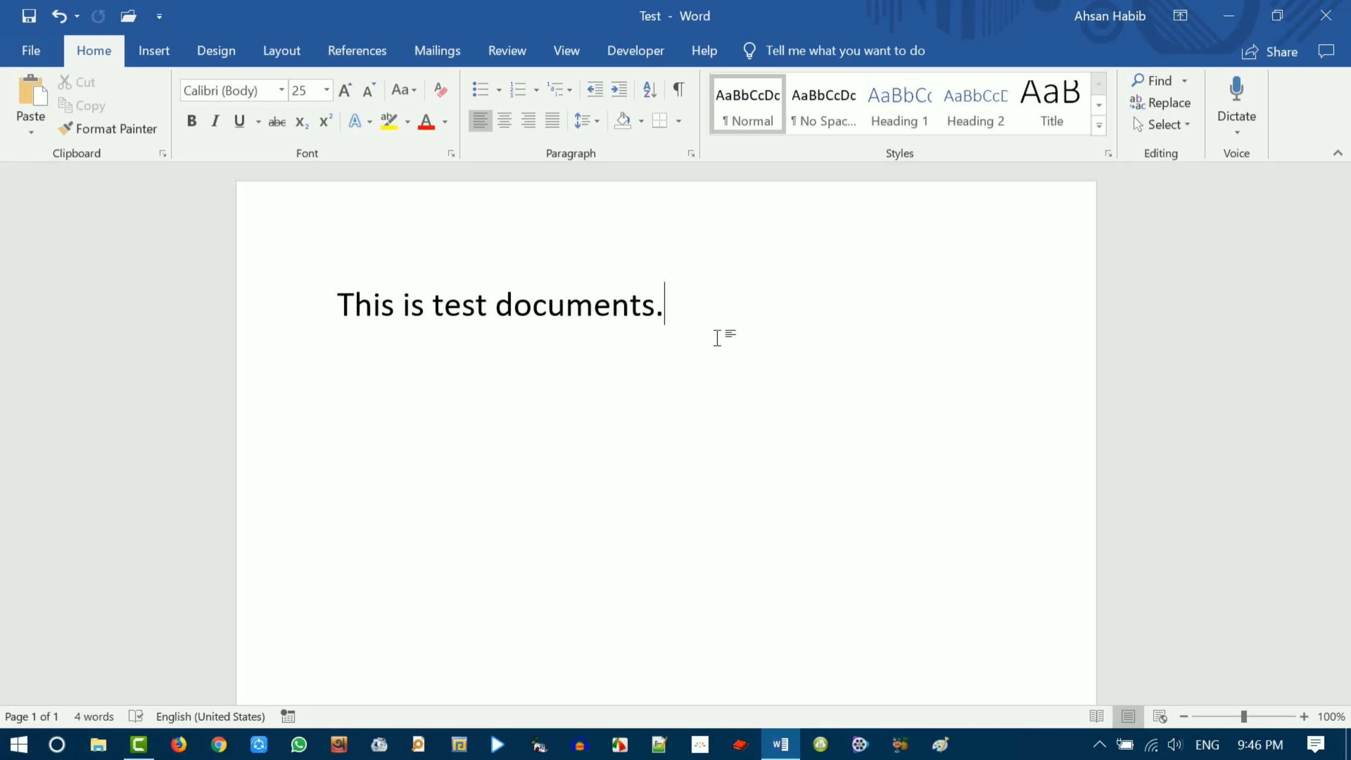
pyautogui.press('Return')
pyautogui.press('Return')
pyautogui.press('Return')
pyautogui.press('Return')
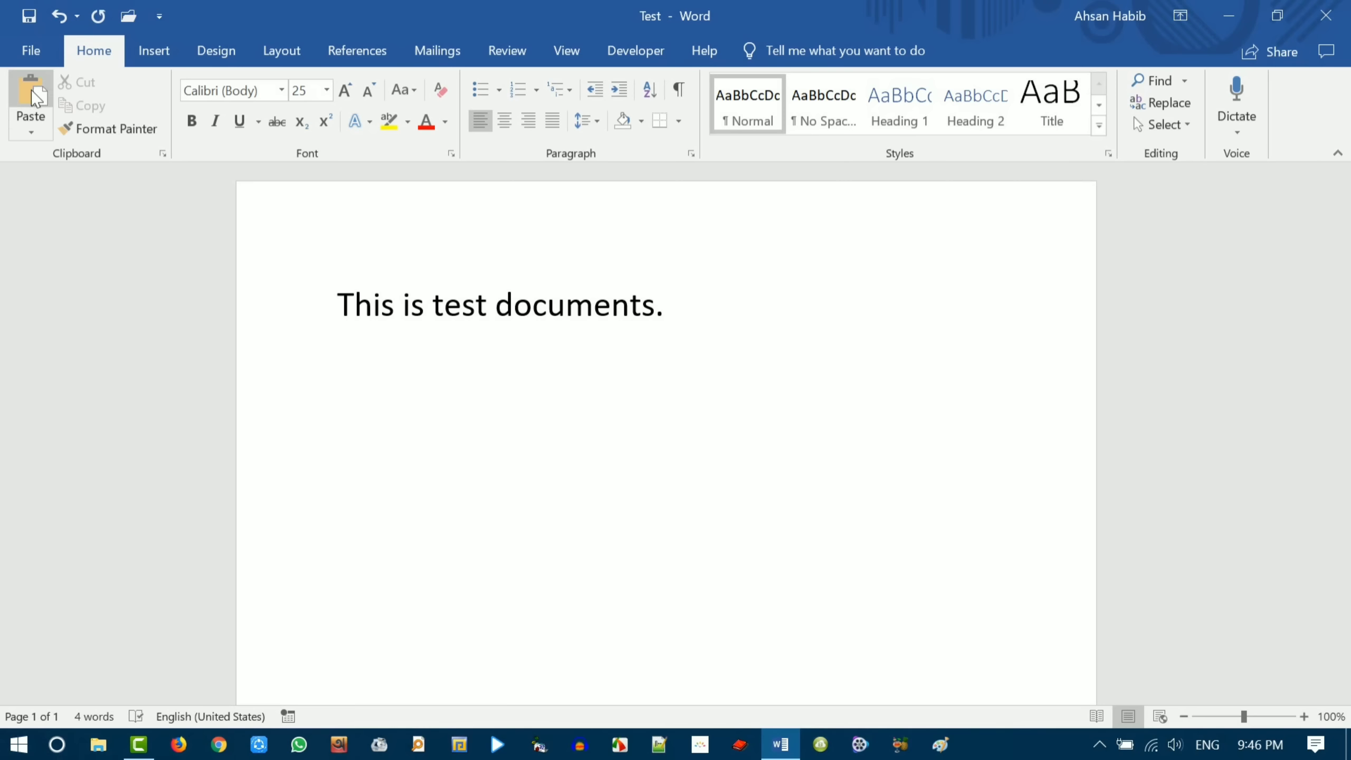
pyautogui.click(31, 98)
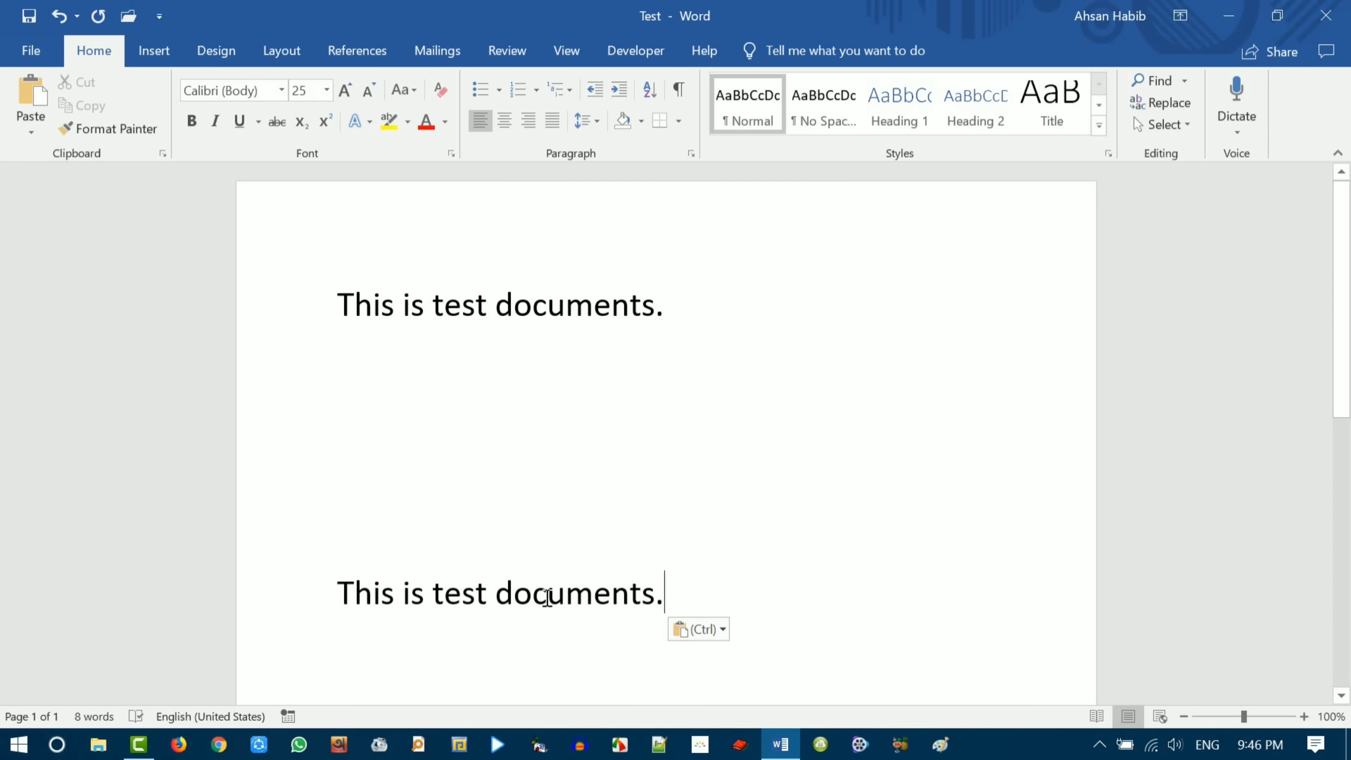
# - Paste the copied sentence three more times directly after the lower one
pyautogui.scroll(-2, 547, 597)
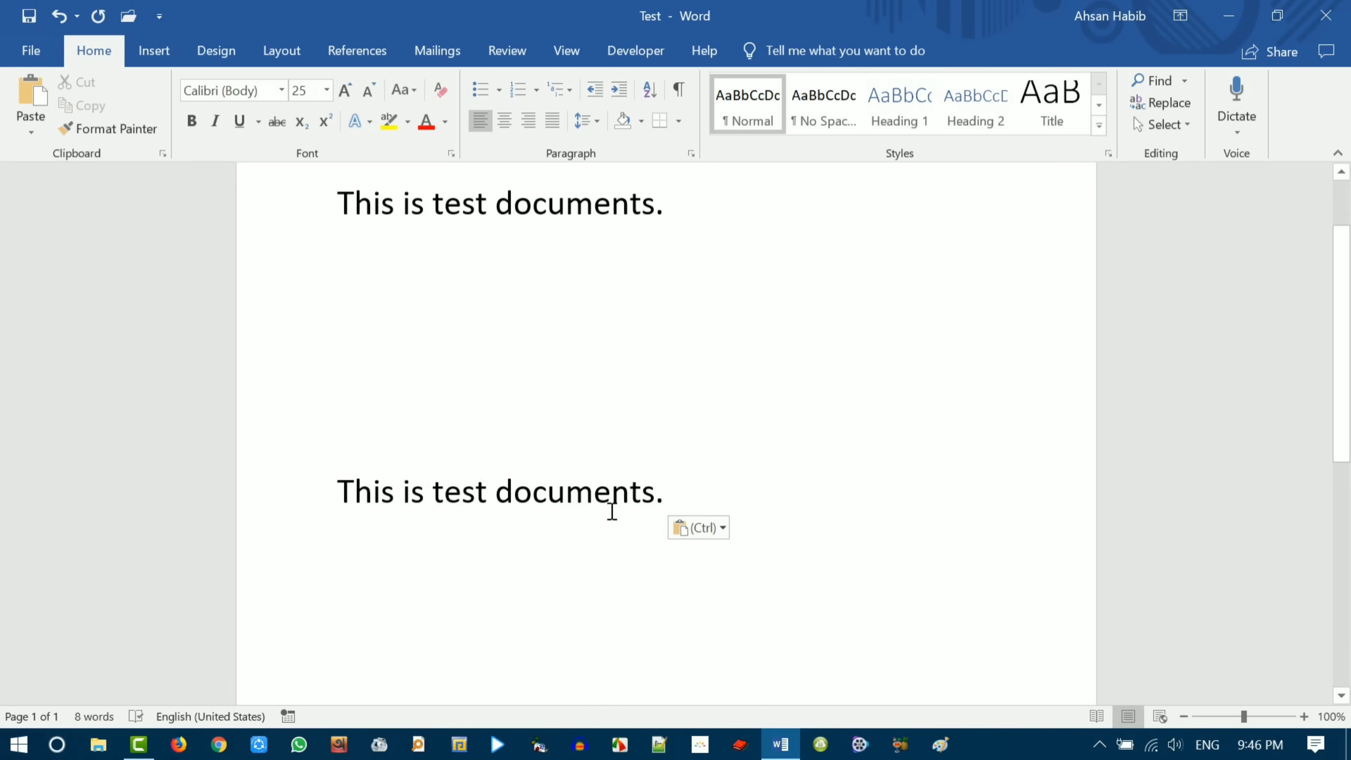
pyautogui.click(35, 90)
pyautogui.click(35, 90)
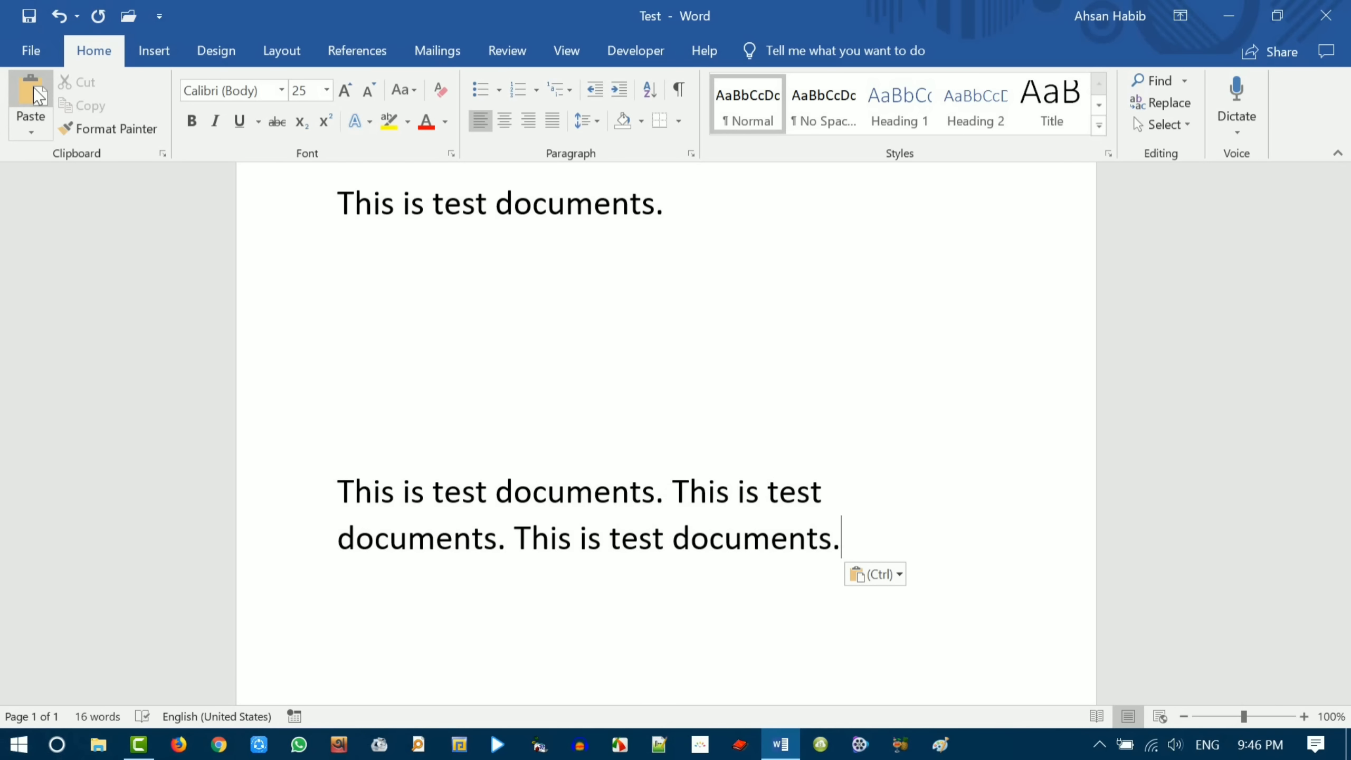
pyautogui.click(35, 90)
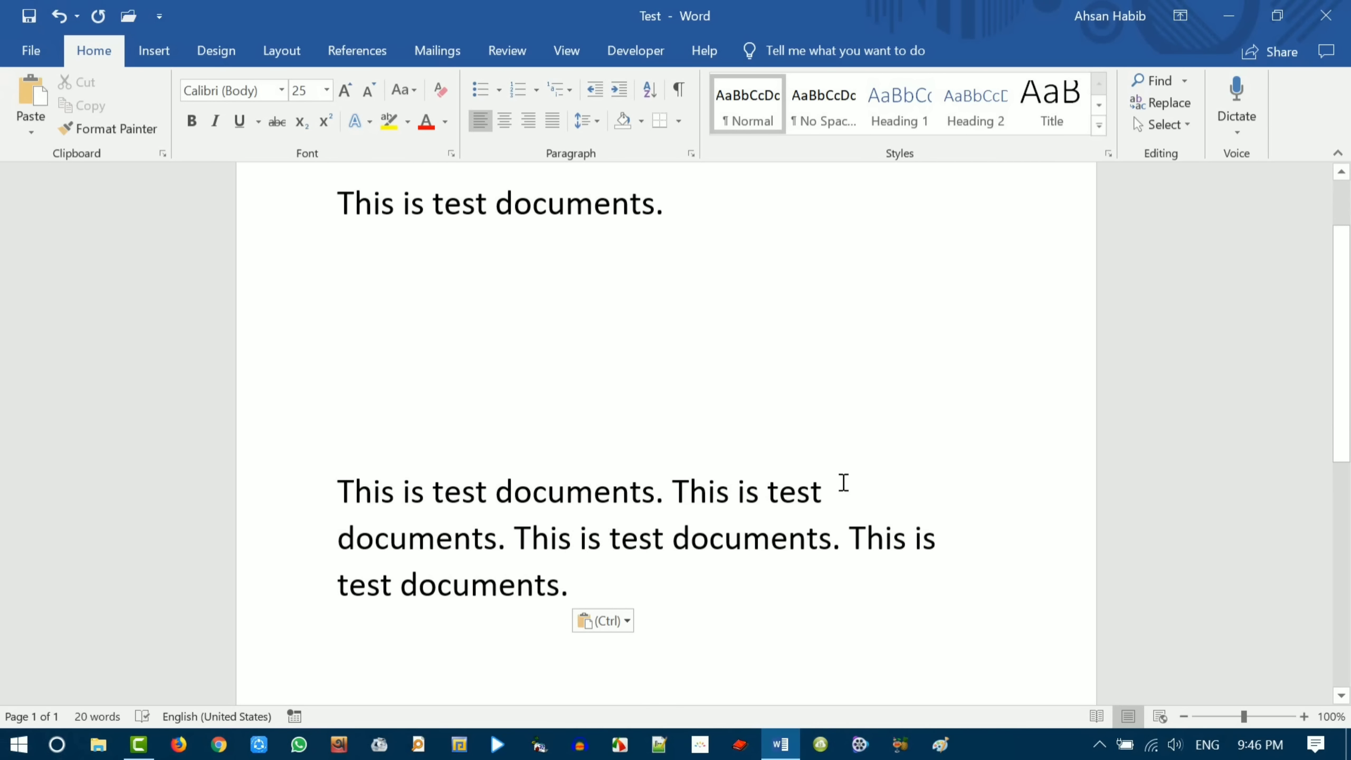
pyautogui.click(729, 490)
pyautogui.click(823, 490)
pyautogui.click(672, 490)
pyautogui.click(823, 490)
# - Cut the complete first sentence out of the document
pyautogui.scroll(2, 481, 369)
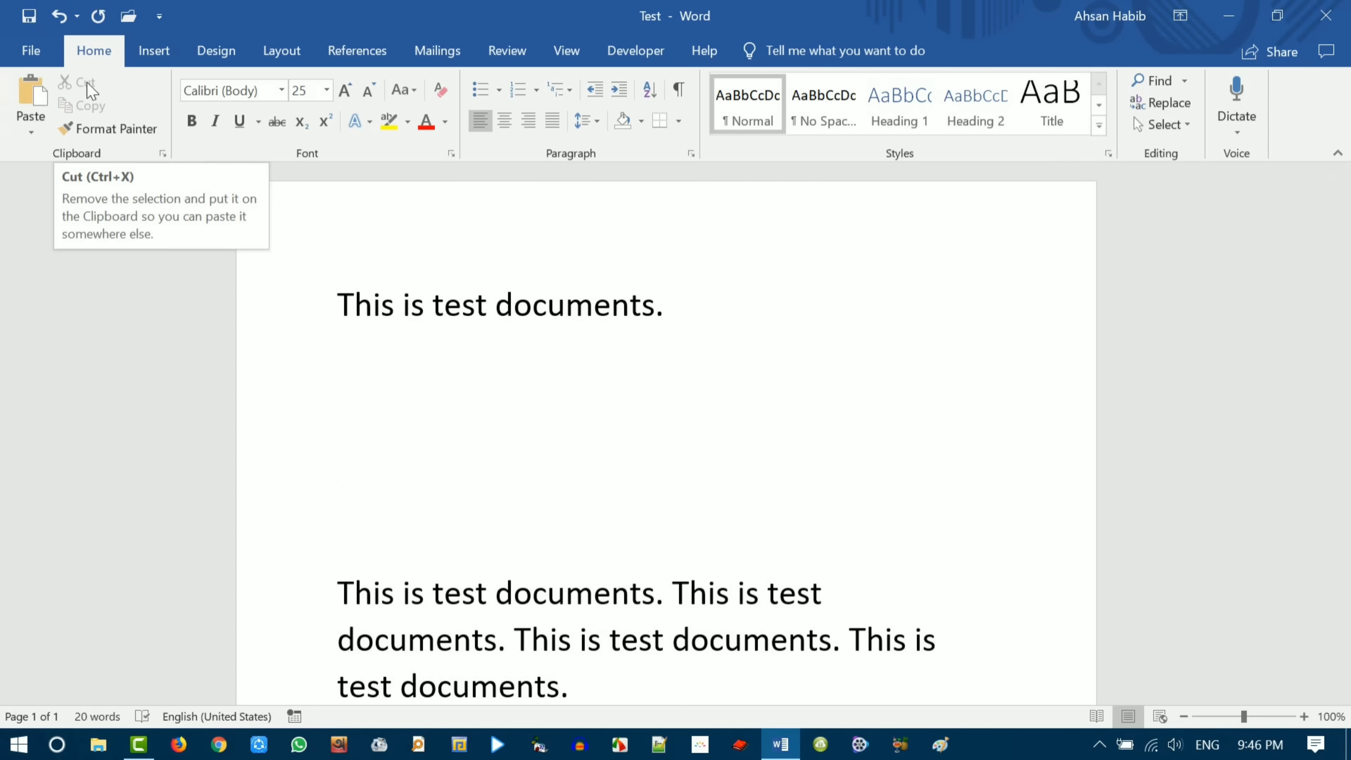
pyautogui.click(432, 306)
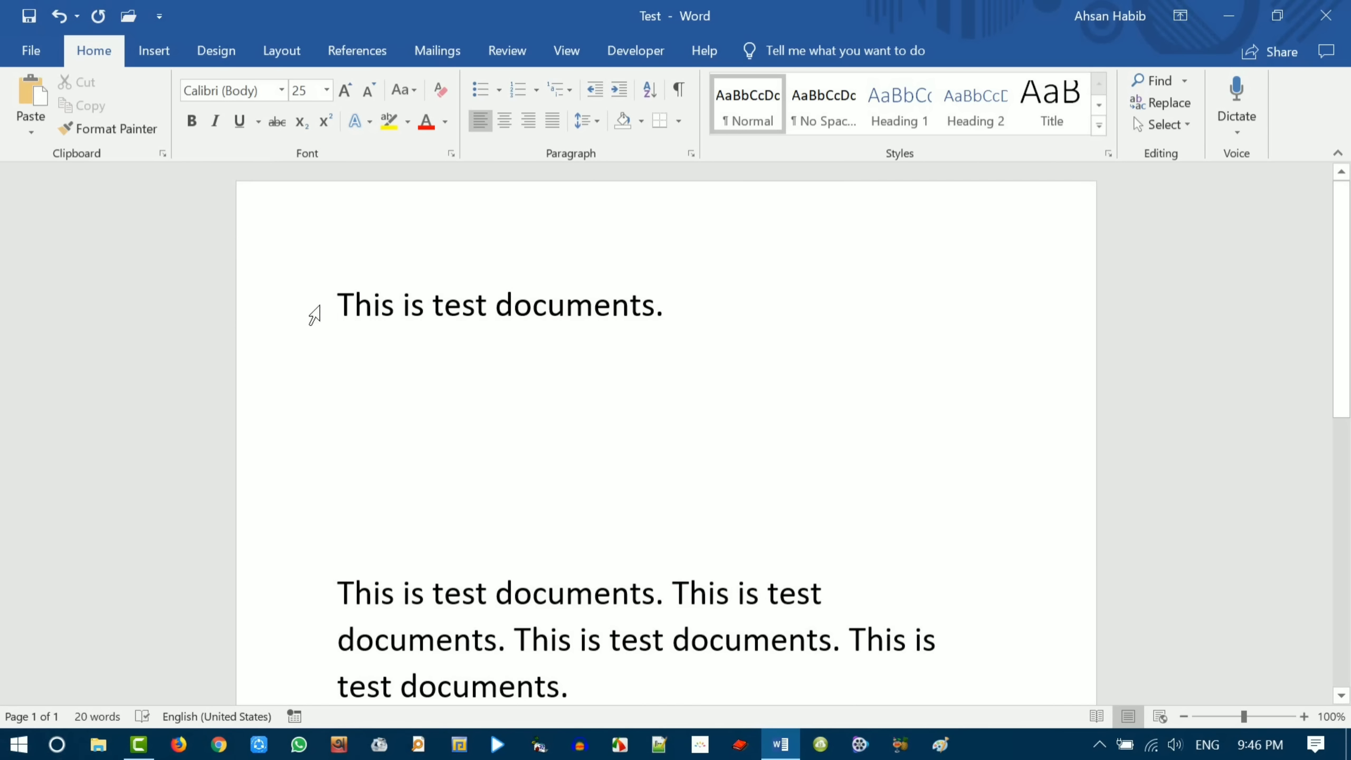
pyautogui.click(314, 315)
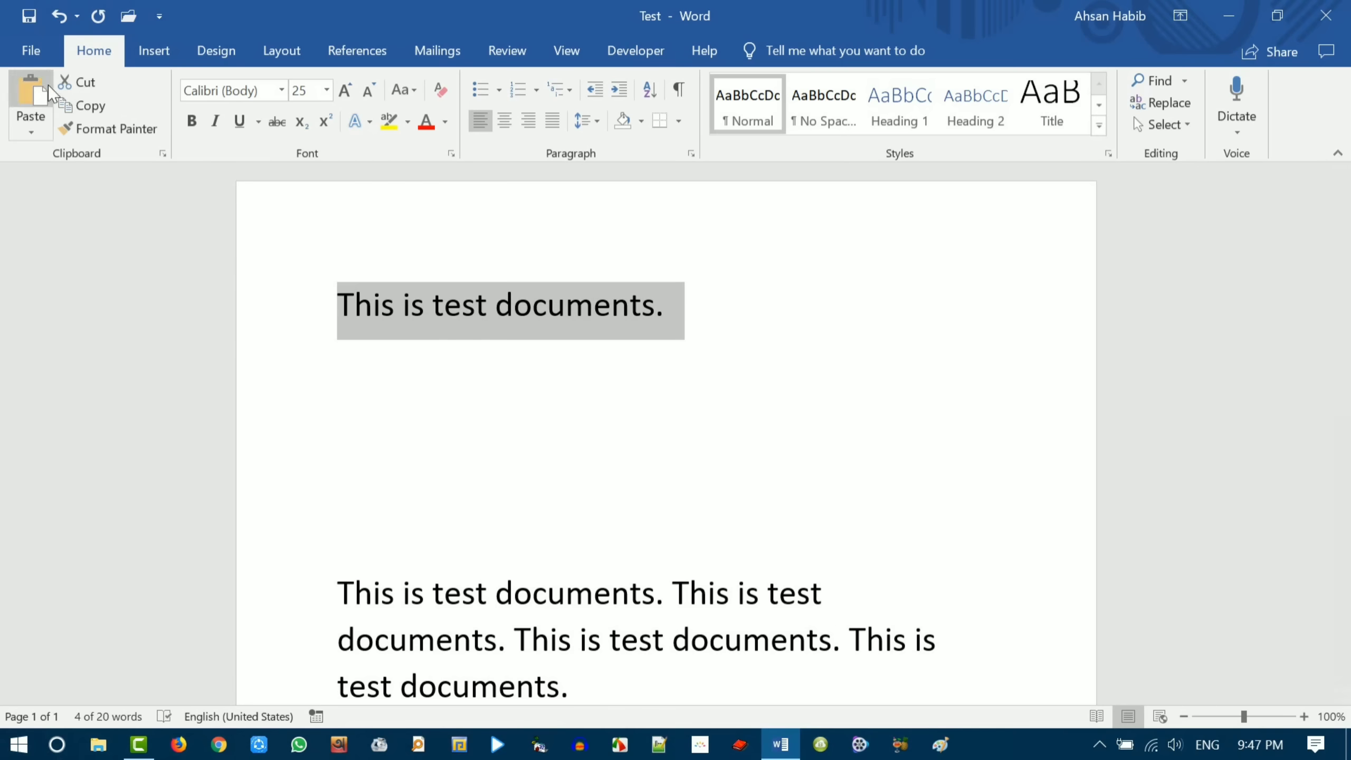
pyautogui.click(87, 84)
pyautogui.scroll(-5, 587, 392)
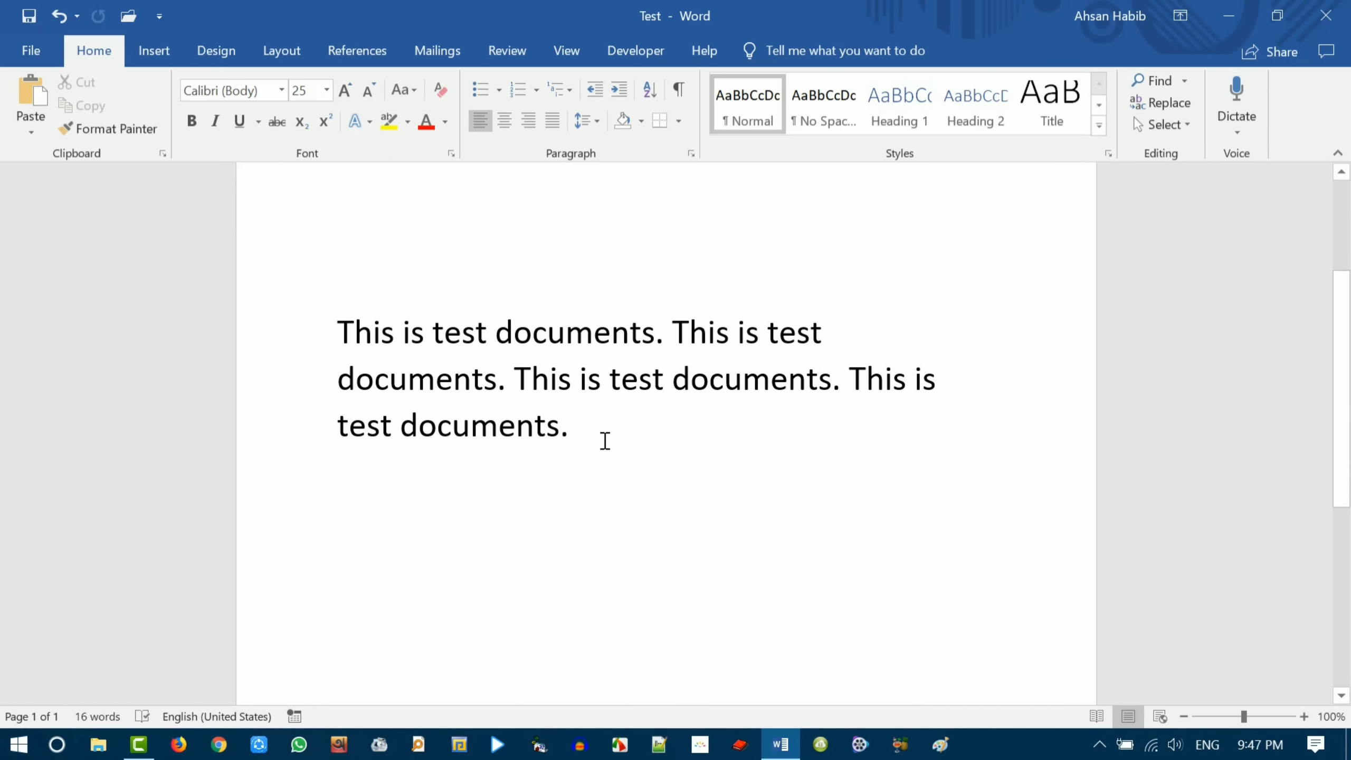
# - Add a line break at the beginning of the document and paste the cut sentence on the new line
pyautogui.click(727, 440)
pyautogui.scroll(4, 718, 440)
pyautogui.click(534, 277)
pyautogui.press('Return')
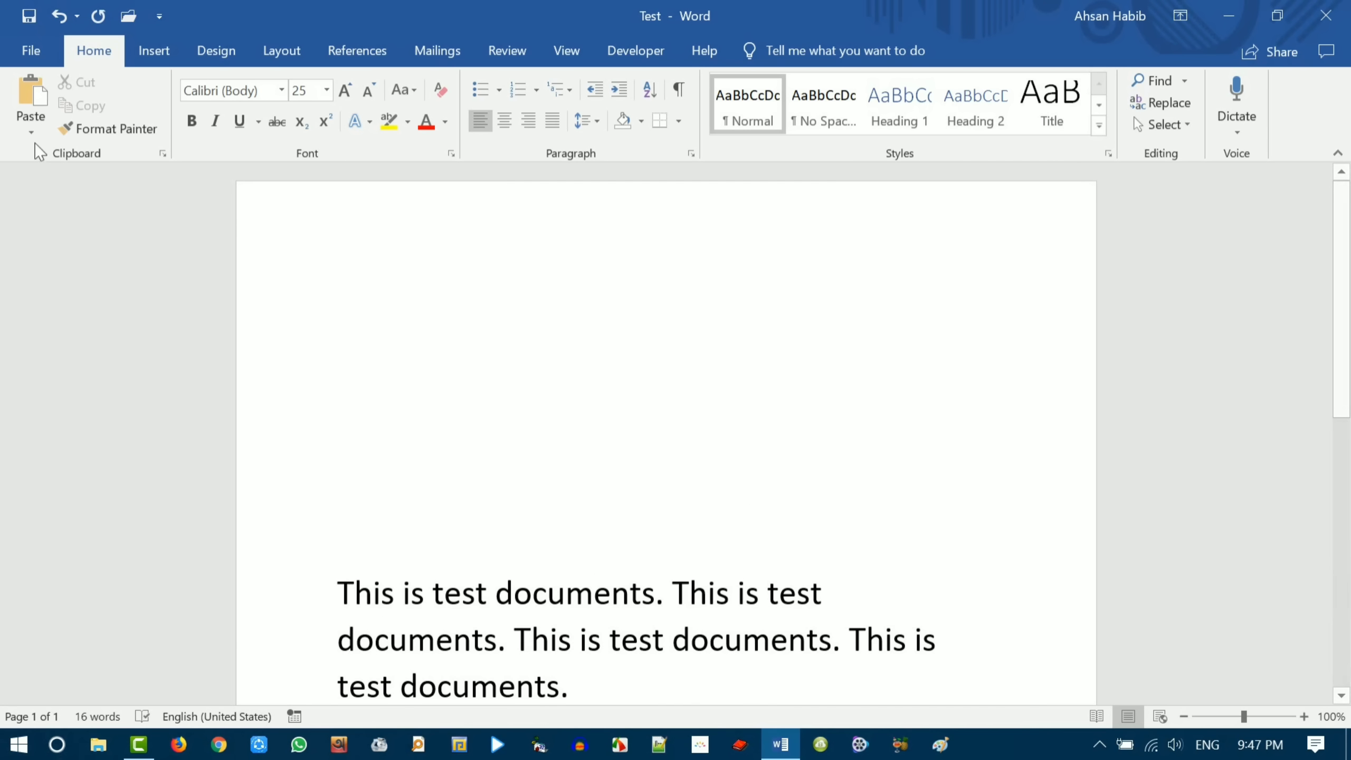
pyautogui.click(42, 122)
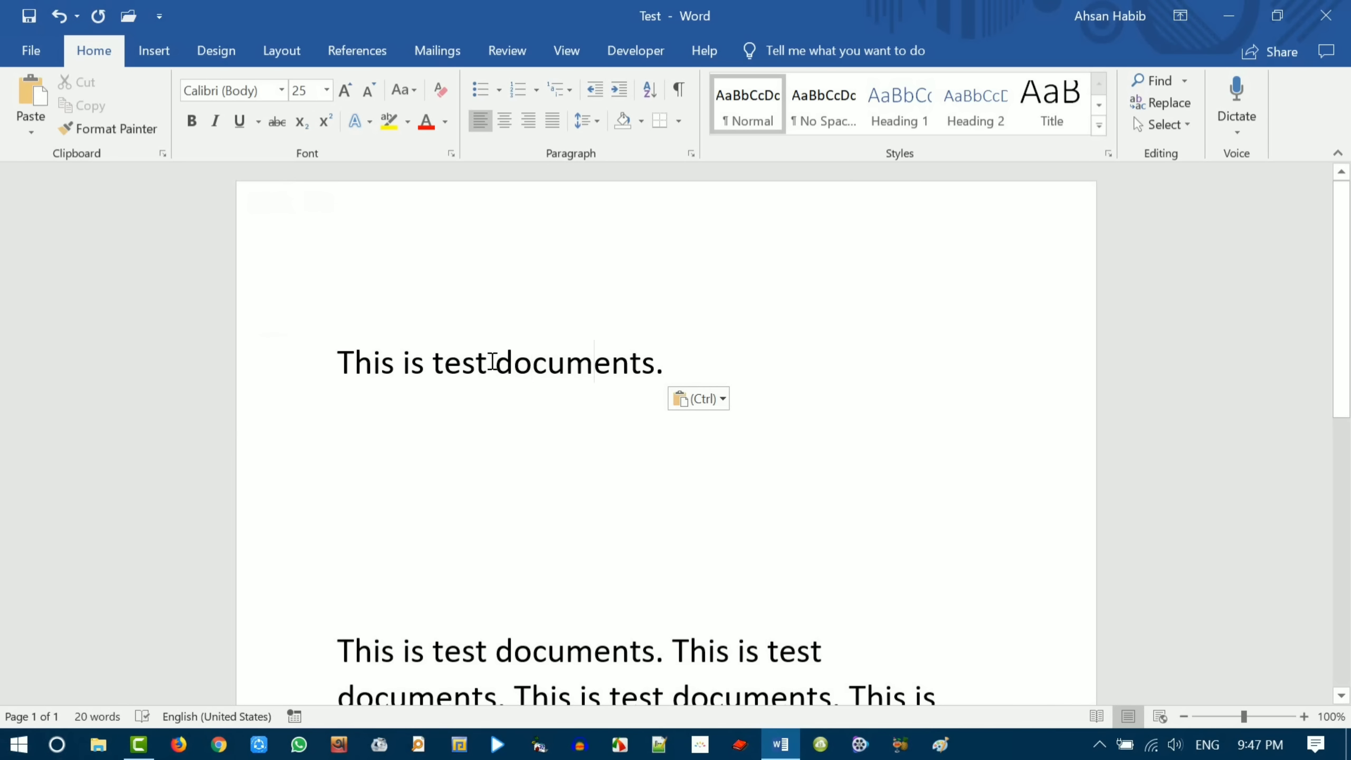
# - Format the word "test" in the first sentence as bold red text in the Algerian font
pyautogui.moveTo(487, 363)
pyautogui.mouseDown()
pyautogui.moveTo(437, 374)
pyautogui.moveTo(432, 362)
pyautogui.moveTo(489, 363)
pyautogui.mouseUp()
pyautogui.click(426, 122)
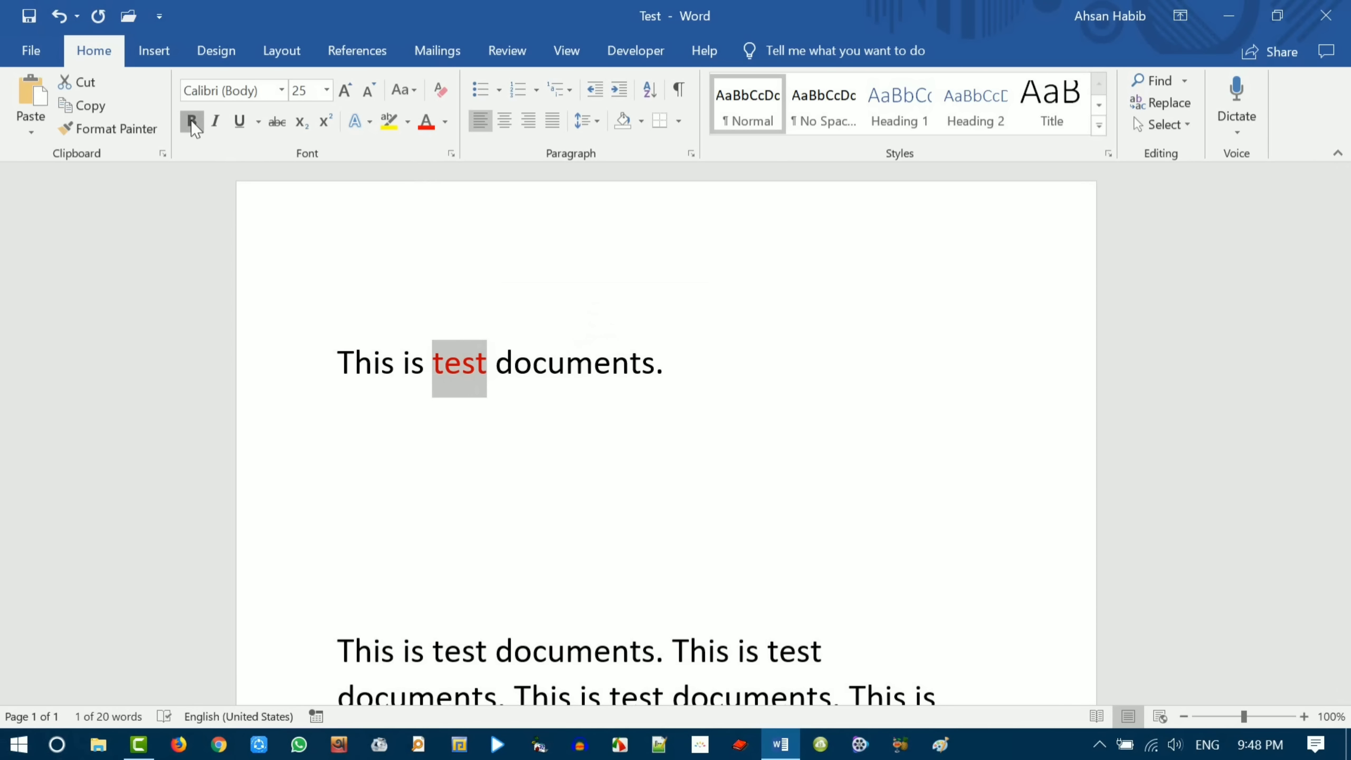
pyautogui.click(282, 91)
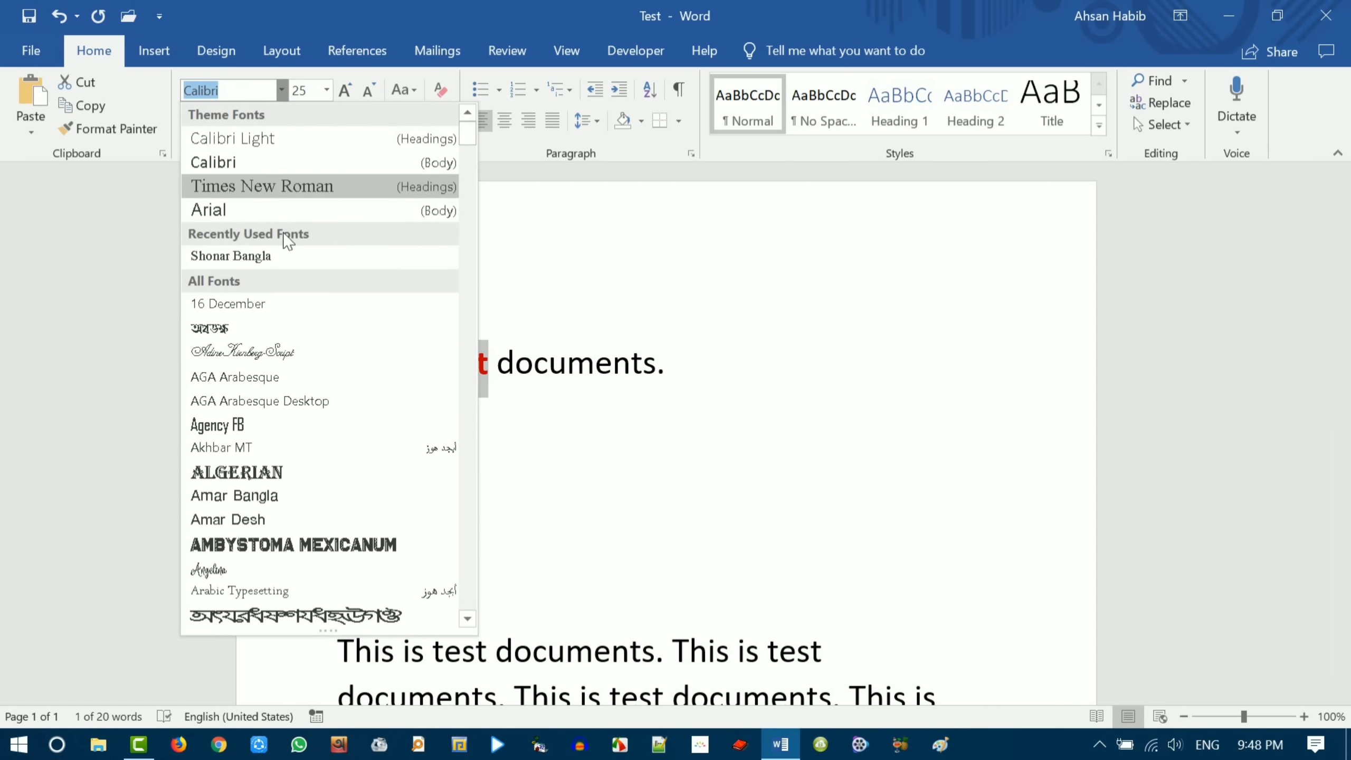
pyautogui.click(266, 473)
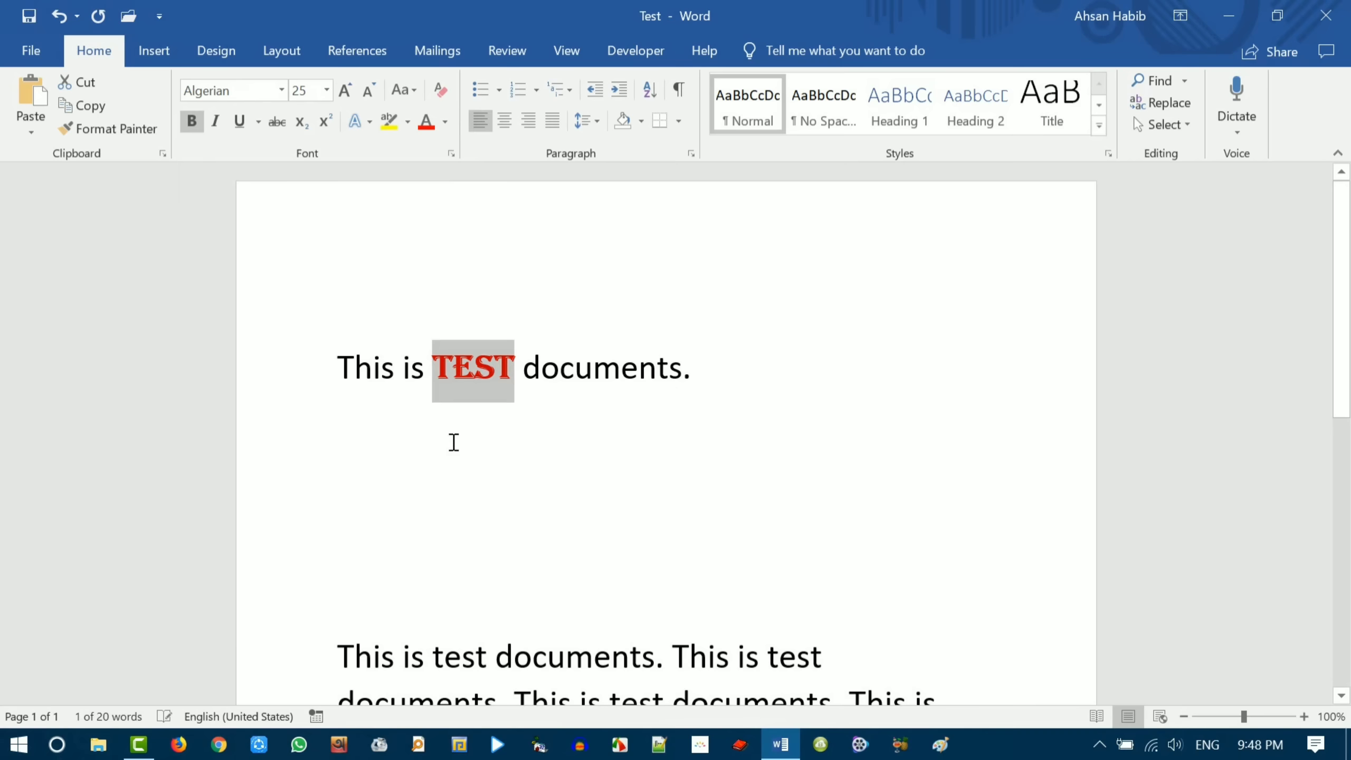
pyautogui.click(513, 383)
pyautogui.click(542, 414)
pyautogui.scroll(-2, 543, 414)
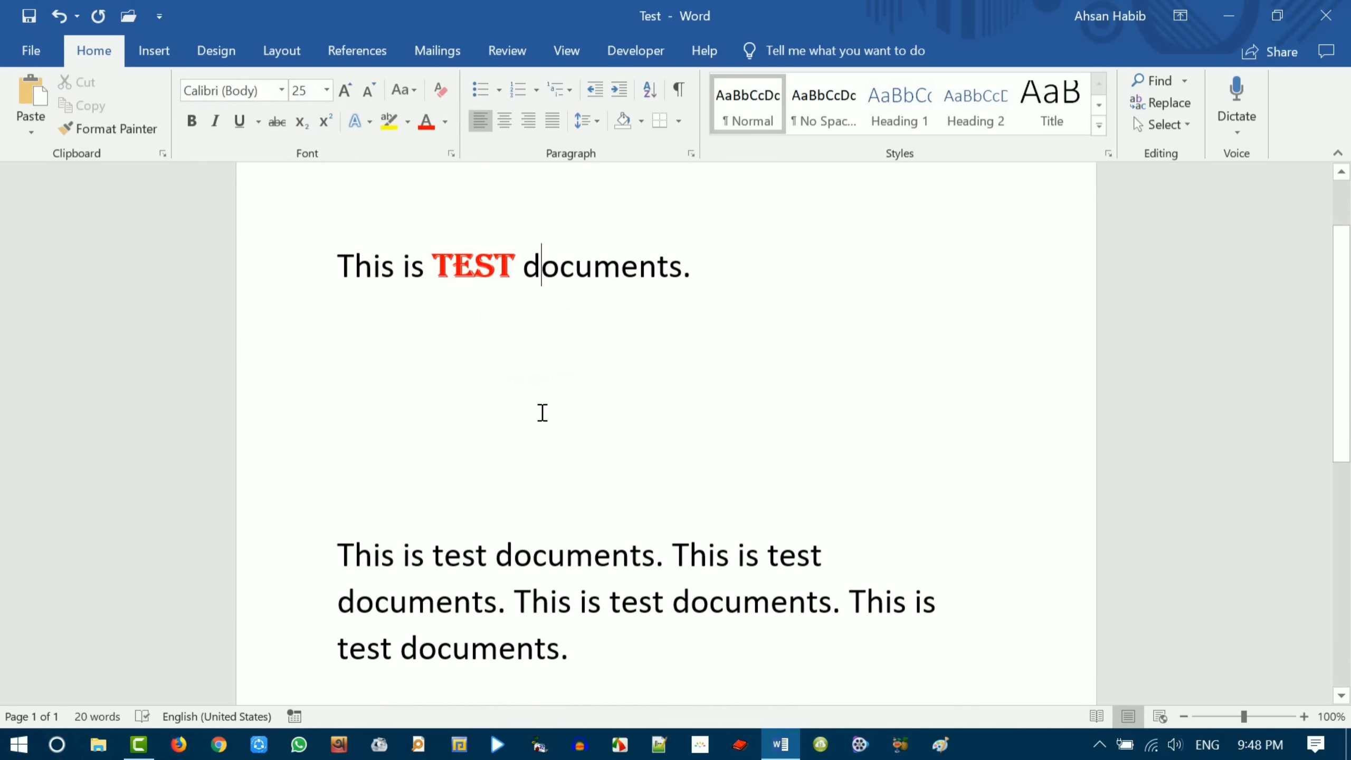
# - Copy the formatting of the red word "TEST" onto the entire lower paragraph with Format Painter
pyautogui.click(474, 259)
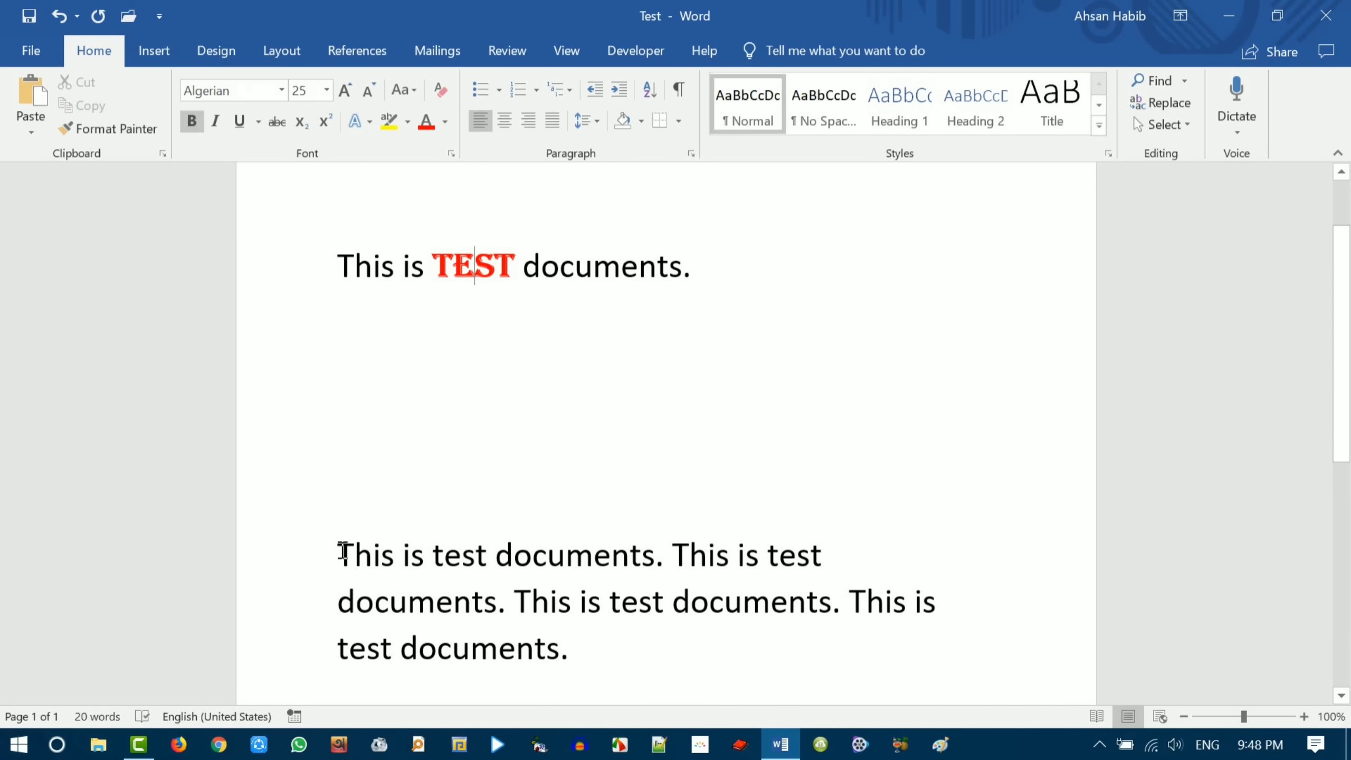
pyautogui.moveTo(340, 557); pyautogui.dragTo(568, 655)
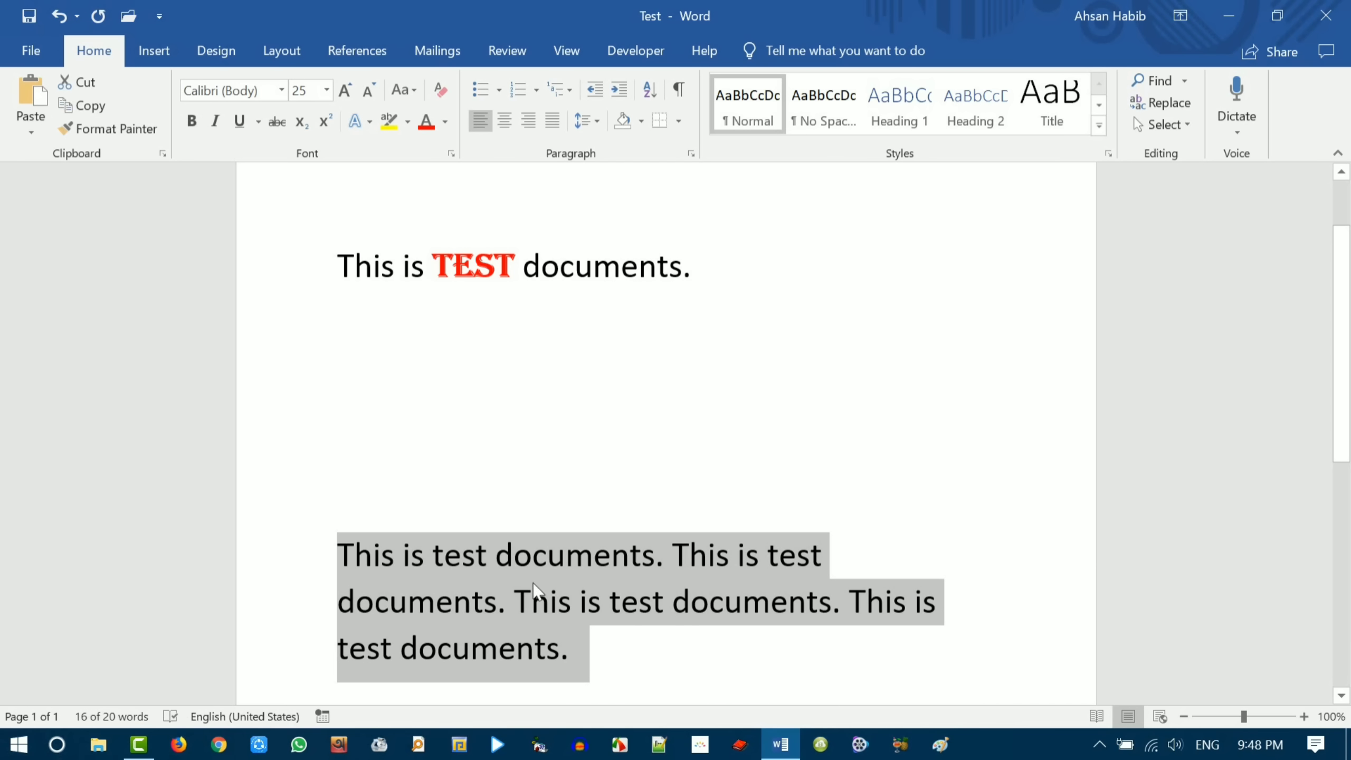
pyautogui.click(593, 641)
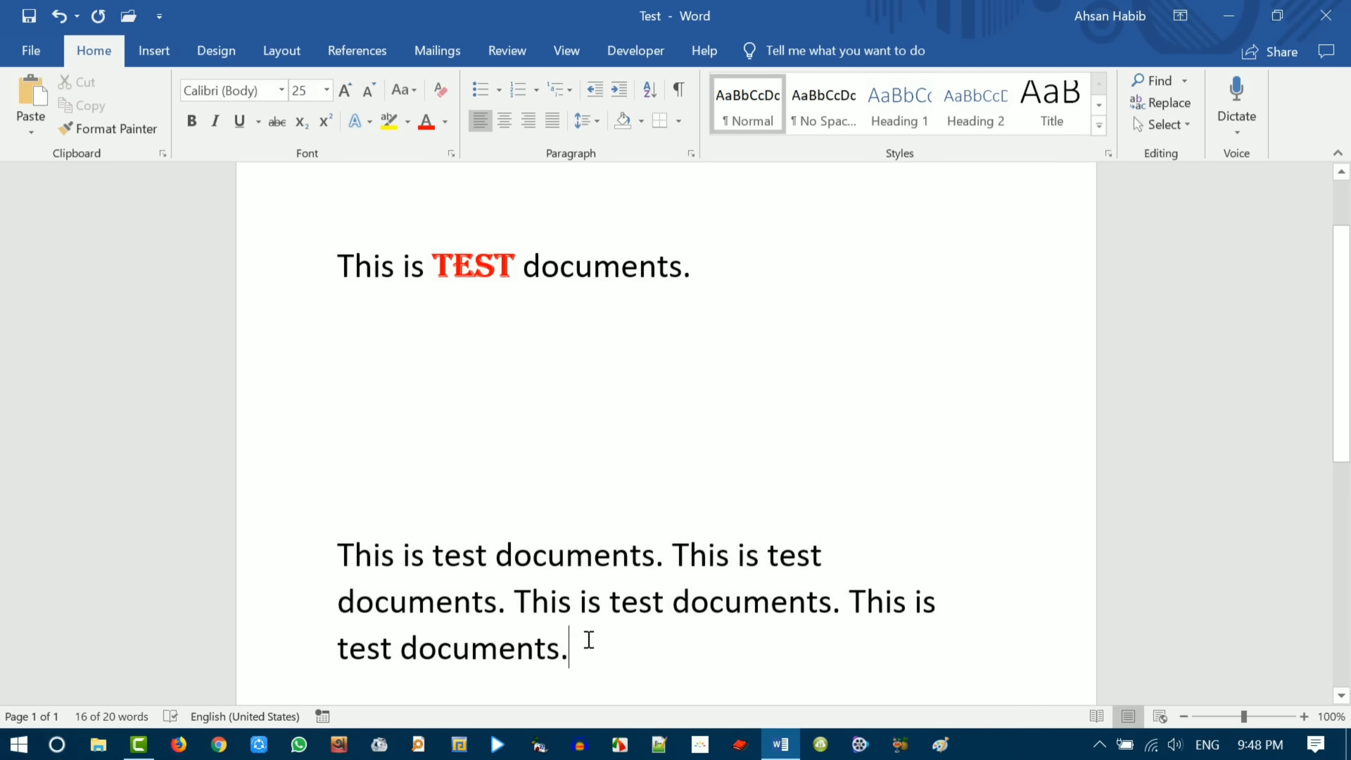
pyautogui.click(473, 264)
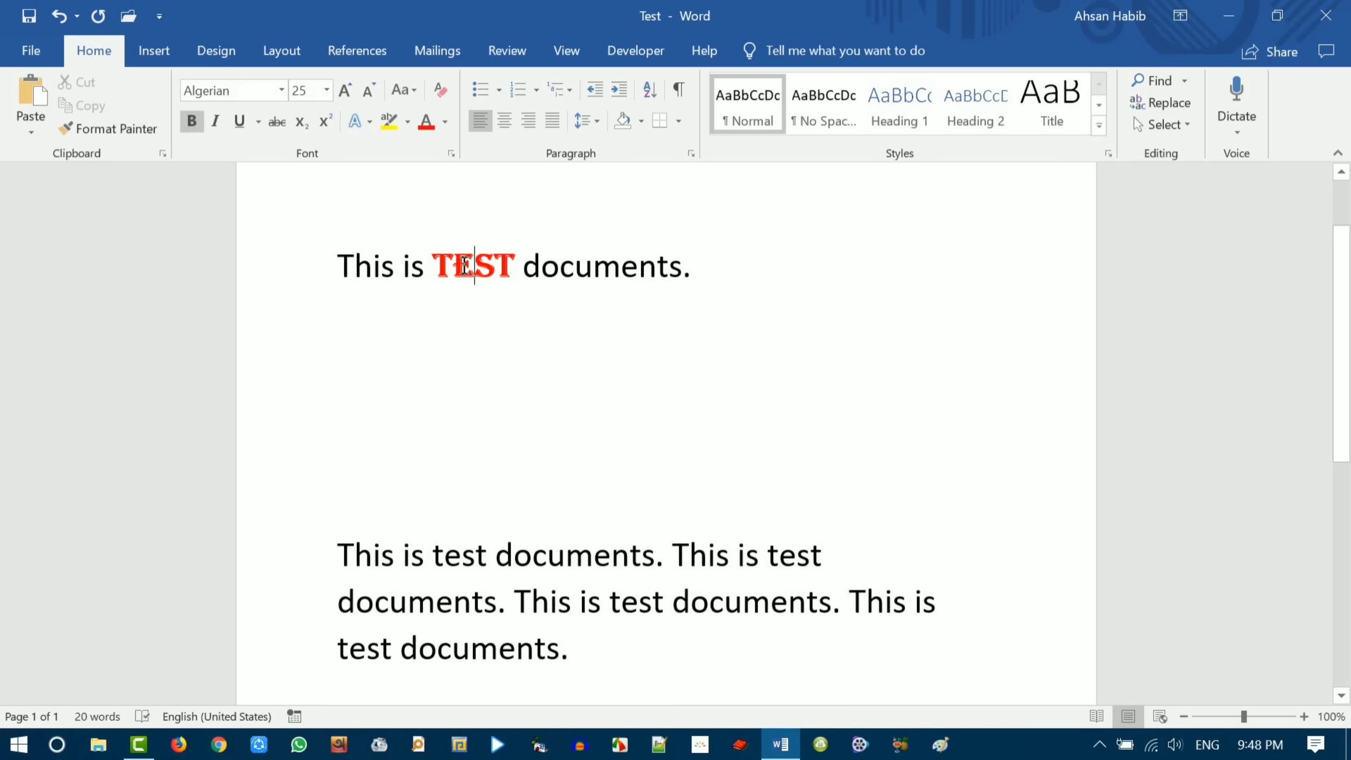
pyautogui.click(99, 132)
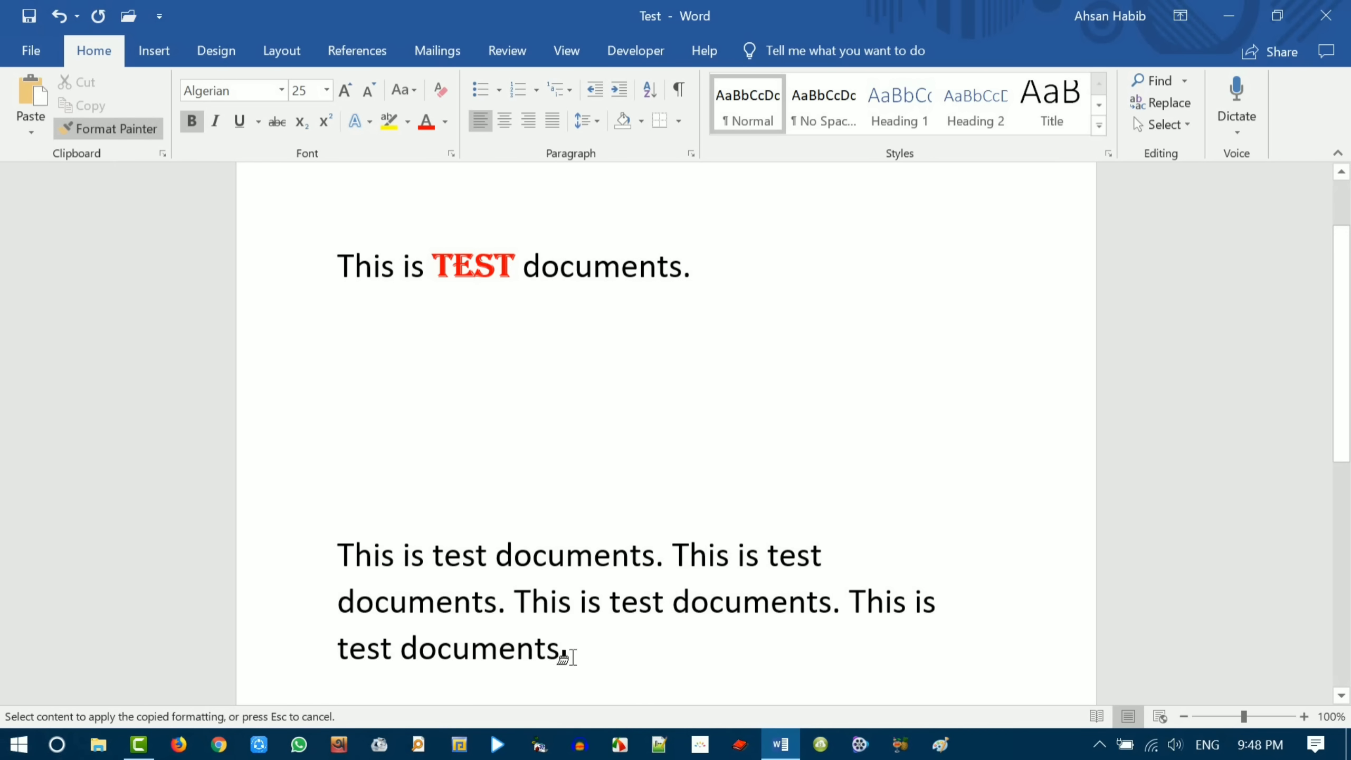
pyautogui.moveTo(567, 648)
pyautogui.mouseDown()
pyautogui.moveTo(423, 609)
pyautogui.moveTo(341, 560)
pyautogui.mouseUp()
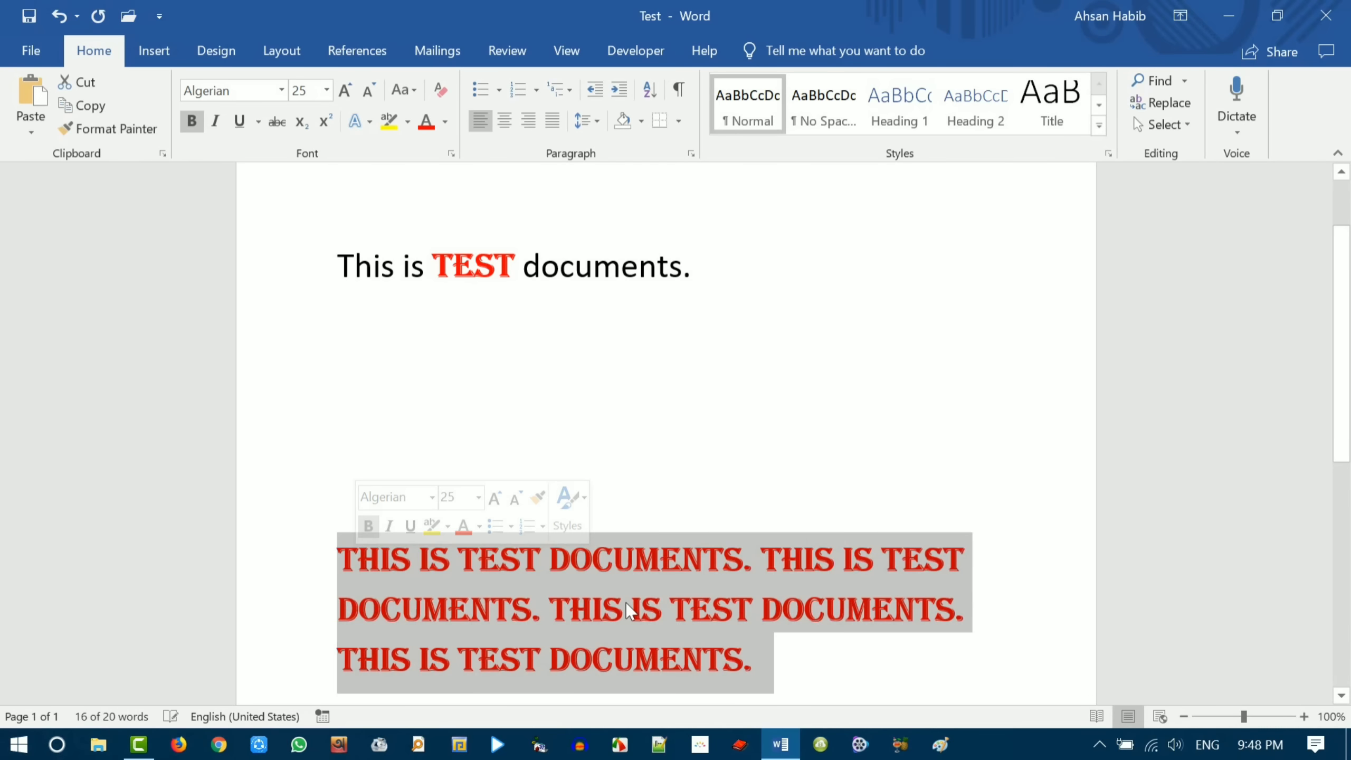
pyautogui.click(735, 597)
pyautogui.click(638, 558)
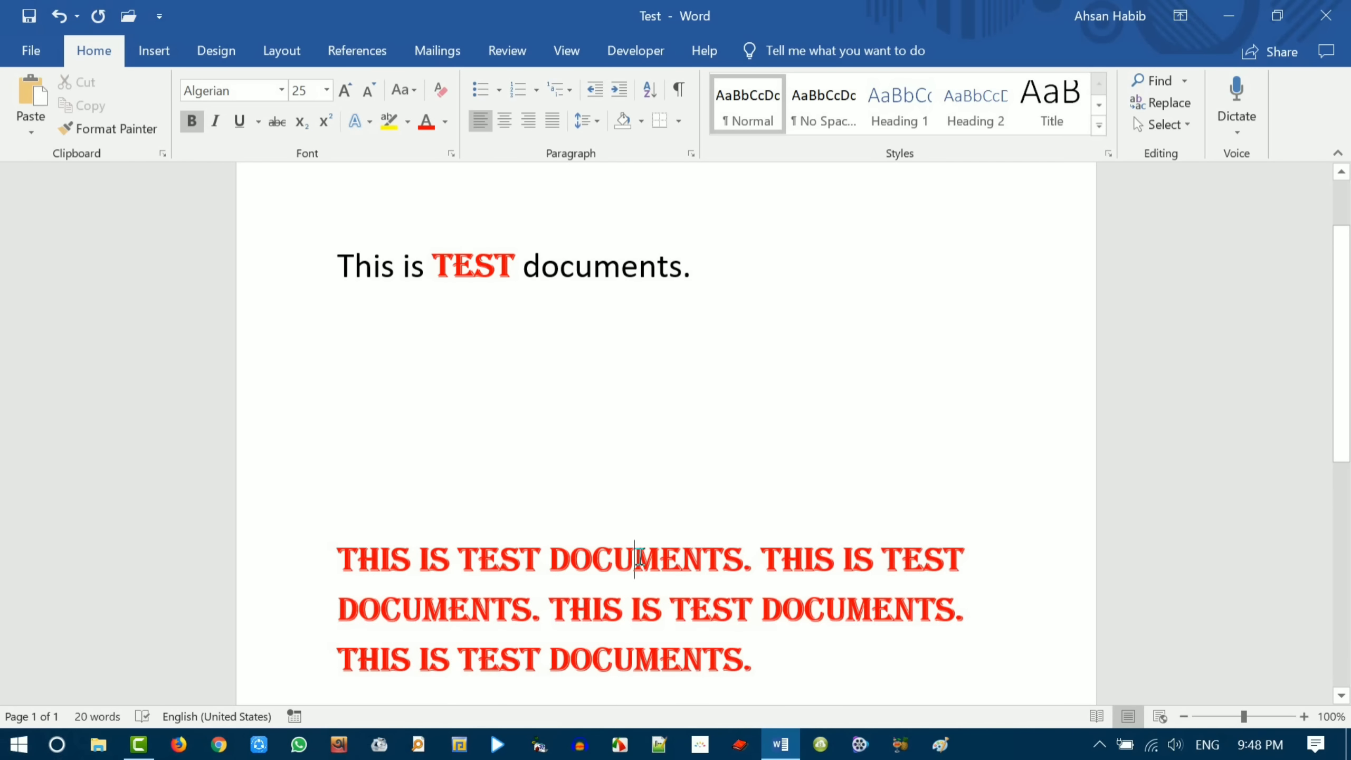
pyautogui.scroll(-2, 639, 558)
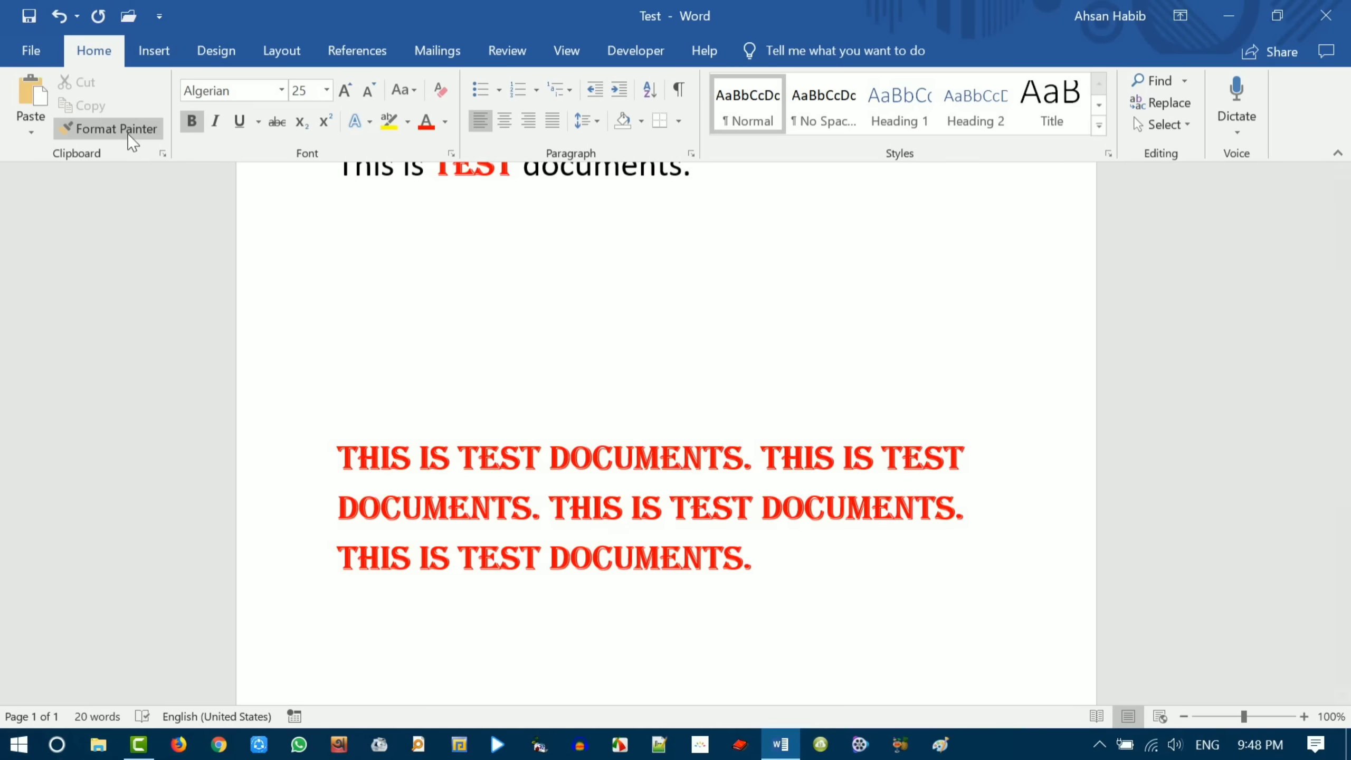
# - Set the whole first sentence in Times New Roman and make it underlined and italic
pyautogui.scroll(4, 594, 364)
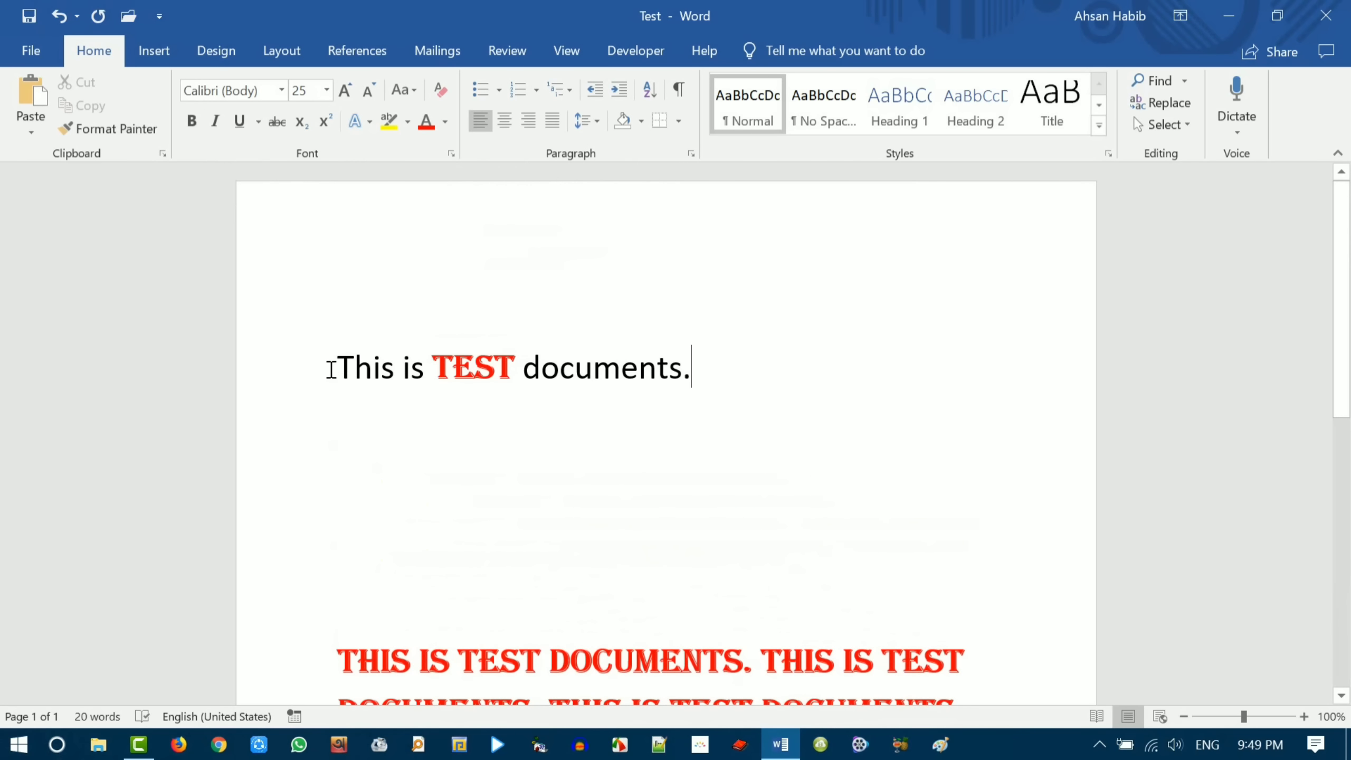
pyautogui.moveTo(337, 369); pyautogui.dragTo(694, 367)
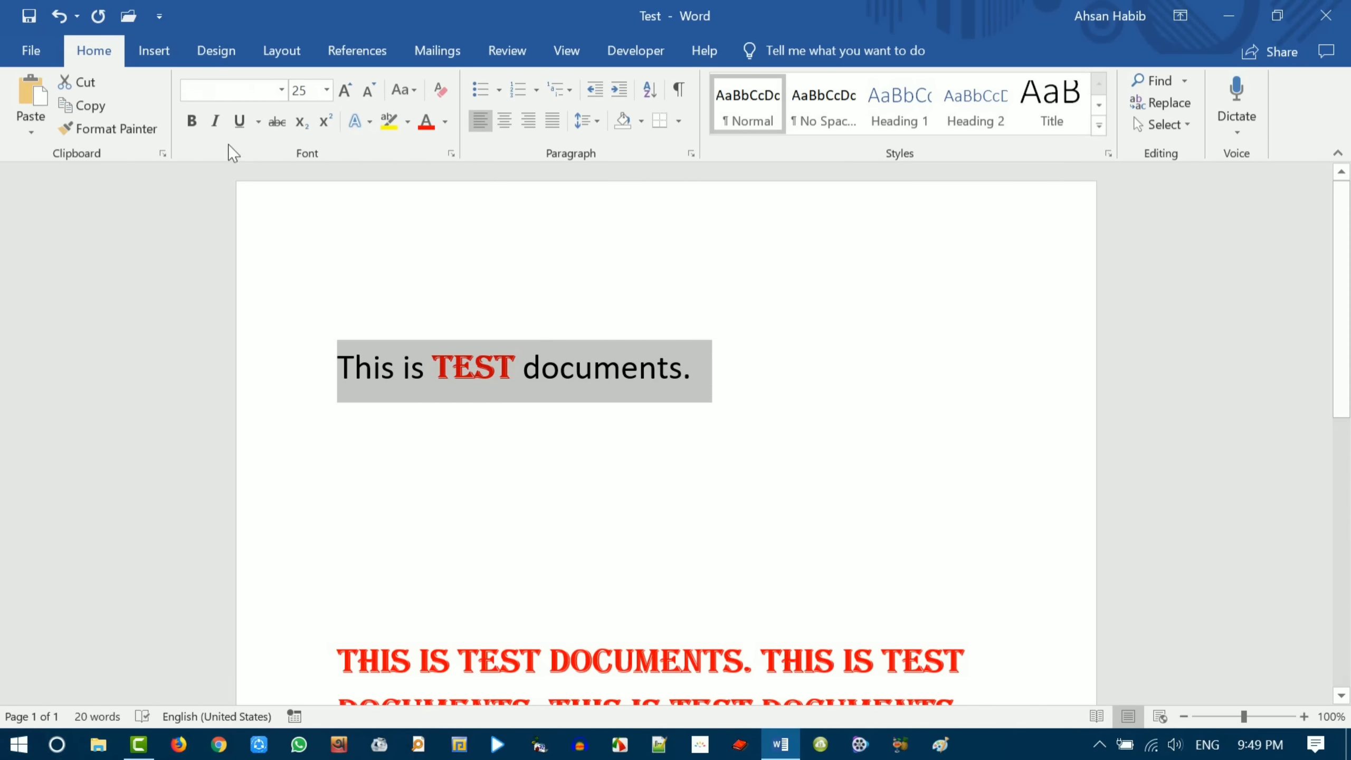
pyautogui.click(283, 89)
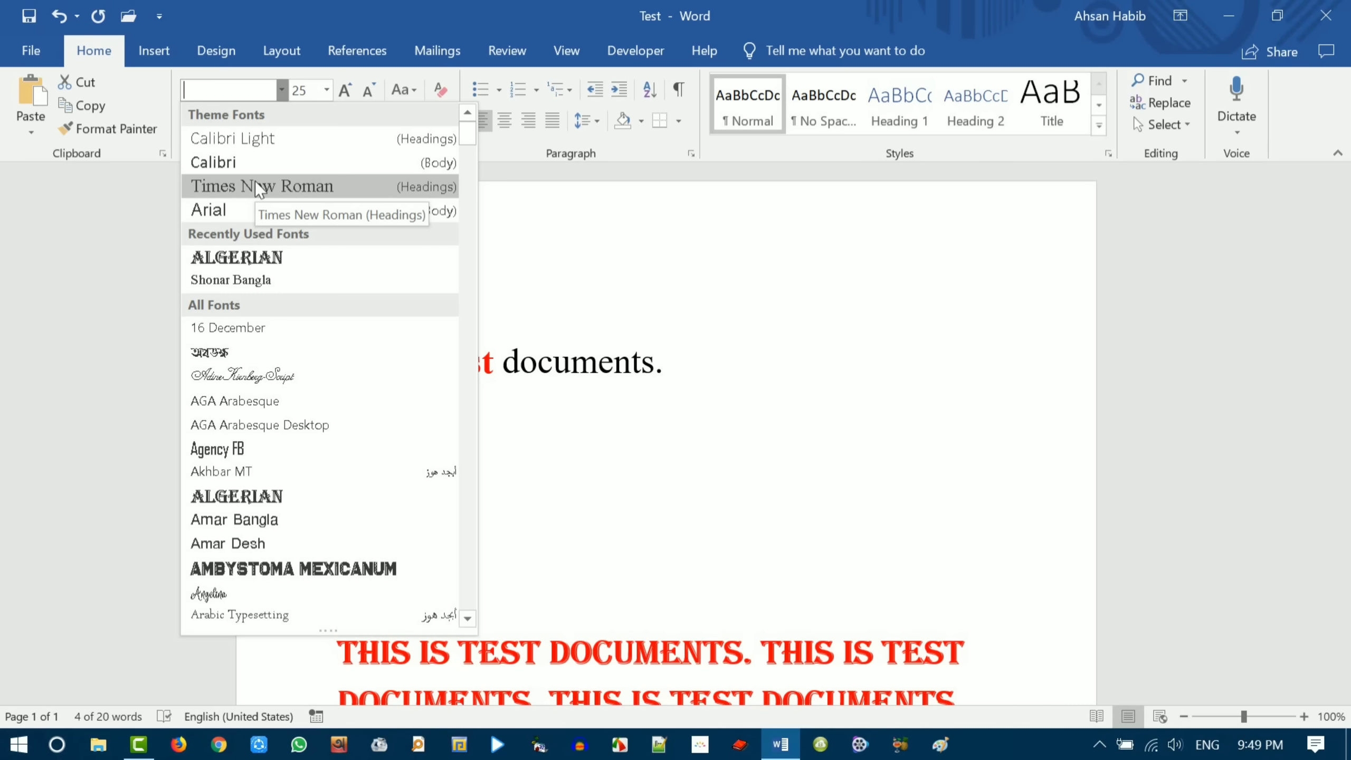
pyautogui.click(270, 187)
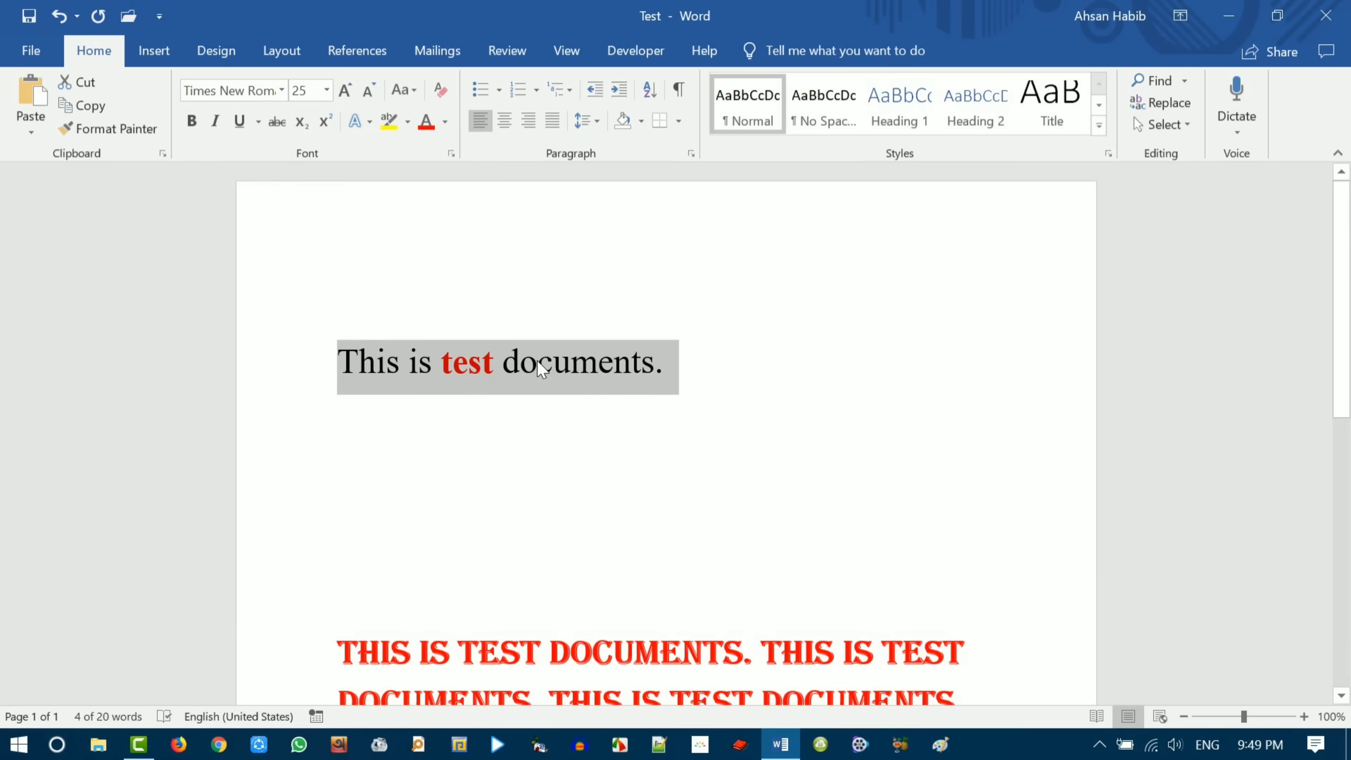
pyautogui.click(240, 123)
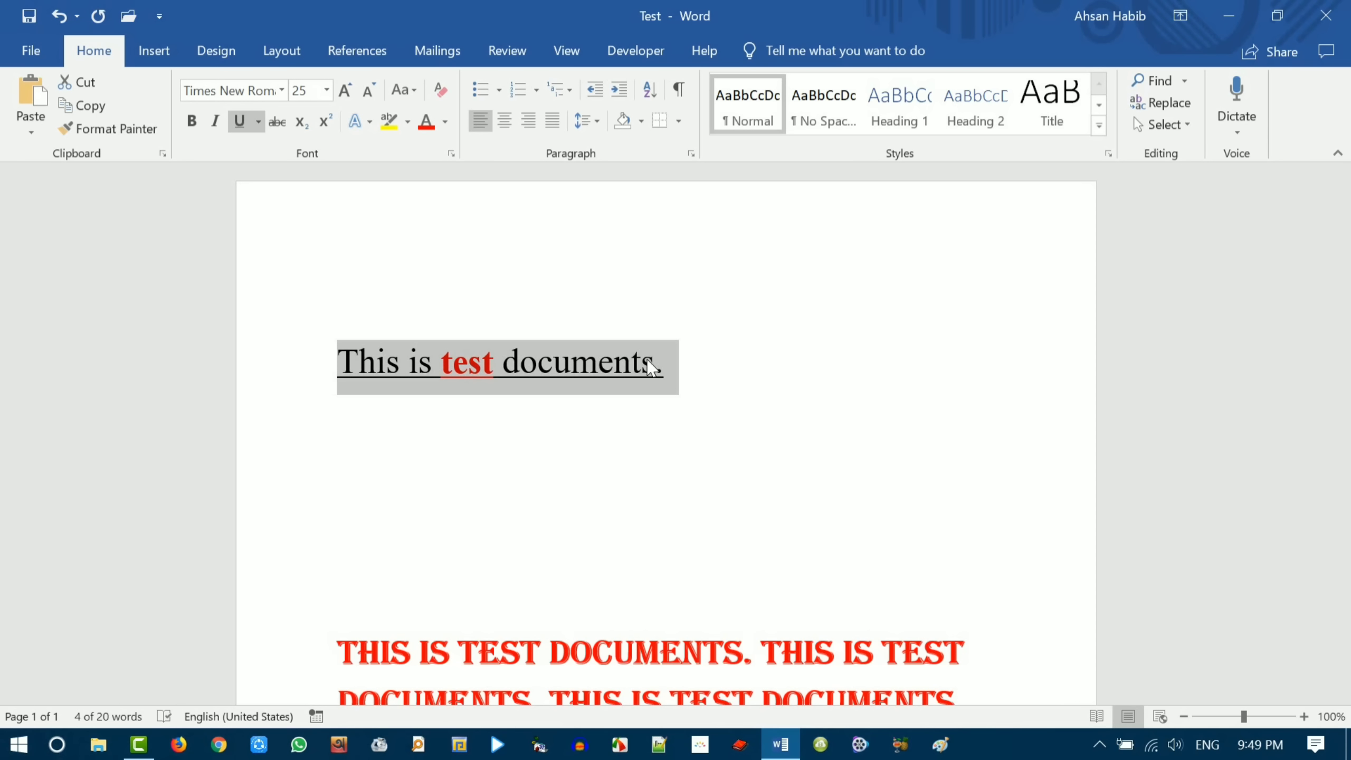
pyautogui.click(215, 123)
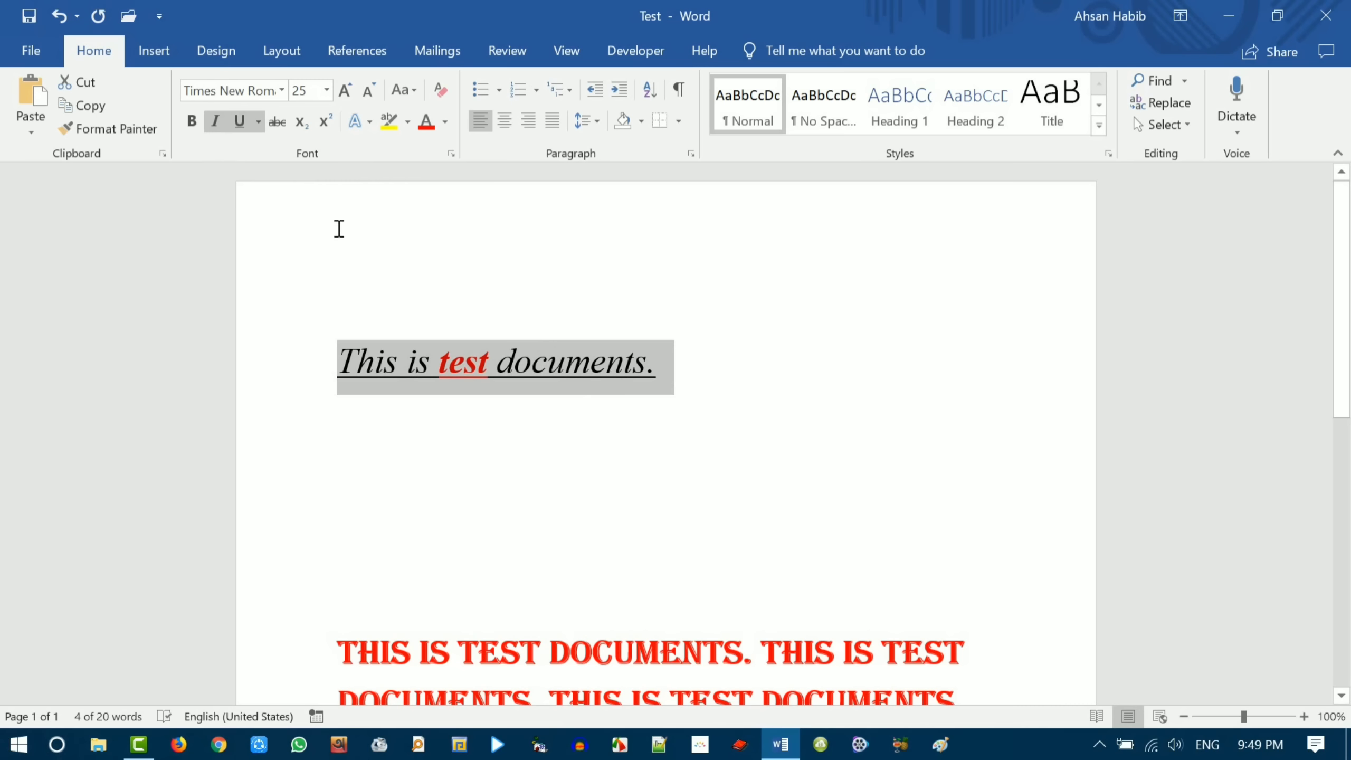
# - Set the font size of the first sentence to 36
pyautogui.click(327, 90)
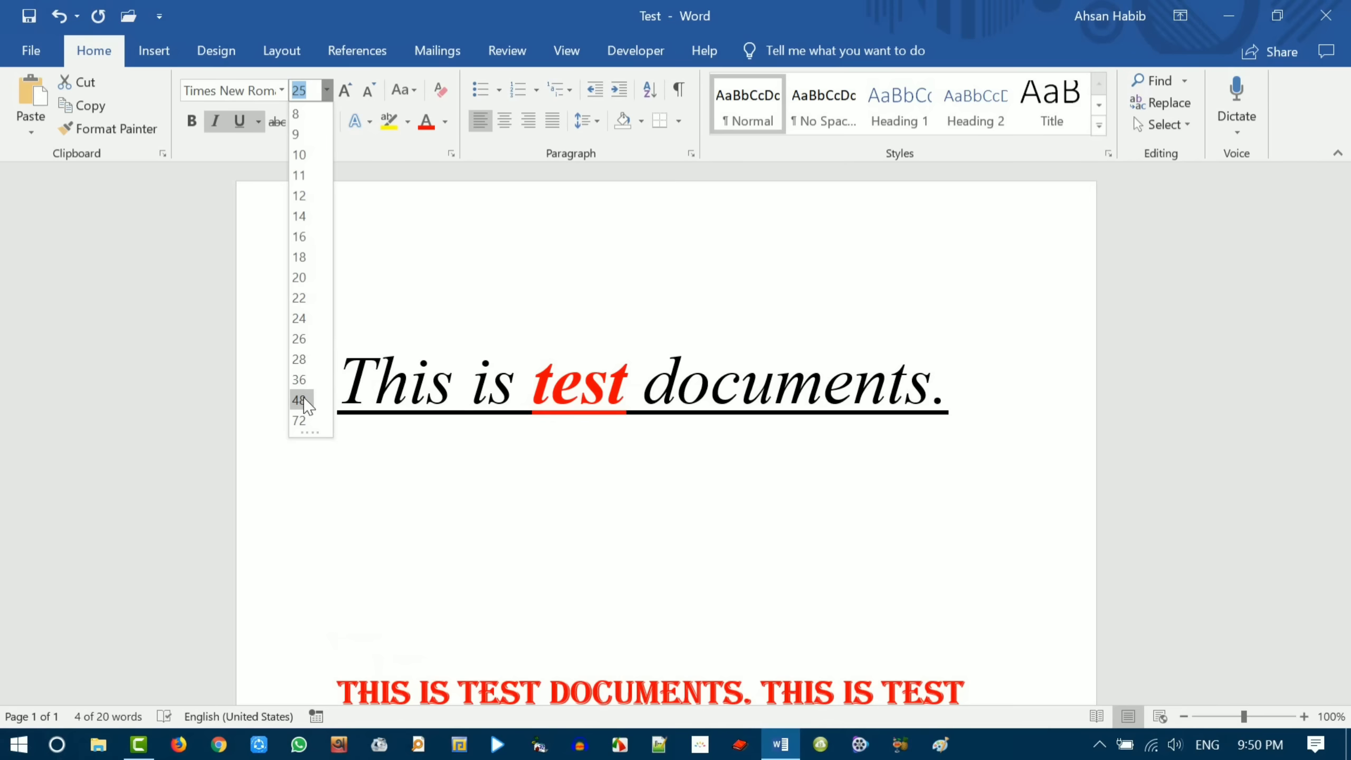
pyautogui.click(305, 380)
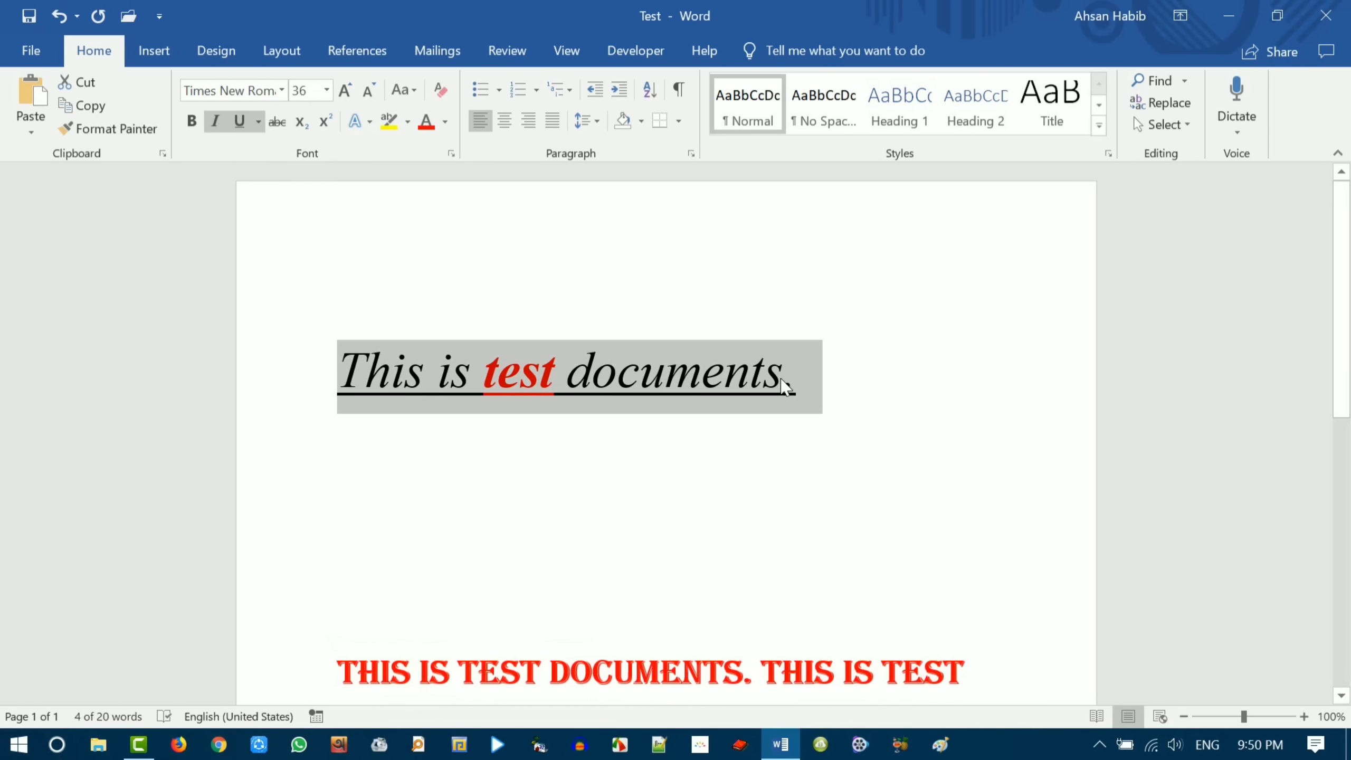
pyautogui.click(804, 388)
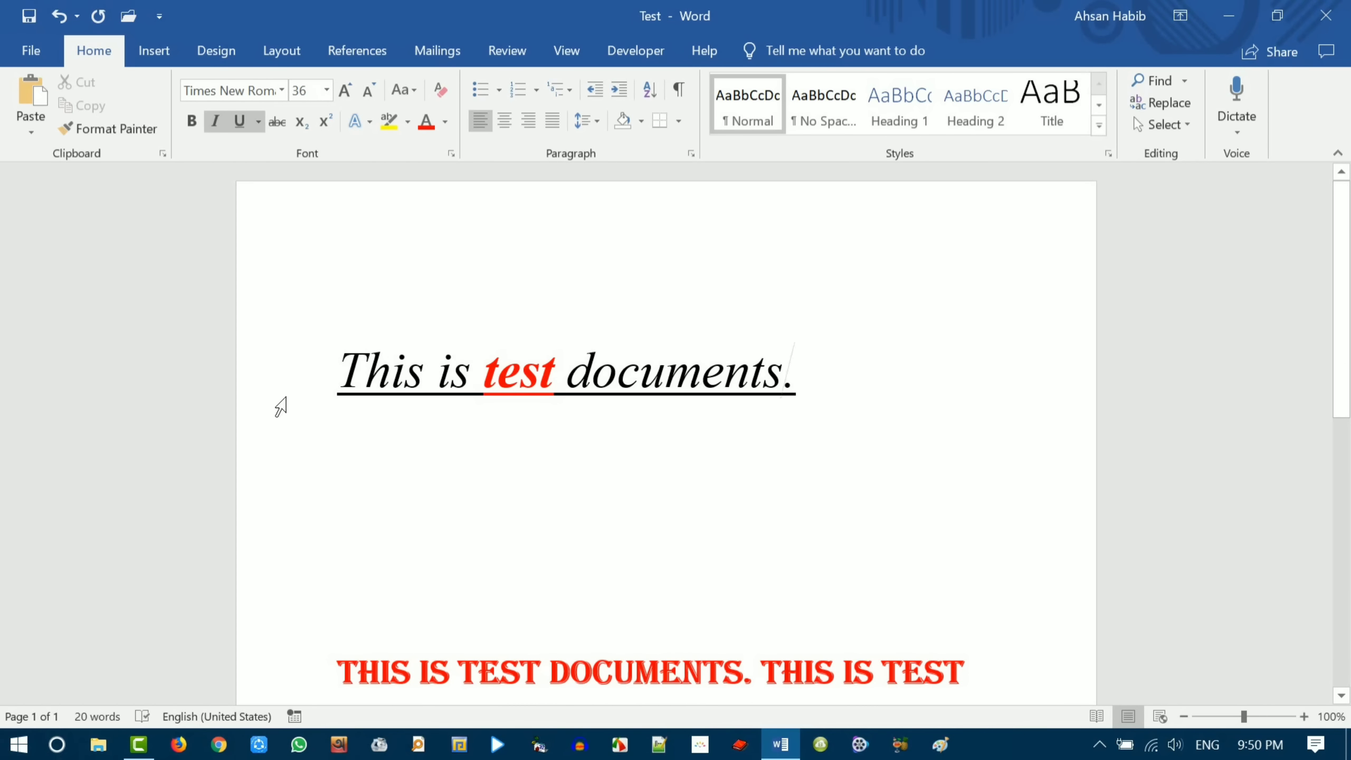
# - Set the font size of the whole first sentence to the custom value 37
pyautogui.click(305, 396)
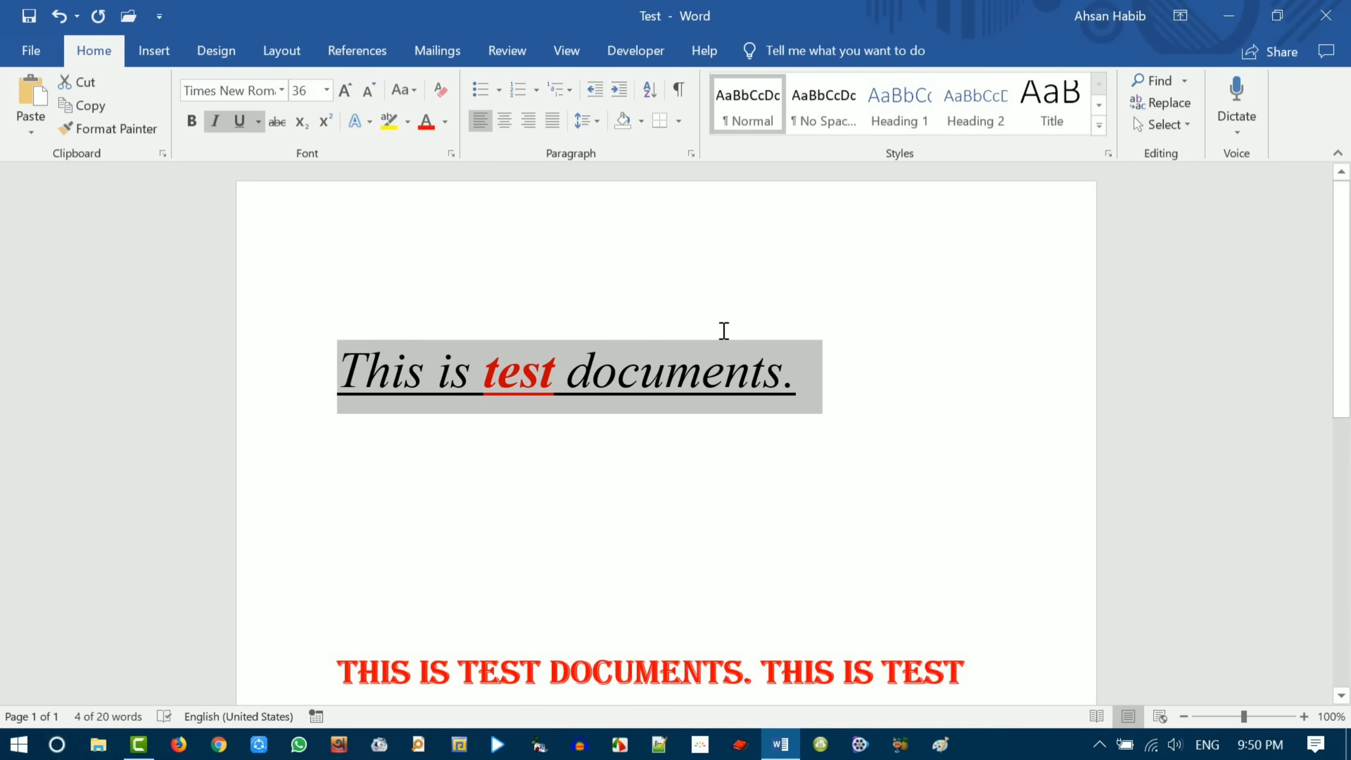
pyautogui.click(327, 90)
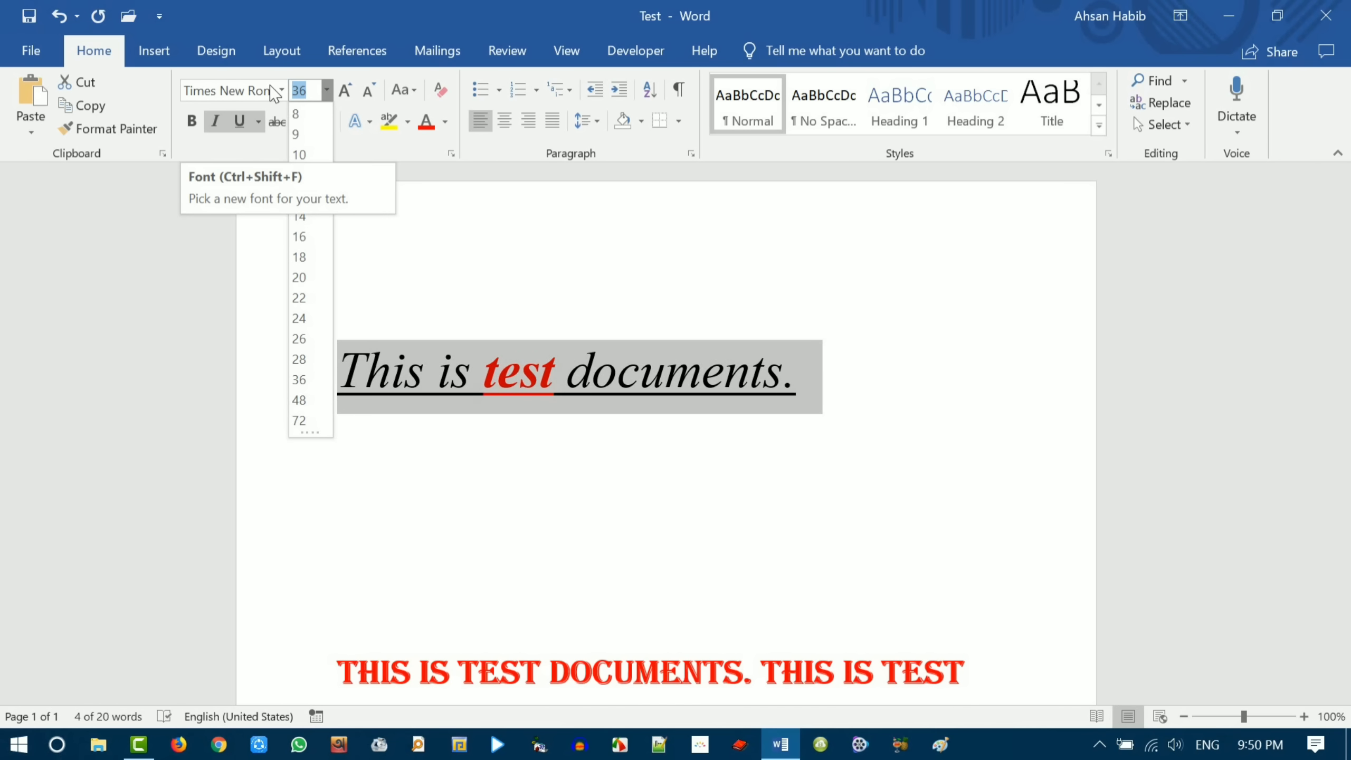
pyautogui.write('37')
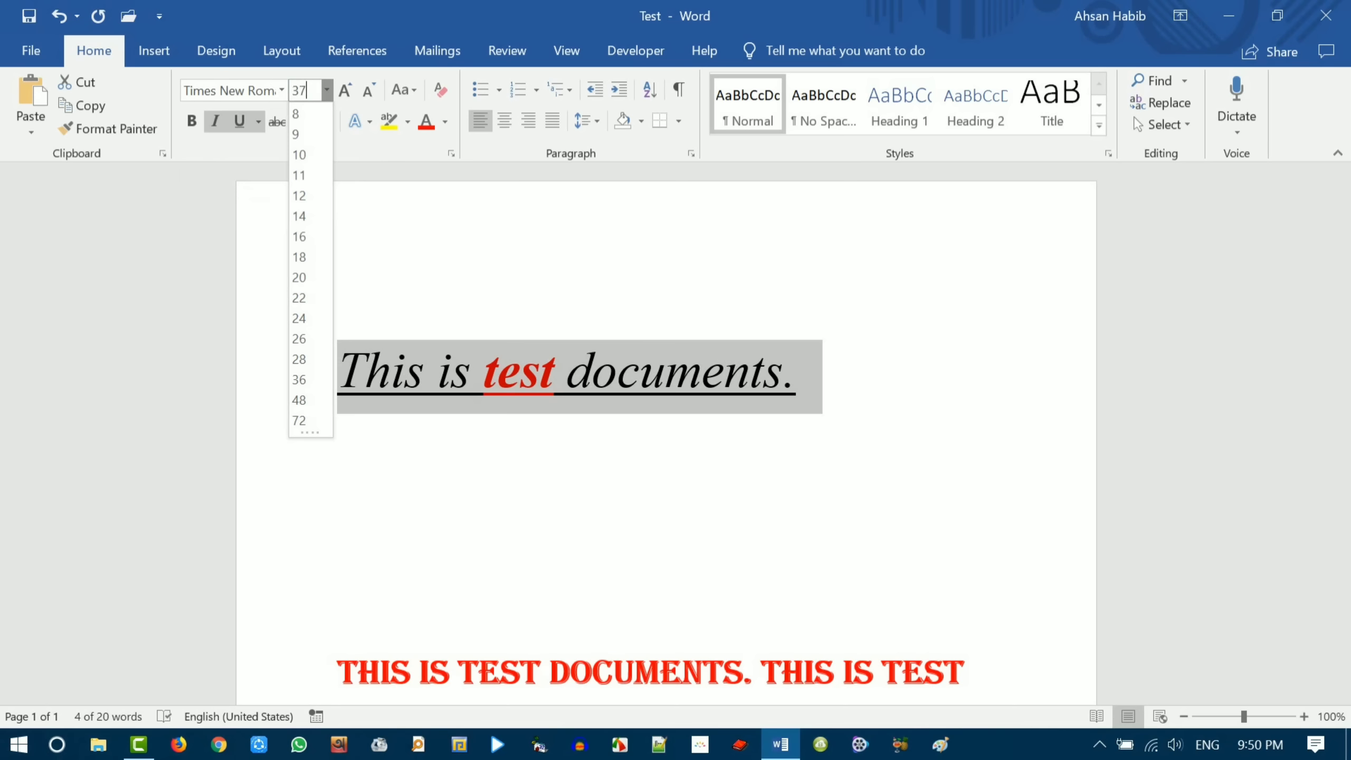
pyautogui.press('Return')
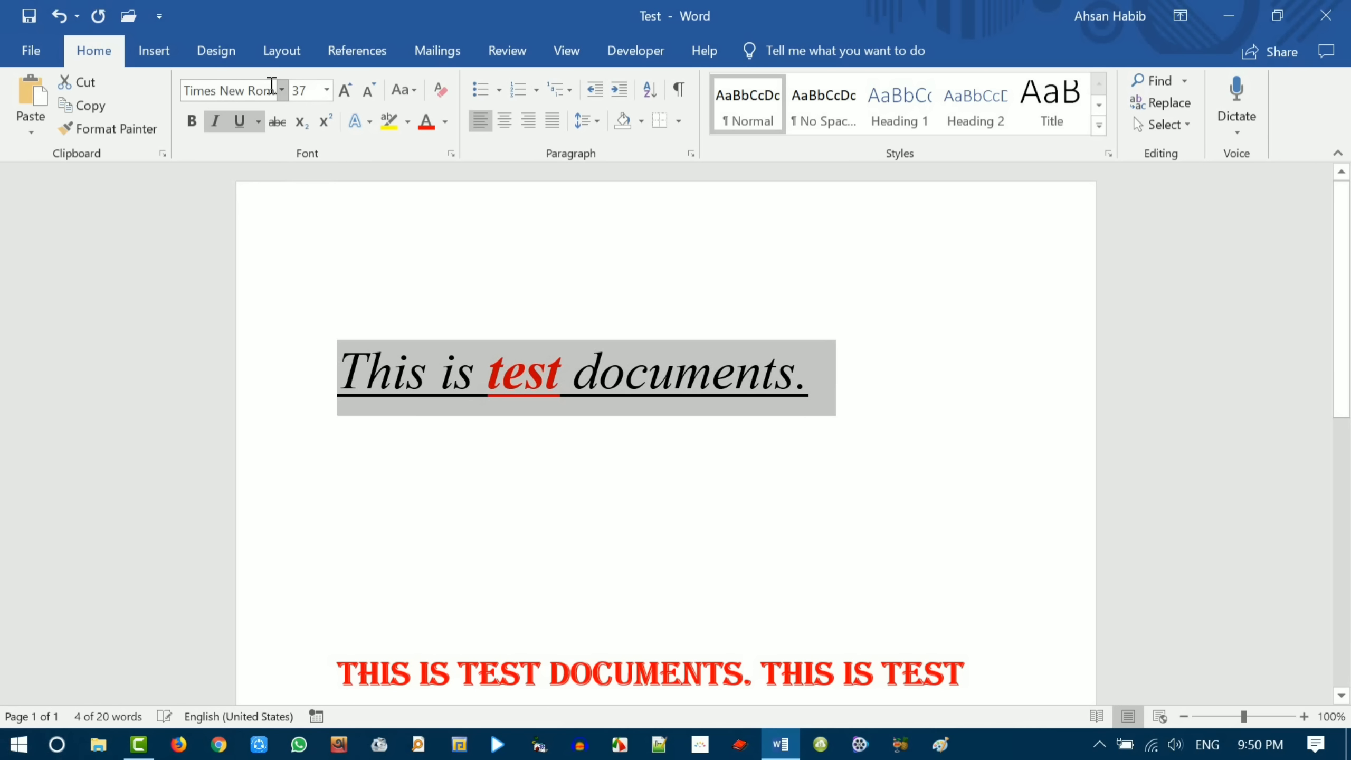
pyautogui.click(733, 423)
pyautogui.moveTo(311, 381); pyautogui.dragTo(807, 388)
pyautogui.click(772, 447)
pyautogui.click(820, 383)
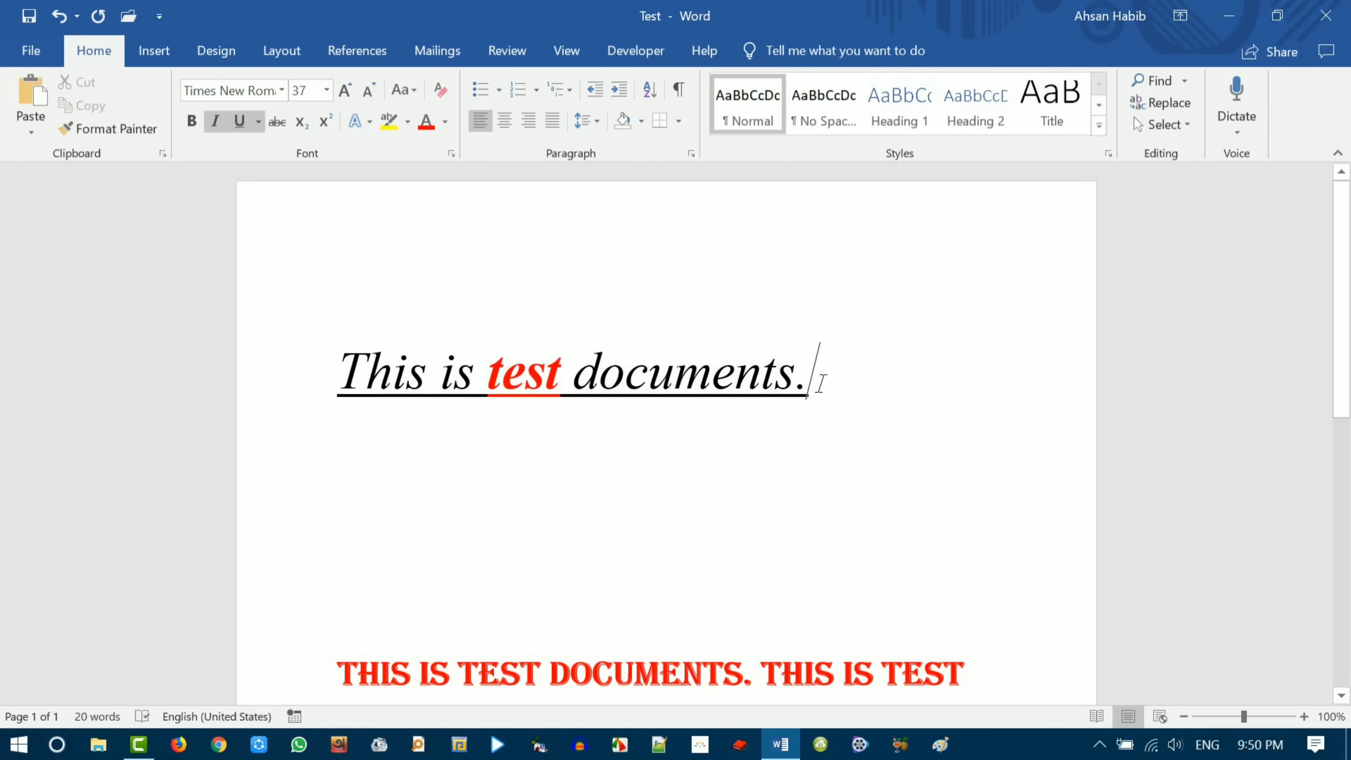
# - Colour the whole first sentence light red using a standard colour from the More Colors palette
pyautogui.tripleClick(808, 368)
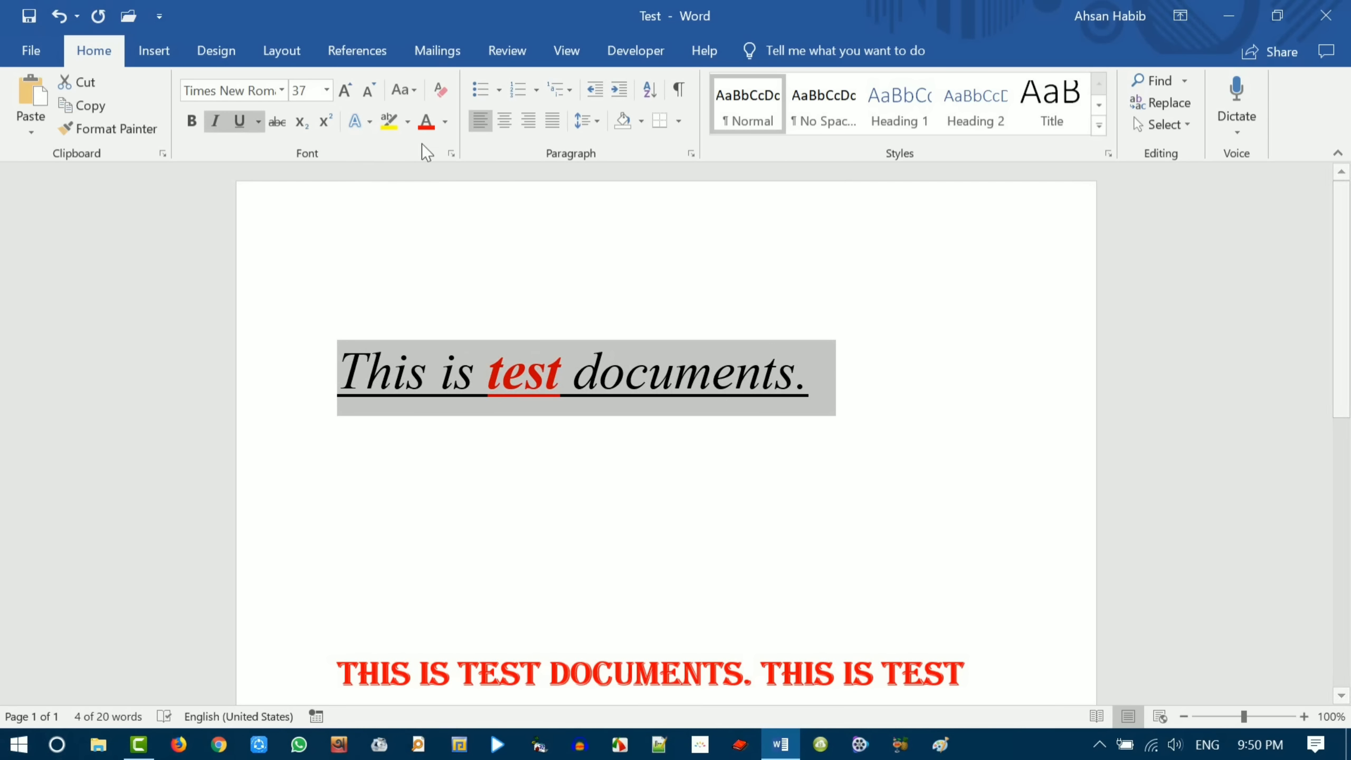
pyautogui.click(445, 124)
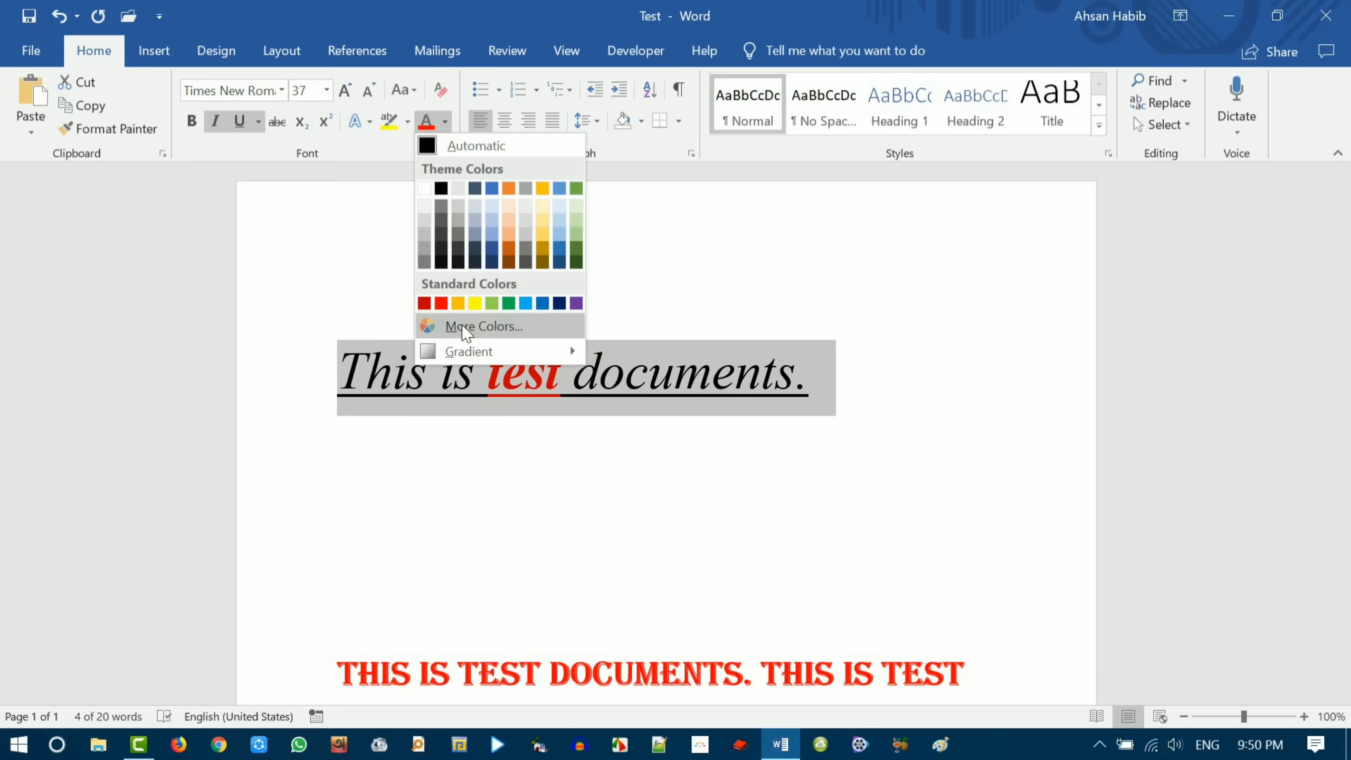
pyautogui.click(497, 325)
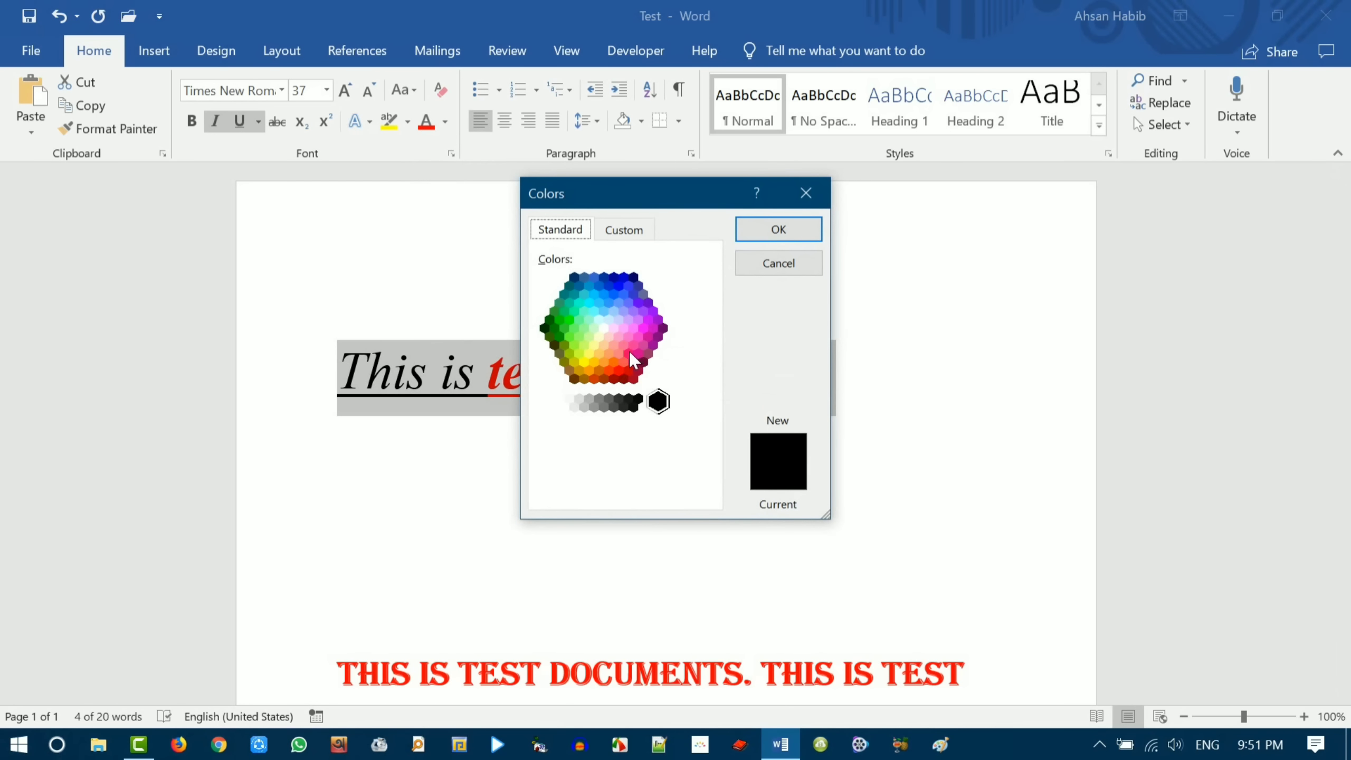
pyautogui.click(624, 232)
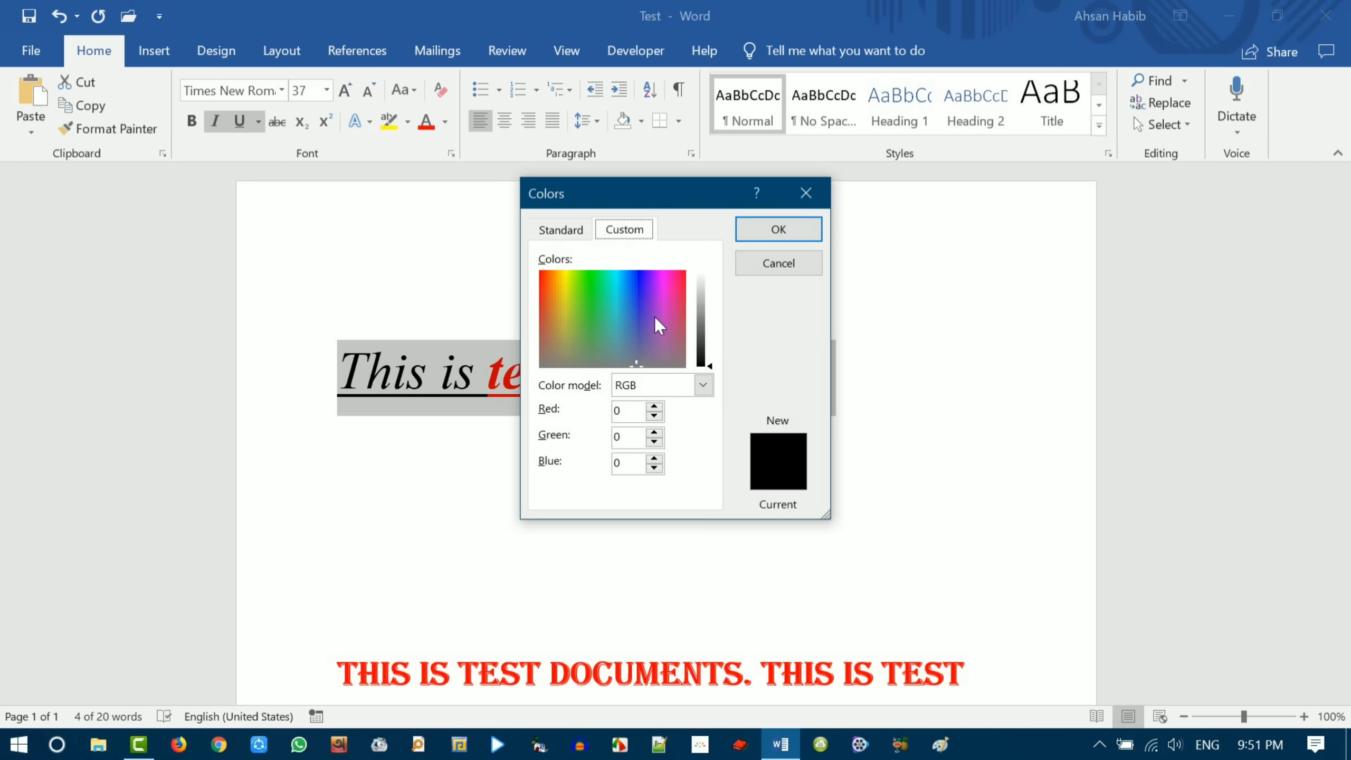
pyautogui.click(559, 230)
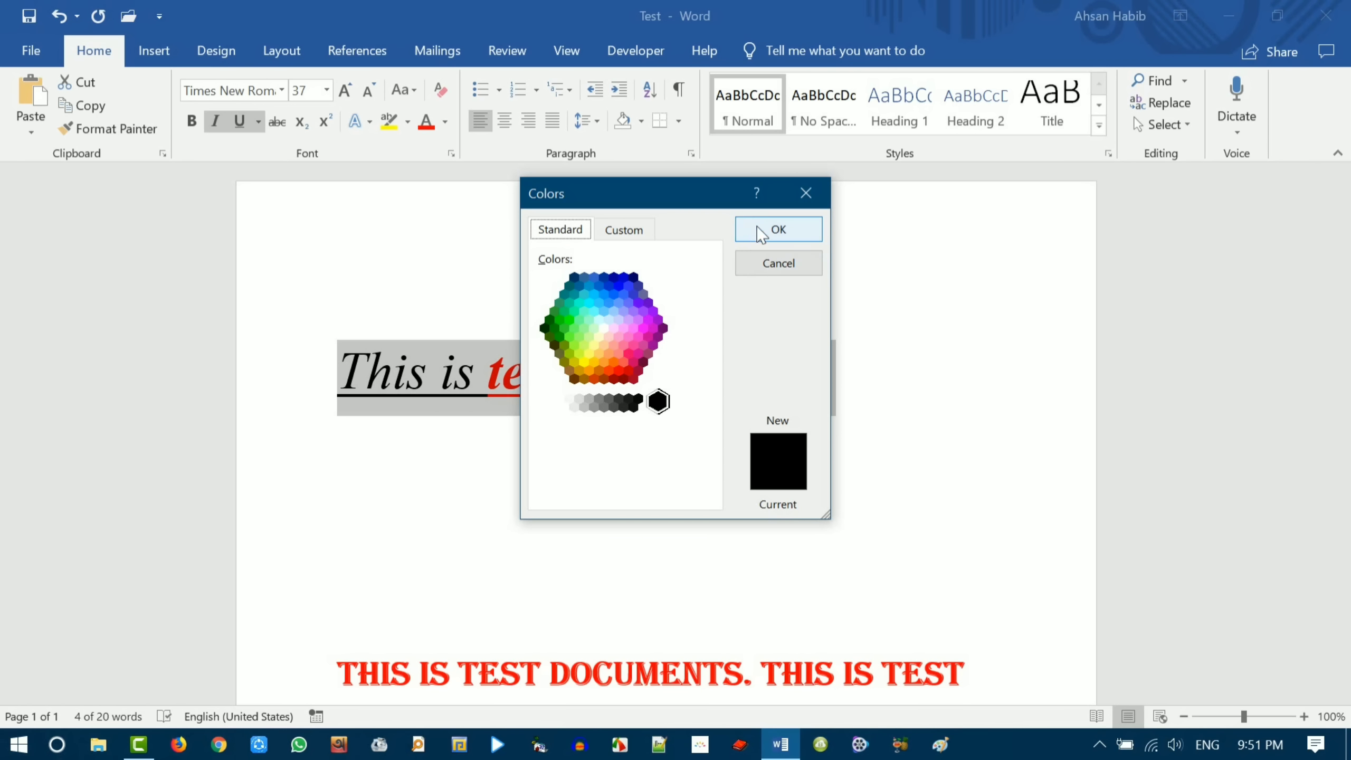
pyautogui.click(623, 362)
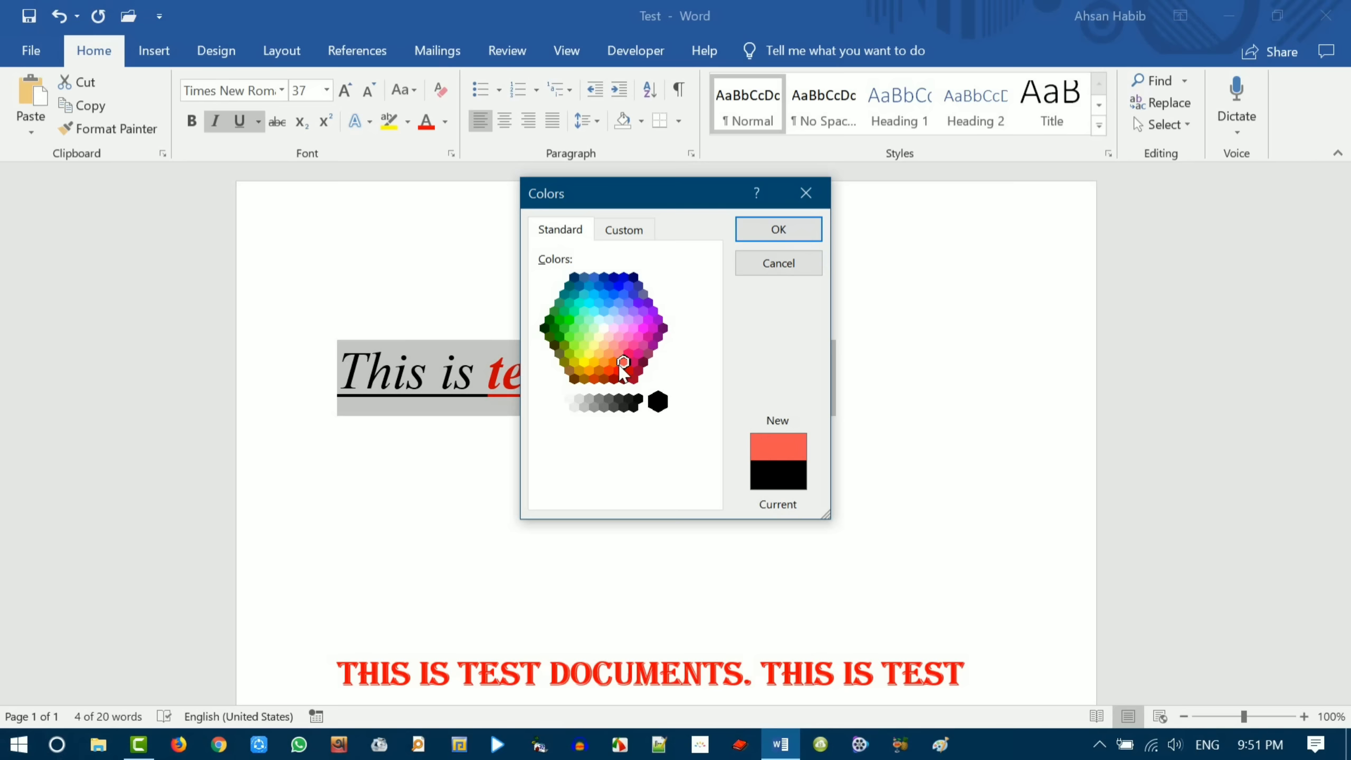
pyautogui.click(776, 230)
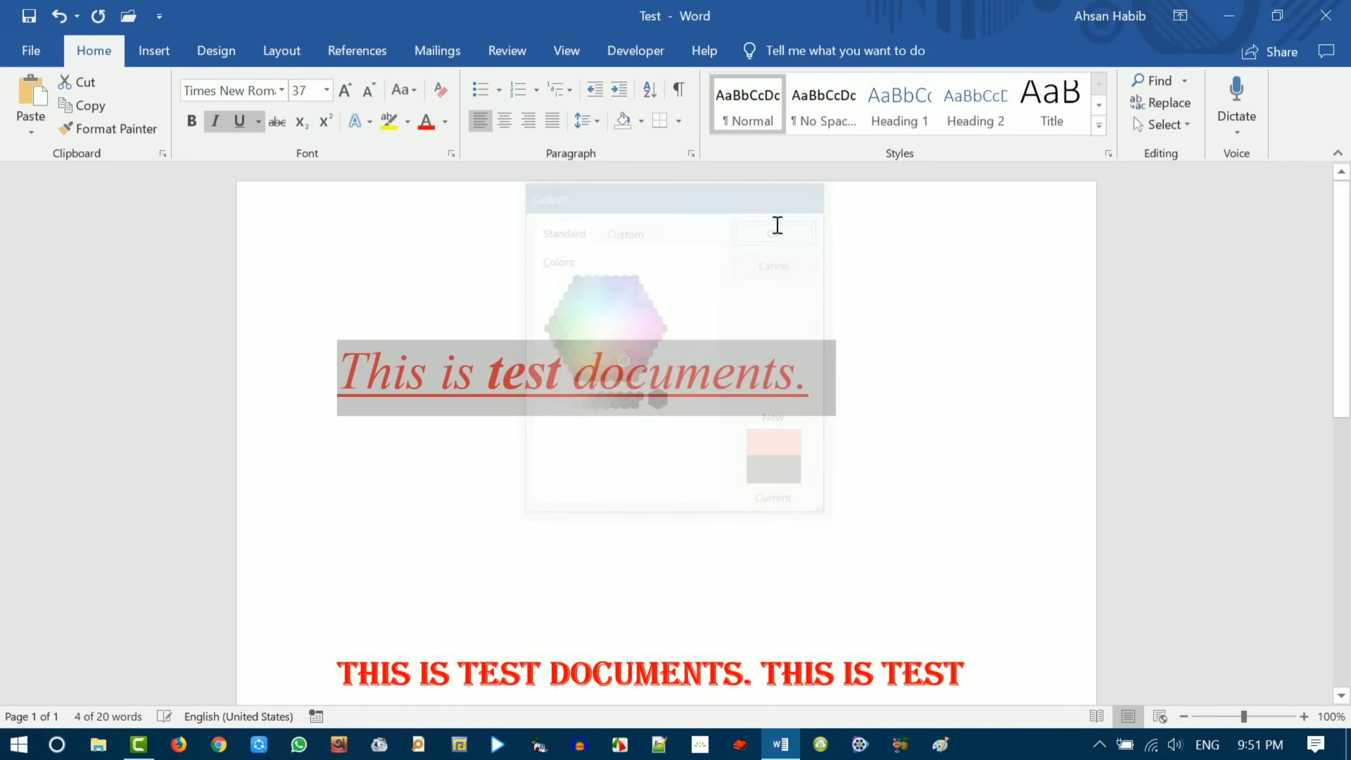
# - Apply the Dark Variations gradient that is darkest in its centre to the first sentence's text
pyautogui.click(446, 124)
pyautogui.moveTo(551, 393)
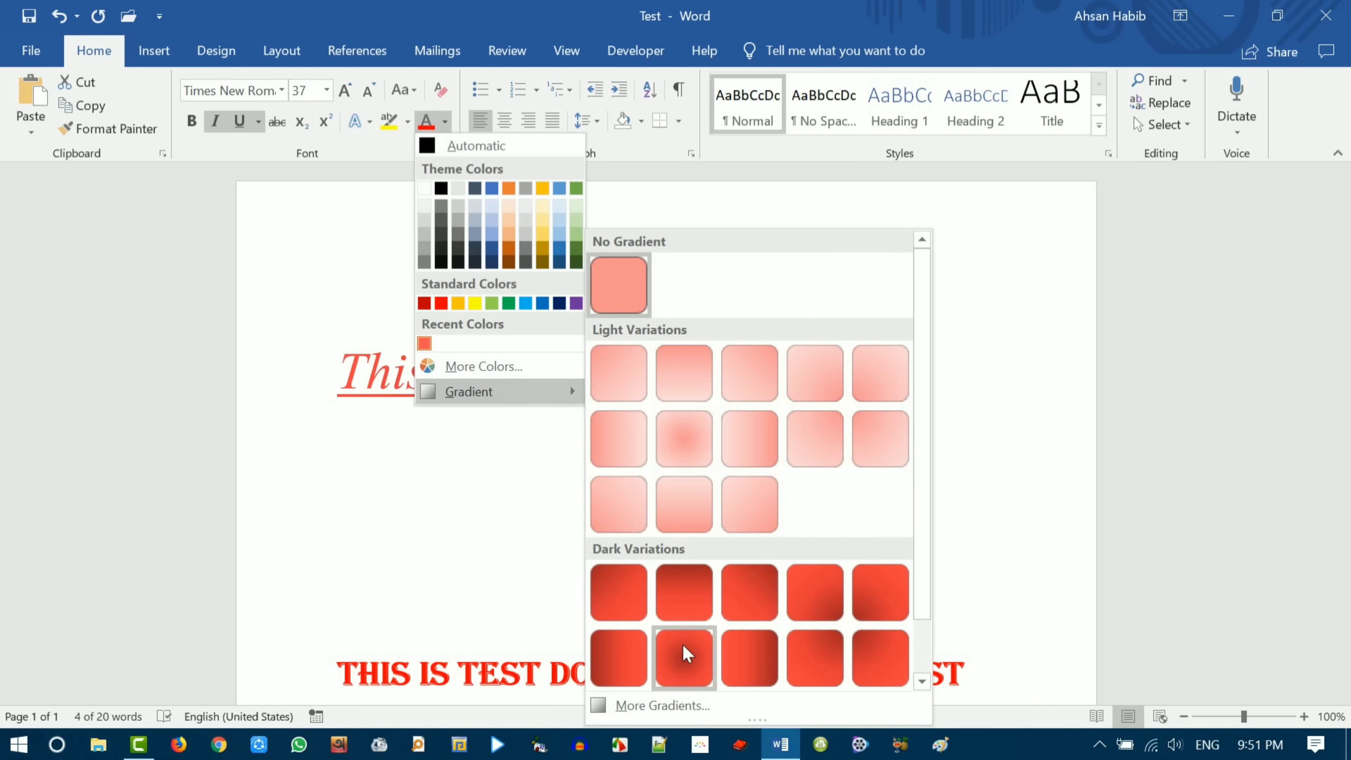
pyautogui.scroll(-1, 689, 646)
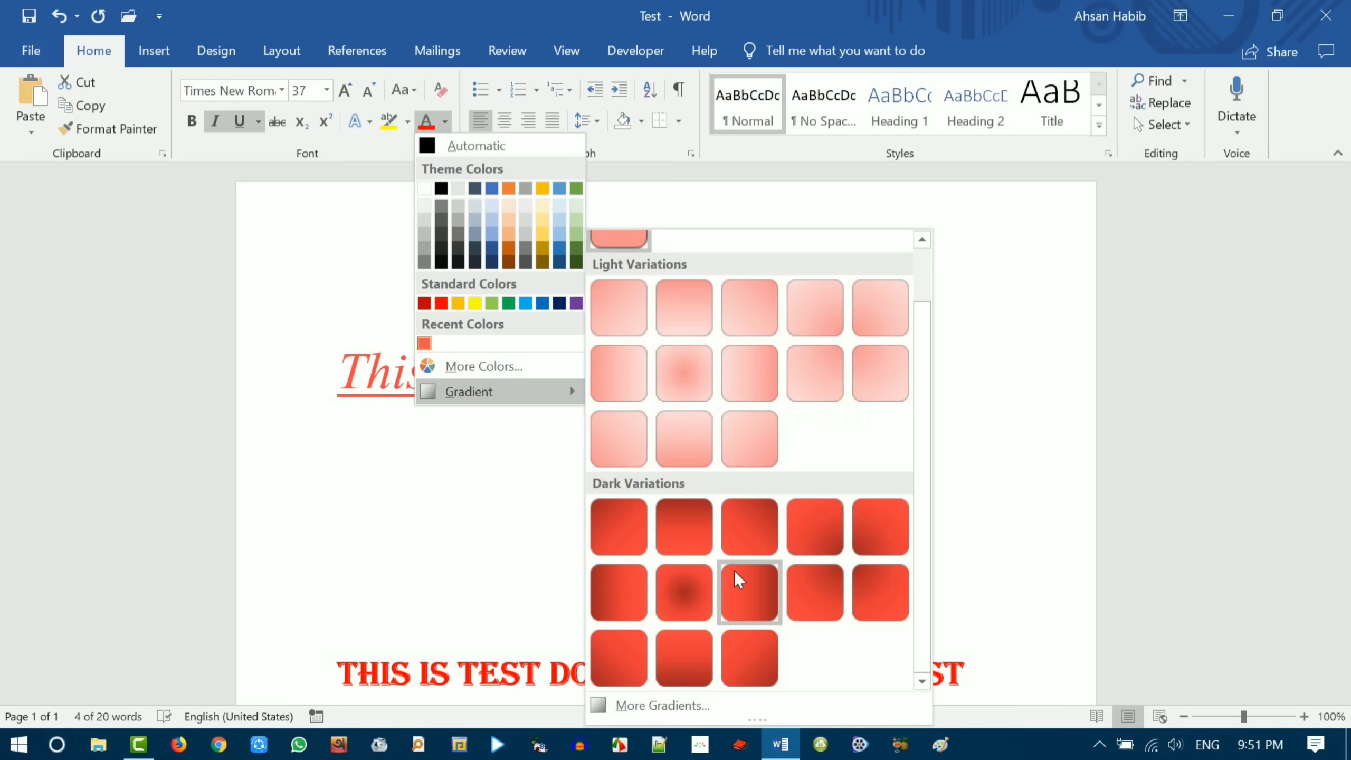
pyautogui.click(685, 592)
pyautogui.click(676, 379)
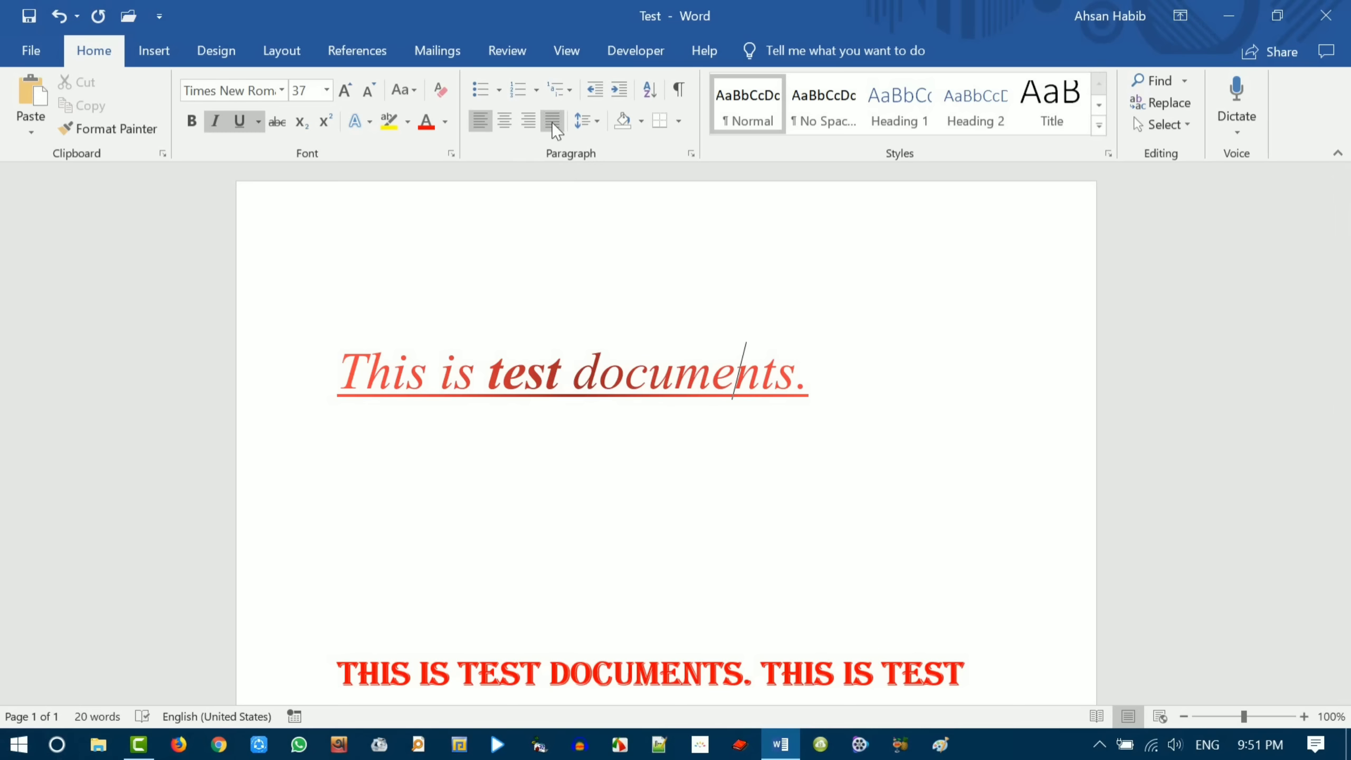
# - Centre the first sentence on the page and switch its alignment to the right margin
pyautogui.click(398, 373)
pyautogui.click(318, 380)
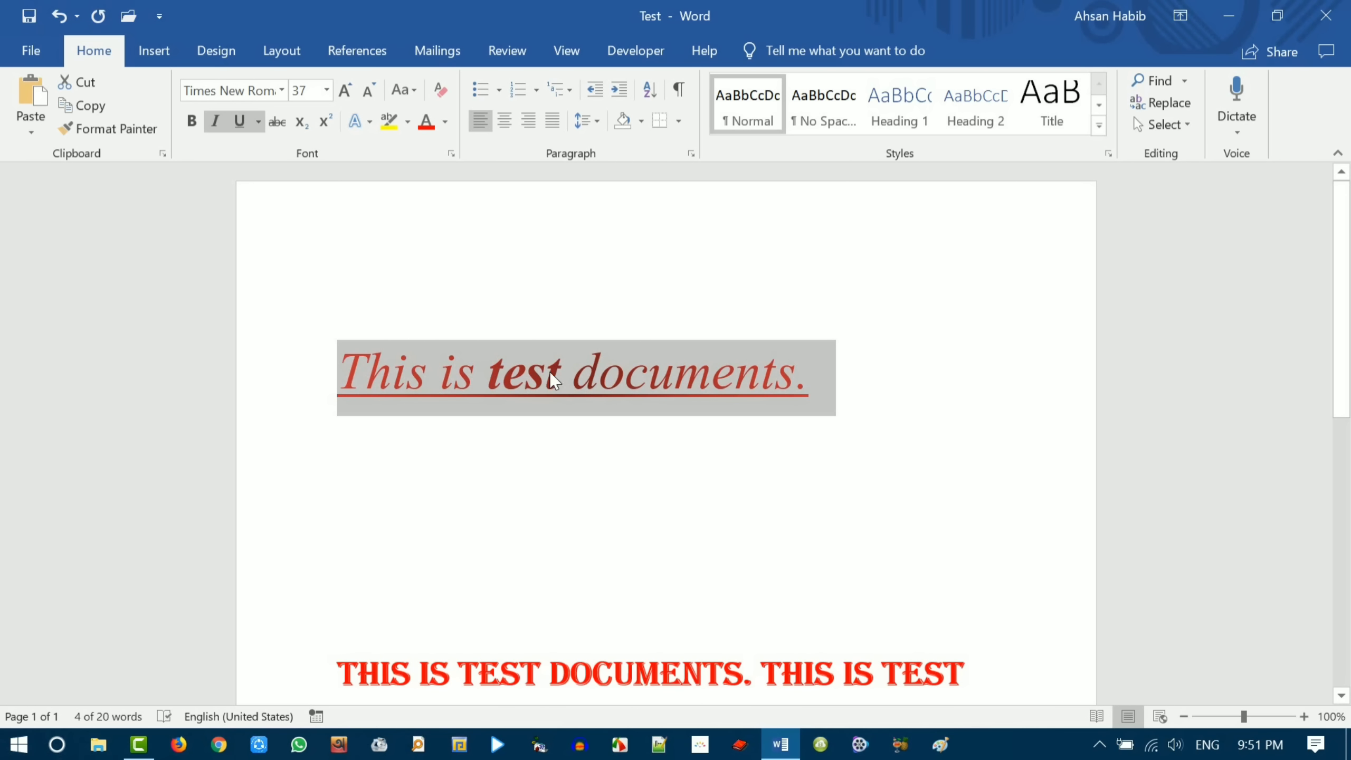
pyautogui.click(508, 128)
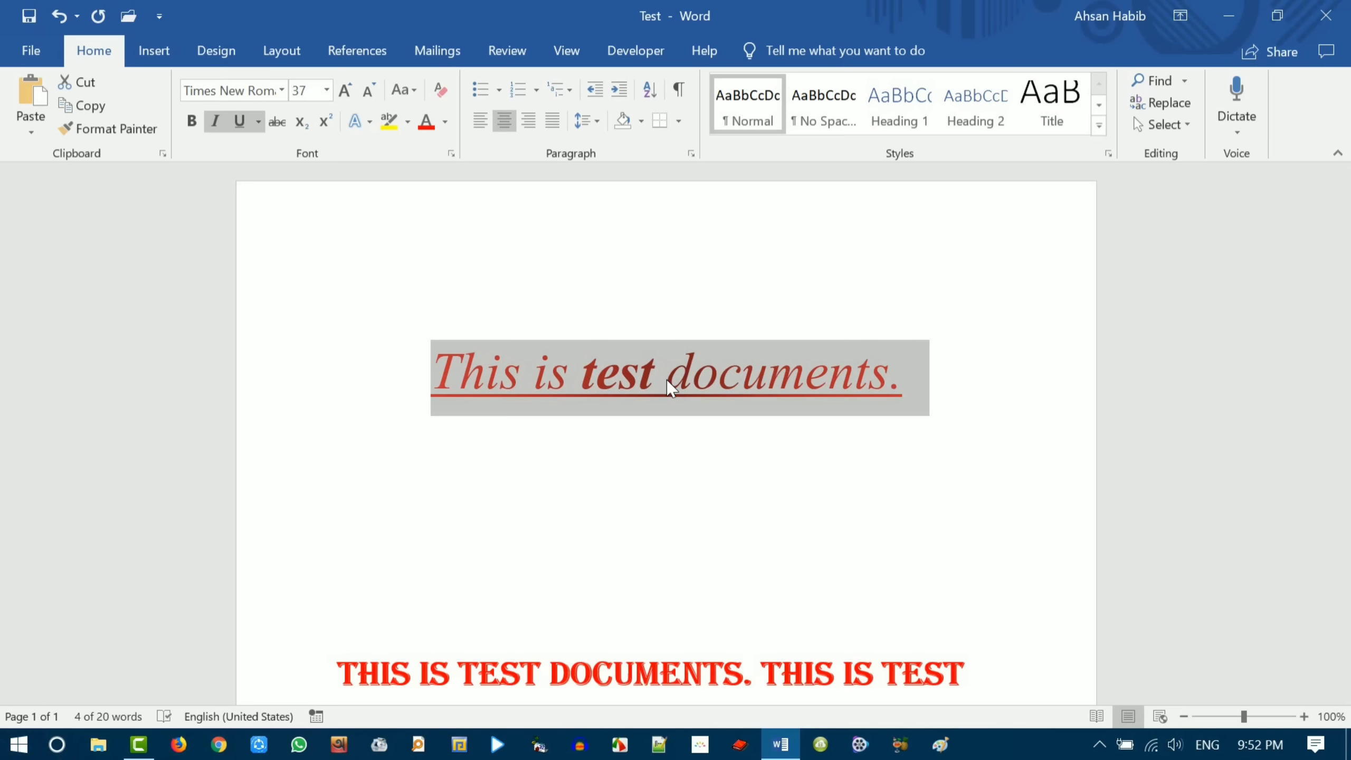
pyautogui.hotkey('ctrl', 'r')
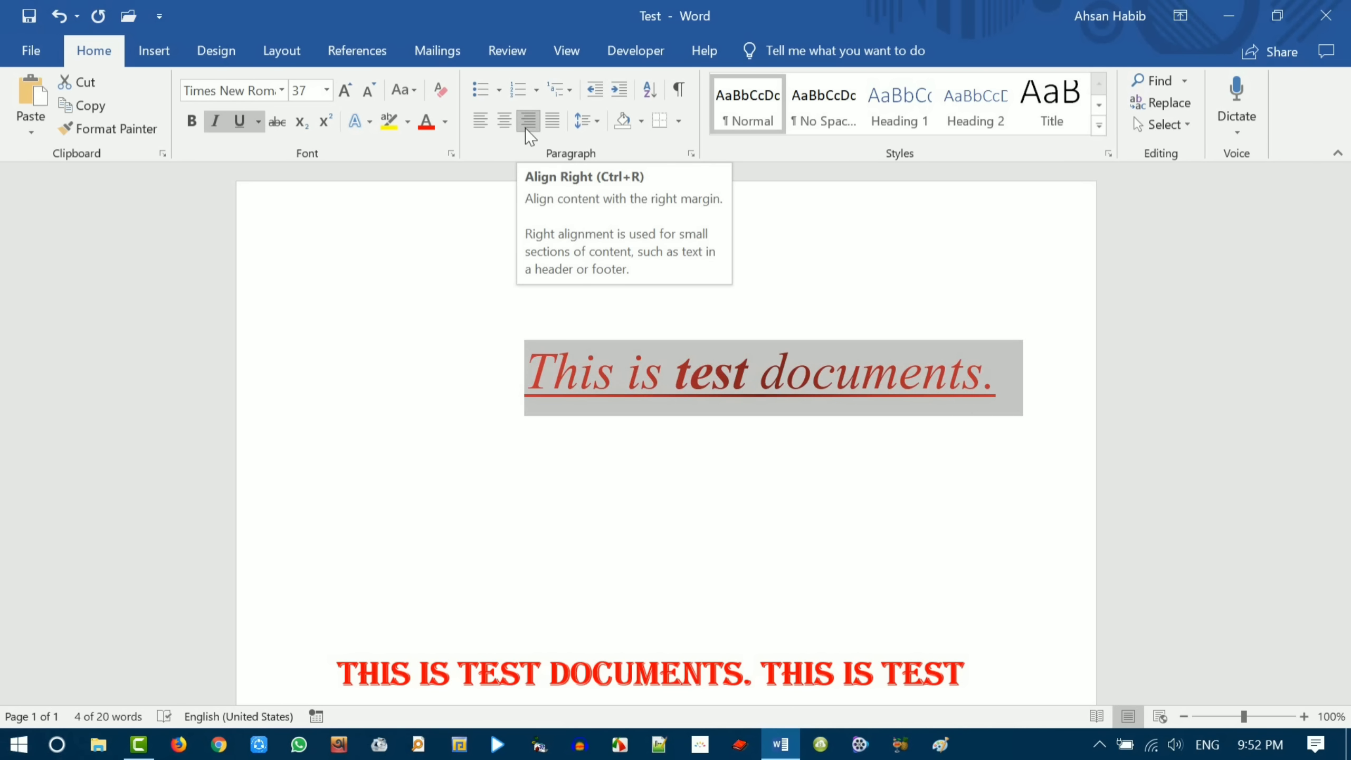
# - Justify the entire red Algerian paragraph in the lower part of the document
pyautogui.scroll(-3, 805, 381)
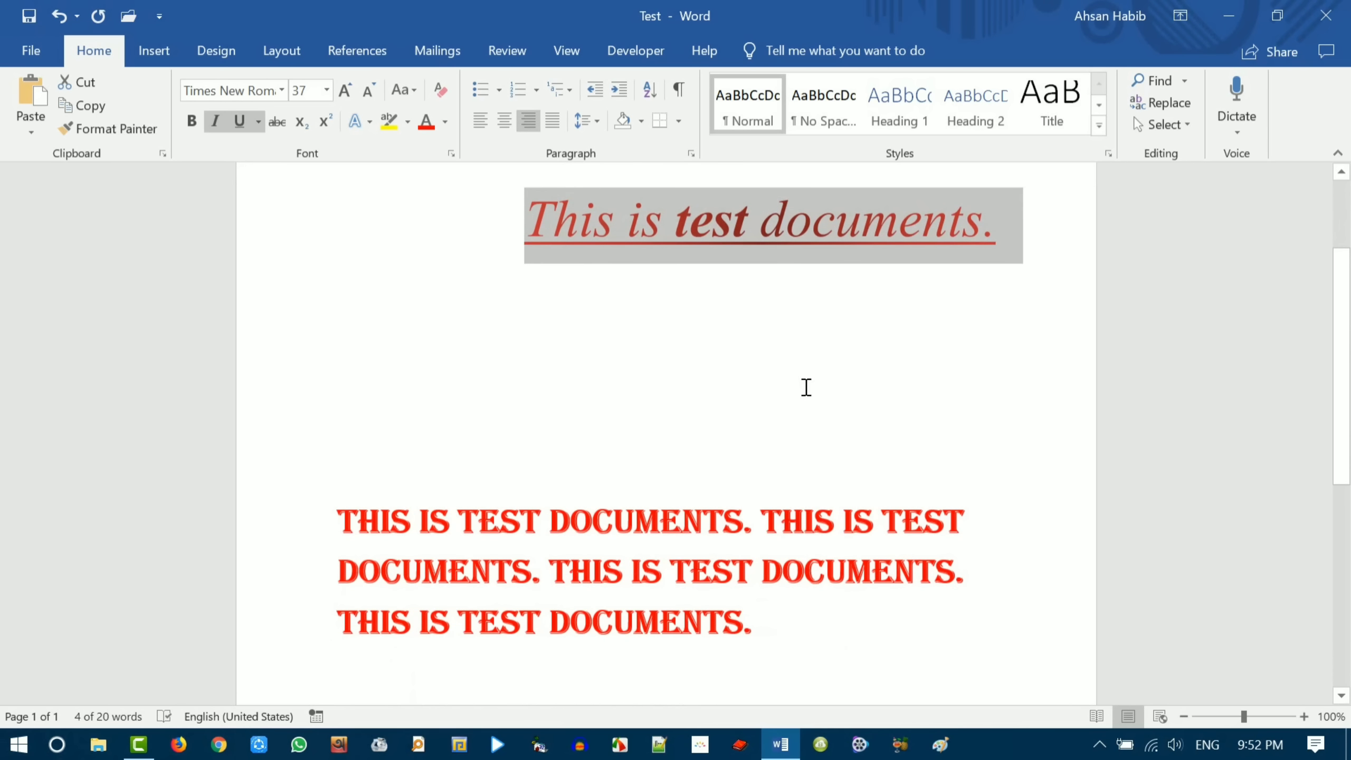
pyautogui.scroll(2, 720, 268)
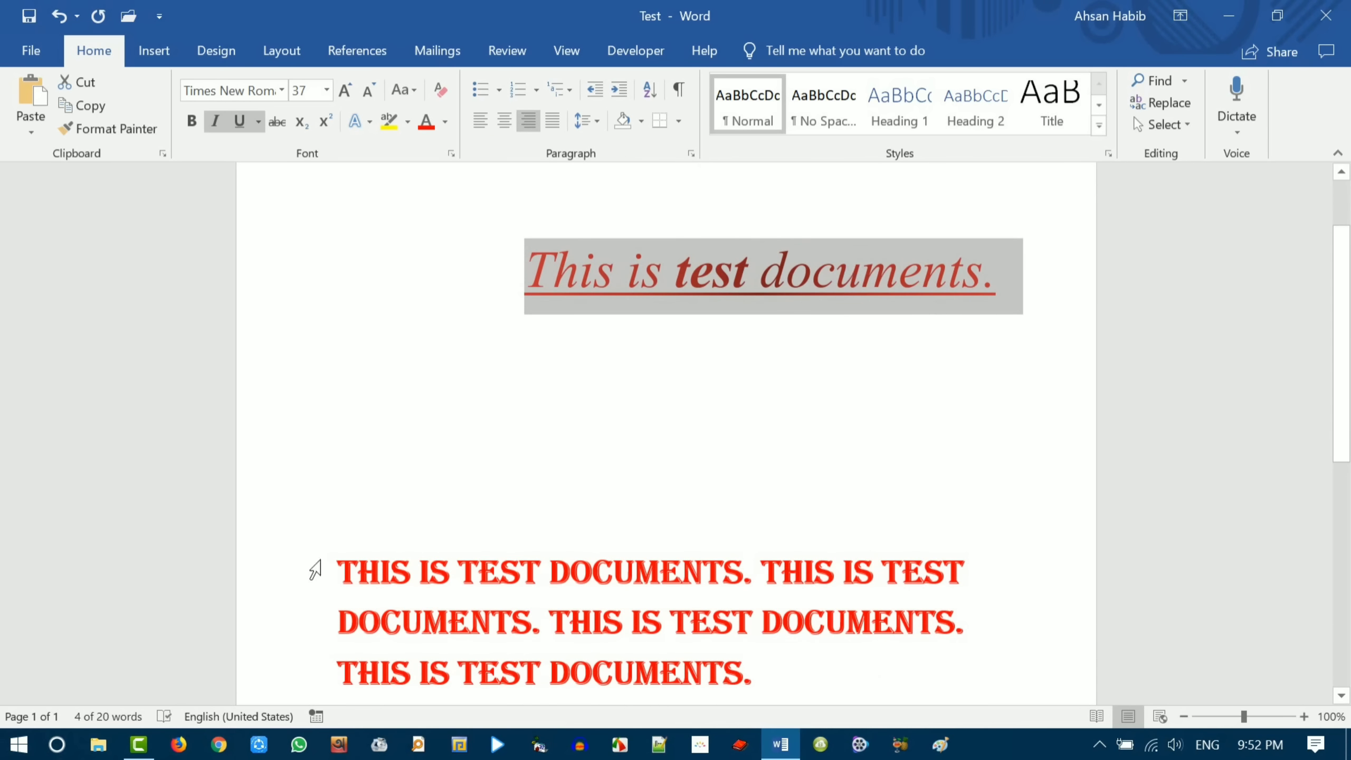
pyautogui.scroll(-2, 298, 518)
pyautogui.moveTo(338, 462); pyautogui.dragTo(754, 573)
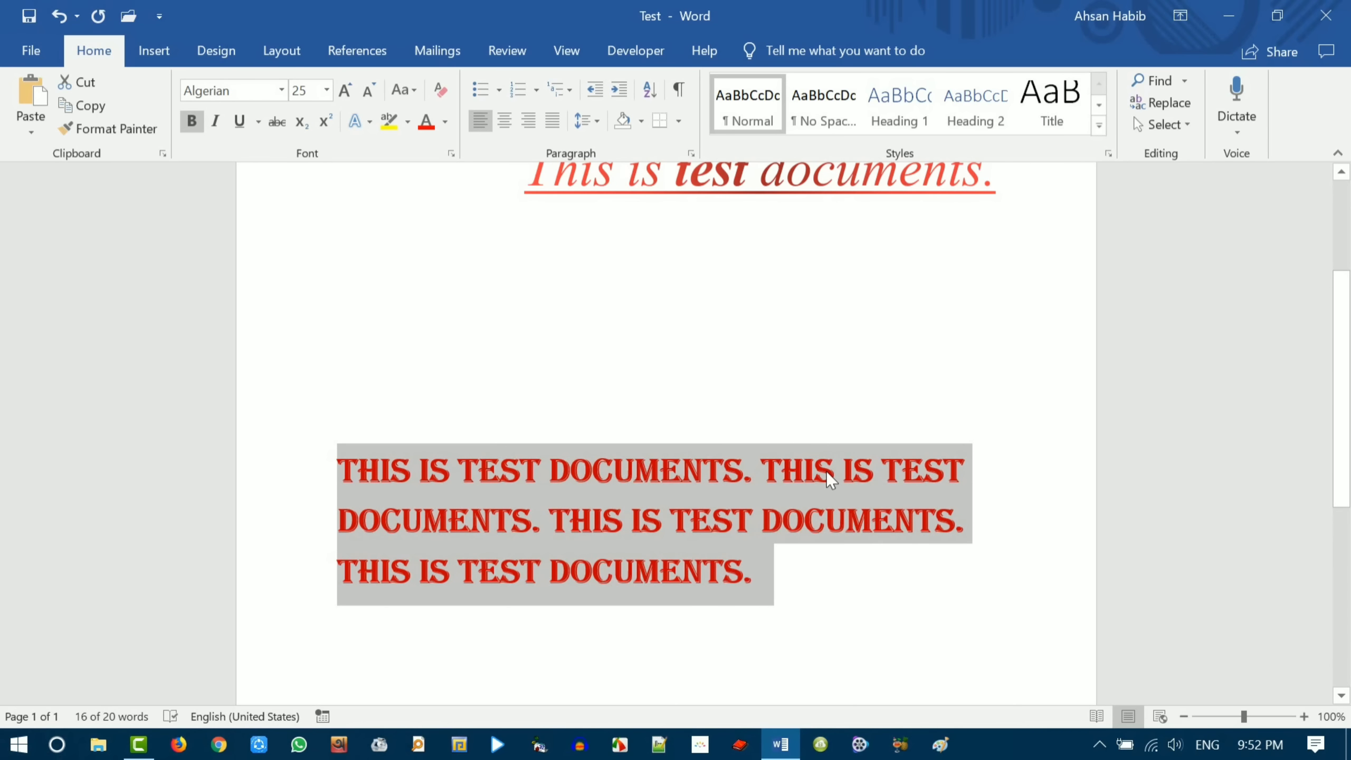
pyautogui.click(551, 122)
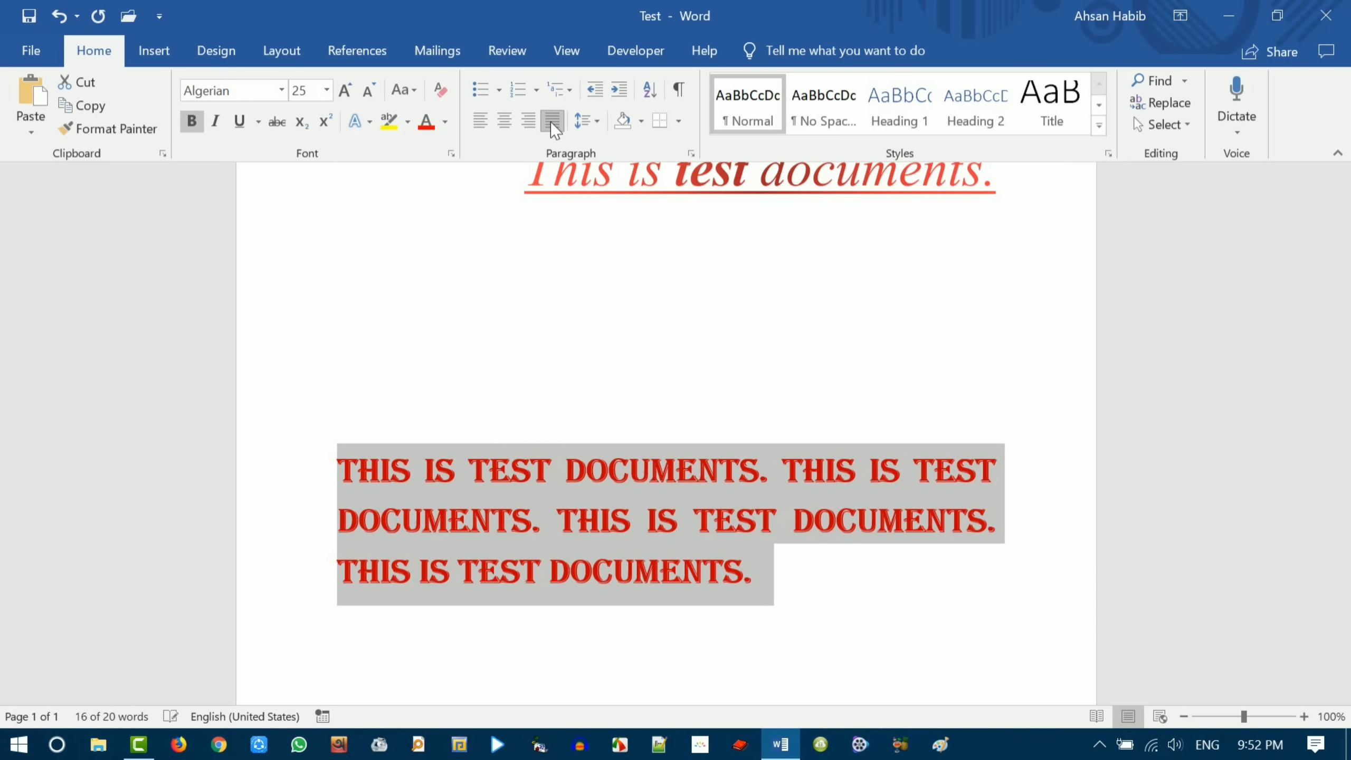
pyautogui.click(349, 484)
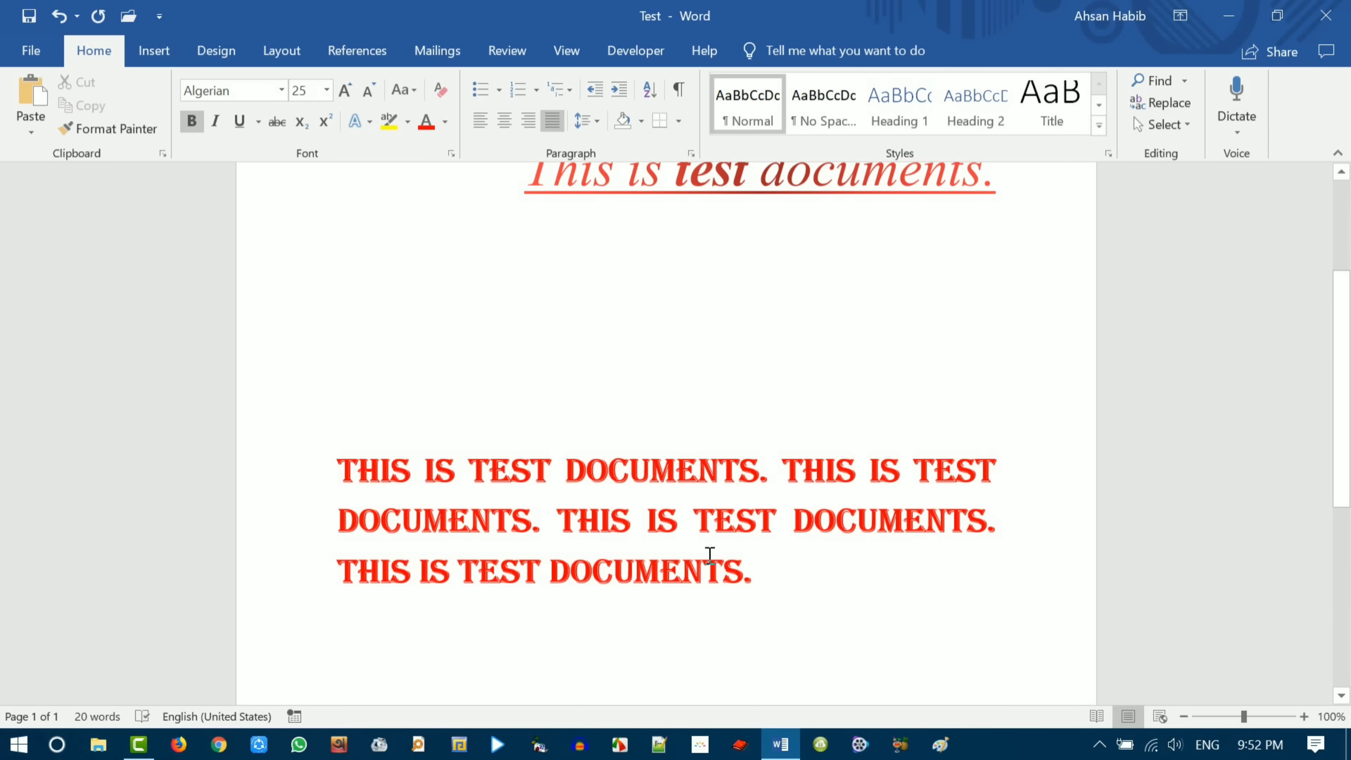
# - Align the first sentence with the left margin
pyautogui.scroll(2, 708, 519)
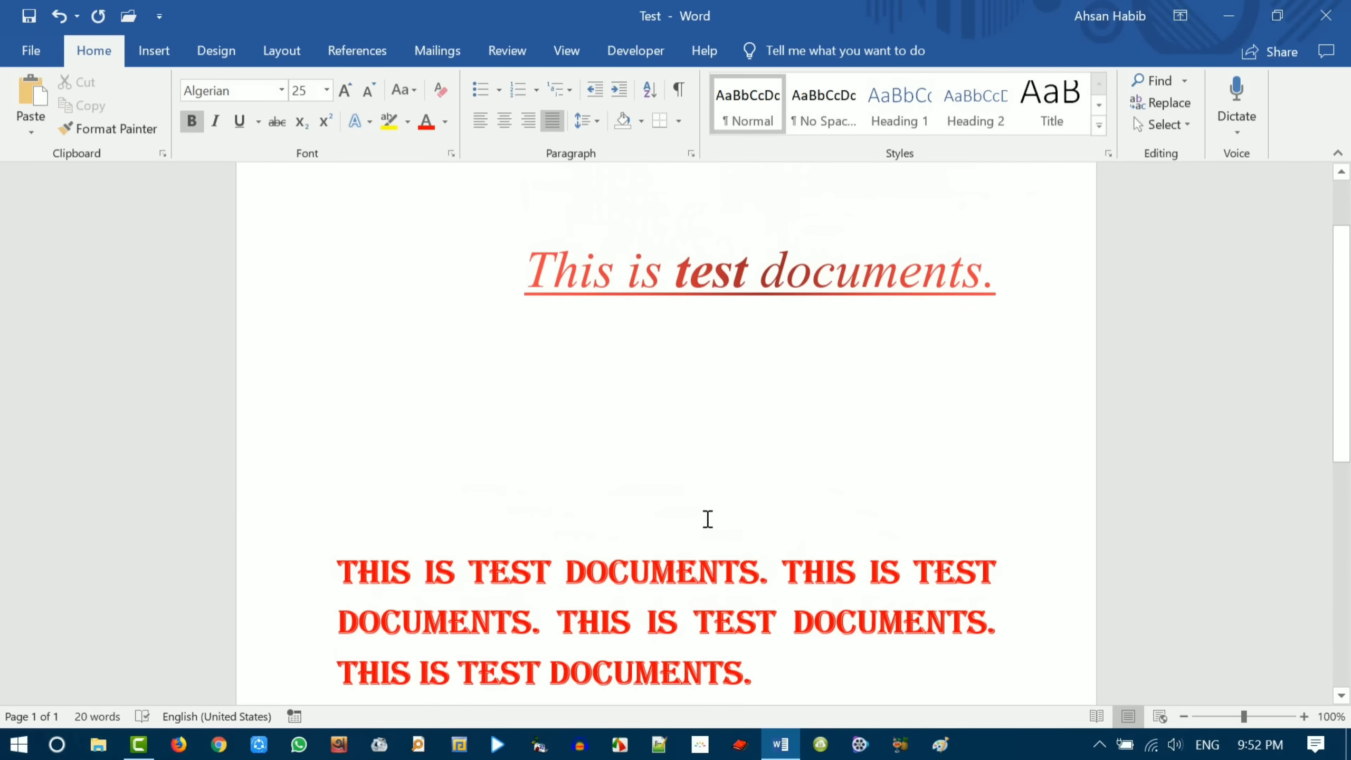
pyautogui.scroll(2, 708, 520)
pyautogui.click(610, 407)
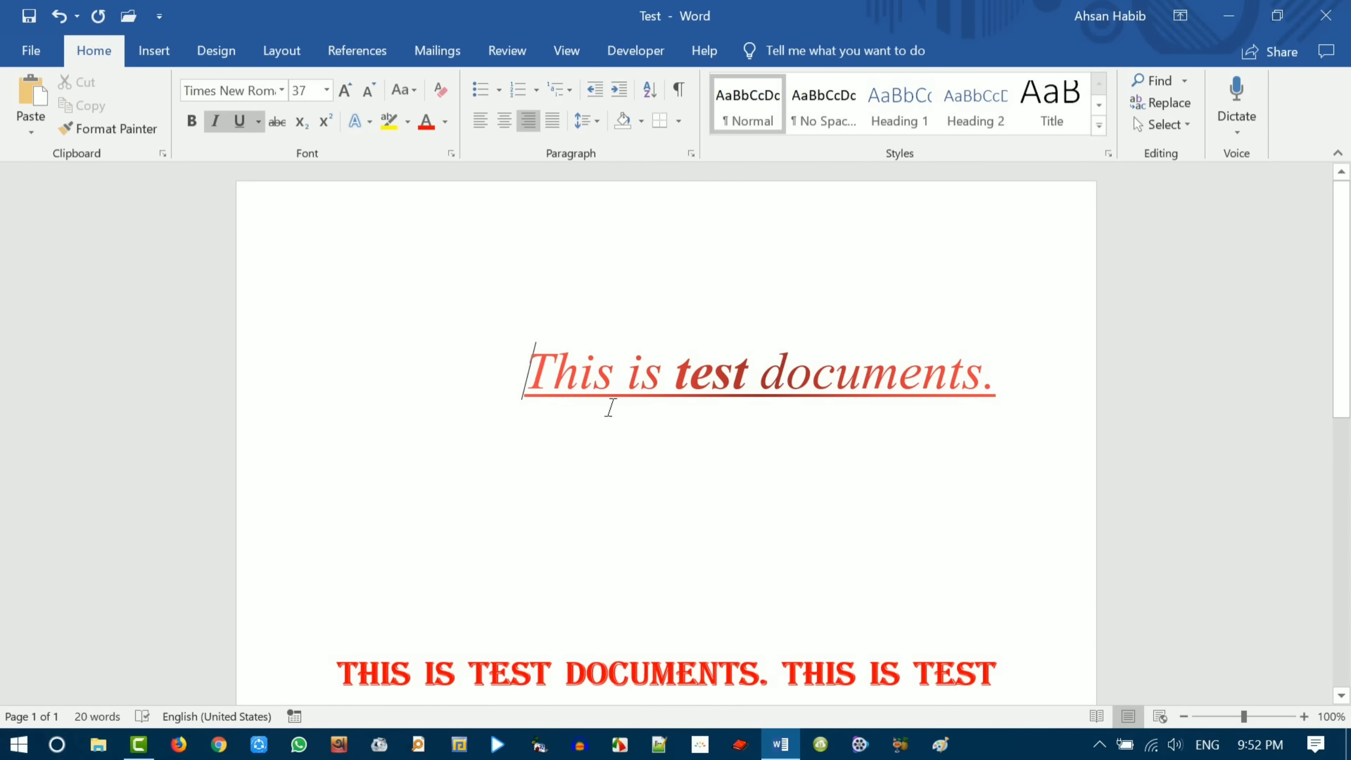
pyautogui.hotkey('ctrl', 'l')
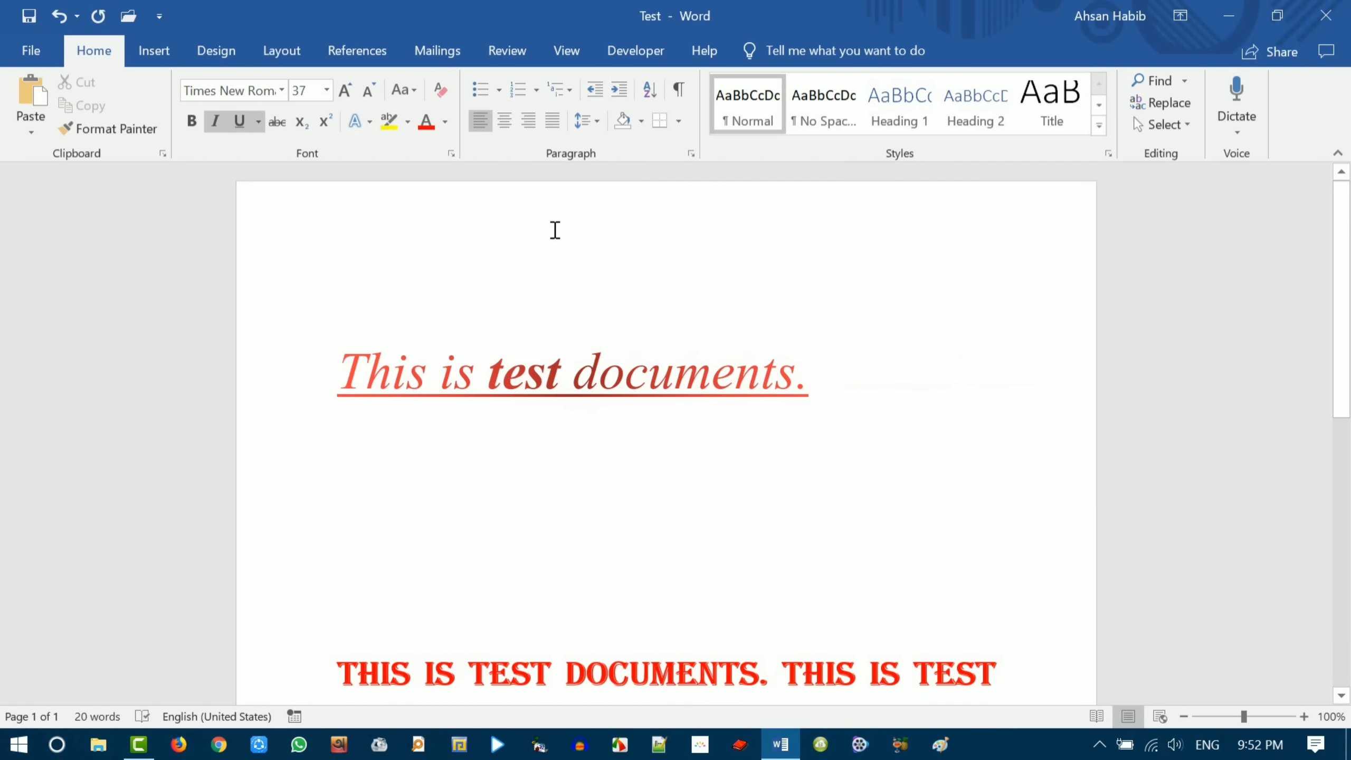
# - Give the first sentence an arrowhead bullet and add the bulleted items "Kdsfj lfjdfle" and "Kdf ldfjk" plus an empty one
pyautogui.click(499, 91)
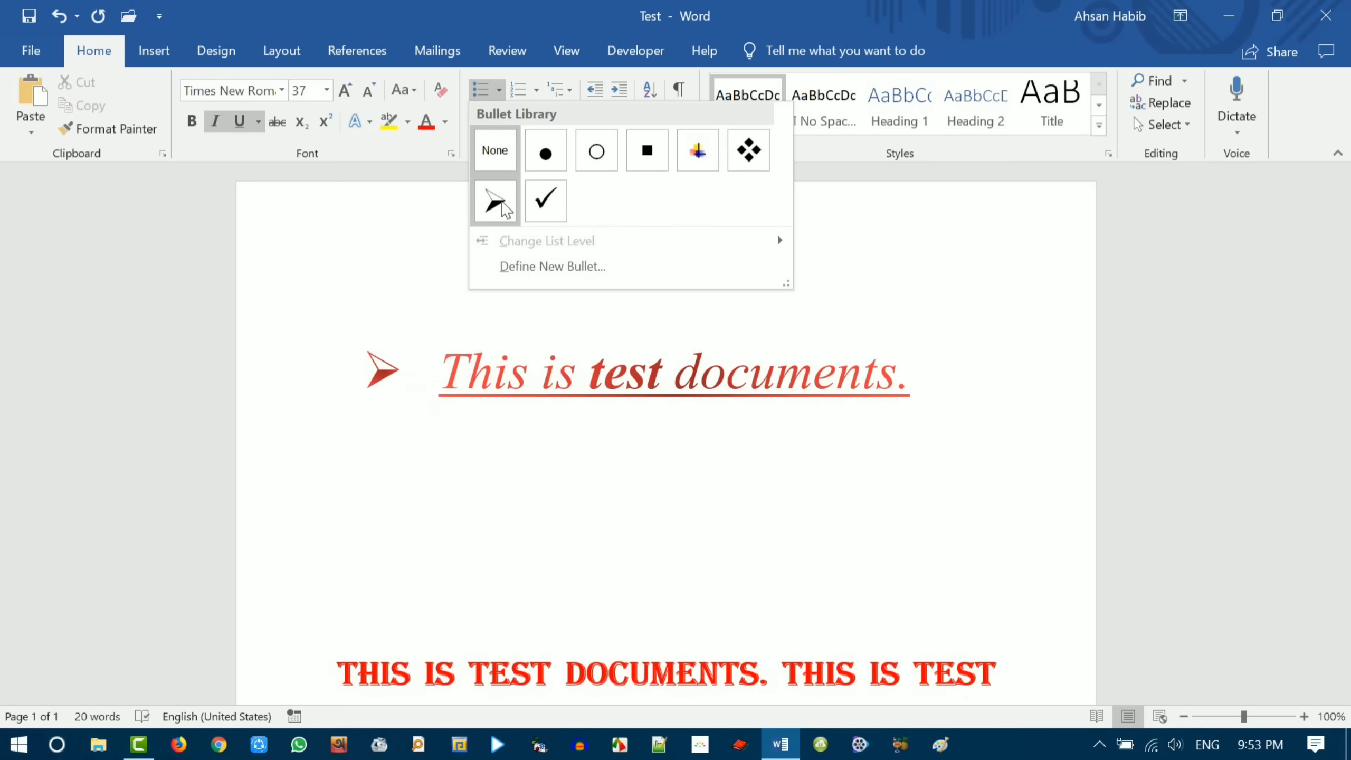
pyautogui.click(500, 204)
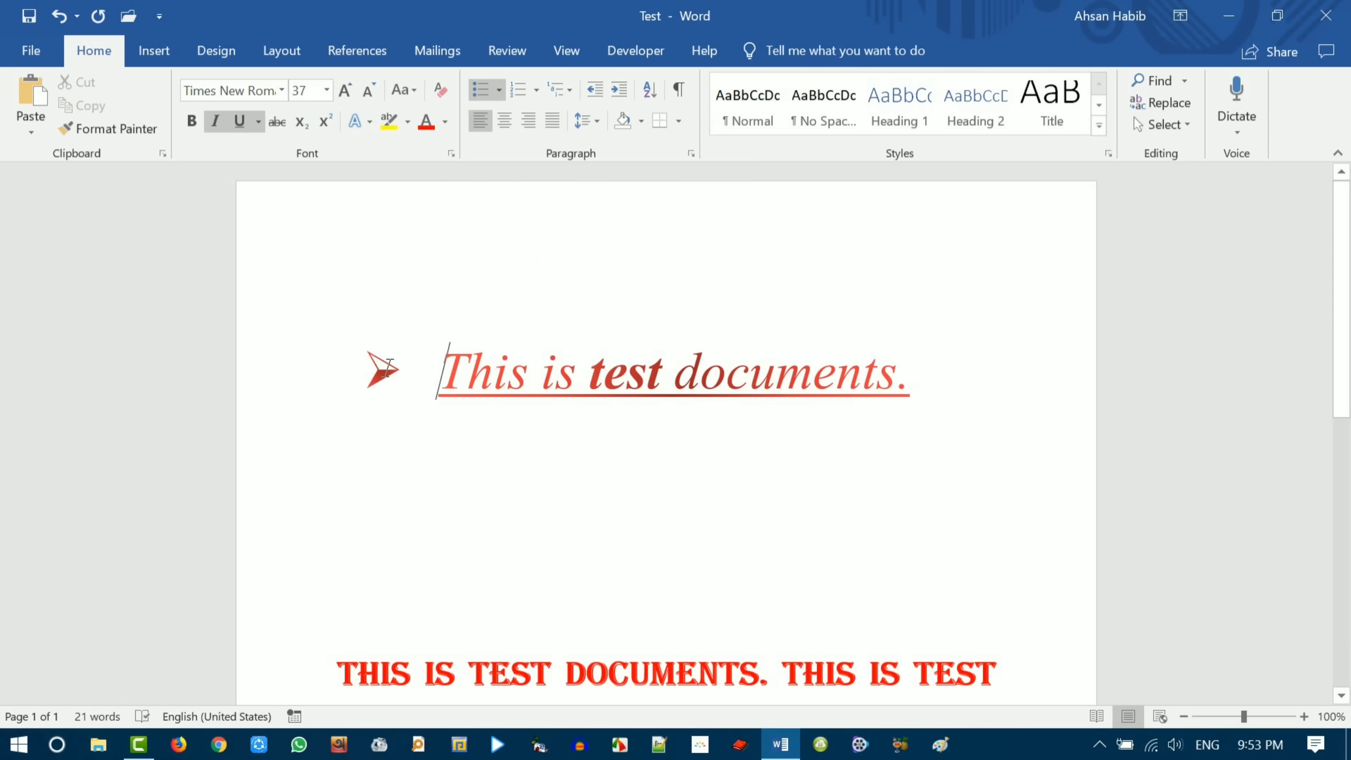
pyautogui.click(993, 385)
pyautogui.press('Return')
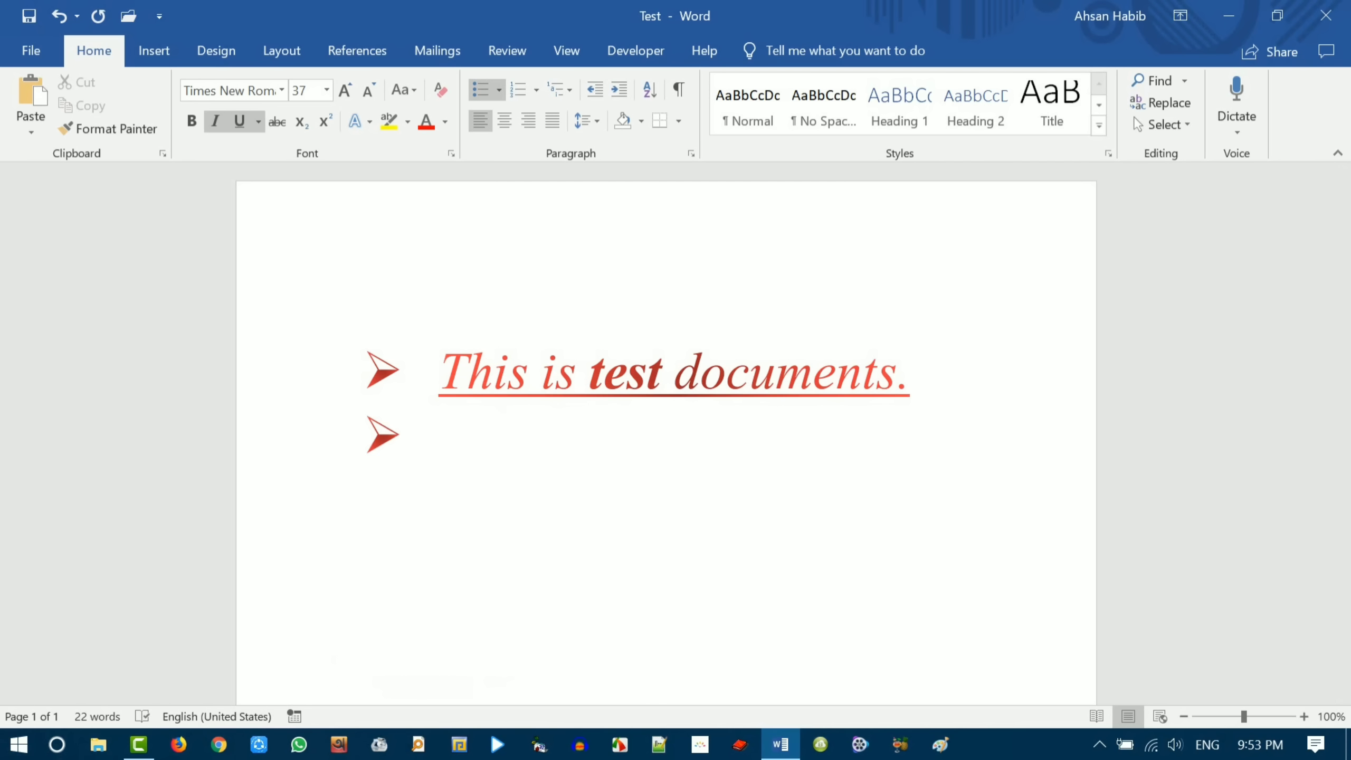
pyautogui.write('Kdsfj lfjdfle')
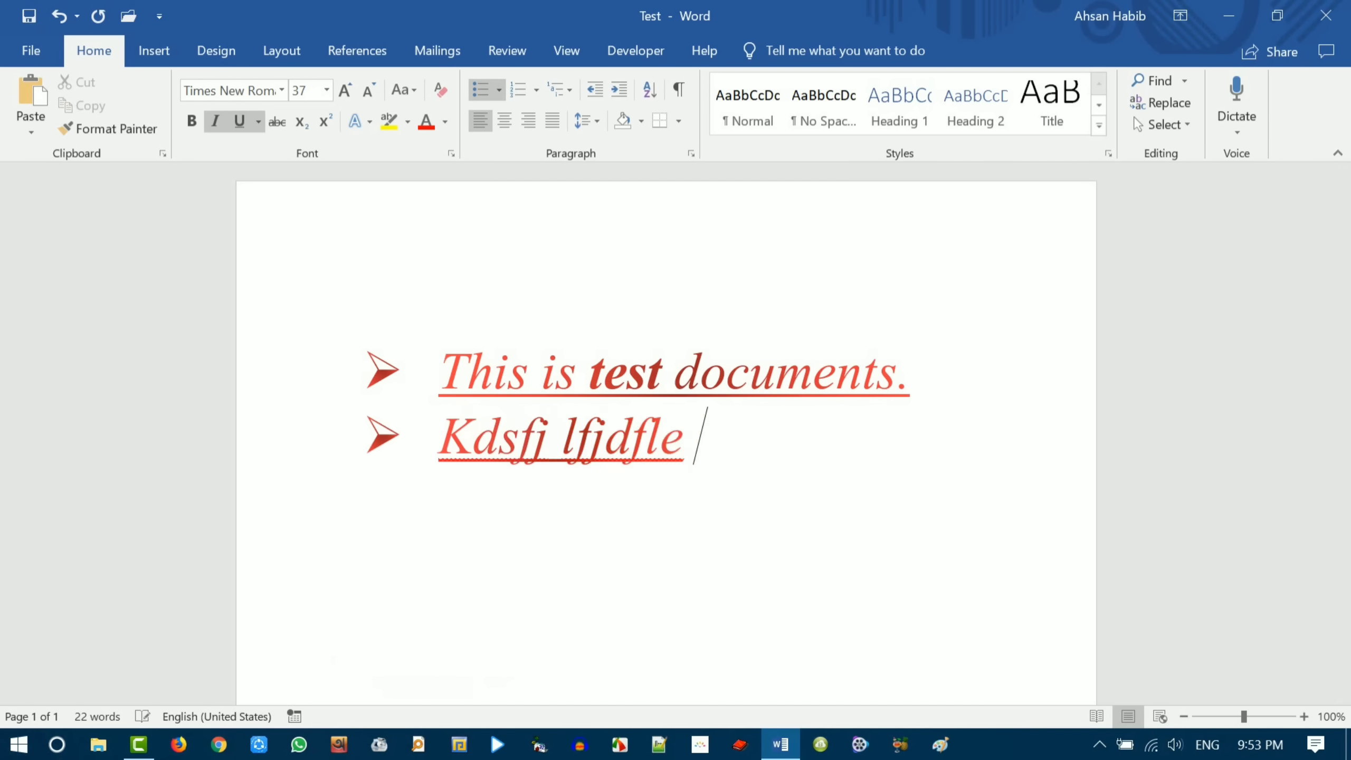
pyautogui.press('Return')
pyautogui.write('Kdf ldfjk')
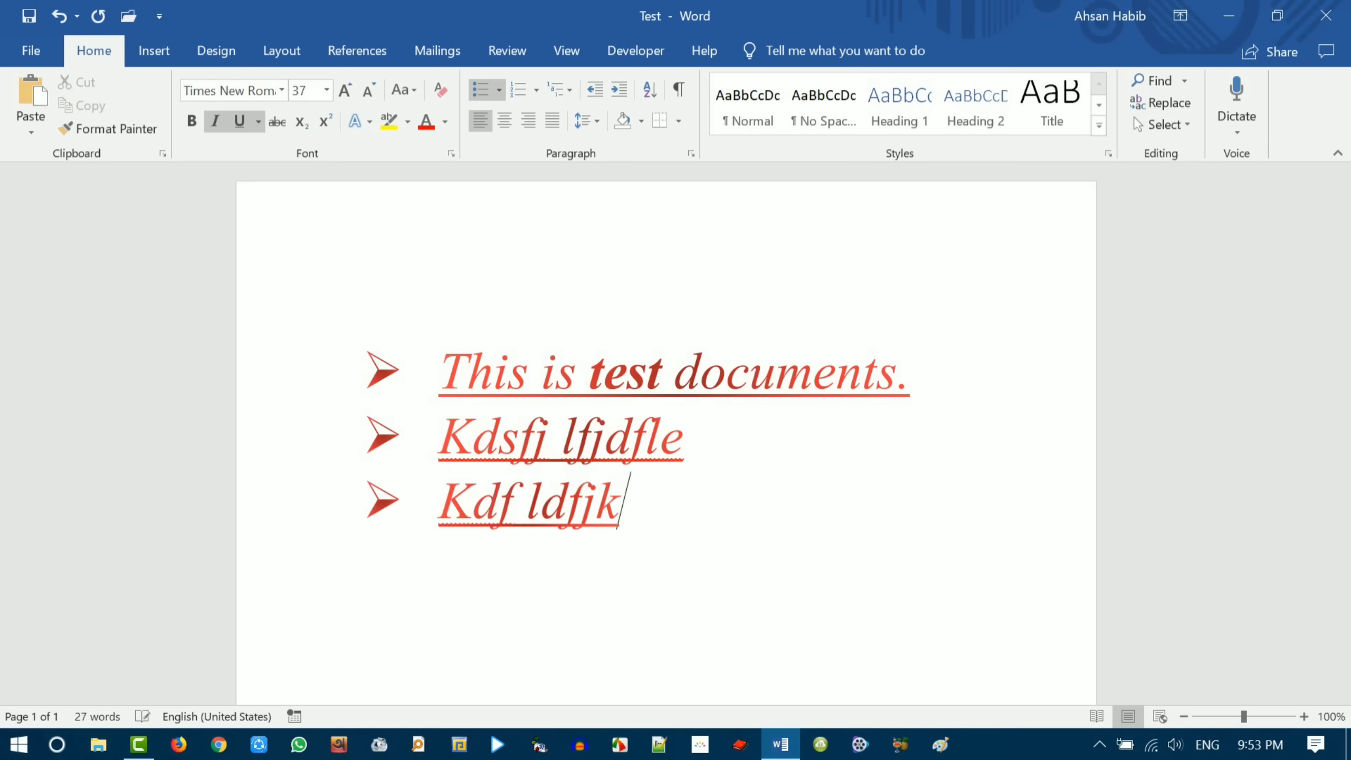
pyautogui.press('Return')
# - Shift the list's bullets further right and change them to 1., 2., 3. numbering
pyautogui.moveTo(368, 563); pyautogui.dragTo(433, 563)
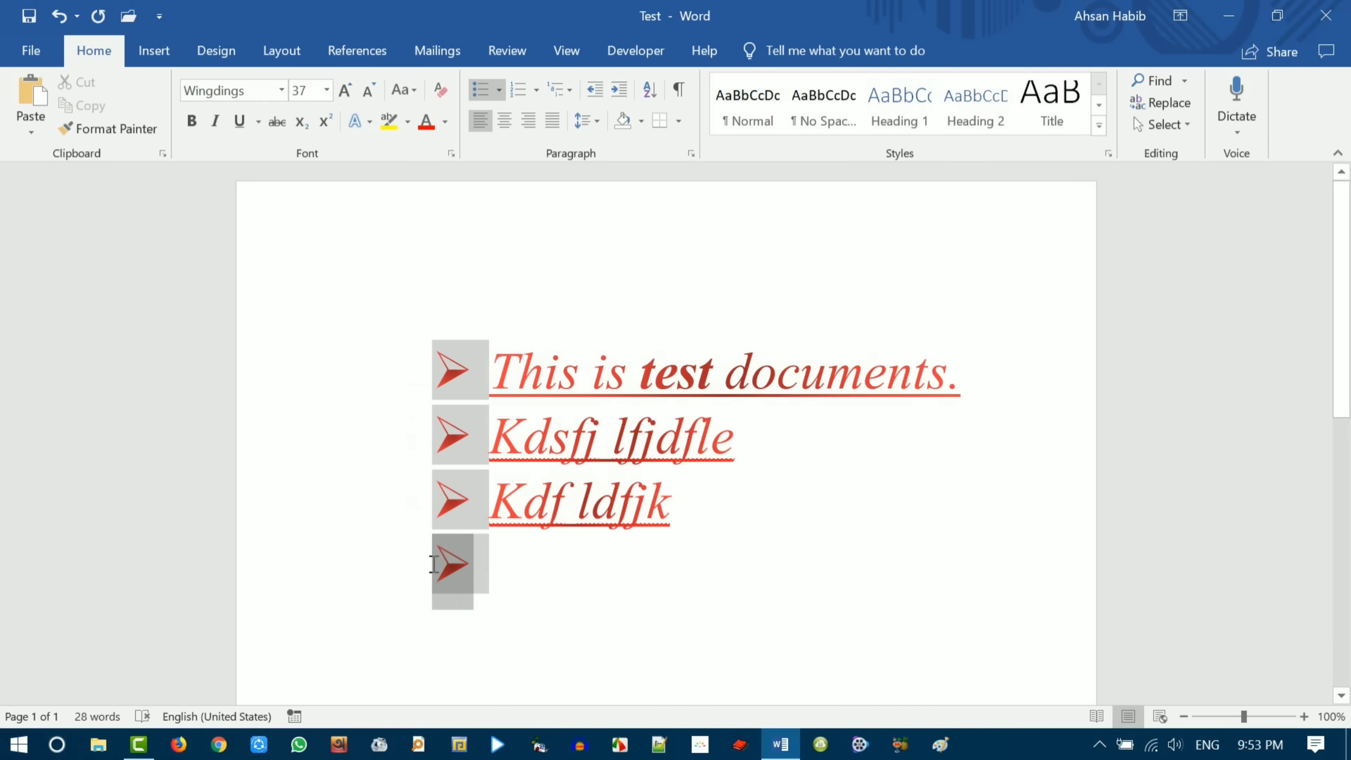
pyautogui.click(537, 91)
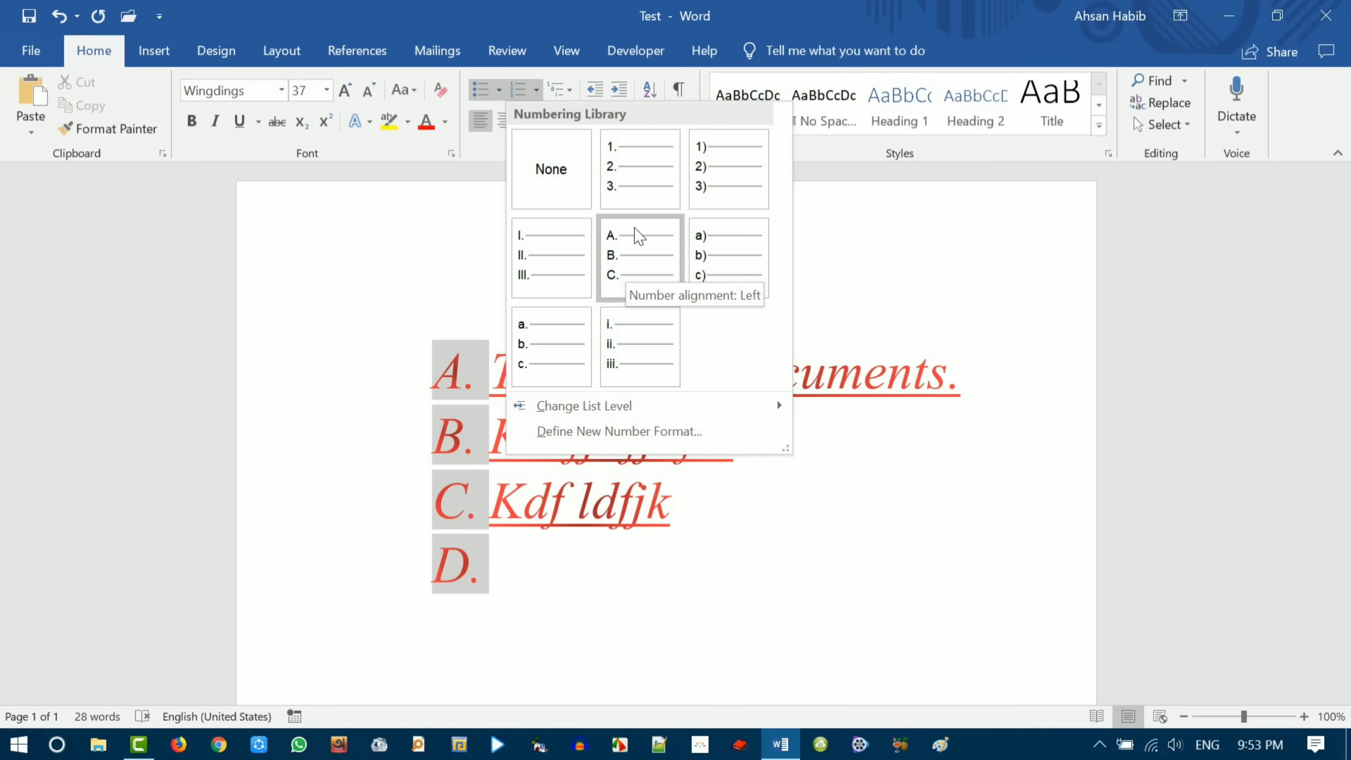
pyautogui.click(630, 186)
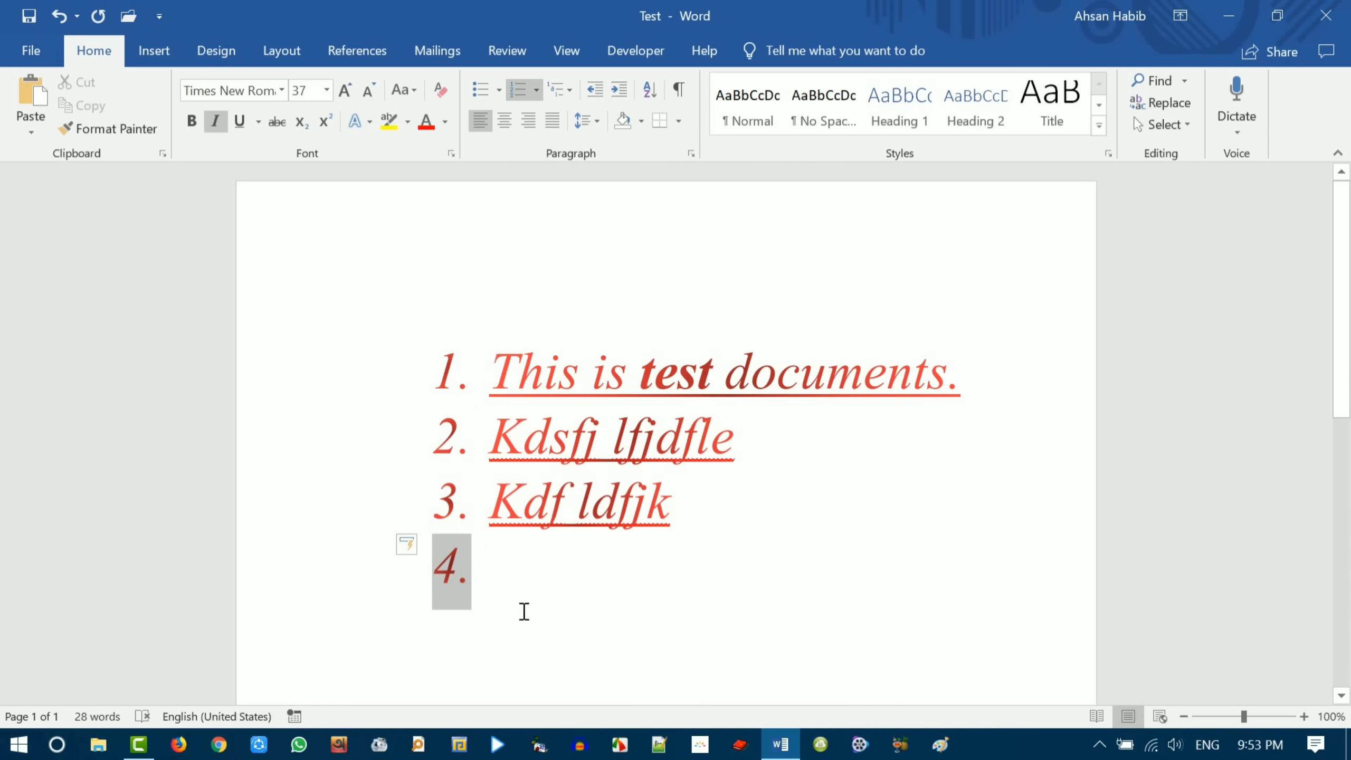
pyautogui.click(506, 577)
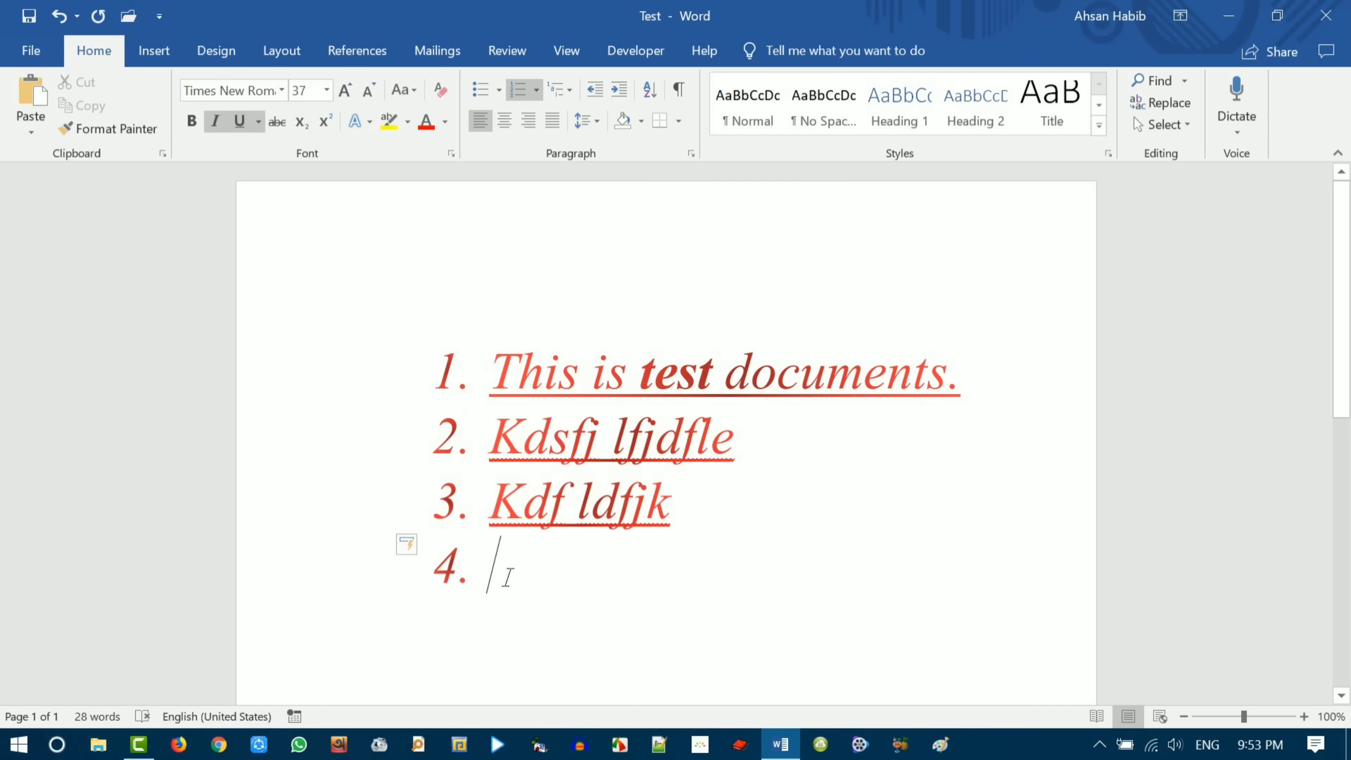
# - Shade the third list item, "Kdf ldfjk", with a light orange theme colour
pyautogui.tripleClick(815, 477)
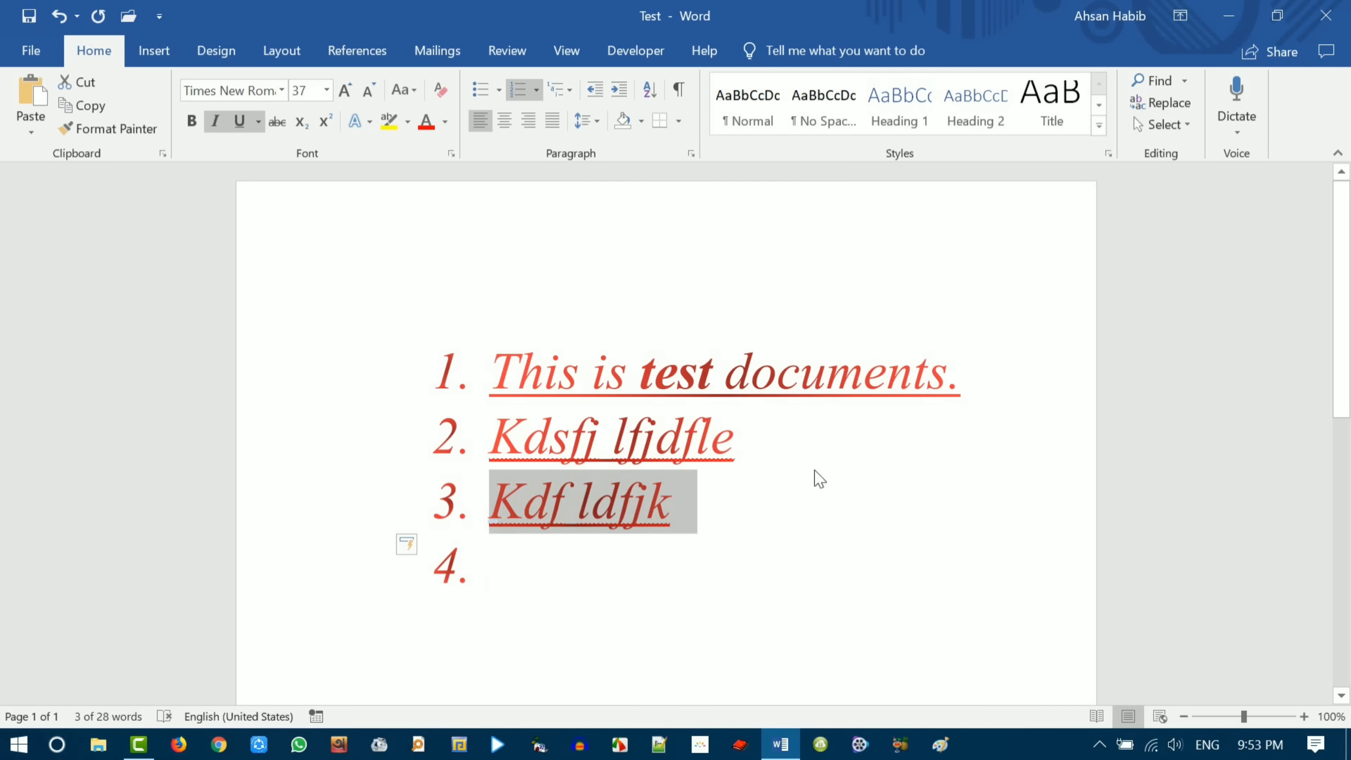
pyautogui.click(641, 122)
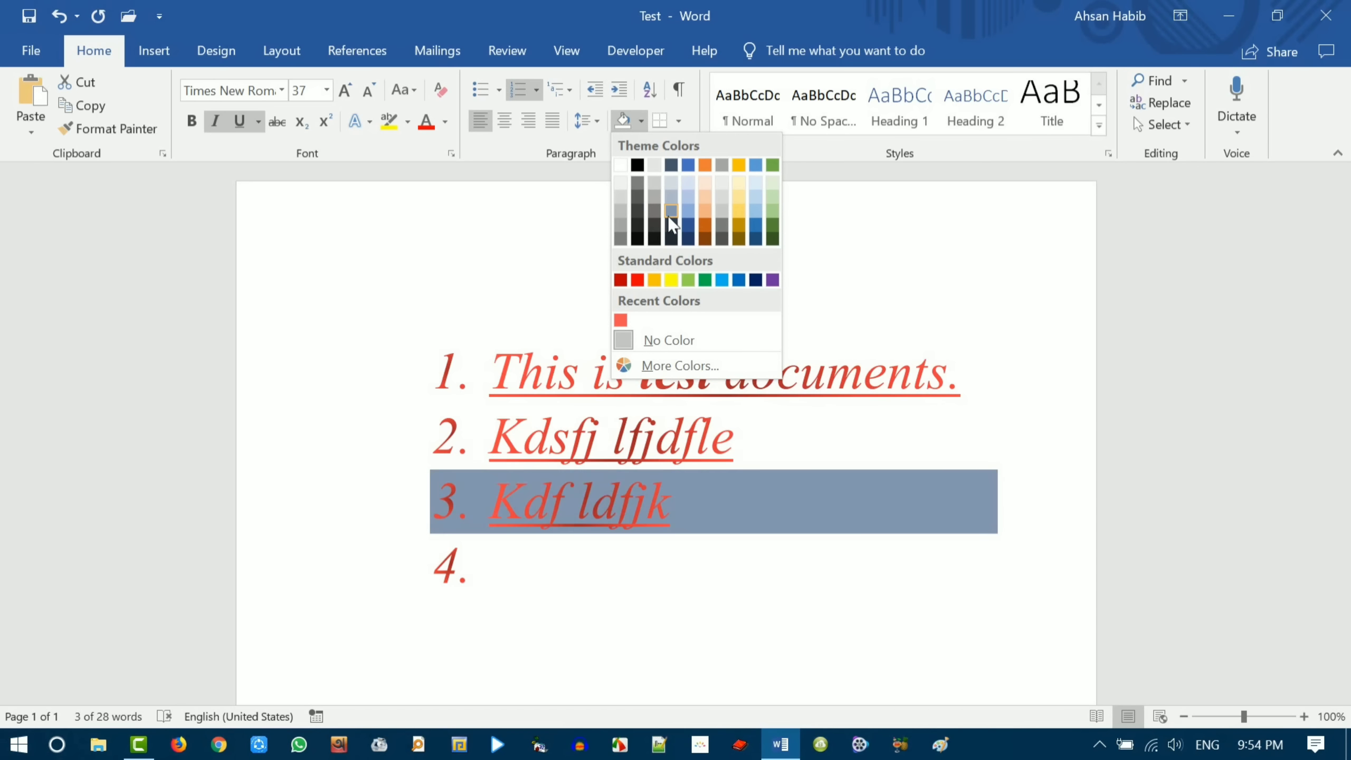
pyautogui.click(705, 208)
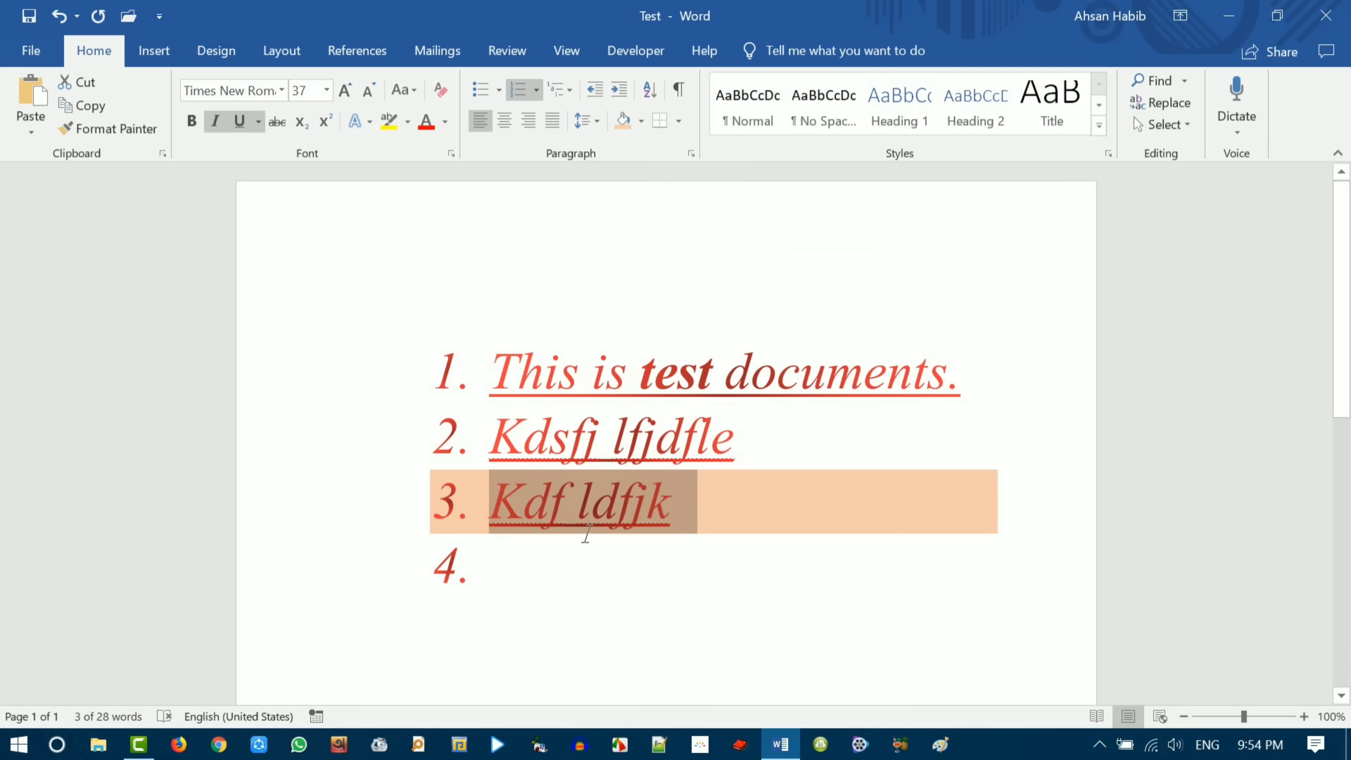
pyautogui.press('Right')
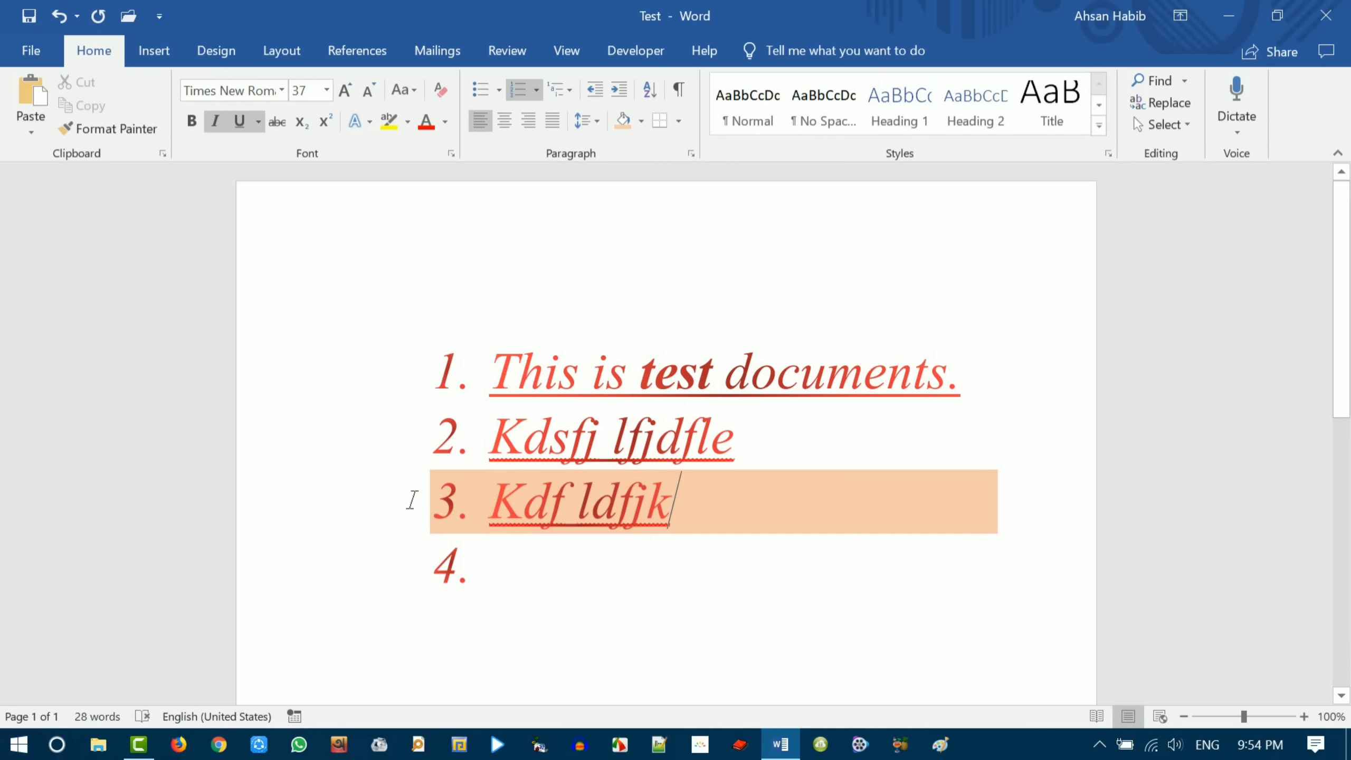
# - Apply All Borders to the shaded third list item
pyautogui.click(347, 515)
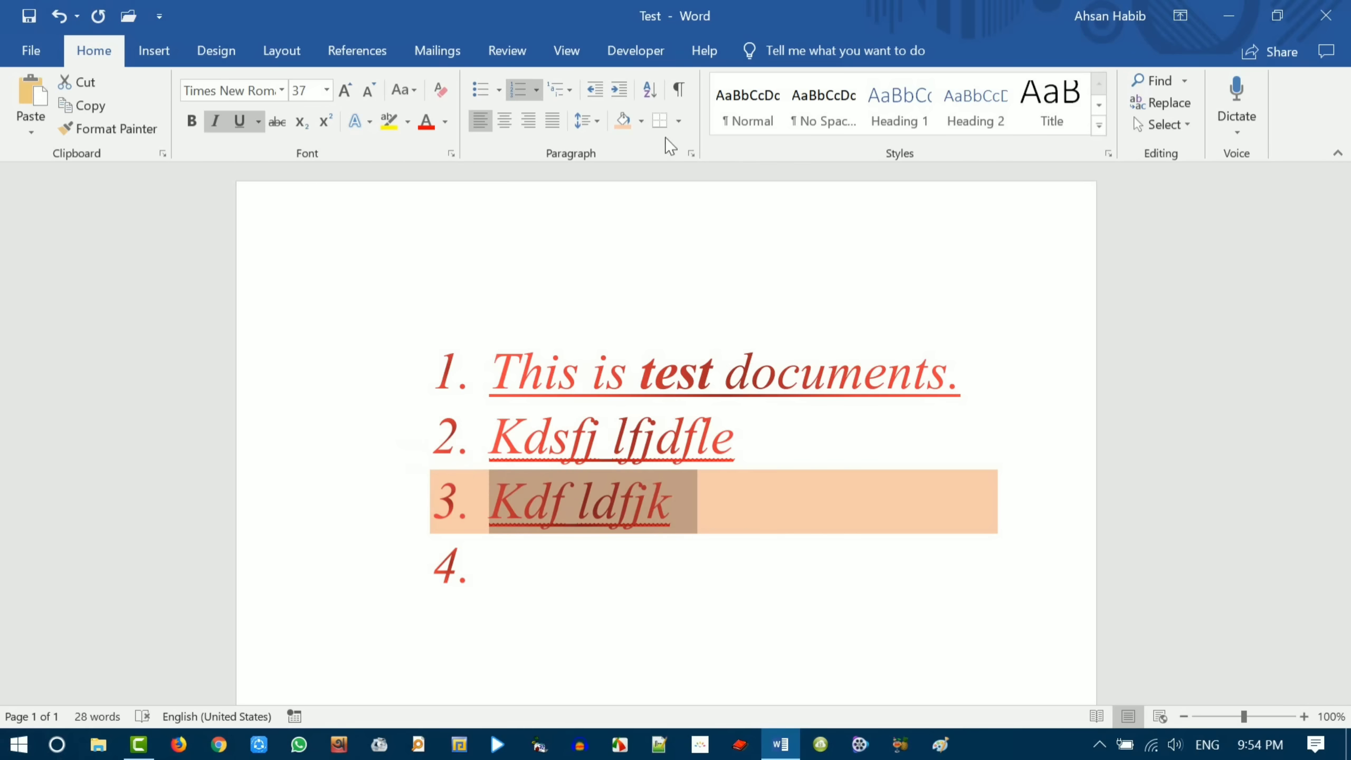
pyautogui.click(679, 122)
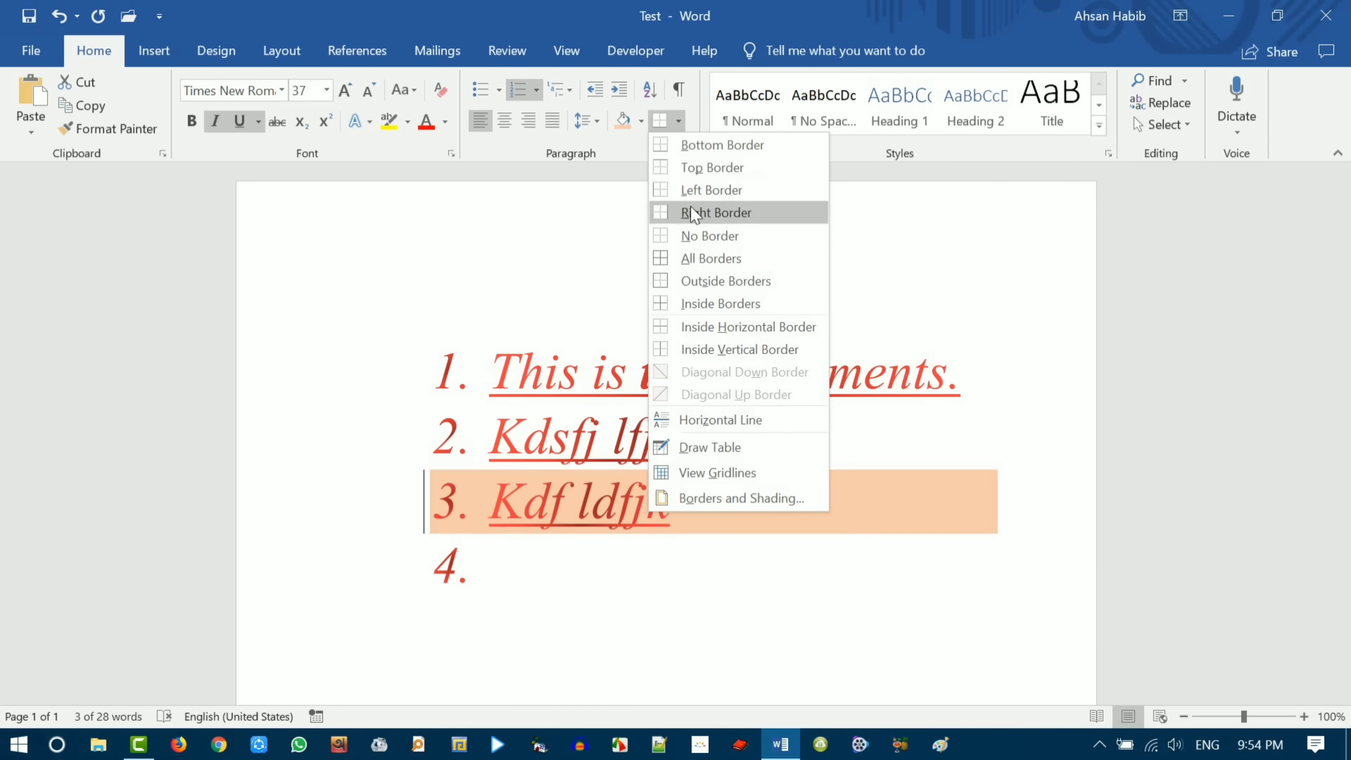
pyautogui.click(686, 259)
pyautogui.click(759, 515)
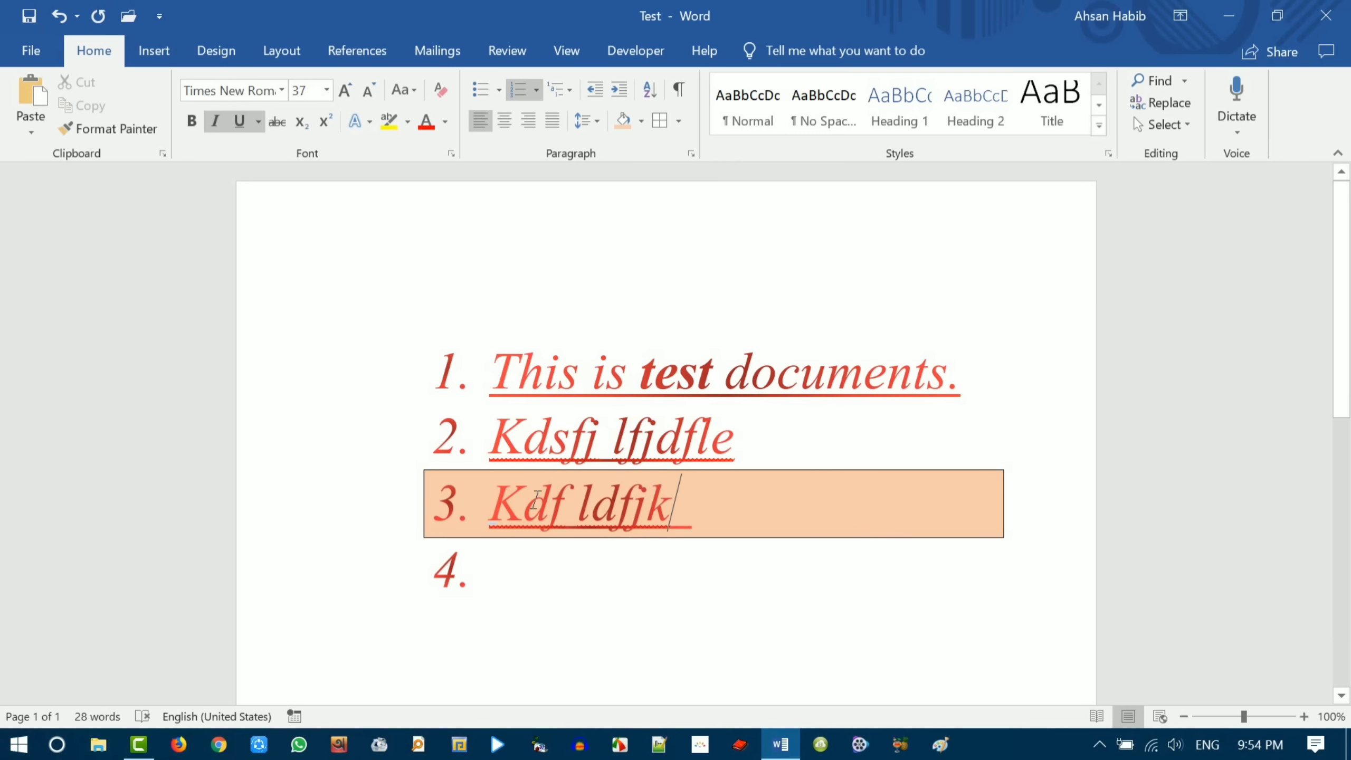
# - Continue the bordered list after the third item with "Kjasdfklj f", "Jflkdsjf a" and an empty item
pyautogui.click(680, 506)
pyautogui.press('Return')
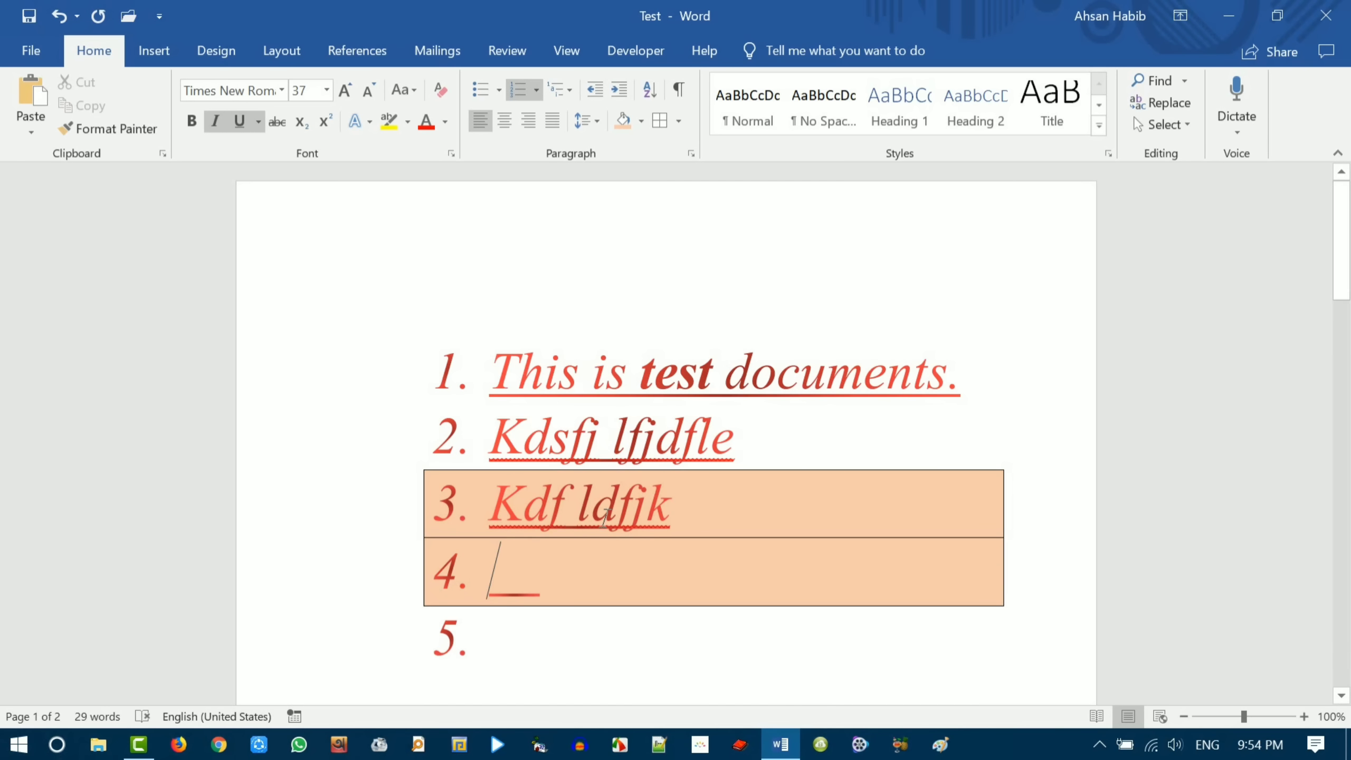
pyautogui.scroll(-2, 605, 517)
pyautogui.write('Kjasdfklj f')
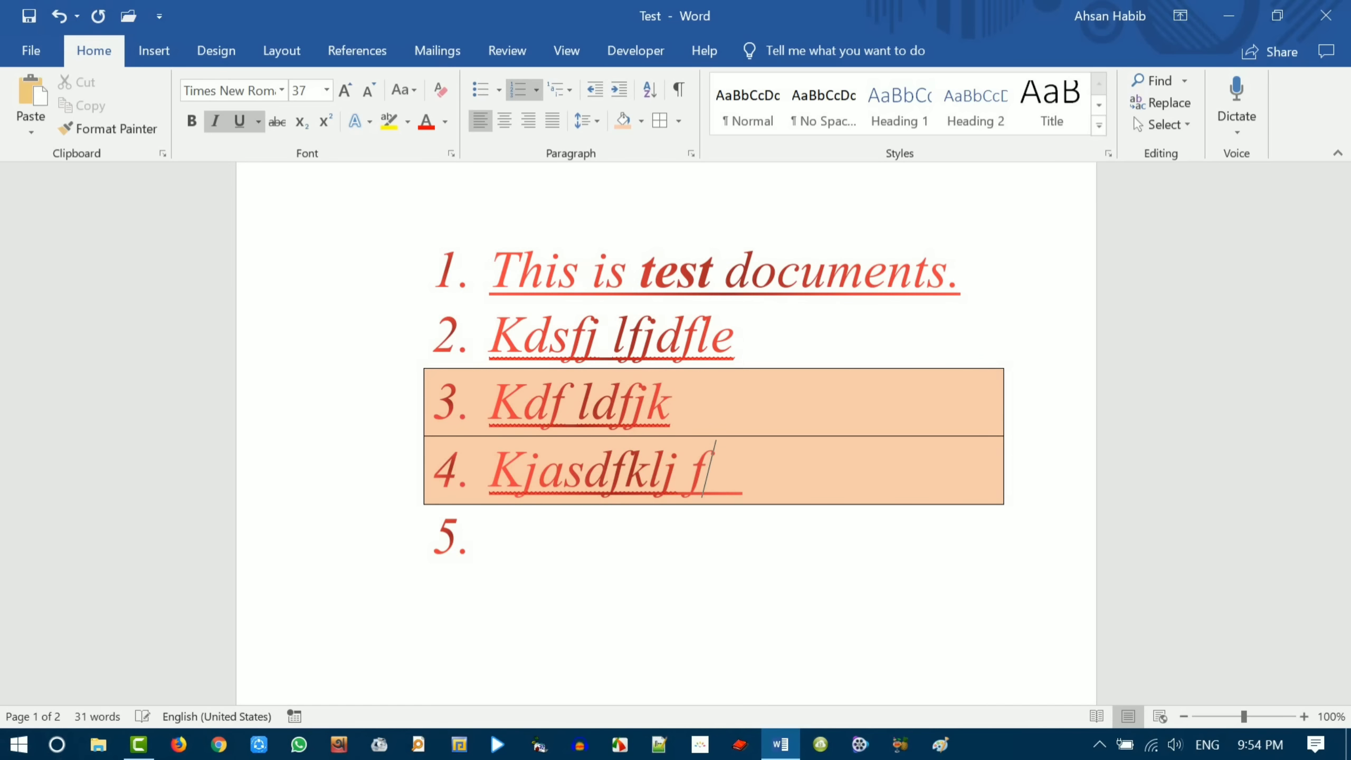
pyautogui.press('Return')
pyautogui.write('Jflkdsjf a')
pyautogui.press('Return')
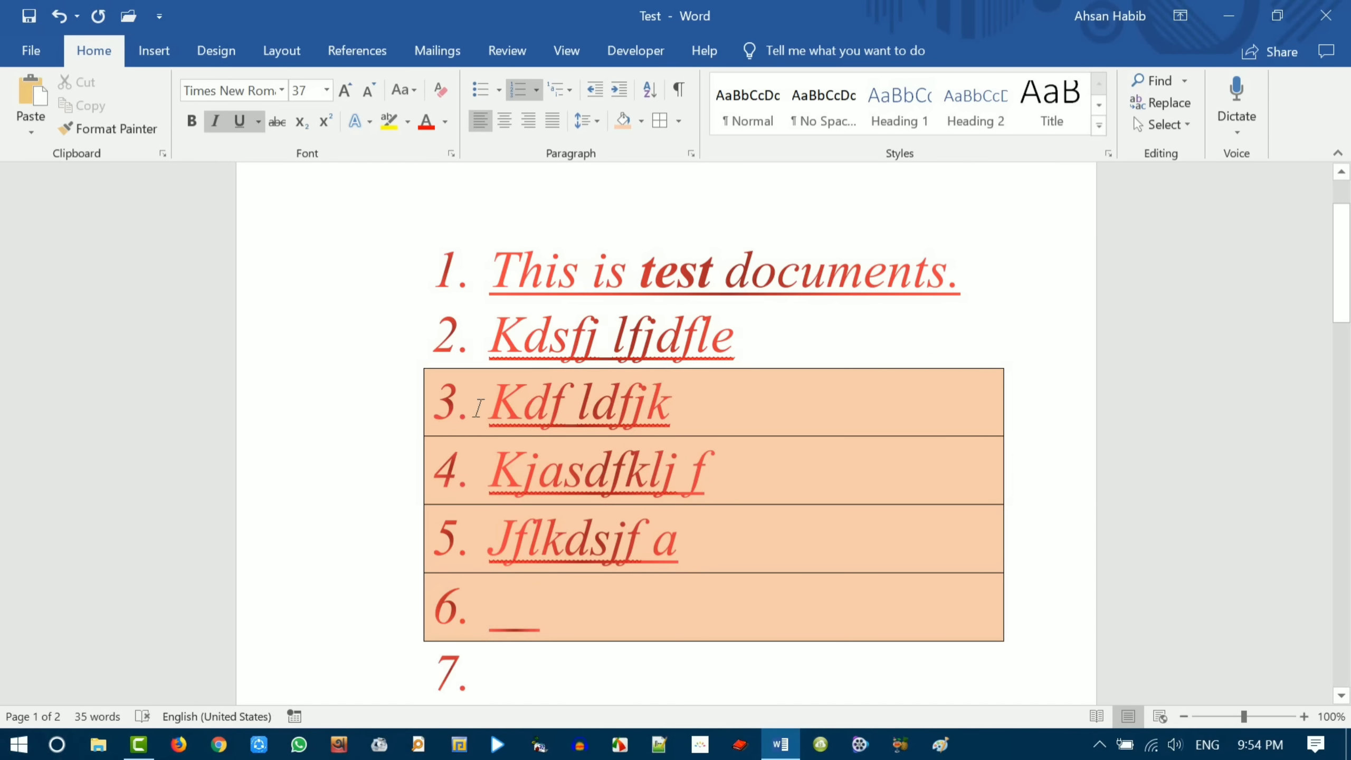
# - Apply the Intense Reference style to the first list item, "This is test documents."
pyautogui.scroll(2, 630, 431)
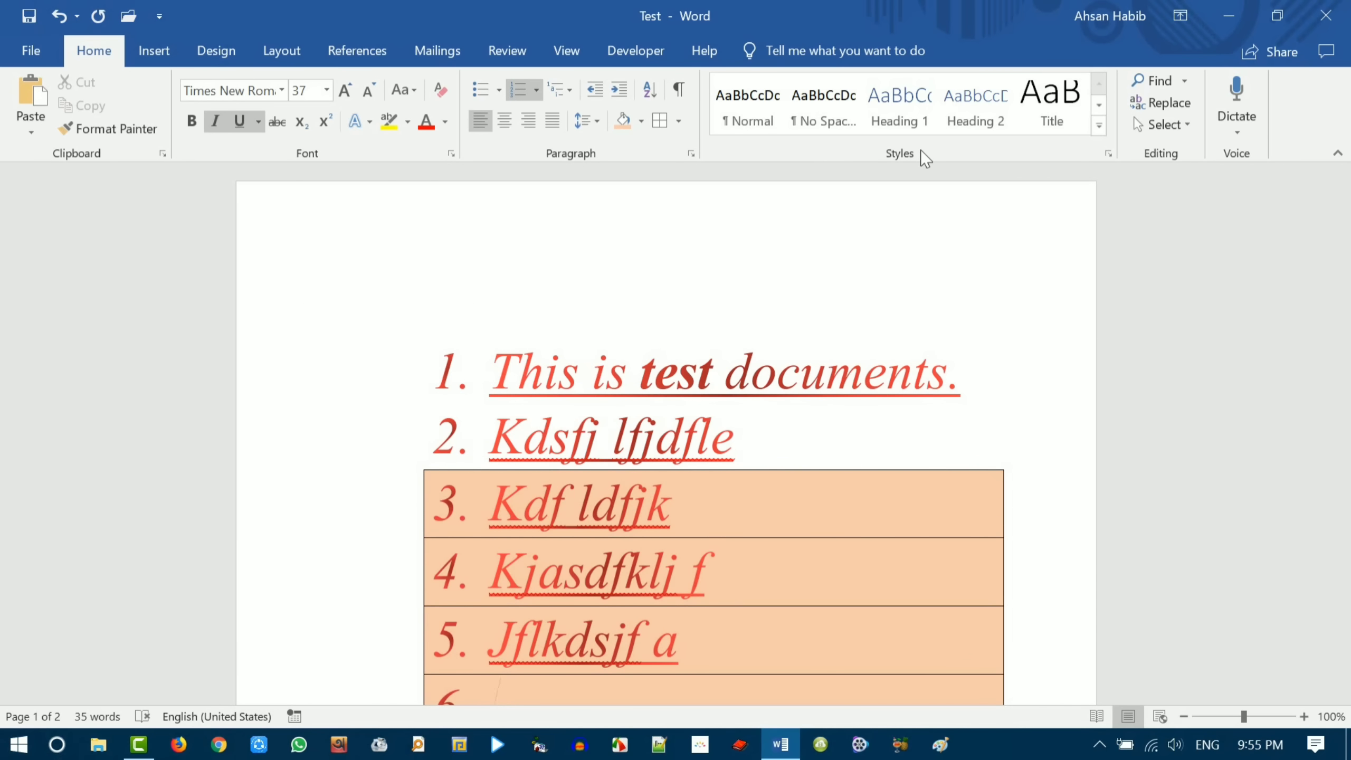
pyautogui.click(362, 372)
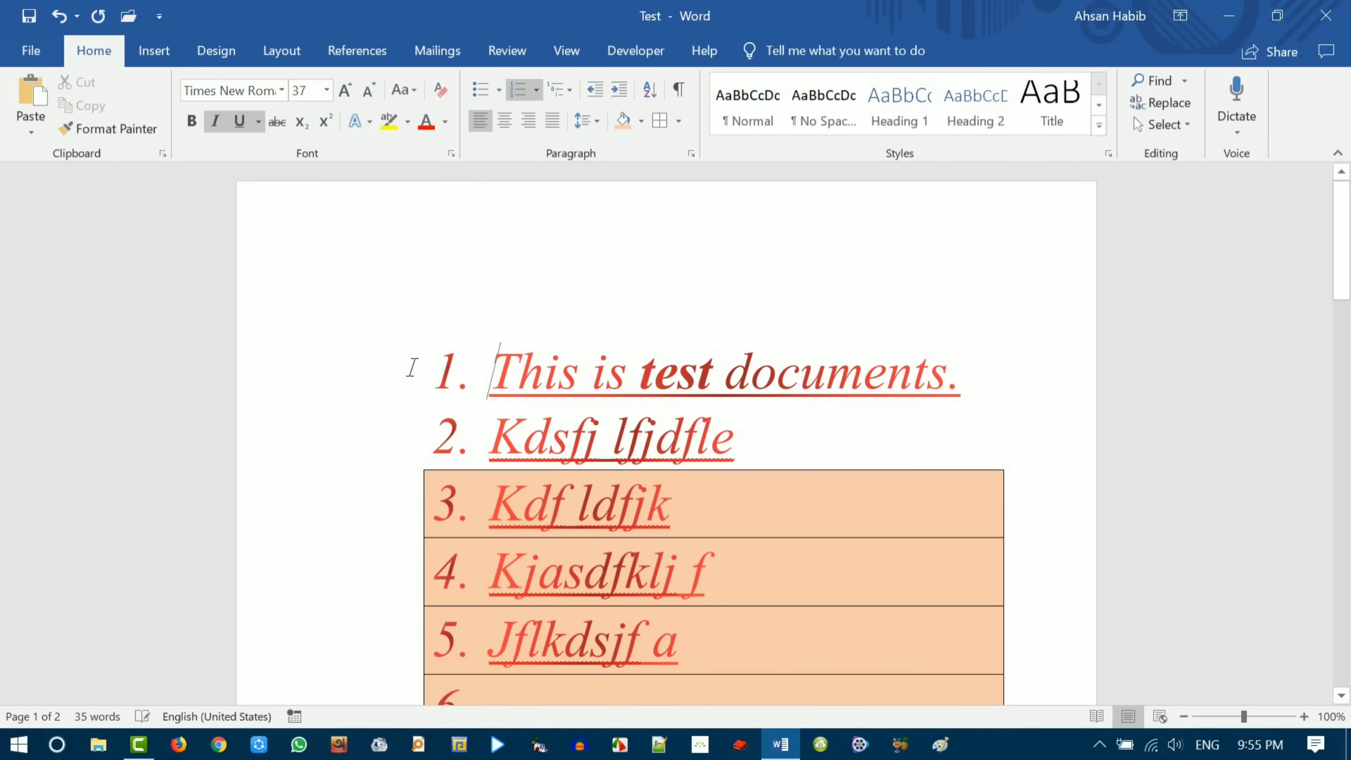
pyautogui.moveTo(412, 368); pyautogui.dragTo(1002, 370)
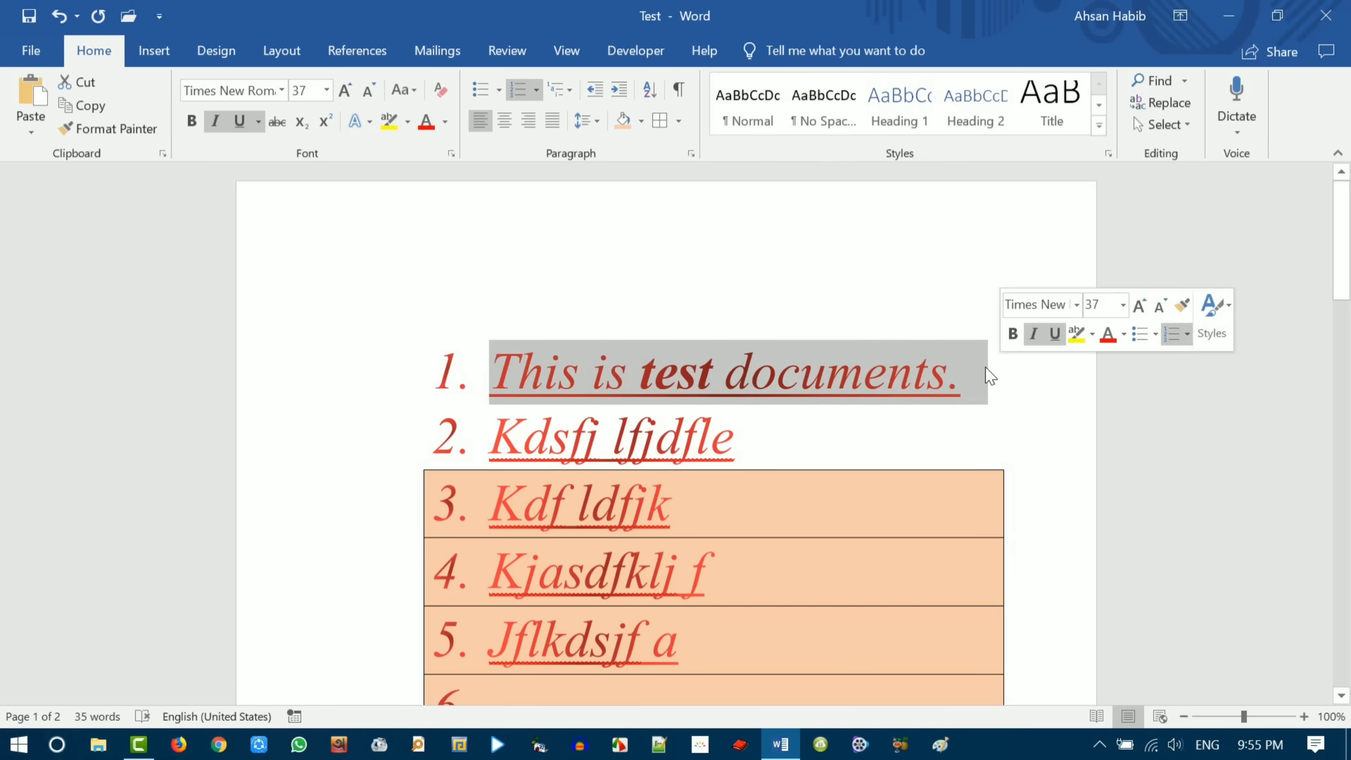
pyautogui.click(822, 128)
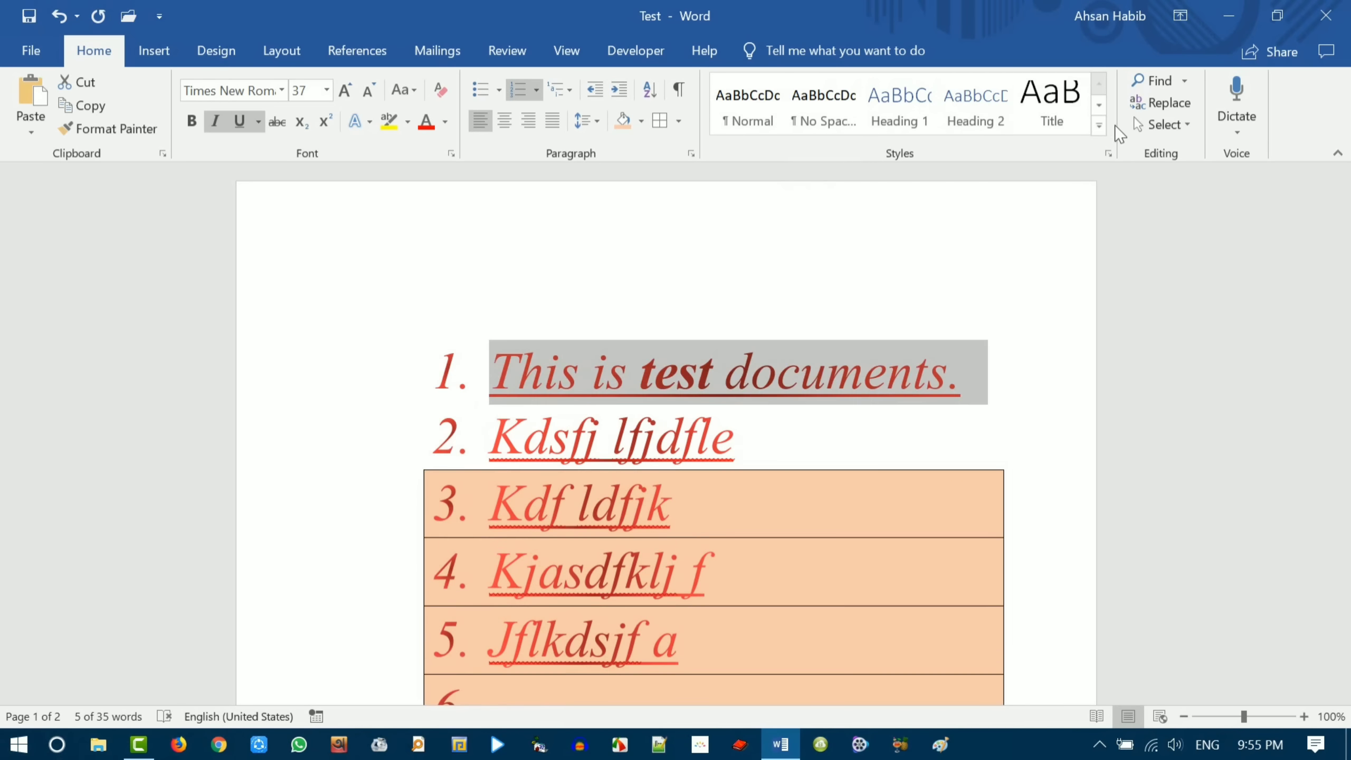
pyautogui.click(1099, 128)
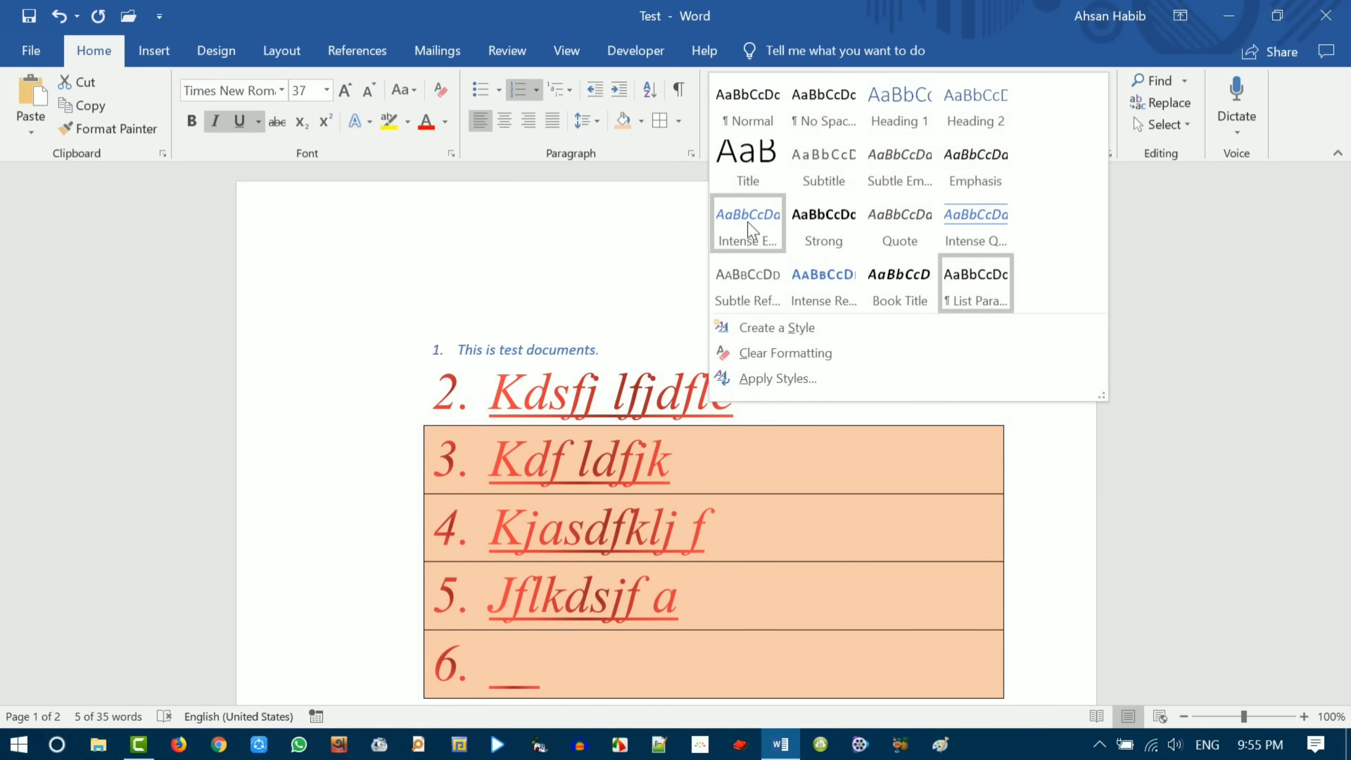
pyautogui.click(831, 288)
pyautogui.click(627, 358)
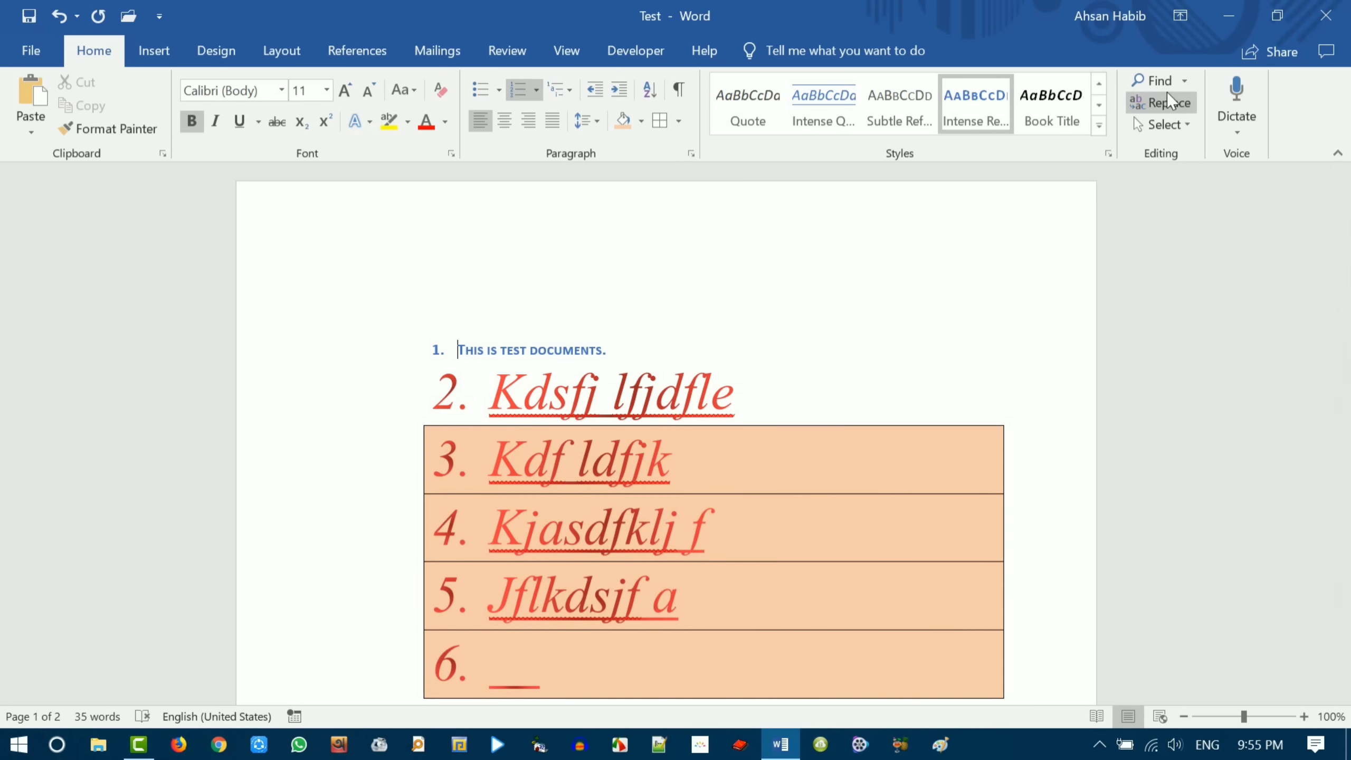
pyautogui.click(1184, 83)
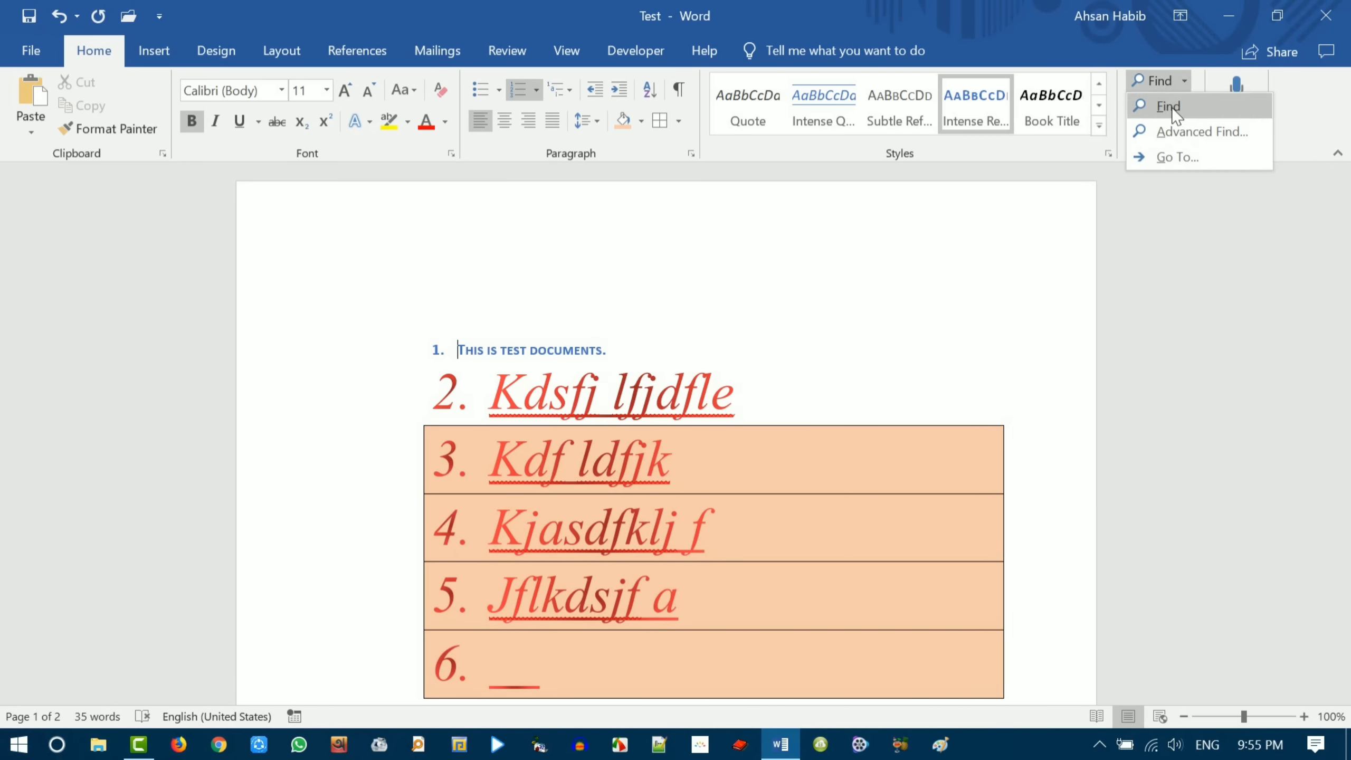
pyautogui.click(992, 308)
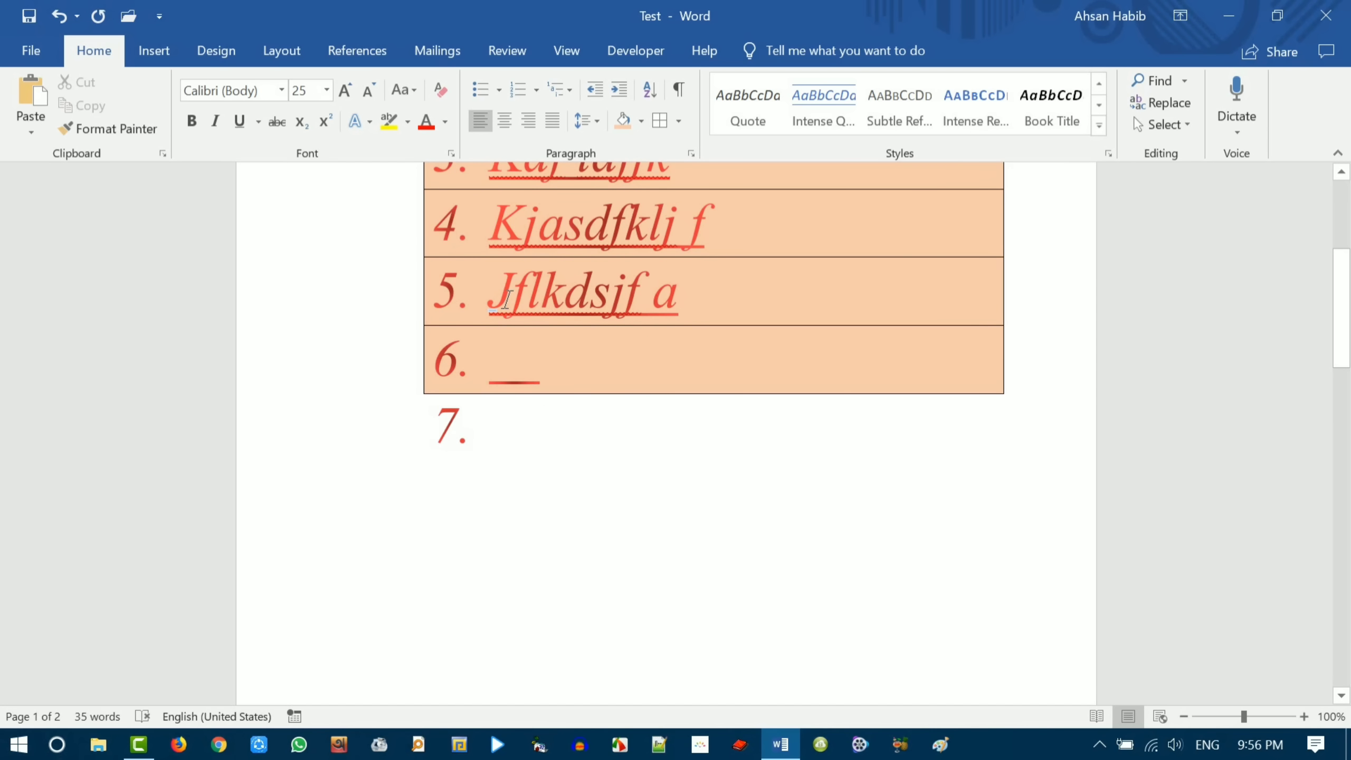
# - Insert a blank page after the numbered list
pyautogui.click(154, 52)
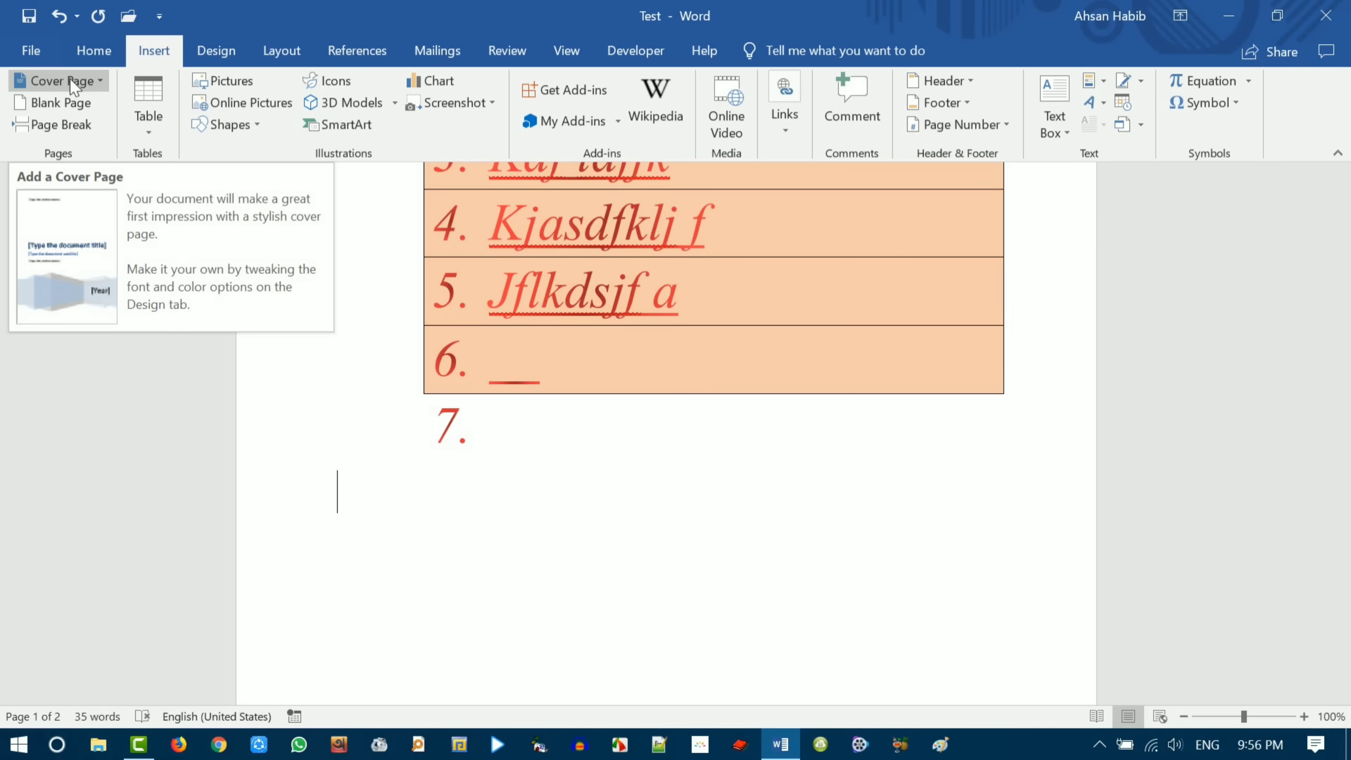
pyautogui.click(64, 105)
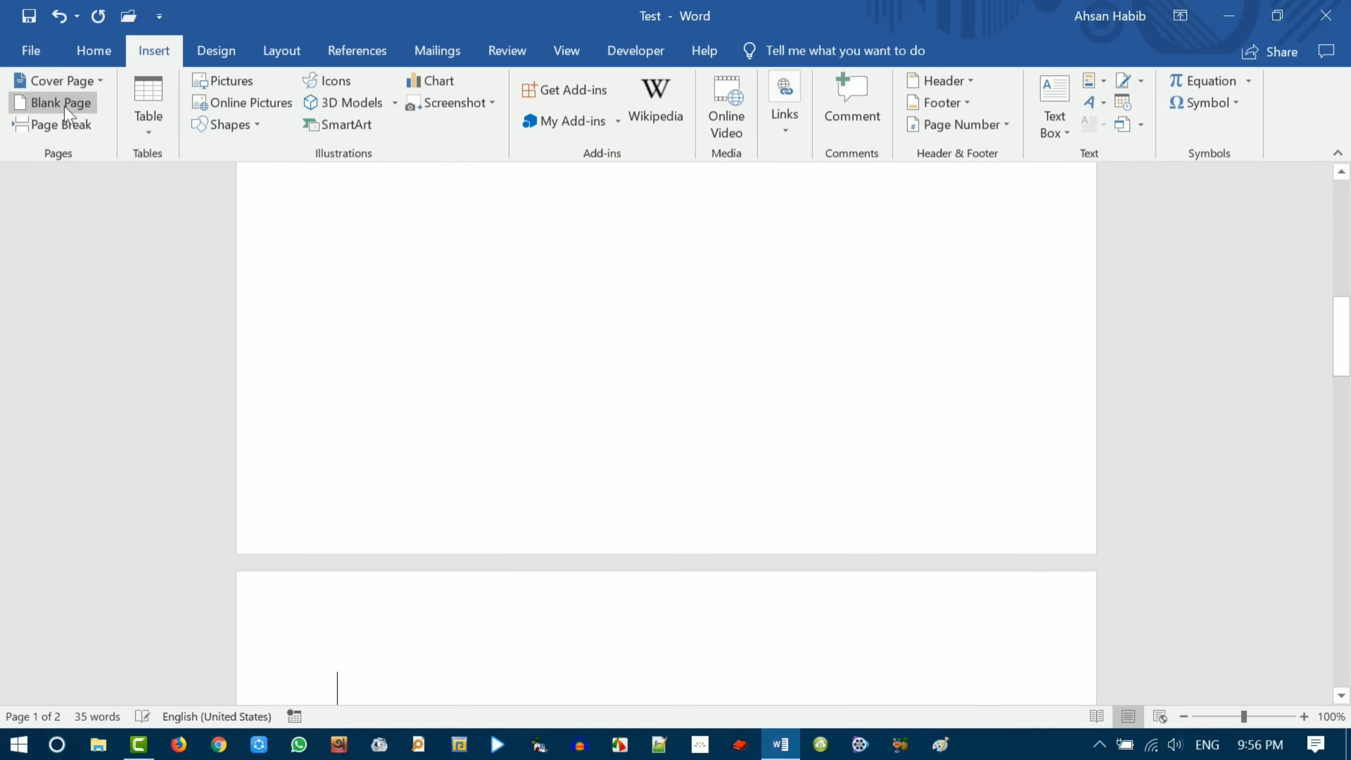
pyautogui.scroll(-3, 583, 408)
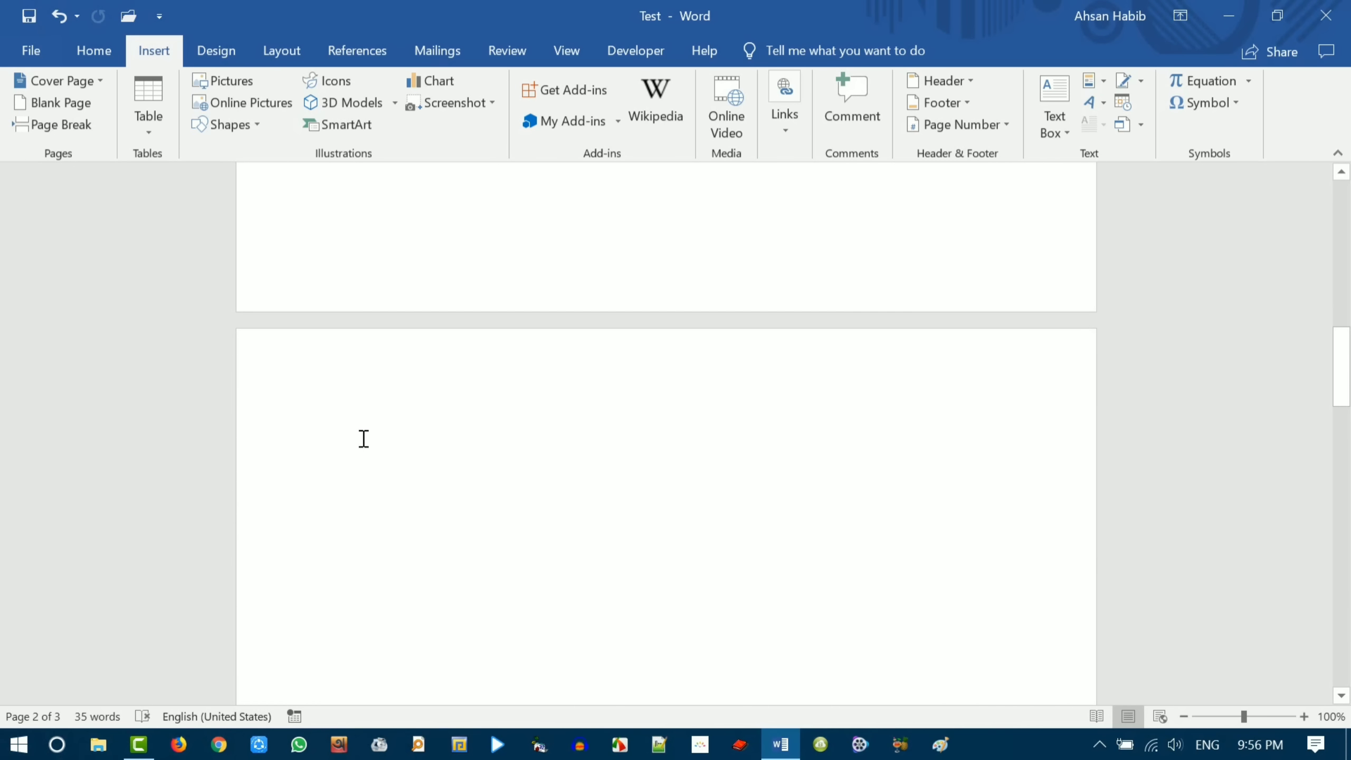
pyautogui.scroll(2, 474, 485)
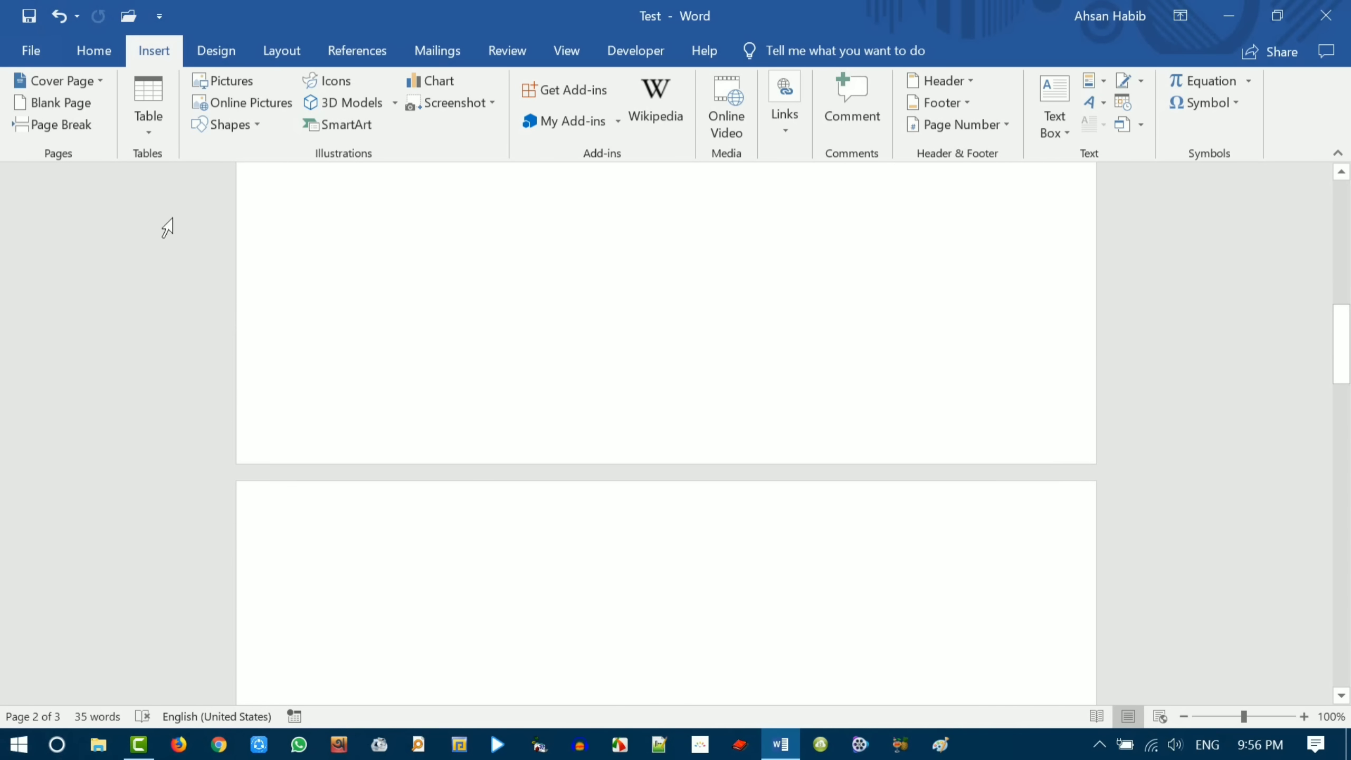
# - Insert a page break at the current cursor position and check the added page
pyautogui.click(49, 127)
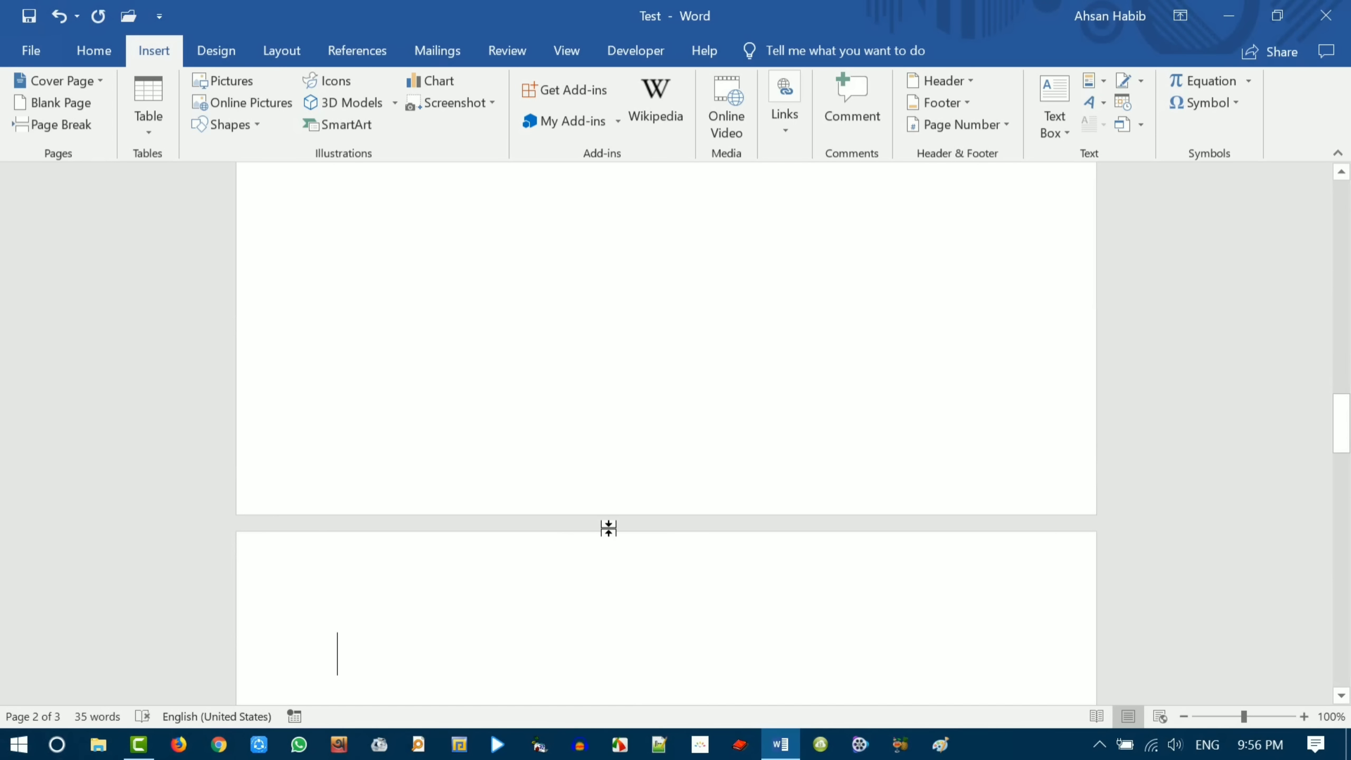
pyautogui.scroll(-5, 558, 408)
pyautogui.scroll(10, 558, 408)
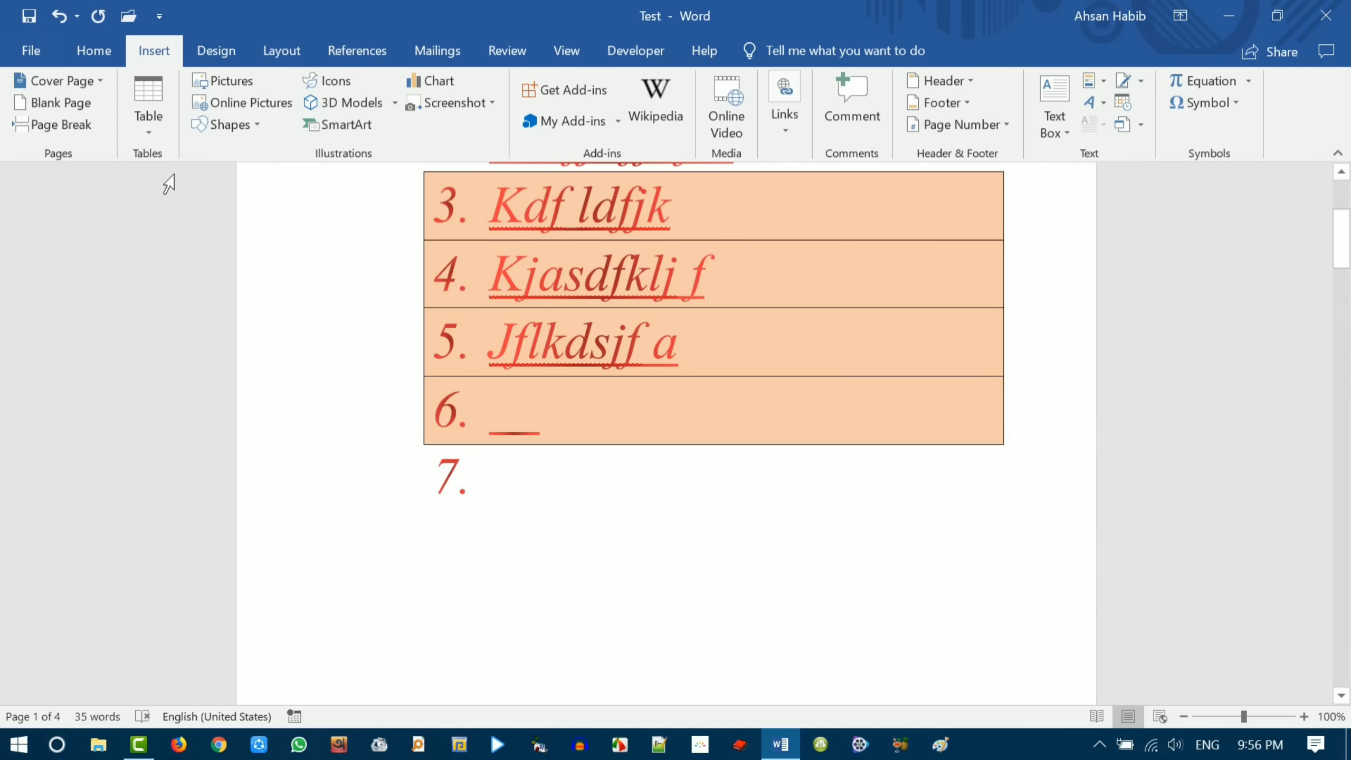
# - Insert a table with five columns and two rows below the numbered list
pyautogui.click(150, 134)
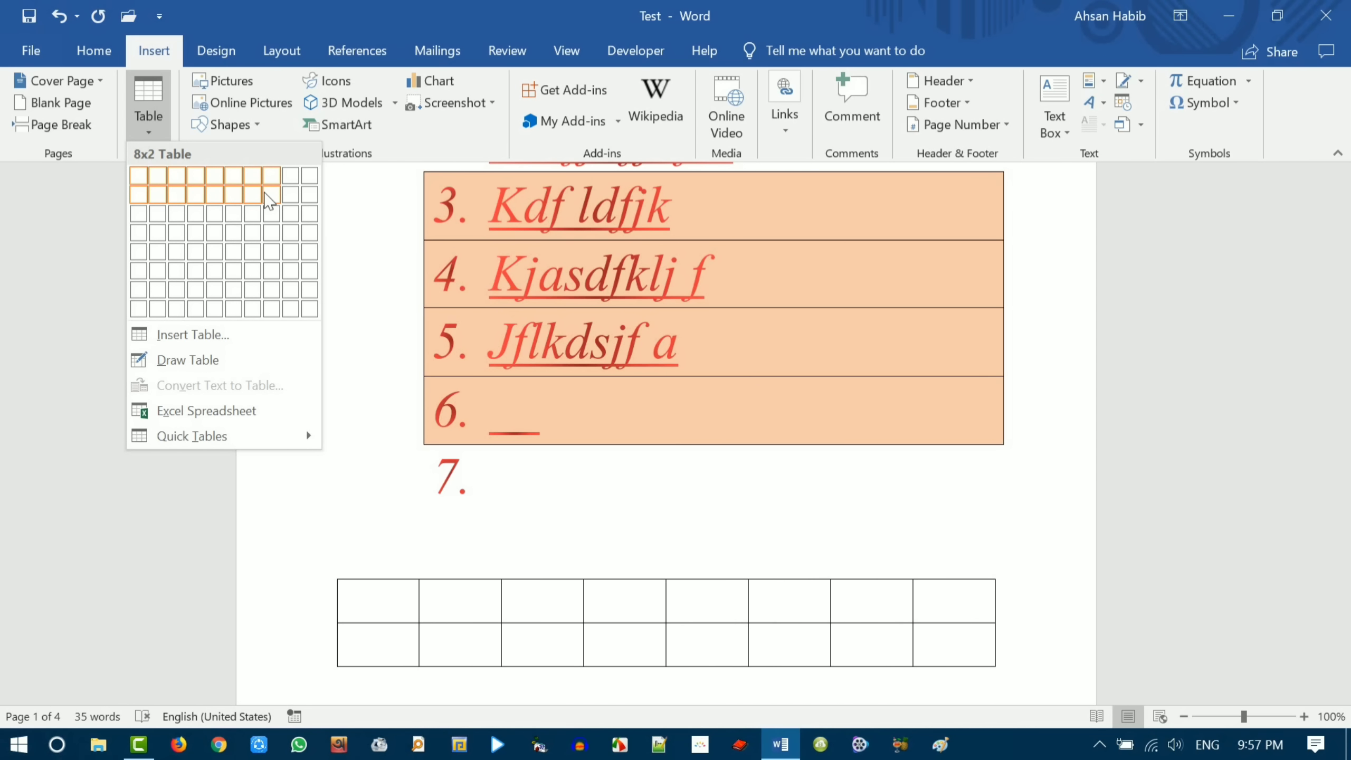
pyautogui.click(219, 193)
pyautogui.scroll(-2, 573, 612)
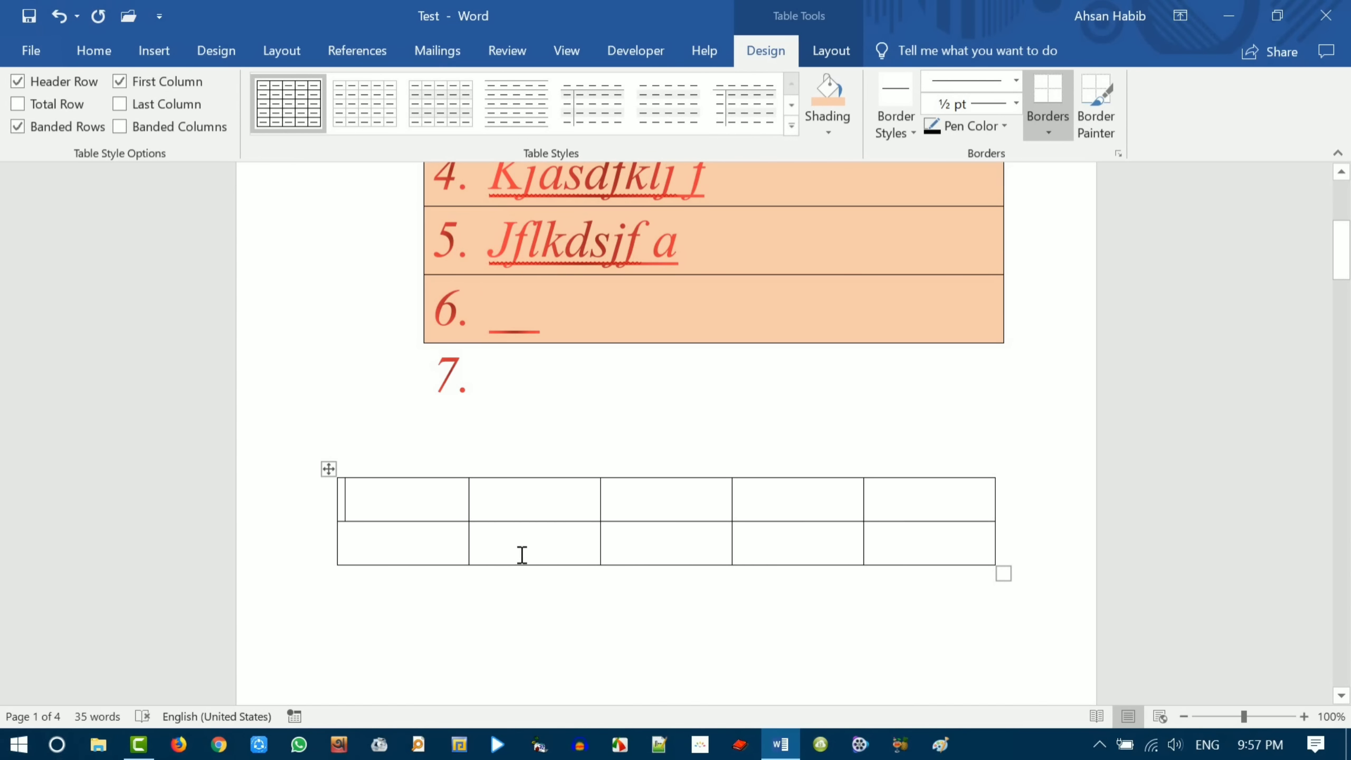
# - Fill the table's first row with 1, "Nasdf adsfi", "Jasdkf", "Jlkdjf ljkj" and "Akf sds"
pyautogui.write('1')
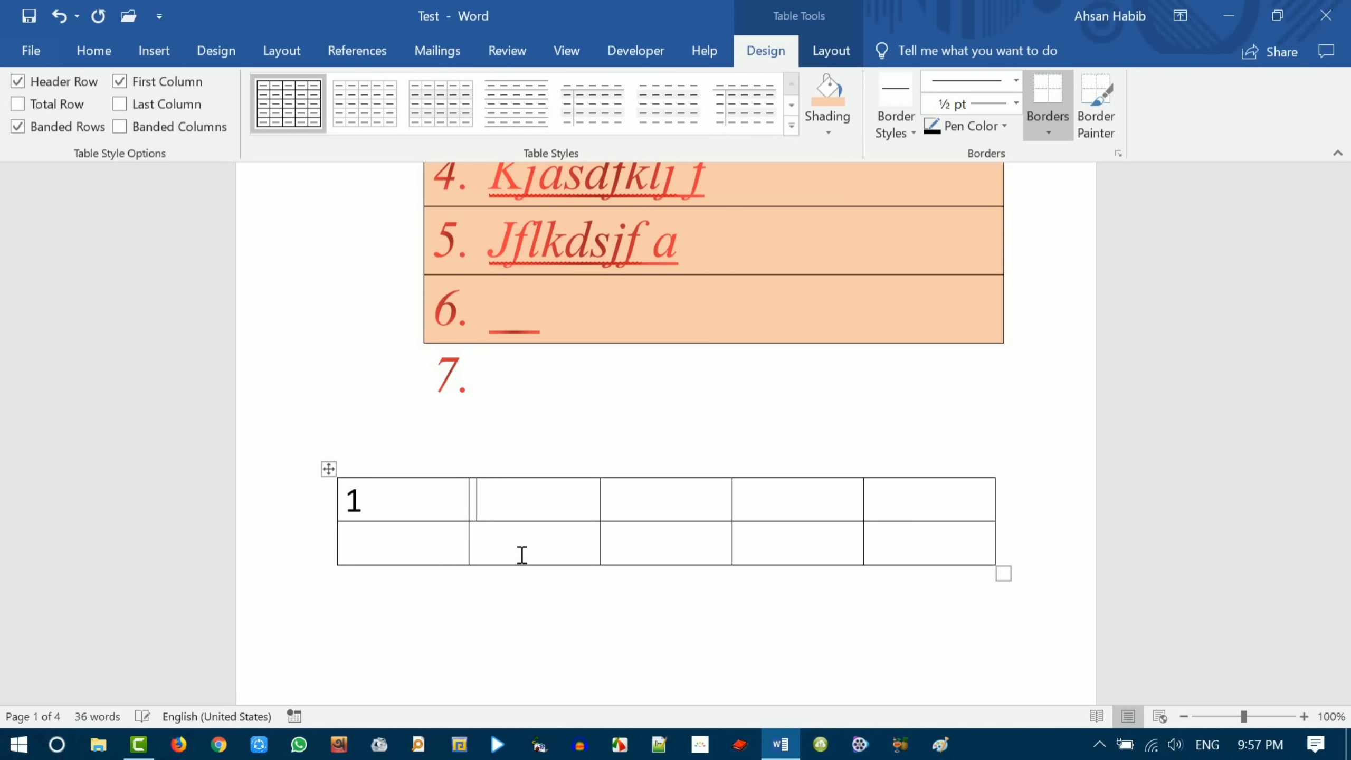
pyautogui.write('nasdf adsfi')
pyautogui.press('Tab')
pyautogui.write('jasdkf')
pyautogui.press('Tab')
pyautogui.write('jlkd')
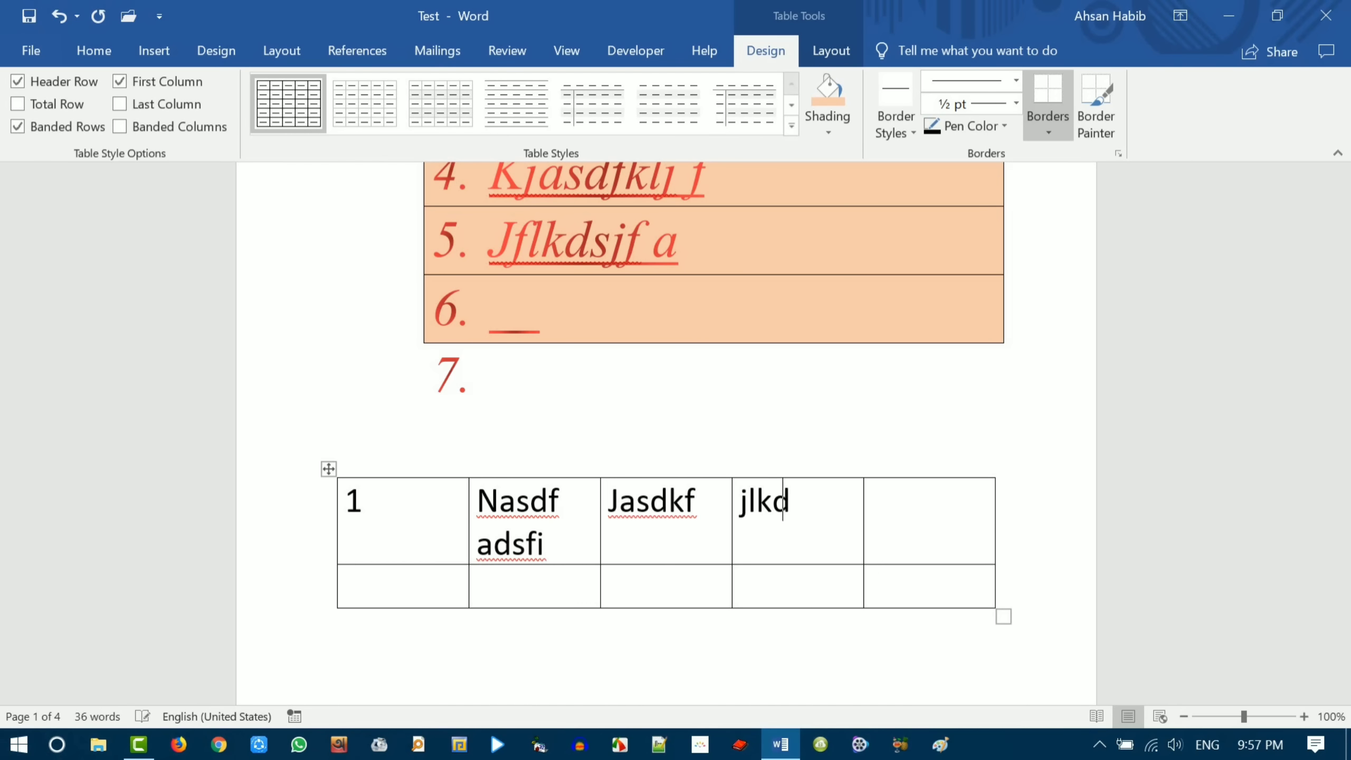
pyautogui.write('jf ljkj')
pyautogui.press('Tab')
pyautogui.write('akf sds')
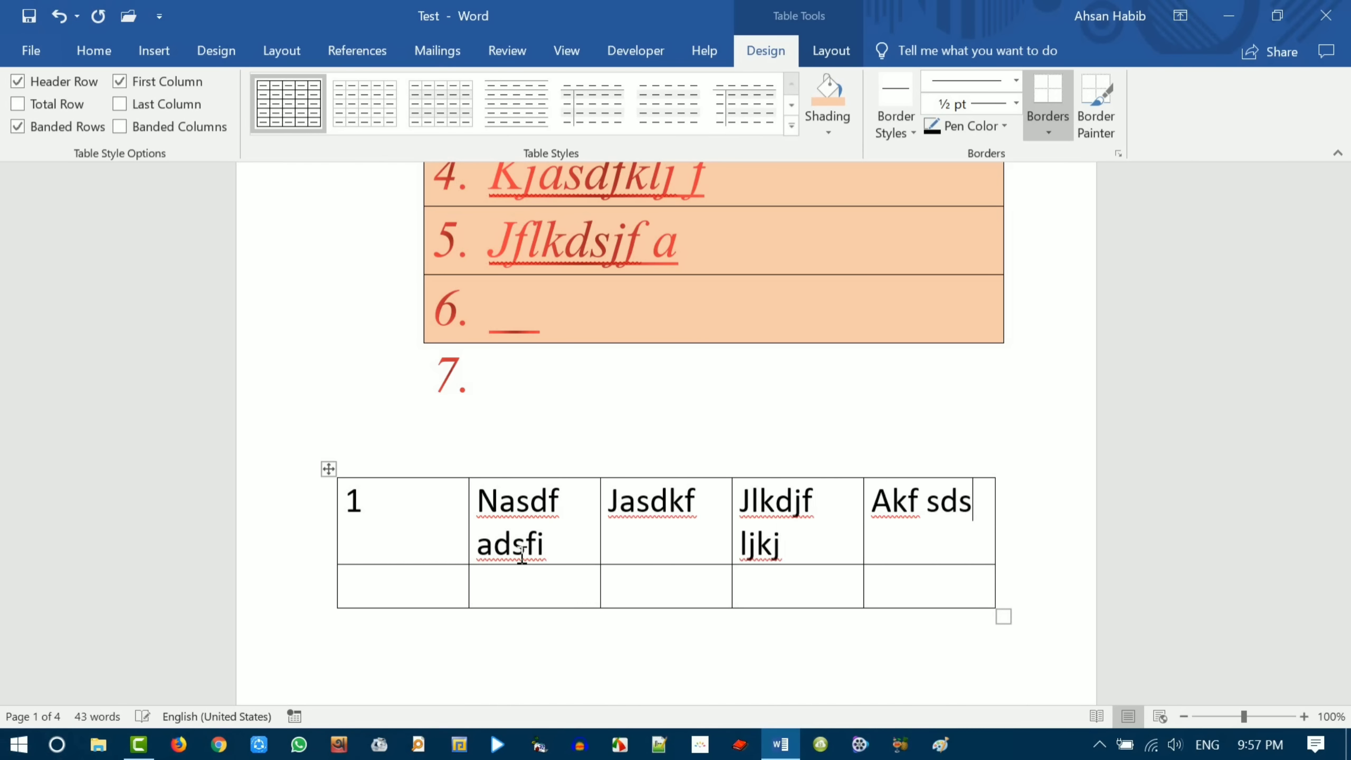
# - Fill the table's second row with 2, "Sdkf jdsl", "Kasdsfk", "Jkadsj fk" and "Adsak f"
pyautogui.press('Tab')
pyautogui.write('2')
pyautogui.press('Tab')
pyautogui.write('sdkf jdsl')
pyautogui.press('Tab')
pyautogui.write('kasdsfk')
pyautogui.press('Tab')
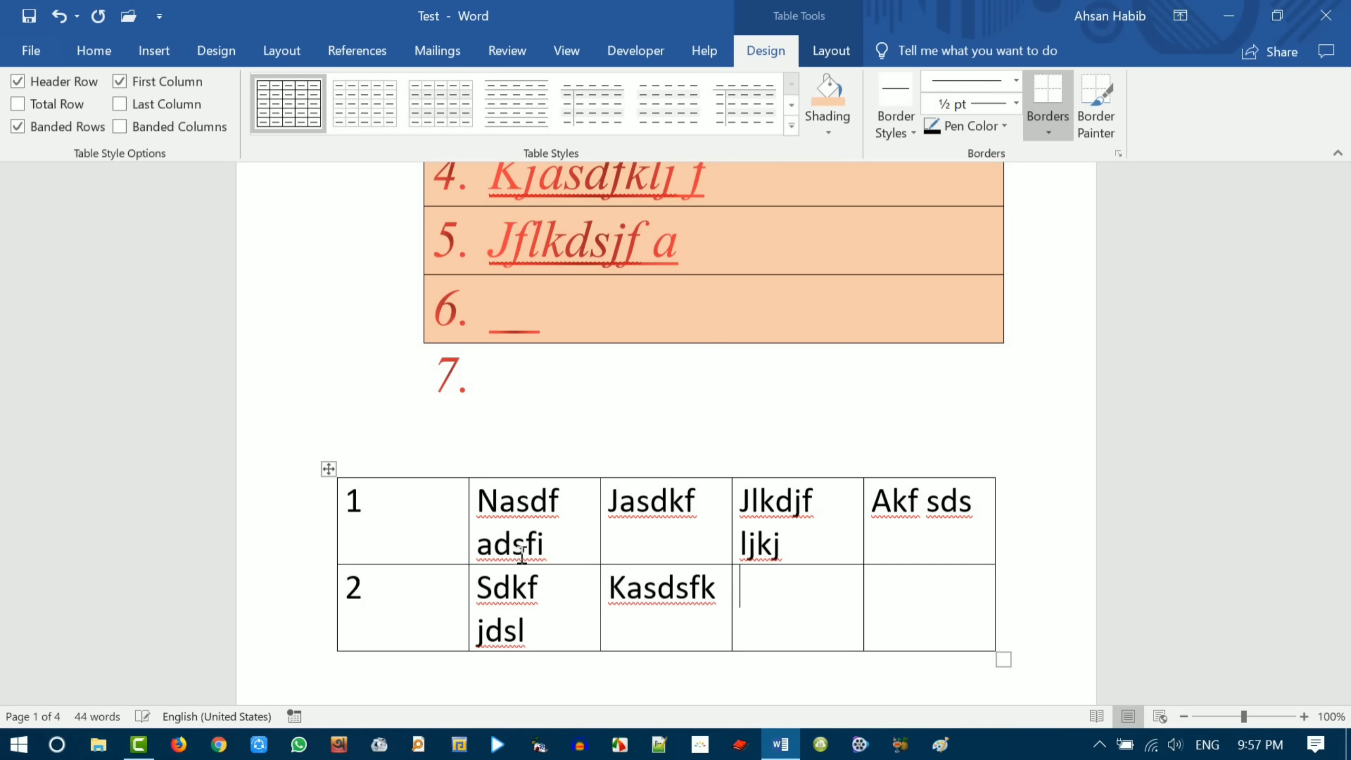
pyautogui.write('jkadsj fk')
pyautogui.press('Tab')
pyautogui.write('adsak f')
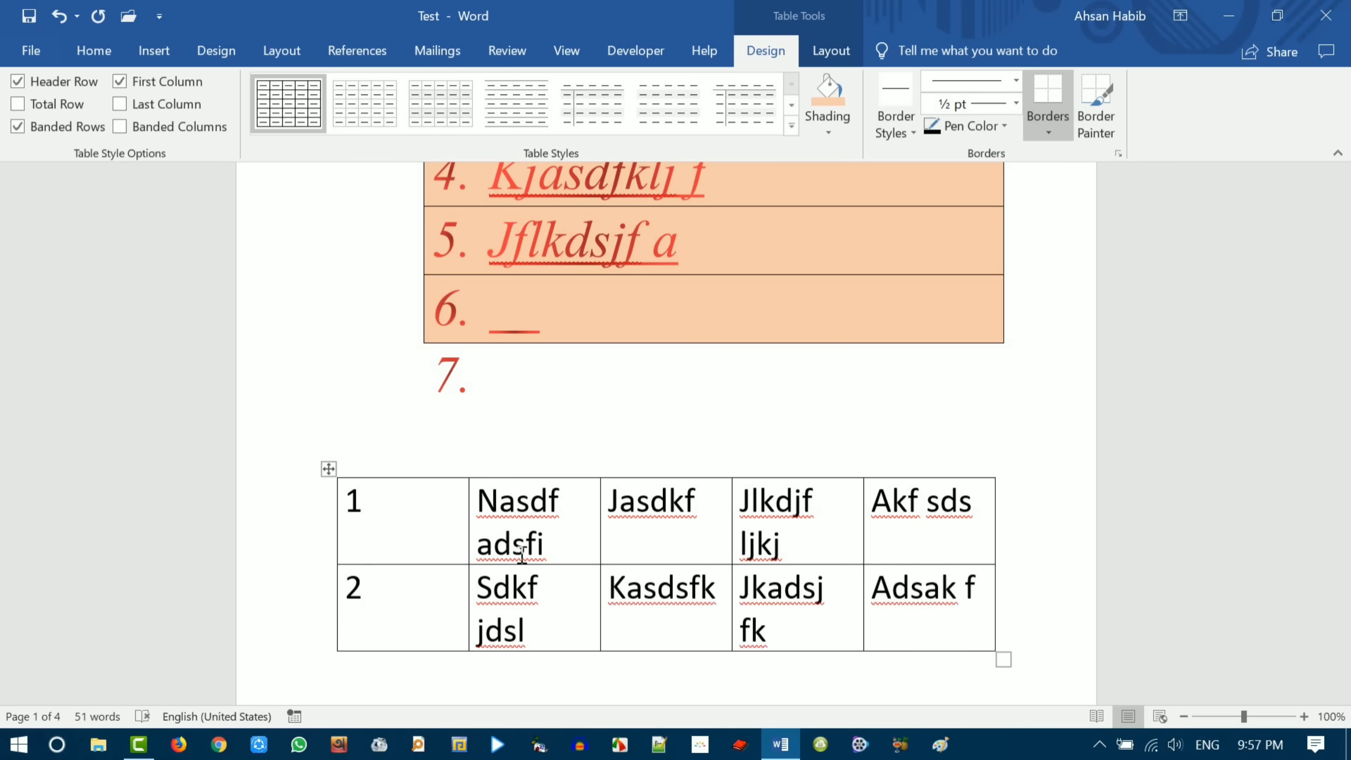
# - Add an empty line below the filled five-column table
pyautogui.scroll(-3, 351, 519)
pyautogui.click(437, 546)
pyautogui.press('Return')
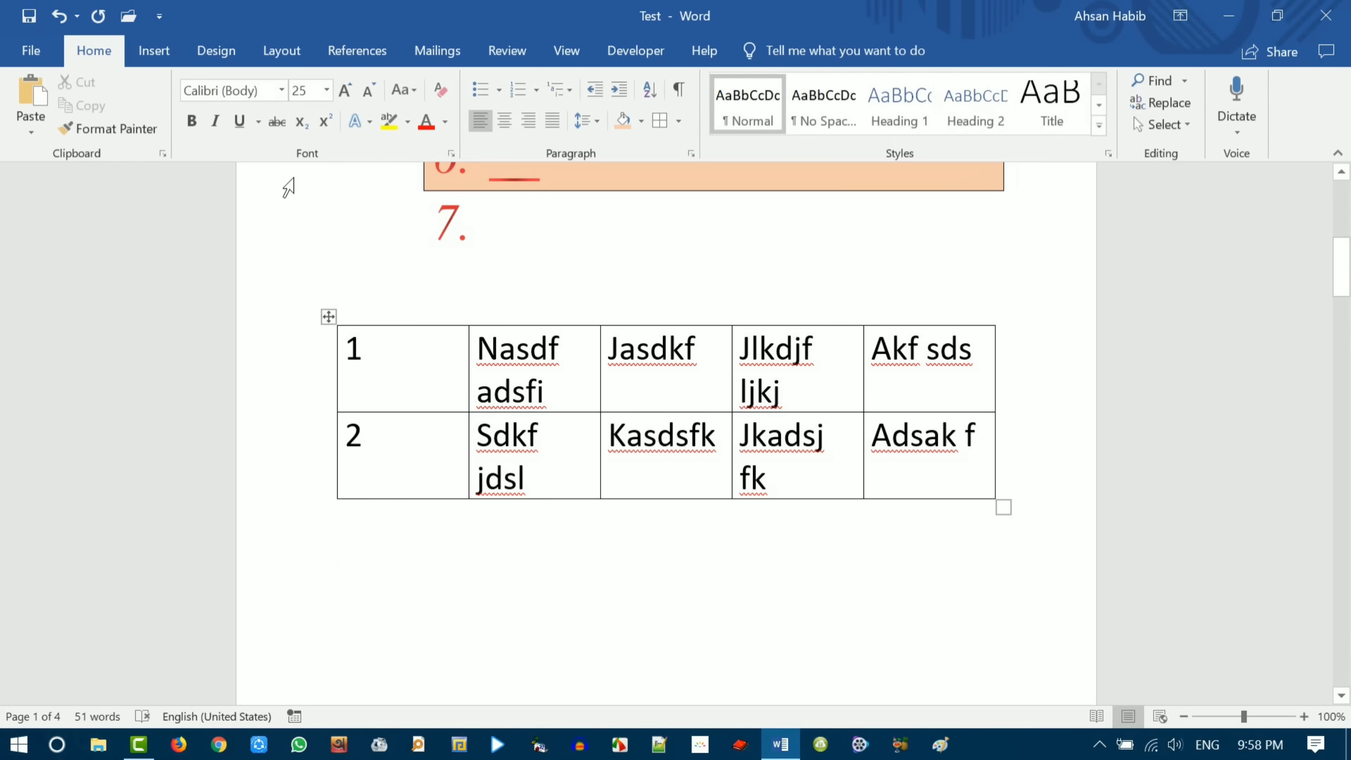
# - Insert a second table with 10 columns and 5 rows below the first one, and check how it spans the pages
pyautogui.click(154, 50)
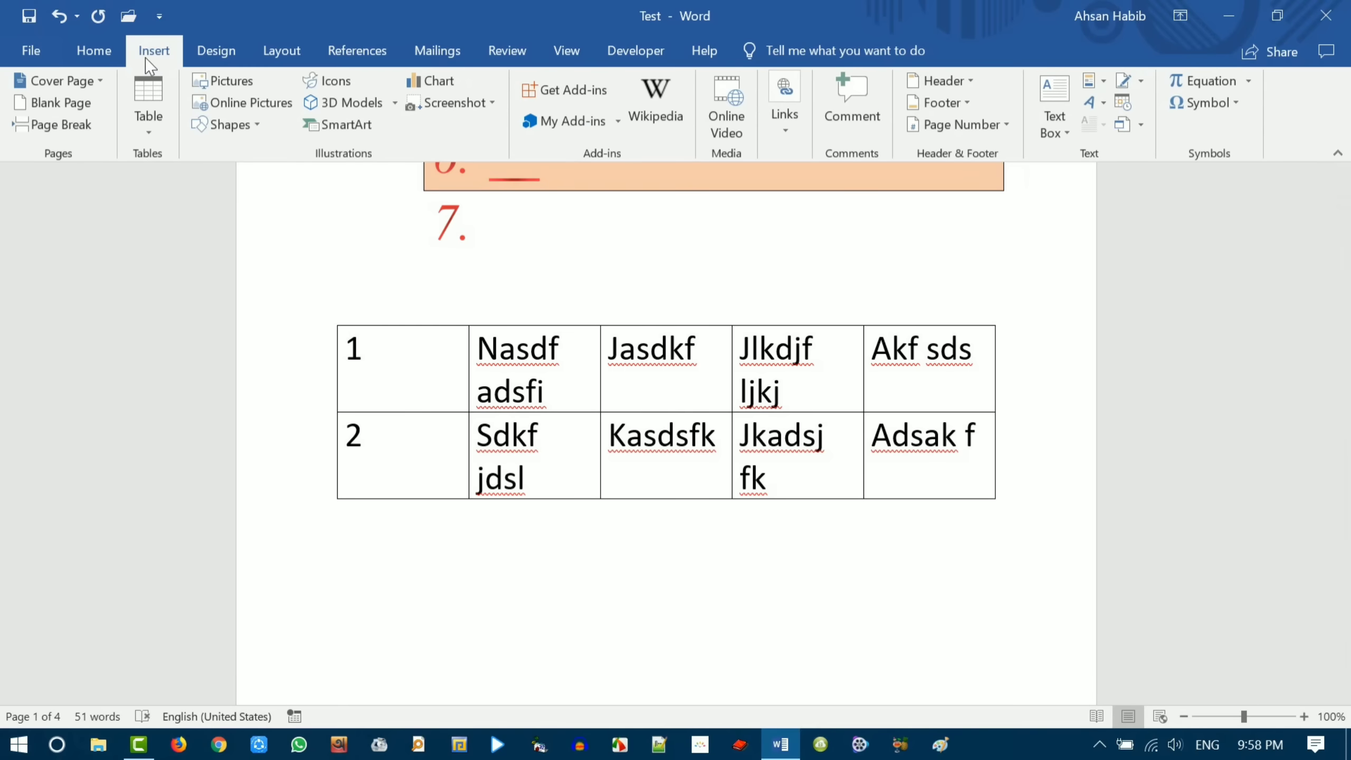
pyautogui.click(145, 131)
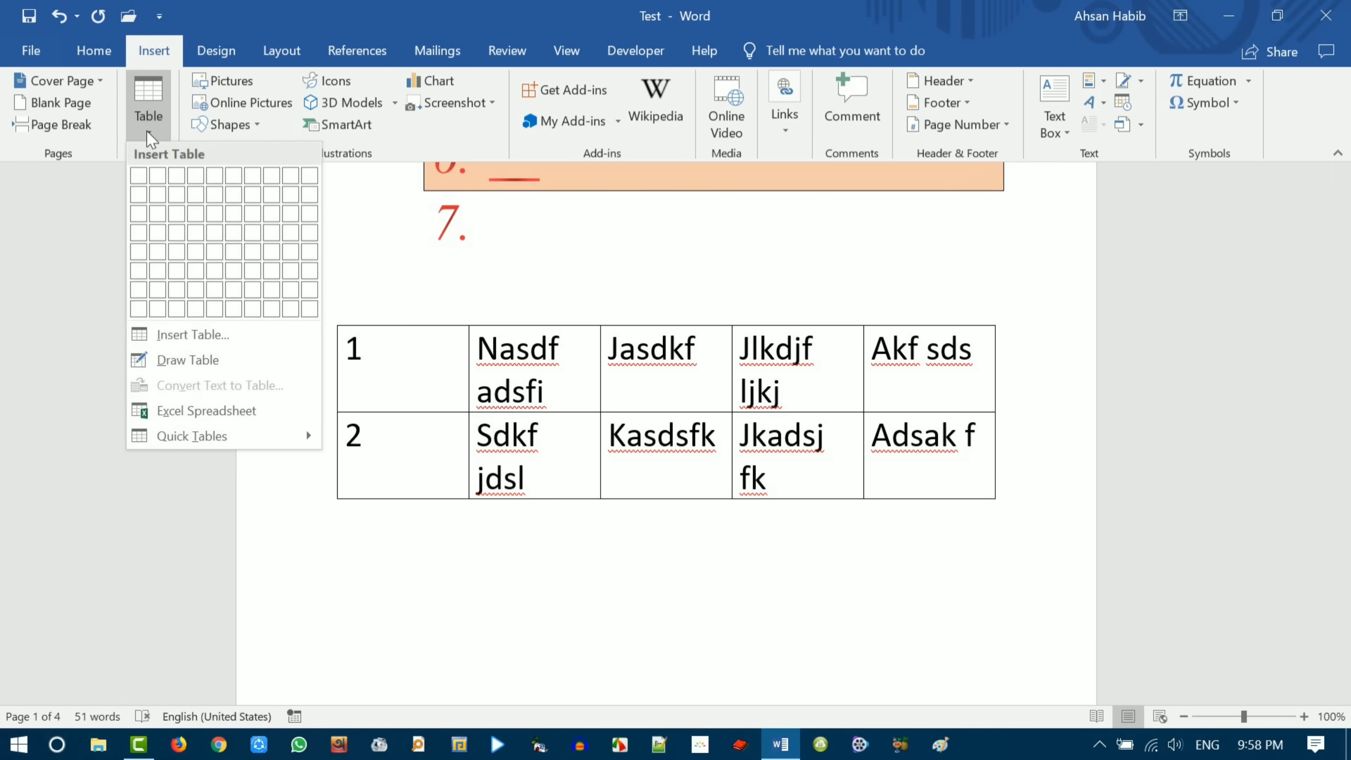
pyautogui.click(205, 335)
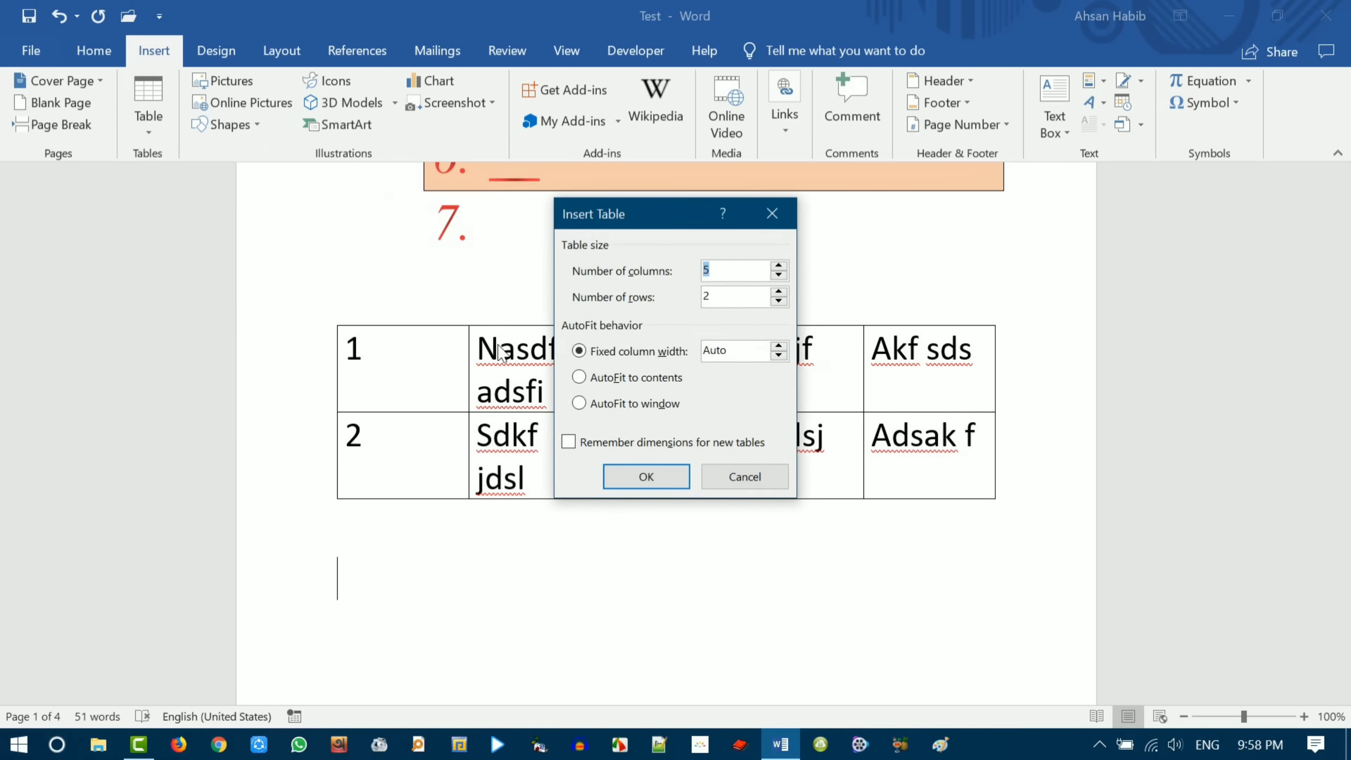
pyautogui.moveTo(668, 210); pyautogui.dragTo(680, 352)
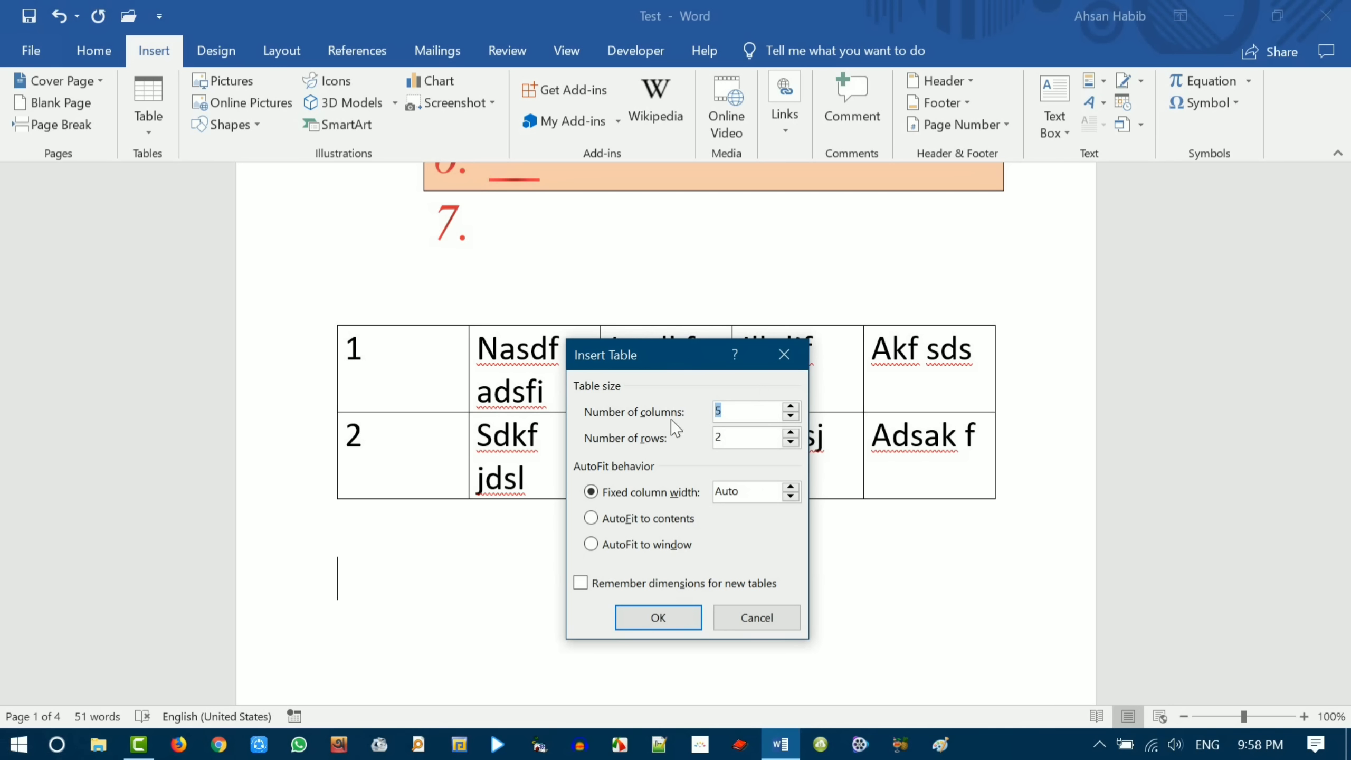
pyautogui.click(746, 415)
pyautogui.doubleClick(753, 414)
pyautogui.write('10')
pyautogui.click(792, 416)
pyautogui.click(792, 408)
pyautogui.click(742, 442)
pyautogui.click(669, 440)
pyautogui.write('5')
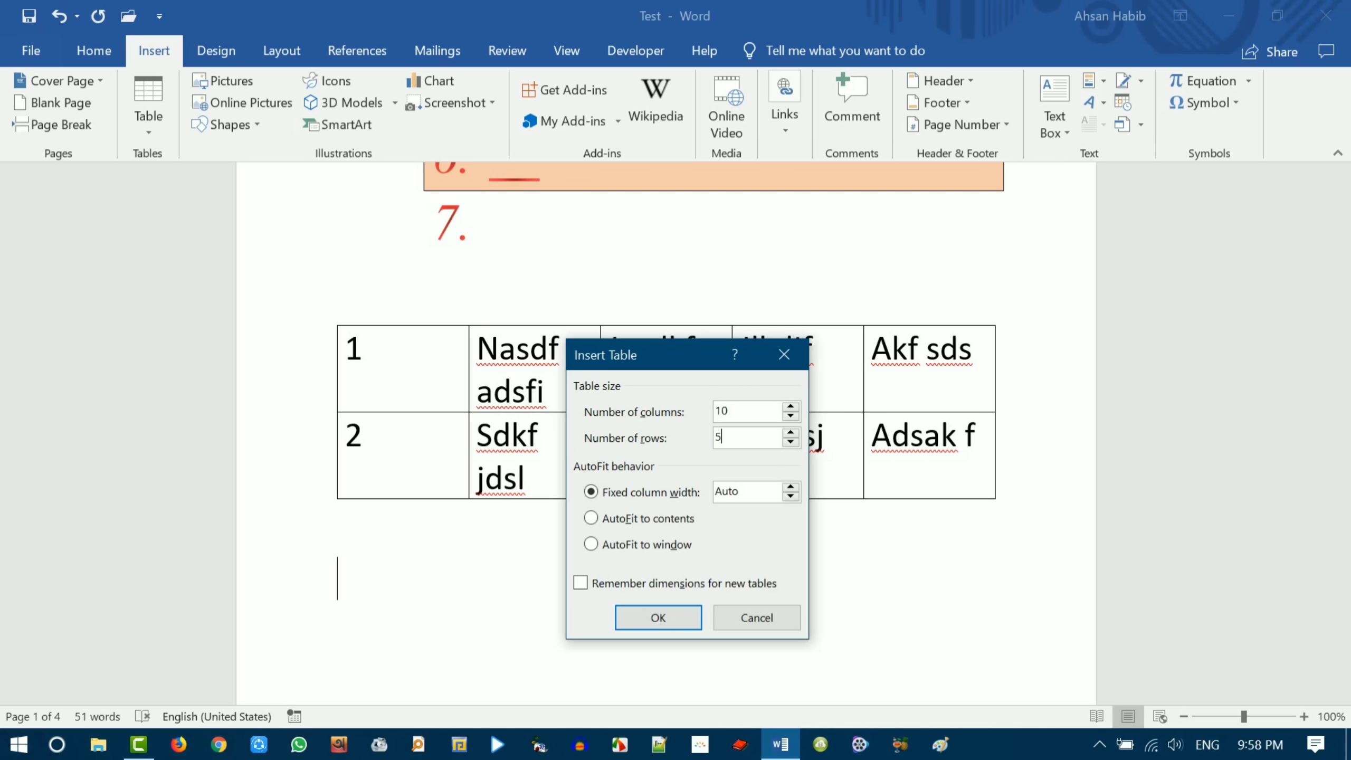
pyautogui.click(659, 619)
pyautogui.scroll(-5, 658, 585)
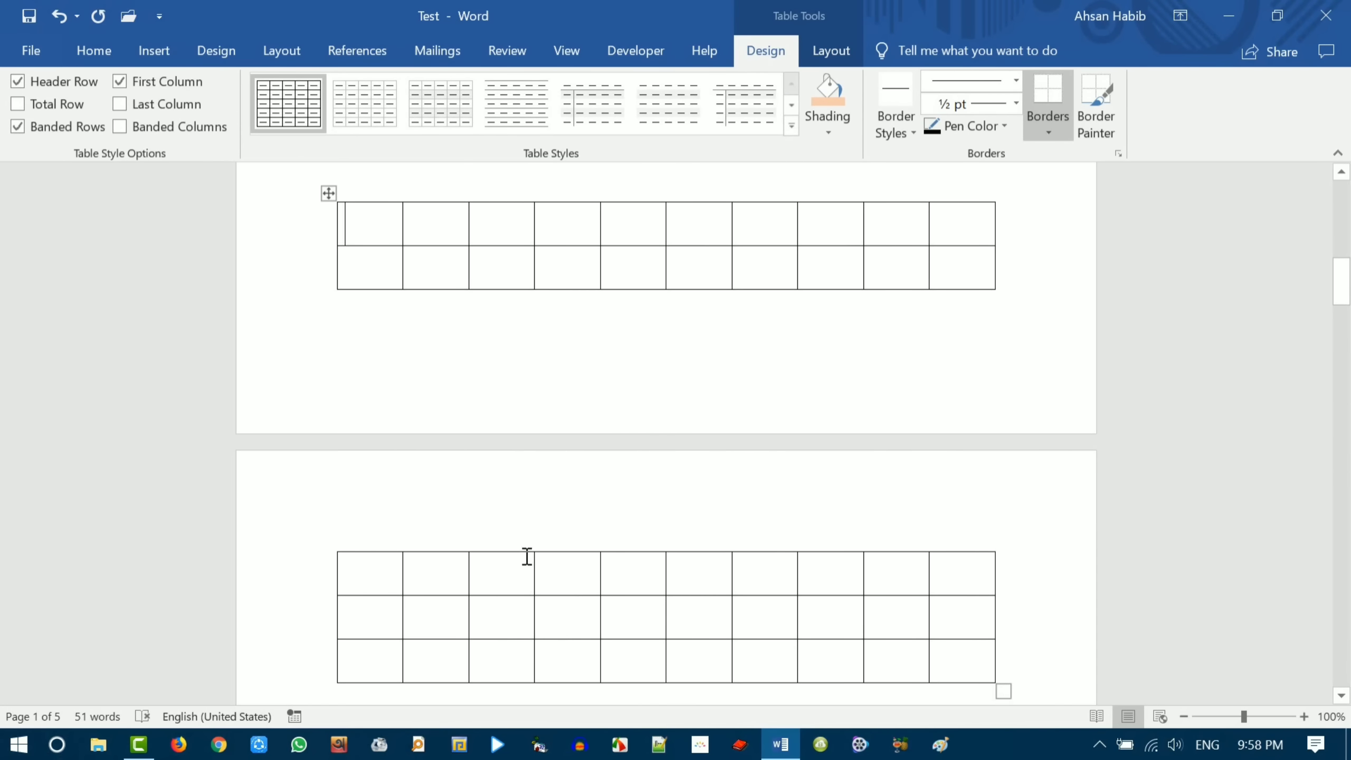
pyautogui.scroll(2, 394, 335)
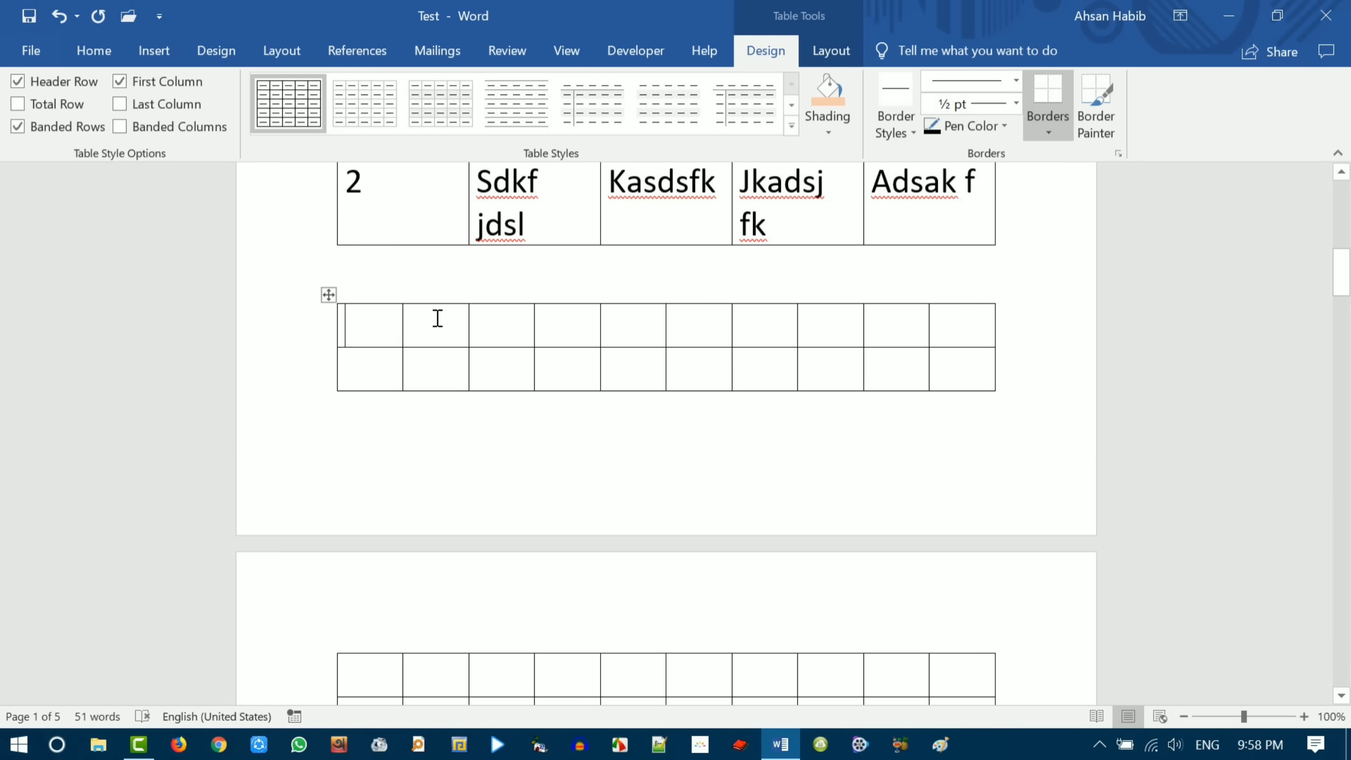
# - Use Draw Table to split the sixth column of the ten-column table on page 2 with a vertical line, and leave drawing mode
pyautogui.scroll(-6, 426, 523)
pyautogui.click(500, 507)
pyautogui.scroll(-2, 500, 508)
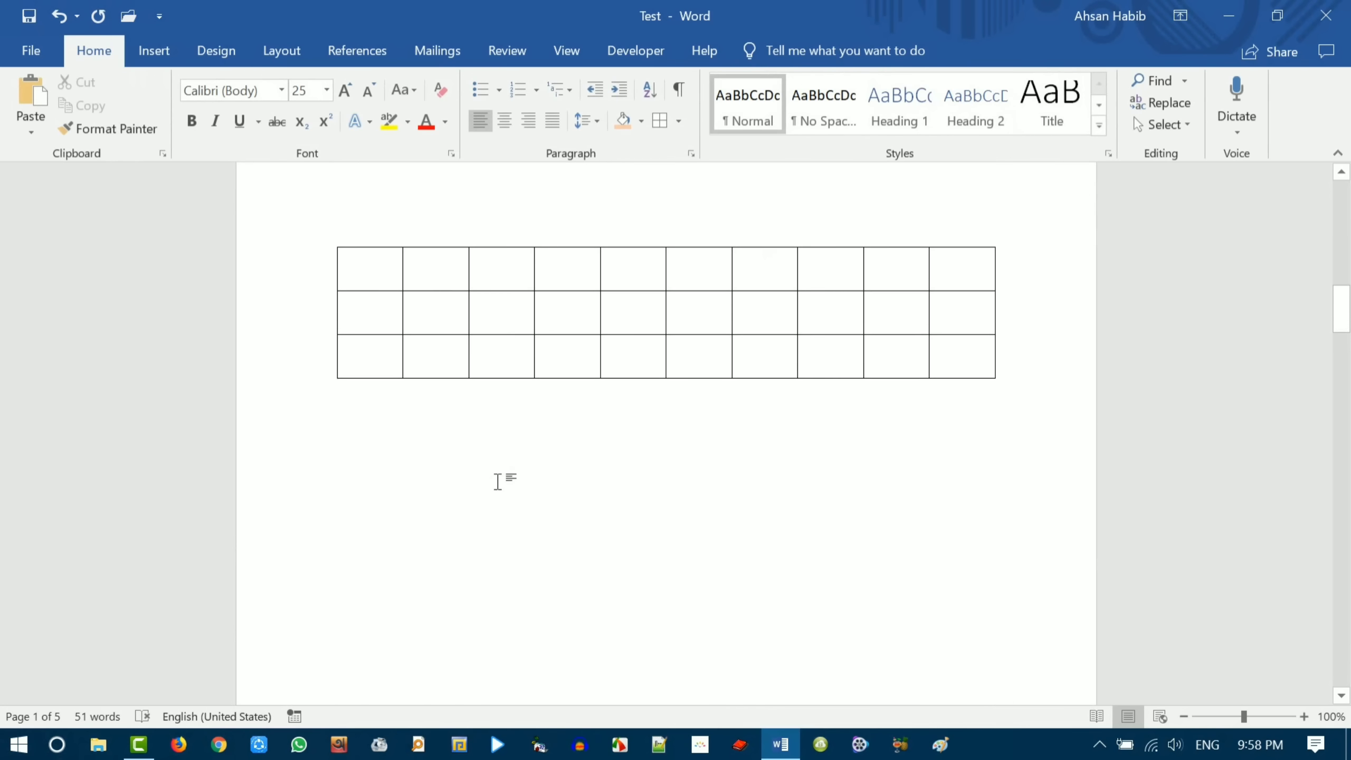
pyautogui.click(159, 58)
pyautogui.click(147, 135)
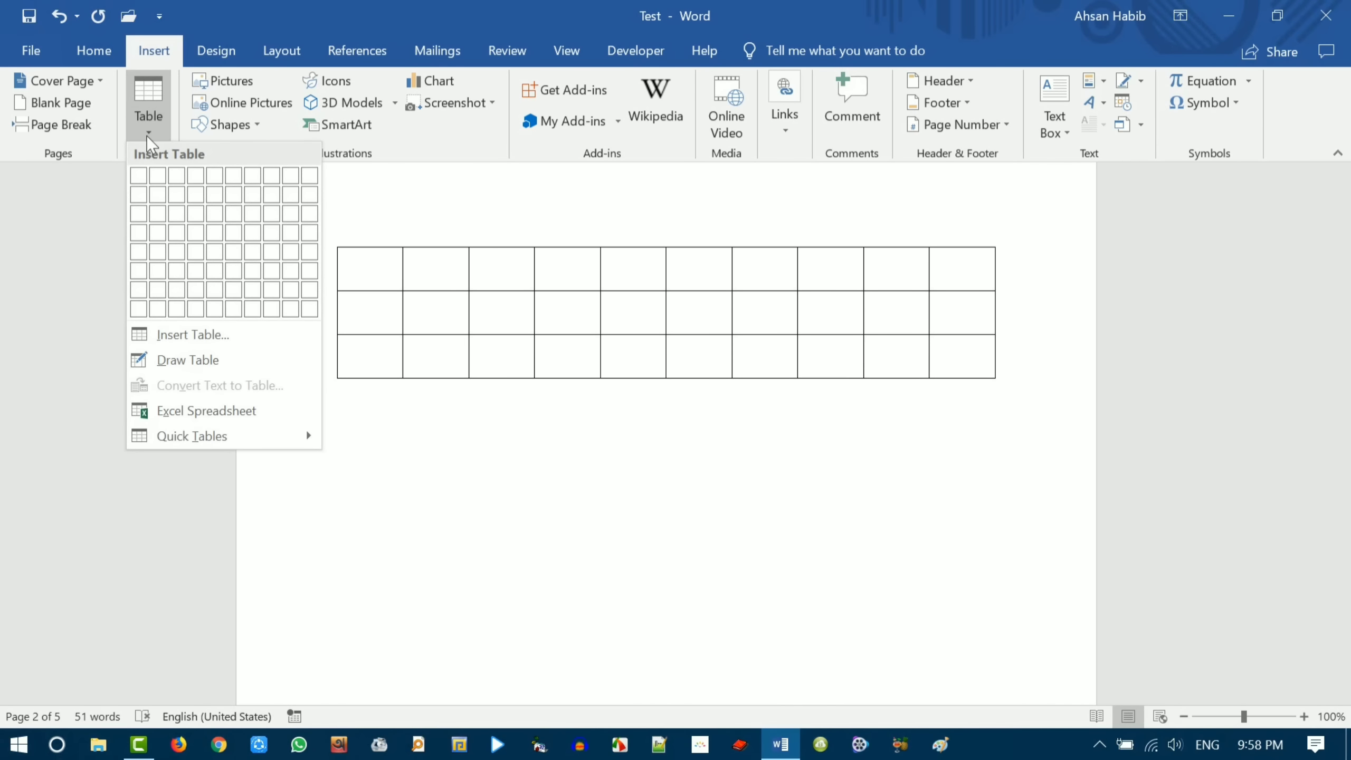
pyautogui.click(207, 366)
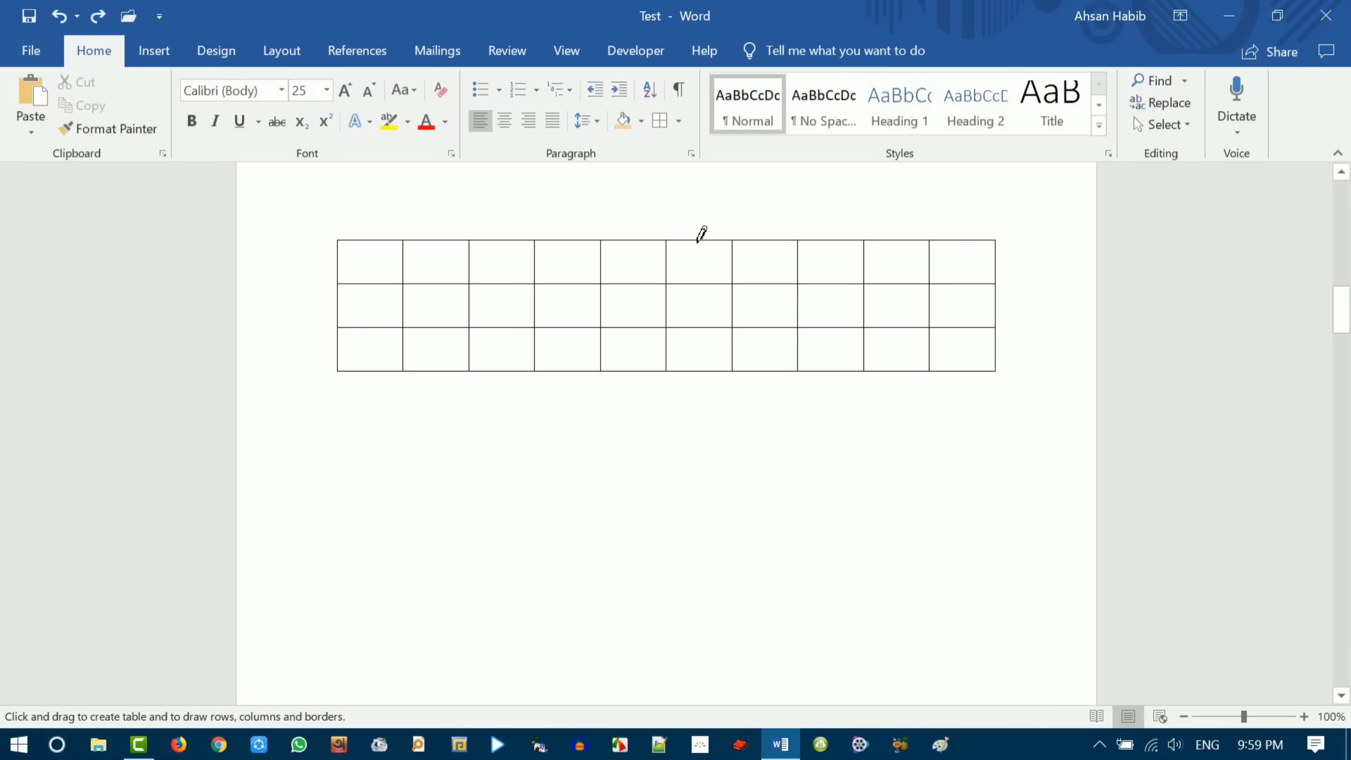
pyautogui.moveTo(698, 242); pyautogui.dragTo(702, 383)
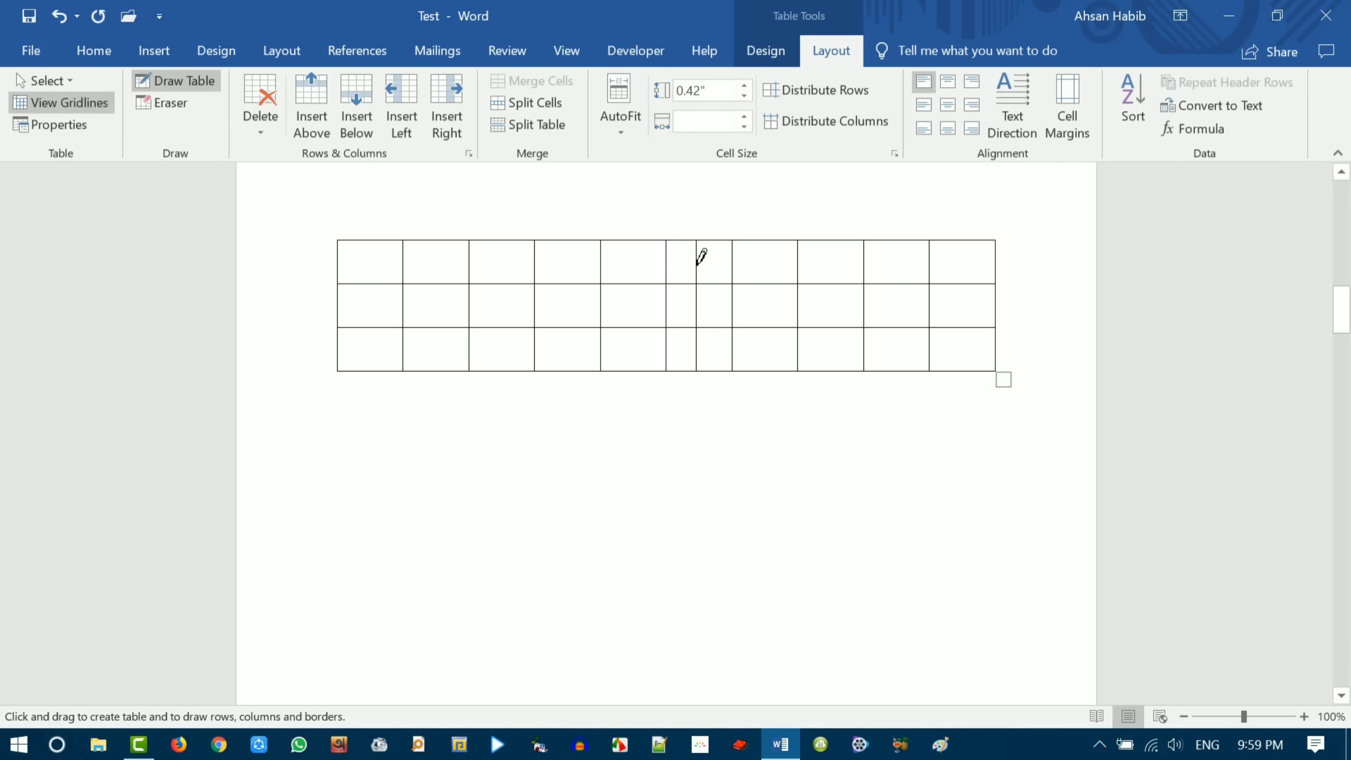
pyautogui.moveTo(708, 252); pyautogui.dragTo(704, 375)
pyautogui.click(176, 80)
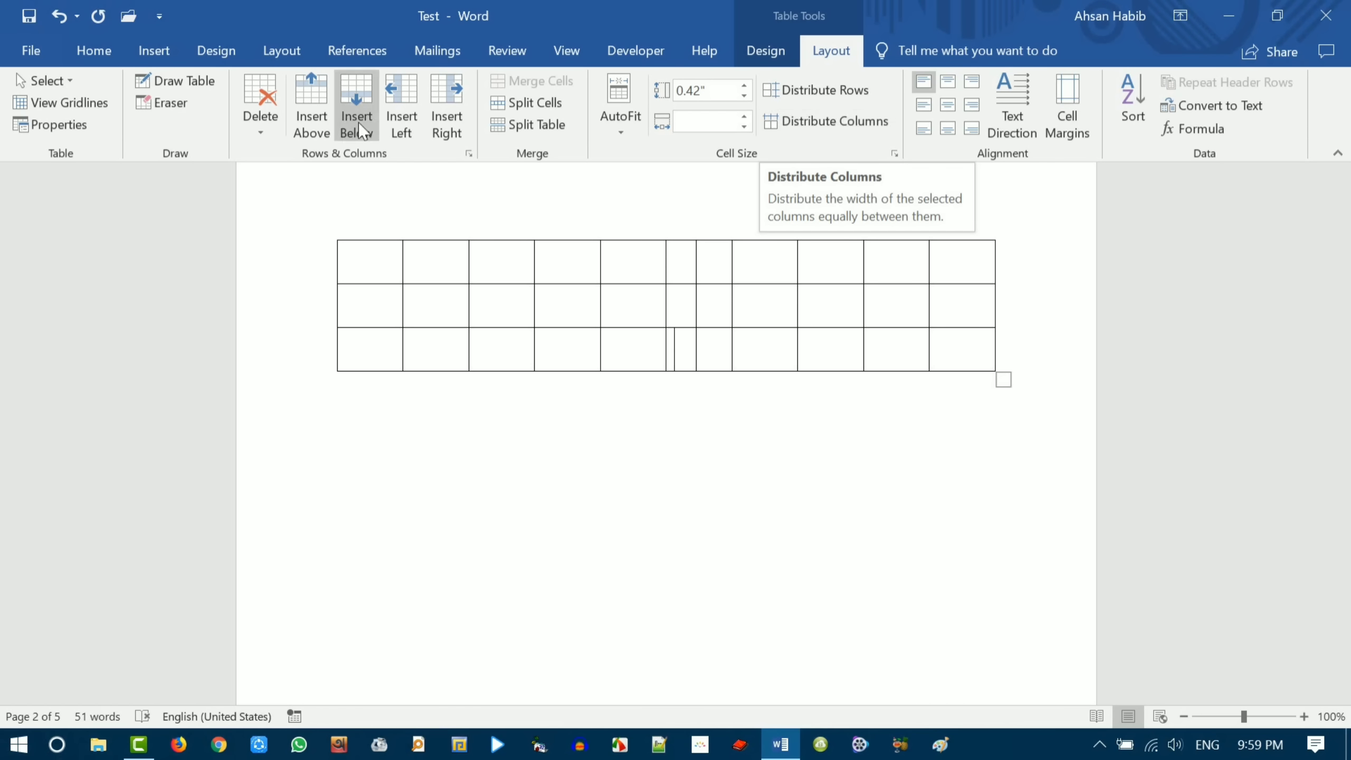
# - Insert a new row below the top row of the table part on page 2
pyautogui.click(566, 271)
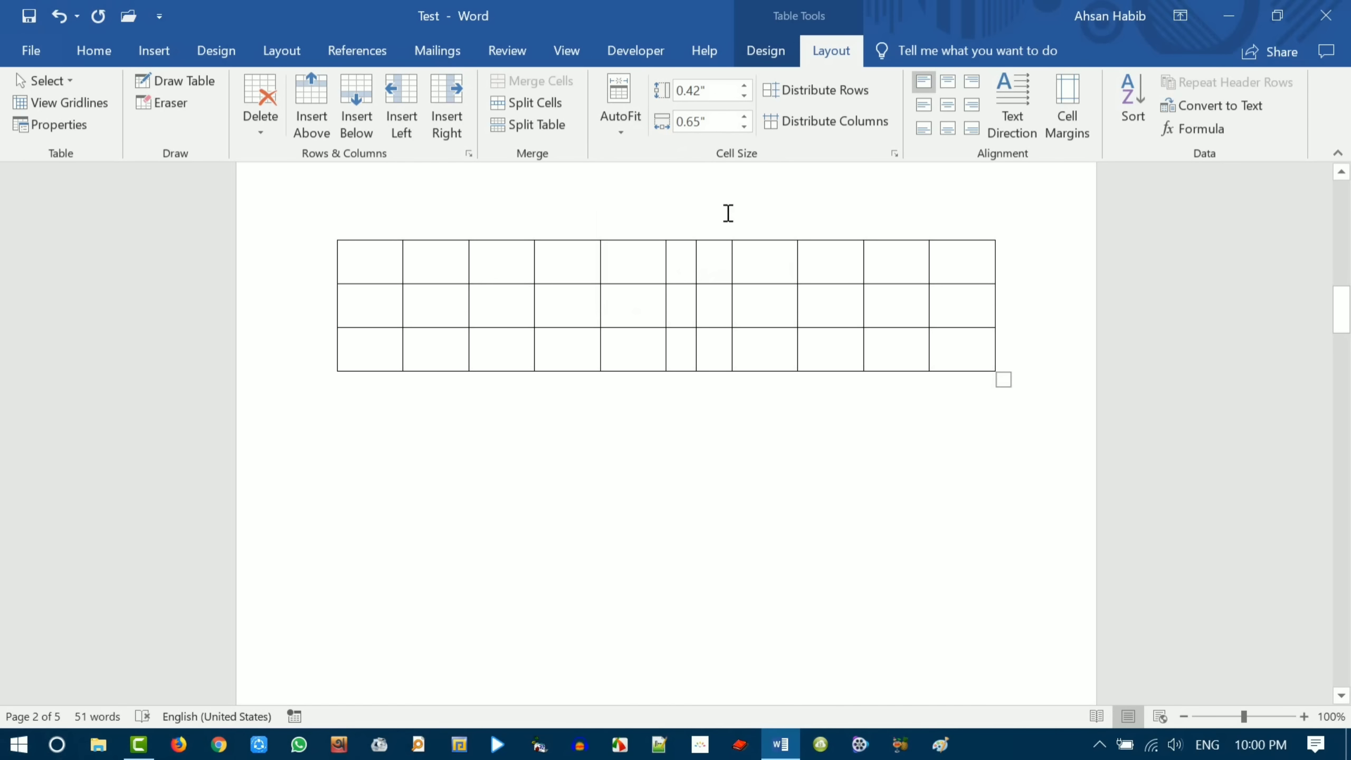
pyautogui.click(761, 50)
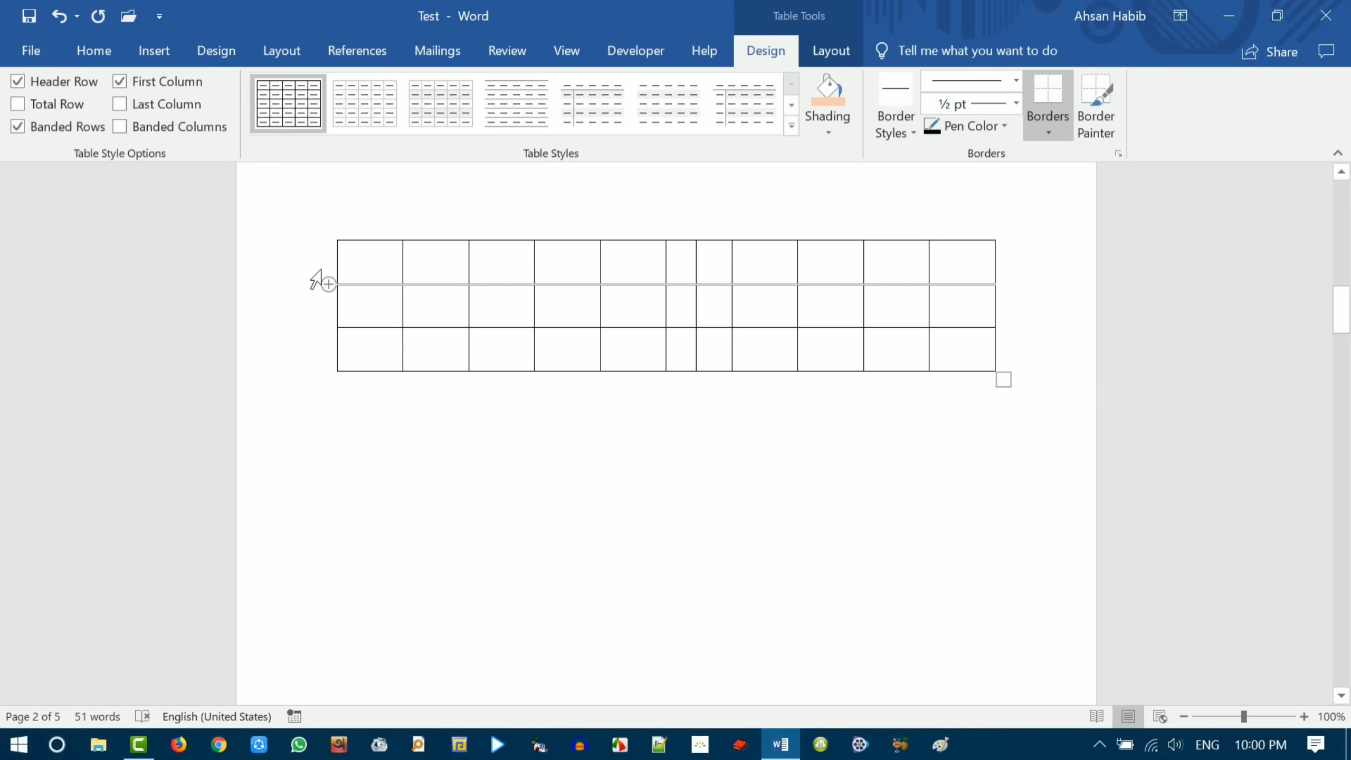
pyautogui.click(504, 264)
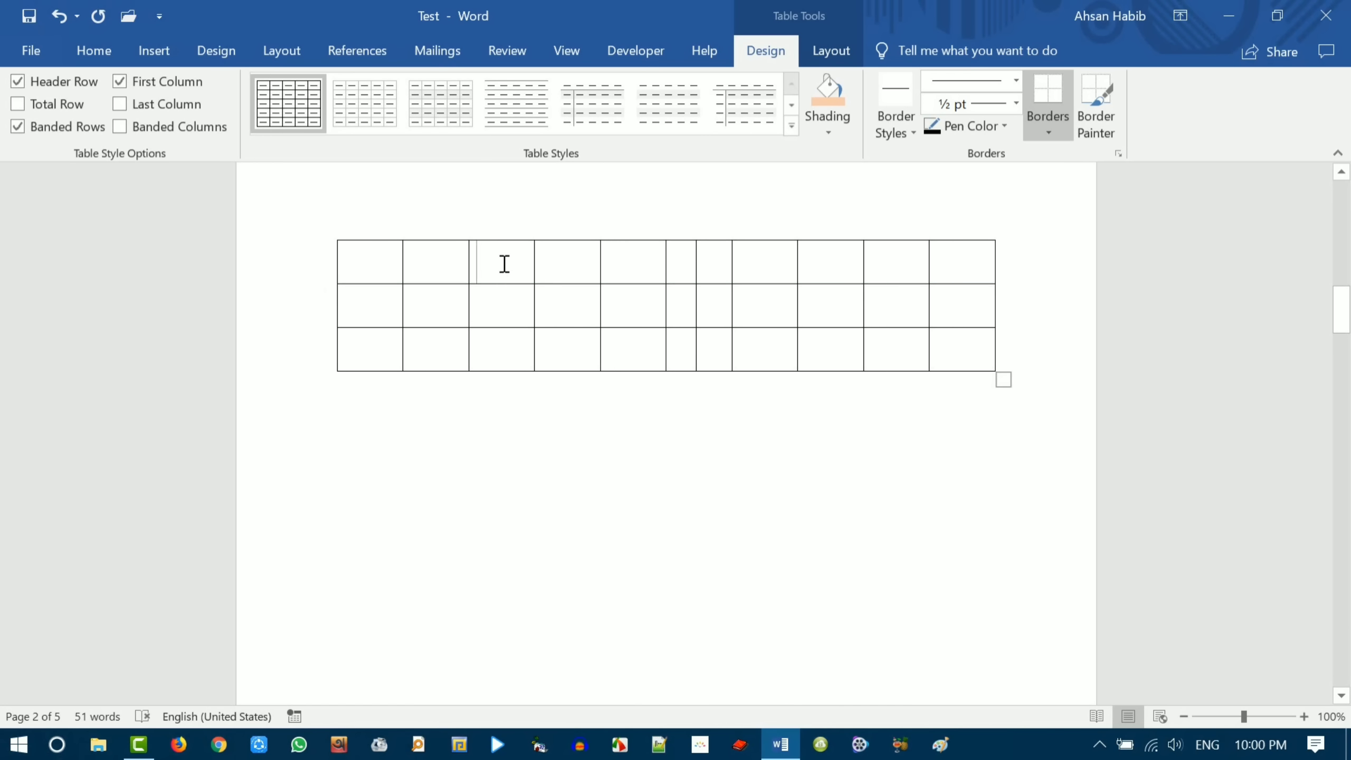
pyautogui.moveTo(327, 298)
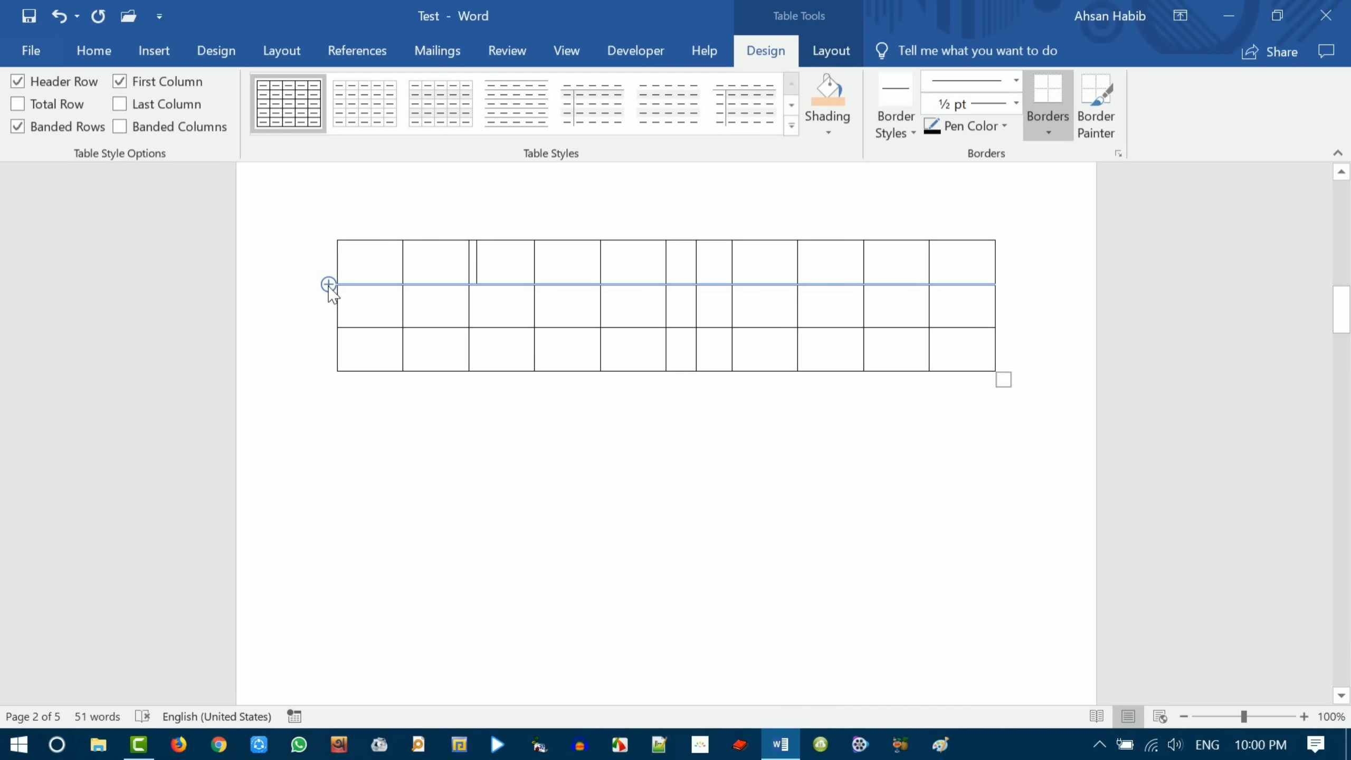
pyautogui.click(328, 285)
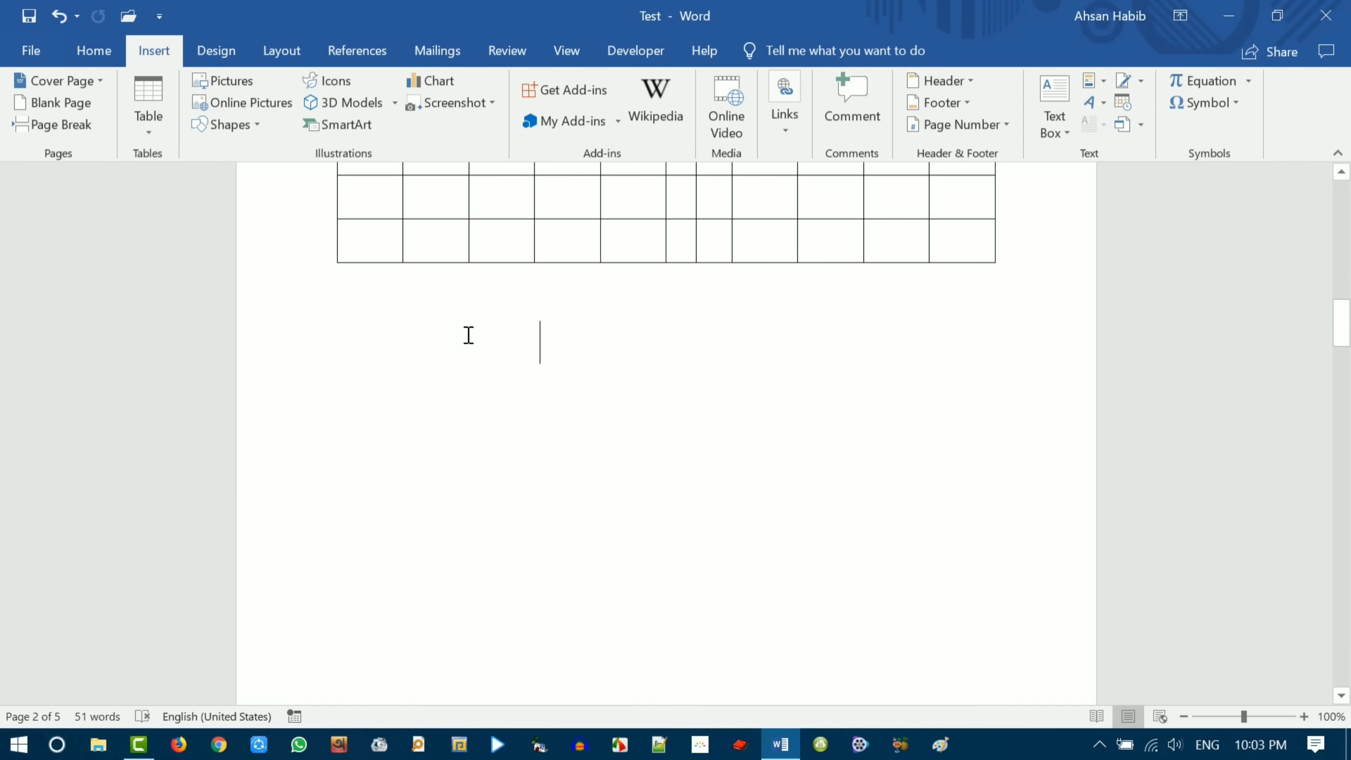
# - Insert the picture IMG0024 from the Desktop folder below the table
pyautogui.click(235, 80)
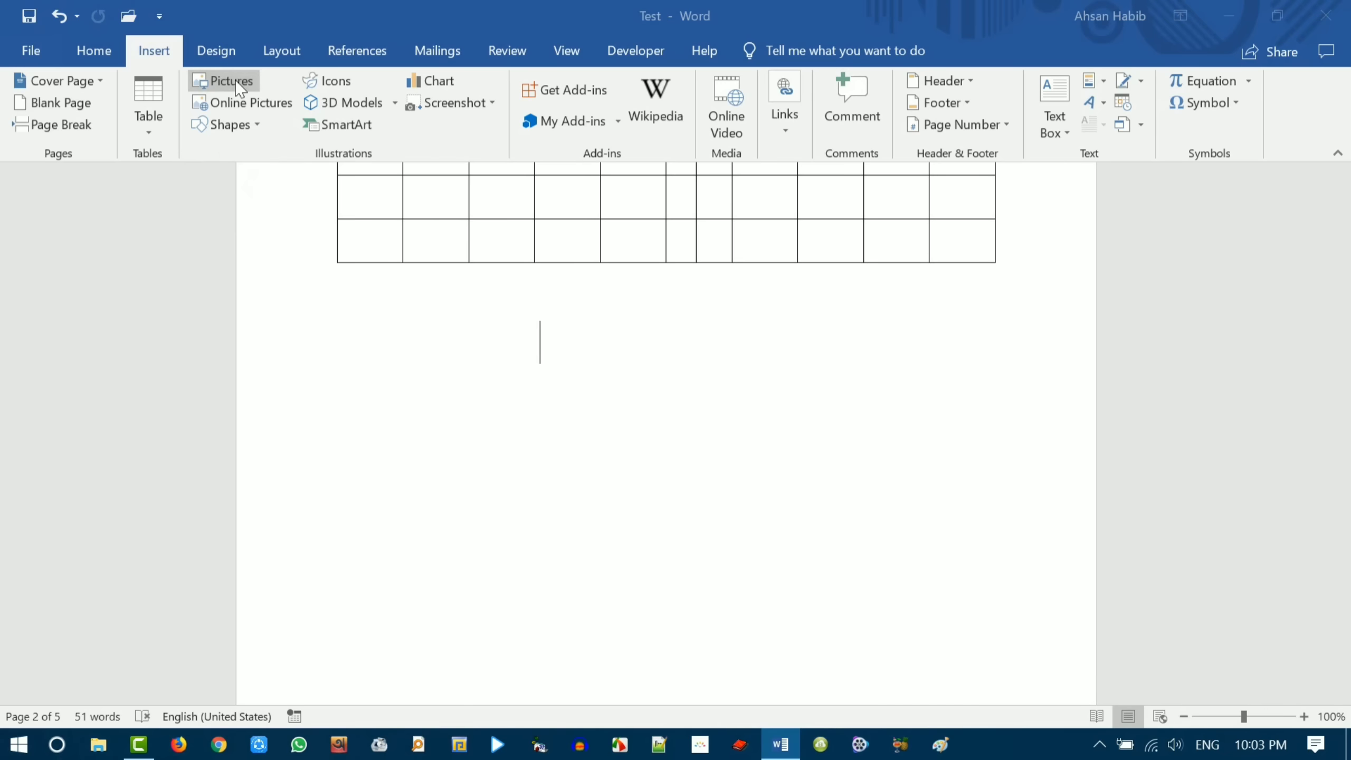
pyautogui.moveTo(157, 262); pyautogui.dragTo(156, 154)
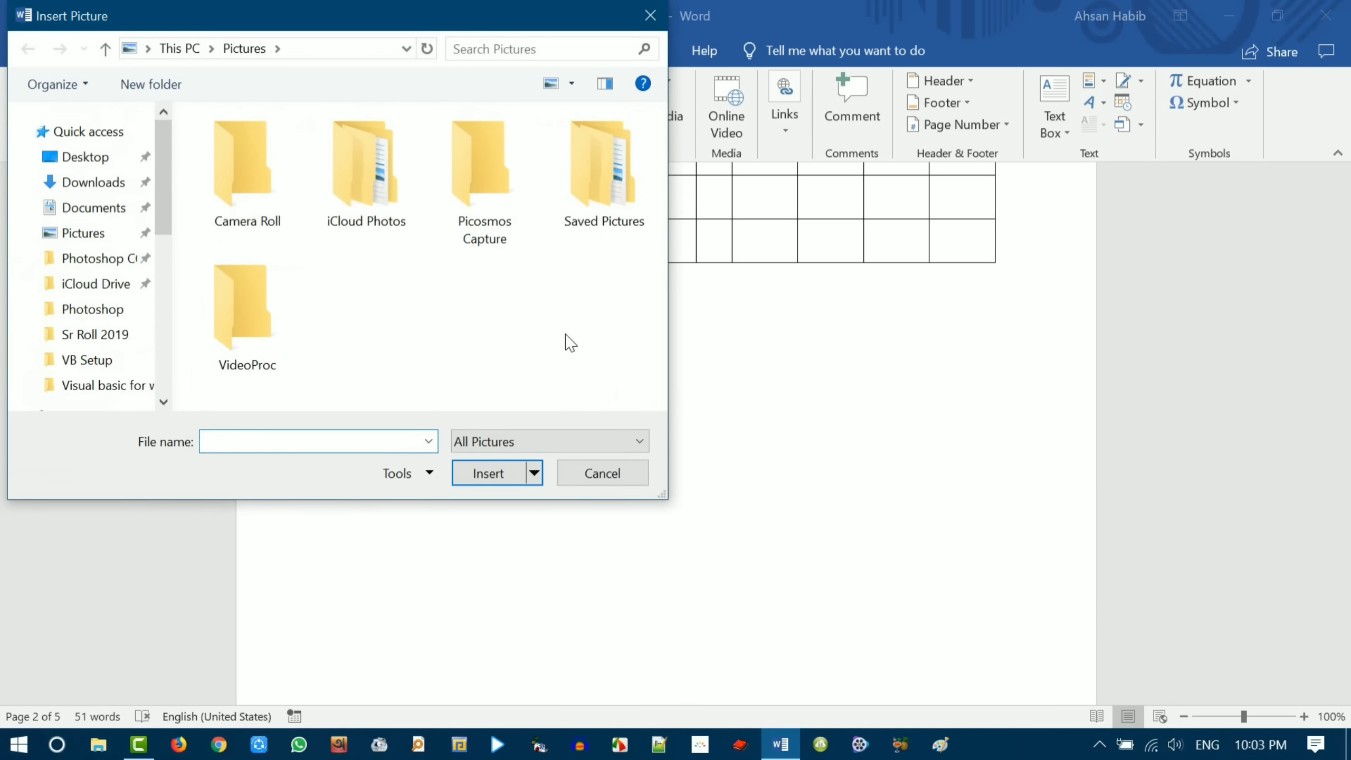
pyautogui.click(85, 157)
pyautogui.click(482, 194)
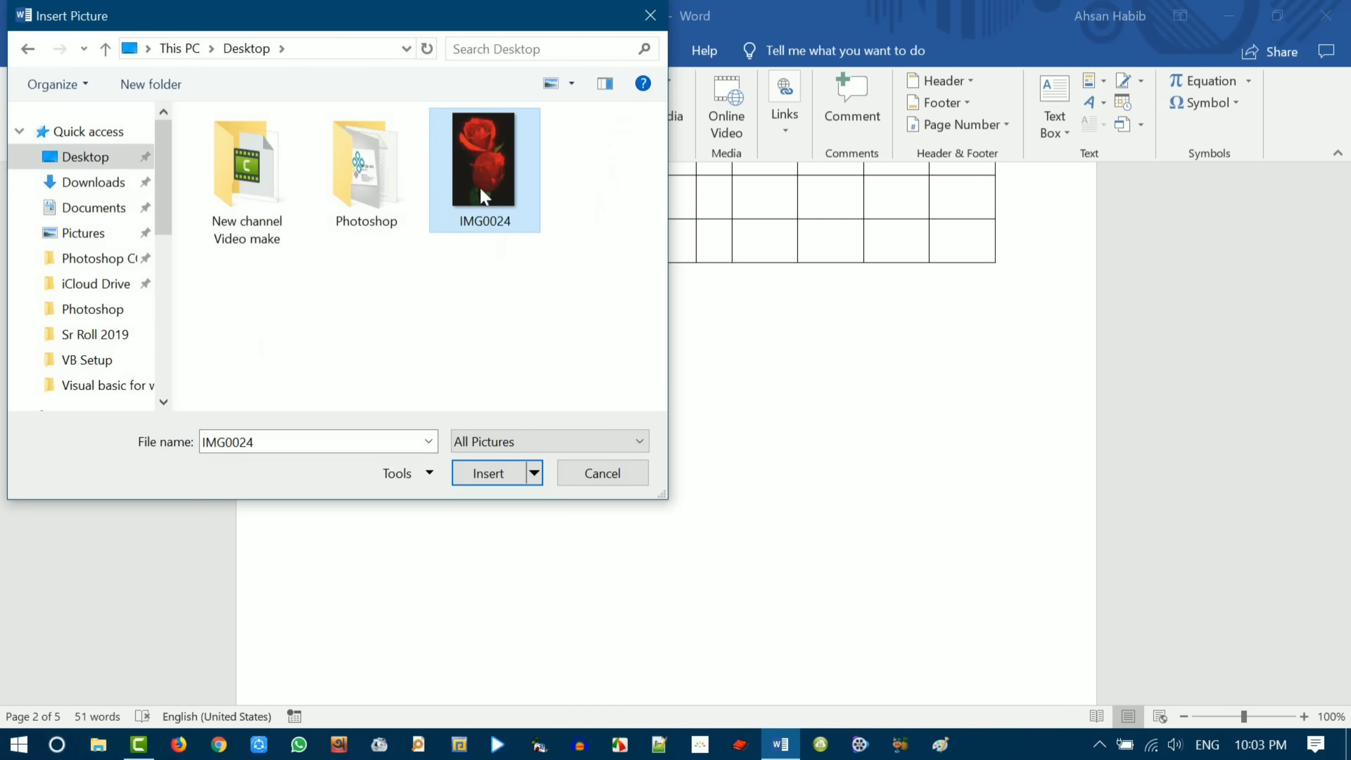
pyautogui.click(488, 473)
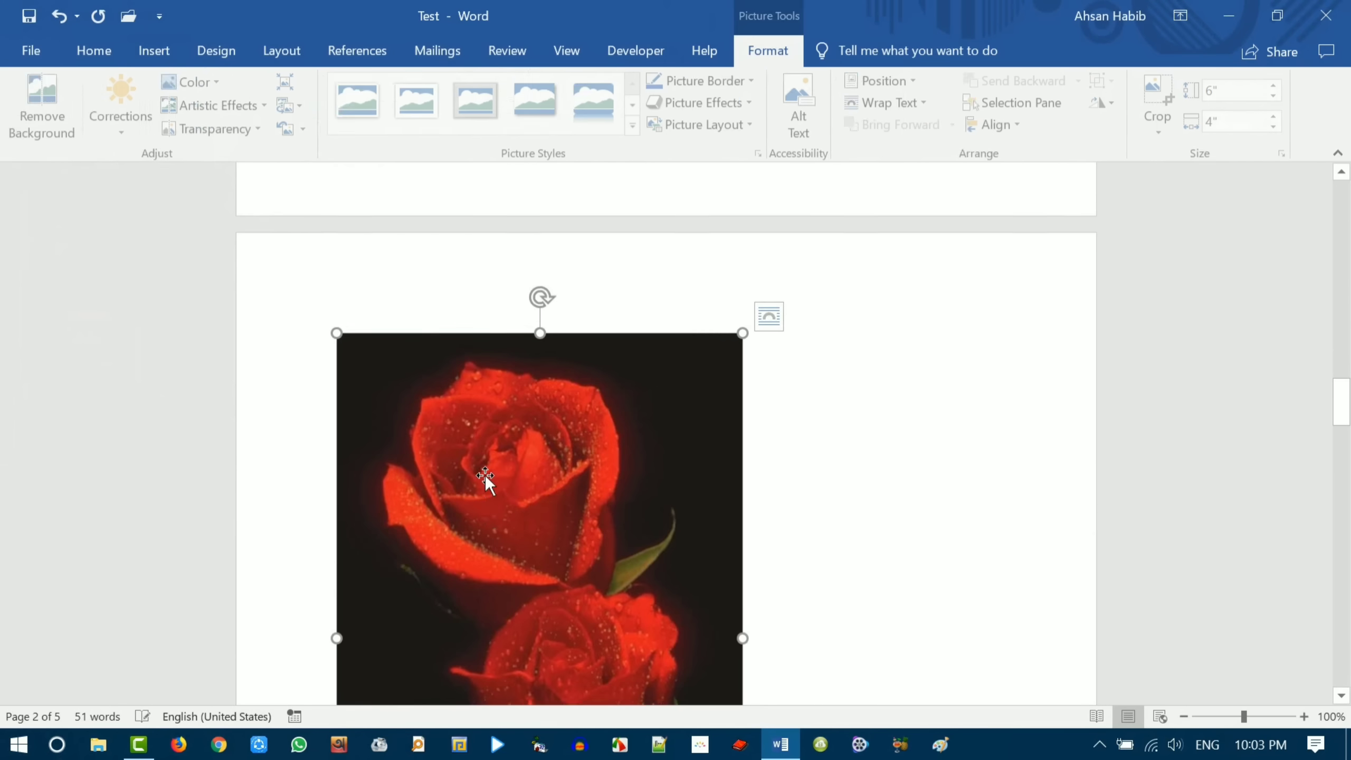
pyautogui.scroll(-2, 611, 416)
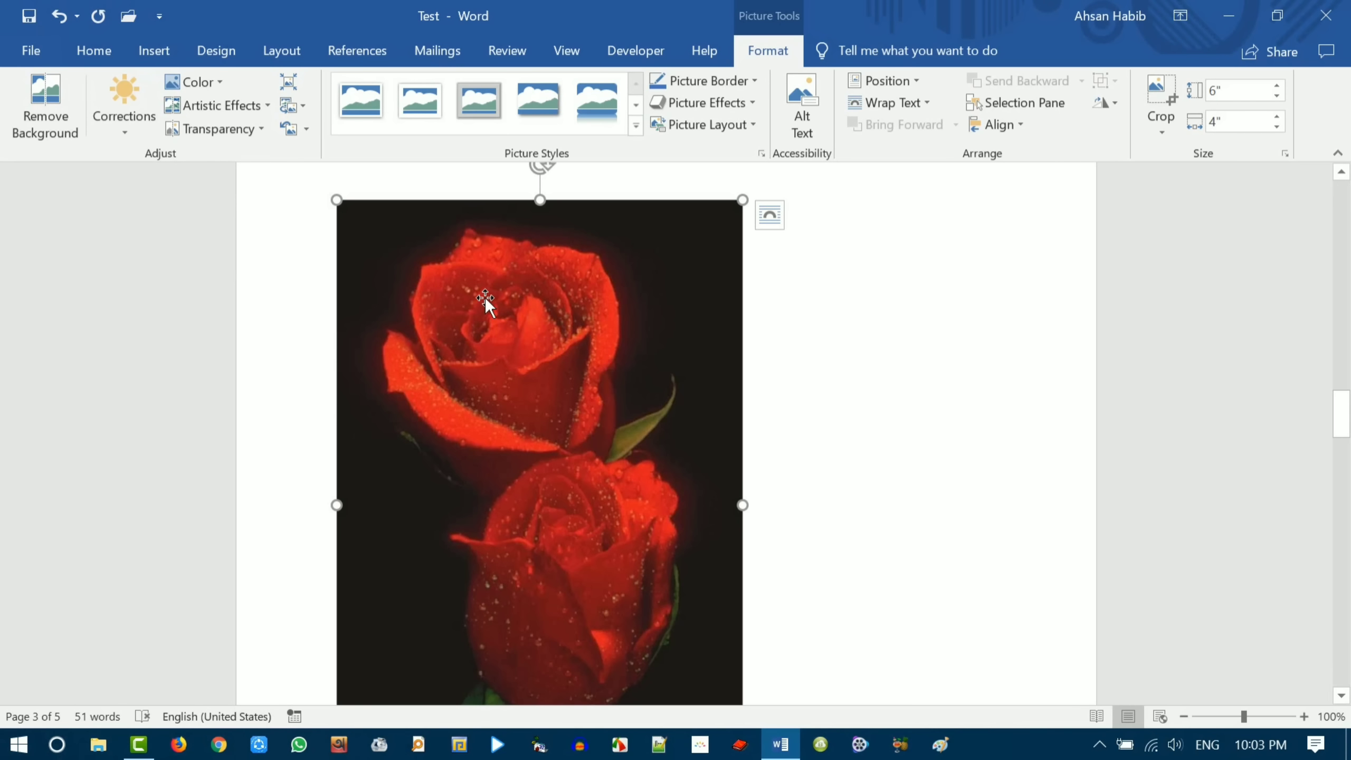
# - Apply the Brightness/Contrast correction one step brighter and one step higher in contrast to the rose picture, and preview its color variations
pyautogui.click(128, 132)
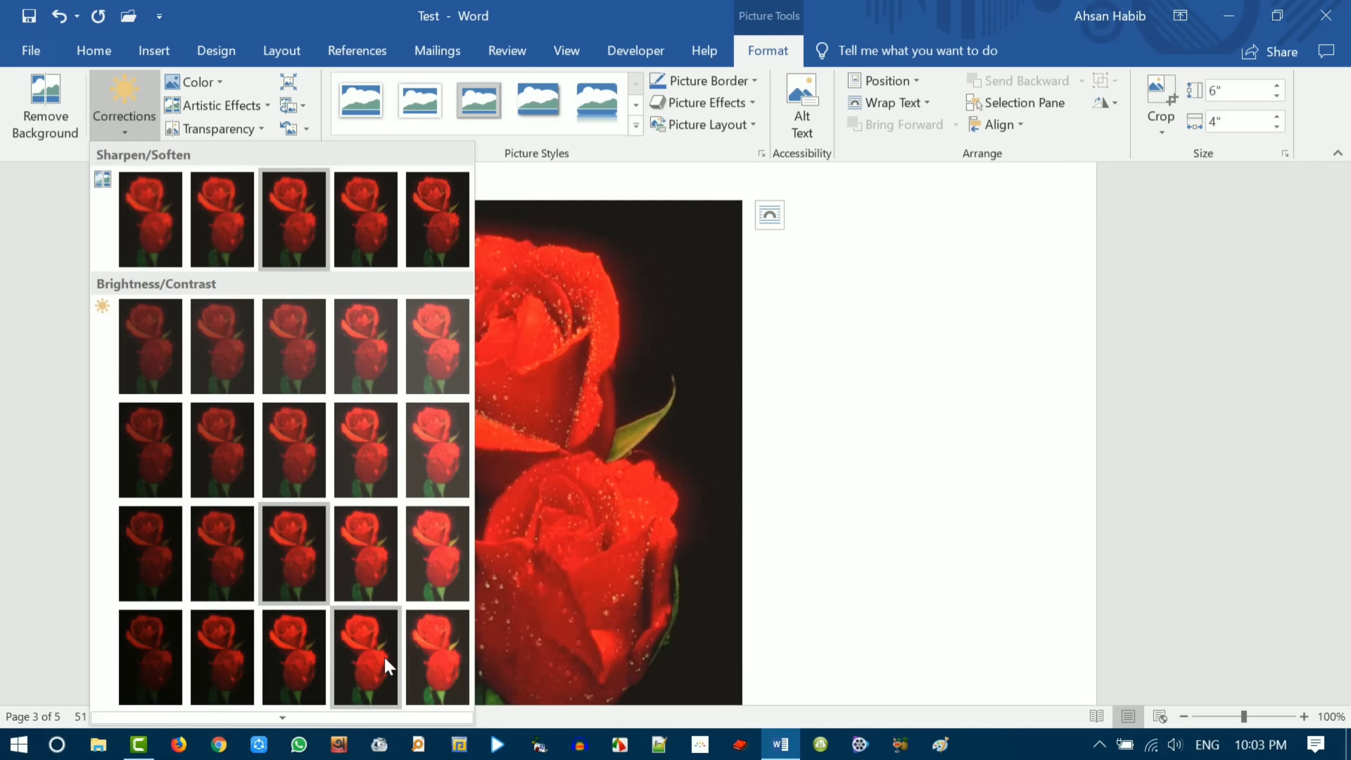
pyautogui.click(373, 657)
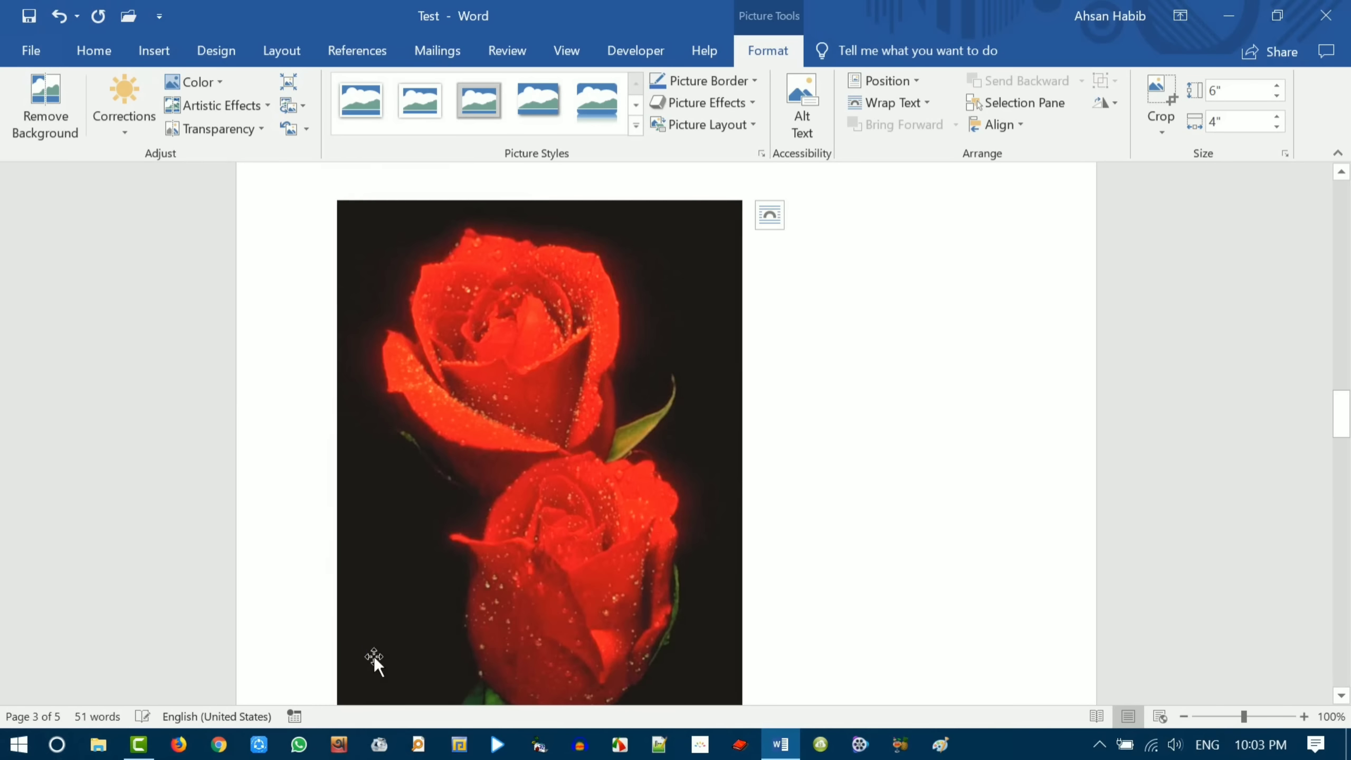
pyautogui.click(220, 81)
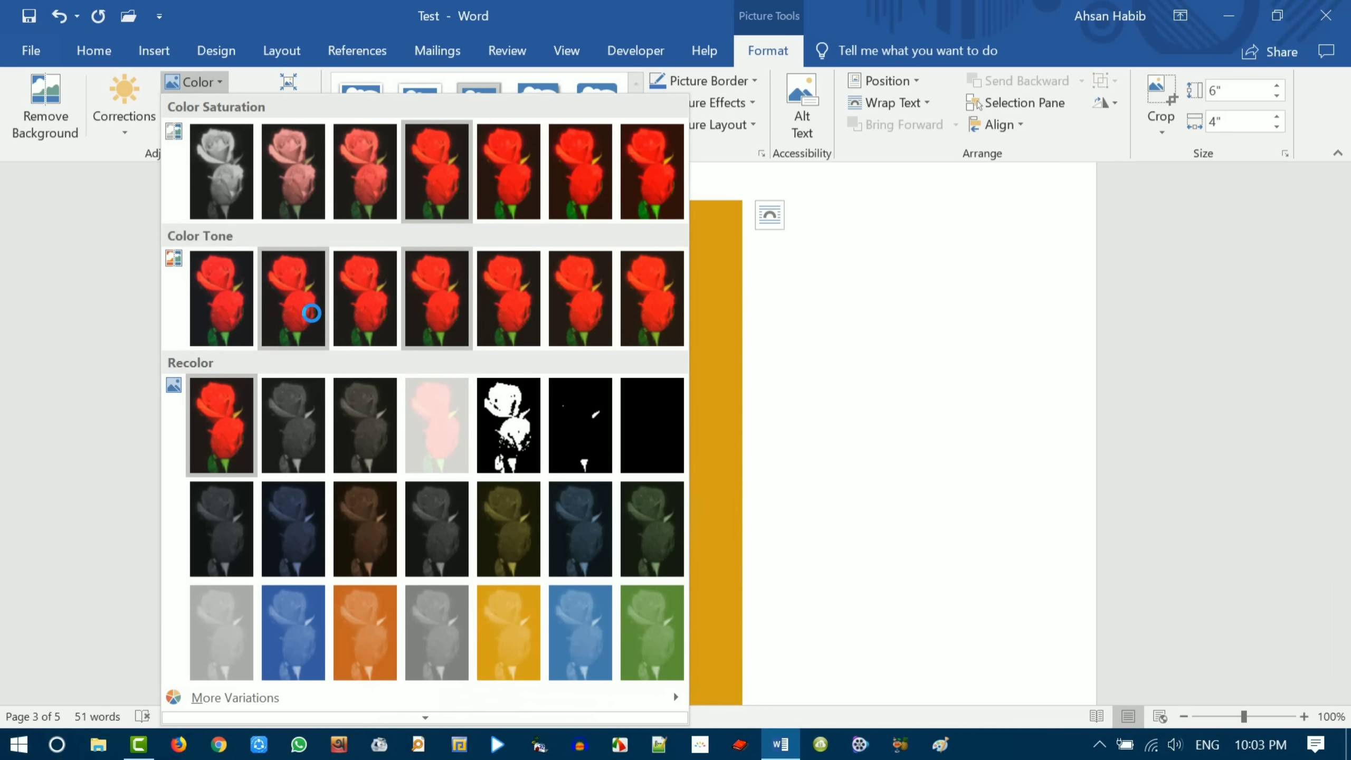
pyautogui.click(709, 7)
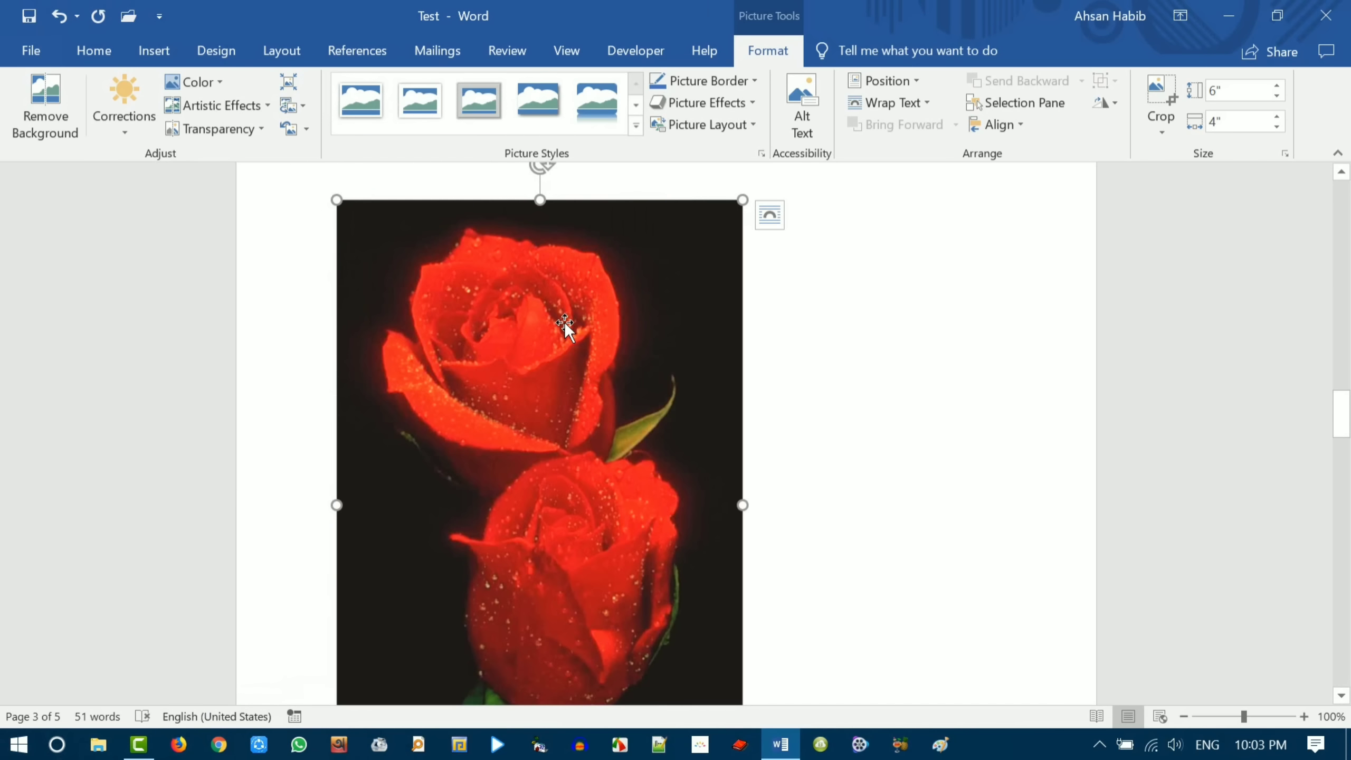
# - Set the rose picture's text wrapping to In Front of Text and move it freely toward the right half of page 2
pyautogui.click(516, 318)
pyautogui.moveTo(471, 306); pyautogui.dragTo(596, 327)
pyautogui.click(931, 103)
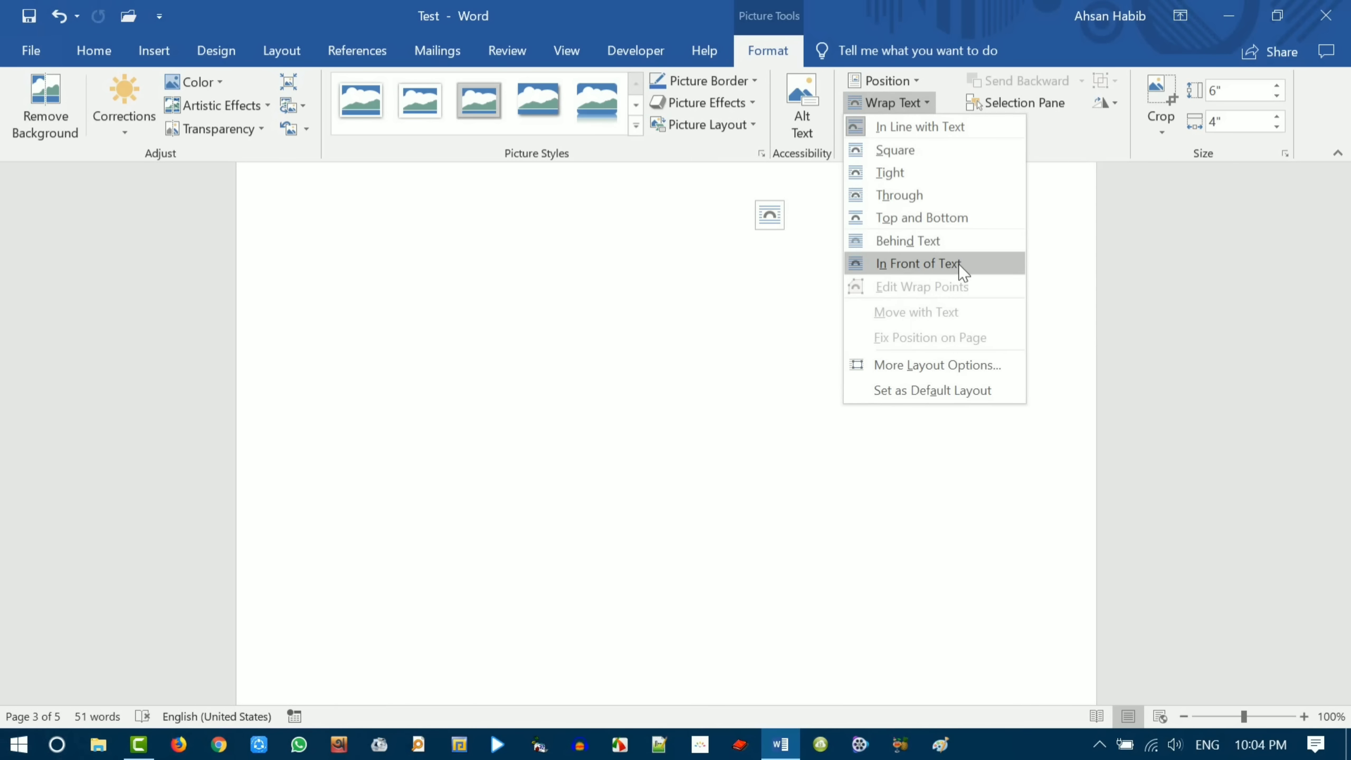
pyautogui.click(959, 265)
pyautogui.moveTo(810, 327); pyautogui.dragTo(710, 507)
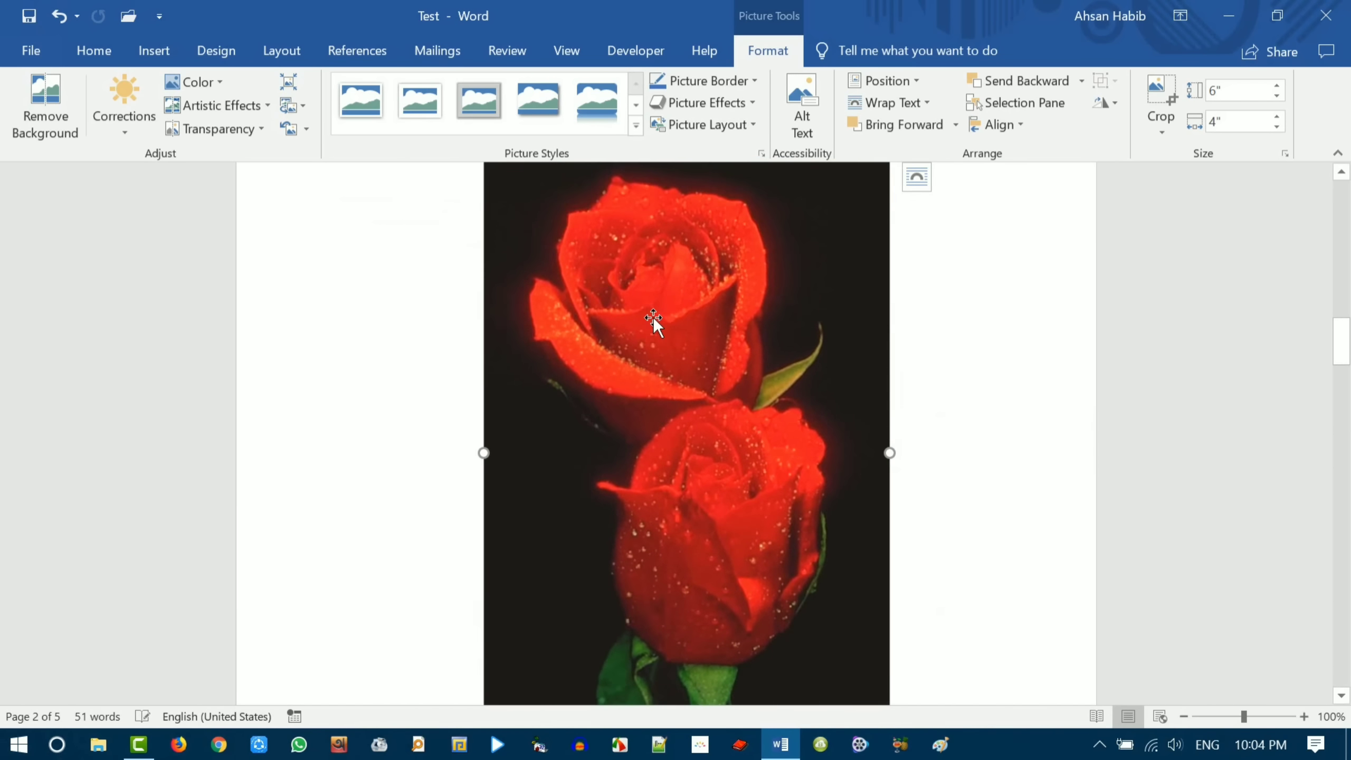
pyautogui.scroll(-1, 653, 317)
pyautogui.scroll(3, 655, 322)
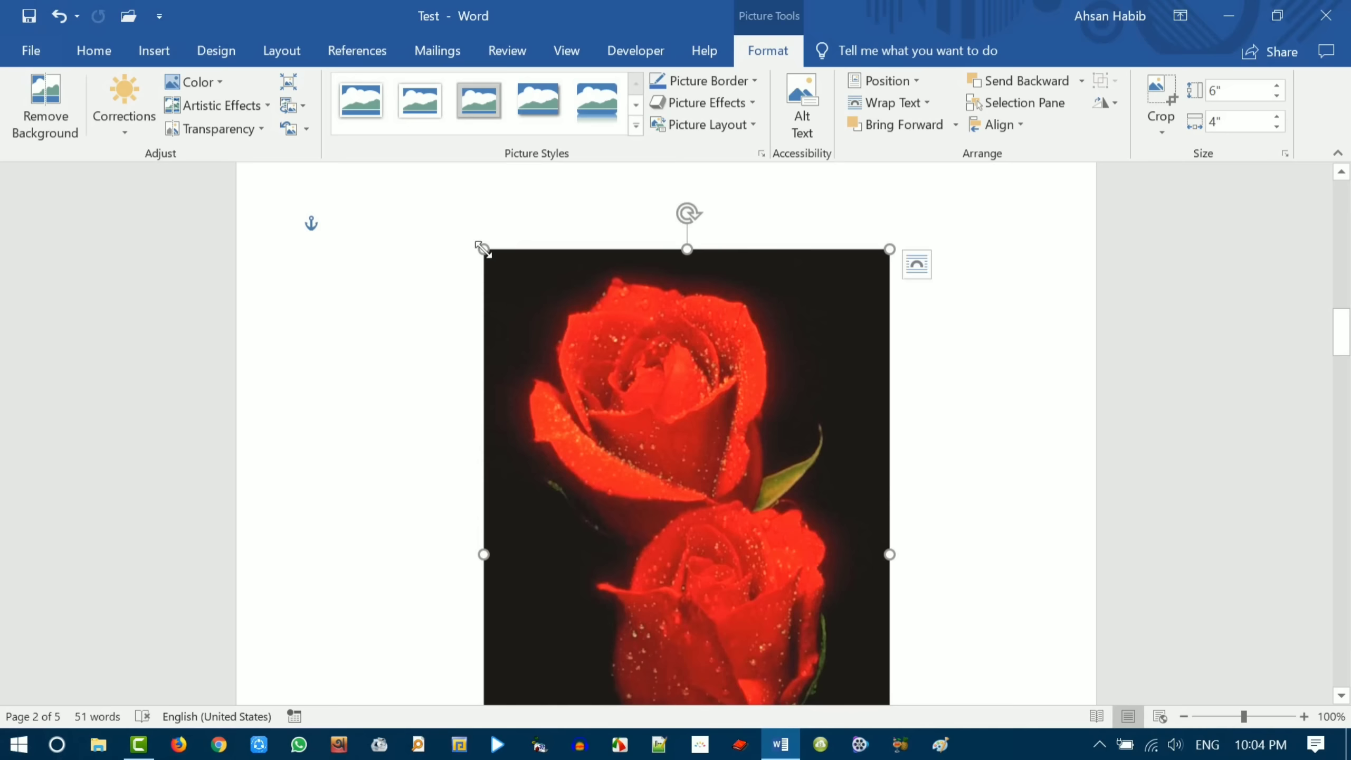
# - Shrink the rose picture to about 4.23" high and 2.82" wide, and move it to the right half of the page
pyautogui.moveTo(484, 248); pyautogui.dragTo(601, 426)
pyautogui.scroll(-3, 682, 438)
pyautogui.moveTo(789, 424); pyautogui.dragTo(690, 459)
pyautogui.moveTo(664, 383); pyautogui.dragTo(837, 420)
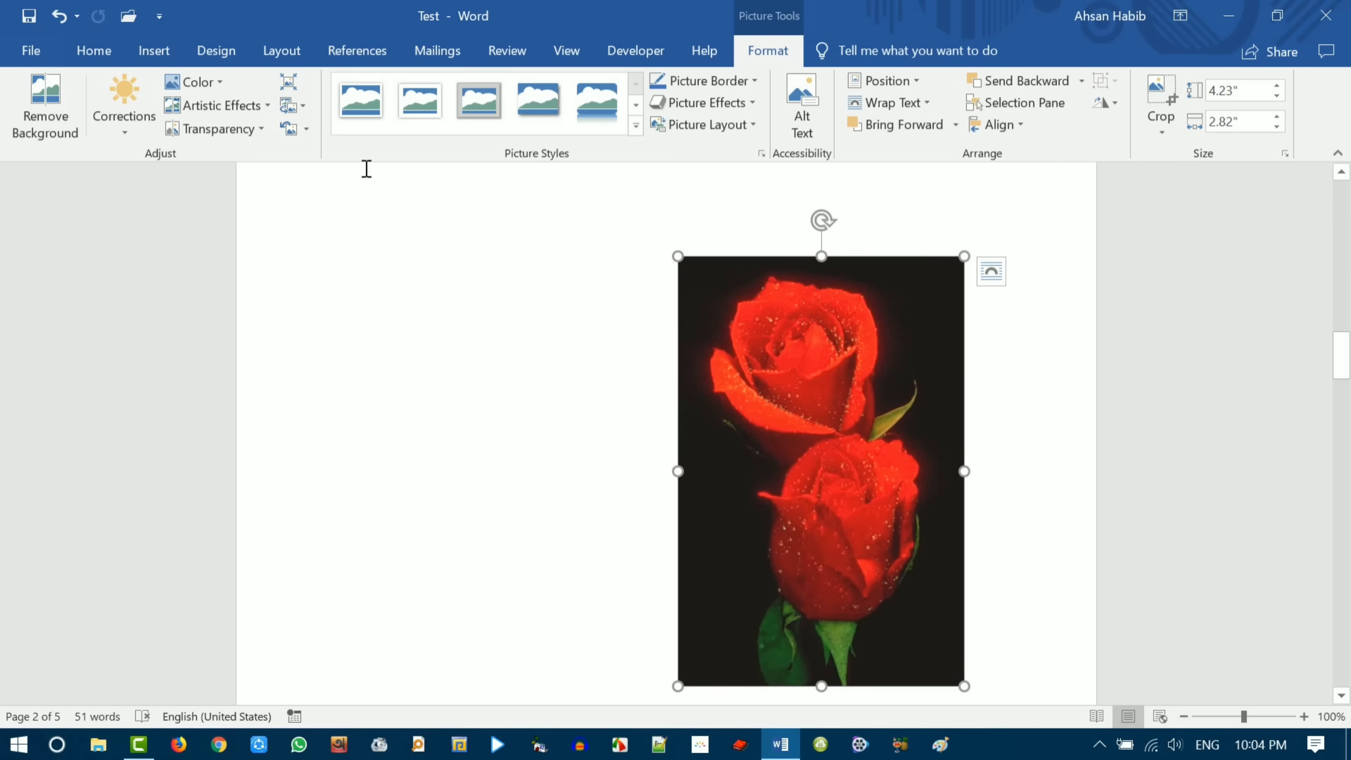
# - Preview other picture styles on the rose picture without applying one, and give it a dark gold border
pyautogui.click(635, 128)
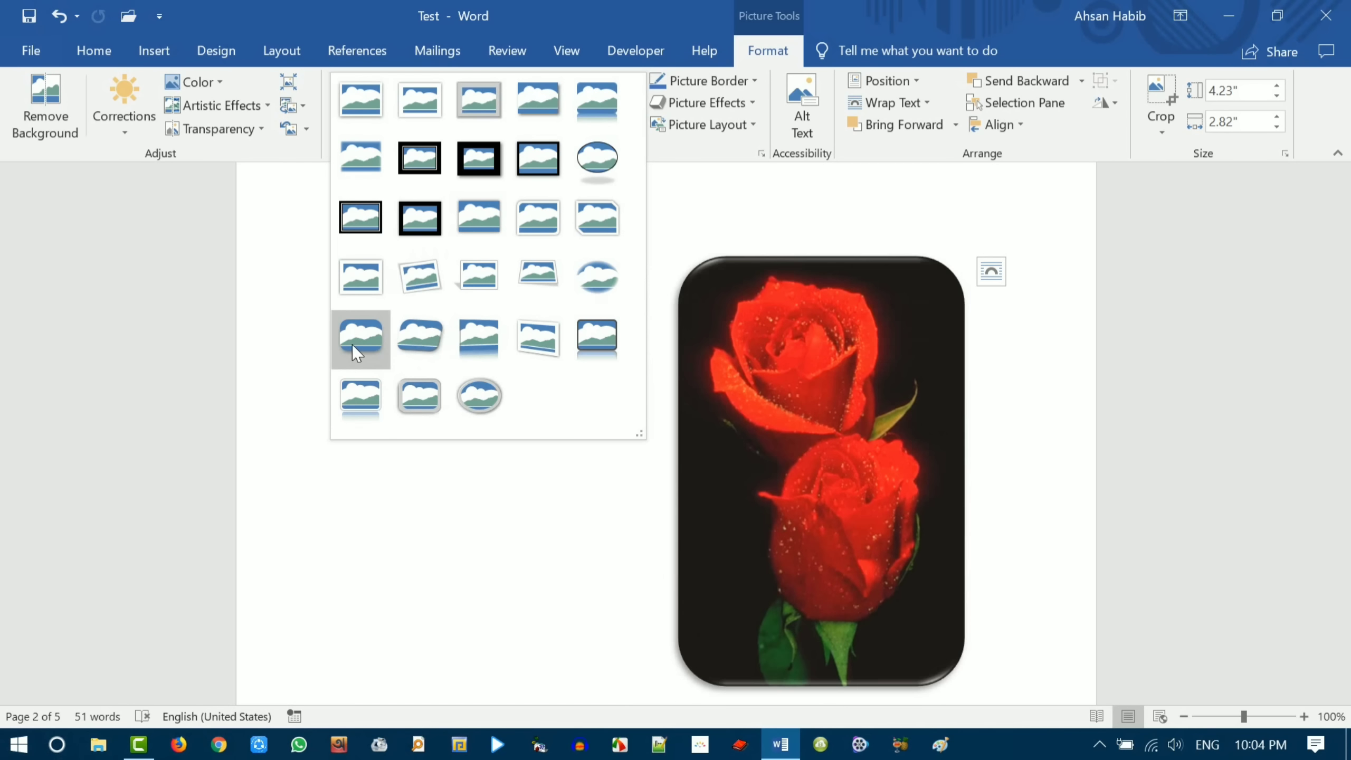
pyautogui.click(641, 4)
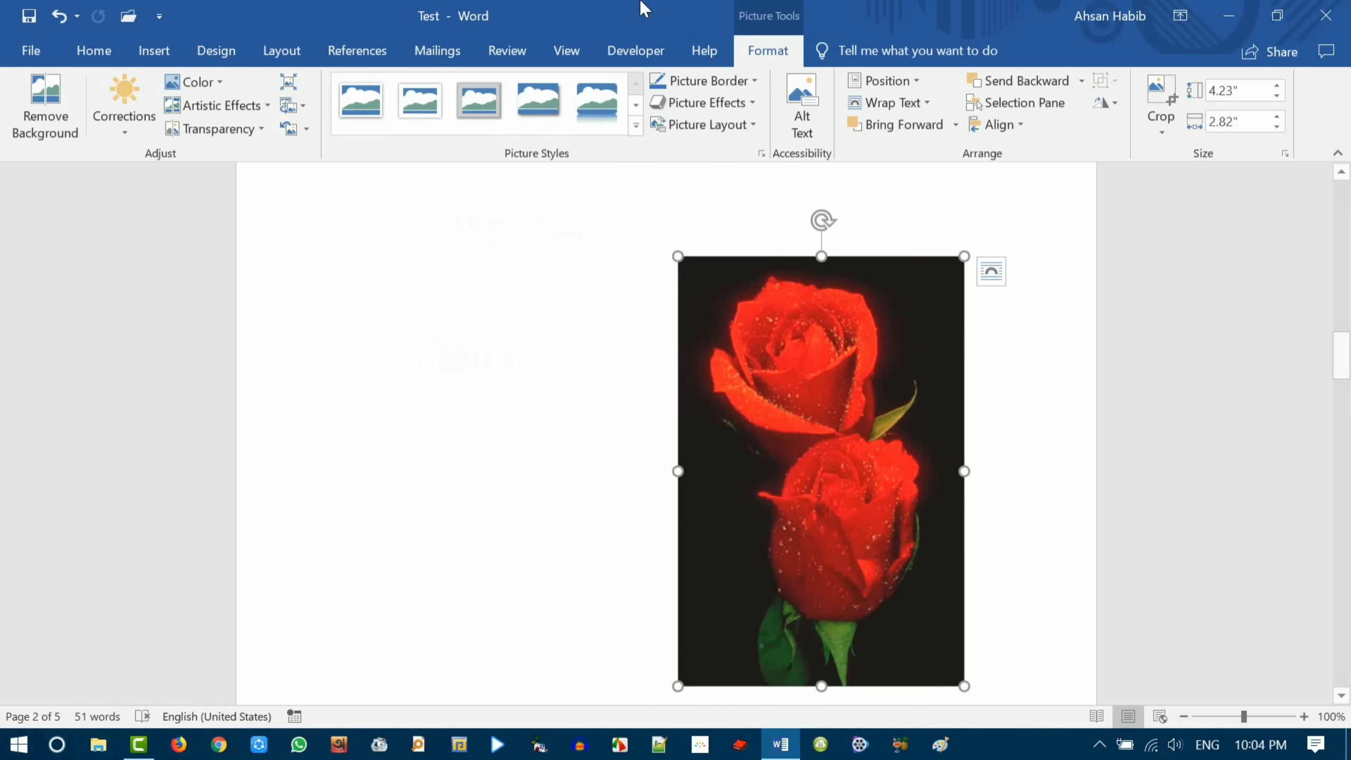
pyautogui.click(756, 80)
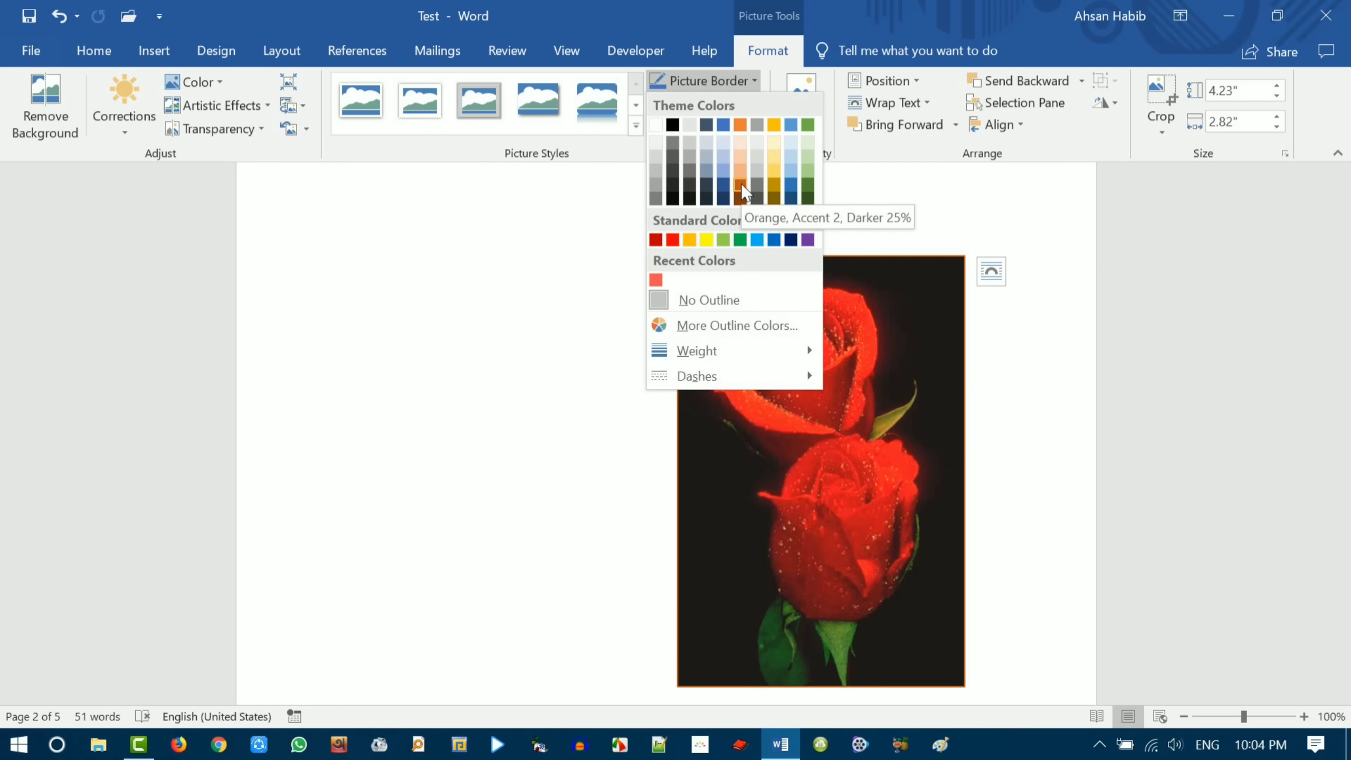
pyautogui.click(773, 186)
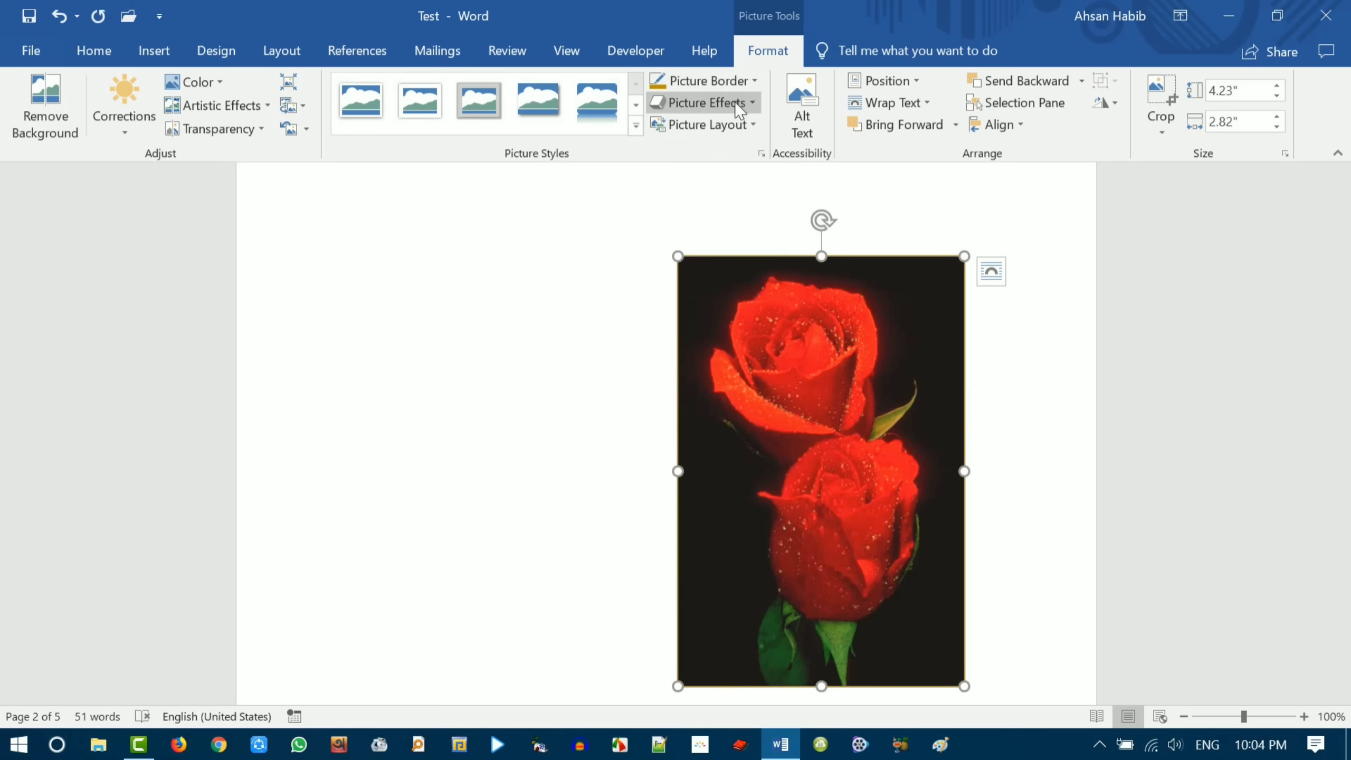
# - Apply the first preset effect of the third row, a rotated 3-D box, to the rose picture
pyautogui.click(759, 110)
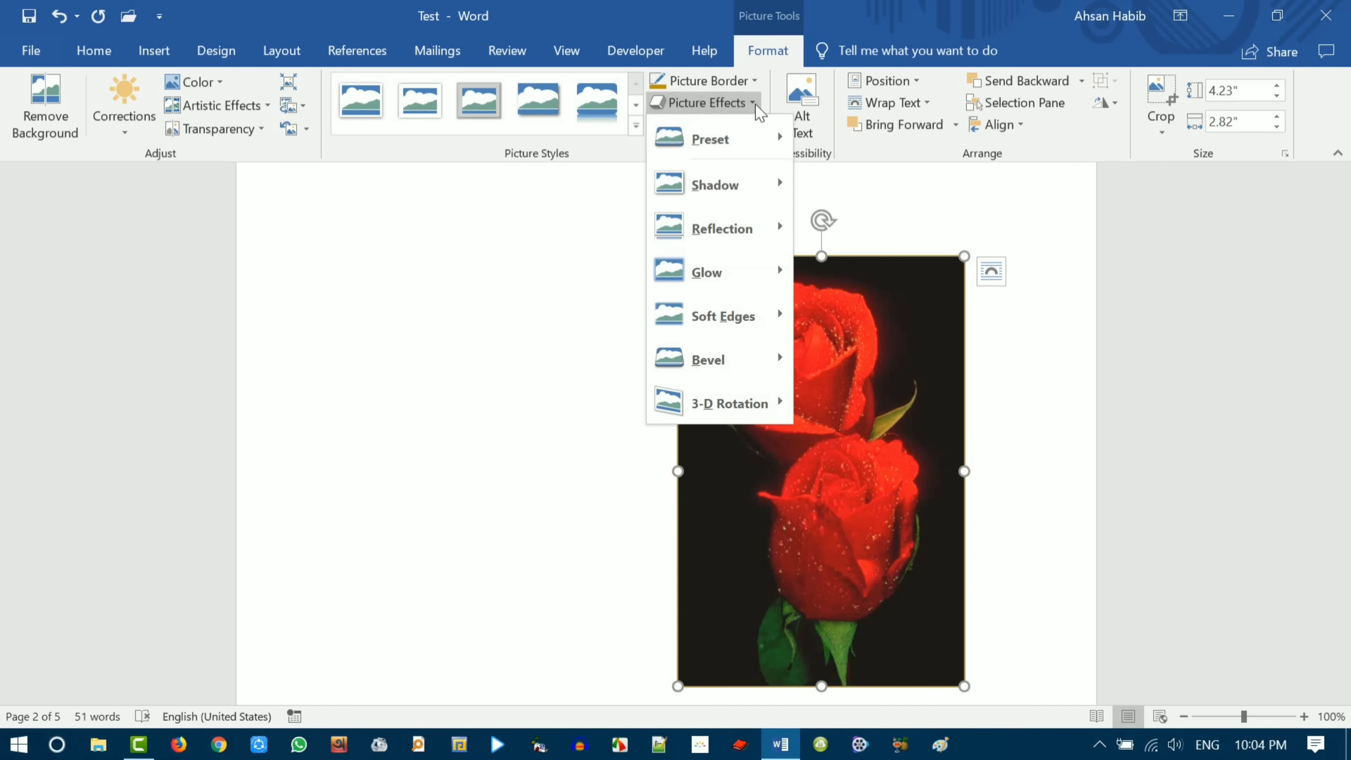
pyautogui.moveTo(779, 154)
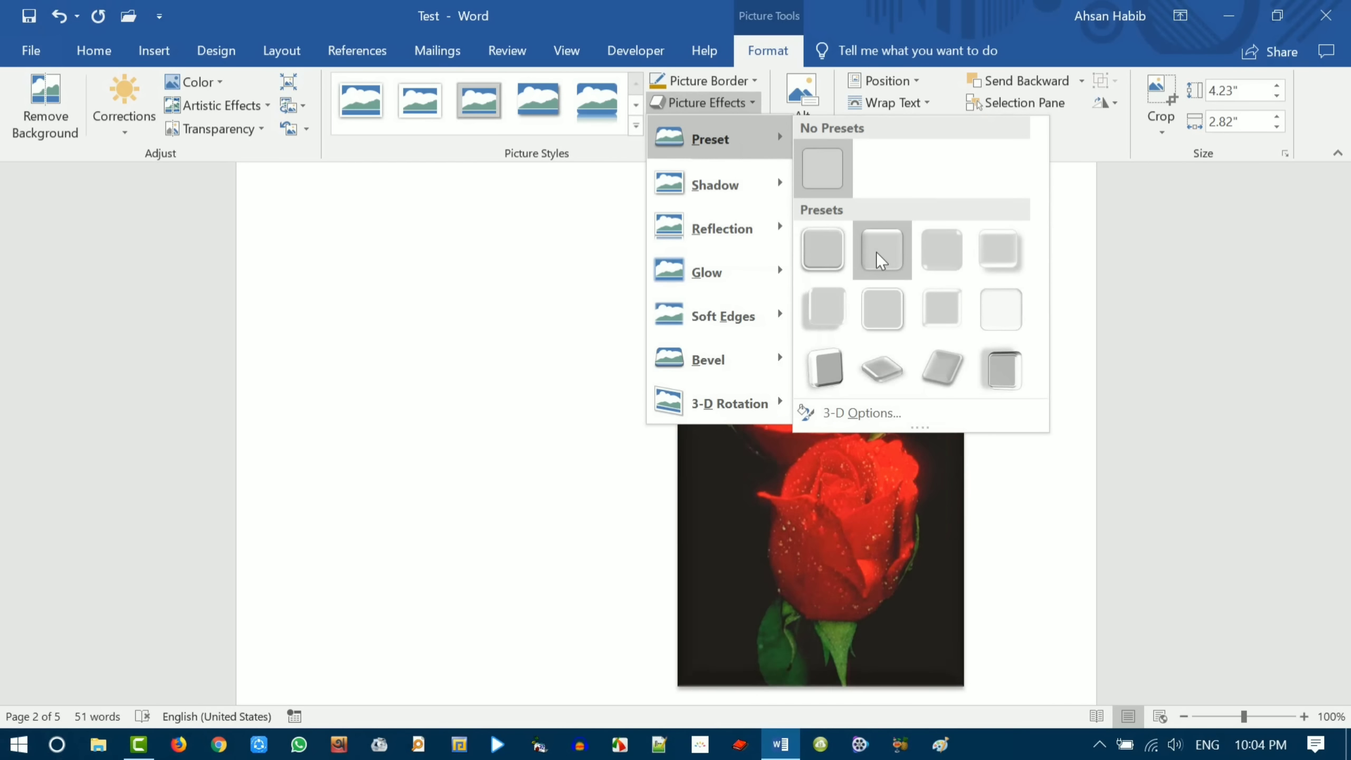
pyautogui.click(829, 373)
# - Preview the Circular Picture Callout layout on the rose picture, and set its border weight to 4½ pt
pyautogui.click(753, 126)
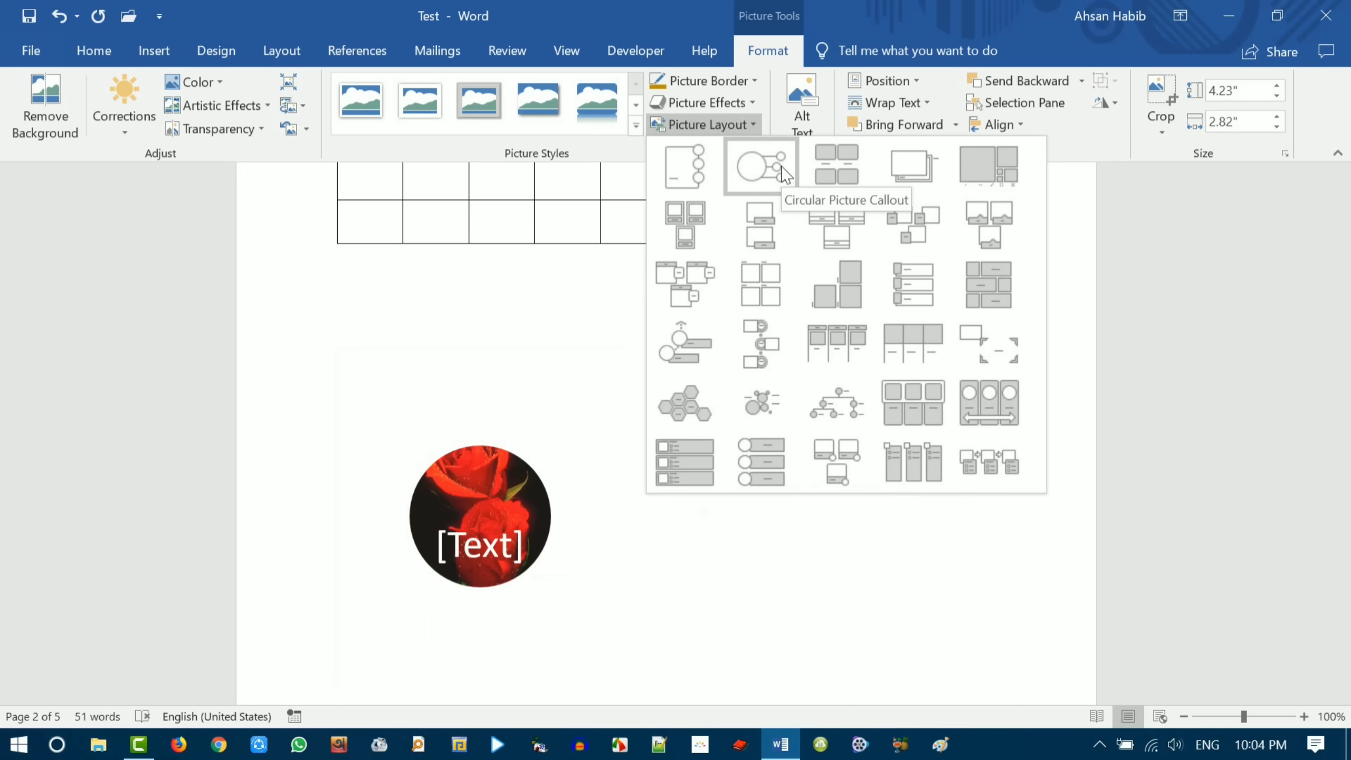
pyautogui.click(756, 80)
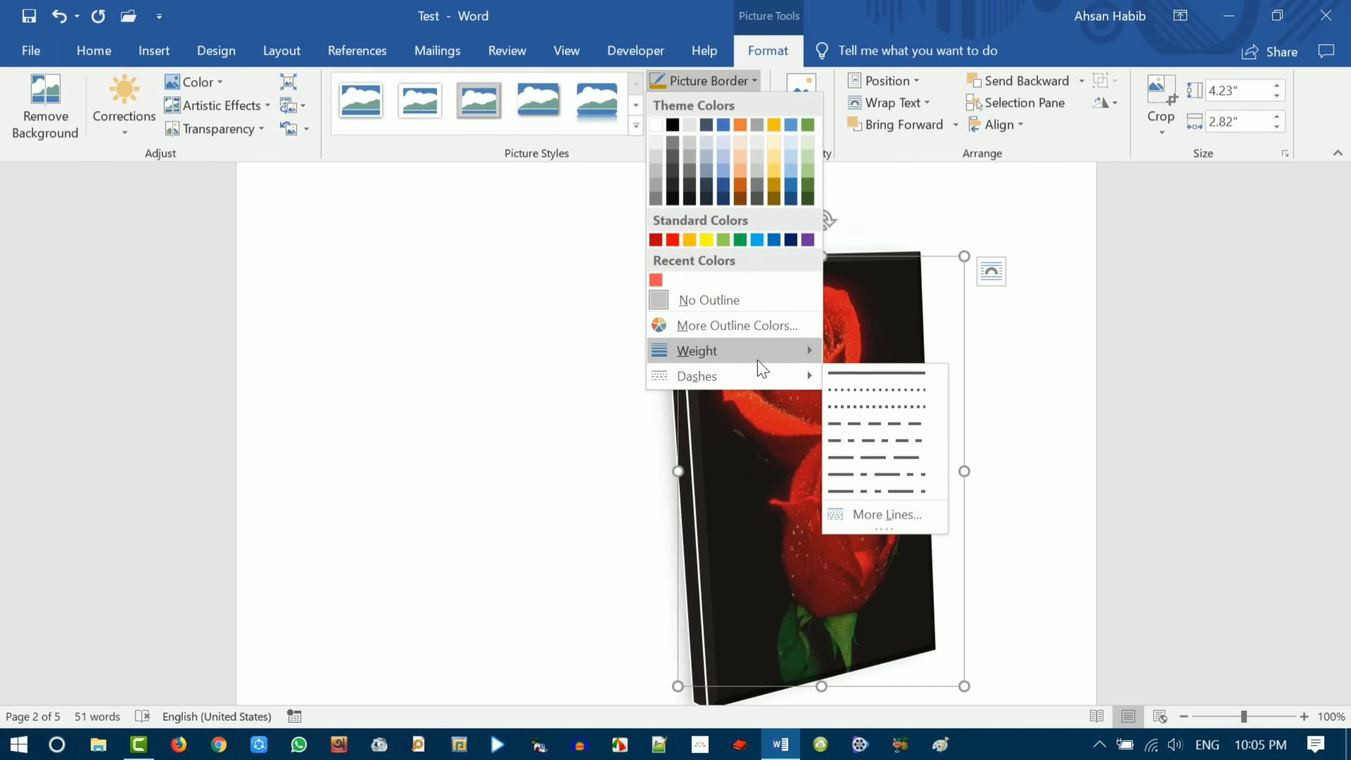
pyautogui.moveTo(758, 361)
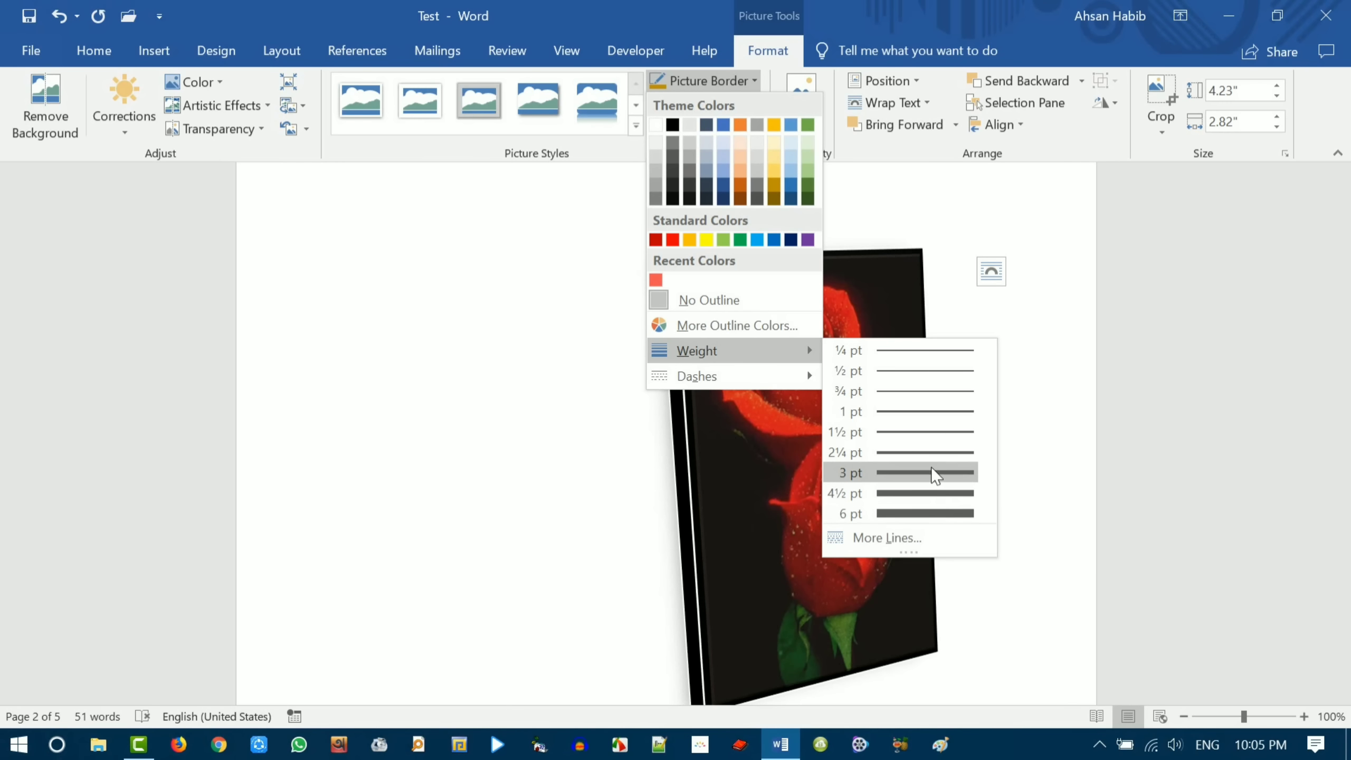
pyautogui.click(935, 499)
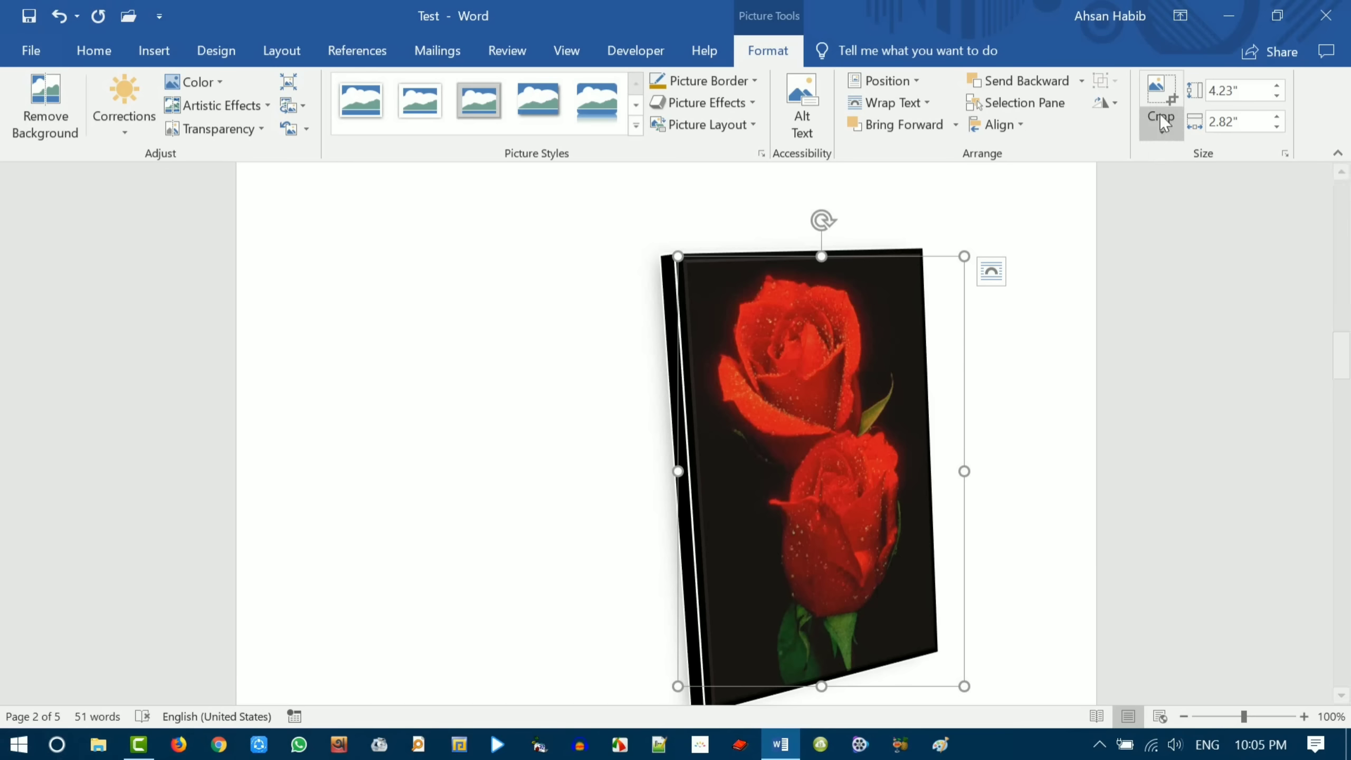
# - Crop the rose picture slightly on all four sides to about 3.88" high and 2.39" wide
pyautogui.click(1162, 100)
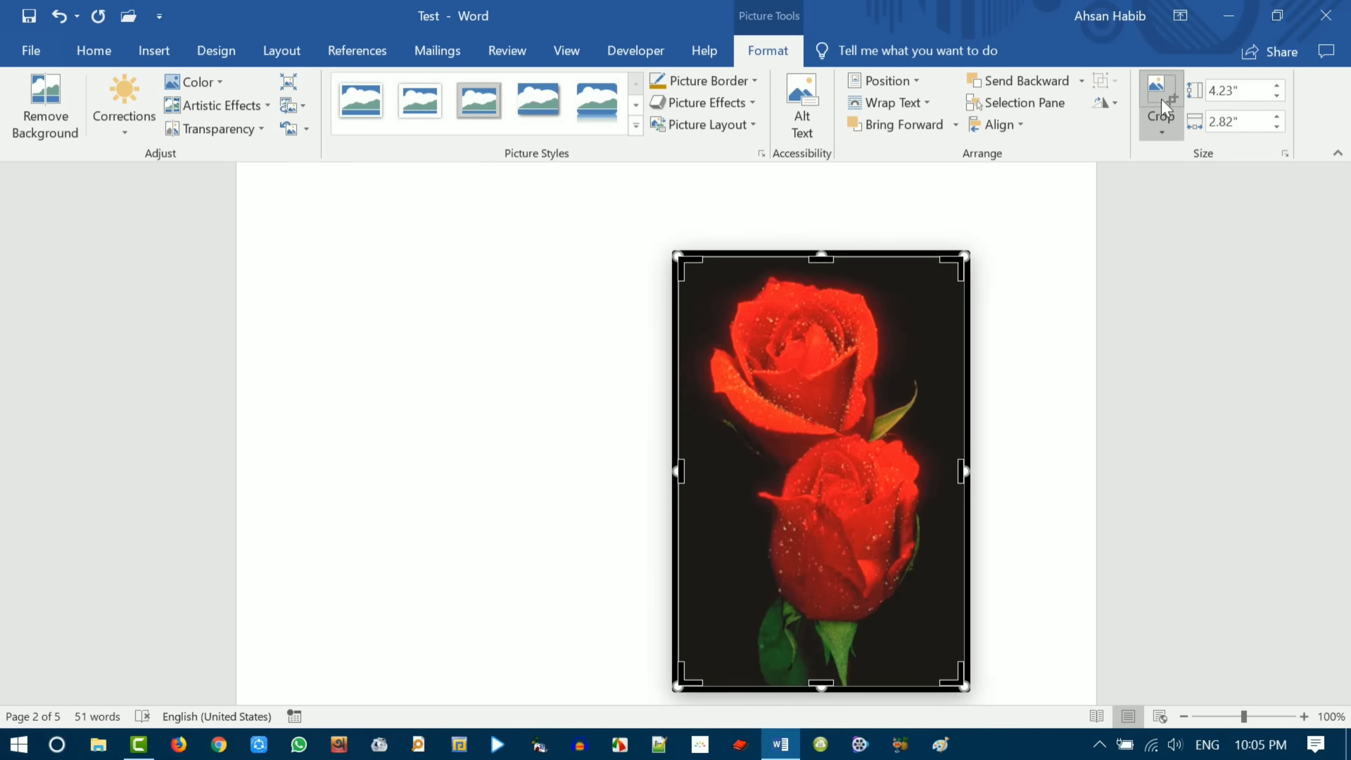
pyautogui.moveTo(821, 257); pyautogui.dragTo(817, 271)
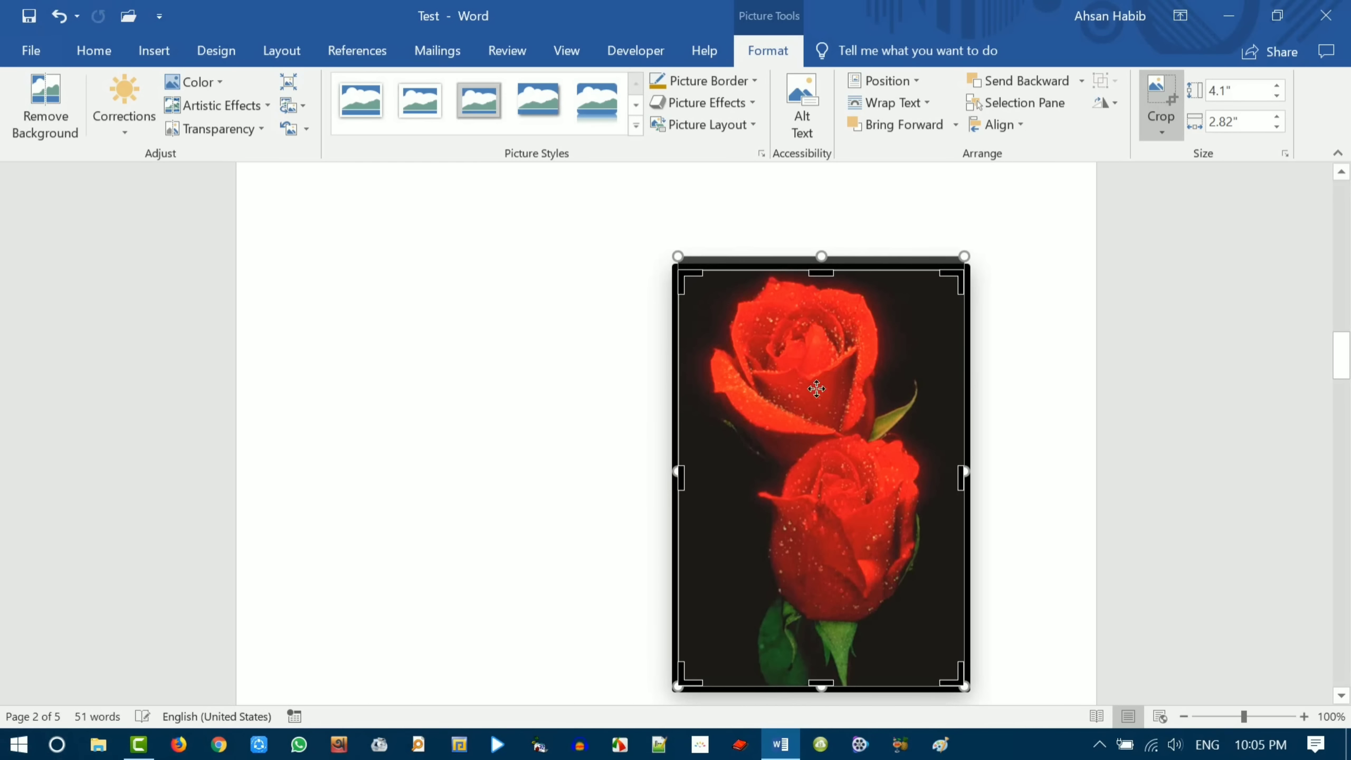
pyautogui.moveTo(822, 685); pyautogui.dragTo(823, 668)
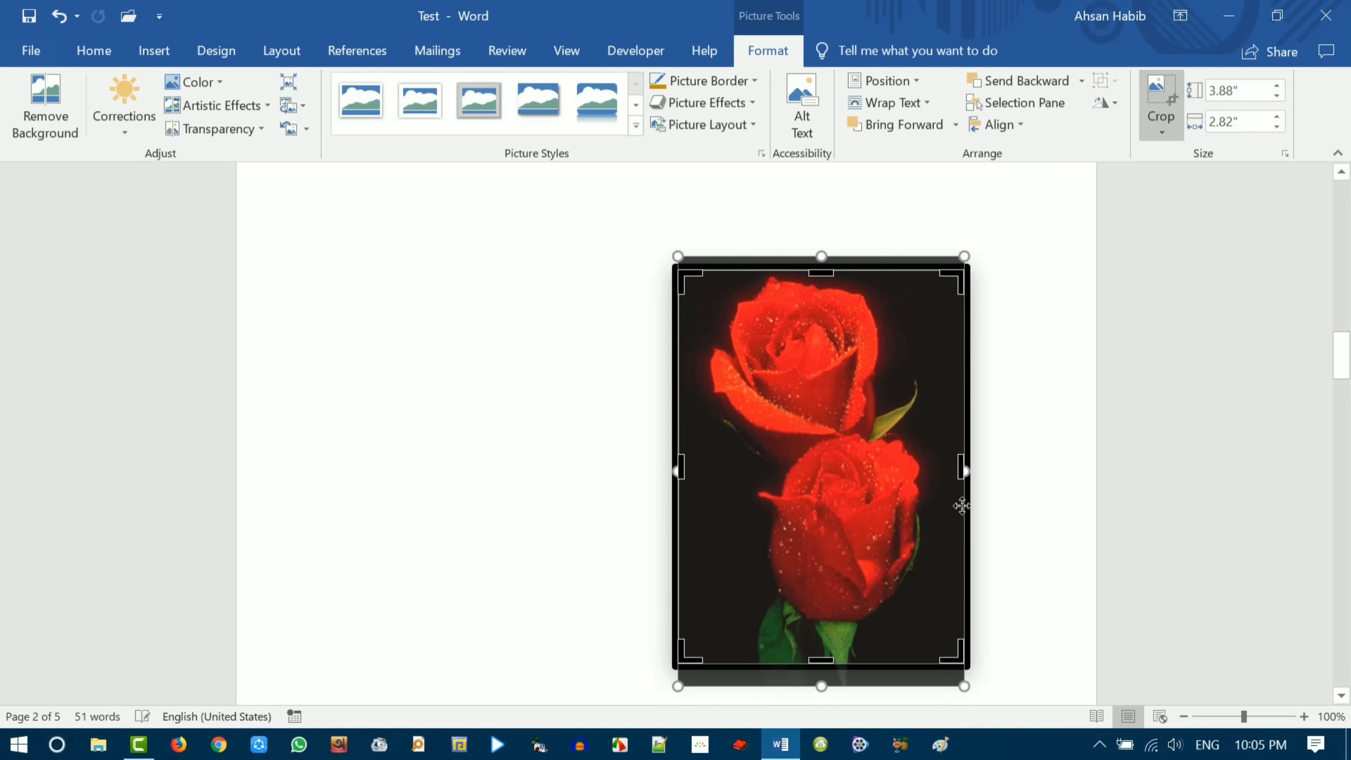
pyautogui.moveTo(965, 470); pyautogui.dragTo(947, 471)
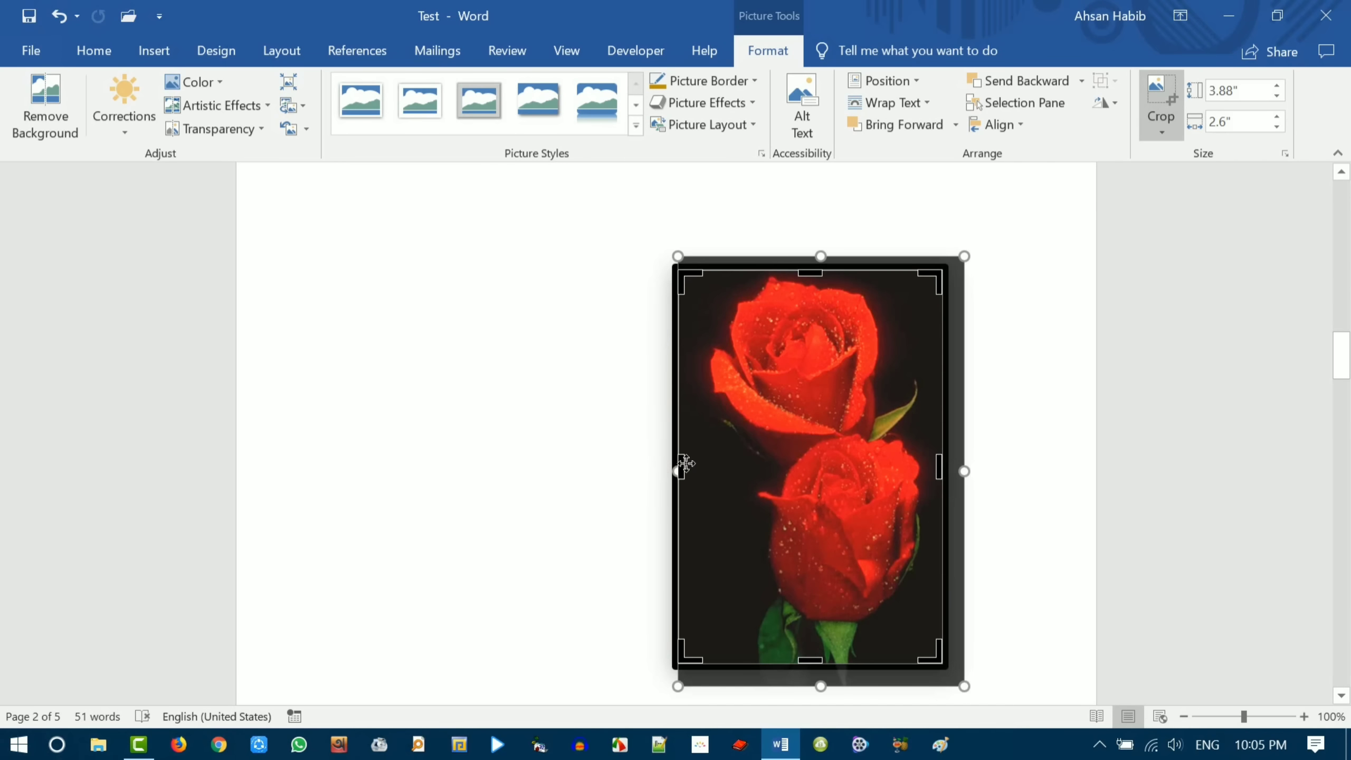
pyautogui.moveTo(681, 467); pyautogui.dragTo(701, 467)
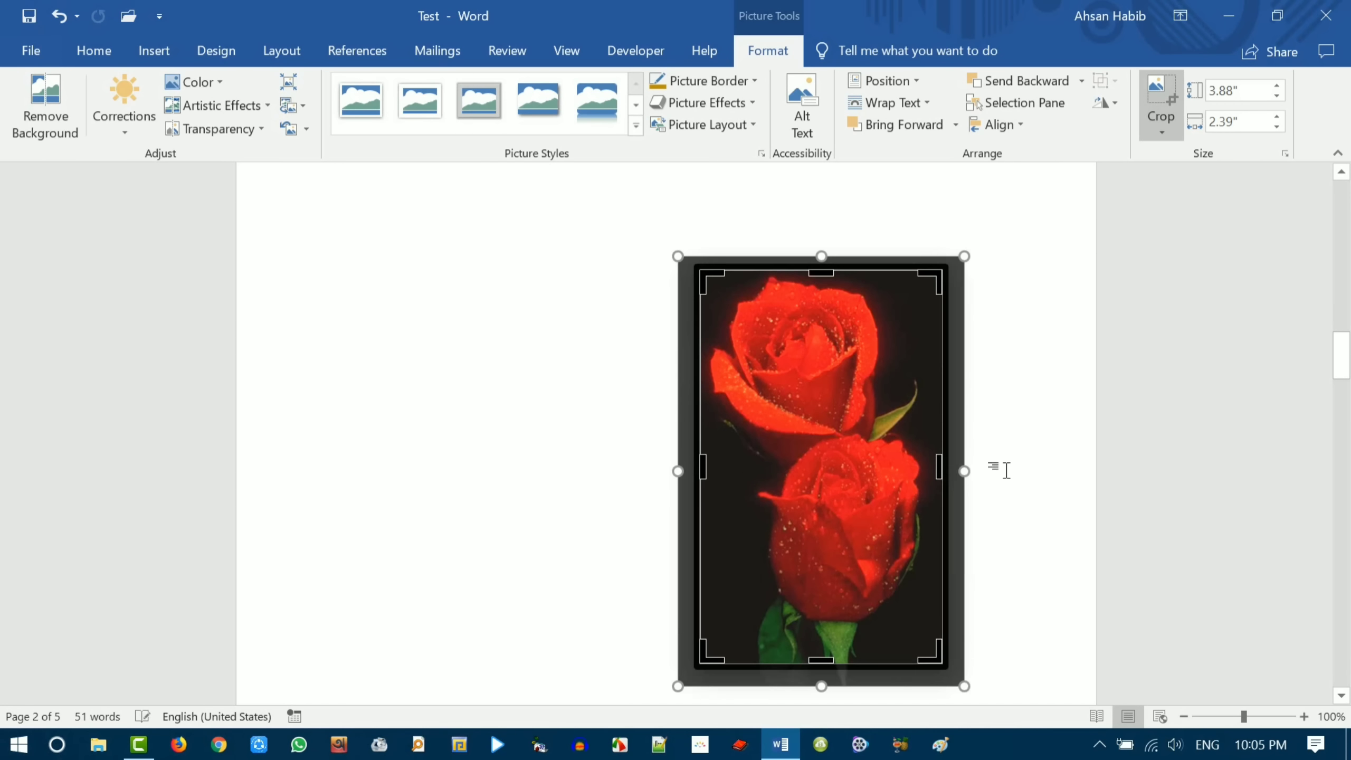
pyautogui.click(1050, 413)
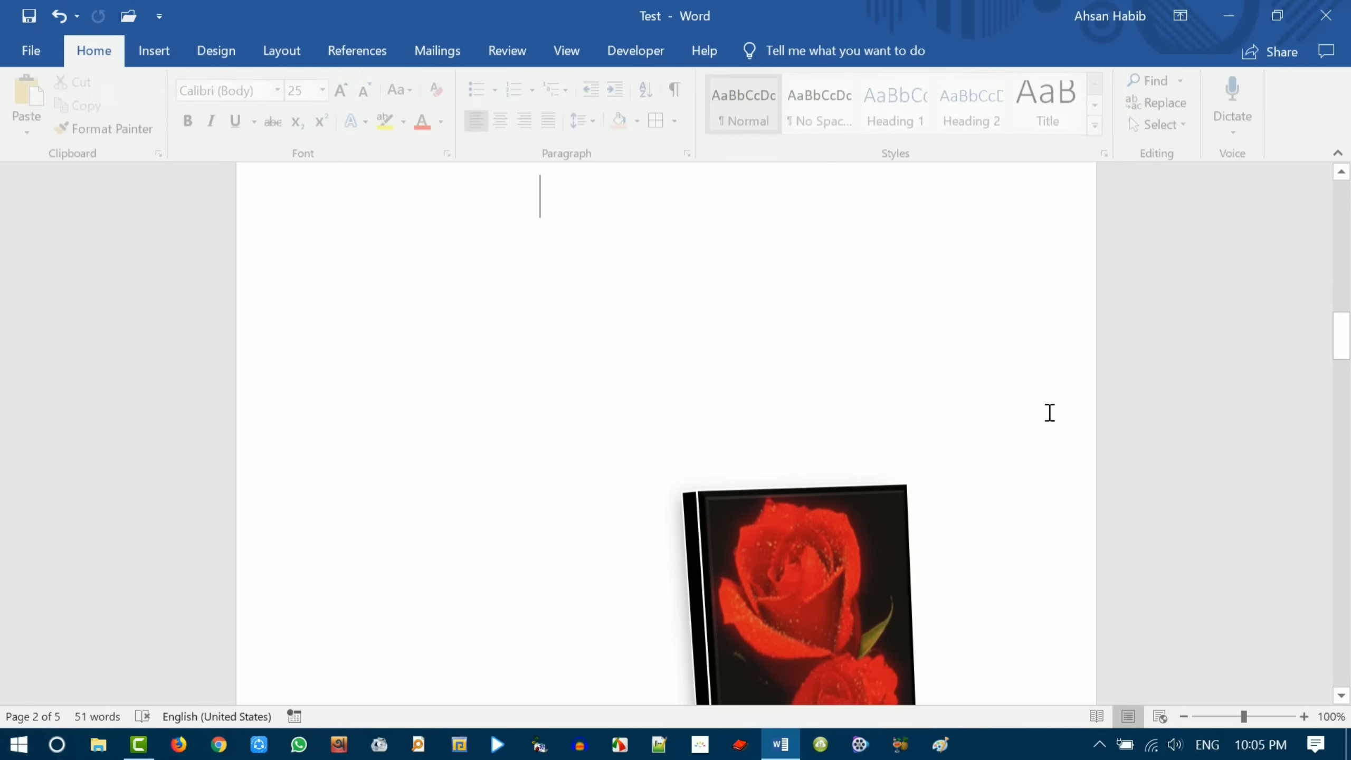
# - Move the cropped rose picture around page 2 and place it near the page's right edge
pyautogui.moveTo(820, 551); pyautogui.dragTo(700, 384)
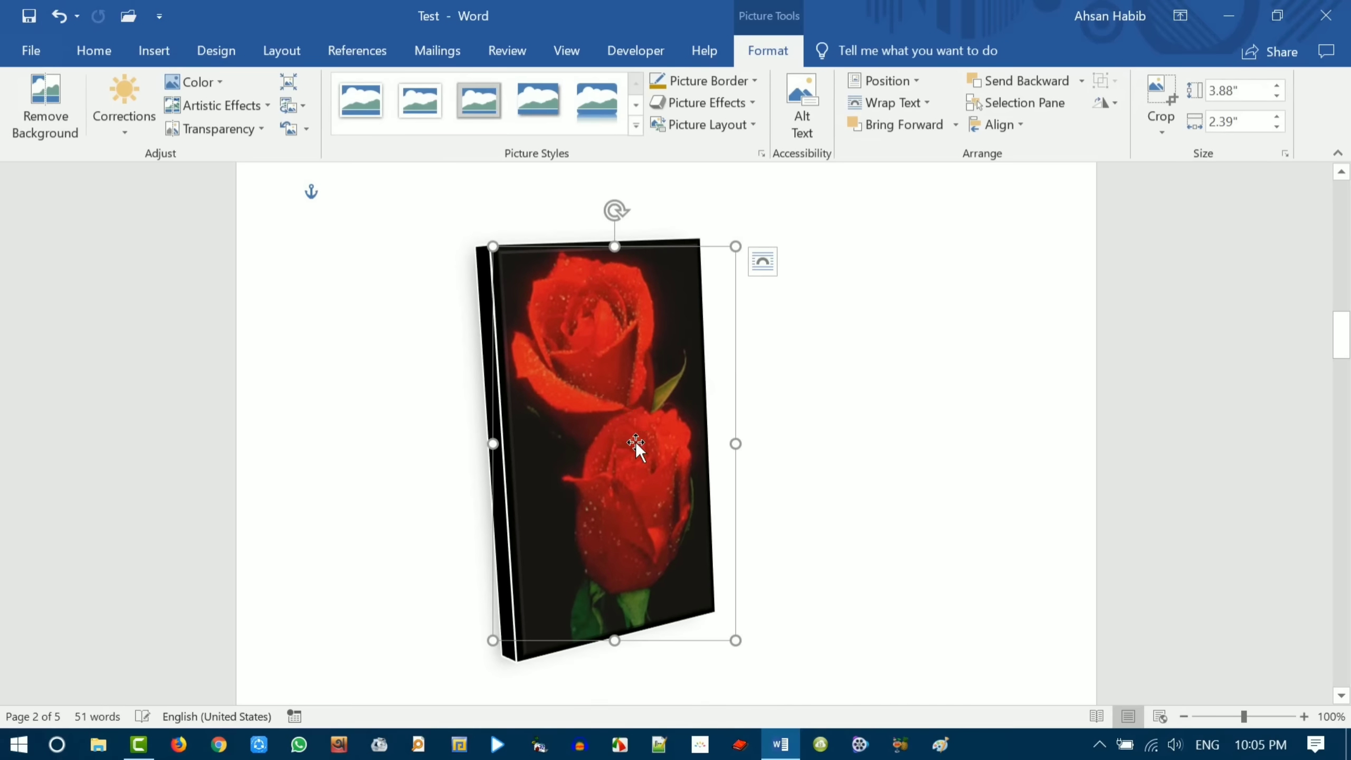
pyautogui.moveTo(636, 442); pyautogui.dragTo(734, 437)
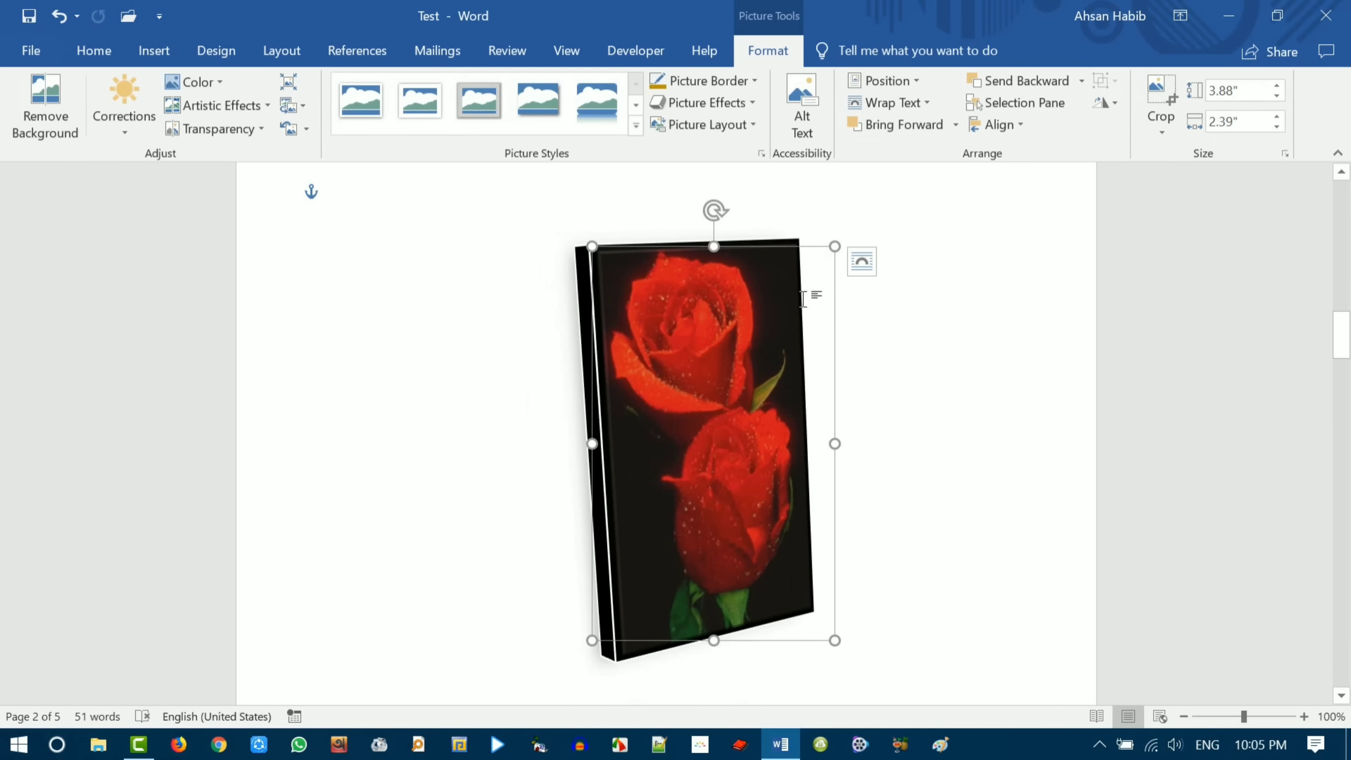
pyautogui.moveTo(676, 306); pyautogui.dragTo(895, 352)
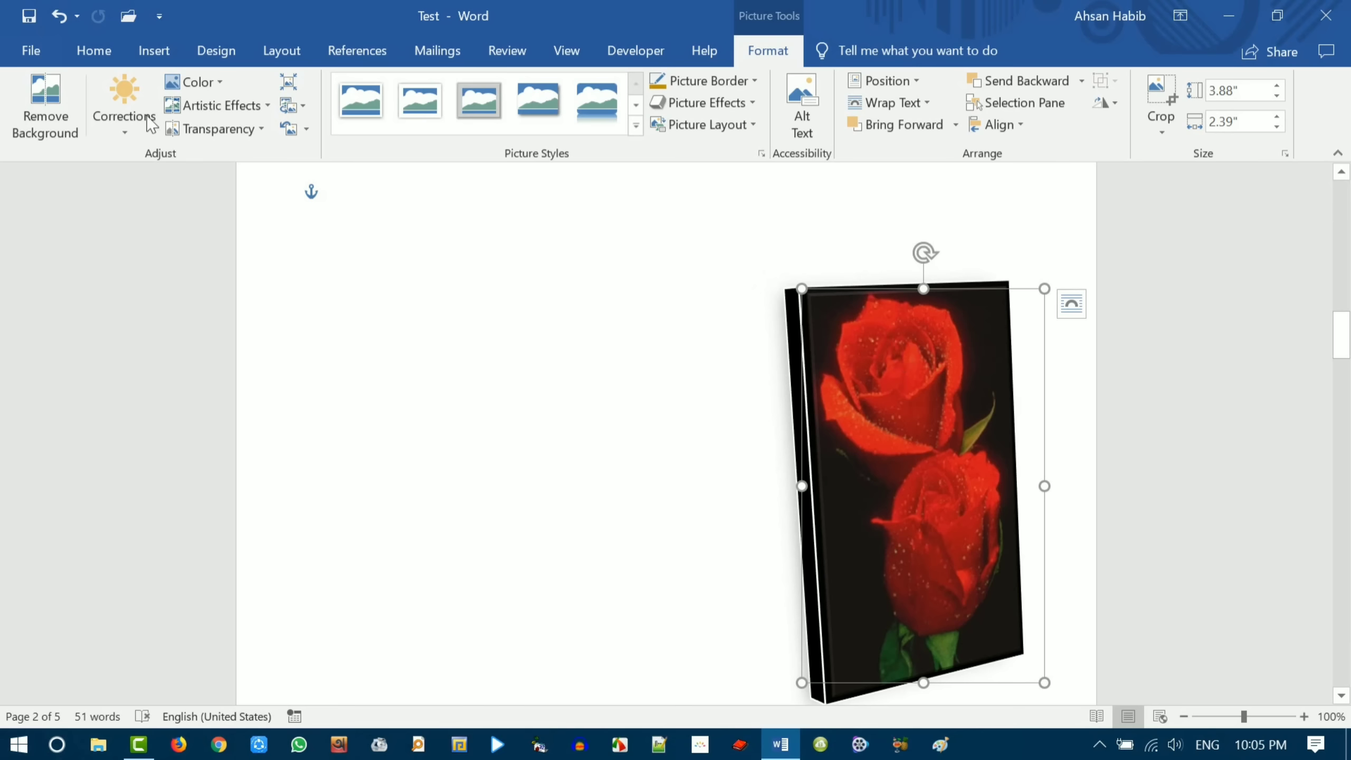
# - Draw a rectangle shape about 3.56" high and 2.88" wide in the empty area to the left of the rose picture
pyautogui.click(162, 52)
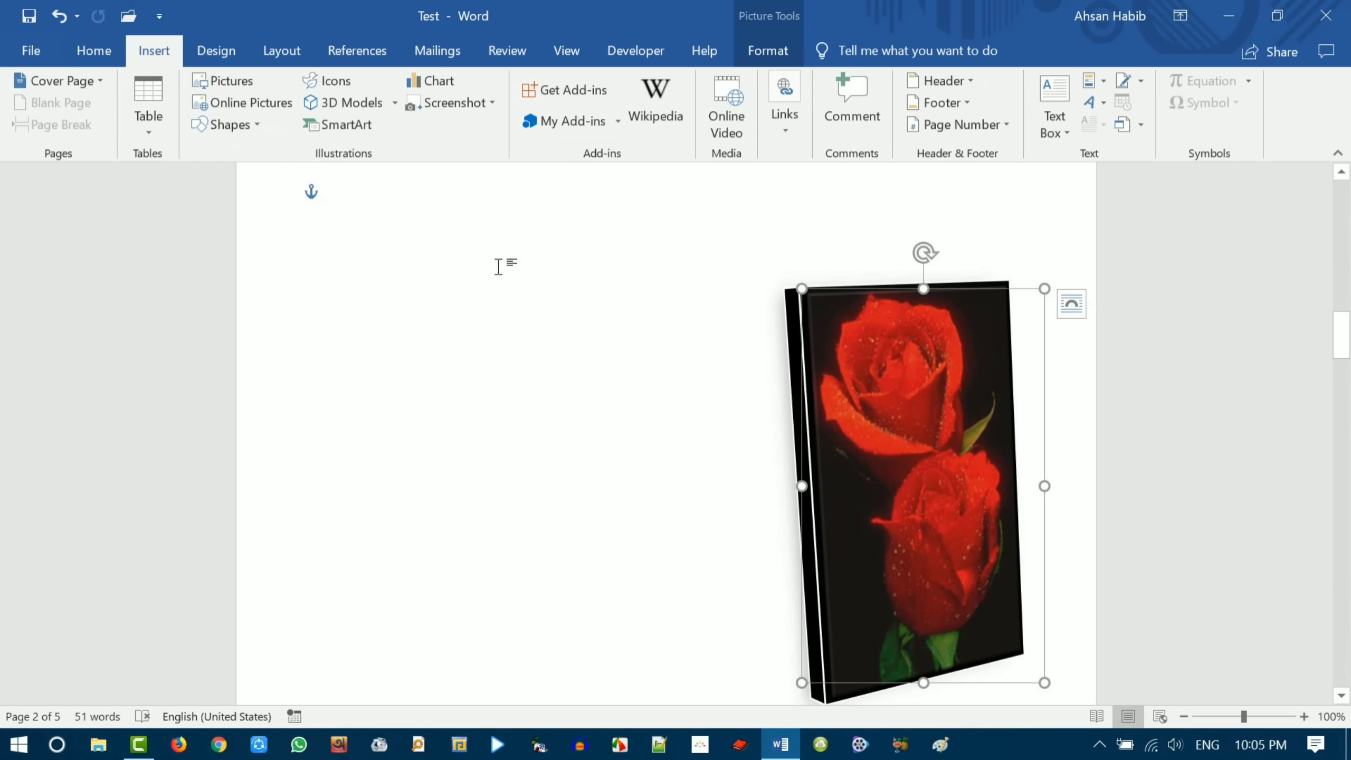
pyautogui.click(258, 124)
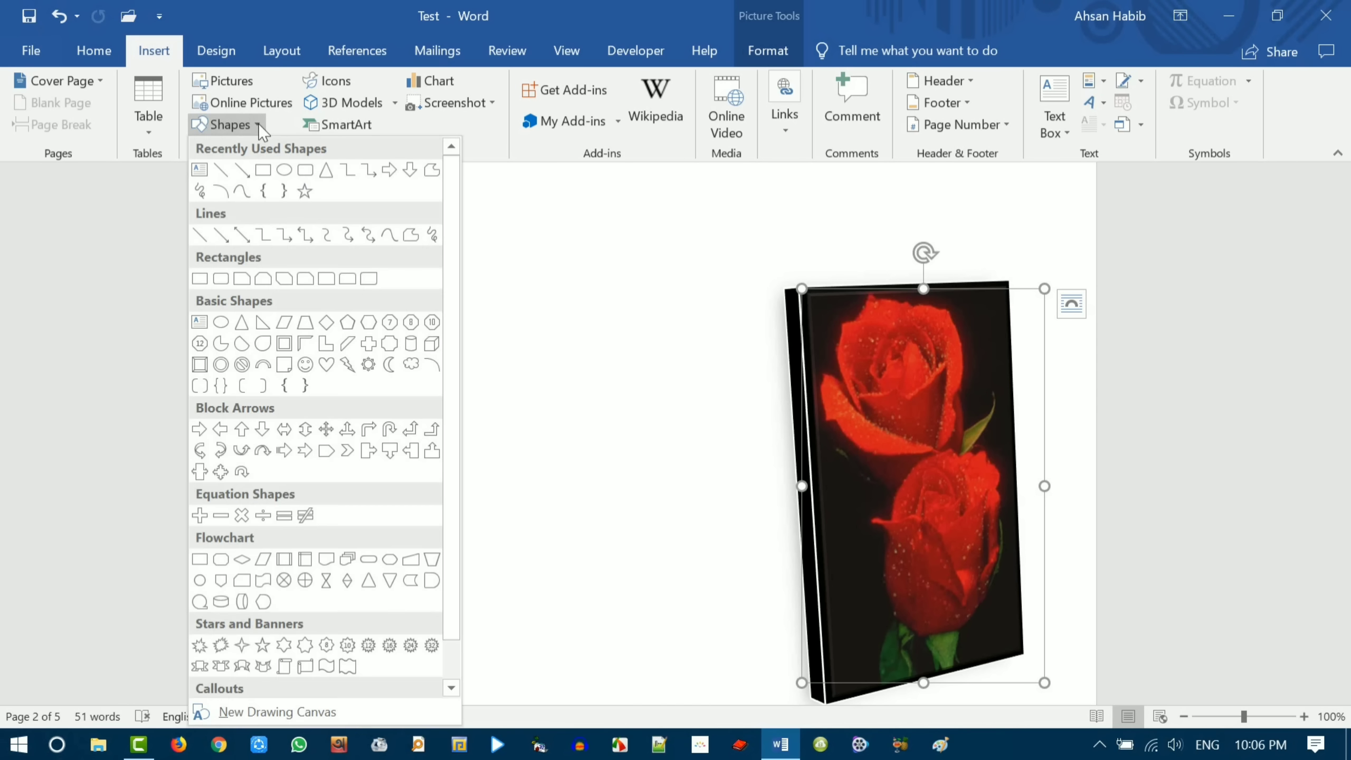
pyautogui.scroll(-1, 372, 330)
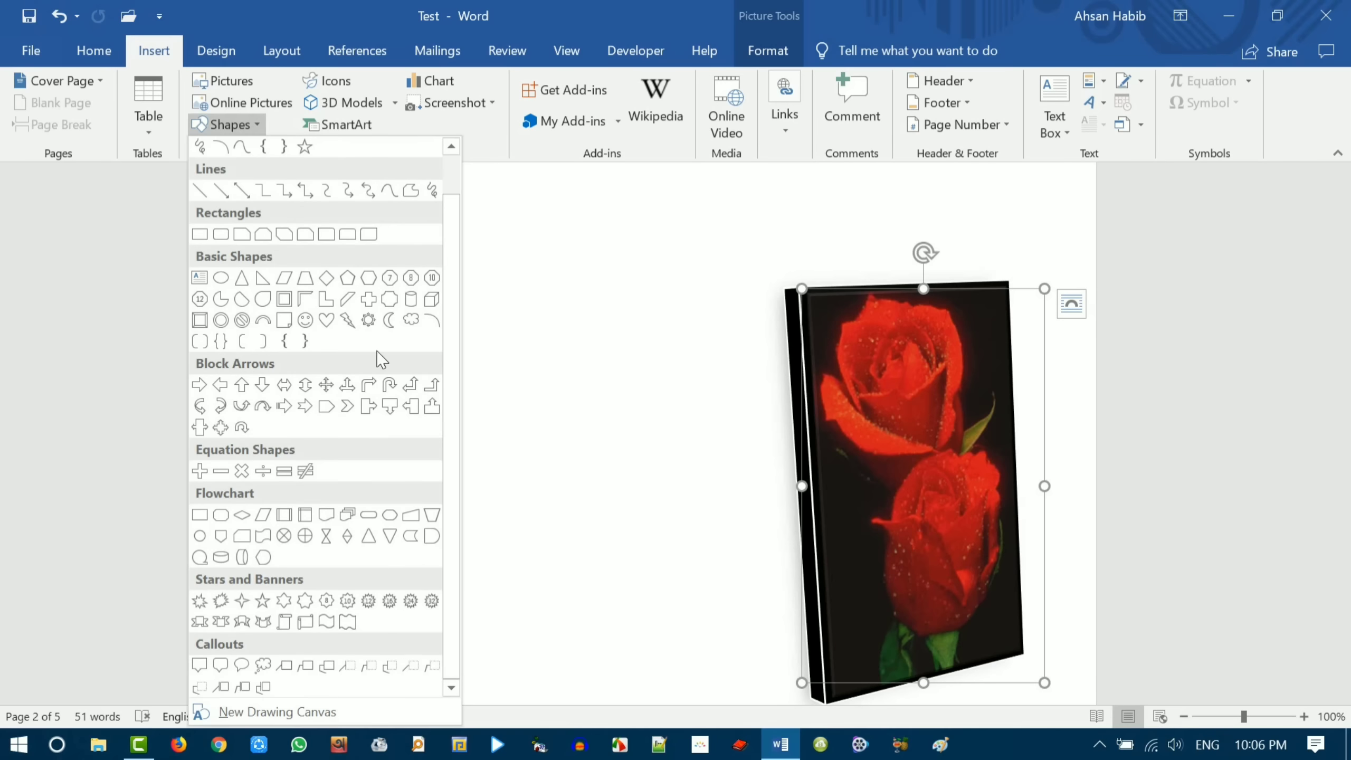
pyautogui.scroll(1, 382, 361)
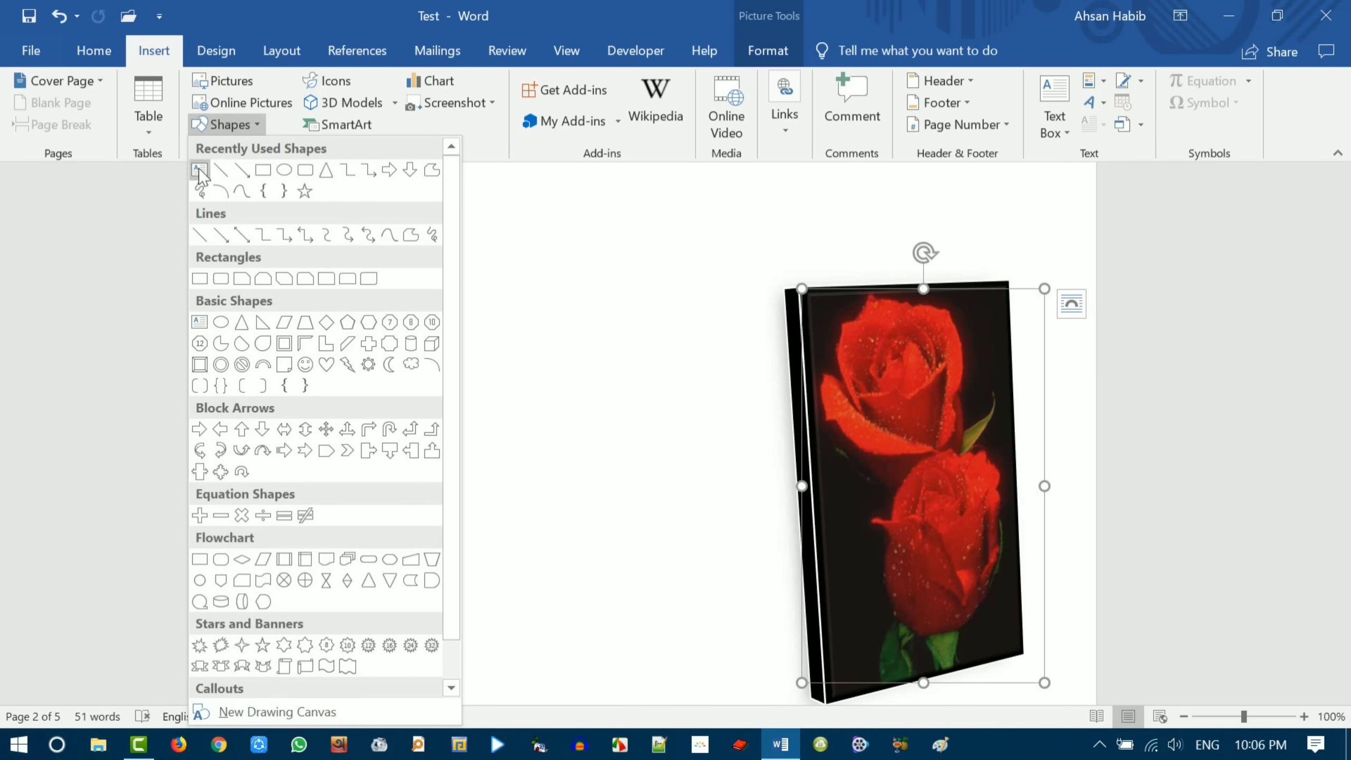
pyautogui.click(262, 178)
pyautogui.moveTo(411, 322); pyautogui.dragTo(703, 685)
pyautogui.moveTo(615, 473)
pyautogui.mouseDown()
pyautogui.moveTo(618, 411)
pyautogui.moveTo(600, 431)
pyautogui.mouseUp()
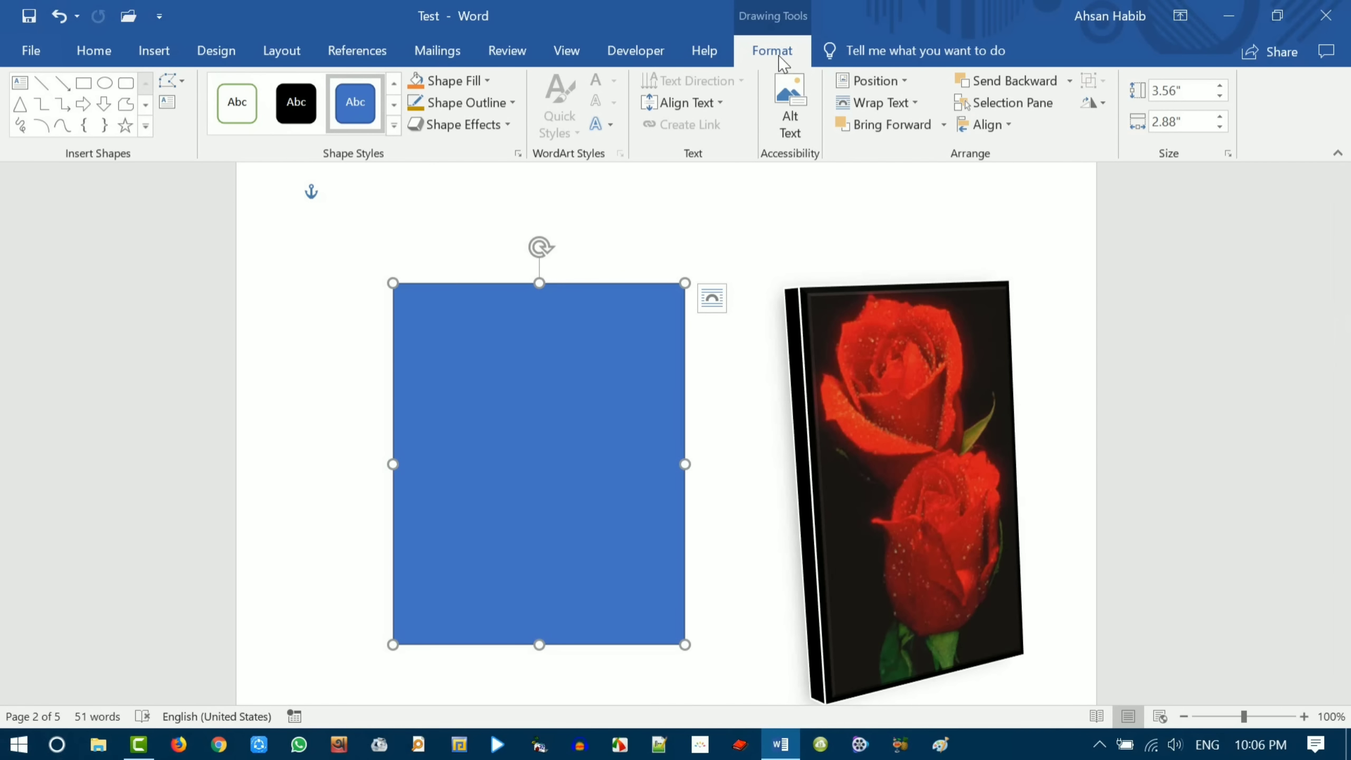
# - Fill the rectangle with the darkest black theme shade and give it a standard red outline
pyautogui.click(486, 81)
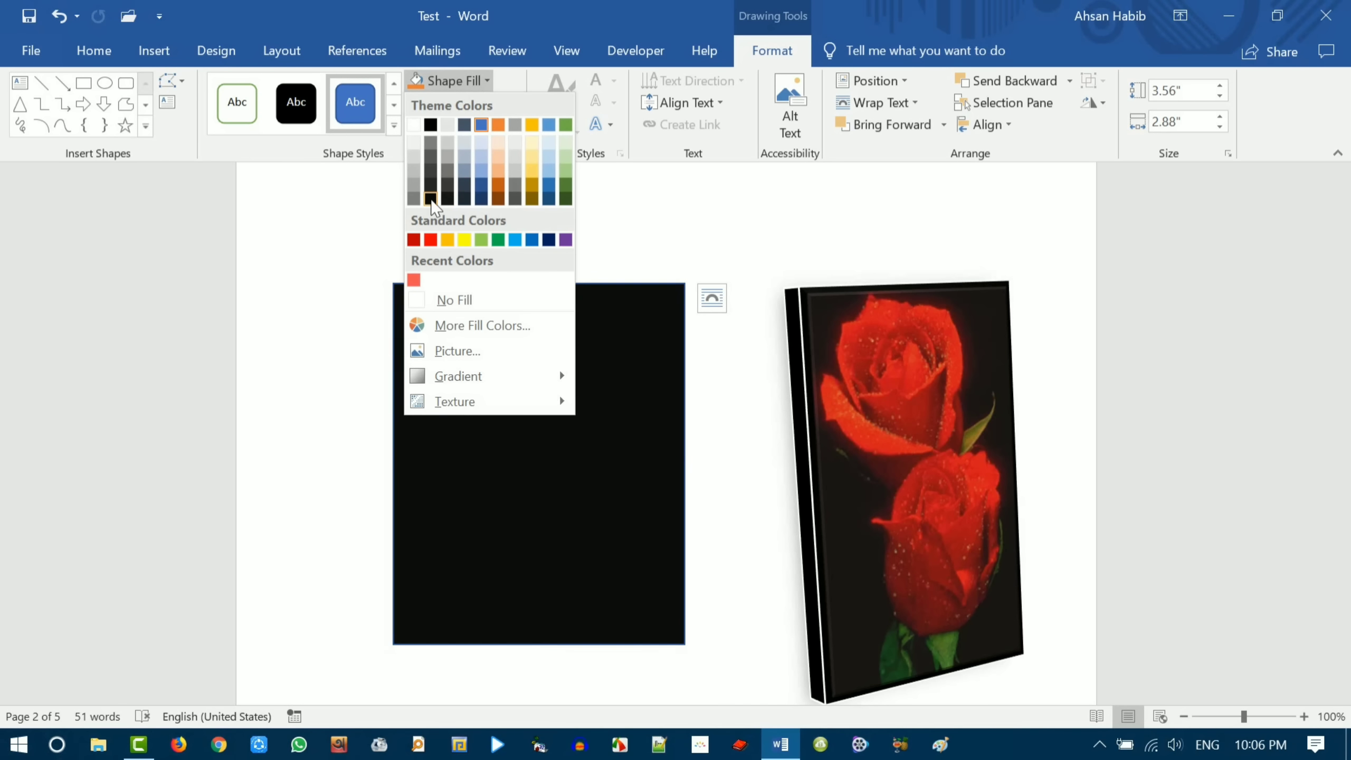
pyautogui.click(431, 199)
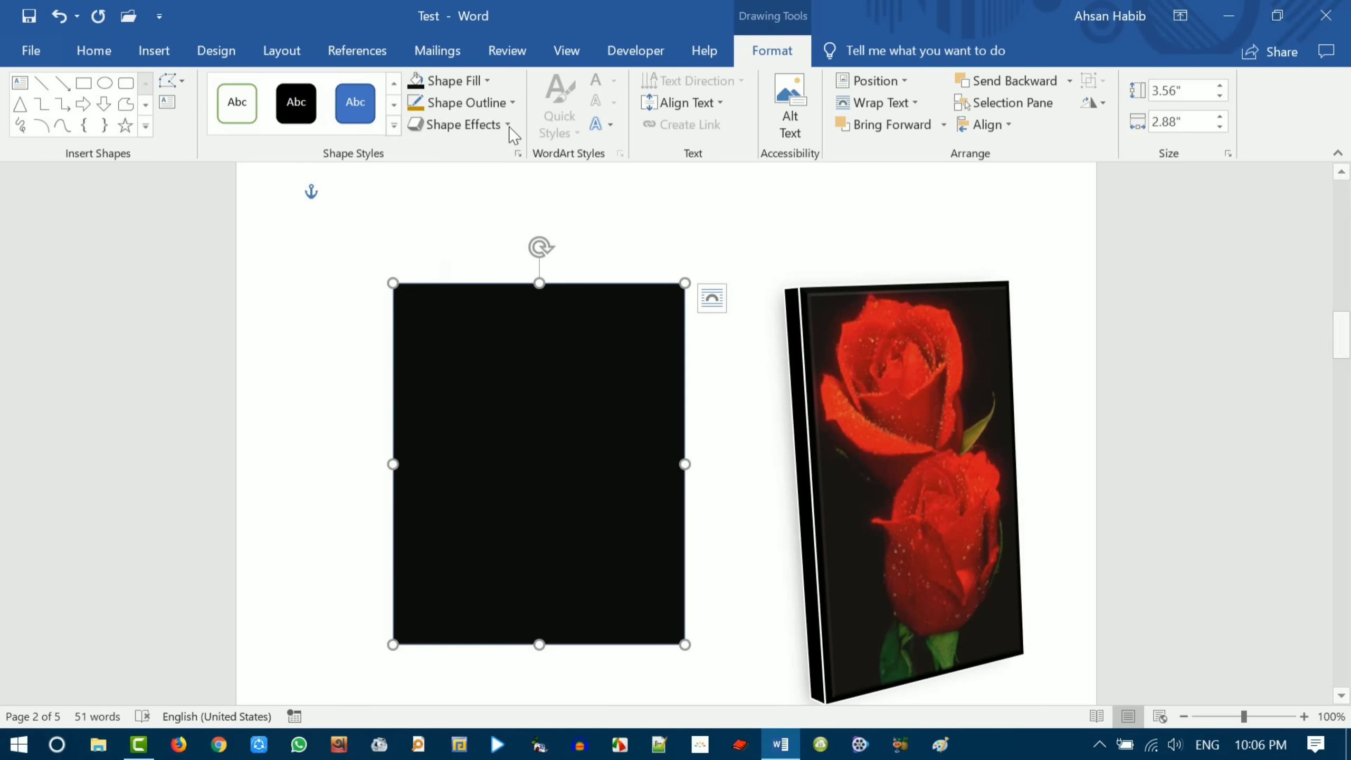
pyautogui.click(514, 103)
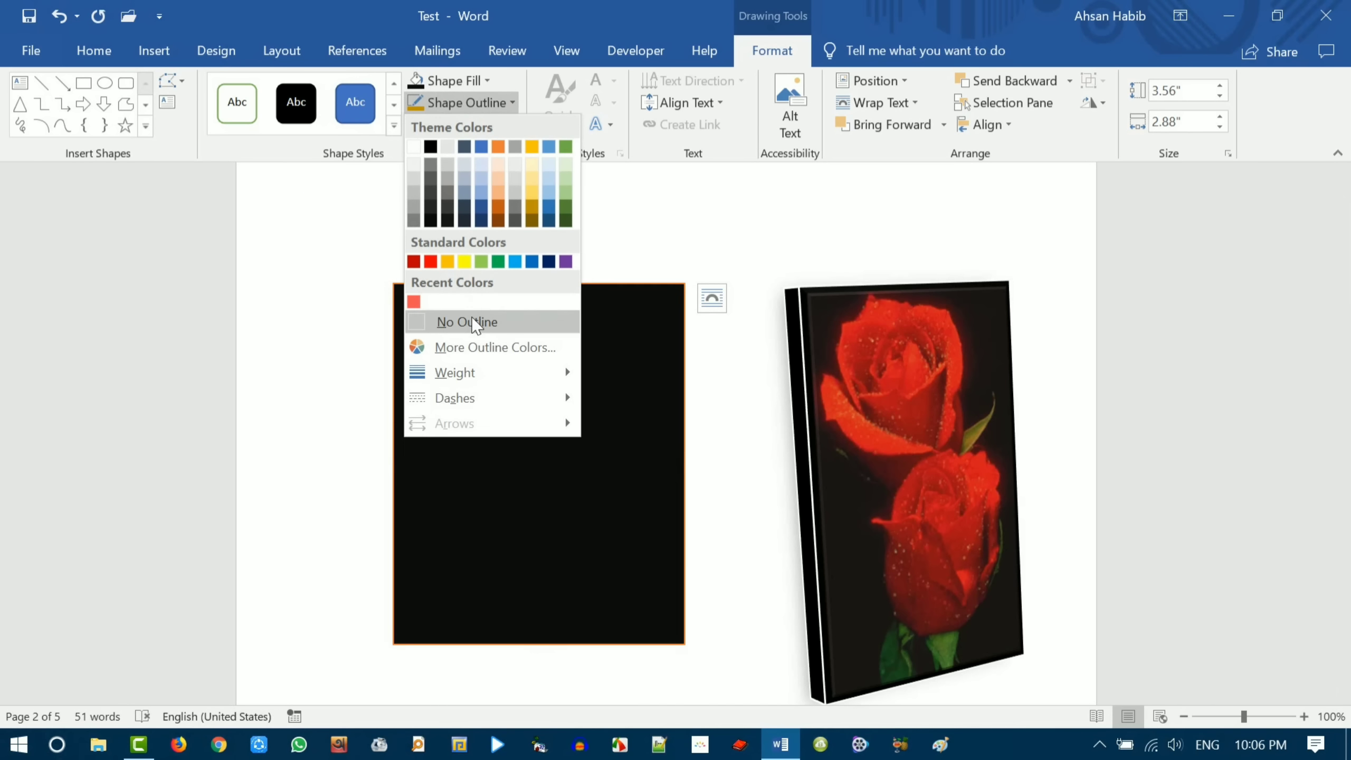
pyautogui.click(431, 262)
# - Add an outer shadow offset to the right to the rectangle, and move the shape slightly right
pyautogui.click(511, 125)
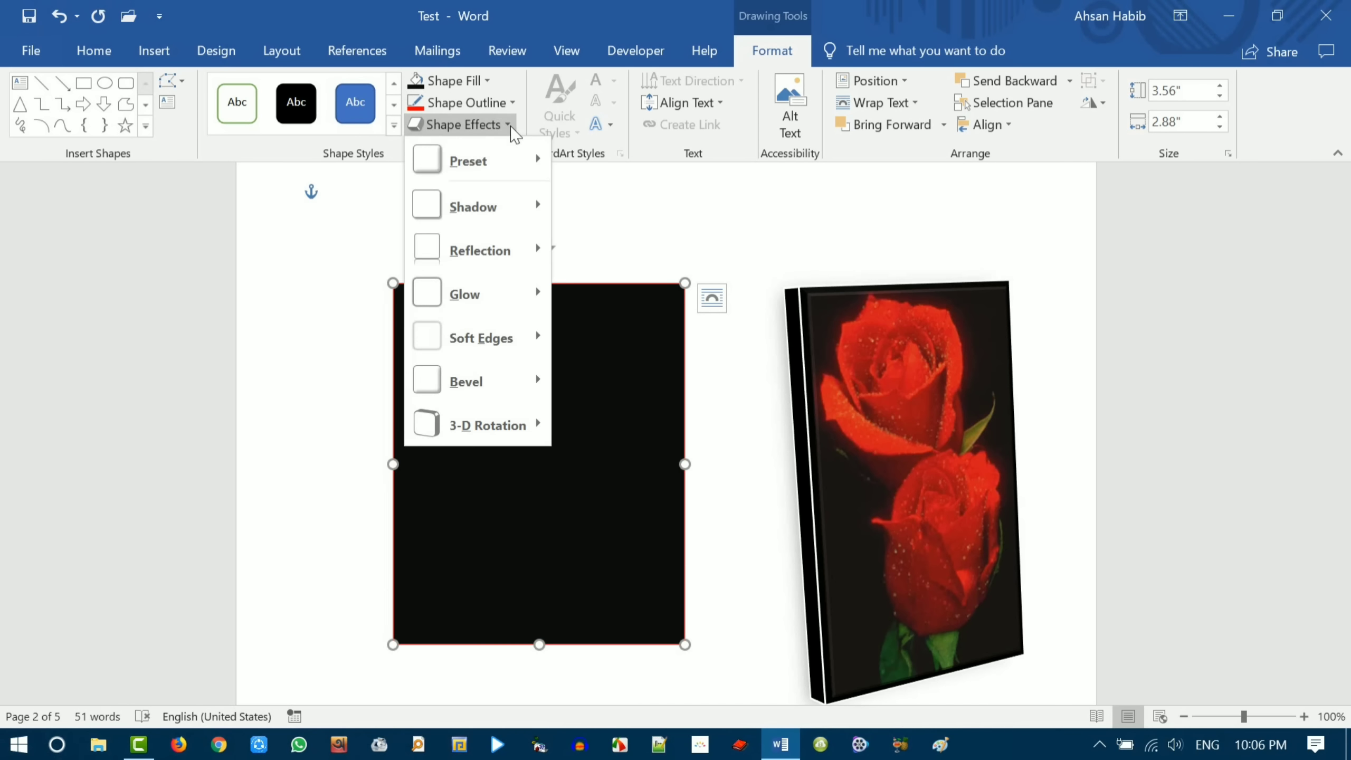
pyautogui.moveTo(495, 211)
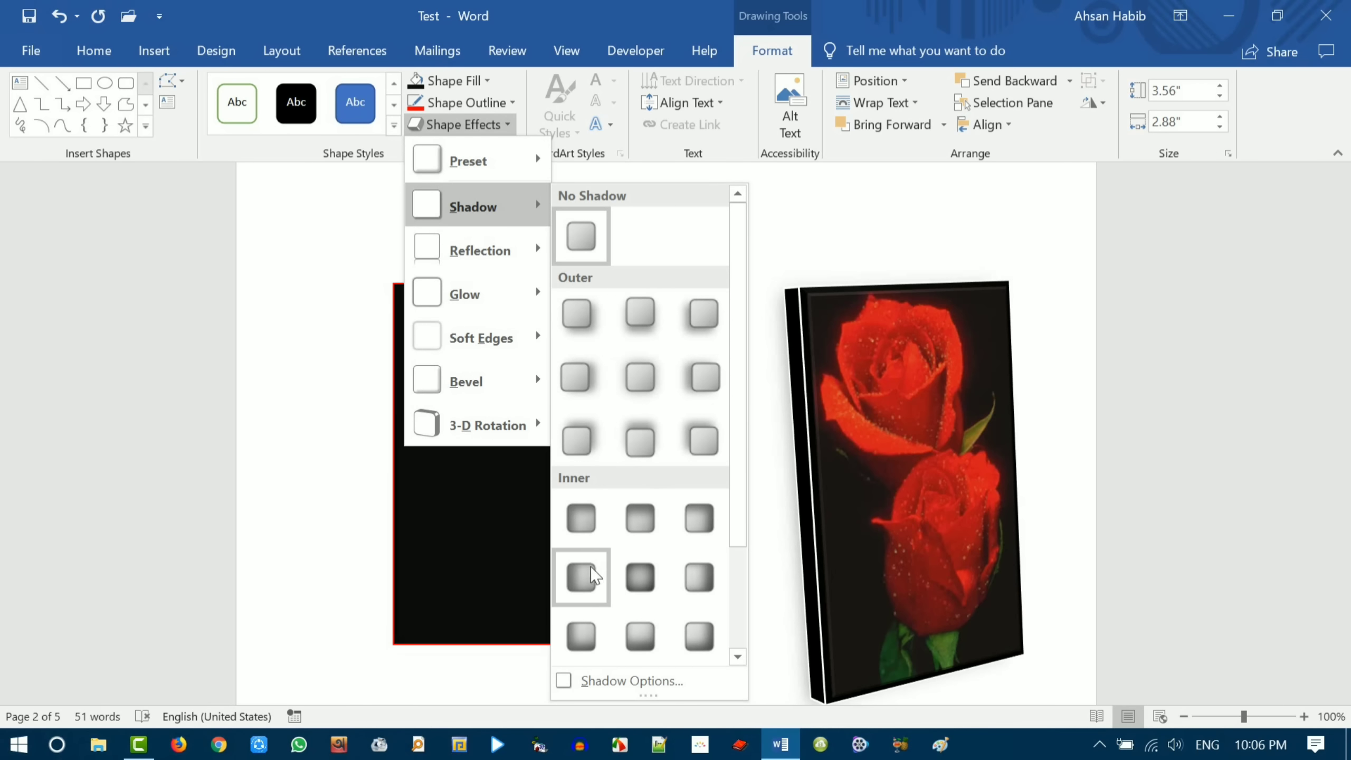
pyautogui.click(579, 381)
pyautogui.moveTo(613, 380); pyautogui.dragTo(631, 381)
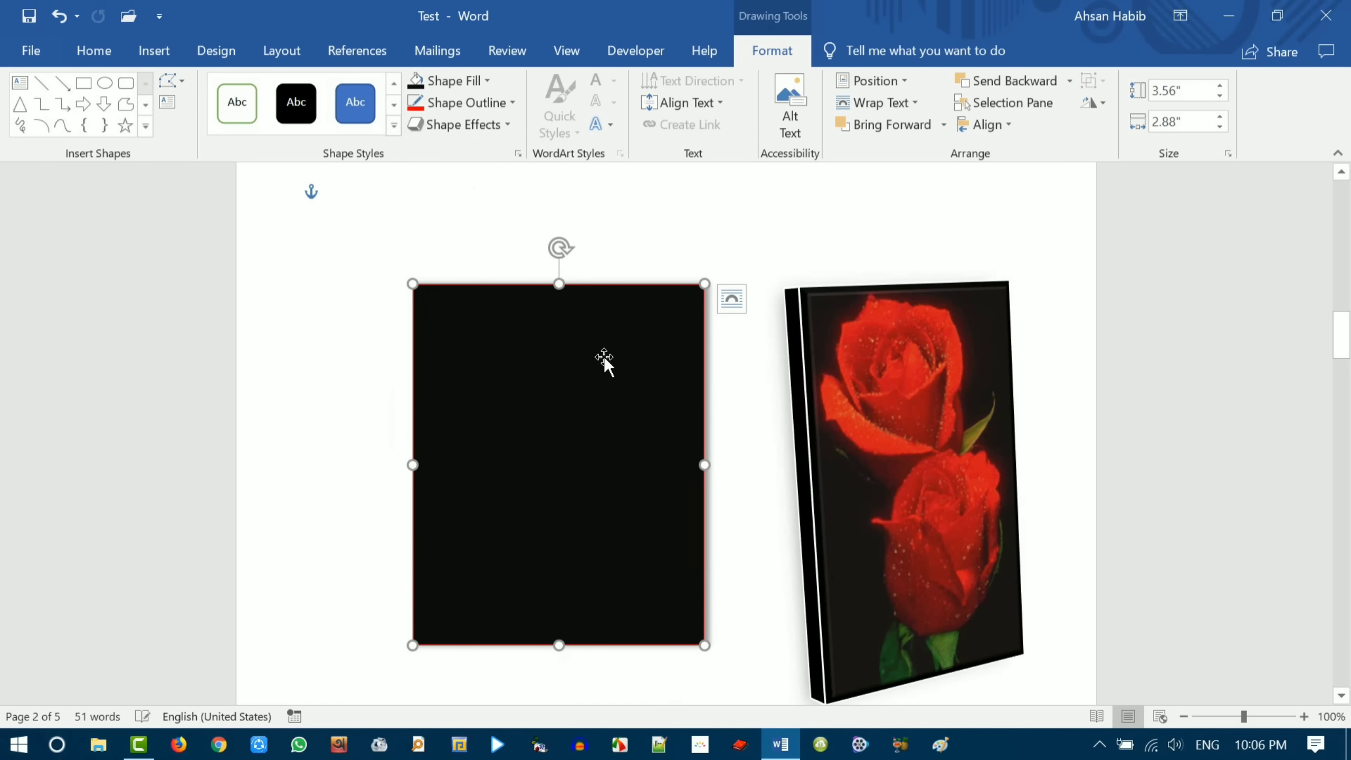
# - Preview theme styles on the rectangle, and move it slightly right and down beside the rose picture
pyautogui.click(392, 127)
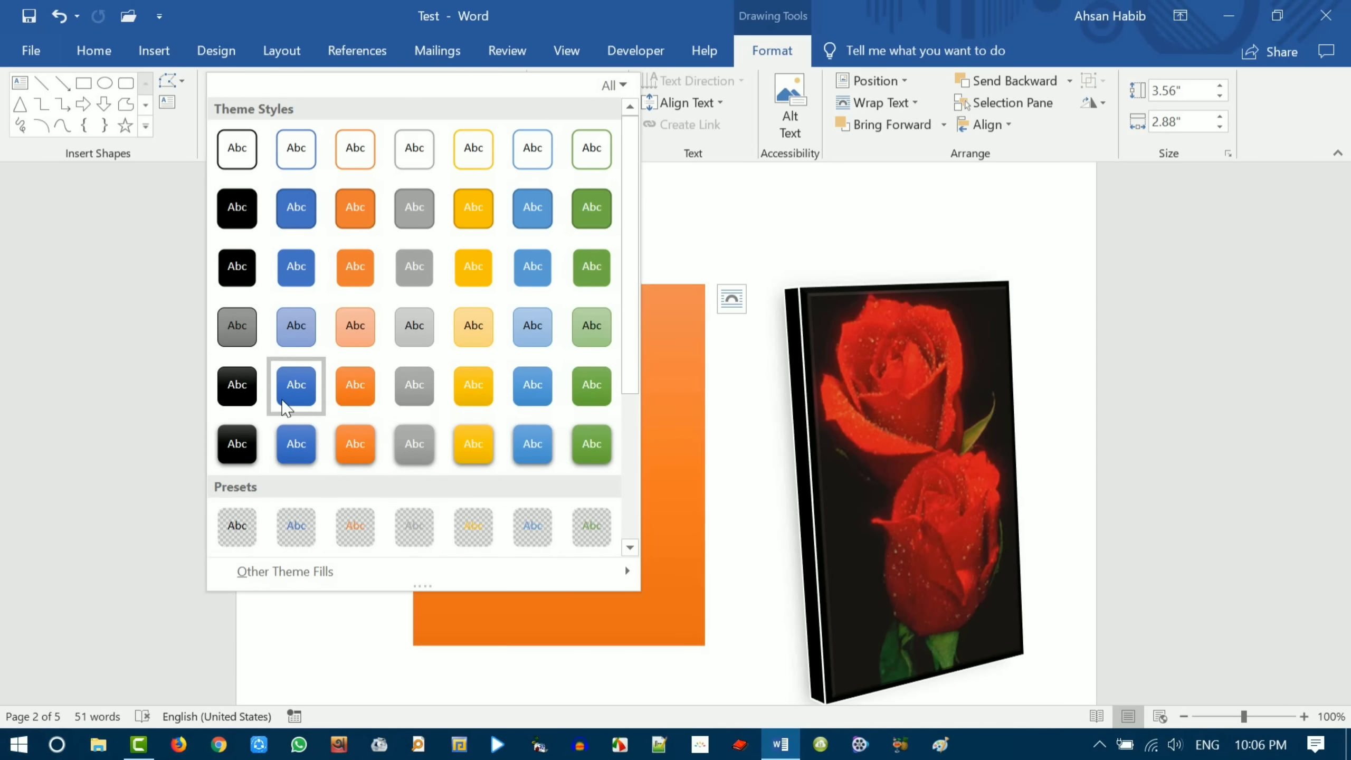
pyautogui.click(242, 386)
pyautogui.moveTo(578, 383); pyautogui.dragTo(604, 397)
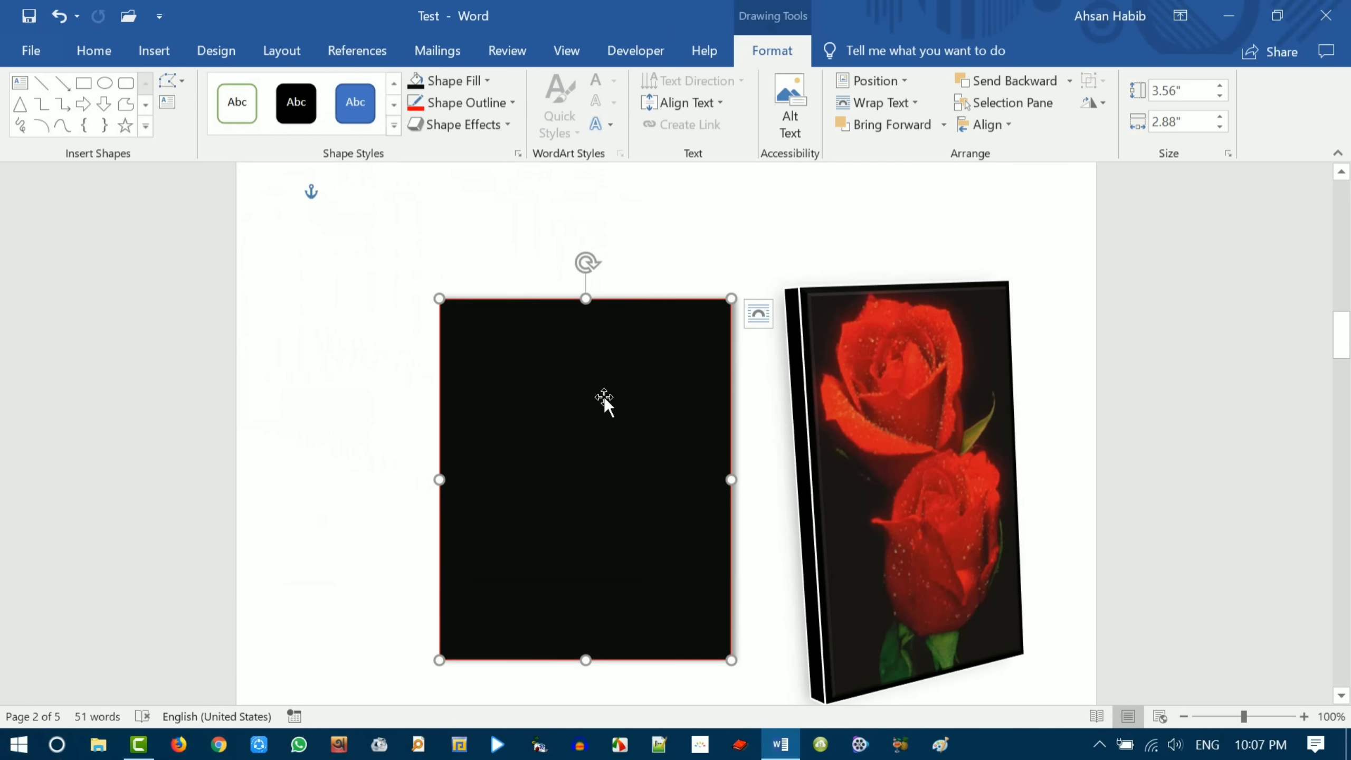
# - Set the black rectangle's height and width to 10" each, and move it up and left across the page
pyautogui.click(1205, 91)
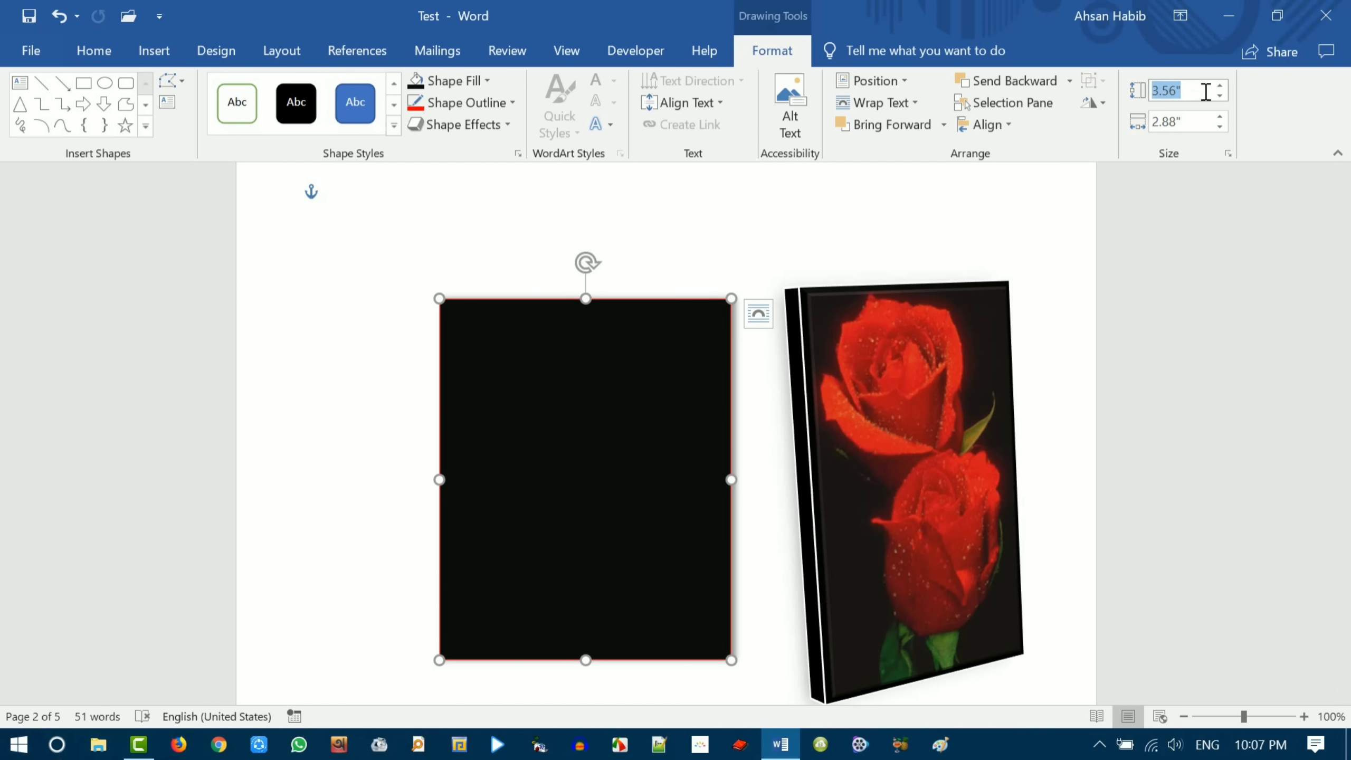
pyautogui.write('10')
pyautogui.click(1196, 120)
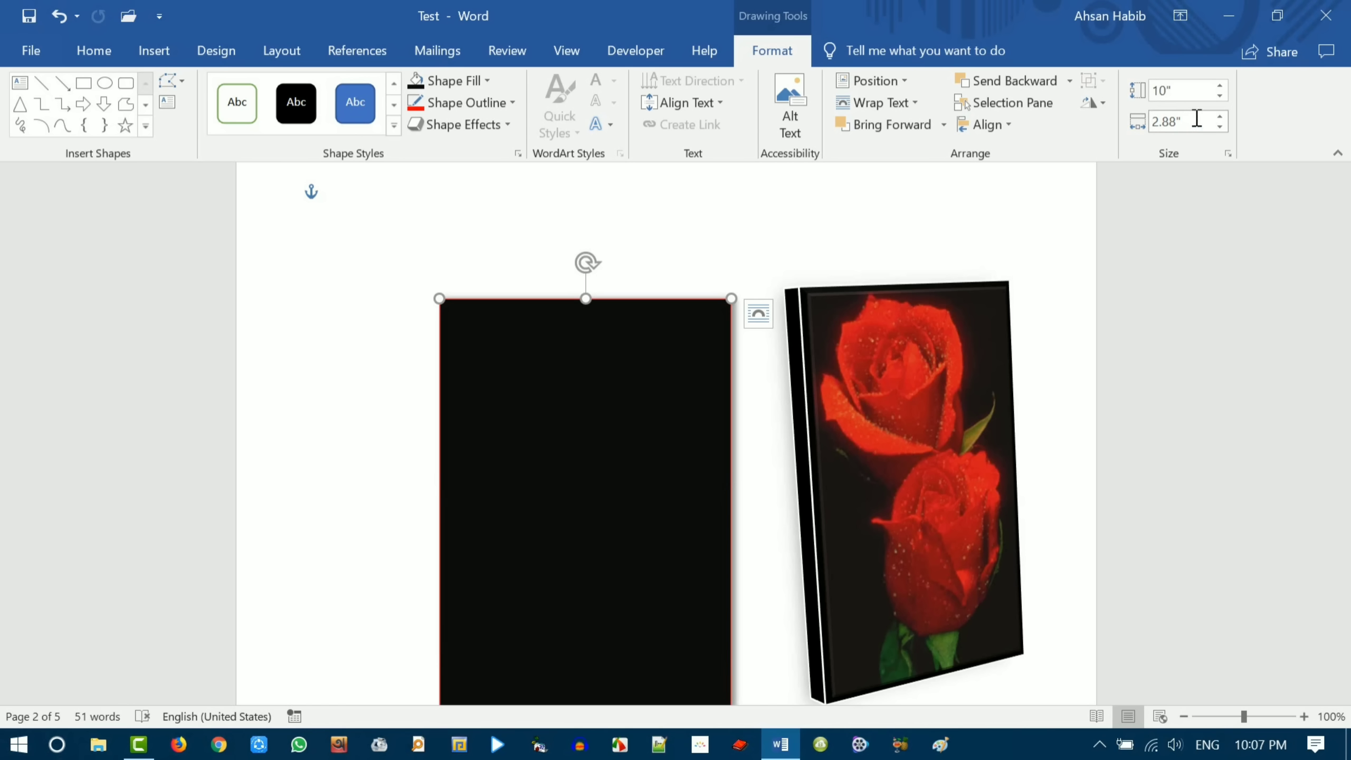
pyautogui.write('10')
pyautogui.click(395, 261)
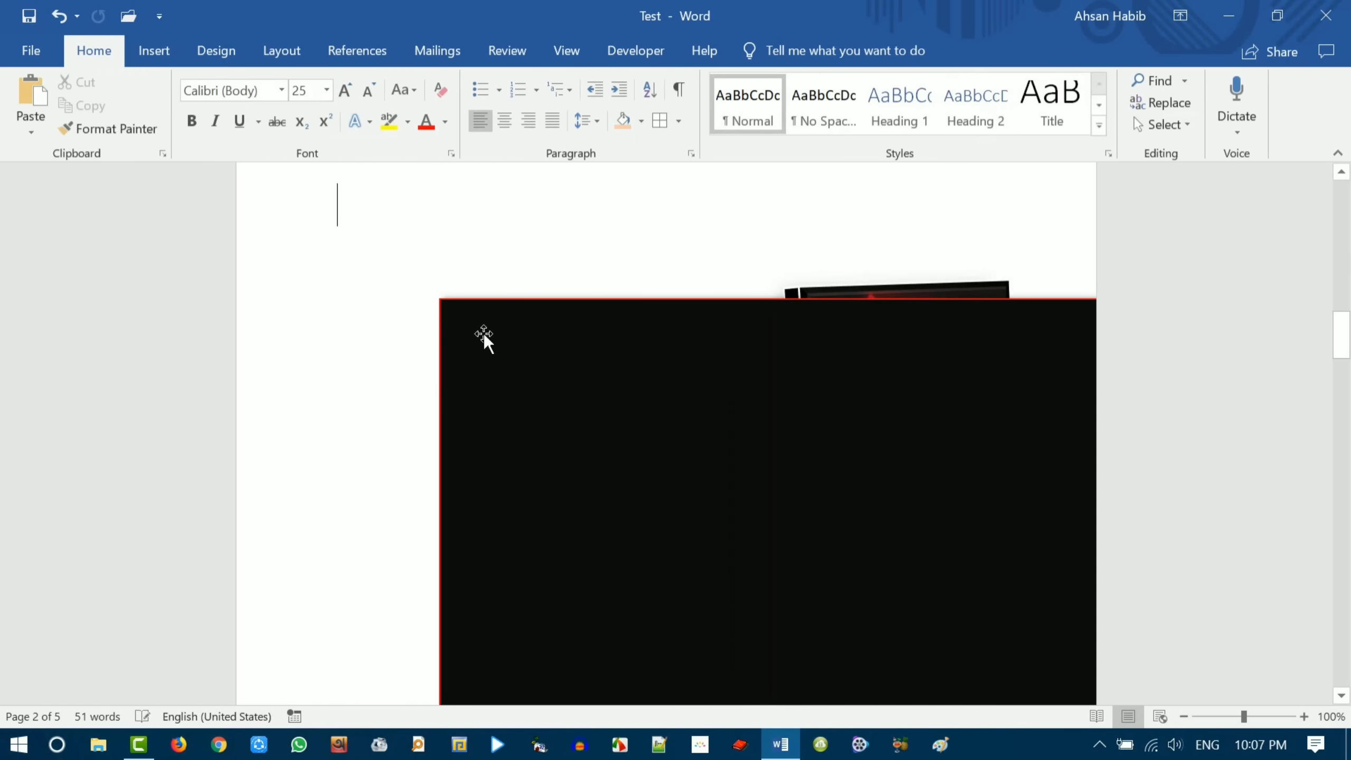
pyautogui.moveTo(790, 383)
pyautogui.mouseDown()
pyautogui.moveTo(544, 311)
pyautogui.moveTo(699, 329)
pyautogui.mouseUp()
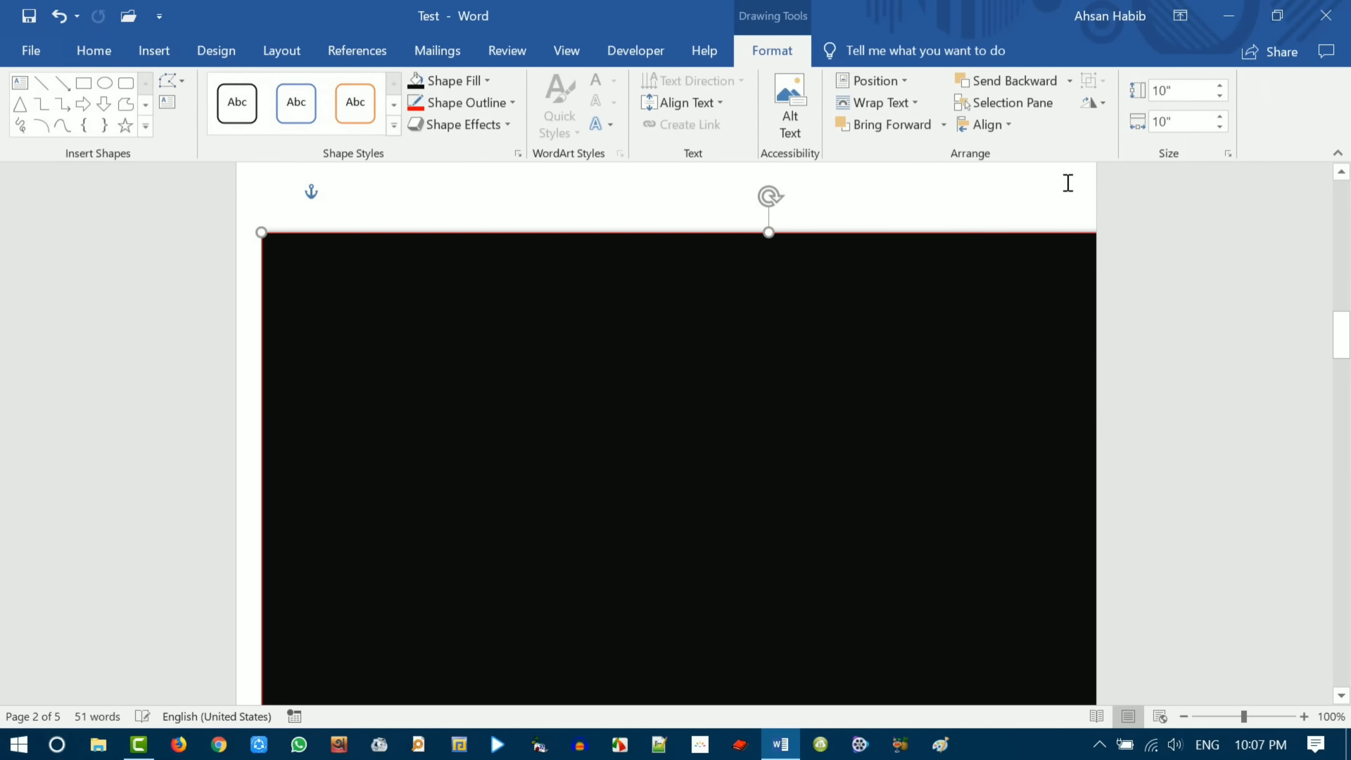
# - Set the black shape's height and width to 2" each, and move it near the rose picture
pyautogui.click(1192, 90)
pyautogui.write('2')
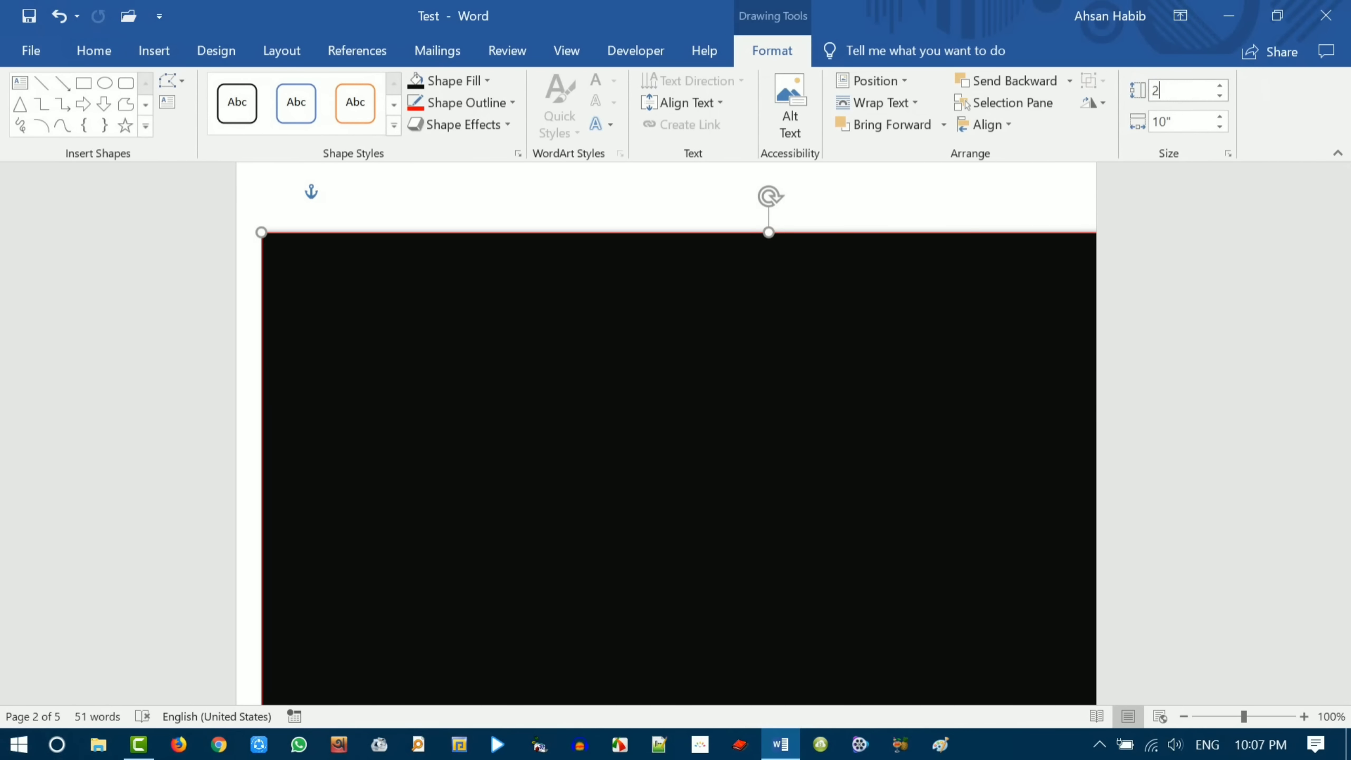
pyautogui.click(1192, 122)
pyautogui.write('2')
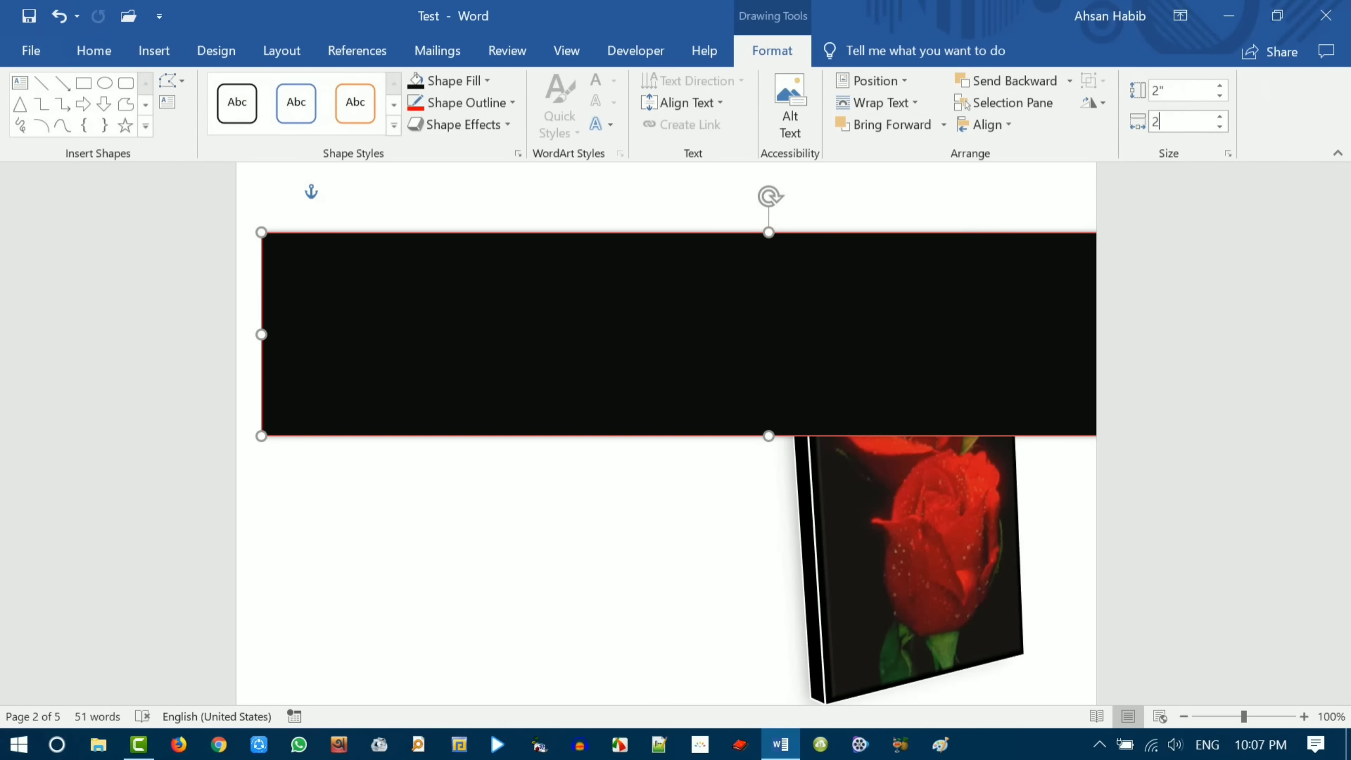
pyautogui.click(661, 501)
pyautogui.moveTo(404, 334); pyautogui.dragTo(552, 358)
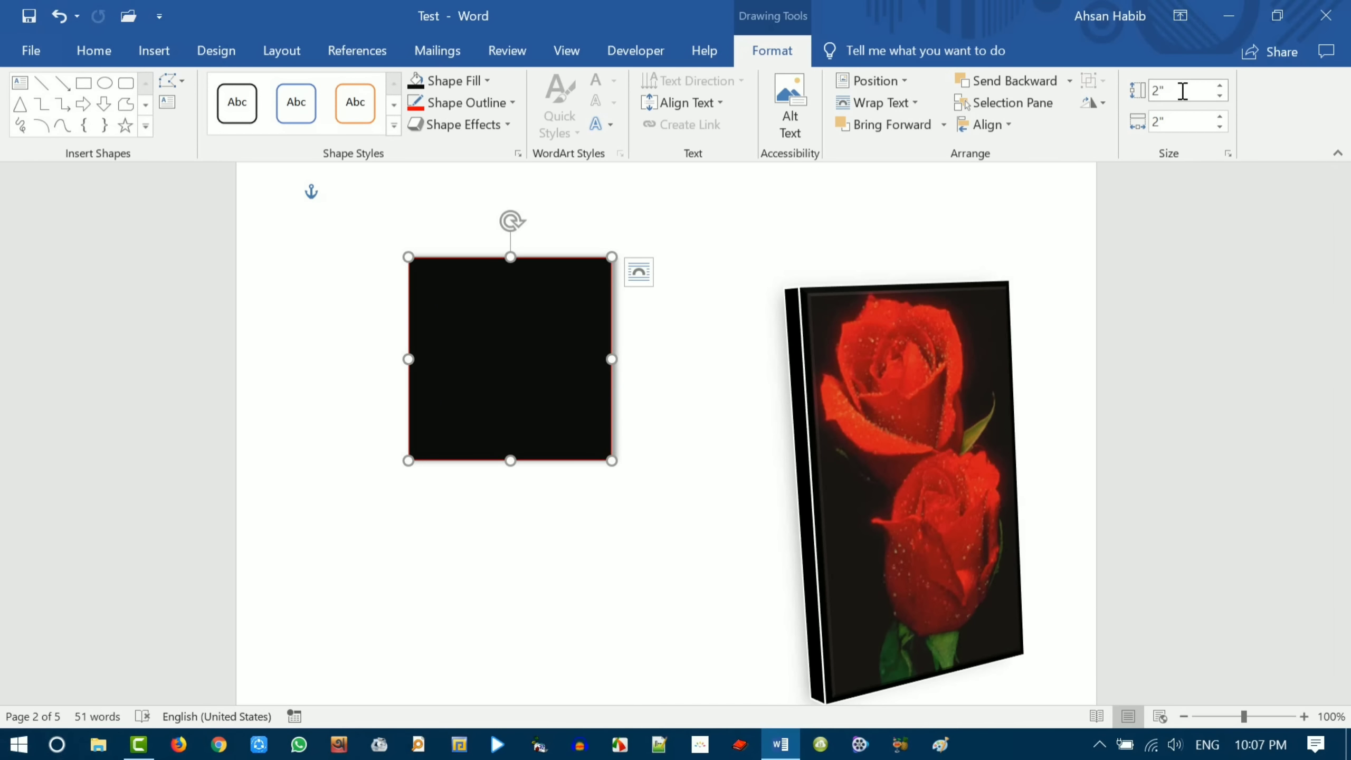
pyautogui.moveTo(473, 326); pyautogui.dragTo(532, 399)
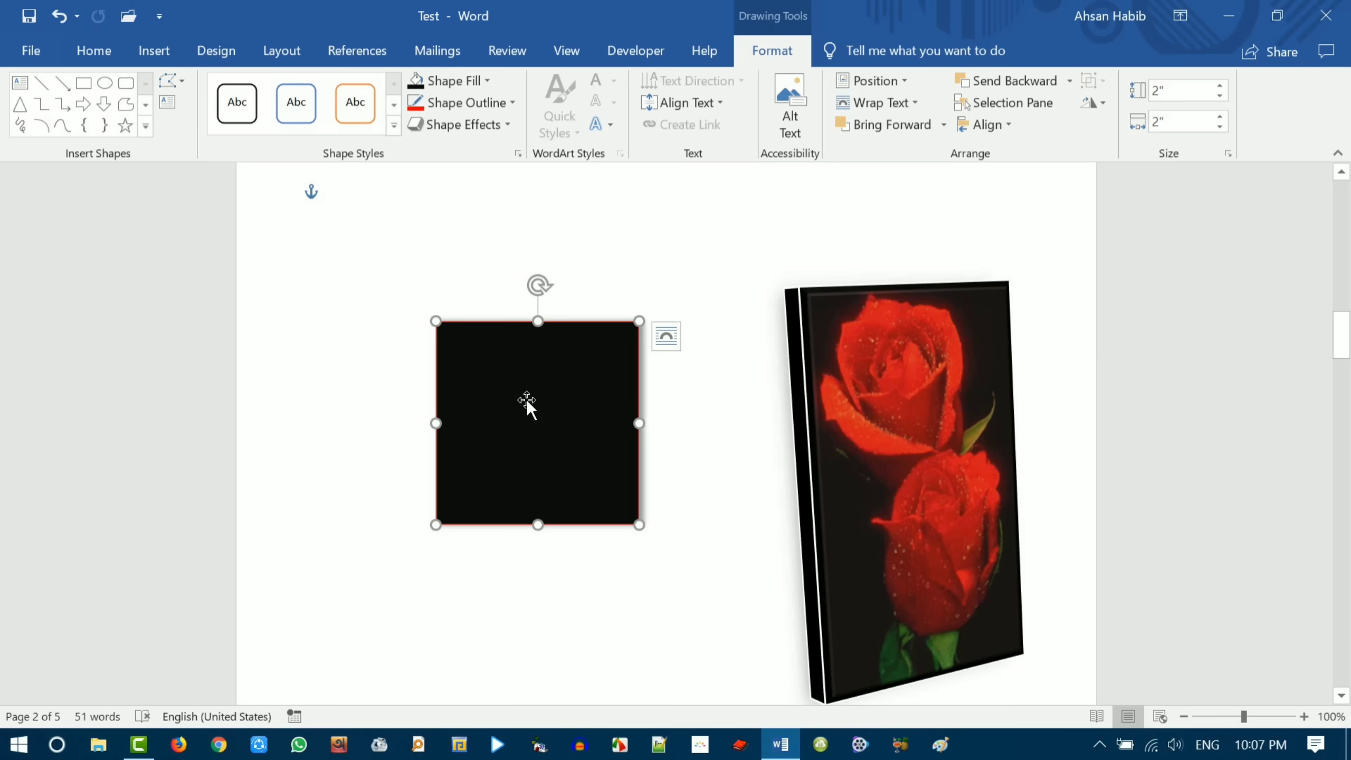
pyautogui.moveTo(553, 370); pyautogui.dragTo(600, 396)
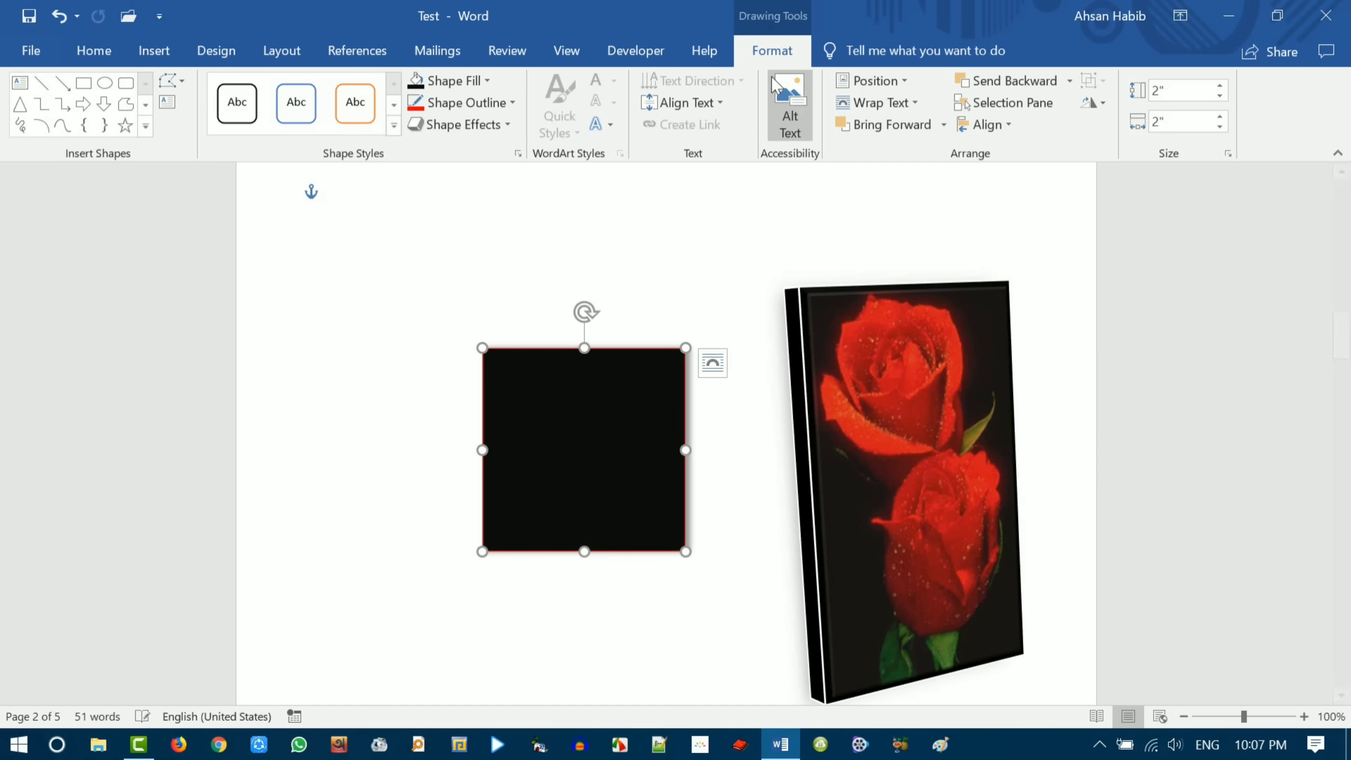
# - Edit the black square's corner points into a slanted quadrilateral about 2.78" high and 3.48" wide, and move it toward the rose picture
pyautogui.click(181, 81)
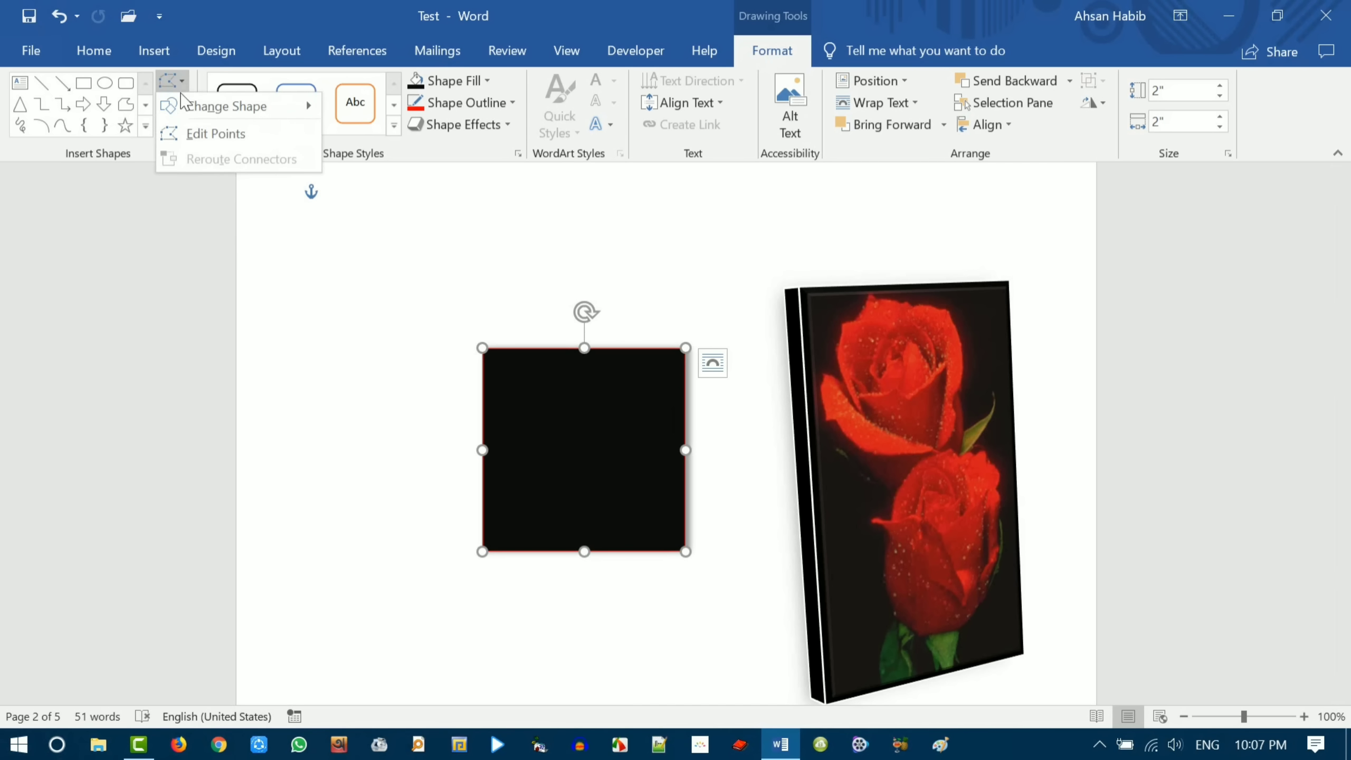
pyautogui.click(243, 133)
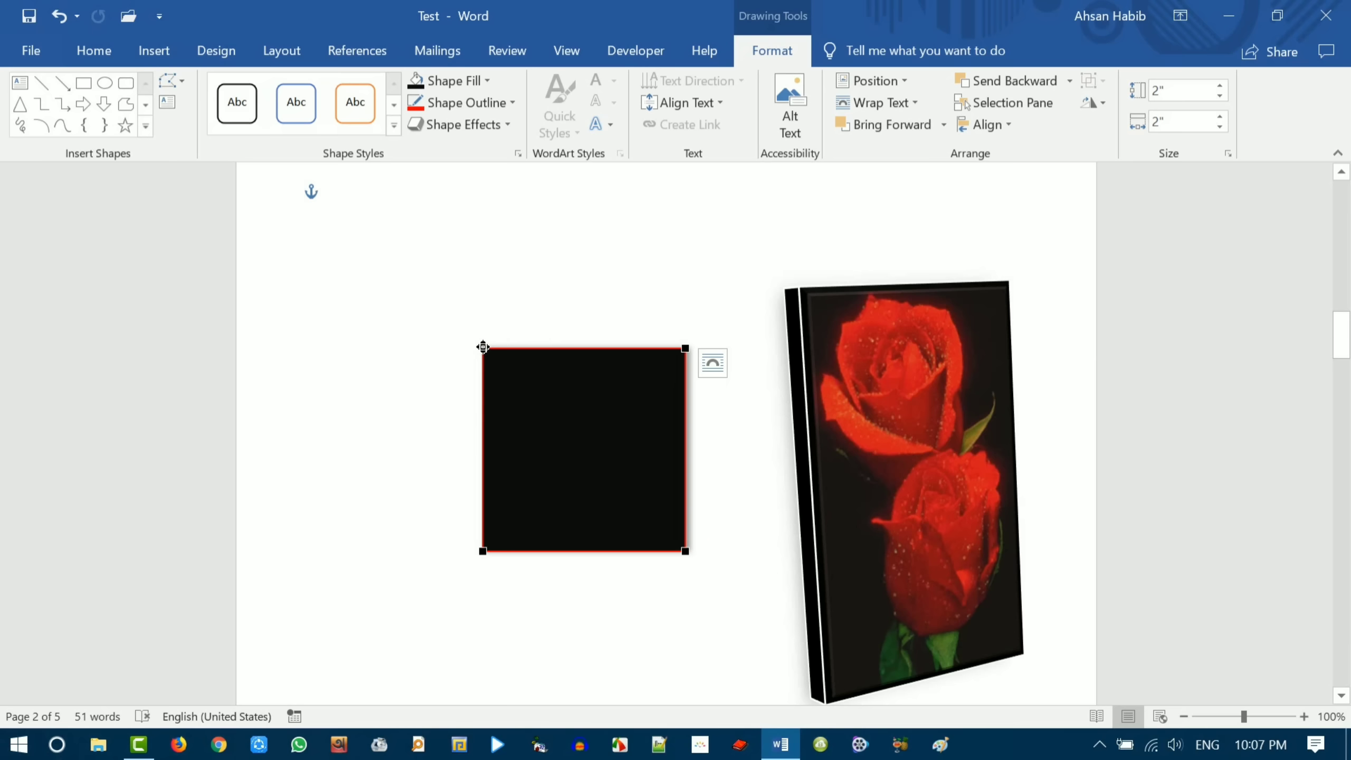
pyautogui.moveTo(483, 347); pyautogui.dragTo(438, 311)
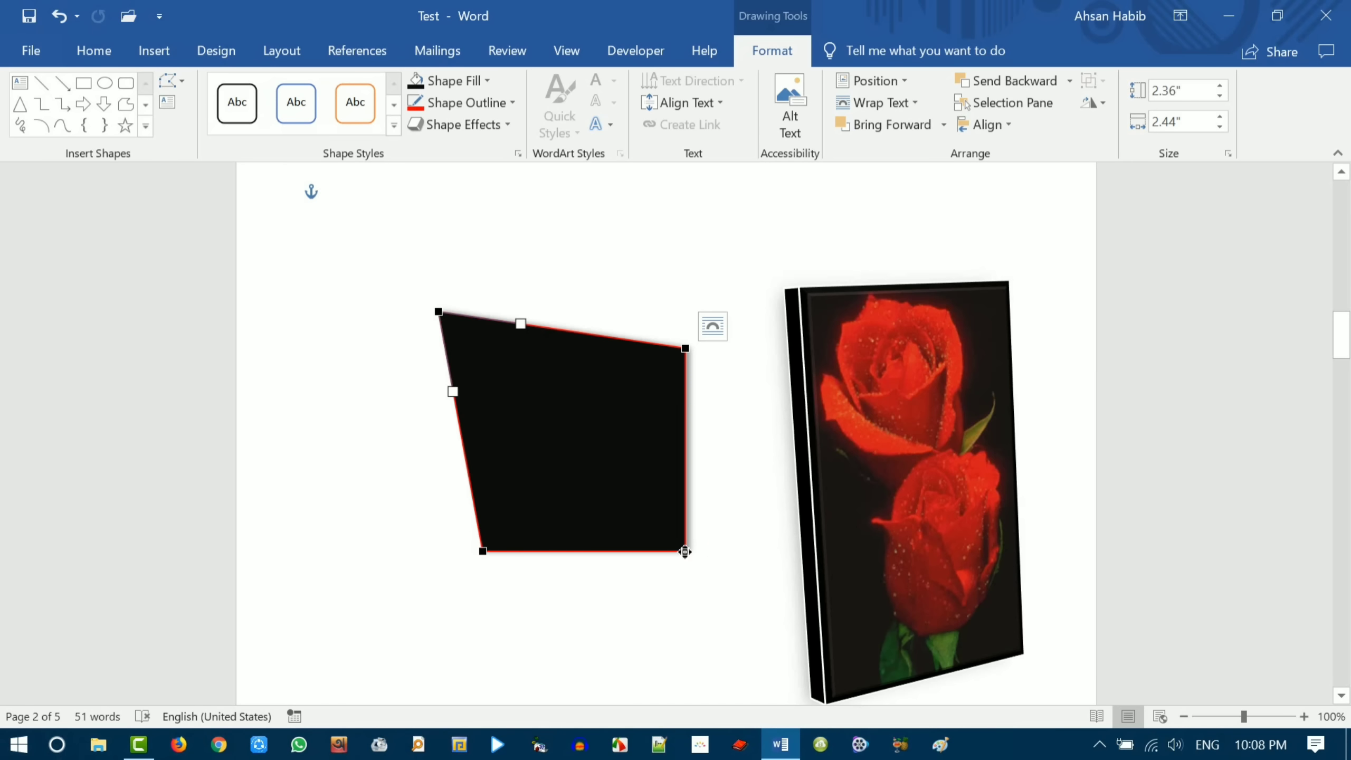
pyautogui.moveTo(685, 552); pyautogui.dragTo(637, 593)
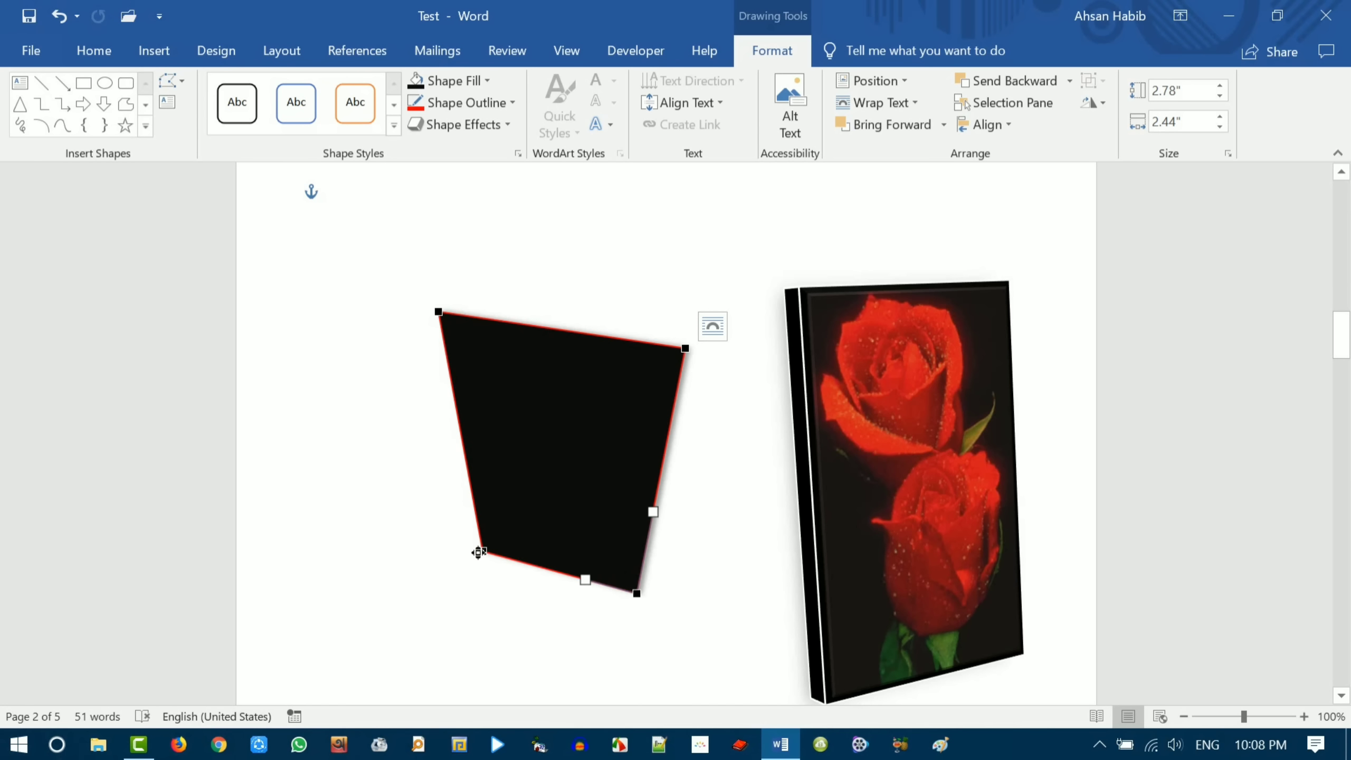
pyautogui.moveTo(479, 553); pyautogui.dragTo(333, 555)
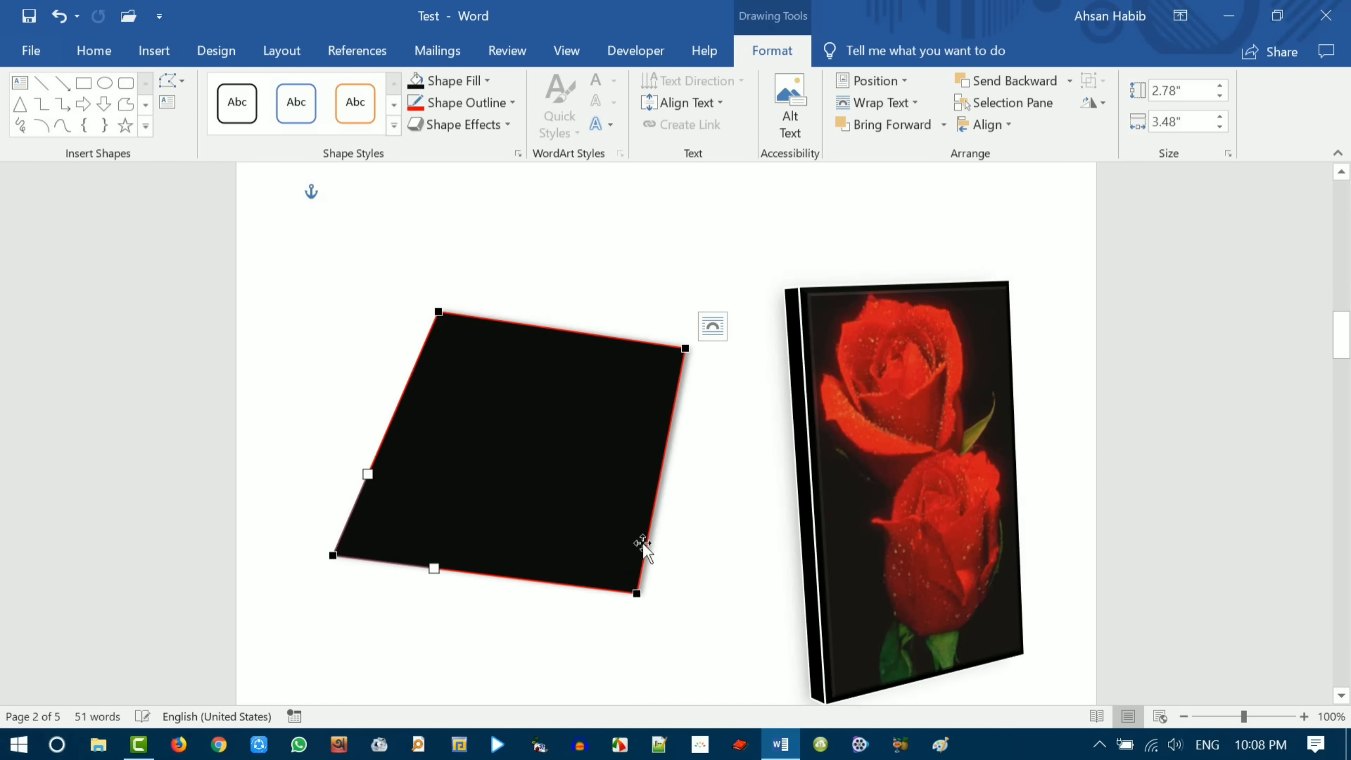
pyautogui.moveTo(564, 479); pyautogui.dragTo(629, 503)
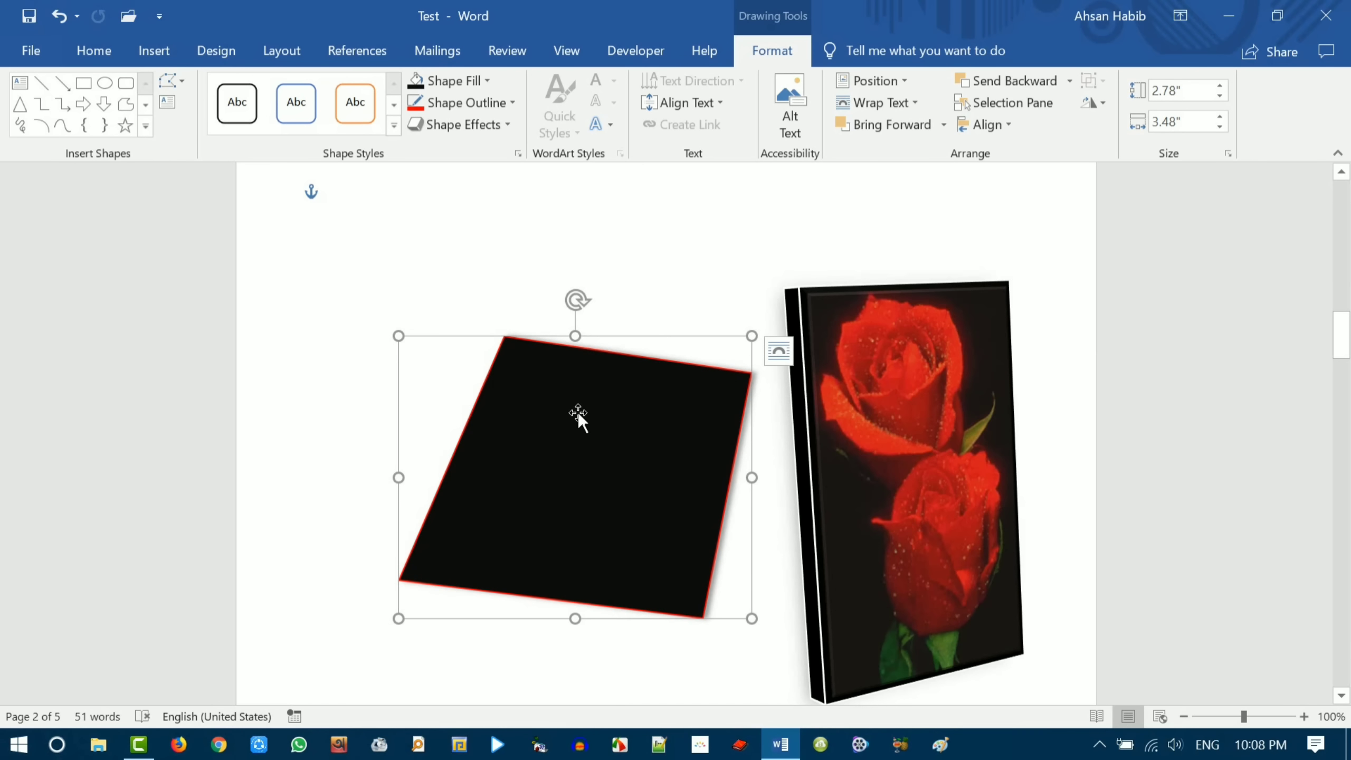
# - Change the black quadrilateral into an oval narrowed to about 2.8" wide, and delete it
pyautogui.click(181, 85)
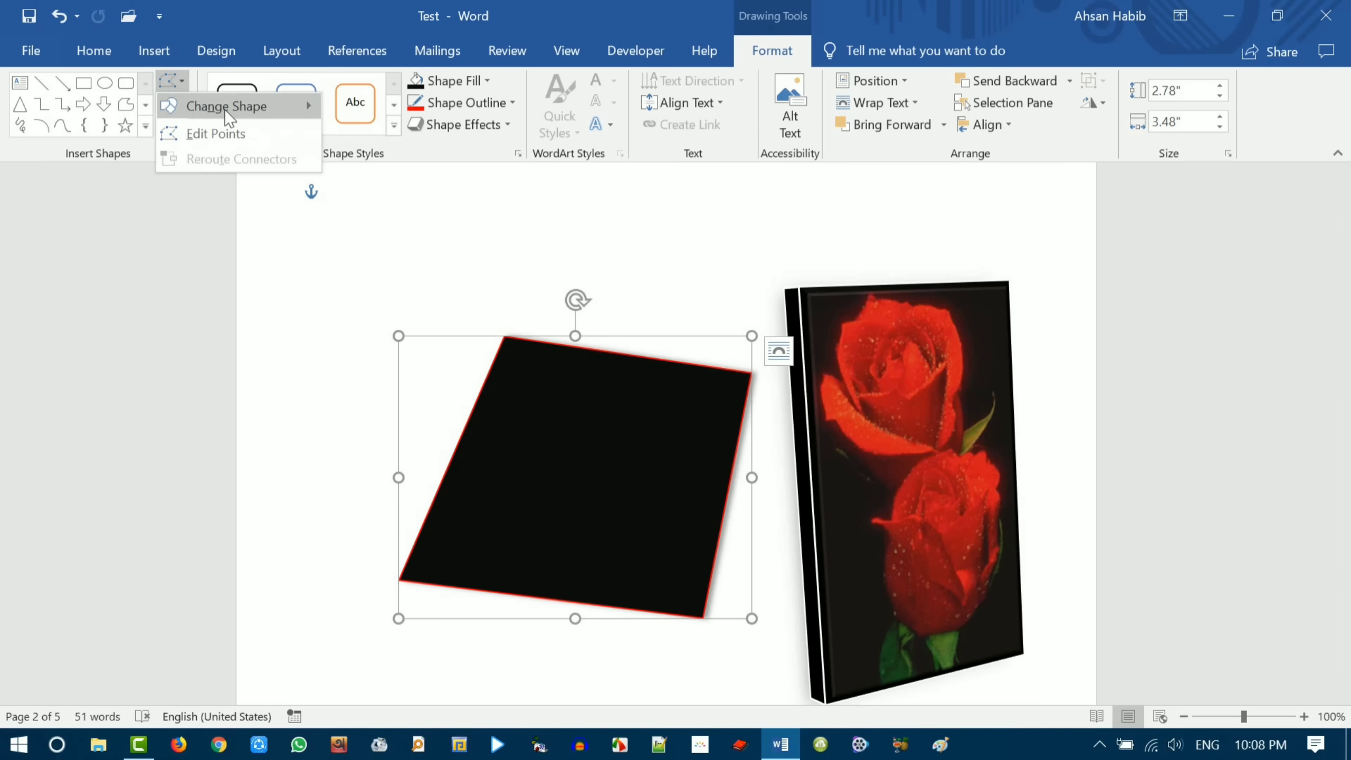
pyautogui.moveTo(232, 112)
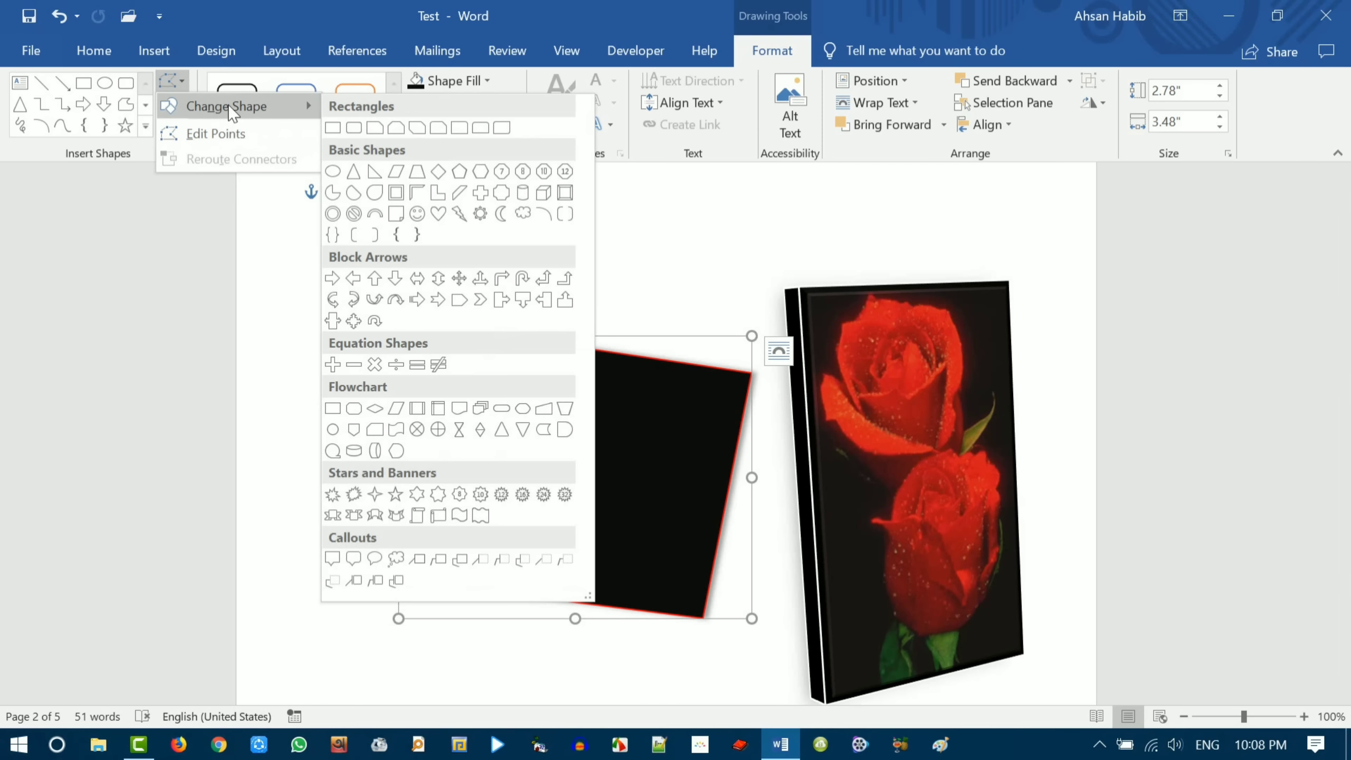
pyautogui.click(334, 172)
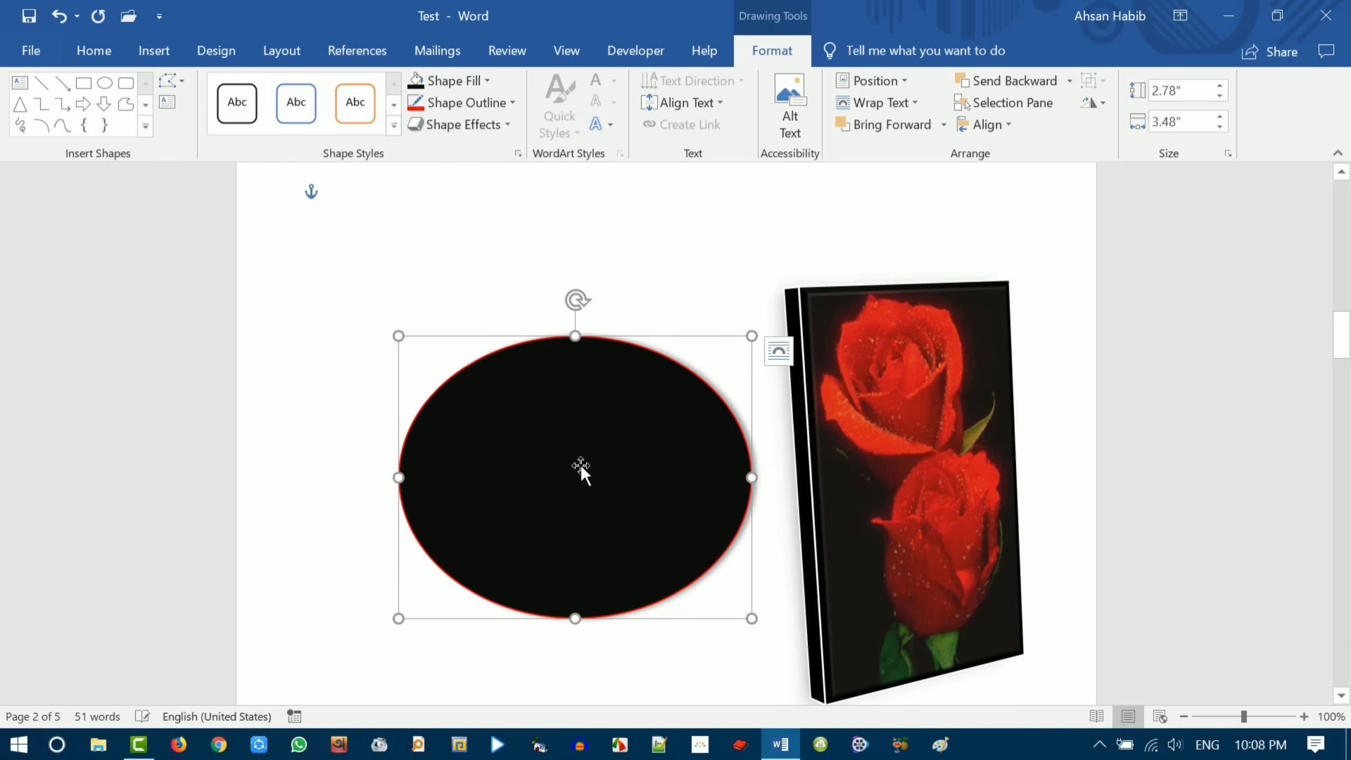
pyautogui.moveTo(750, 478); pyautogui.dragTo(685, 480)
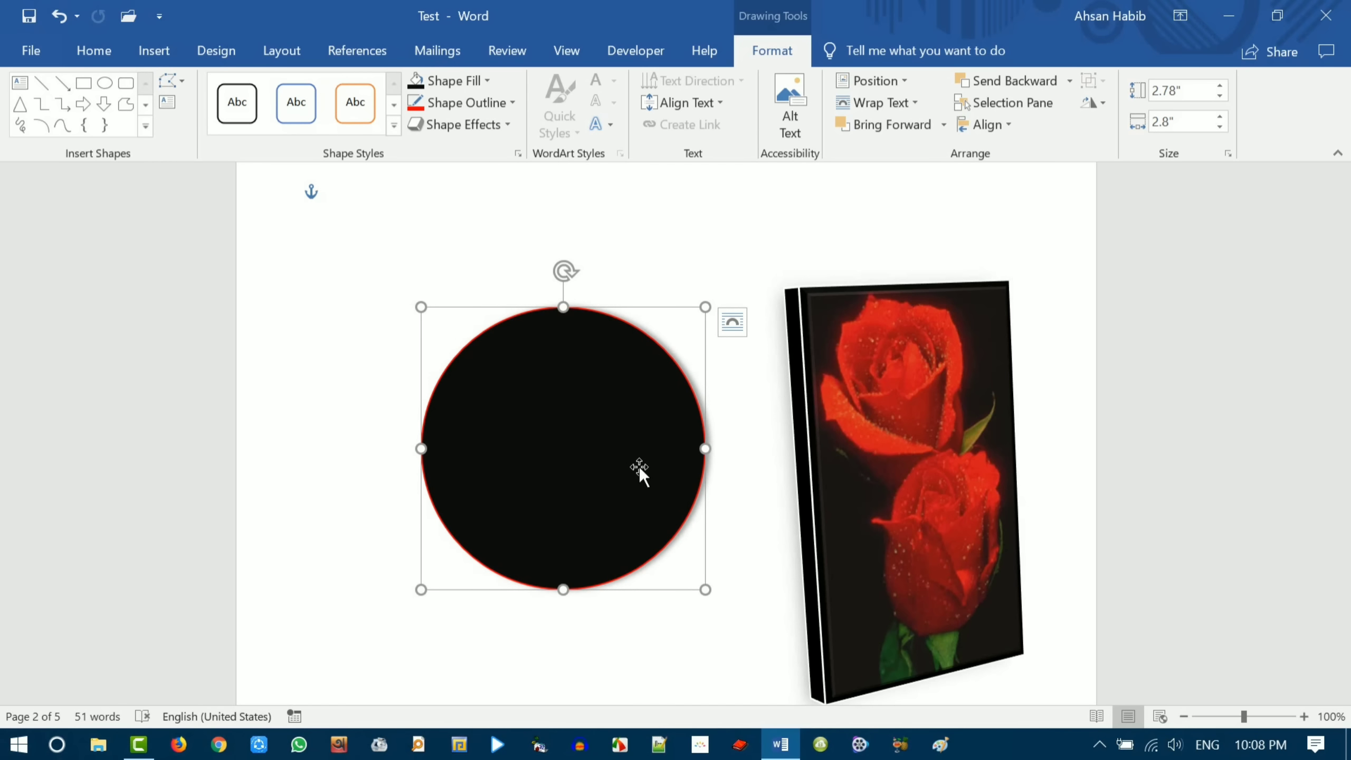
pyautogui.press('Delete')
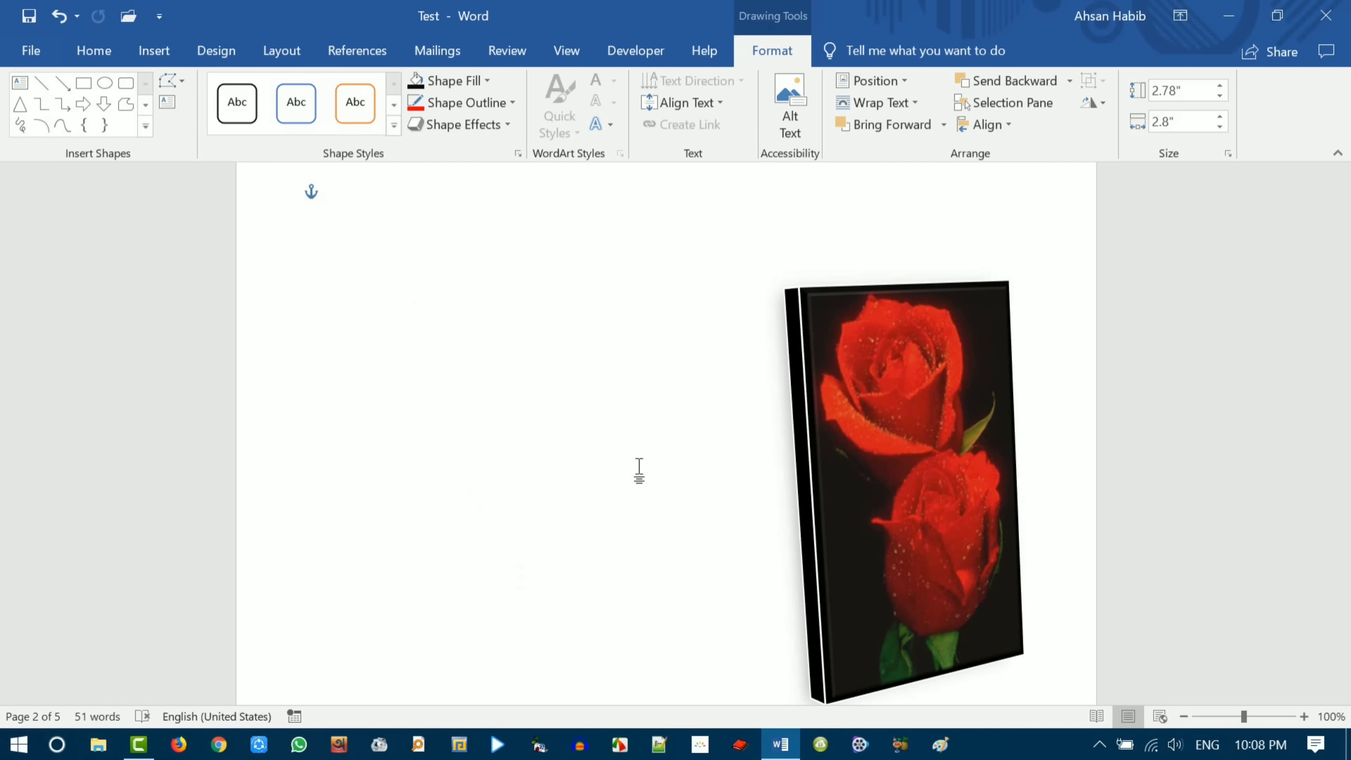
# - Draw an oval about 2.96" high and 3.42" wide to the left of the rose picture, and delete it
pyautogui.click(157, 56)
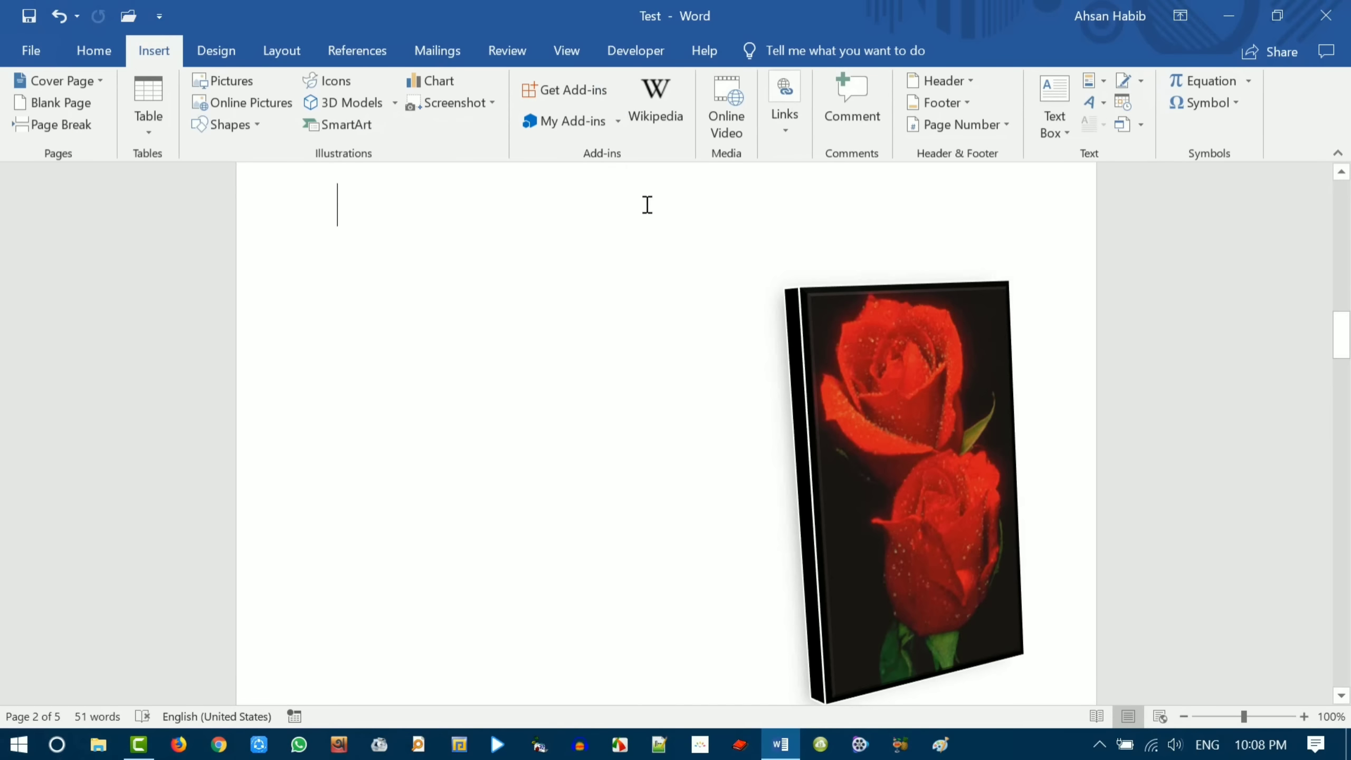
pyautogui.click(261, 126)
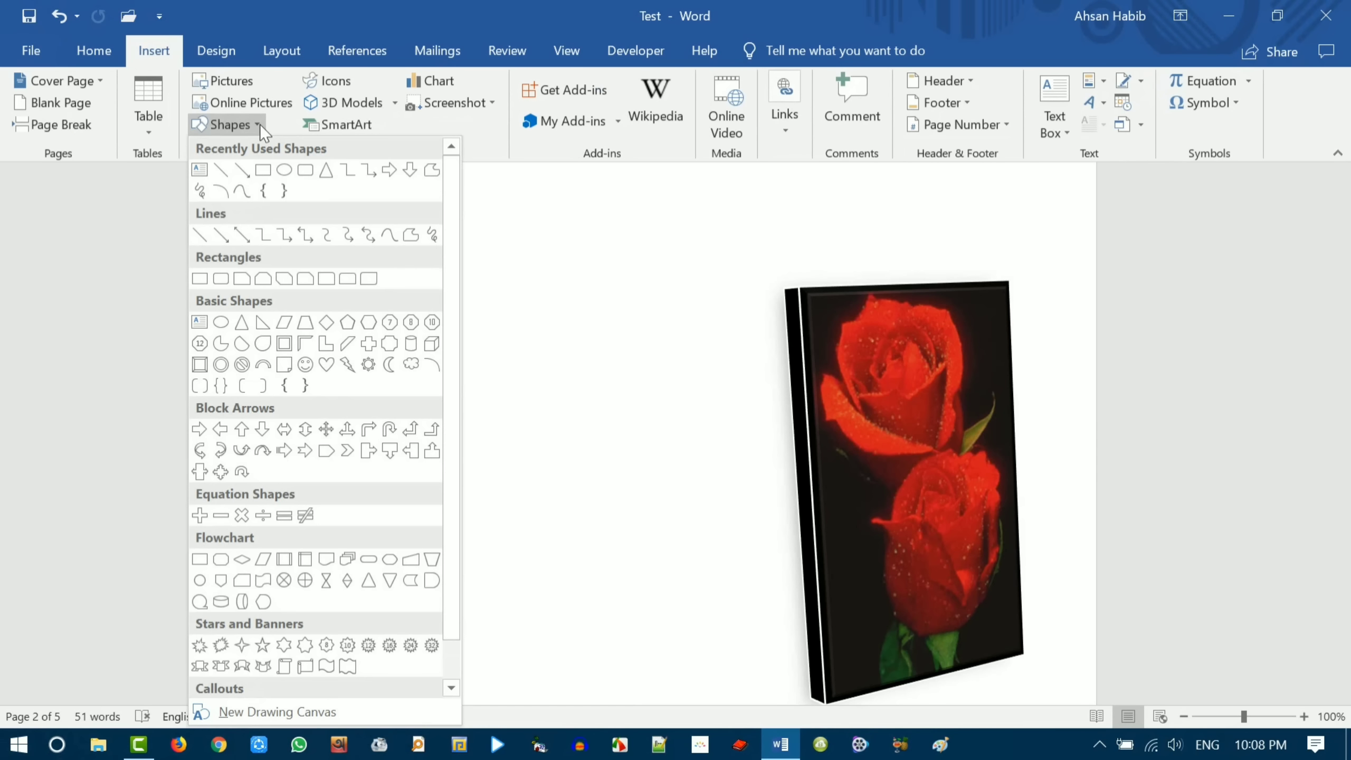
pyautogui.click(221, 322)
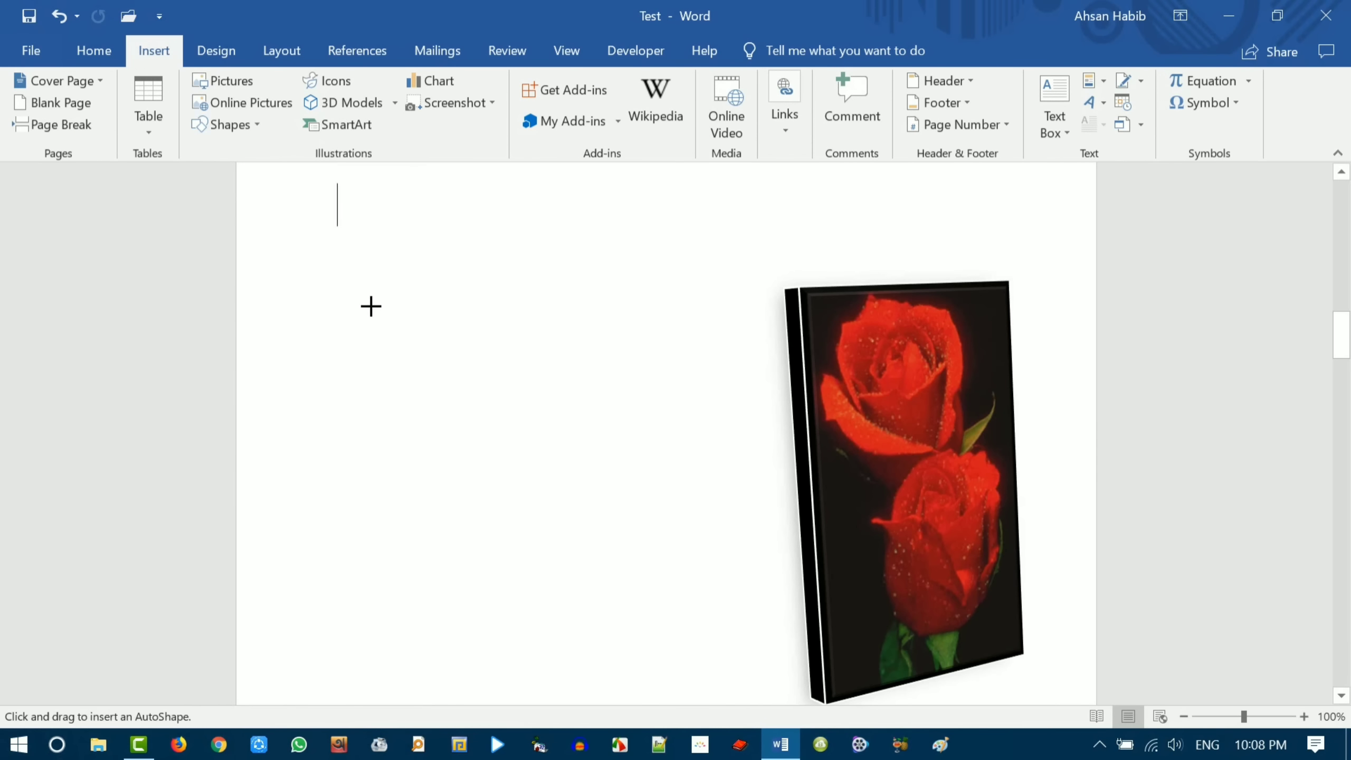
pyautogui.moveTo(380, 301)
pyautogui.mouseDown()
pyautogui.moveTo(594, 511)
pyautogui.moveTo(718, 588)
pyautogui.moveTo(691, 588)
pyautogui.moveTo(766, 602)
pyautogui.moveTo(486, 564)
pyautogui.moveTo(724, 586)
pyautogui.moveTo(694, 586)
pyautogui.moveTo(766, 604)
pyautogui.moveTo(727, 603)
pyautogui.mouseUp()
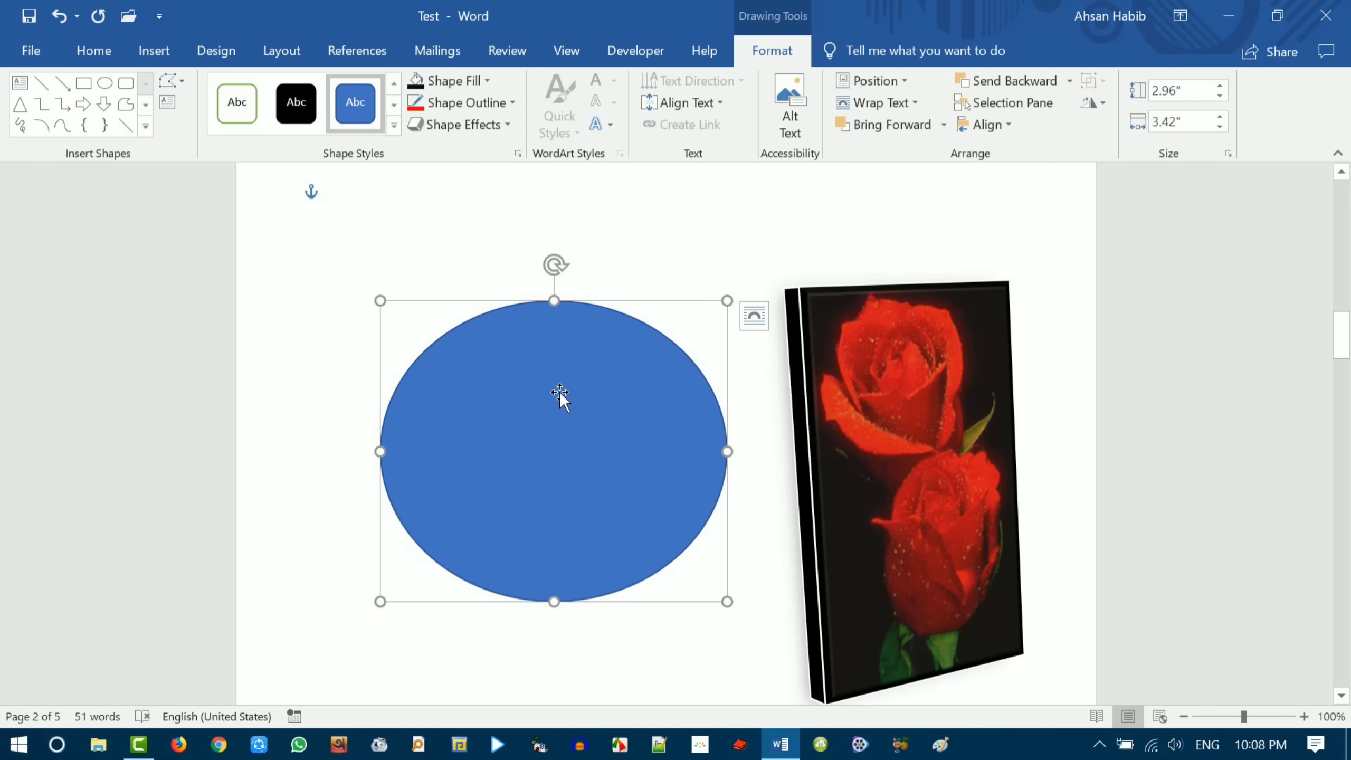
pyautogui.press('Delete')
# - Draw a perfect circle about 3.88" across from its center on the blank third page, and move it right and slightly down
pyautogui.click(153, 50)
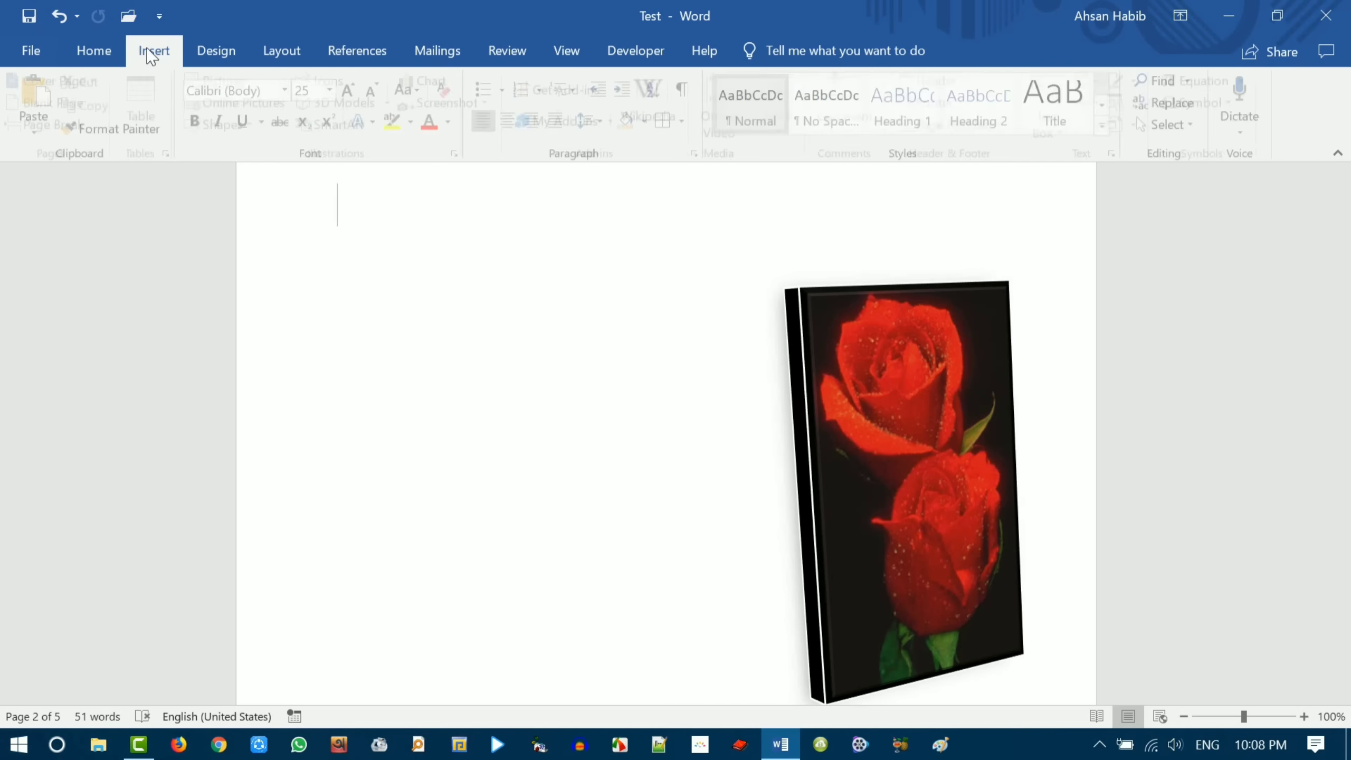
pyautogui.click(229, 124)
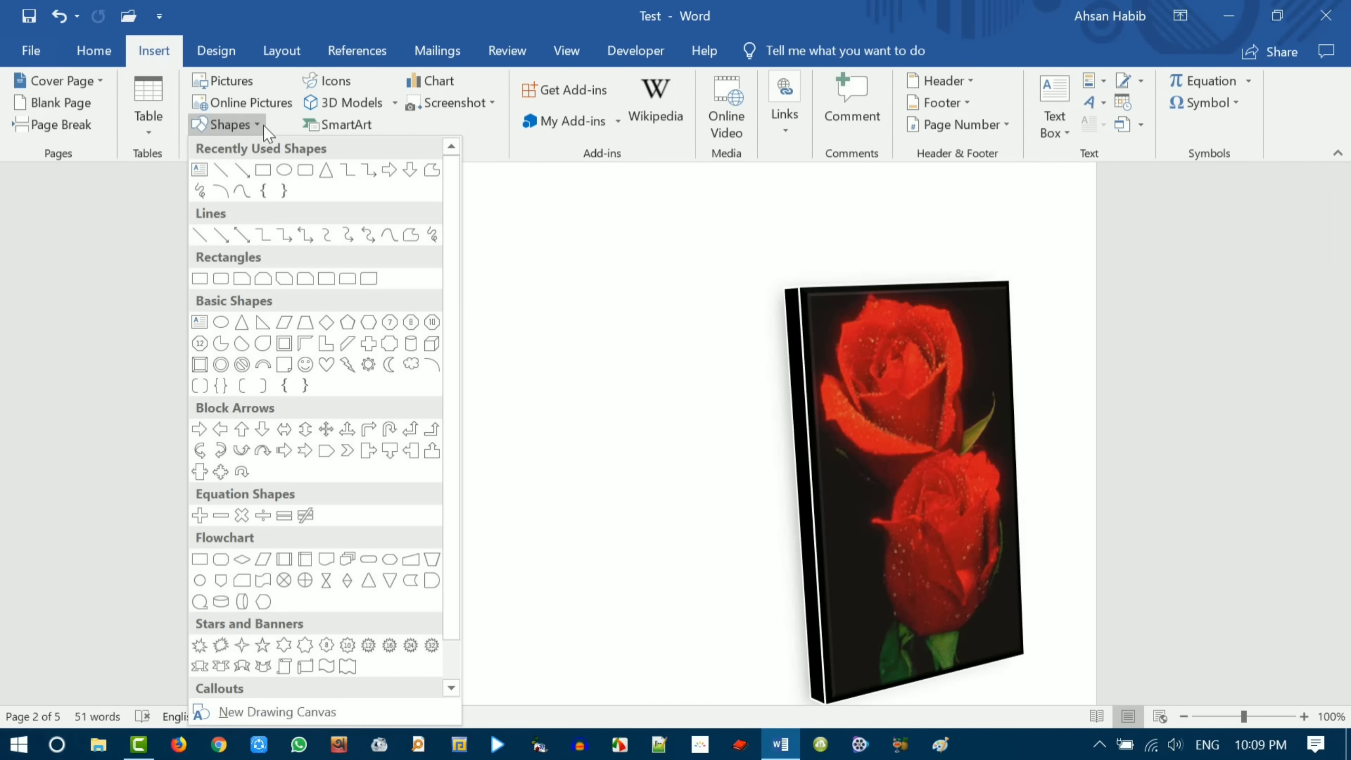
pyautogui.click(221, 322)
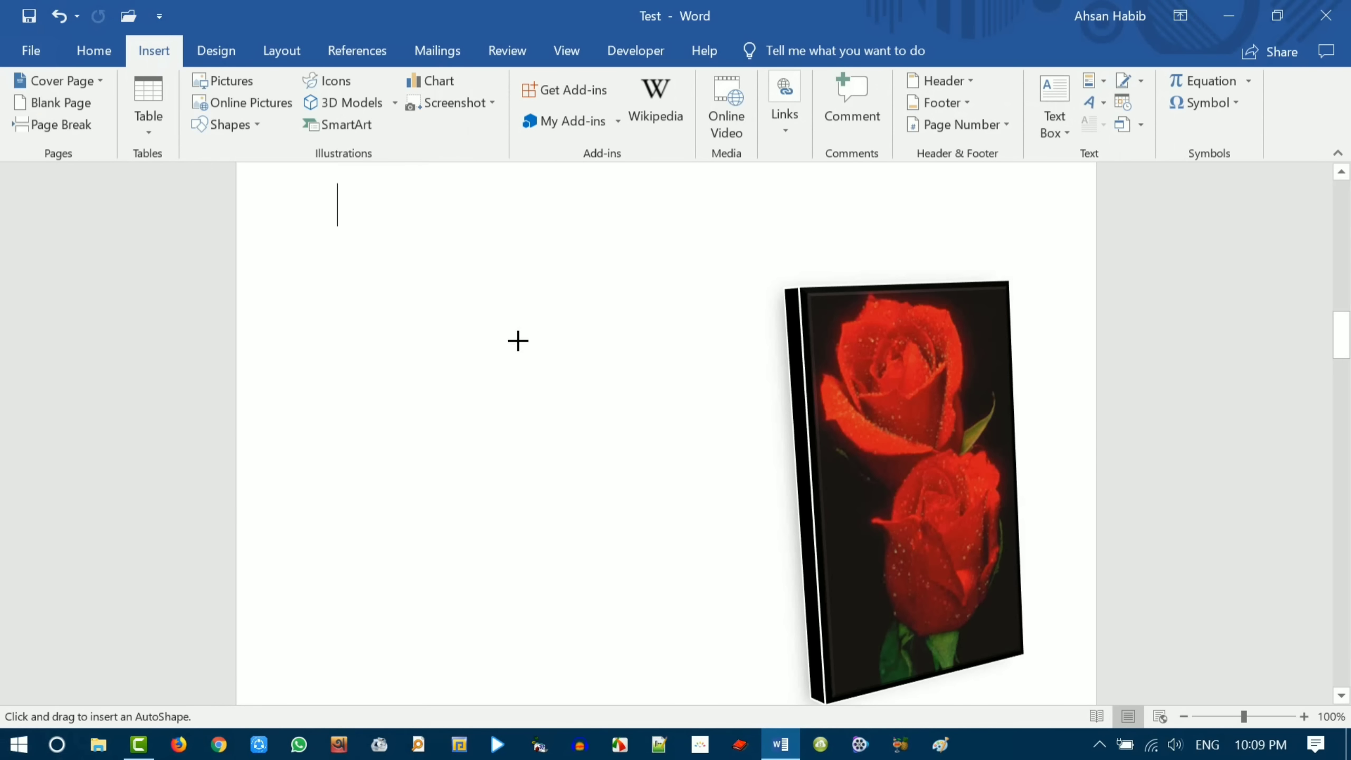
pyautogui.scroll(-15, 597, 356)
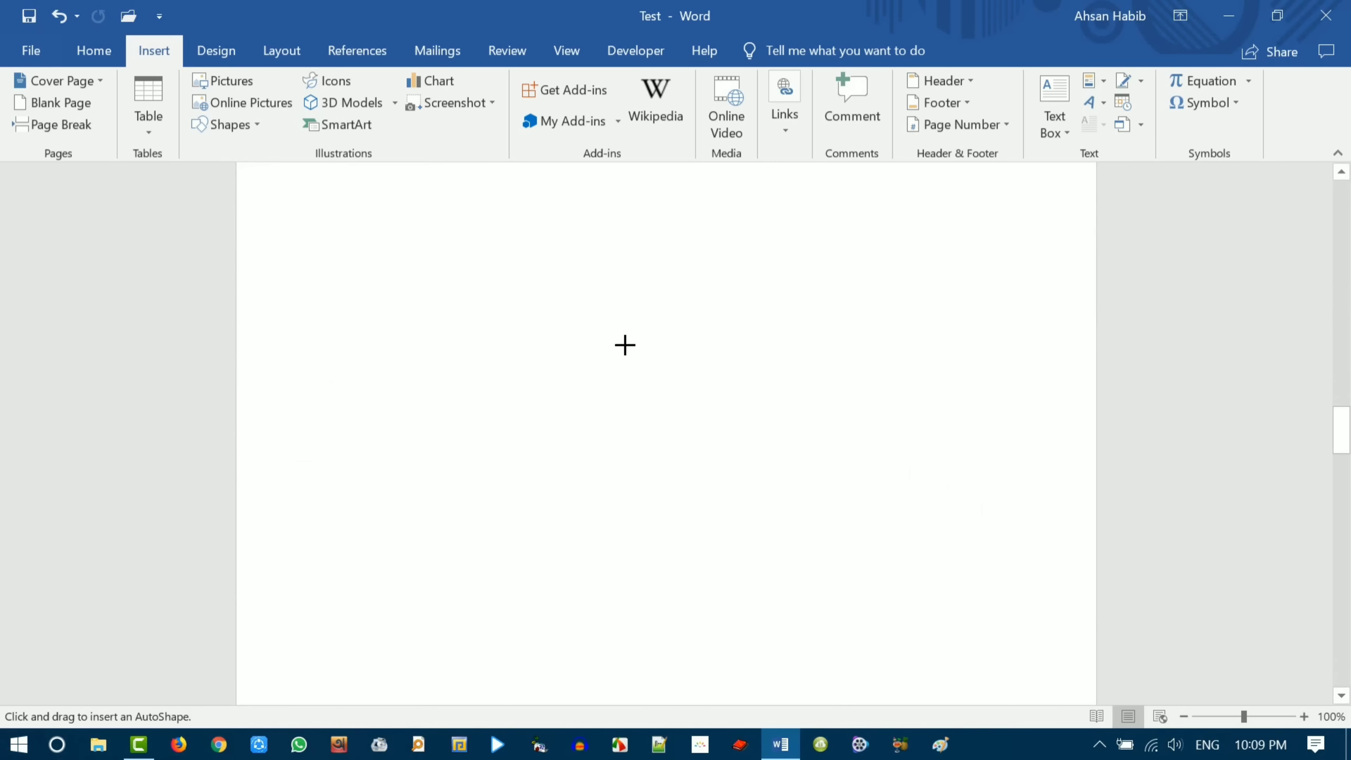
pyautogui.keyDown('ctrl'); pyautogui.scroll(-3, 625, 345); pyautogui.keyUp('ctrl')
pyautogui.scroll(2, 656, 399)
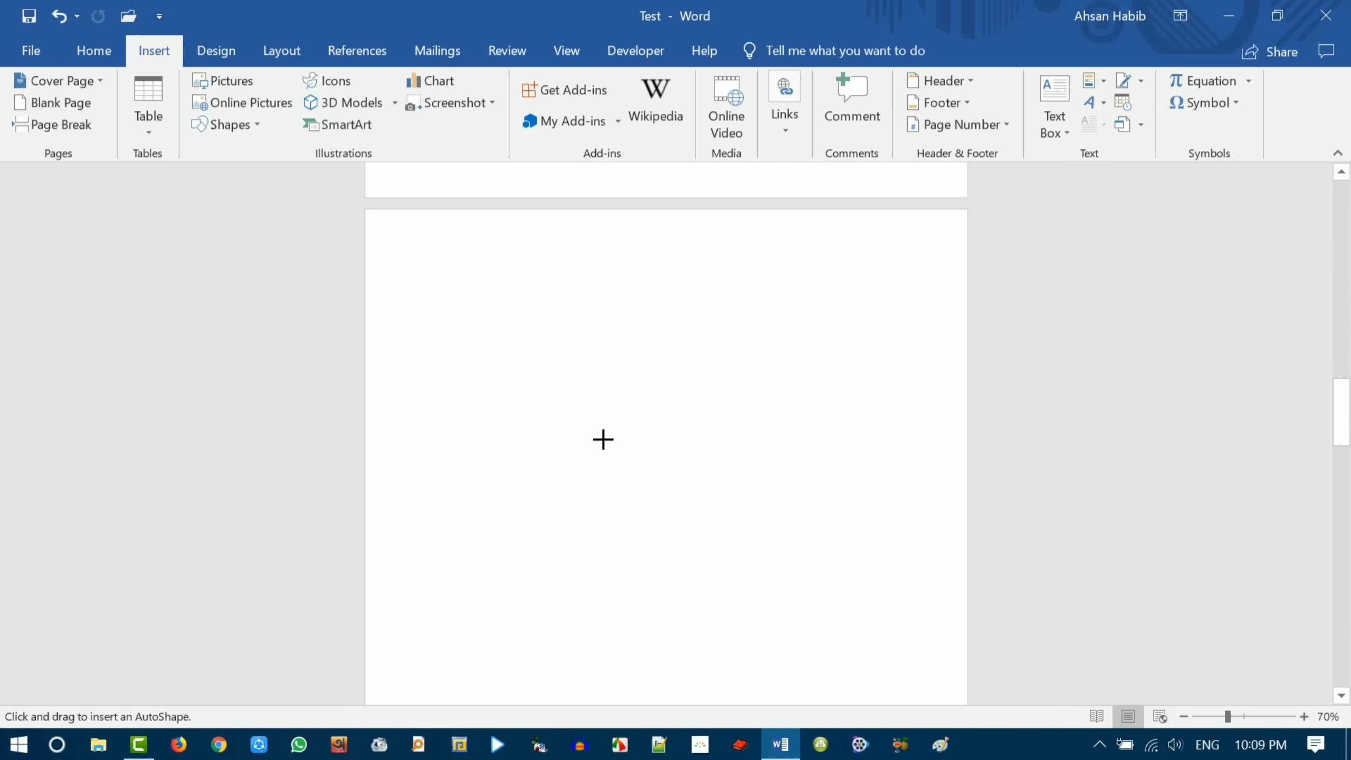
pyautogui.moveTo(603, 440); pyautogui.dragTo(739, 575)
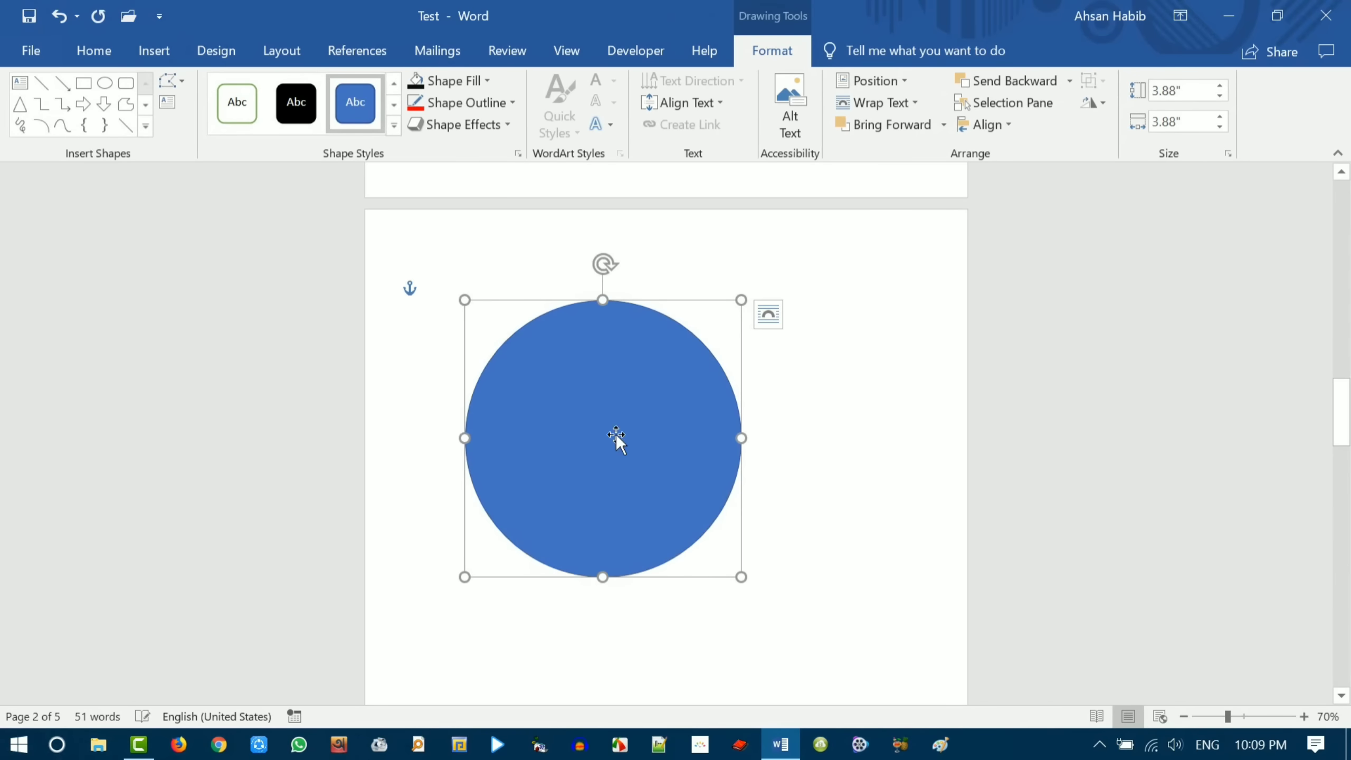
pyautogui.moveTo(618, 435); pyautogui.dragTo(673, 459)
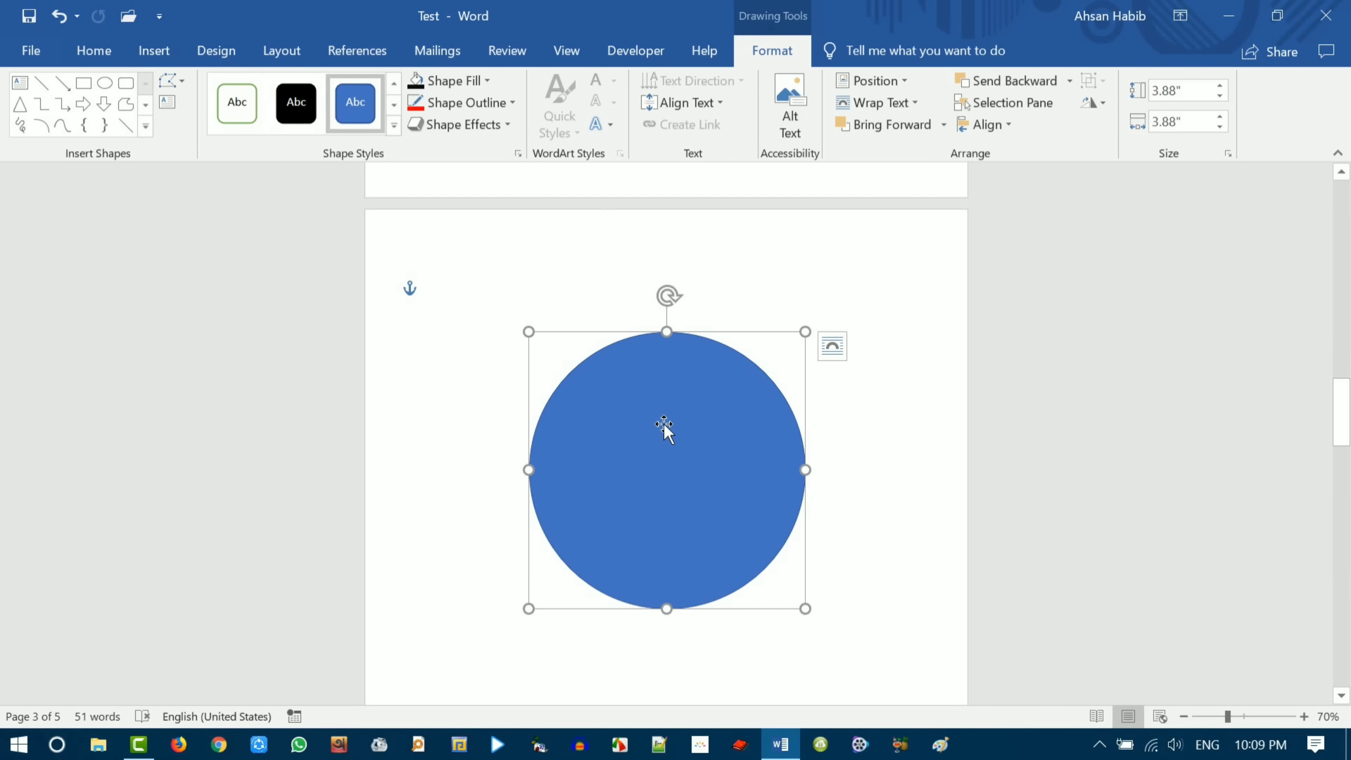
pyautogui.moveTo(664, 424); pyautogui.dragTo(689, 424)
pyautogui.click(474, 271)
# - Look over the SmartArt graphic choices and the available chart types without inserting either
pyautogui.scroll(15, 587, 341)
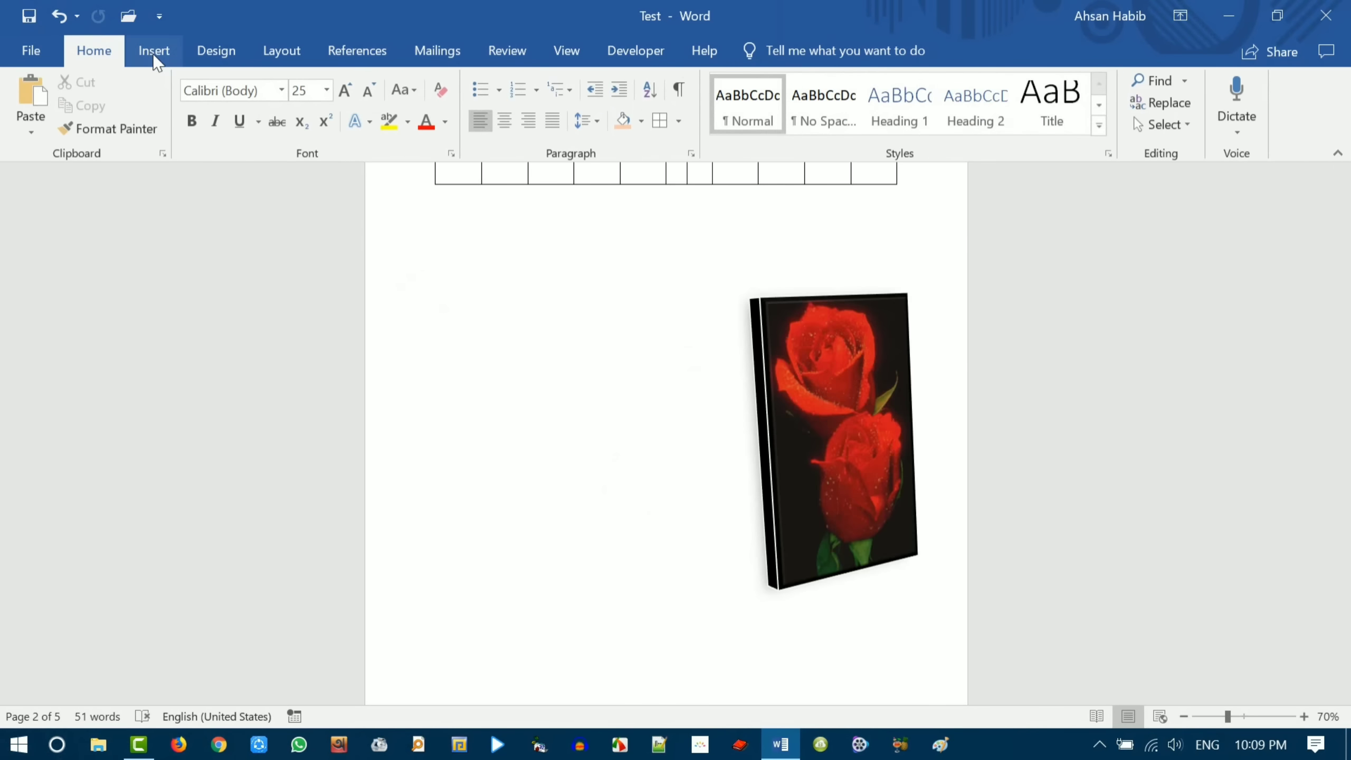
pyautogui.click(155, 53)
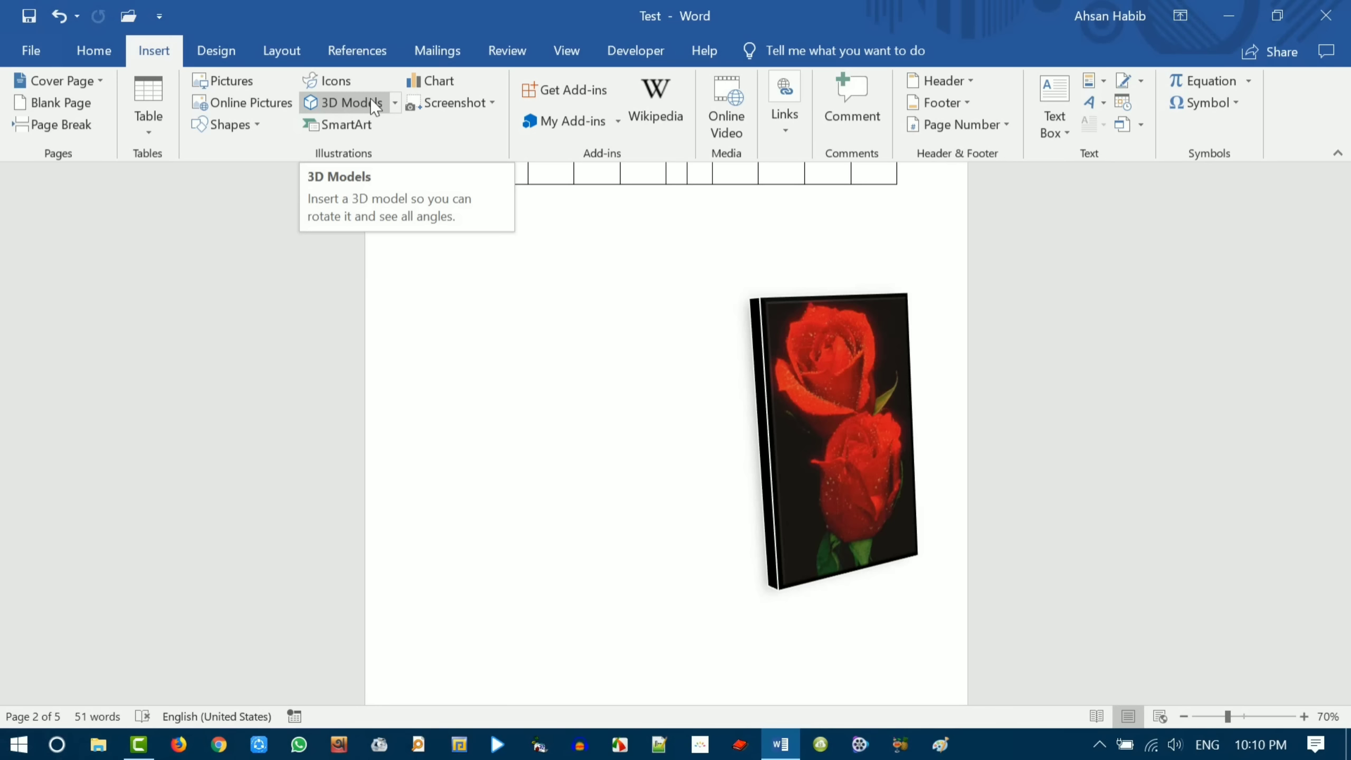
pyautogui.click(342, 122)
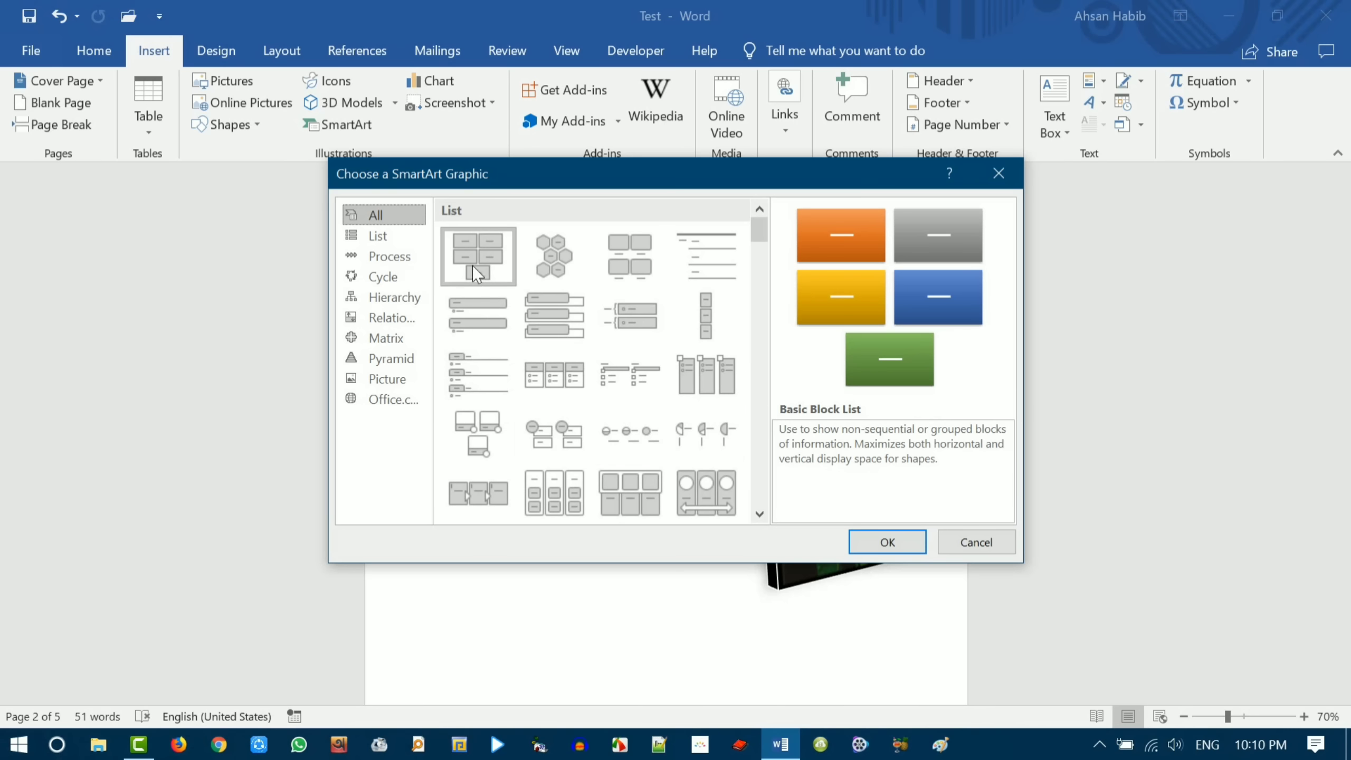
pyautogui.moveTo(624, 180); pyautogui.dragTo(601, 274)
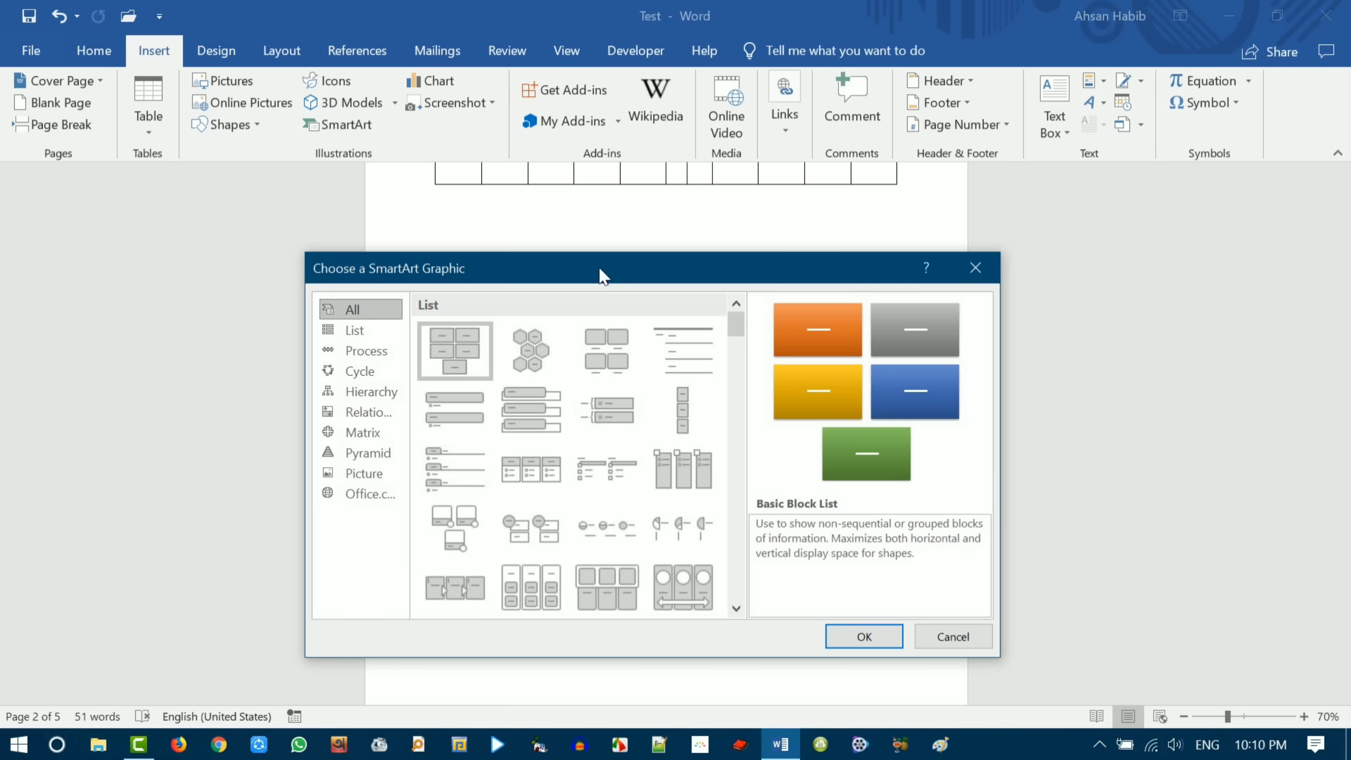
pyautogui.press('Escape')
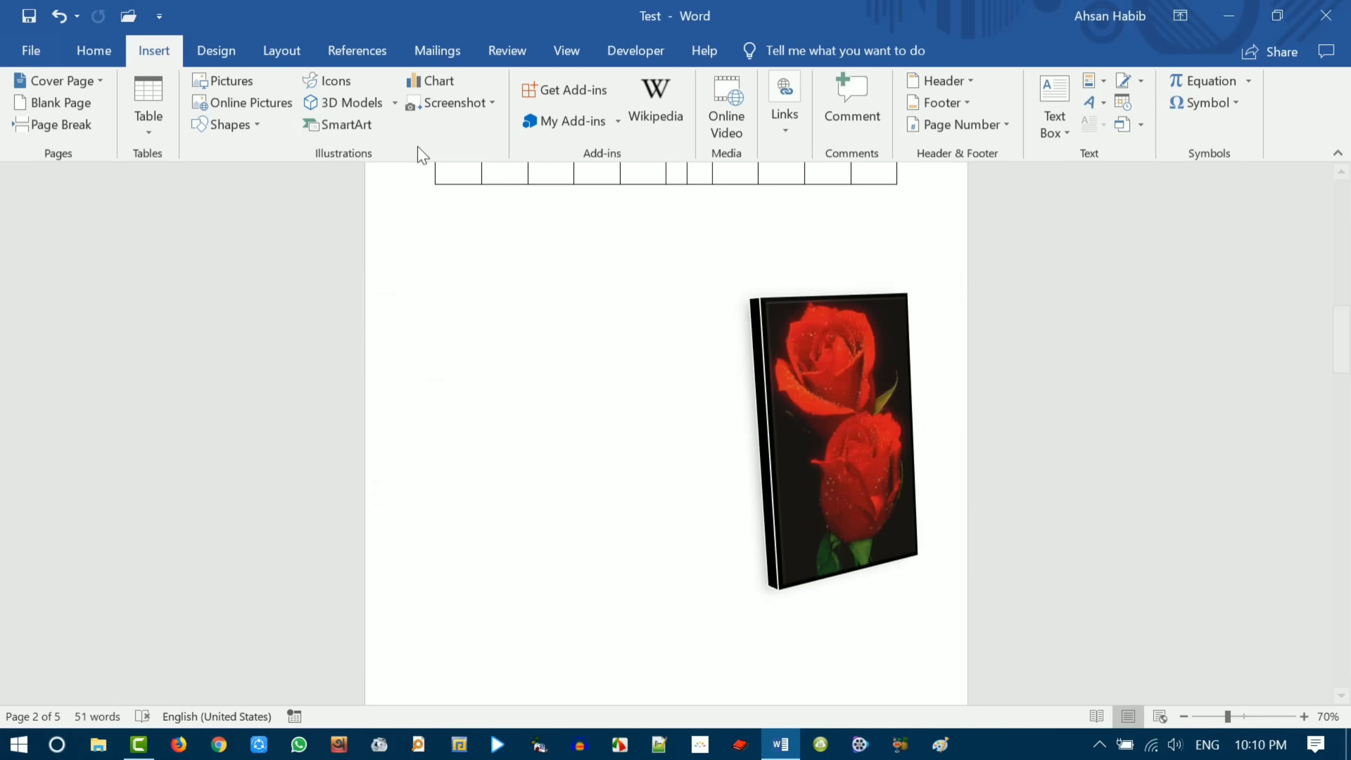
pyautogui.click(438, 78)
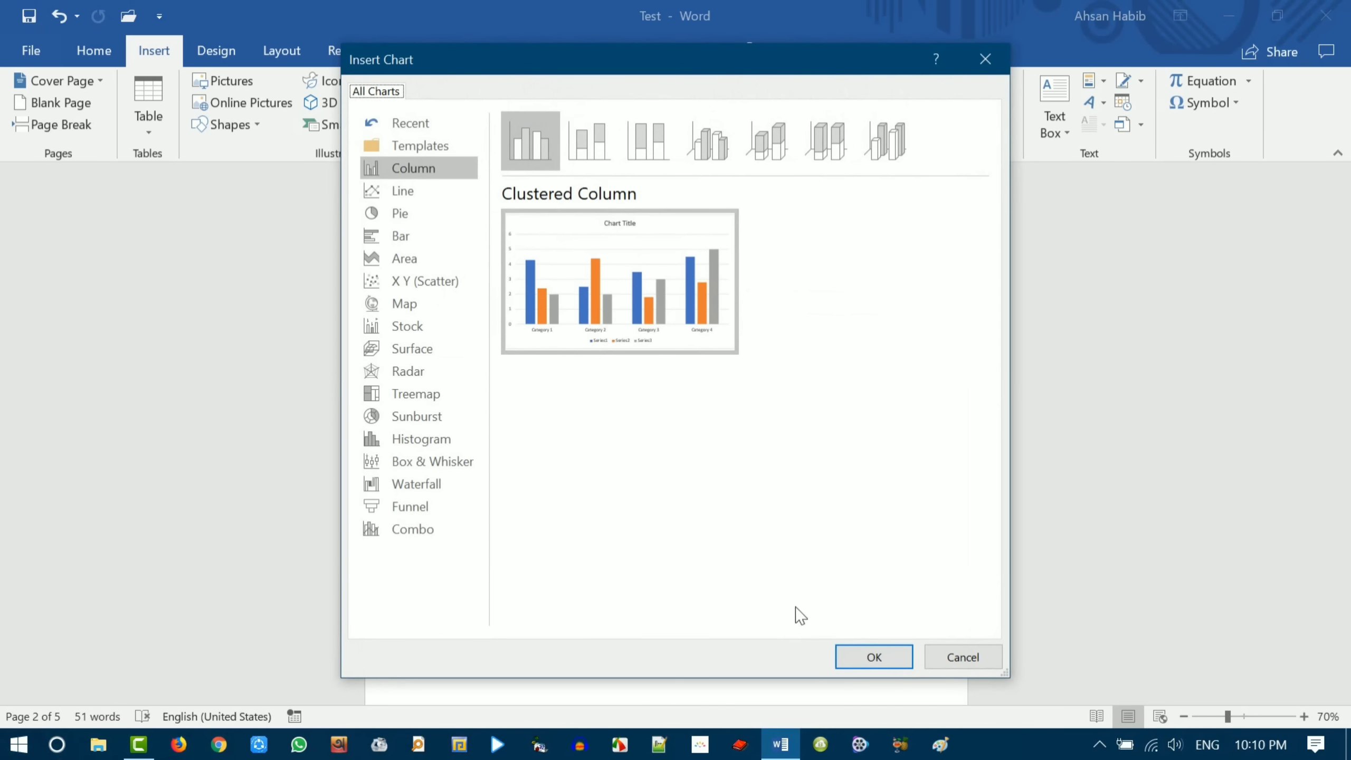
pyautogui.click(950, 658)
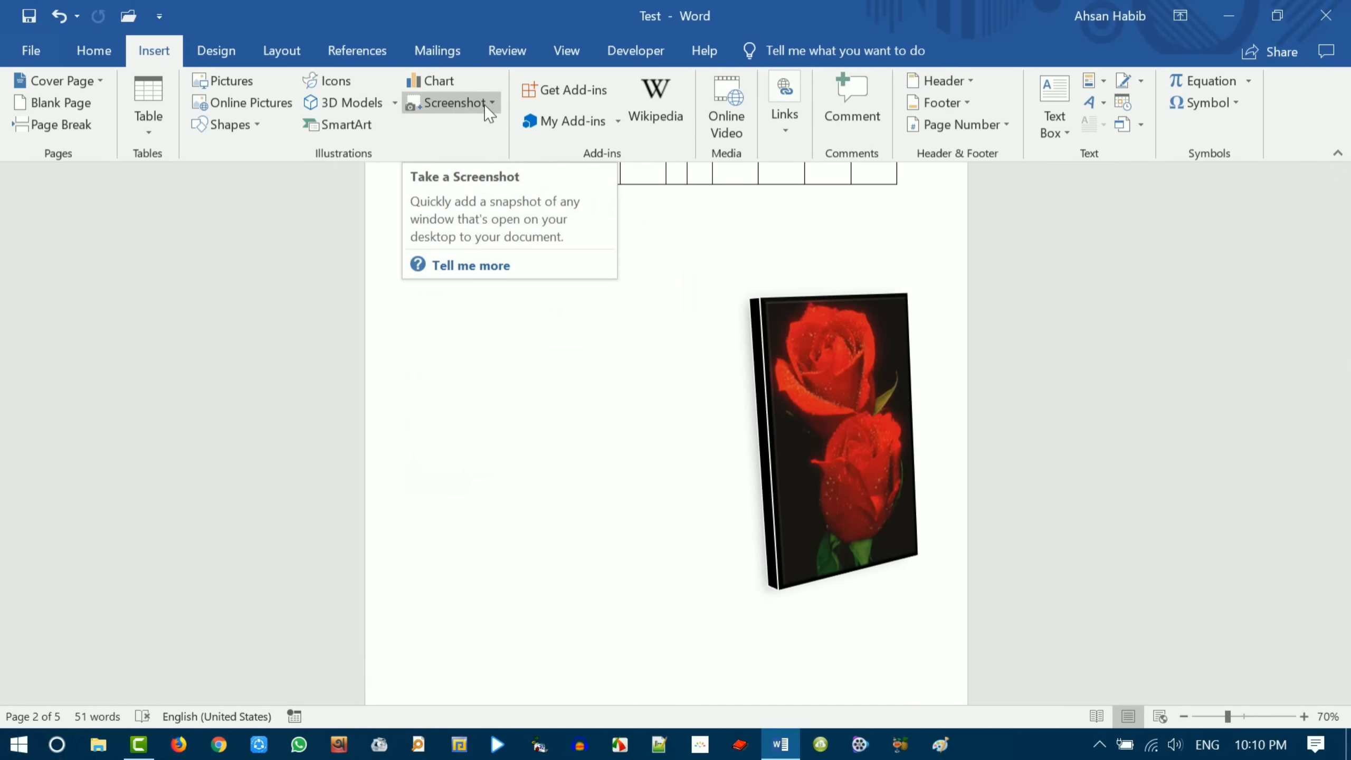
# - Insert a screen clipping of the IMG0024 desktop icon and set its text wrapping to In Front of Text
pyautogui.click(467, 102)
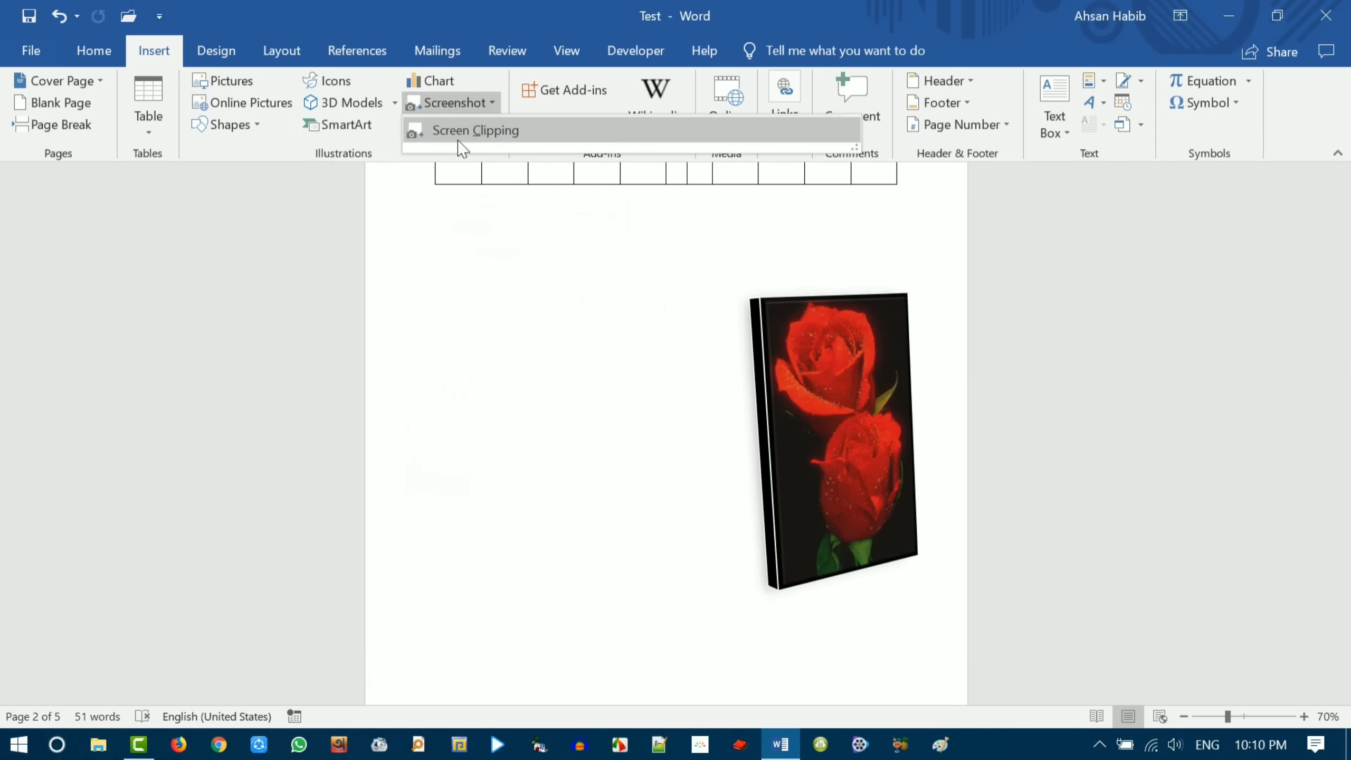
pyautogui.click(482, 134)
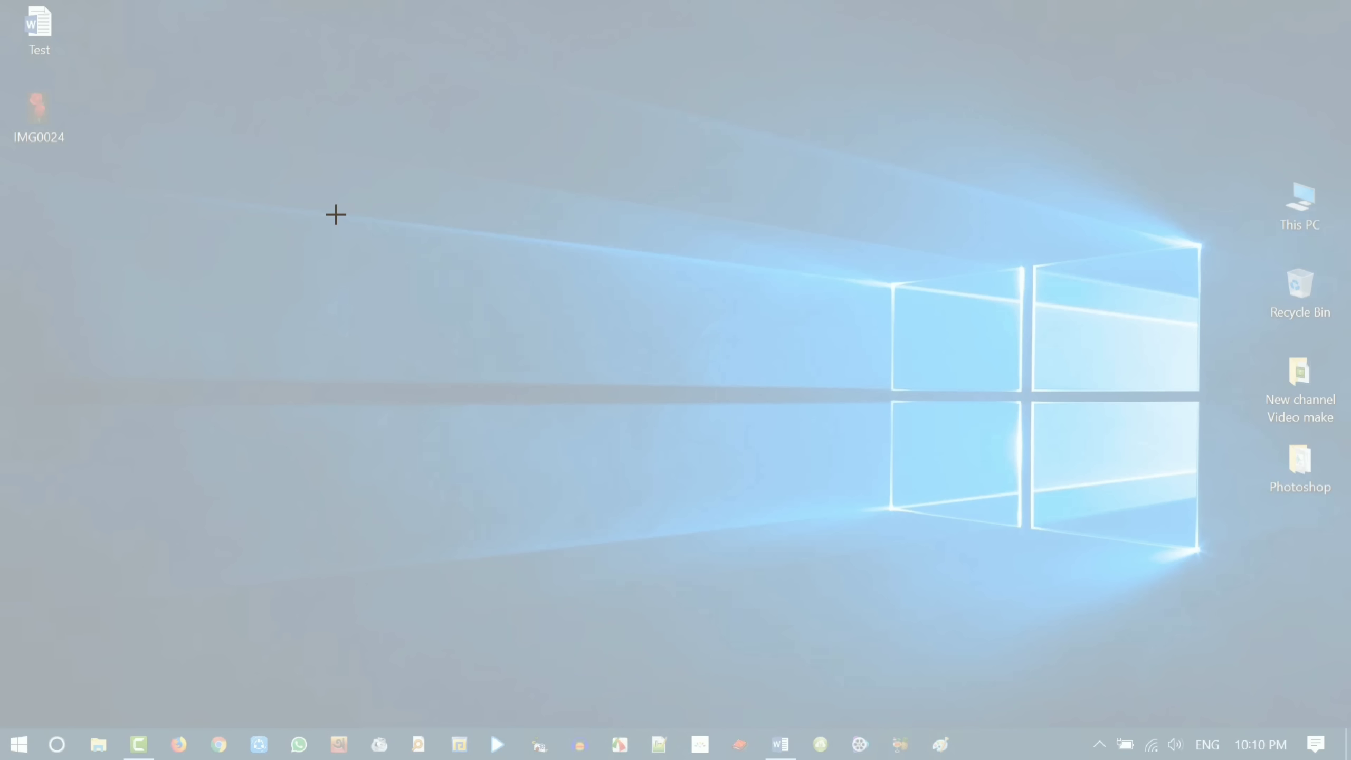
pyautogui.moveTo(93, 163); pyautogui.dragTo(4, 70)
pyautogui.moveTo(465, 342); pyautogui.dragTo(488, 404)
pyautogui.click(891, 103)
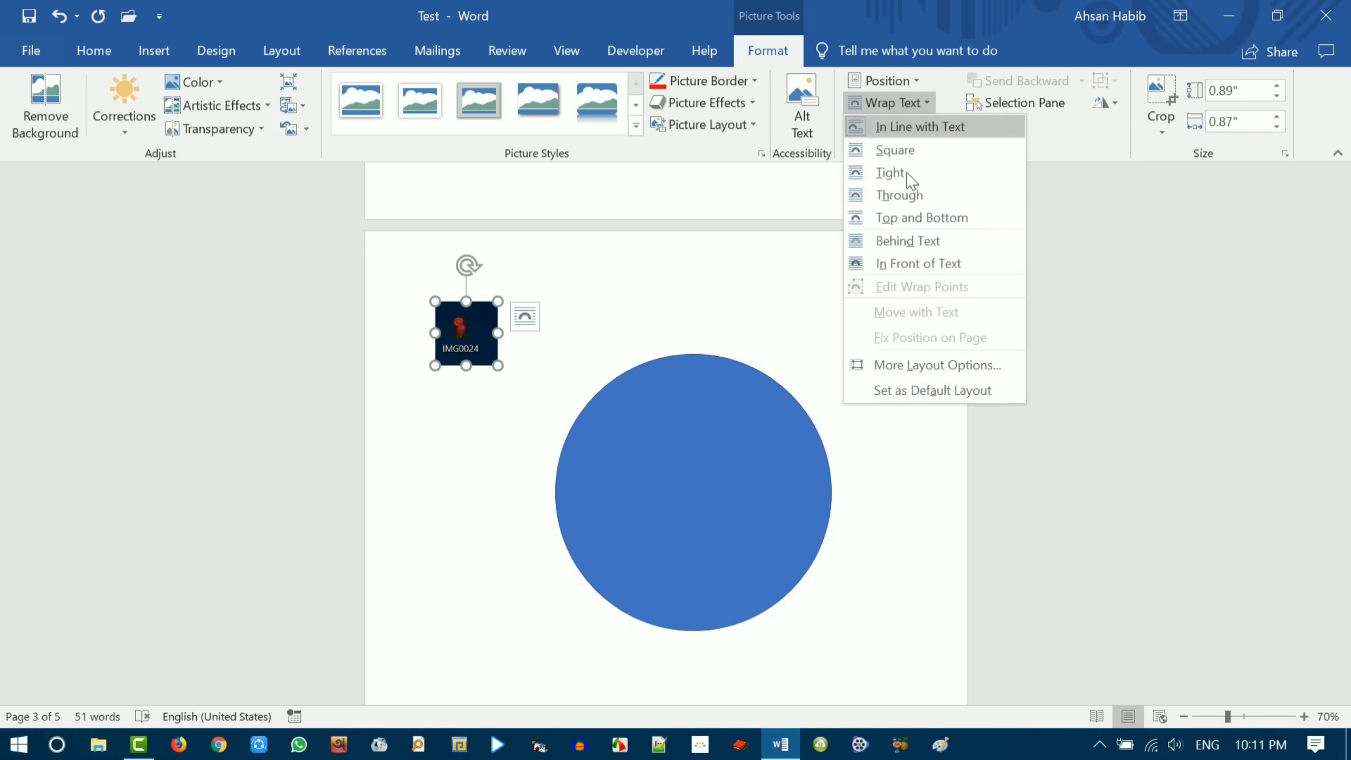
pyautogui.click(914, 264)
# - Move the IMG0024 clipping onto the blue circle and enlarge it to about 2.5" high and 2.44" wide
pyautogui.moveTo(468, 332); pyautogui.dragTo(767, 574)
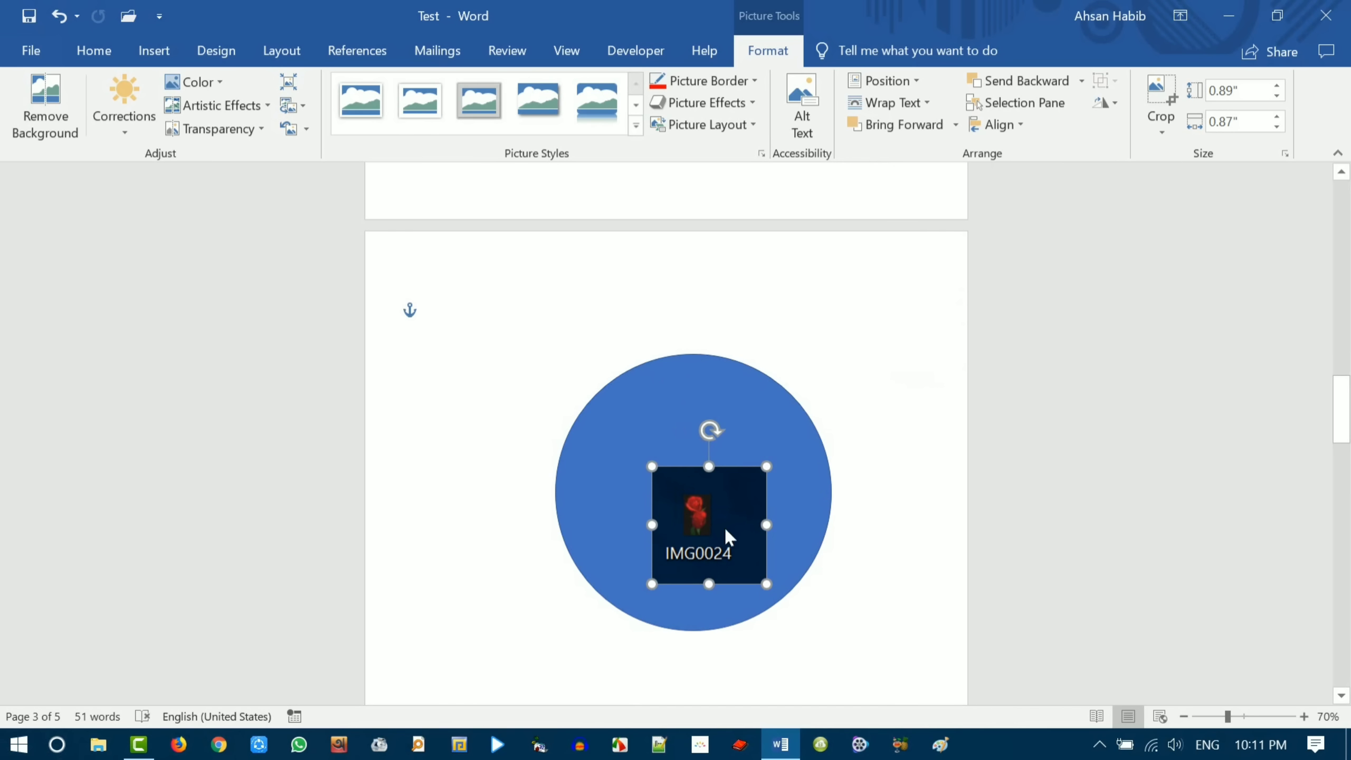
pyautogui.moveTo(654, 468); pyautogui.dragTo(604, 404)
pyautogui.moveTo(699, 479)
pyautogui.mouseDown()
pyautogui.moveTo(721, 478)
pyautogui.moveTo(705, 475)
pyautogui.mouseUp()
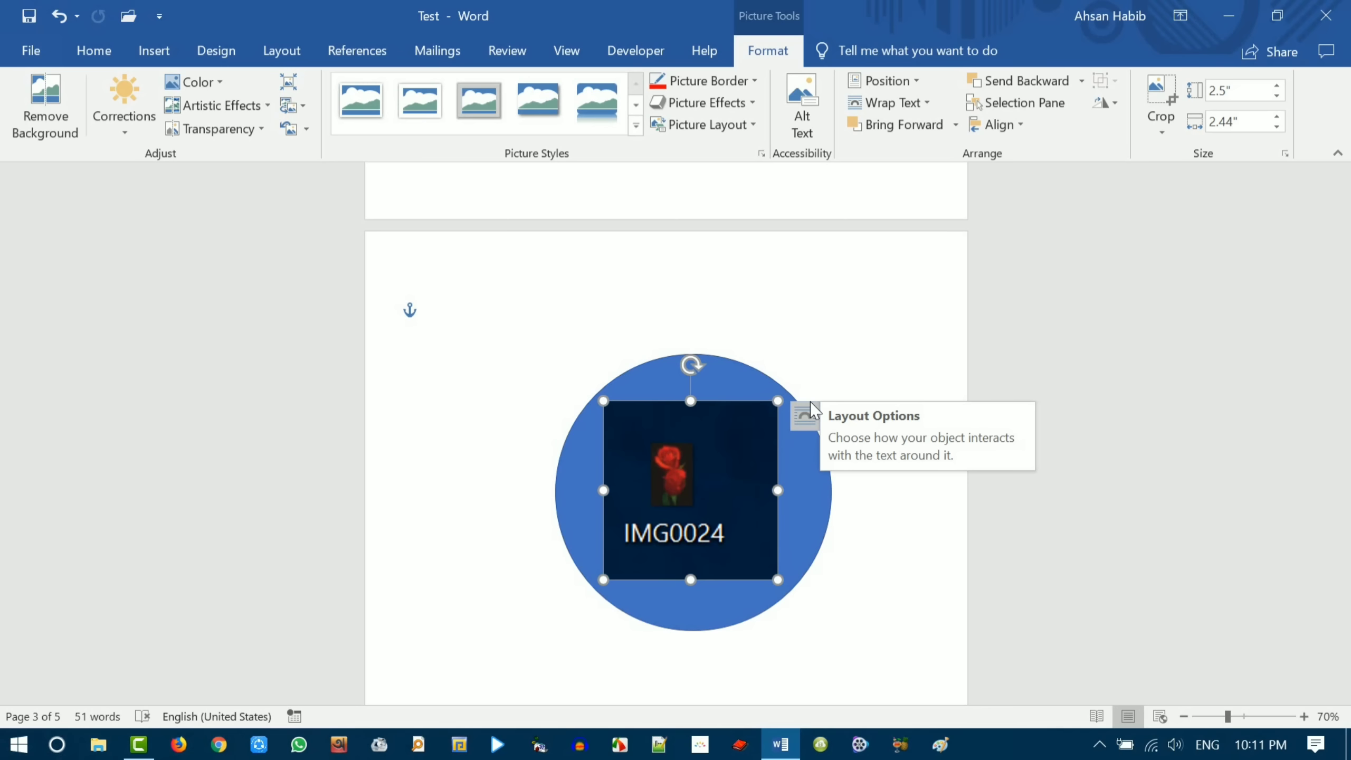
pyautogui.click(613, 283)
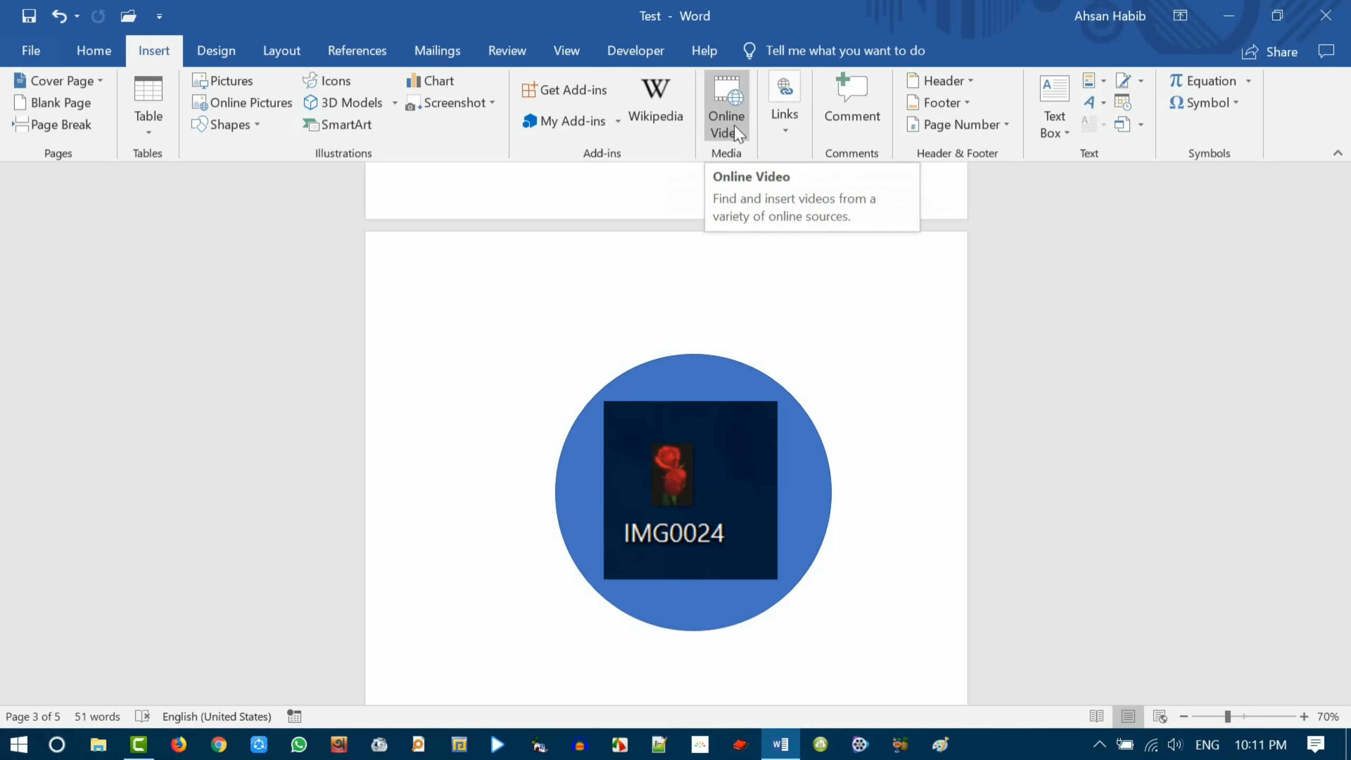
# - Look through the gallery of built-in equations without inserting one
pyautogui.click(1247, 81)
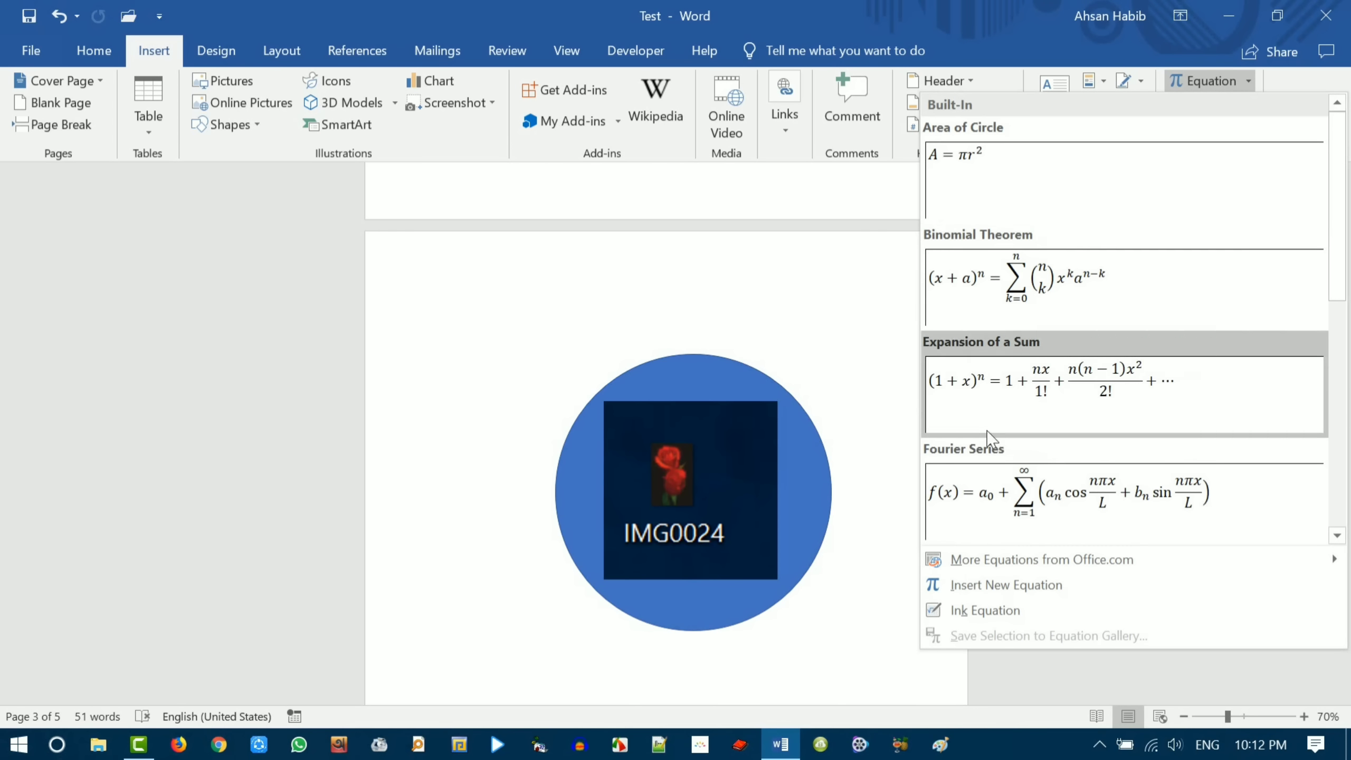
pyautogui.scroll(-5, 1056, 426)
pyautogui.scroll(5, 1052, 362)
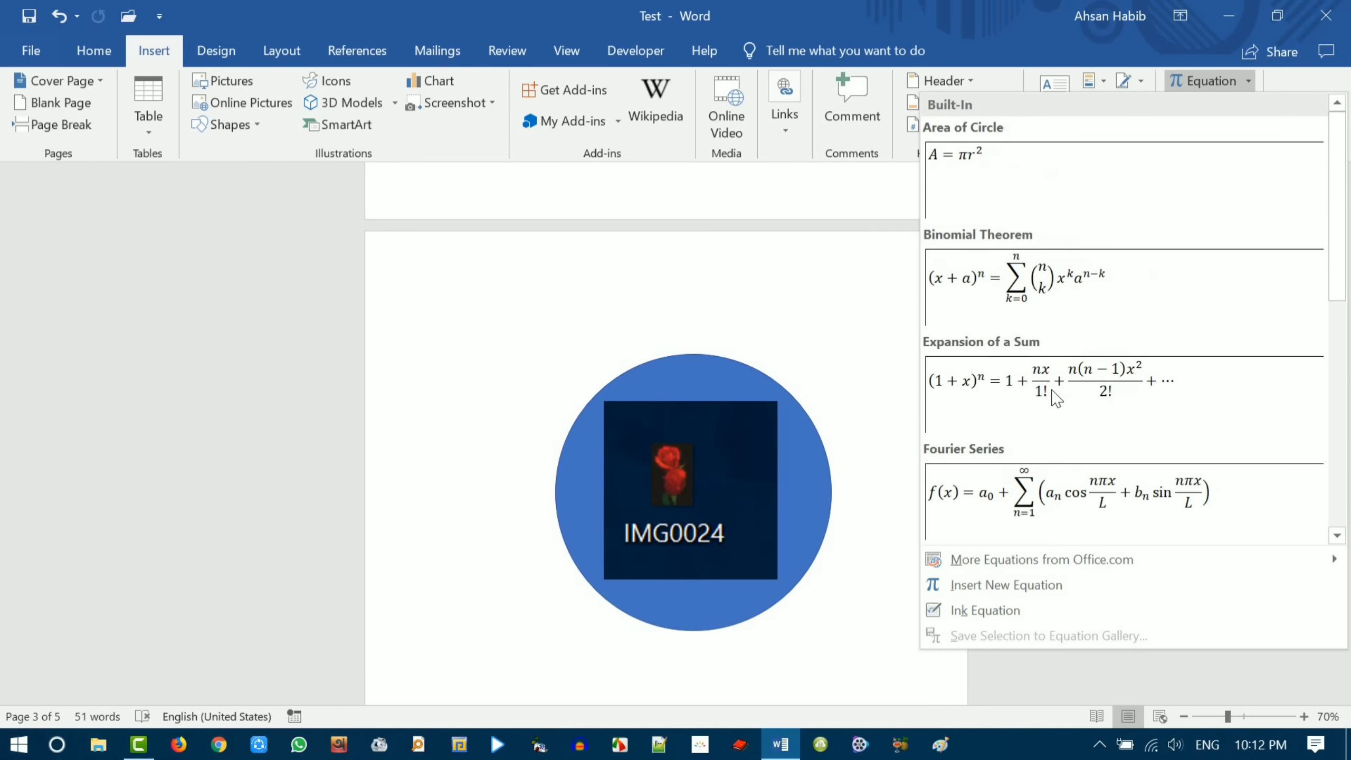
pyautogui.click(913, 265)
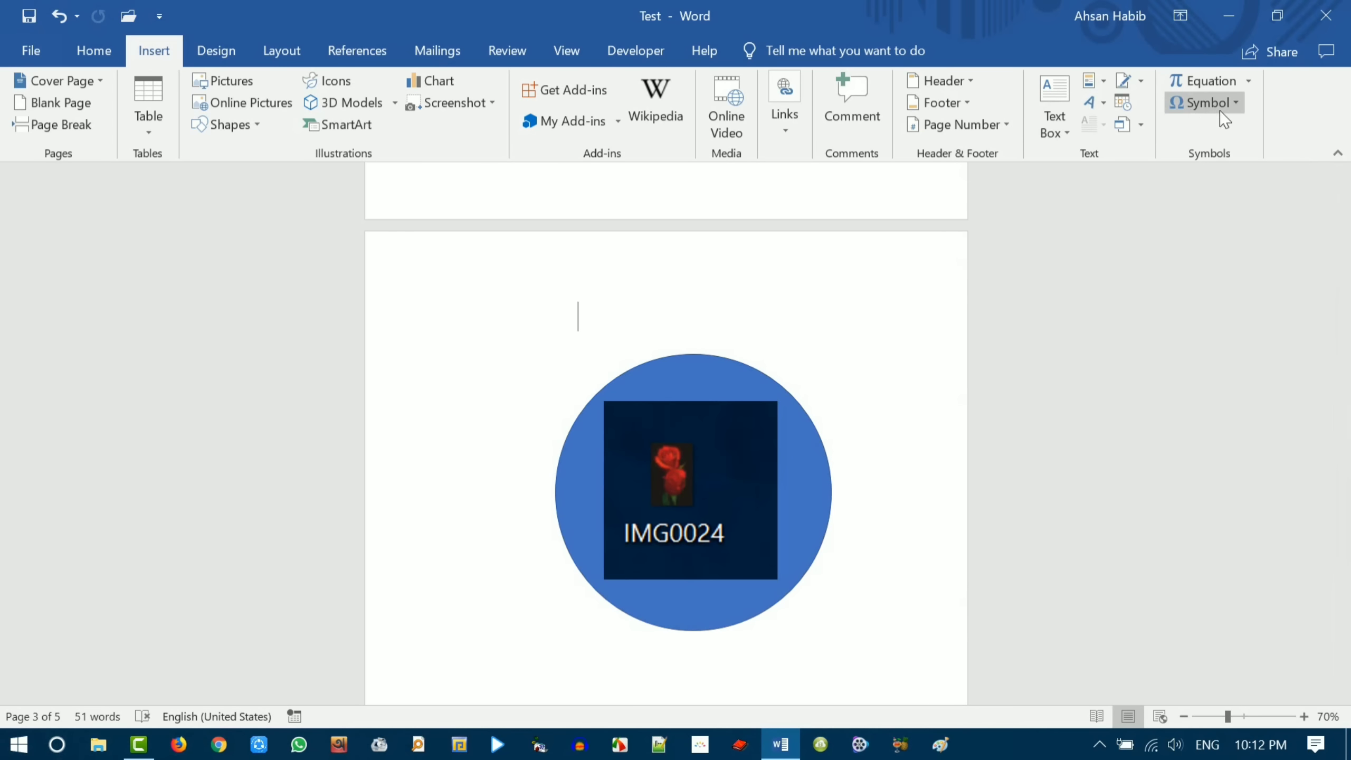
# - Browse the full set of Wingdings 2 symbols, including the outlined upward-pointing hand, without inserting one
pyautogui.click(1236, 106)
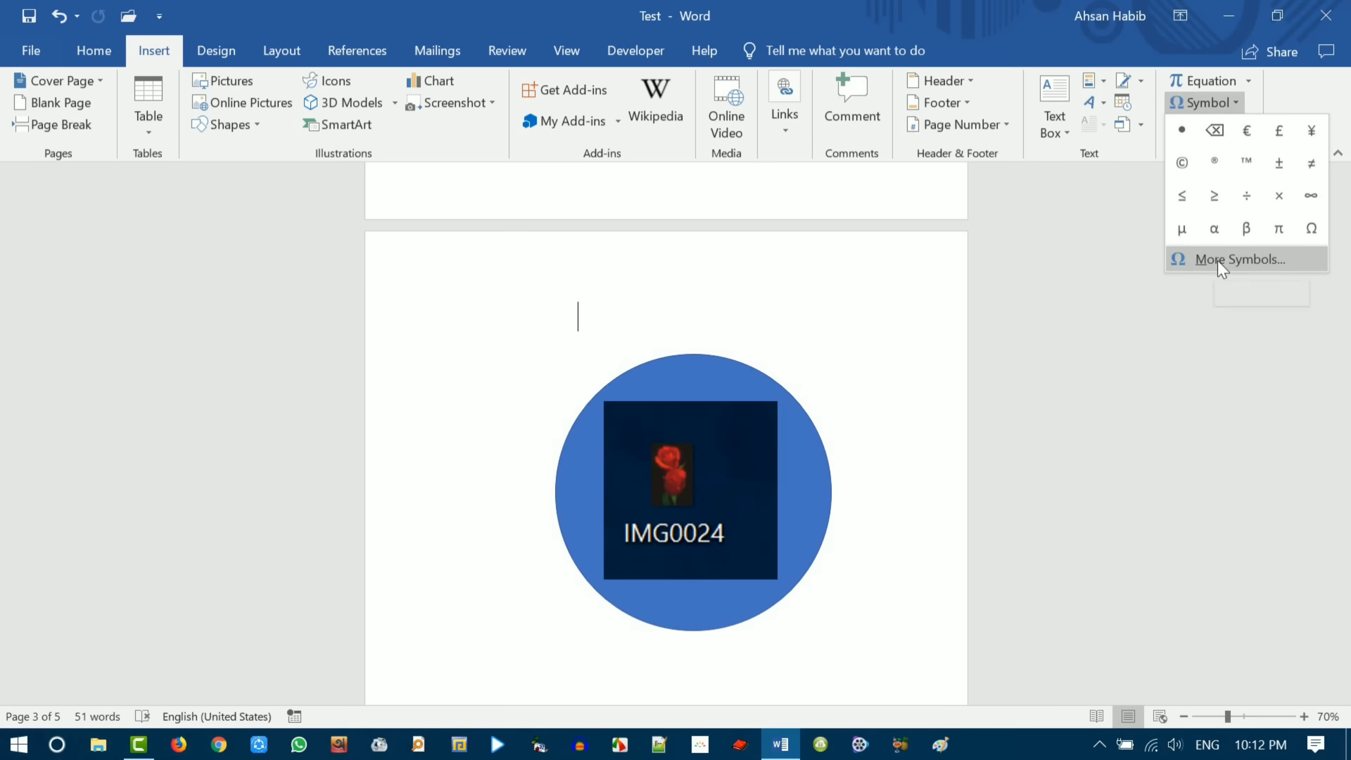
pyautogui.click(1255, 260)
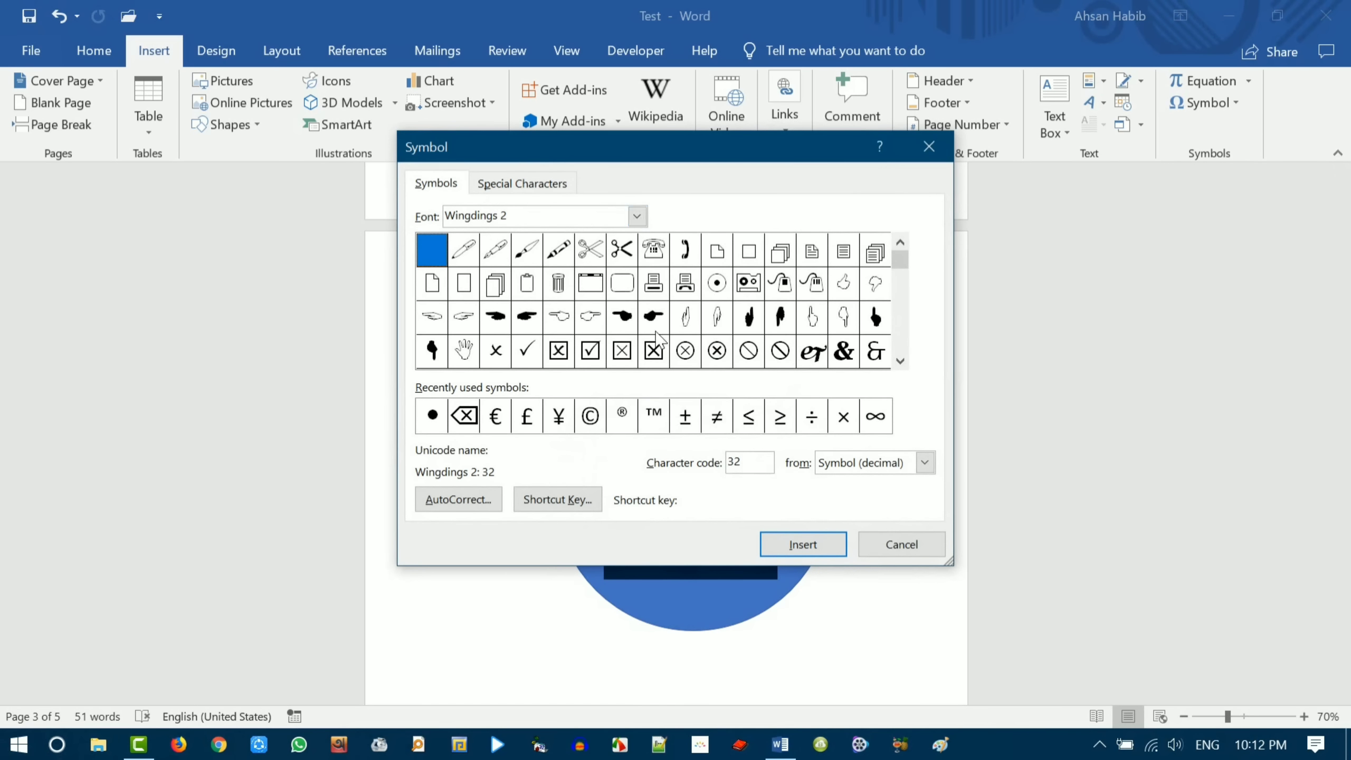
pyautogui.click(814, 318)
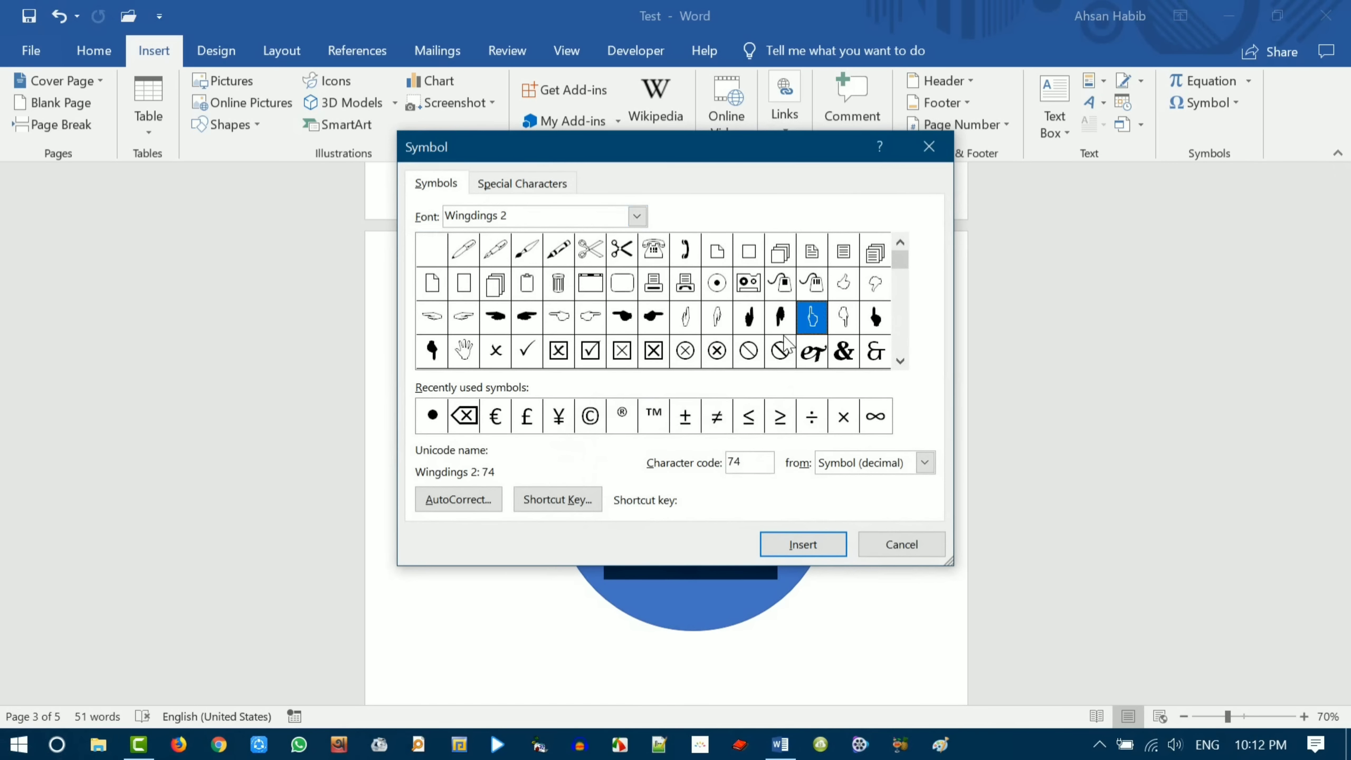
pyautogui.moveTo(900, 260); pyautogui.dragTo(908, 340)
pyautogui.click(901, 544)
# - Set the page color to the lightest tint of the gray theme color
pyautogui.click(216, 52)
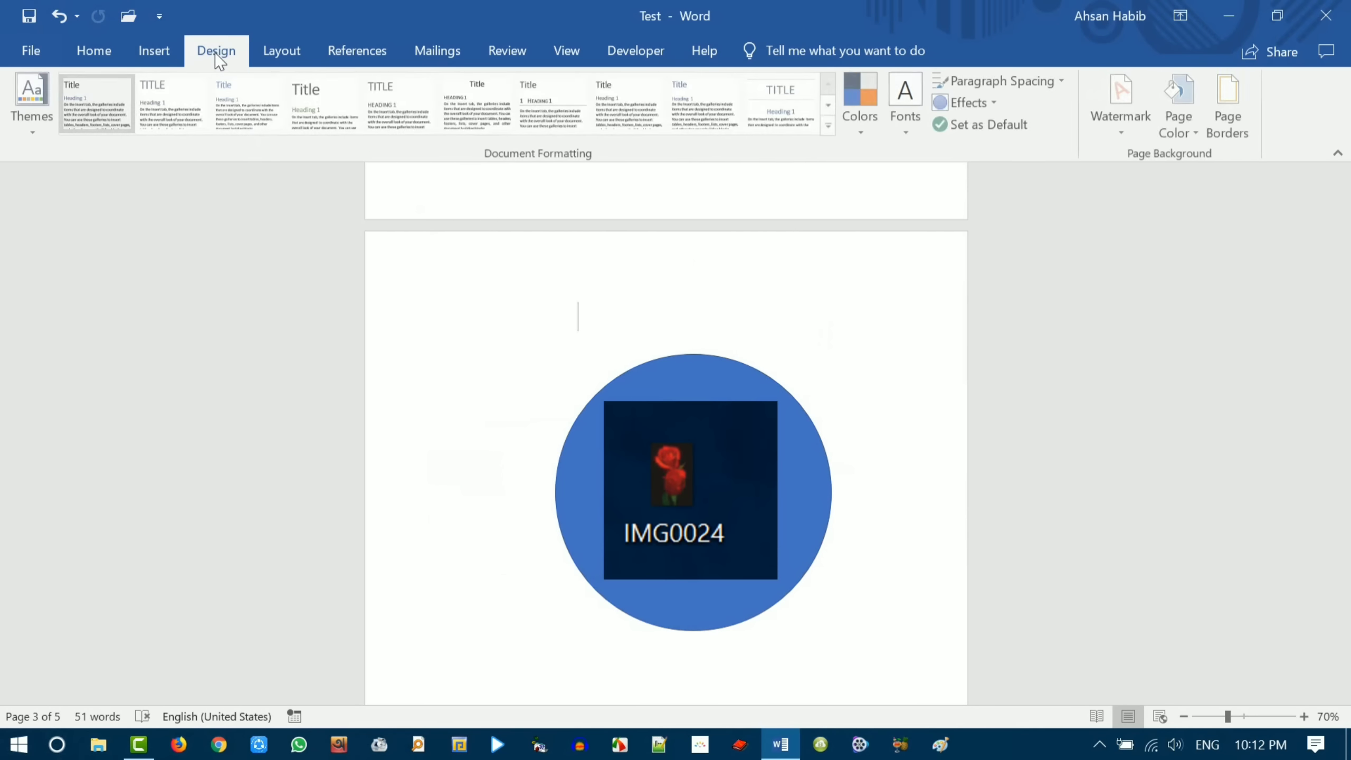
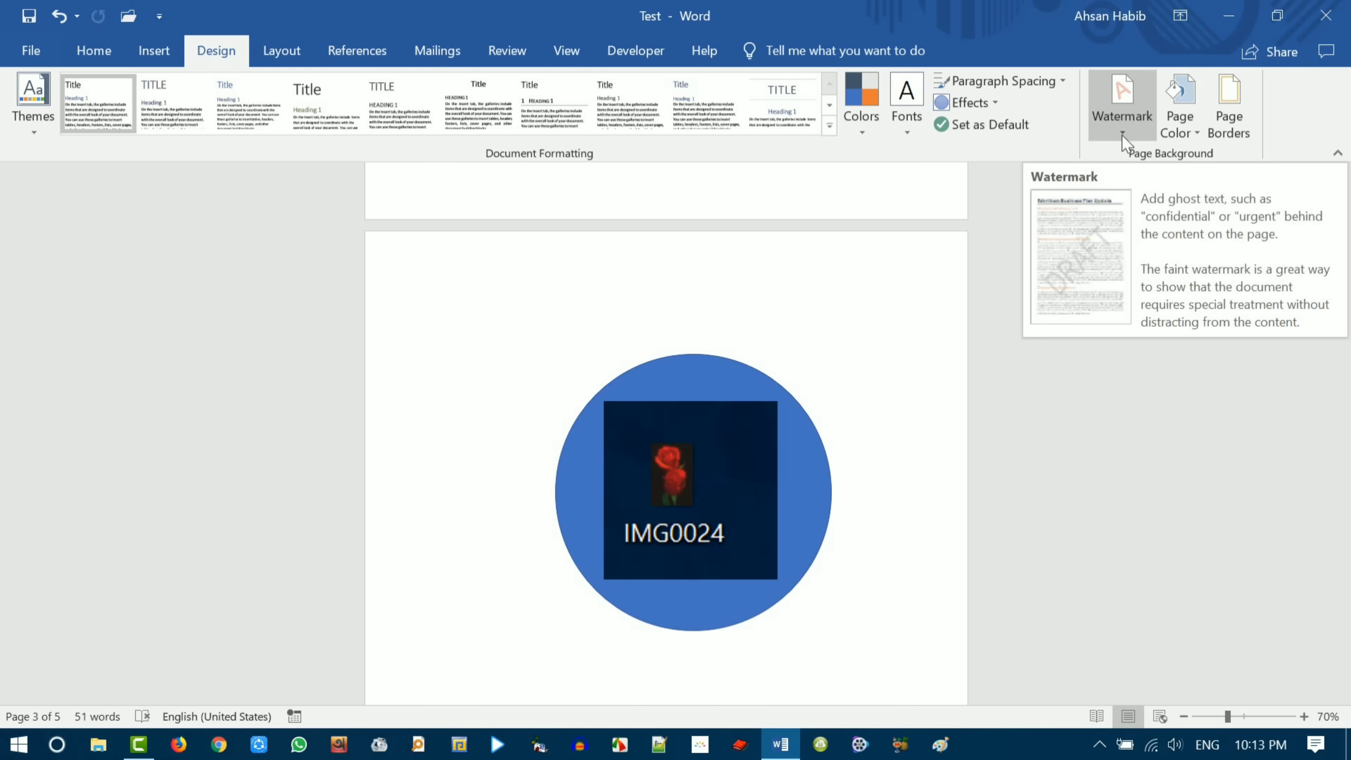
pyautogui.click(1197, 131)
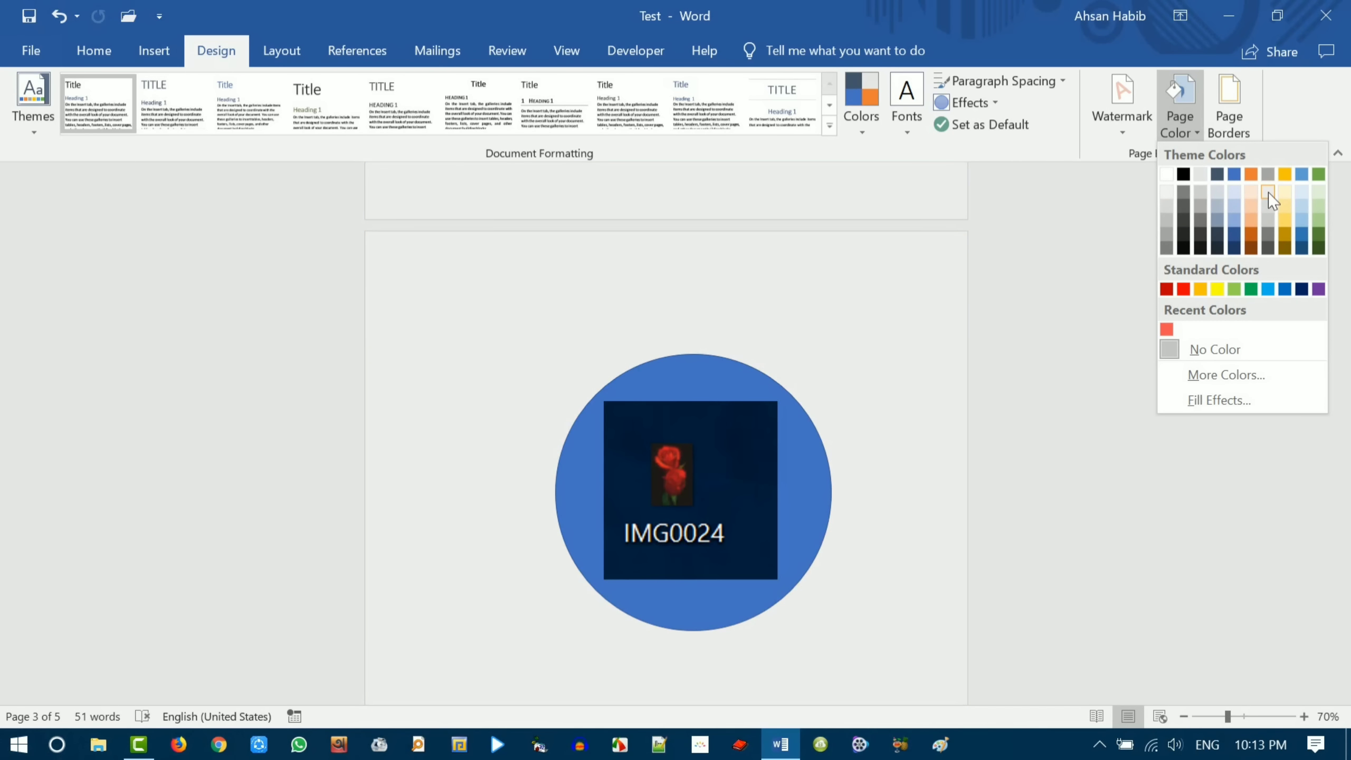
pyautogui.click(1269, 192)
# - Examine the Box, Shadow and Custom page border settings plus the paragraph border and shading options, without applying any
pyautogui.click(1229, 105)
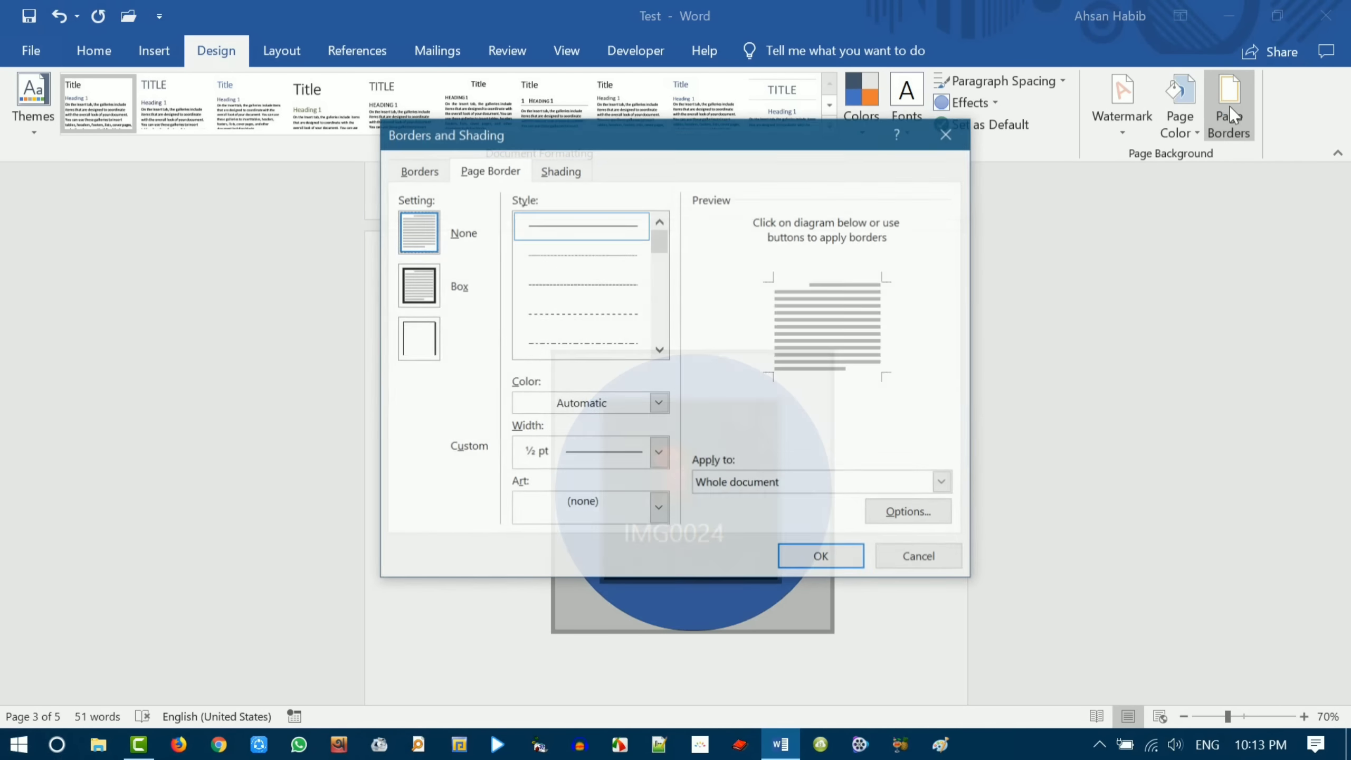
pyautogui.click(425, 296)
pyautogui.click(423, 357)
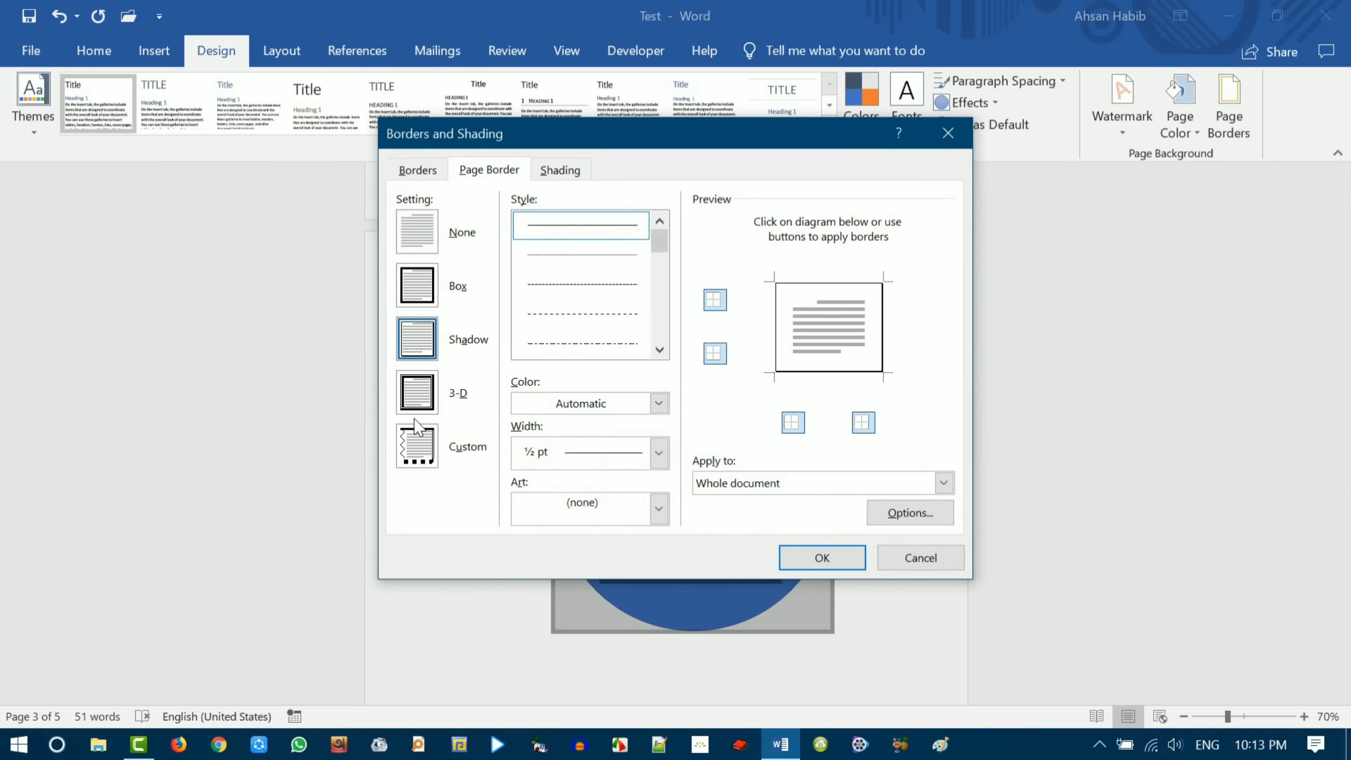
pyautogui.click(422, 452)
pyautogui.click(427, 327)
pyautogui.click(427, 288)
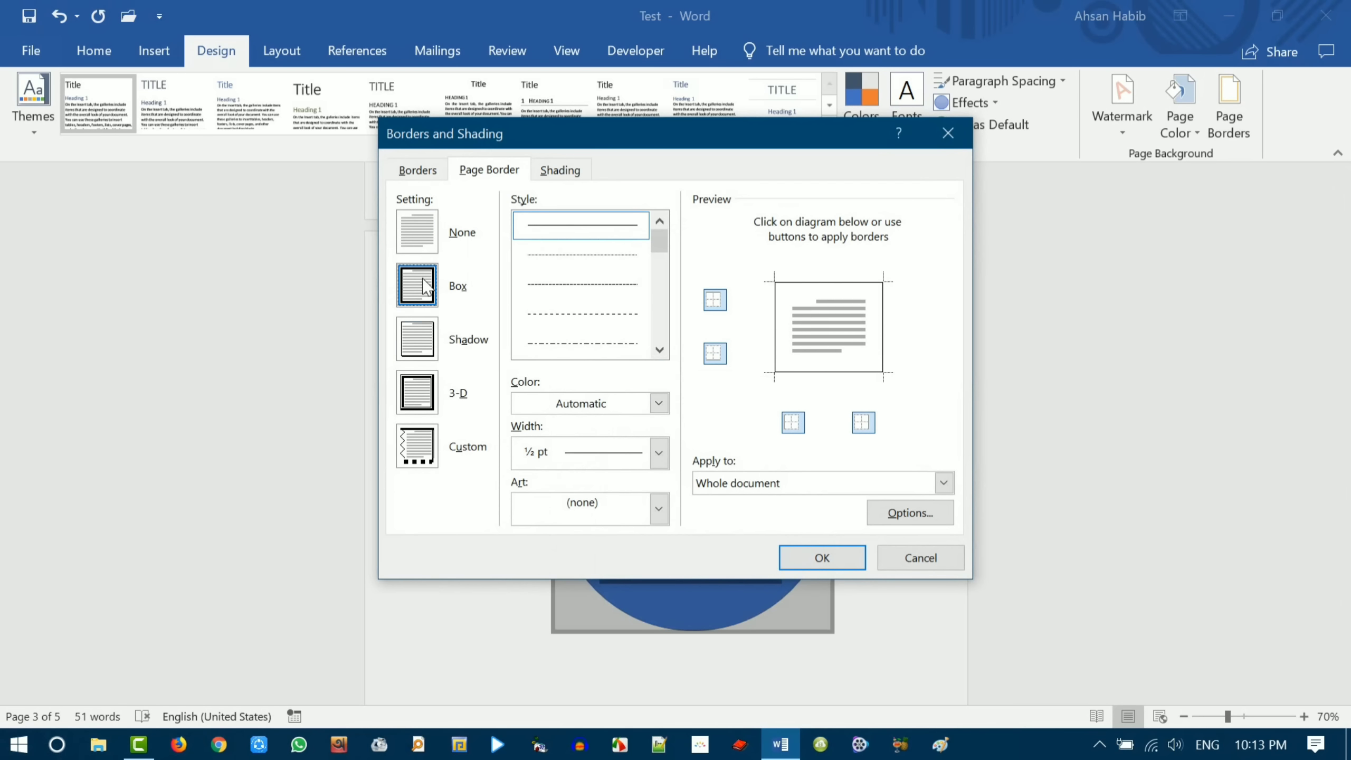
pyautogui.click(417, 169)
pyautogui.click(560, 170)
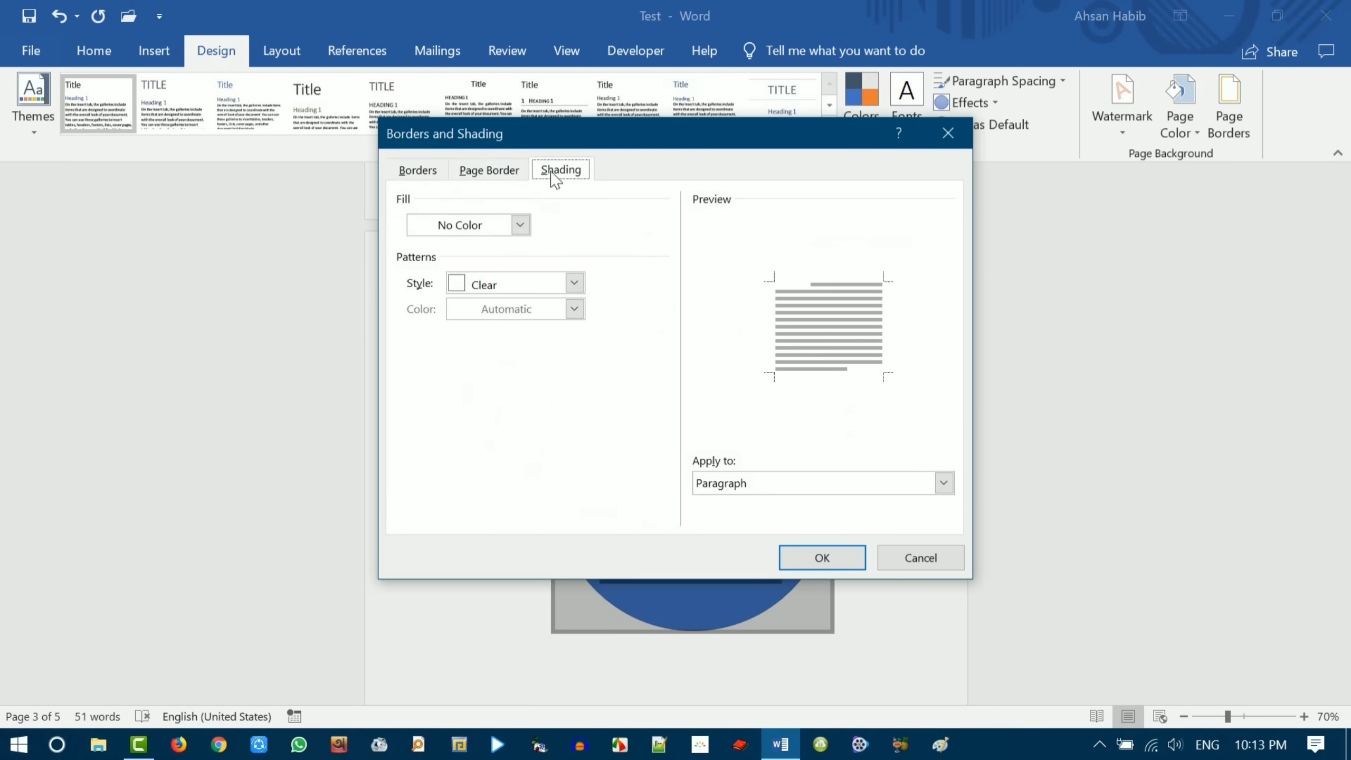
pyautogui.click(488, 170)
pyautogui.click(428, 299)
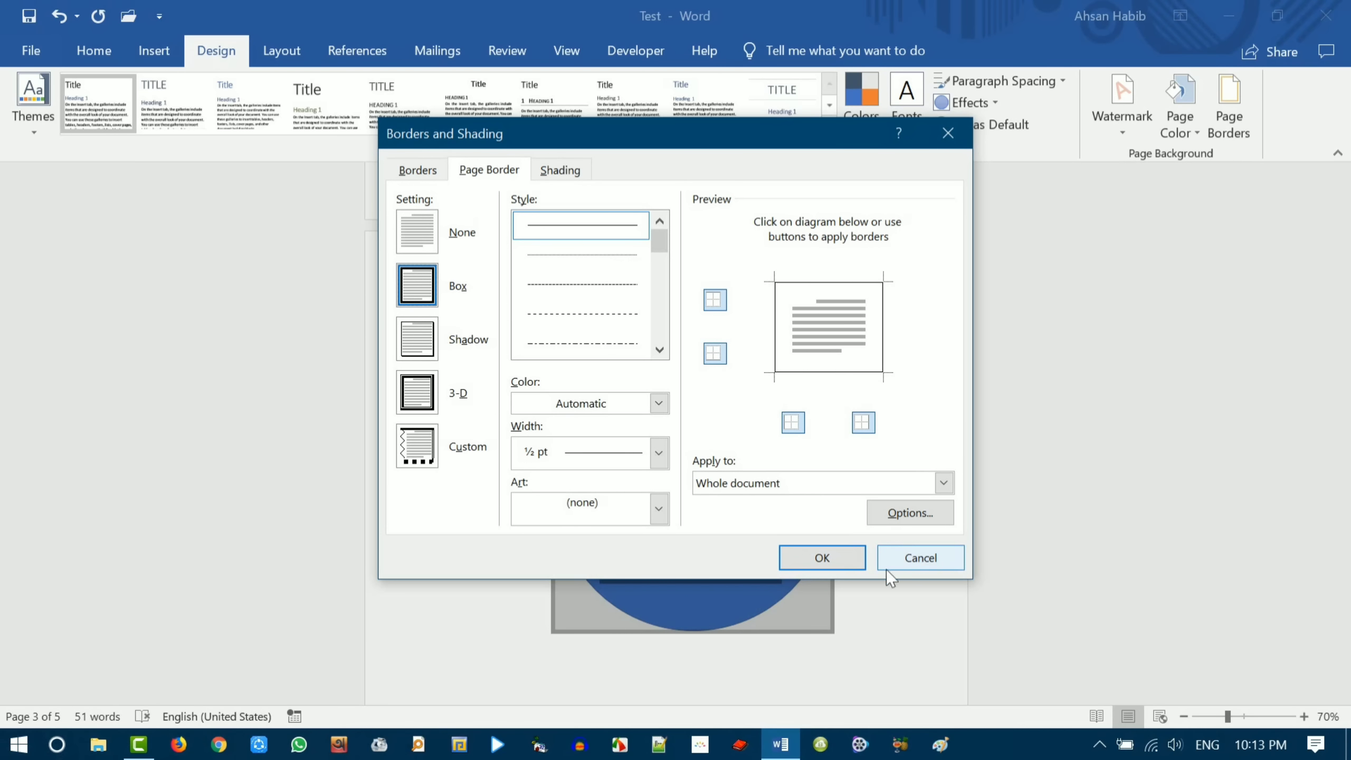
pyautogui.click(915, 560)
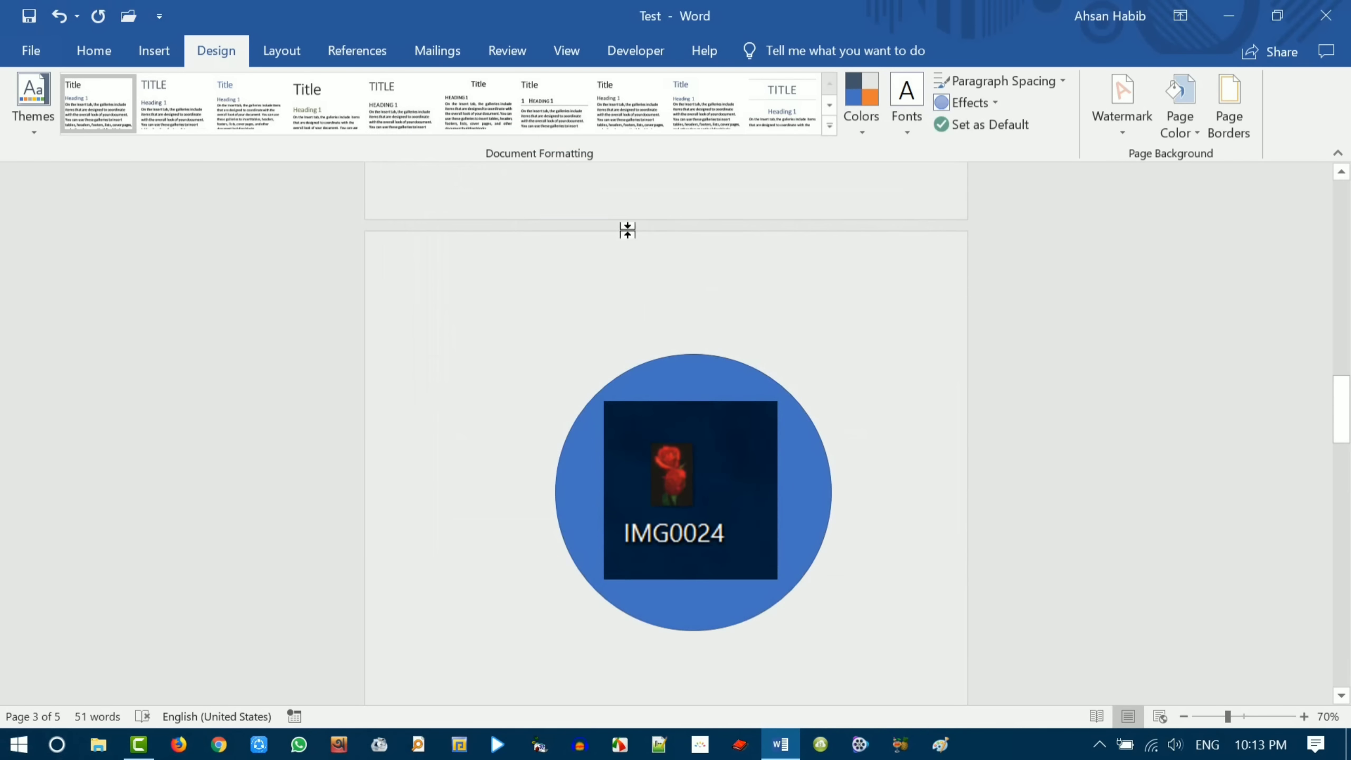
# - Preview the built-in document themes, such as Badge, without applying one, and return to the start of the third page
pyautogui.click(30, 135)
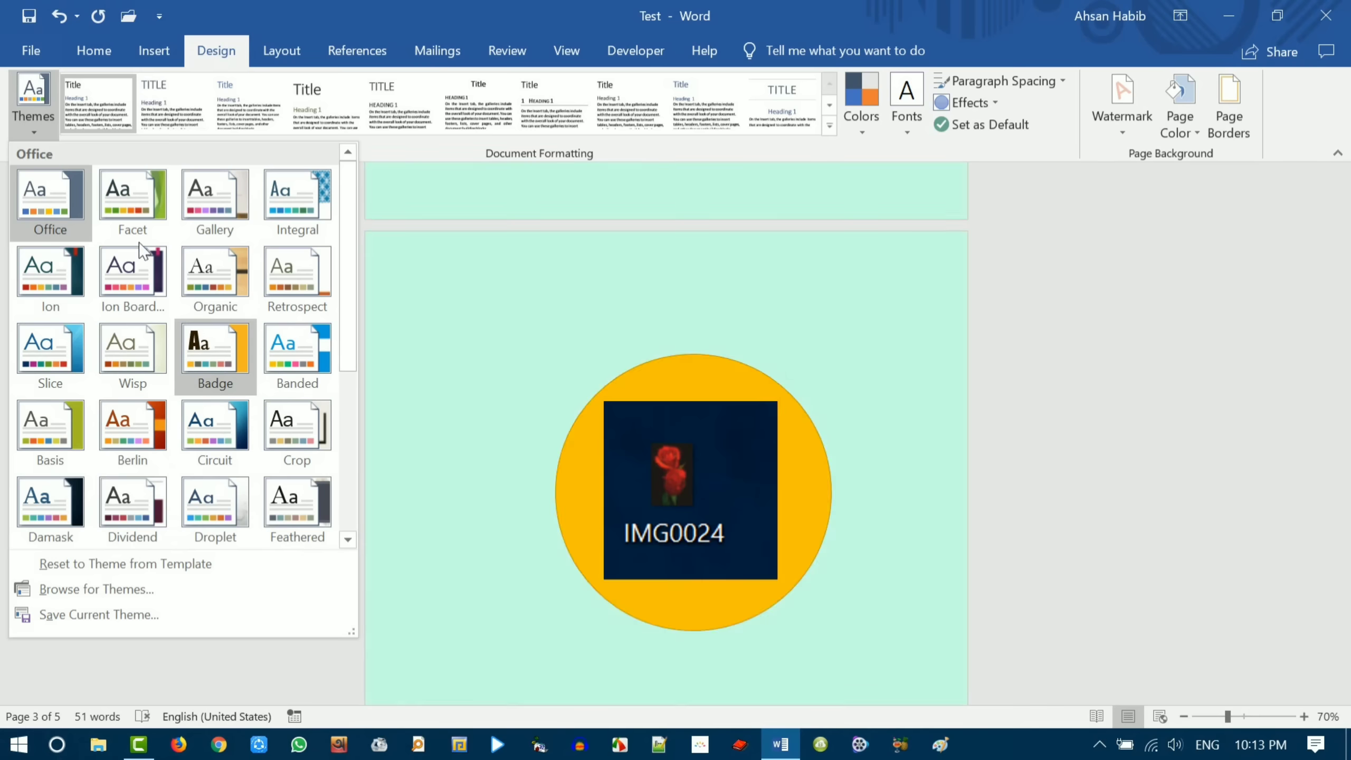
pyautogui.click(407, 112)
pyautogui.click(280, 58)
pyautogui.click(454, 325)
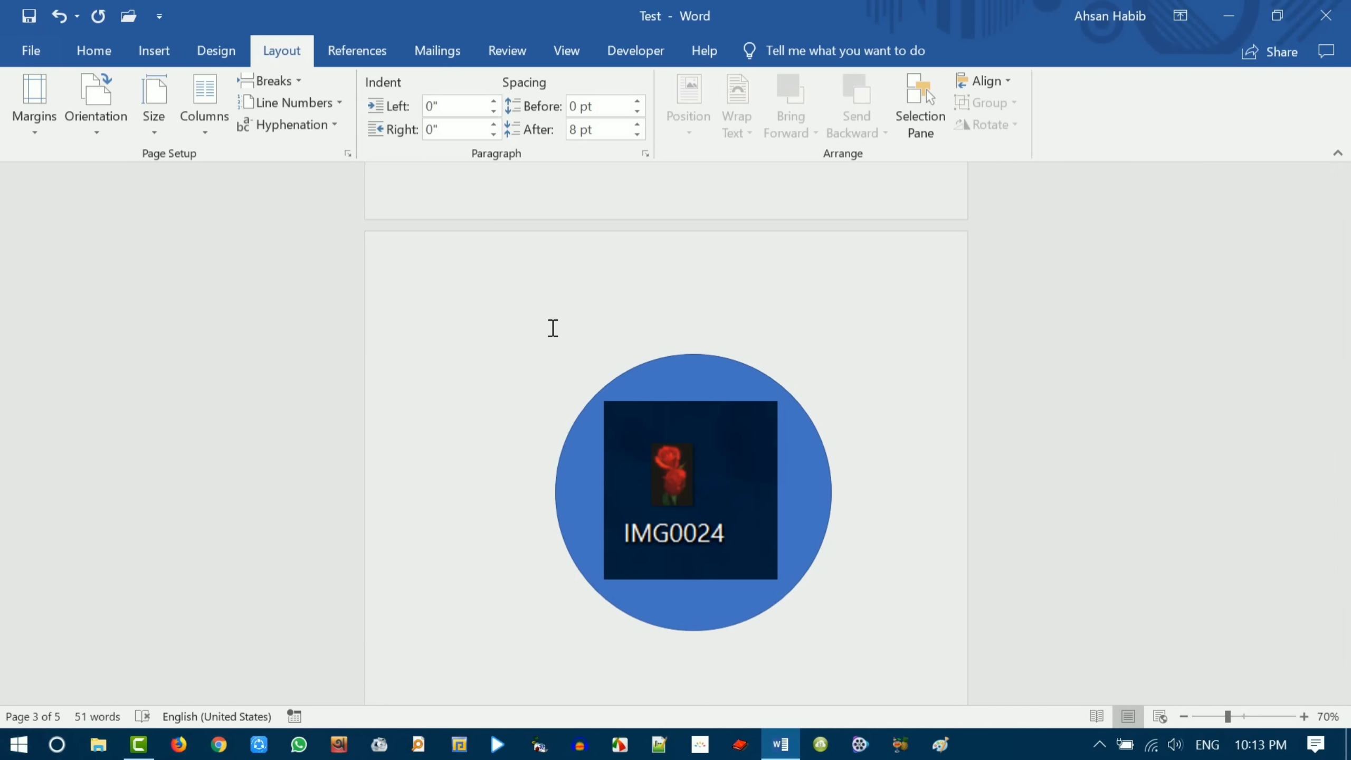
# - Open the custom margins settings and look over the Paper and Layout page setup options before returning to the margins
pyautogui.click(34, 136)
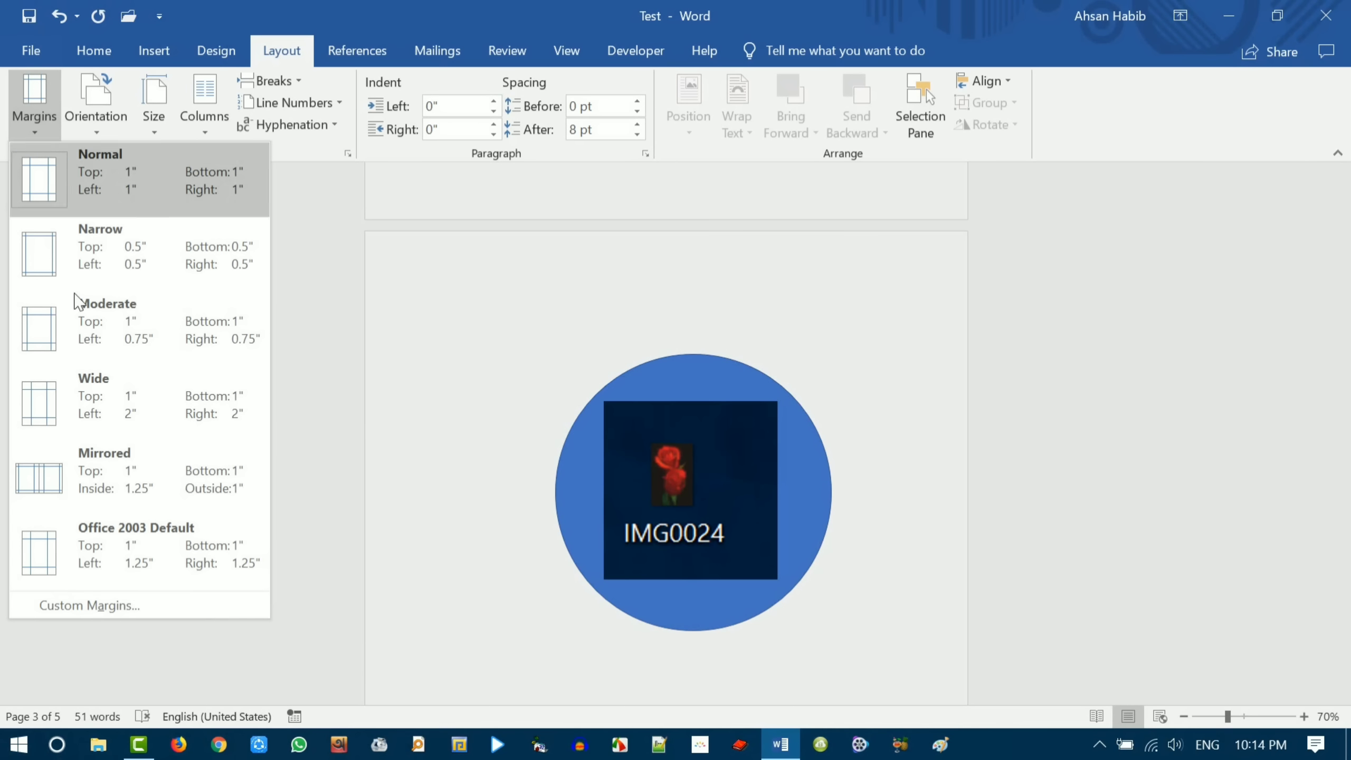
pyautogui.click(125, 607)
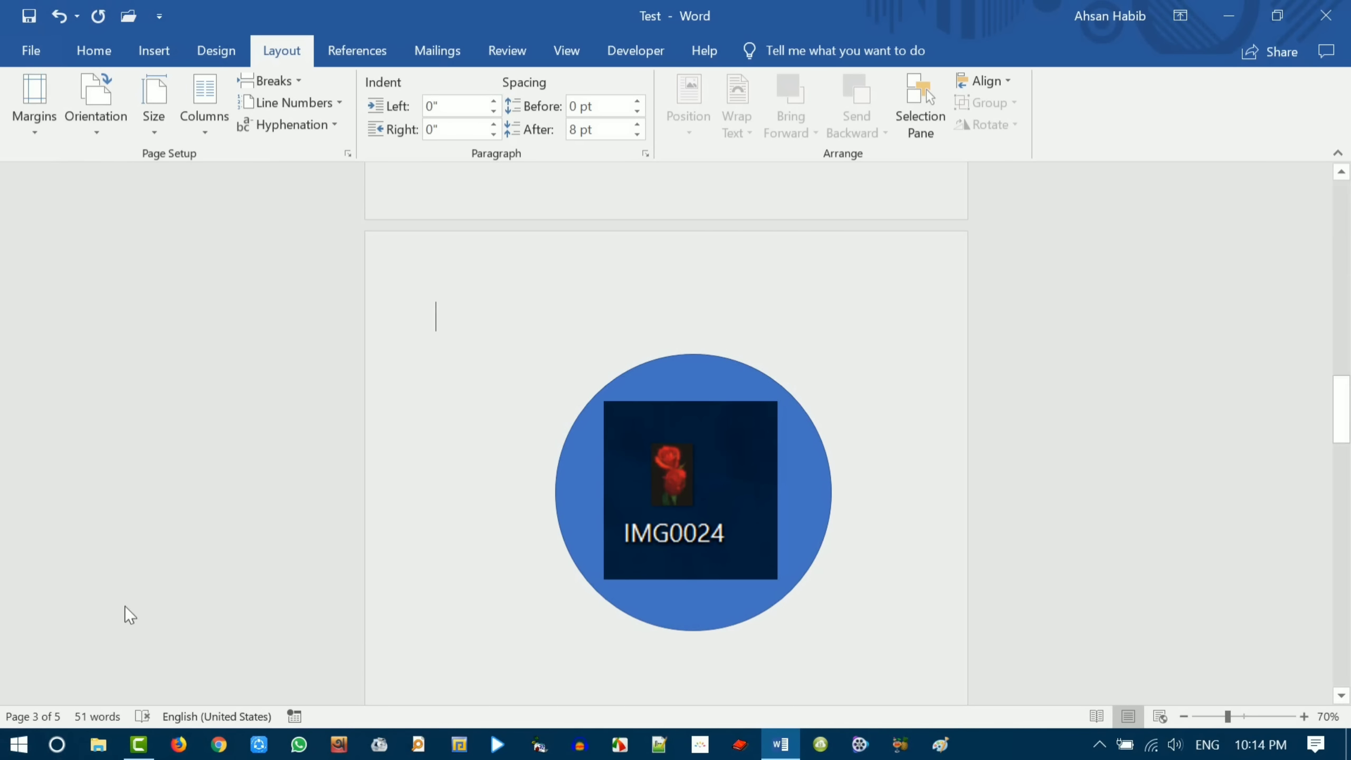
pyautogui.moveTo(662, 77); pyautogui.dragTo(951, 118)
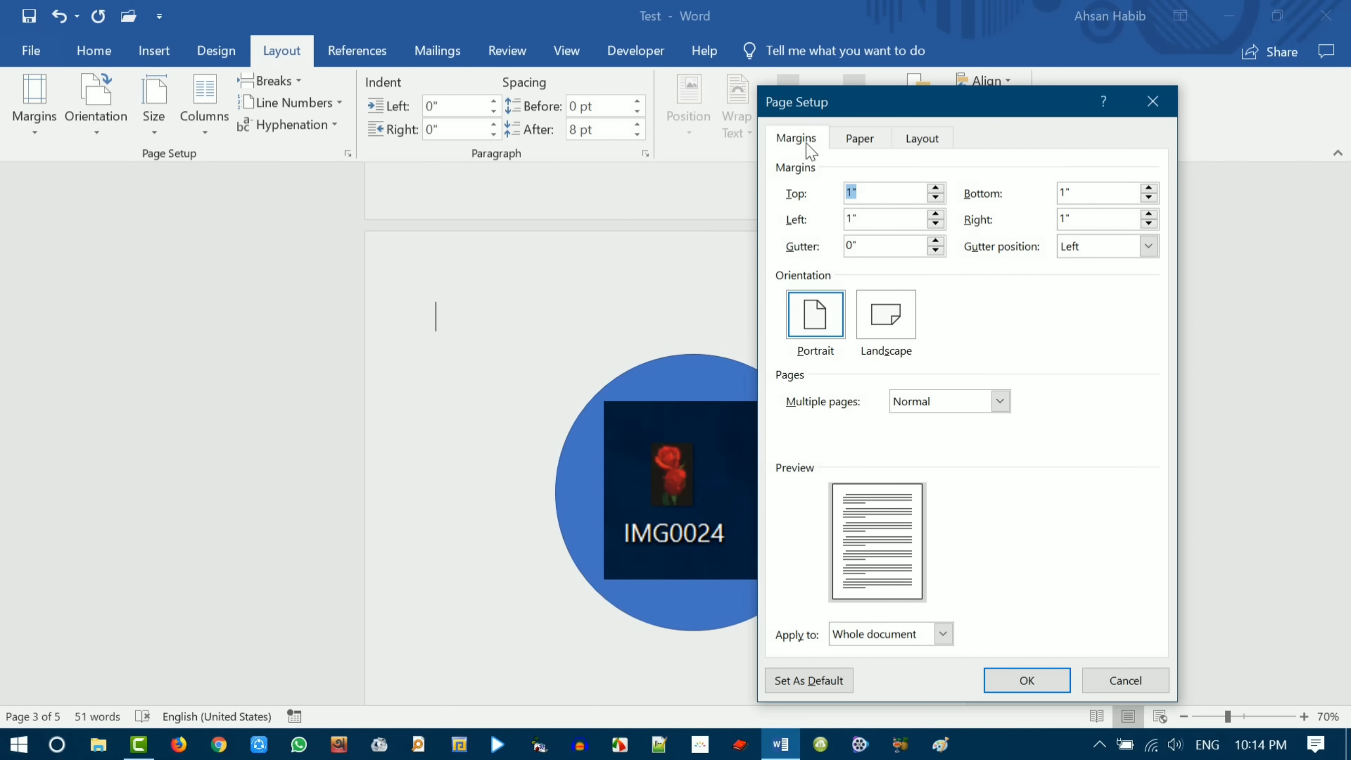
pyautogui.click(858, 139)
pyautogui.click(917, 140)
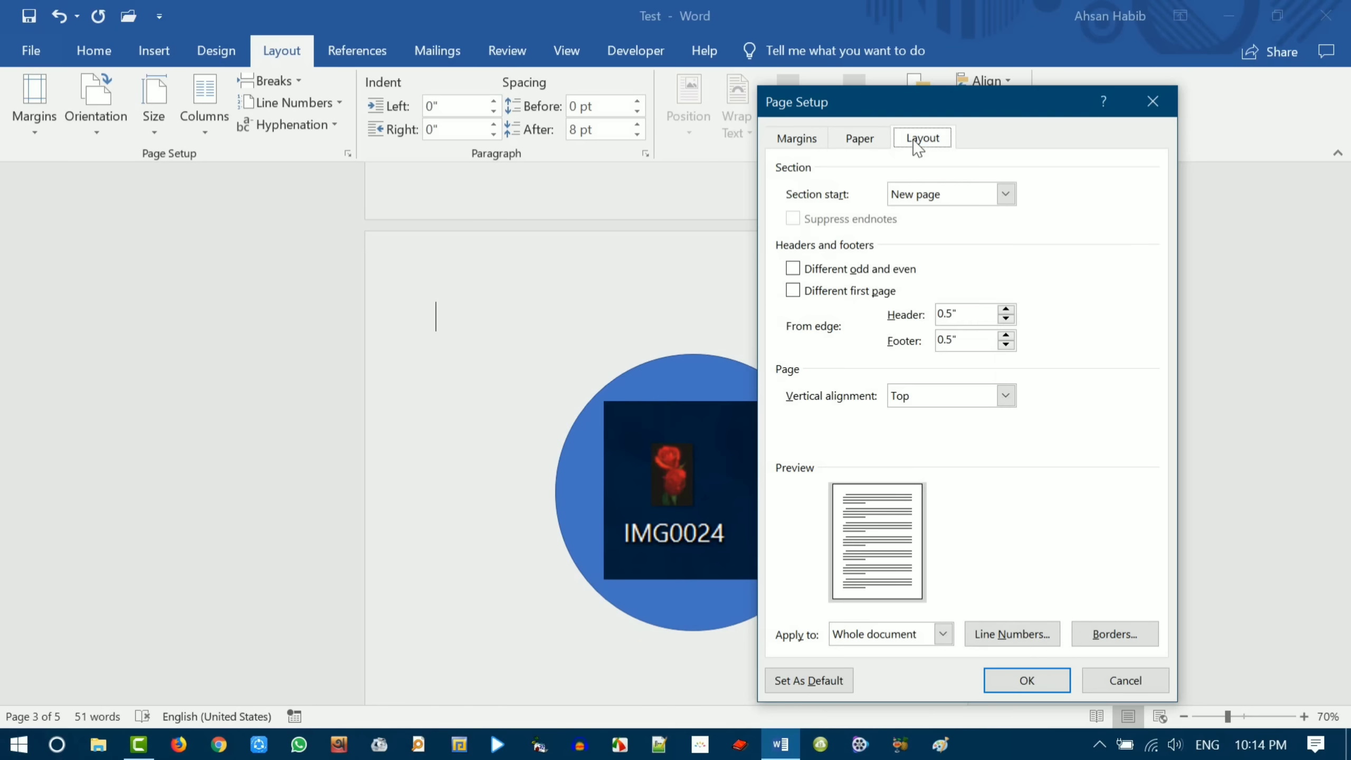
pyautogui.click(802, 141)
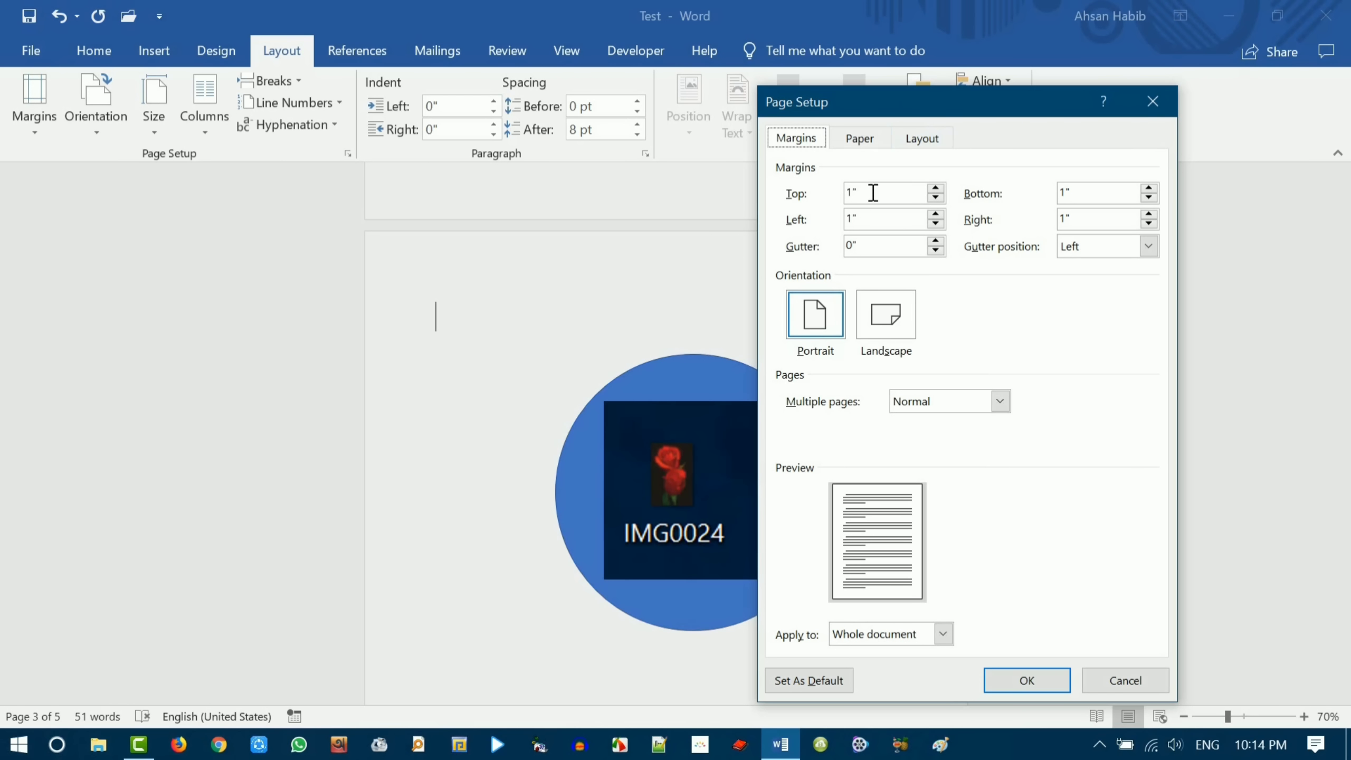
# - Set the document's top margin to 0.5" and its left margin to 0.8"
pyautogui.click(936, 197)
pyautogui.click(936, 196)
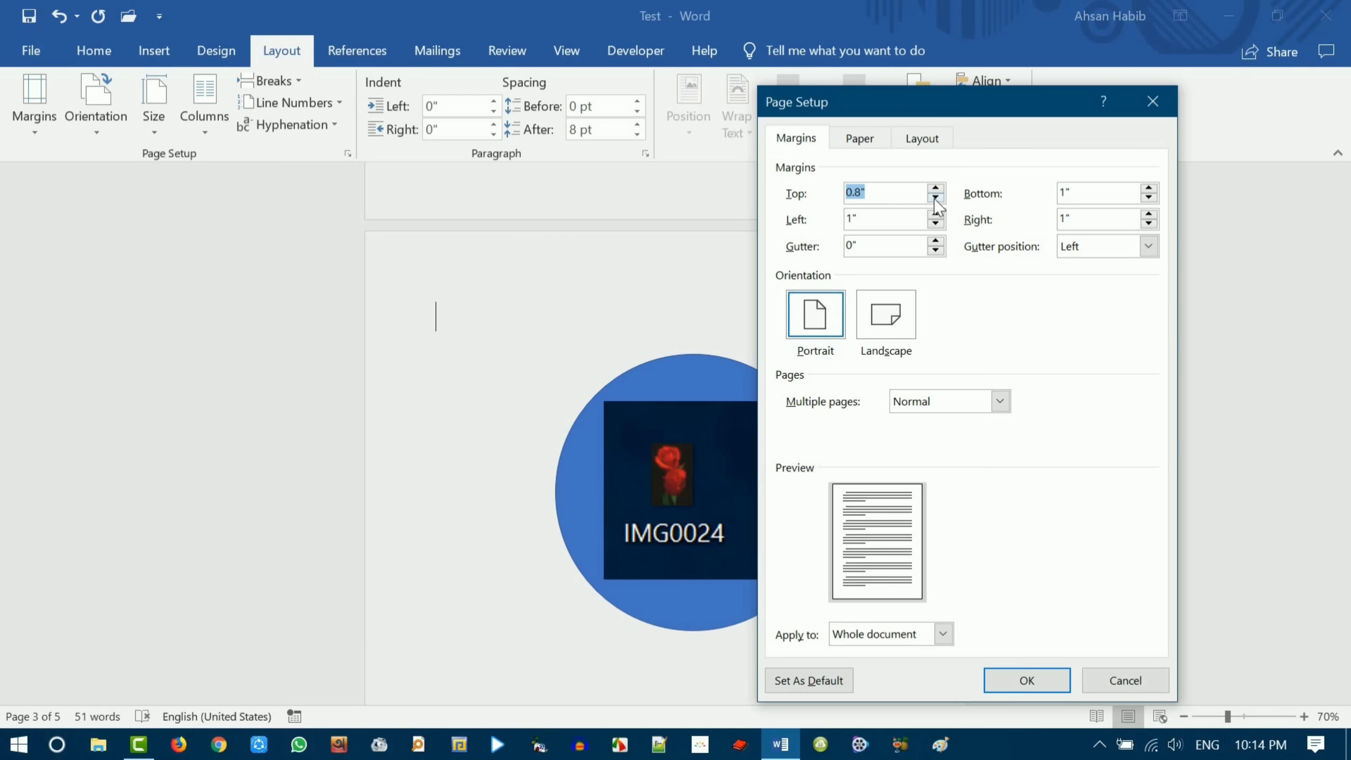
pyautogui.click(936, 197)
pyautogui.click(935, 197)
pyautogui.click(935, 197)
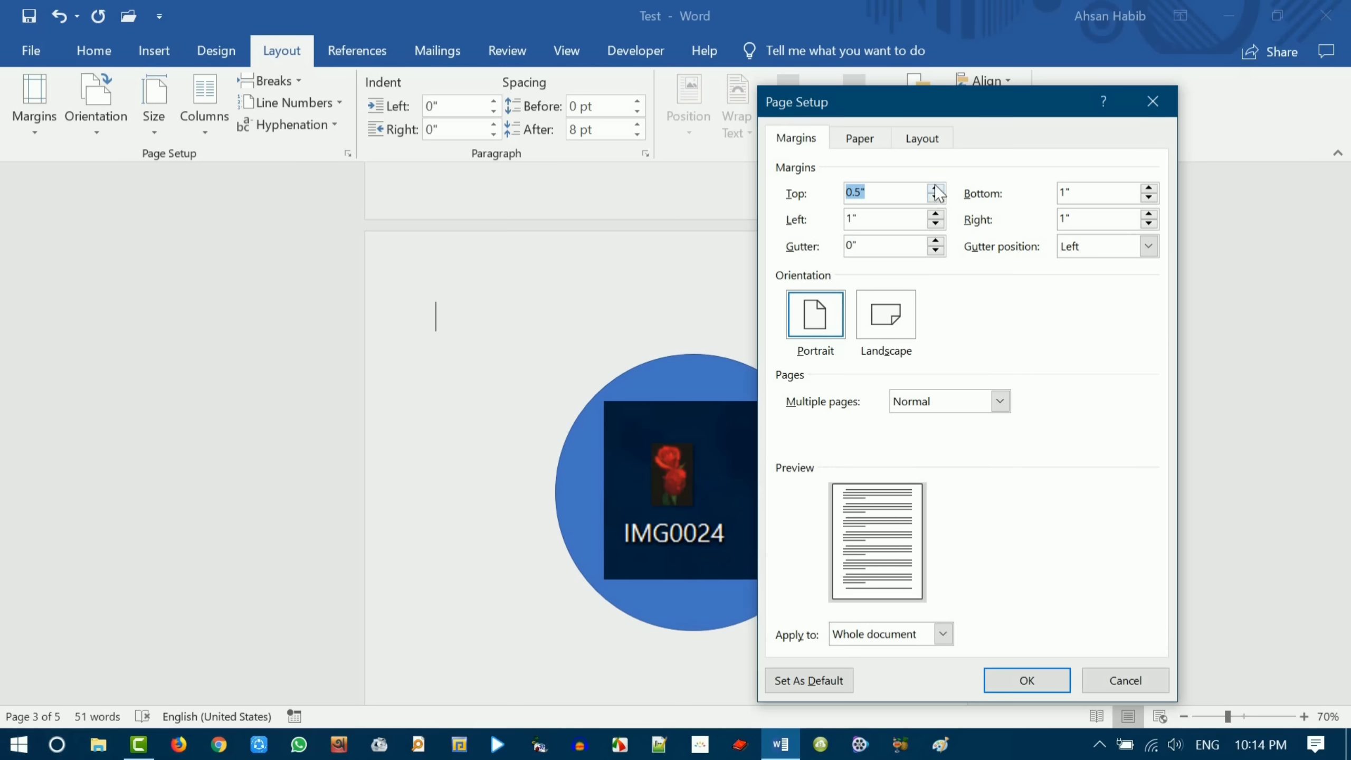
pyautogui.click(936, 188)
pyautogui.click(936, 197)
pyautogui.click(875, 218)
pyautogui.click(936, 225)
pyautogui.doubleClick(936, 224)
pyautogui.click(935, 213)
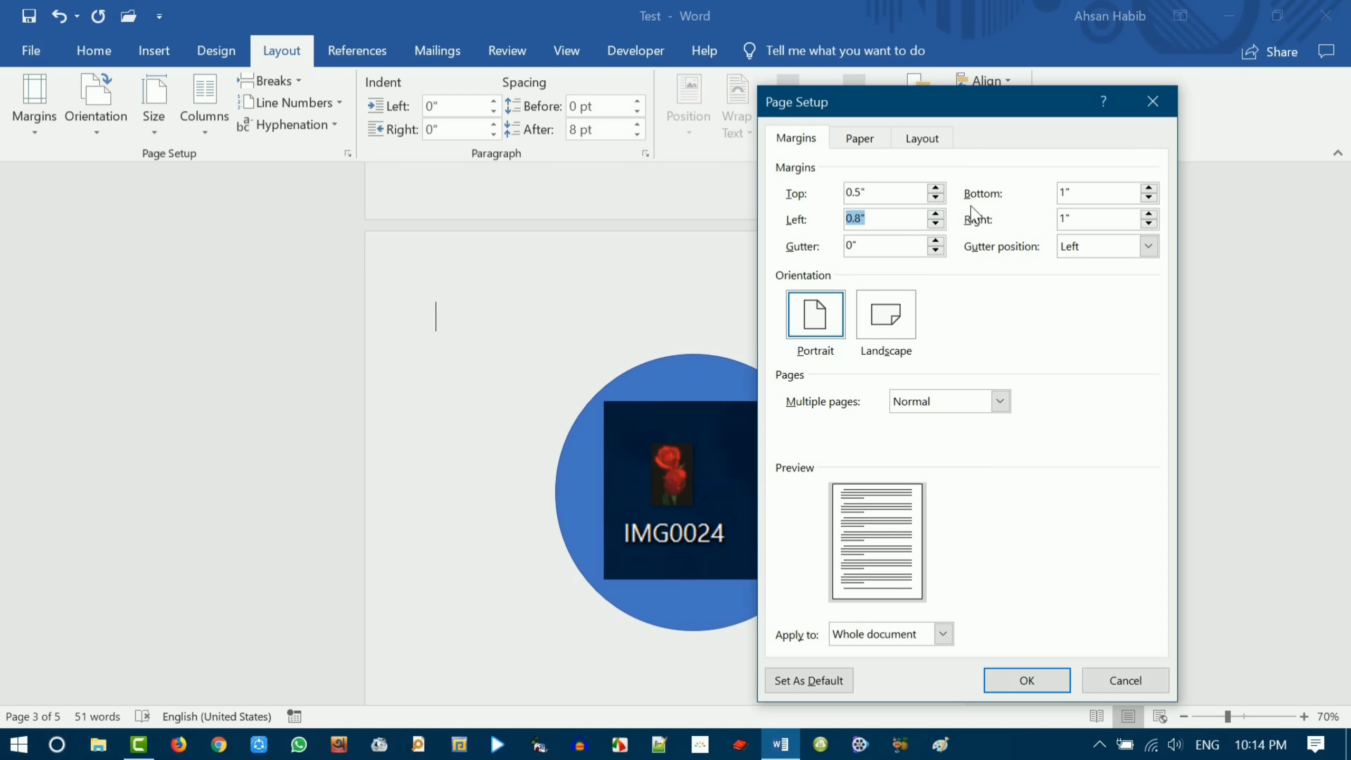
# - Set both the bottom margin and the right margin to 0.5"
pyautogui.click(1150, 197)
pyautogui.click(1149, 196)
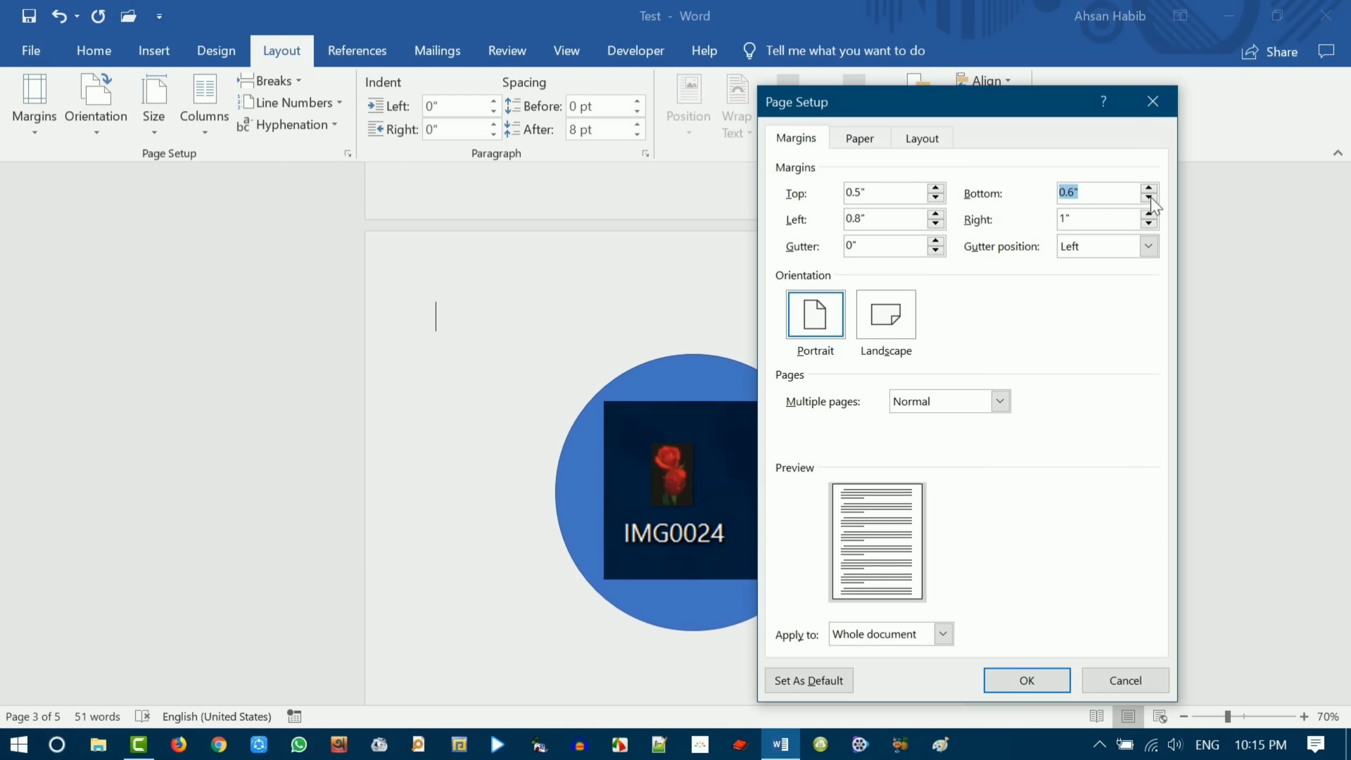
pyautogui.click(1149, 196)
pyautogui.click(1149, 223)
pyautogui.click(1149, 224)
pyautogui.click(1148, 223)
pyautogui.click(1149, 223)
pyautogui.click(1149, 224)
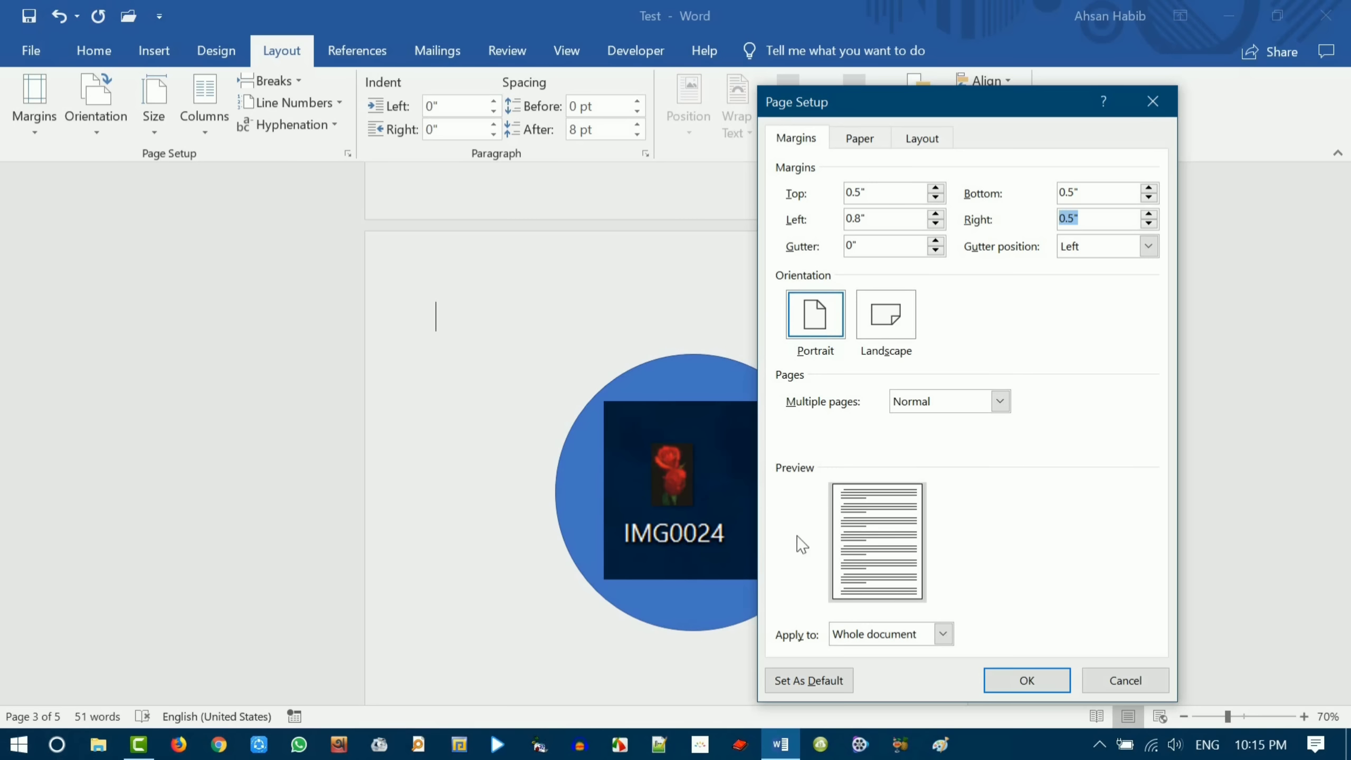
# - Choose Portrait orientation and set the paper size to Legal for the whole document
pyautogui.click(826, 336)
pyautogui.click(864, 141)
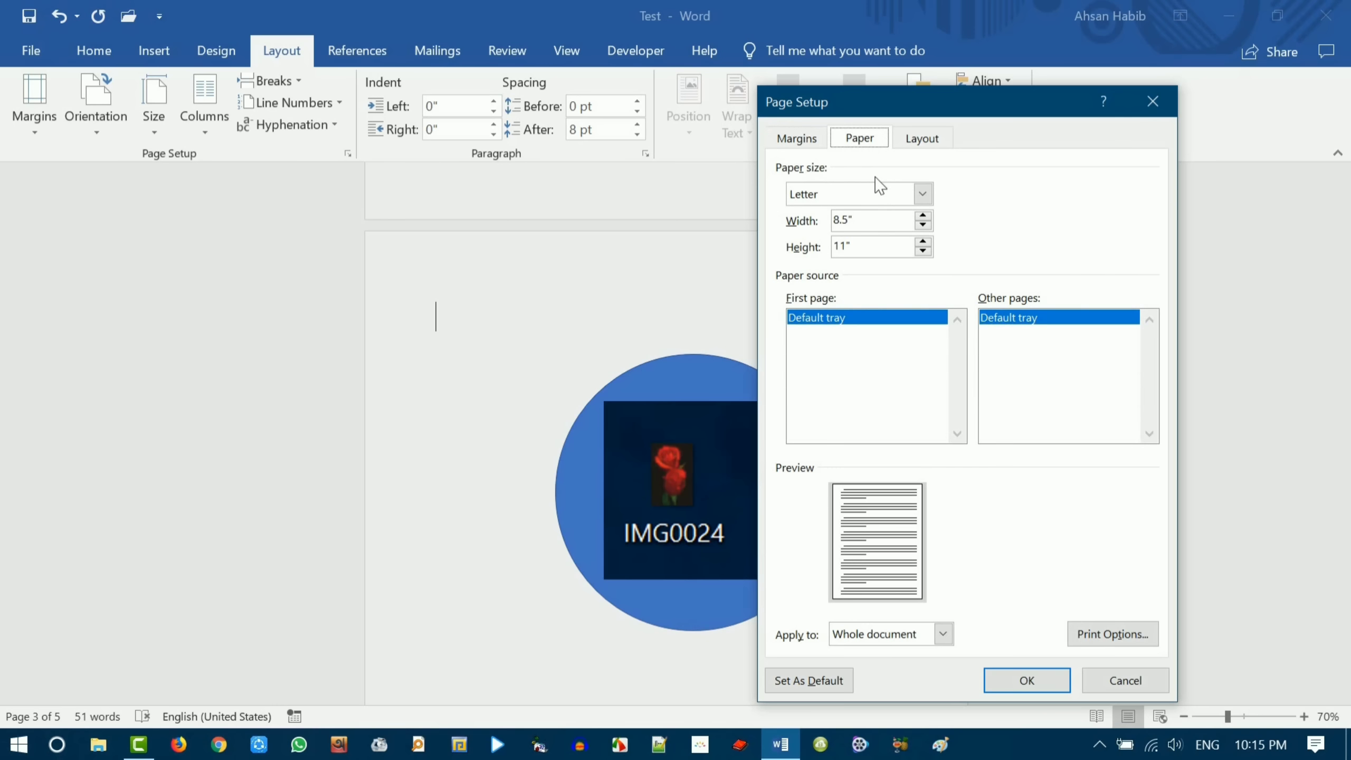
pyautogui.click(923, 195)
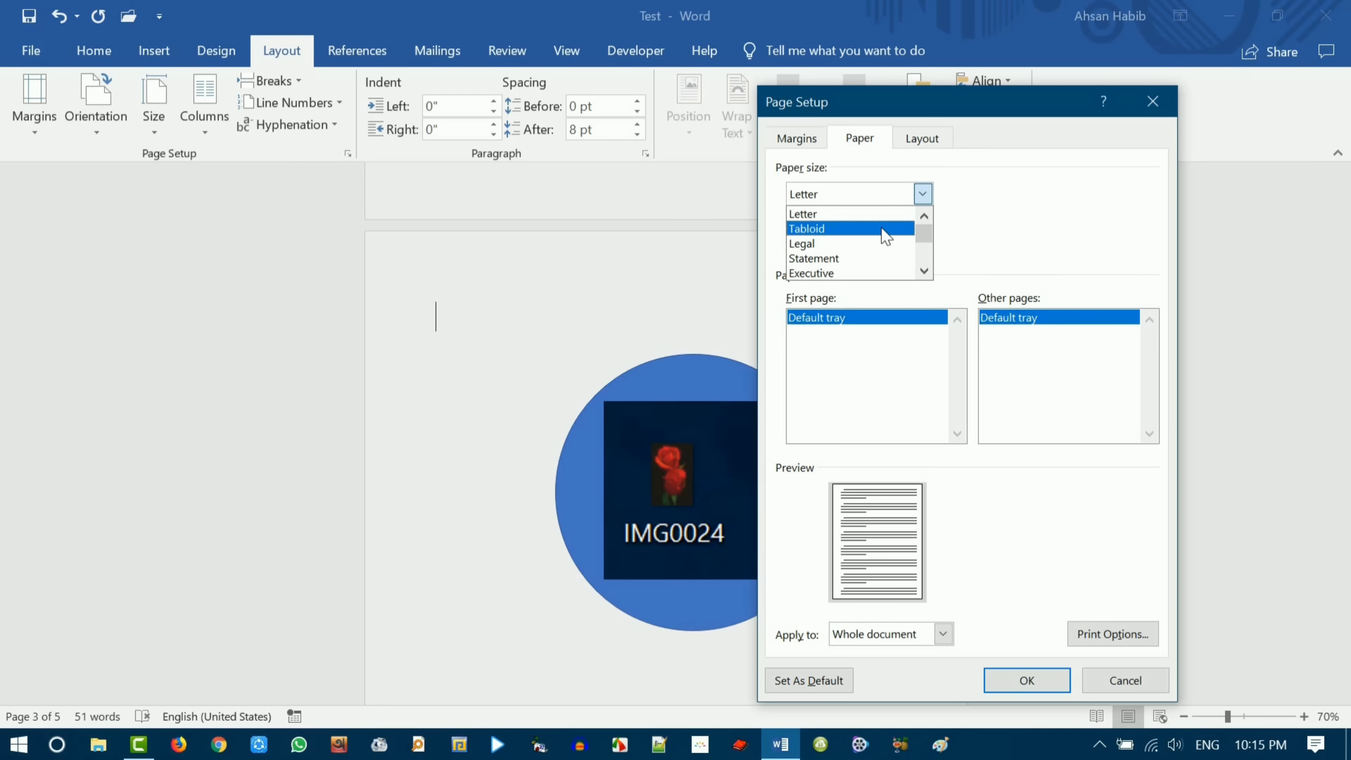
pyautogui.click(877, 244)
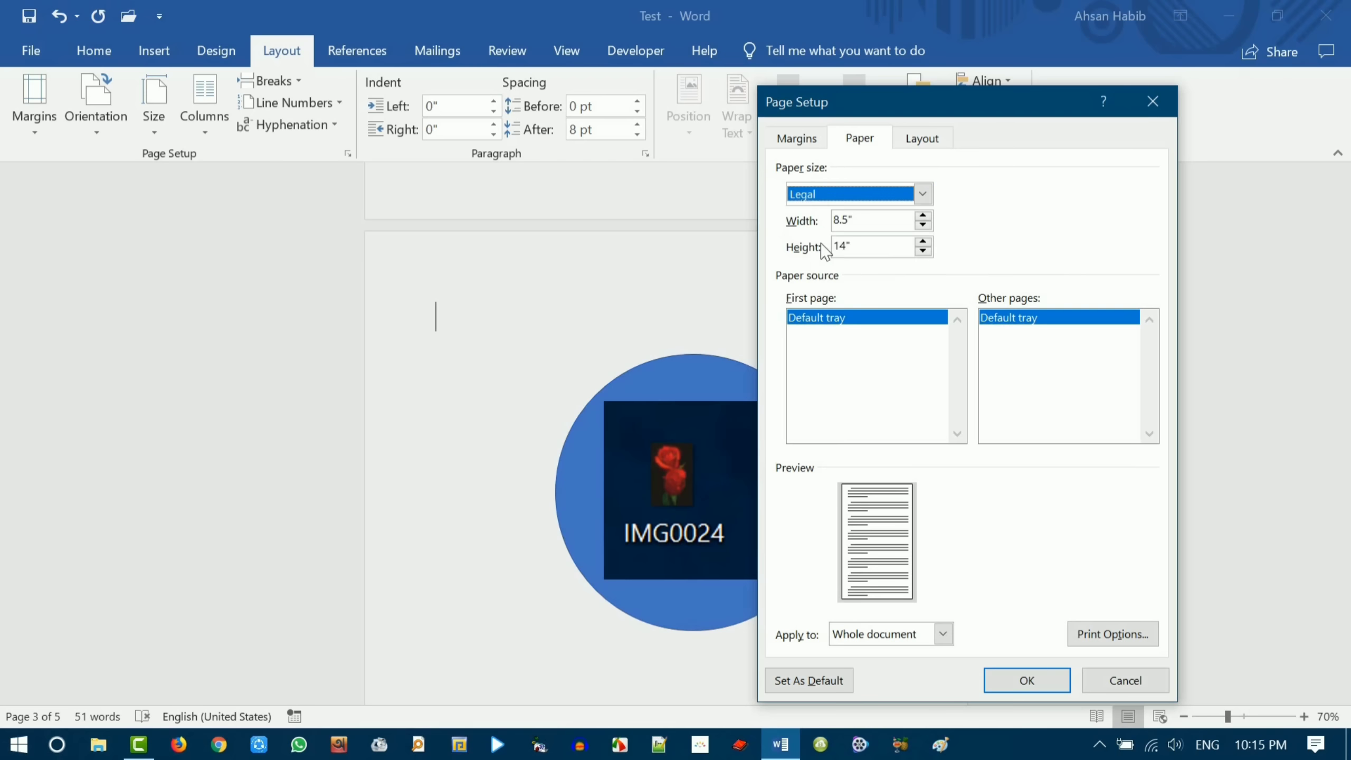
# - Set the paper size to A4 for the whole document and apply the page setup
pyautogui.click(923, 196)
pyautogui.scroll(-2, 851, 262)
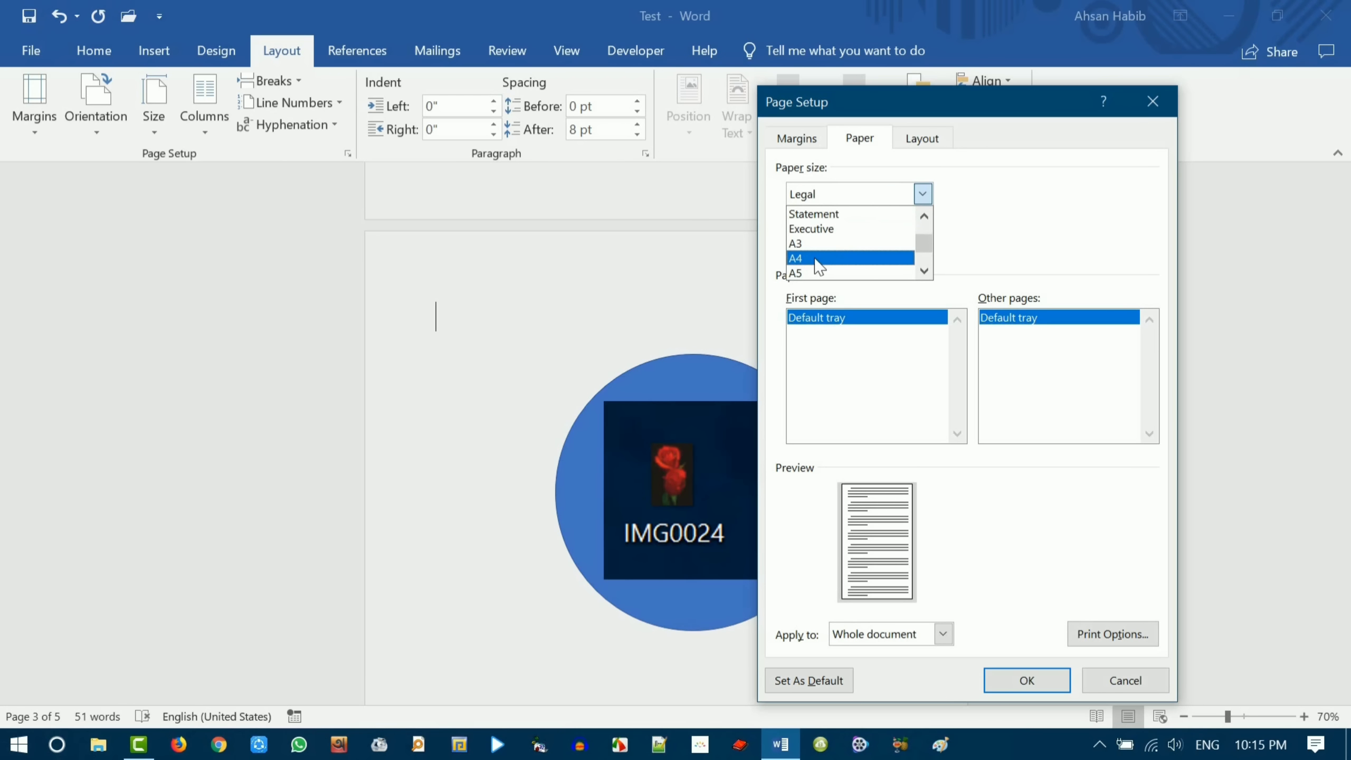
pyautogui.click(819, 259)
pyautogui.click(881, 218)
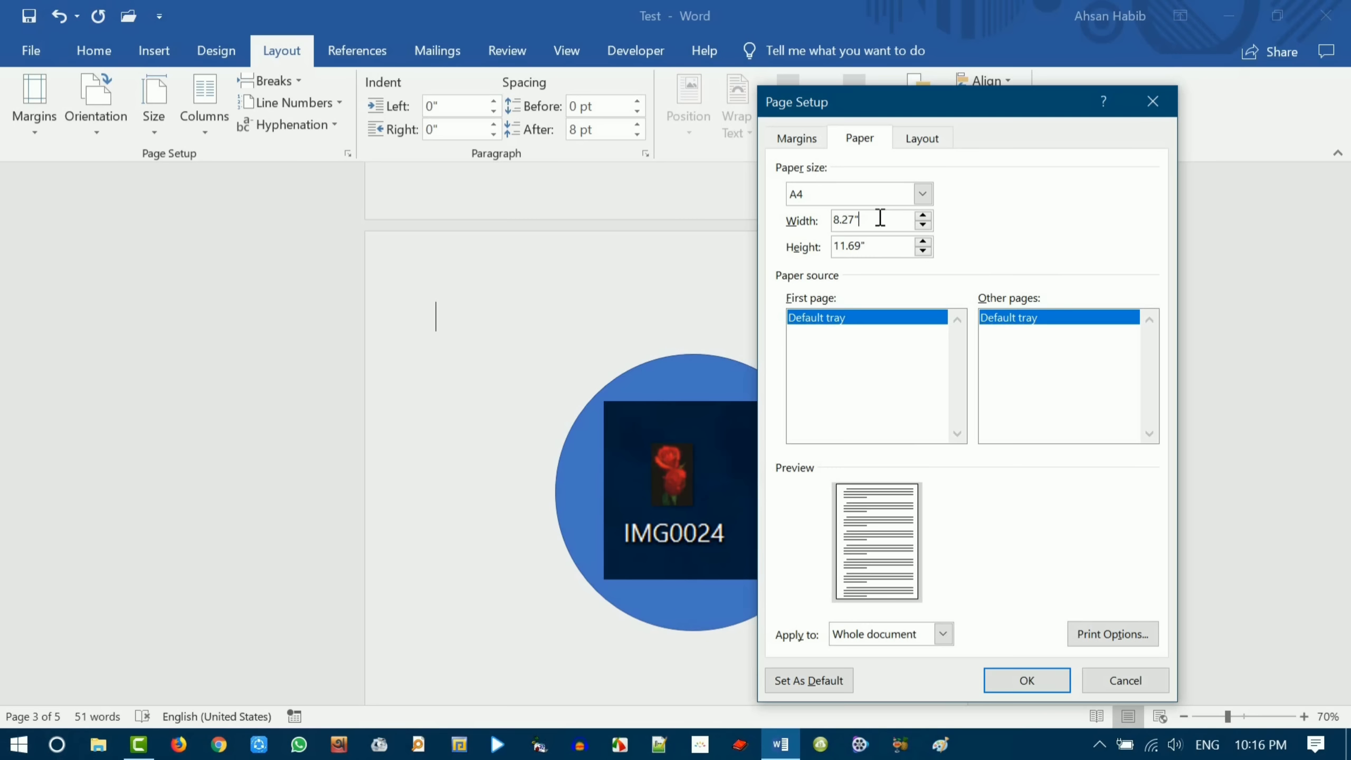
pyautogui.click(924, 140)
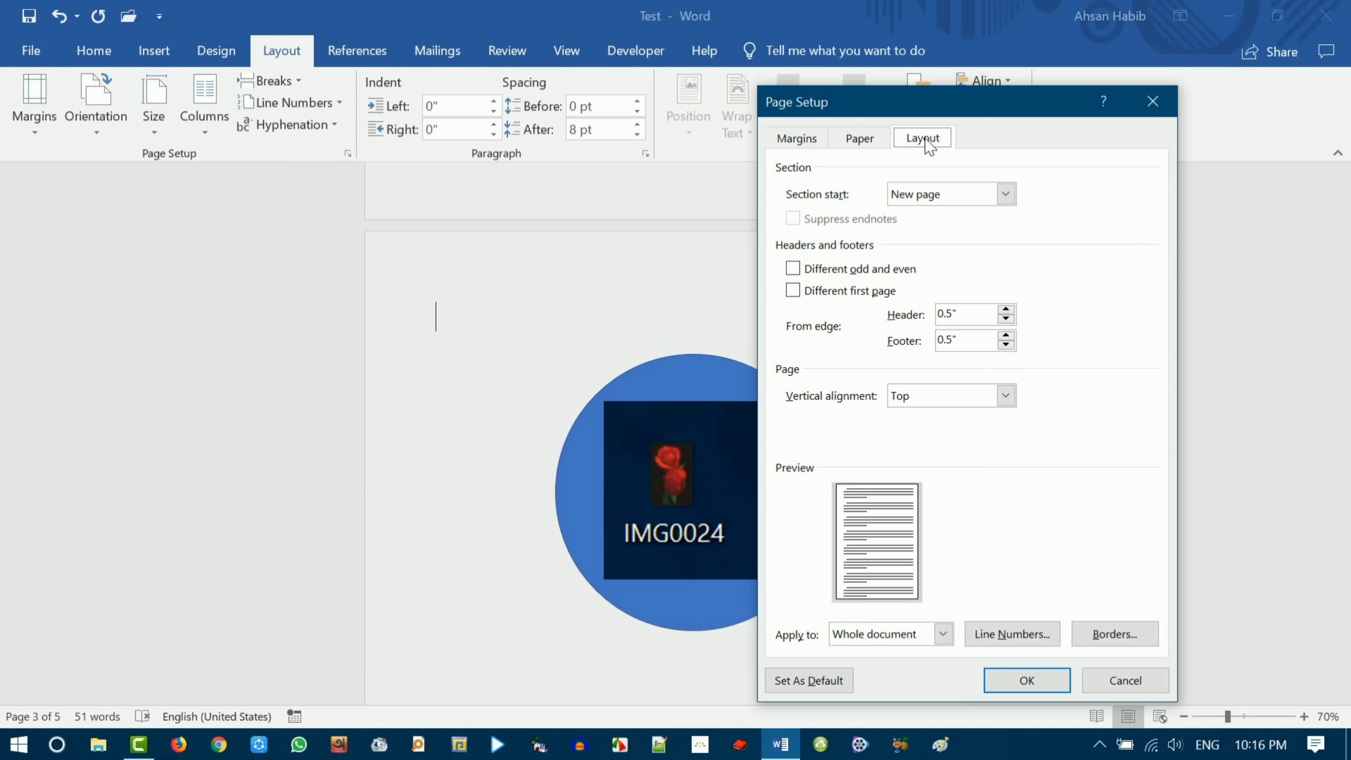
pyautogui.click(802, 148)
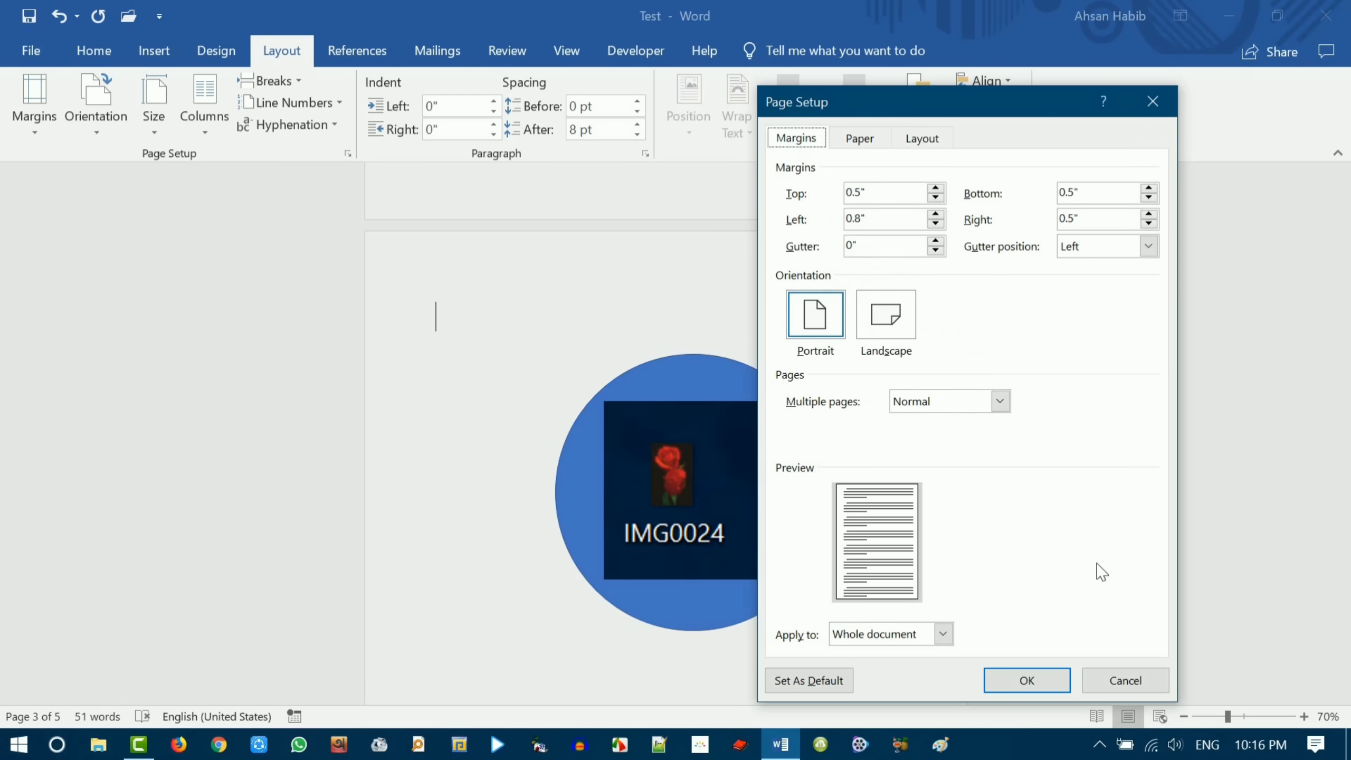
pyautogui.click(1026, 682)
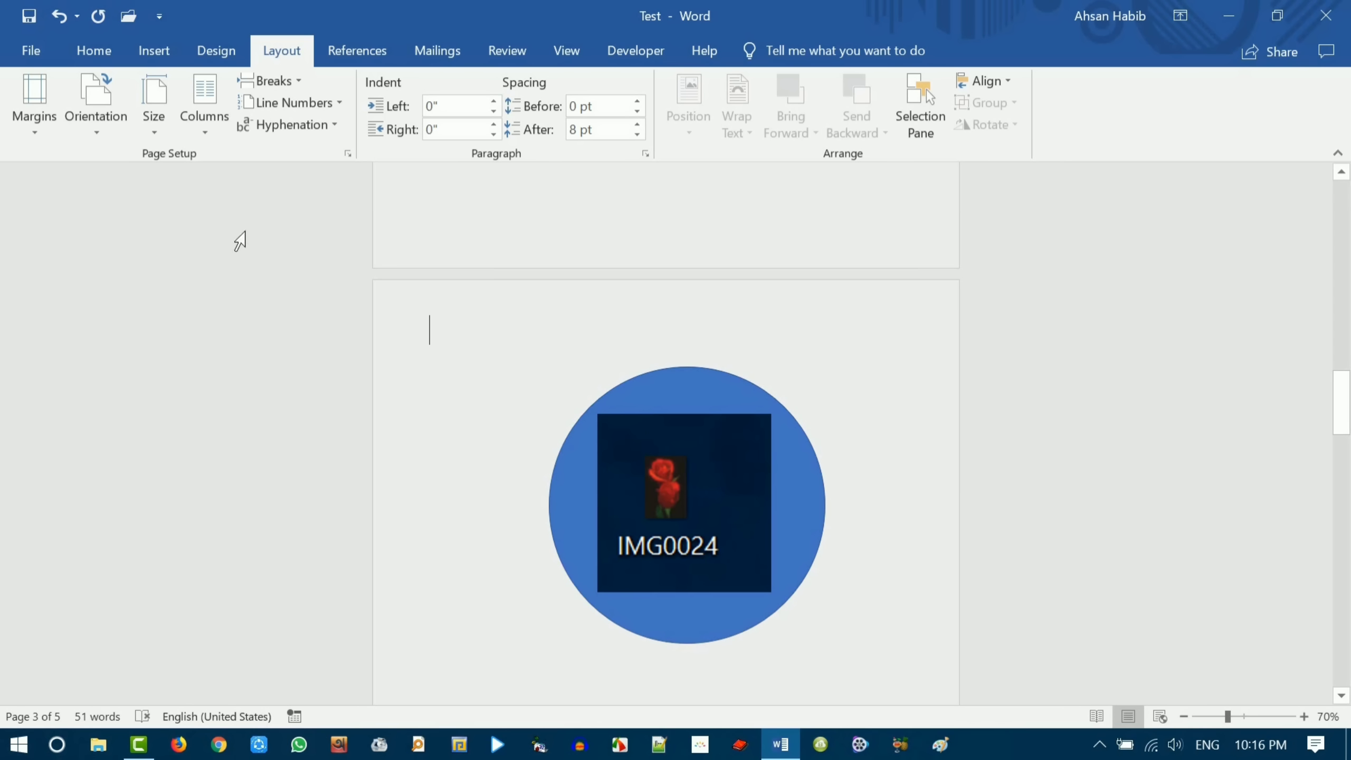
# - Examine the preset column layouts and paper sizes, and the available reference, mail merge and proofing commands
pyautogui.click(204, 133)
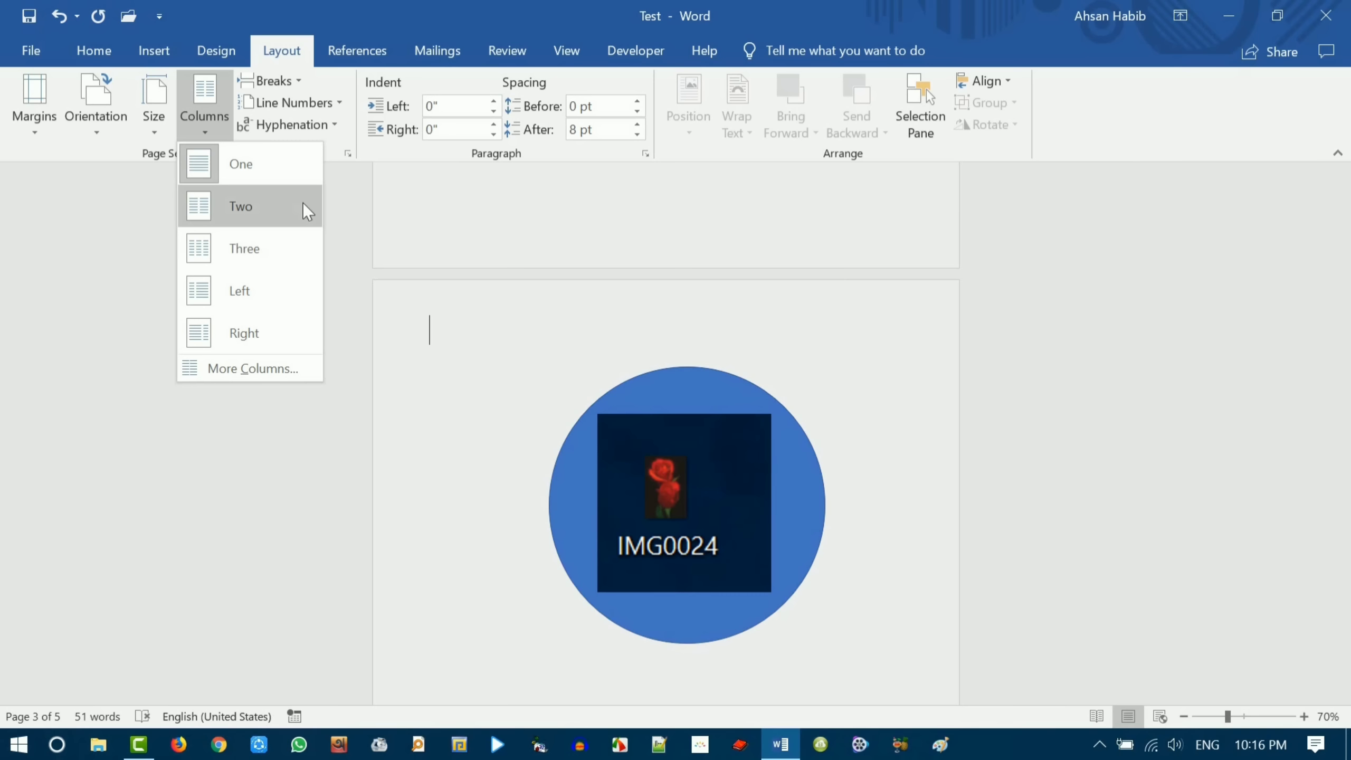
pyautogui.click(249, 5)
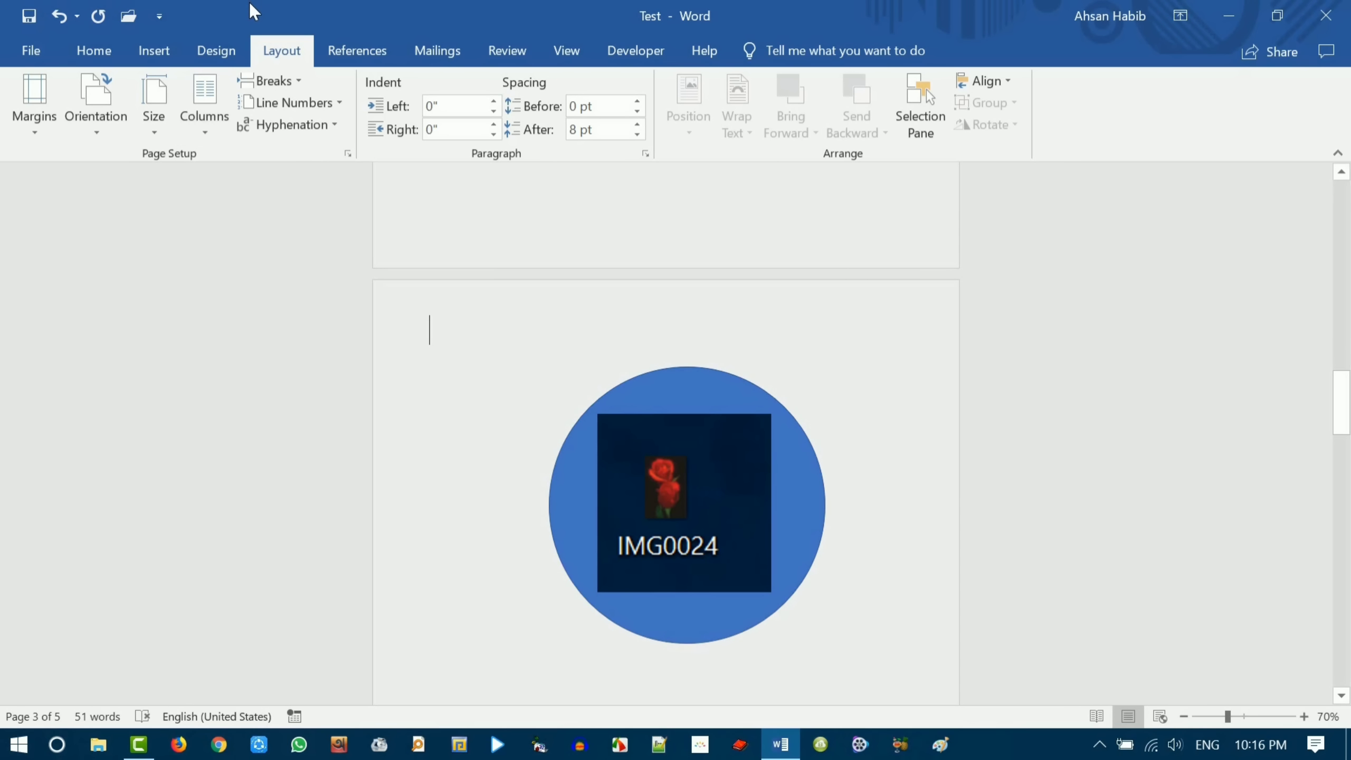
pyautogui.click(148, 133)
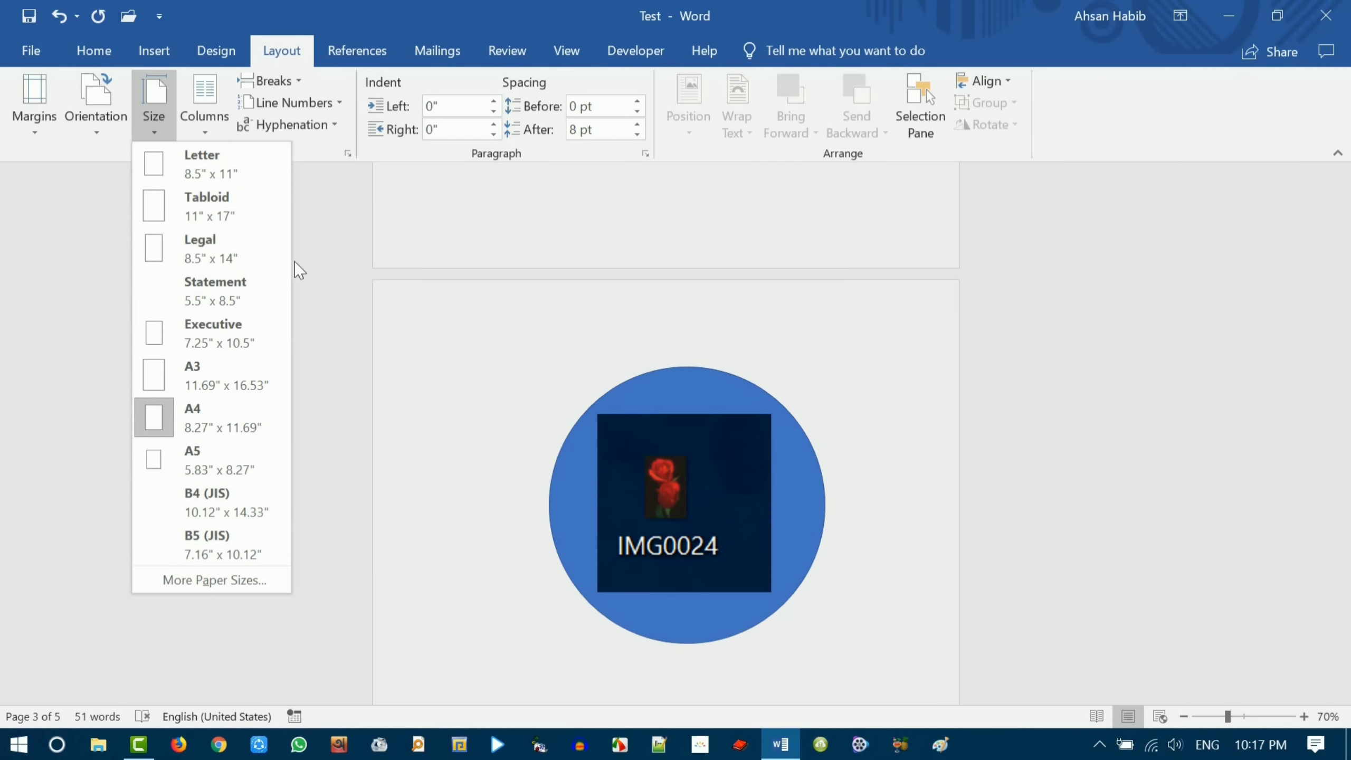
pyautogui.click(351, 49)
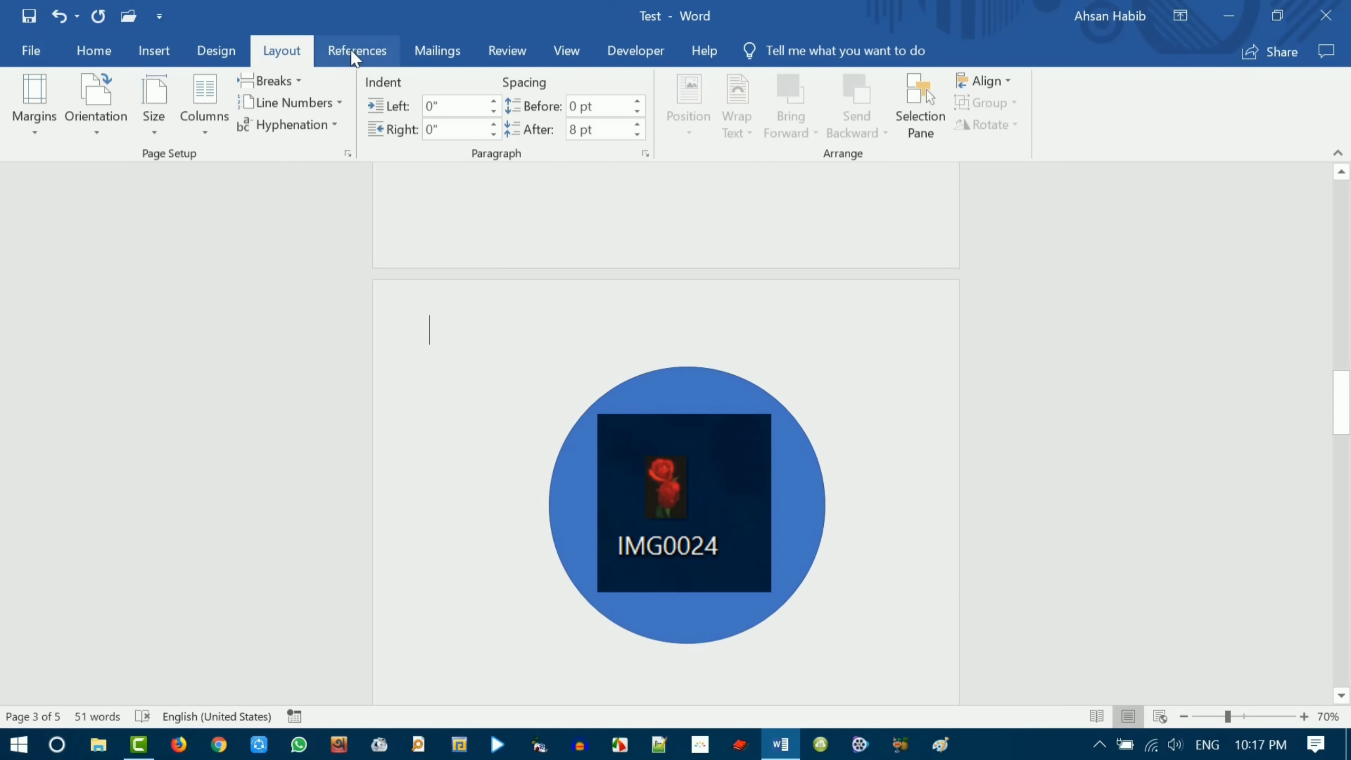
pyautogui.click(350, 48)
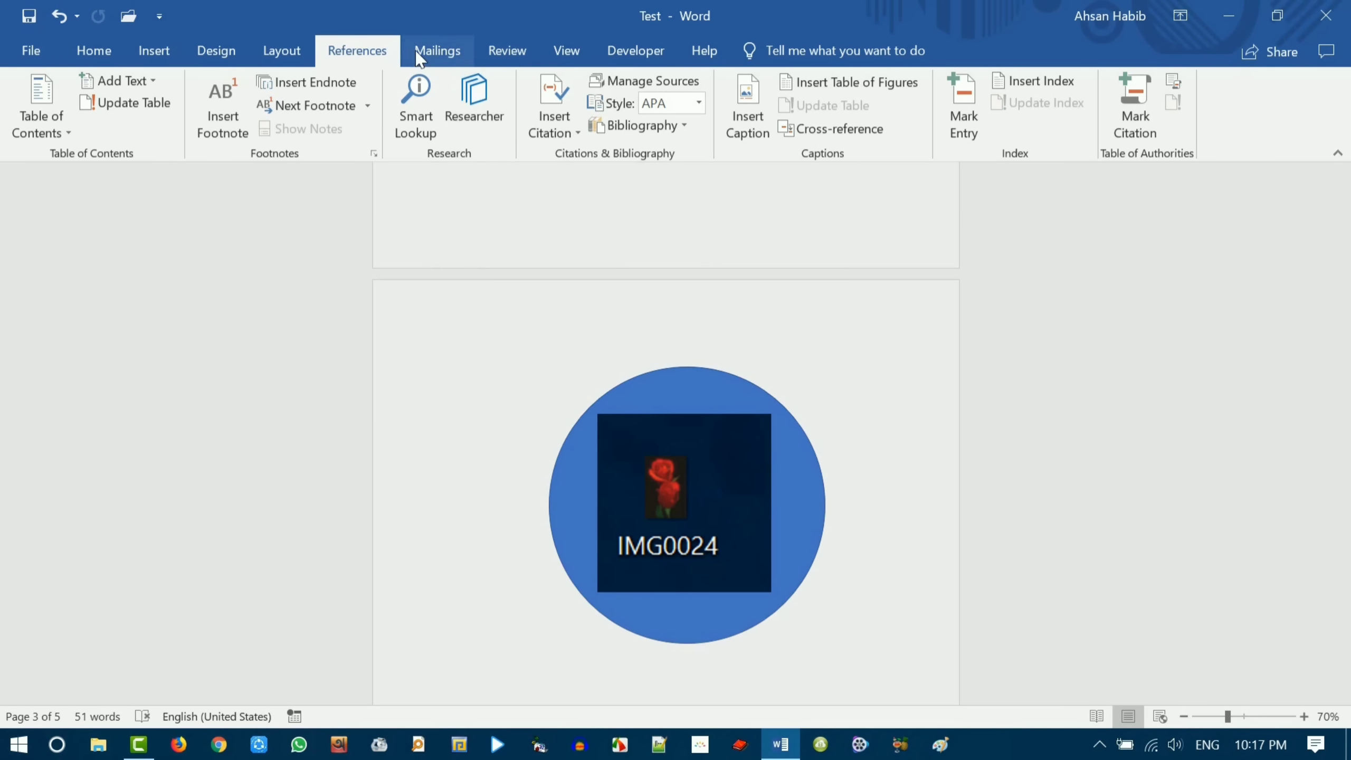
pyautogui.click(447, 59)
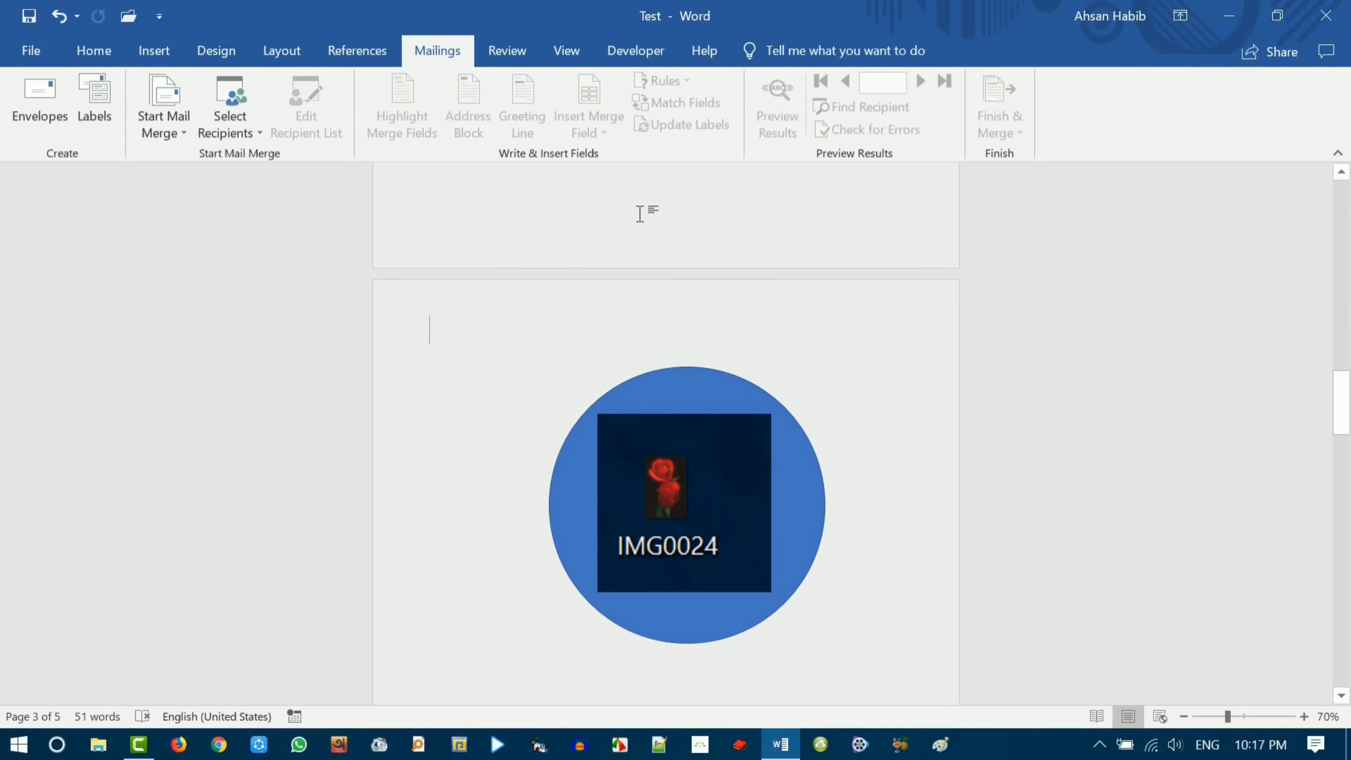
pyautogui.click(510, 49)
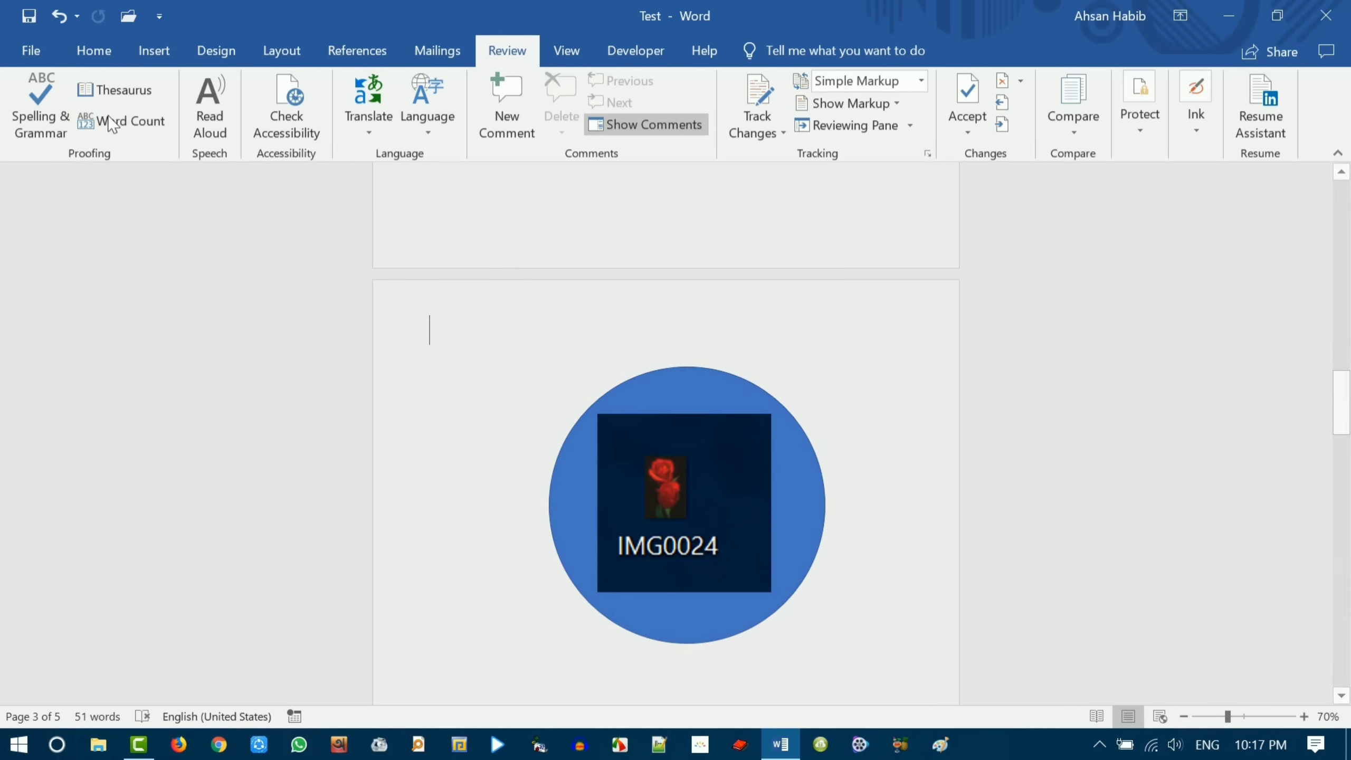
pyautogui.click(46, 114)
# - Display the ruler around the document page
pyautogui.click(567, 60)
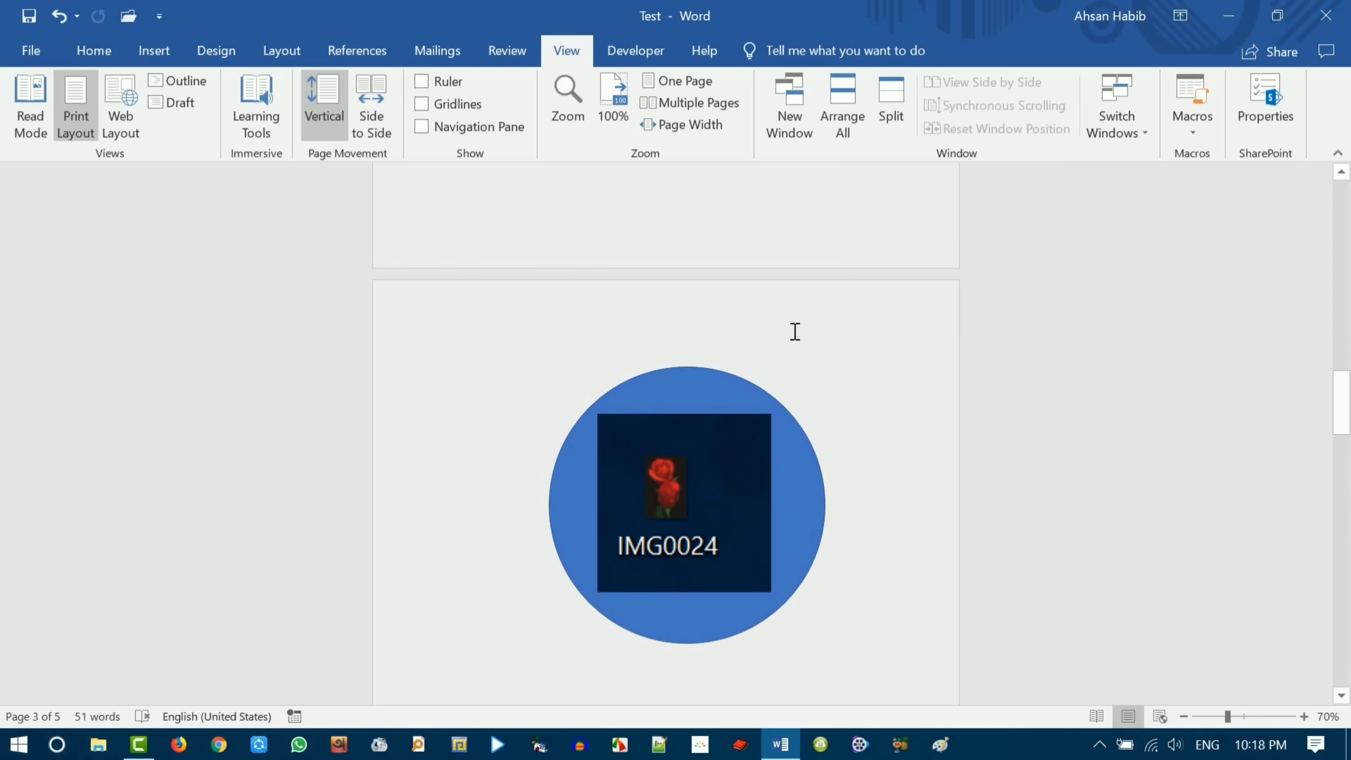
pyautogui.click(421, 84)
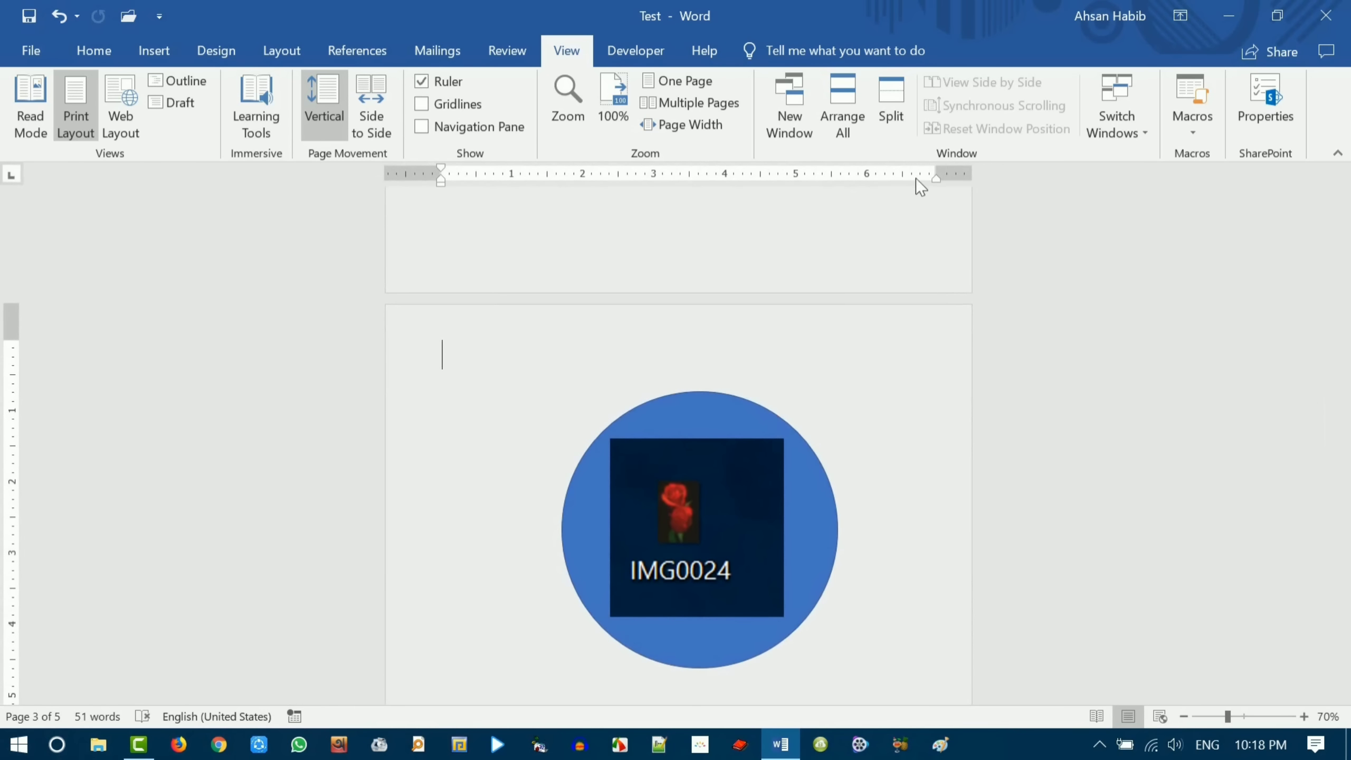
# - Show and hide the page gridlines, and open and close the navigation pane
pyautogui.click(421, 104)
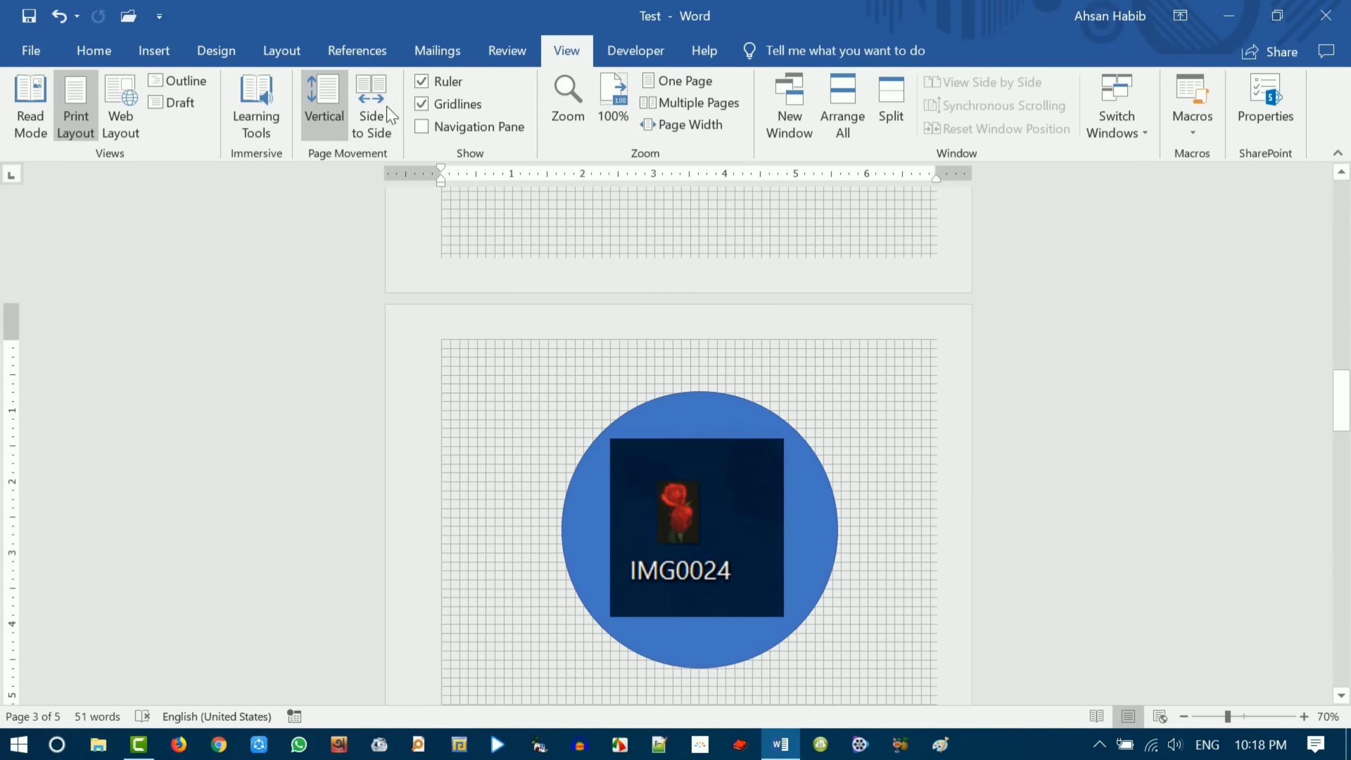
pyautogui.click(423, 106)
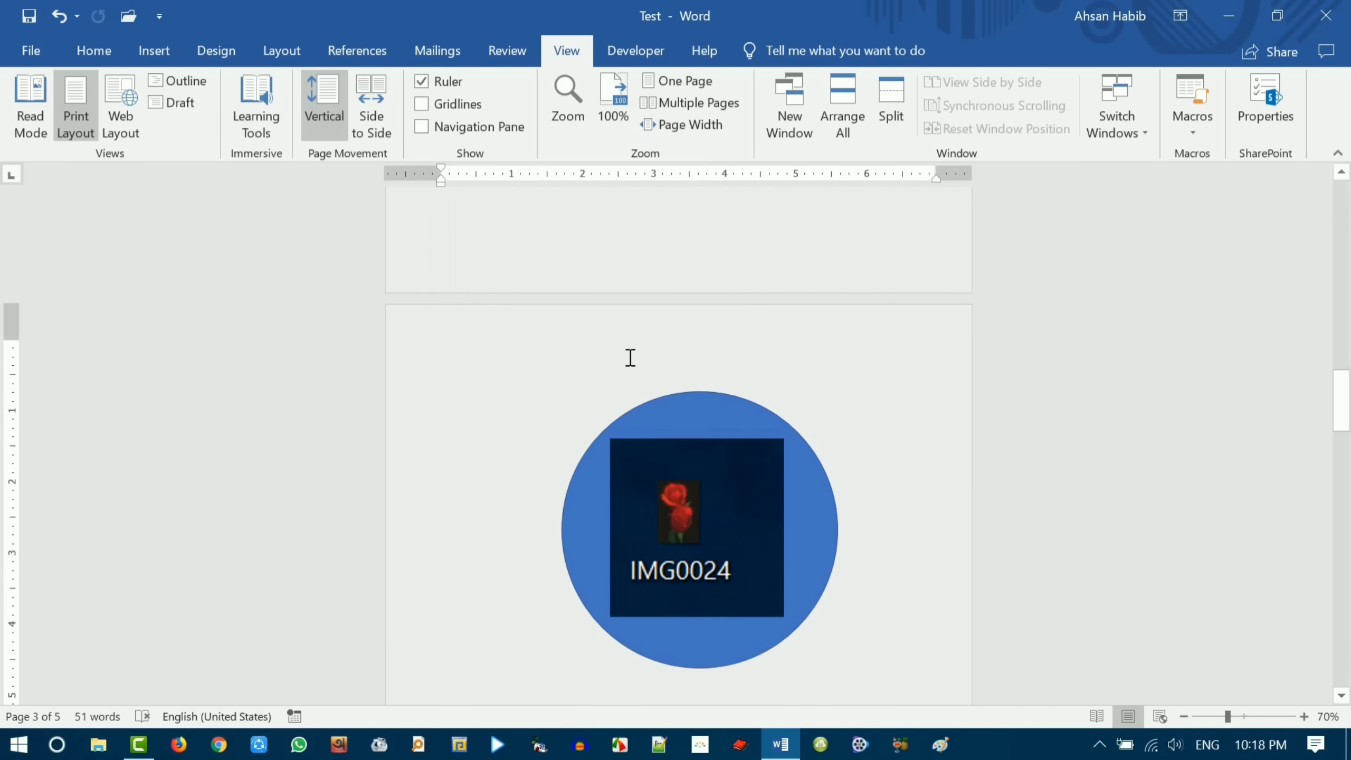
pyautogui.click(421, 127)
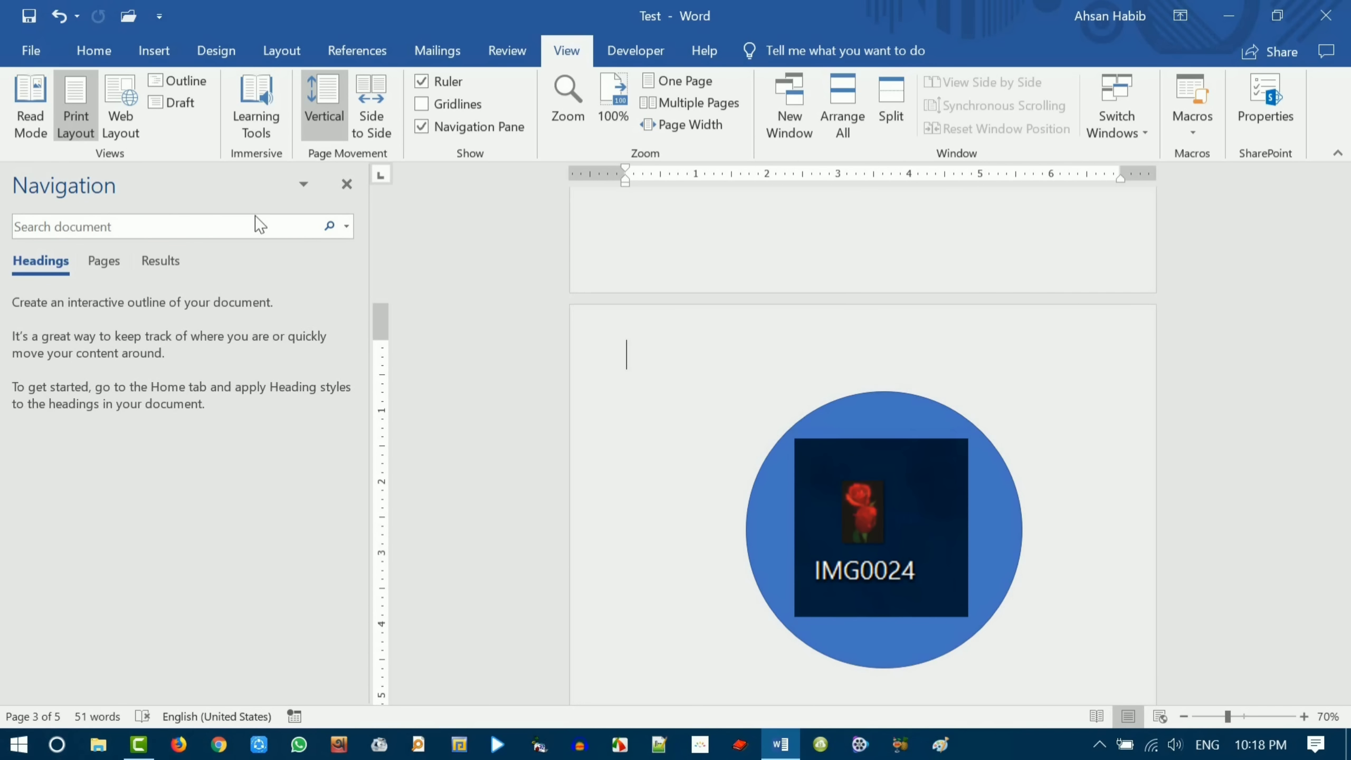
pyautogui.click(347, 185)
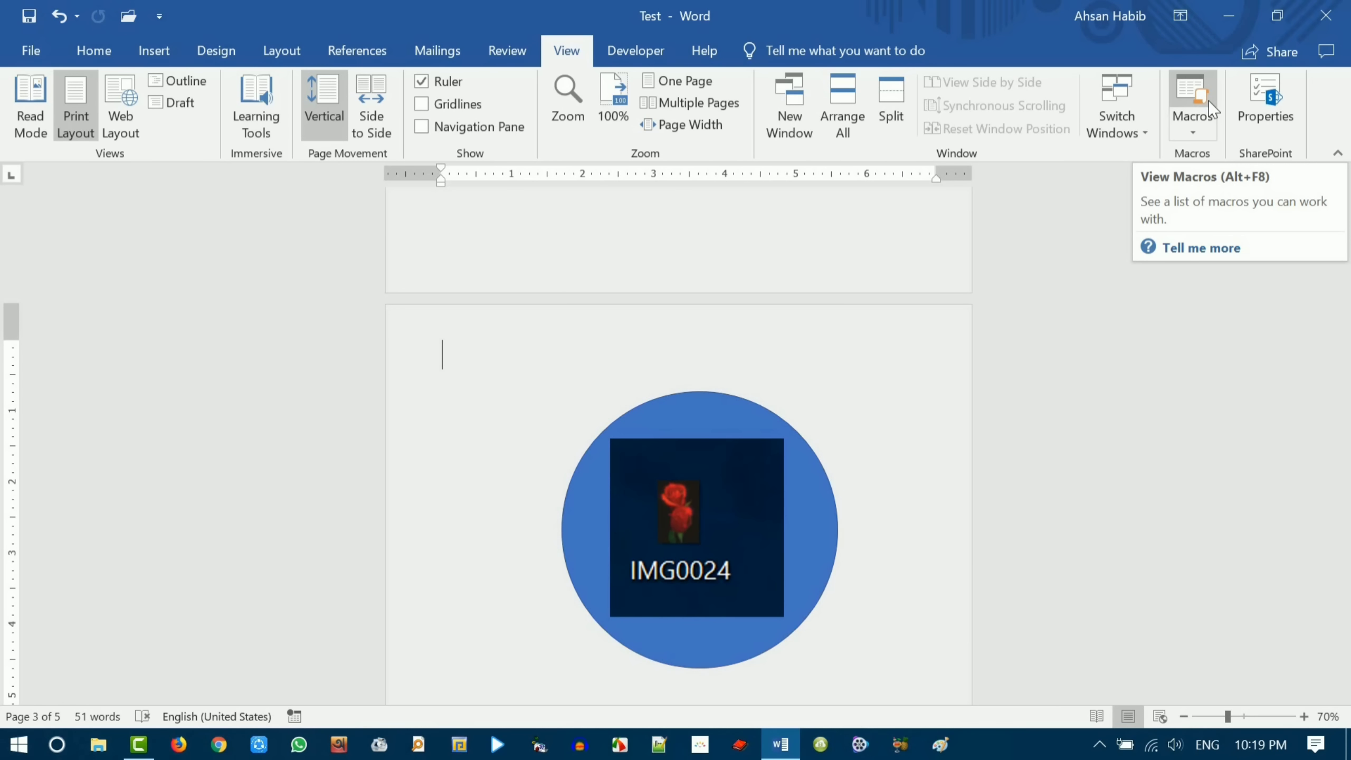
pyautogui.click(628, 49)
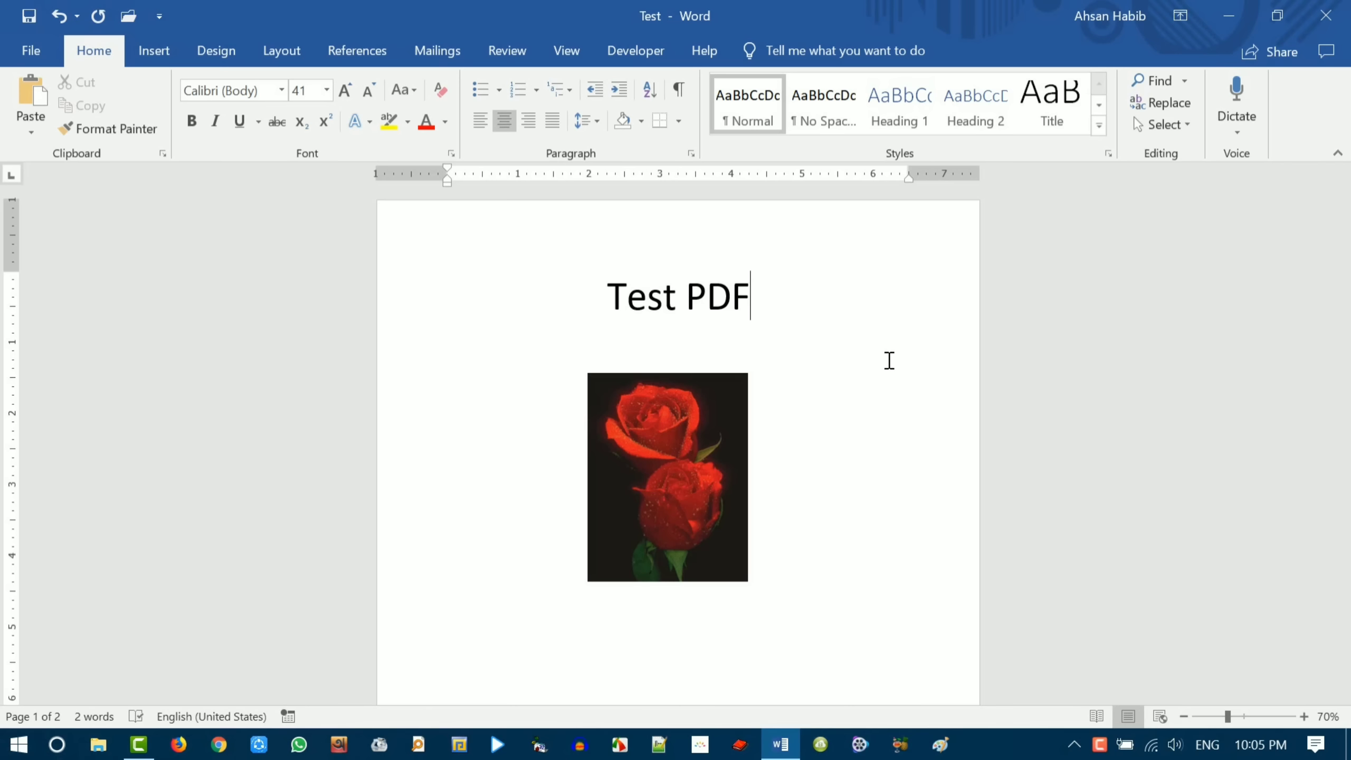
# - Save the document to the Desktop as a PDF named Test, with standard optimization and opening after publishing
pyautogui.click(30, 53)
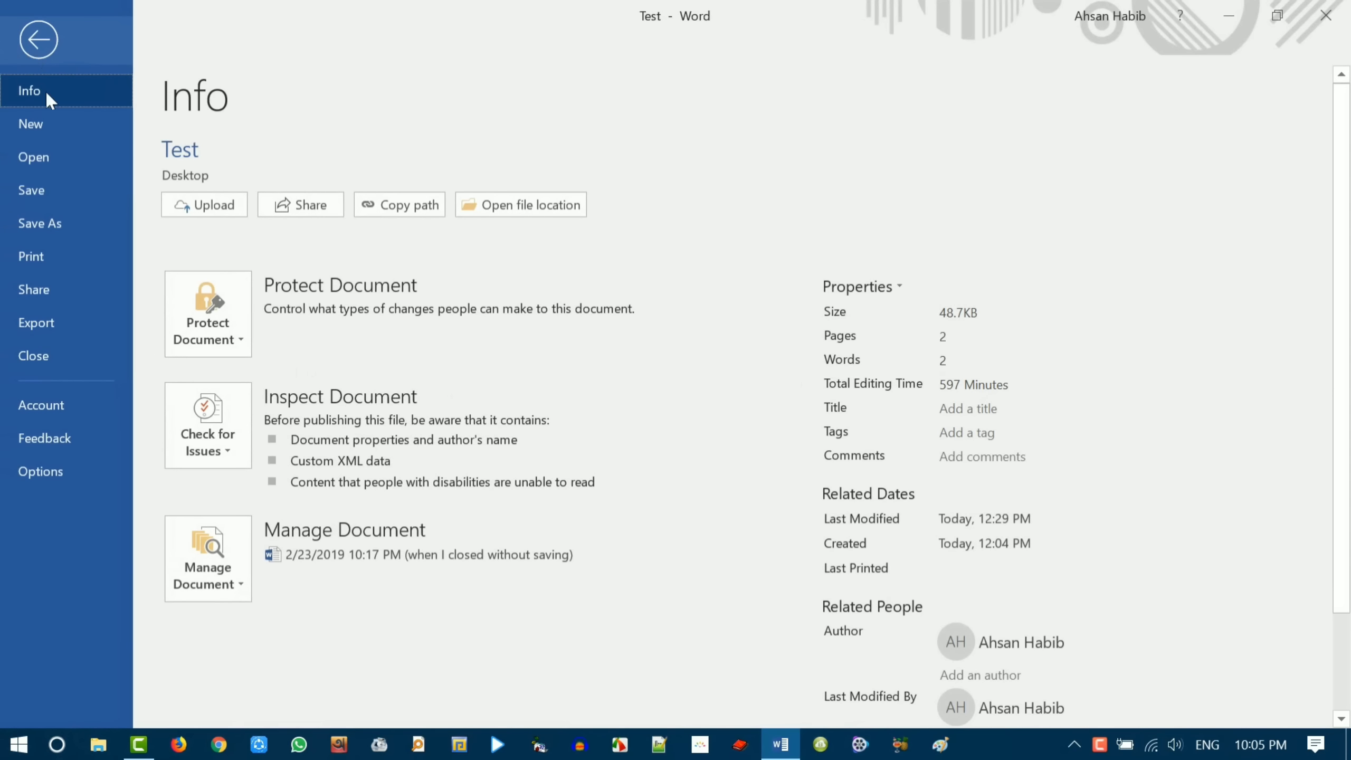
pyautogui.click(54, 225)
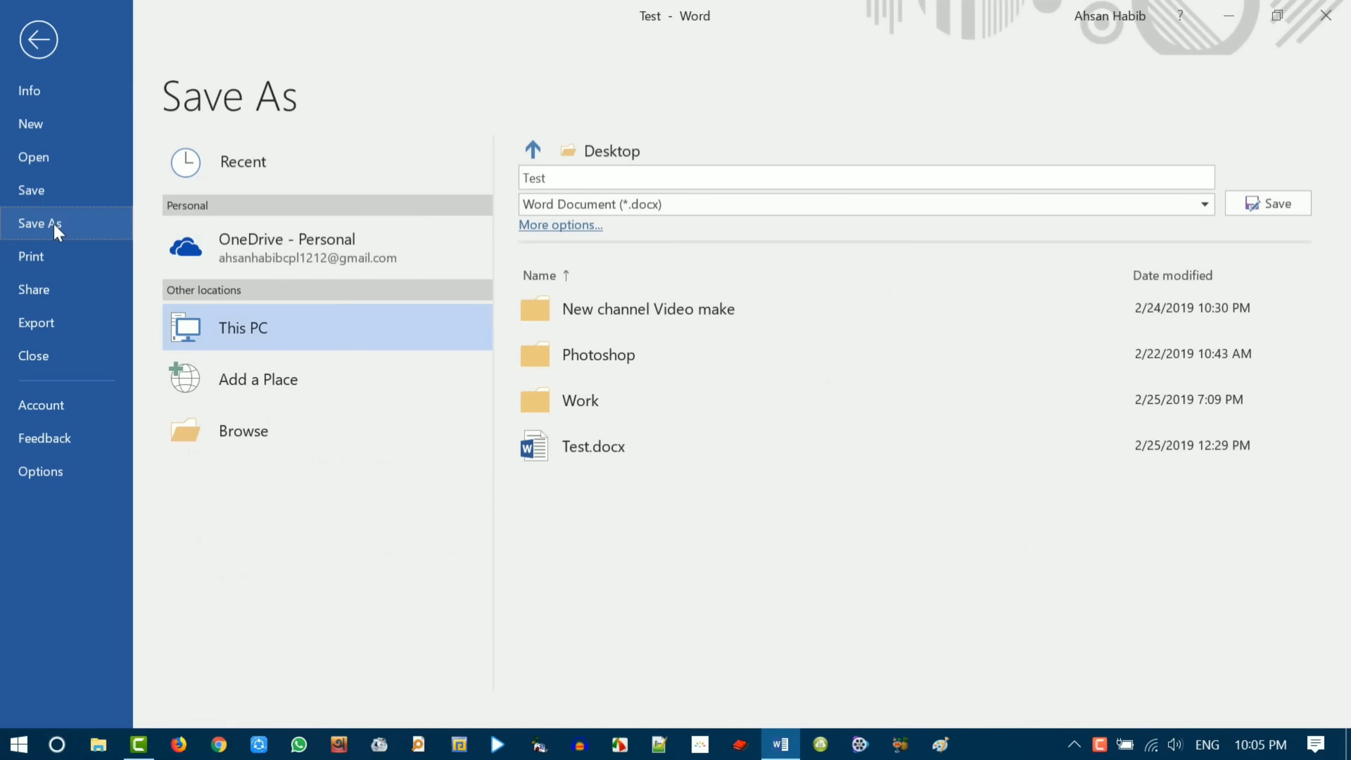
pyautogui.click(245, 432)
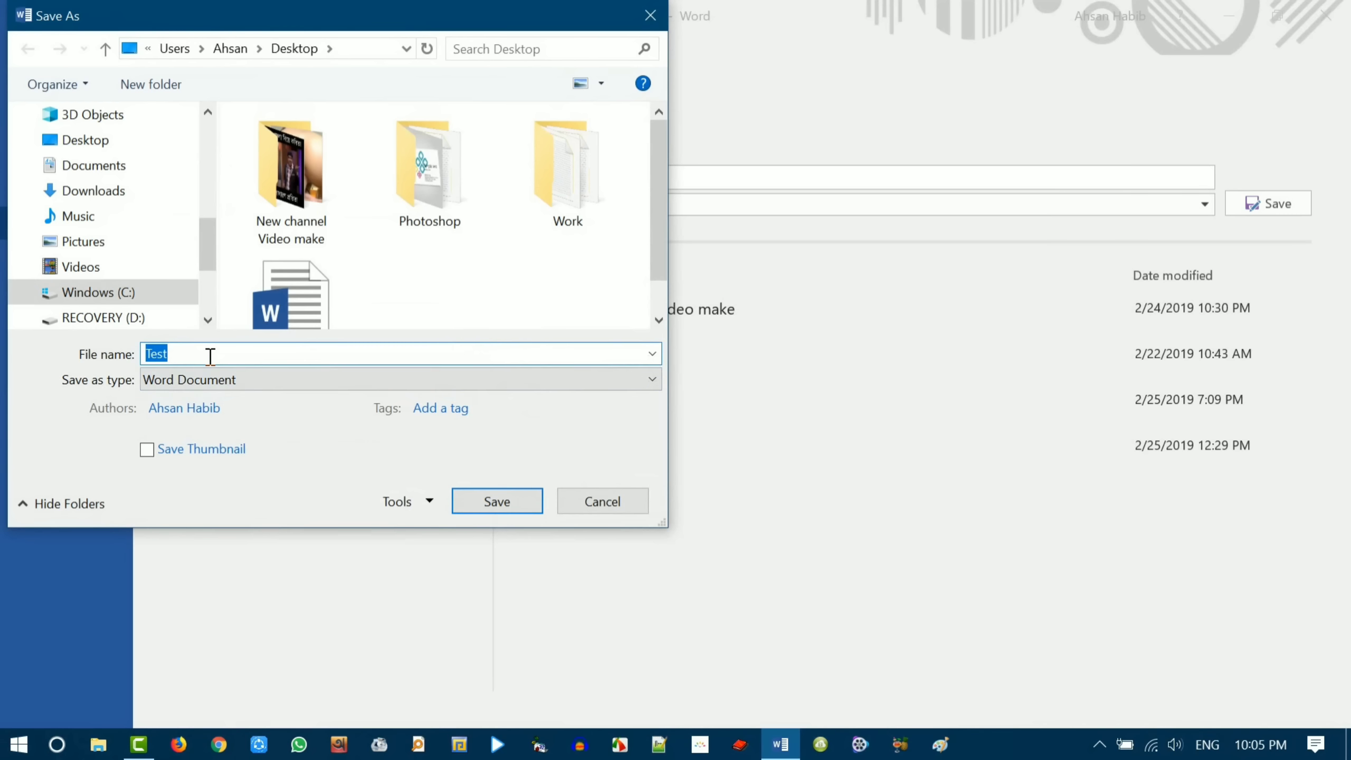
pyautogui.moveTo(208, 242); pyautogui.dragTo(205, 131)
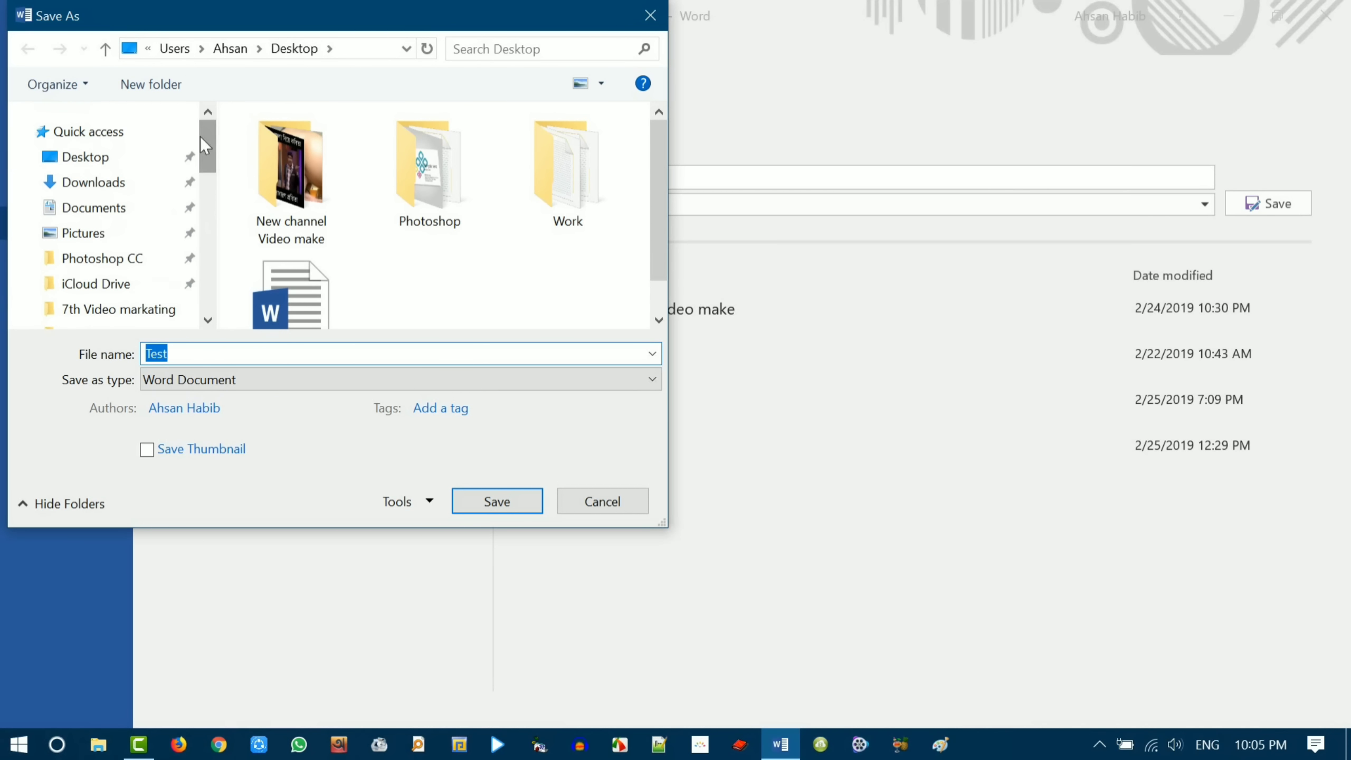
pyautogui.click(102, 159)
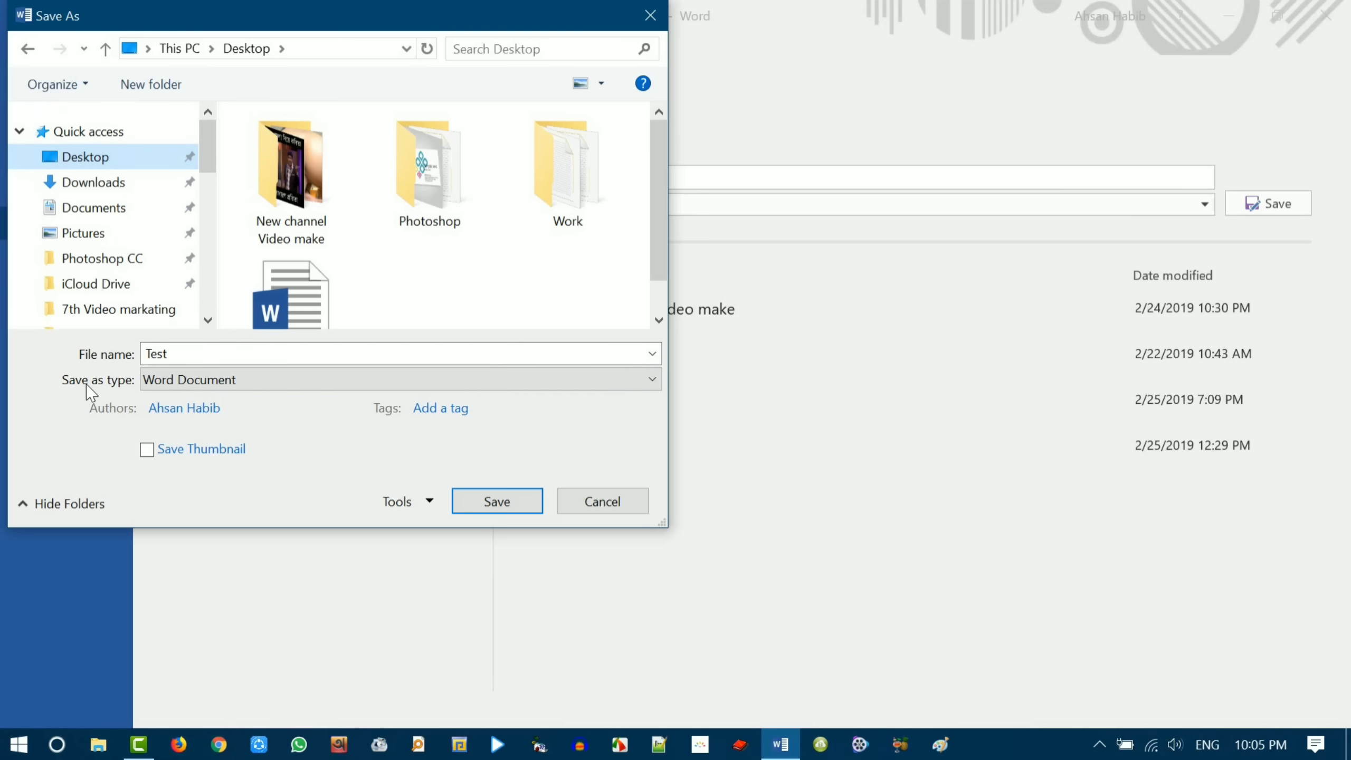
pyautogui.click(654, 384)
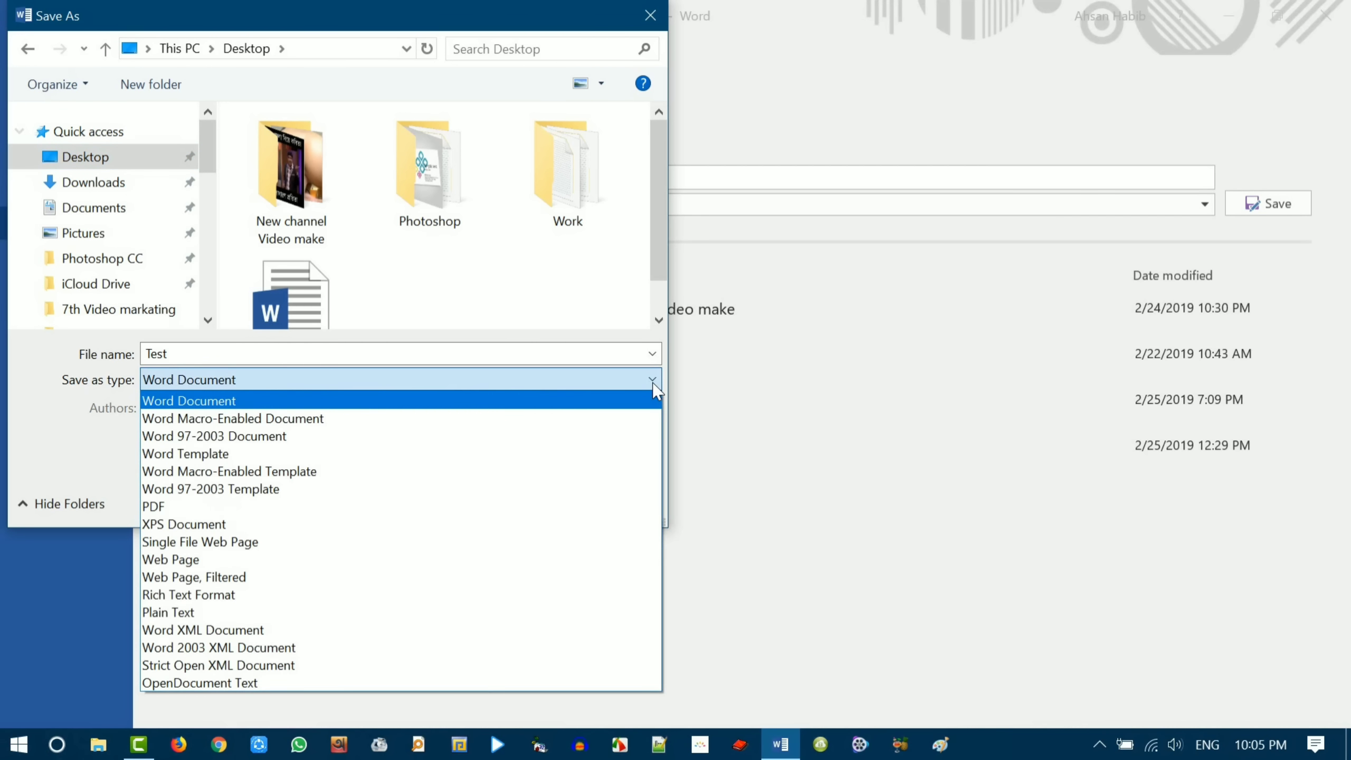
pyautogui.click(161, 509)
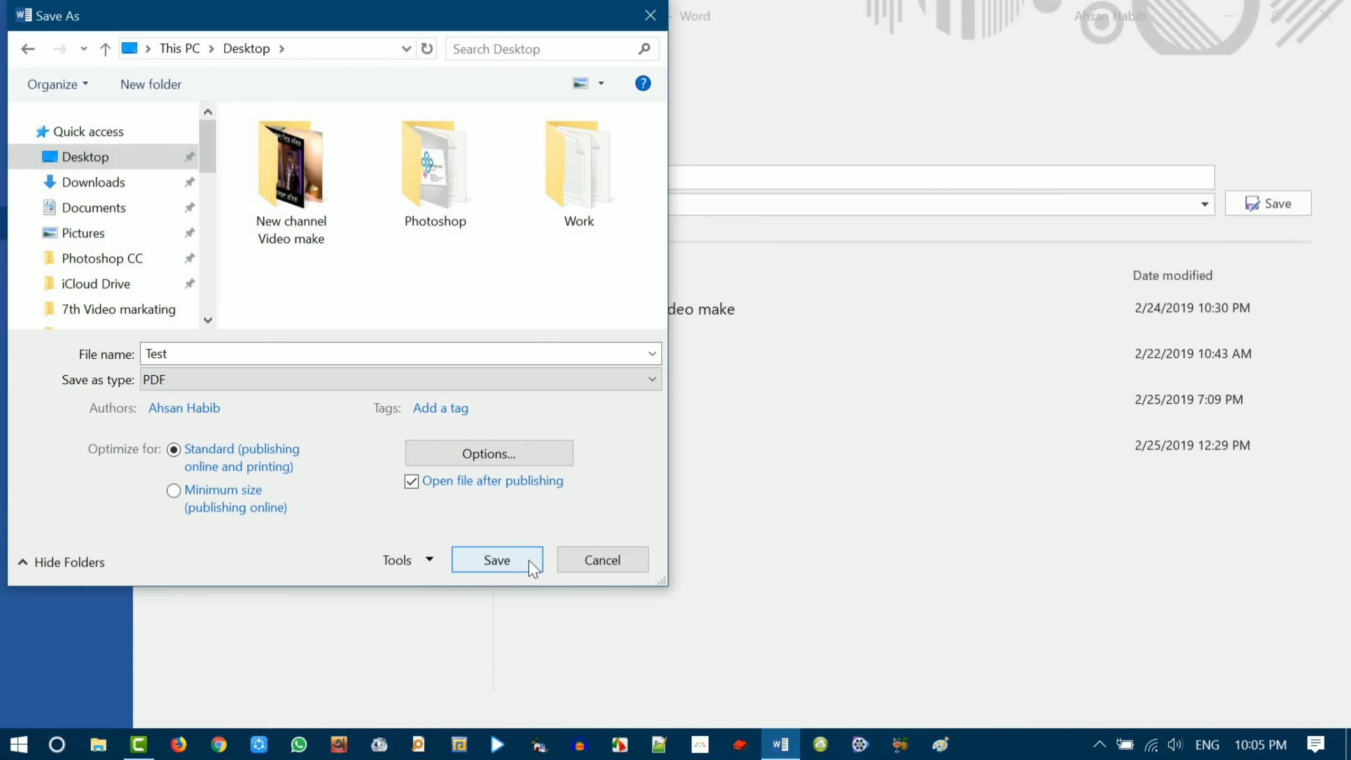
pyautogui.click(497, 560)
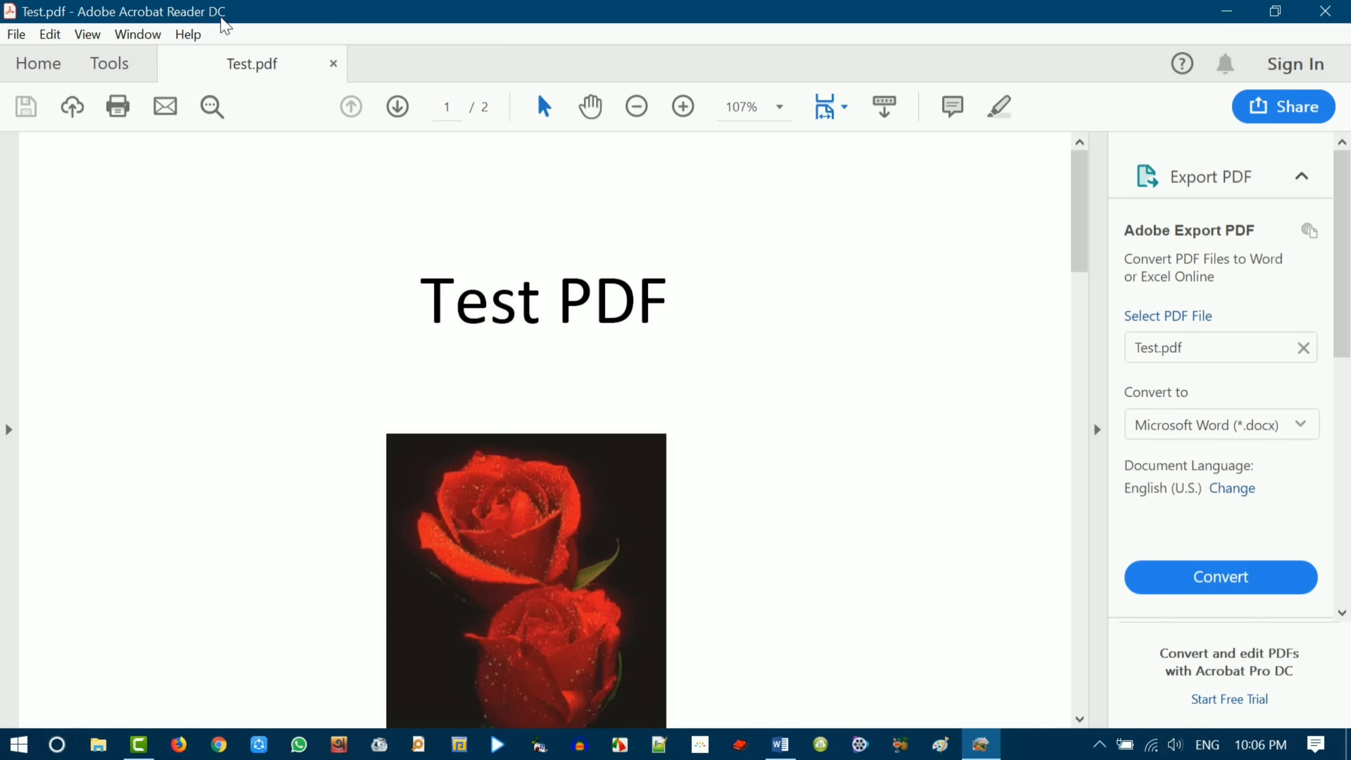
# - Look through the published Test PDF, close it, check its file on the desktop, and return to Word
pyautogui.scroll(-5, 573, 368)
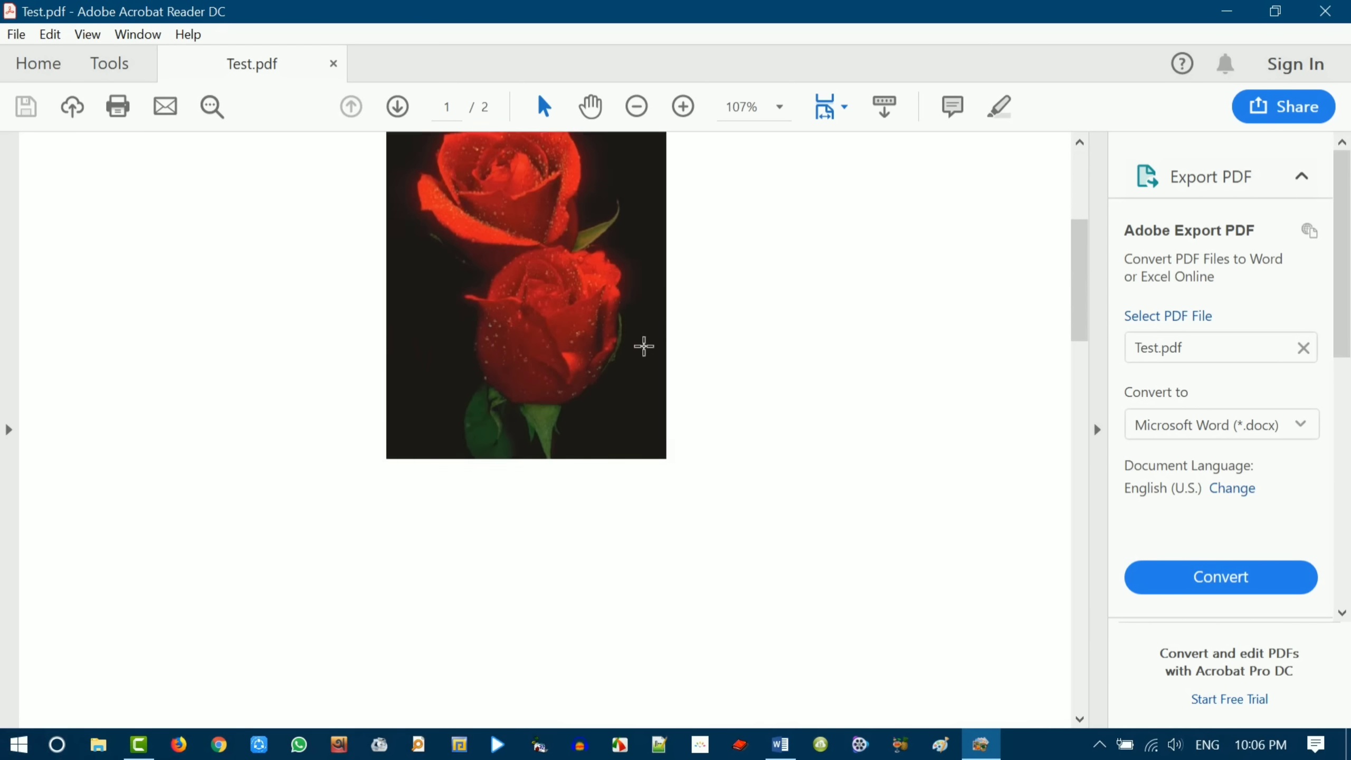
pyautogui.scroll(3, 643, 347)
pyautogui.click(1322, 12)
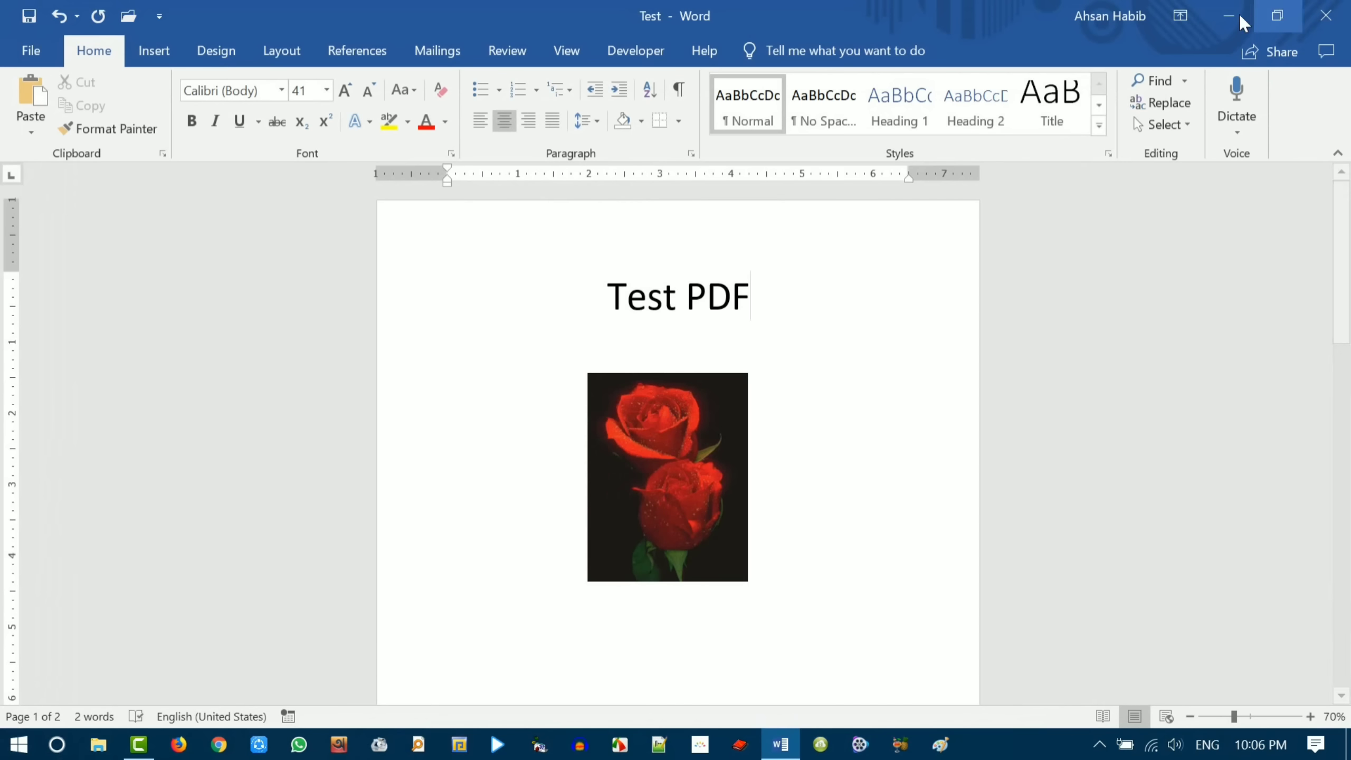
pyautogui.click(1224, 15)
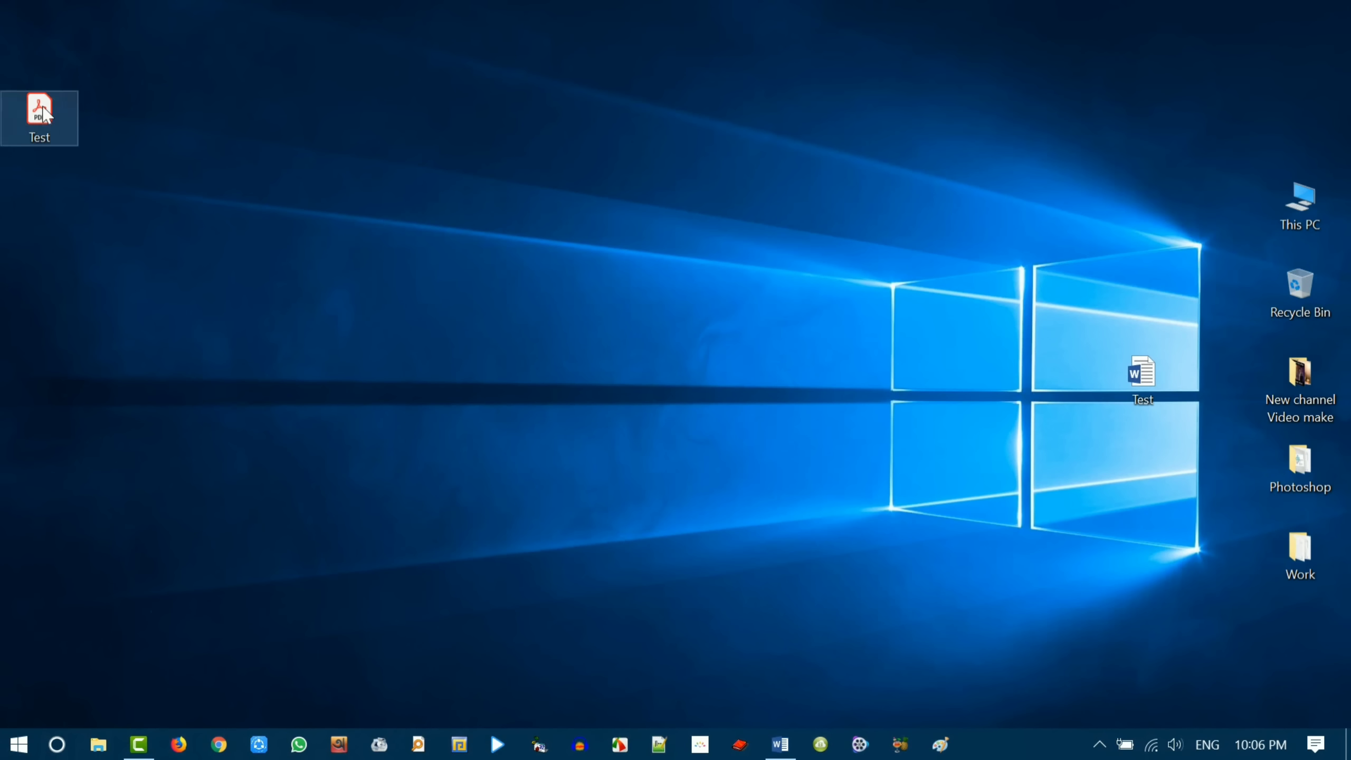
pyautogui.moveTo(40, 128)
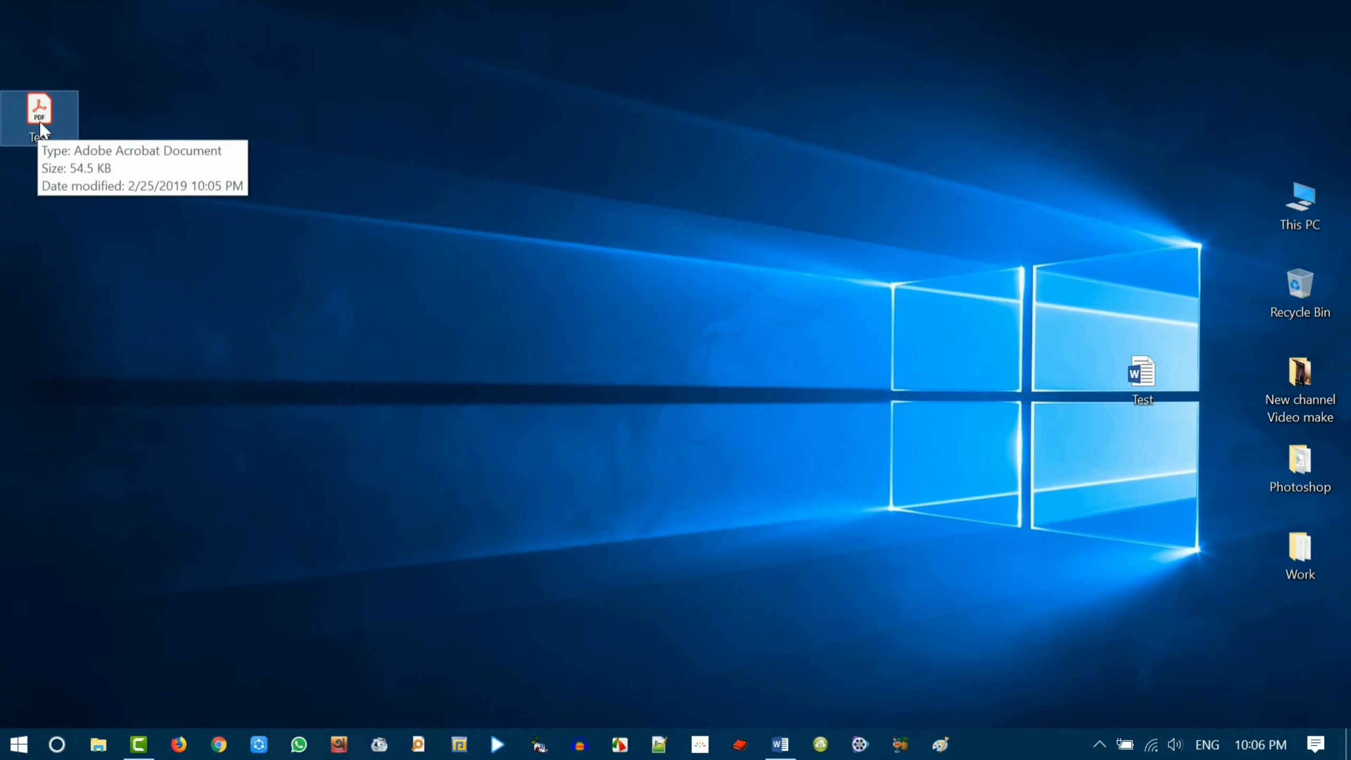
pyautogui.click(780, 745)
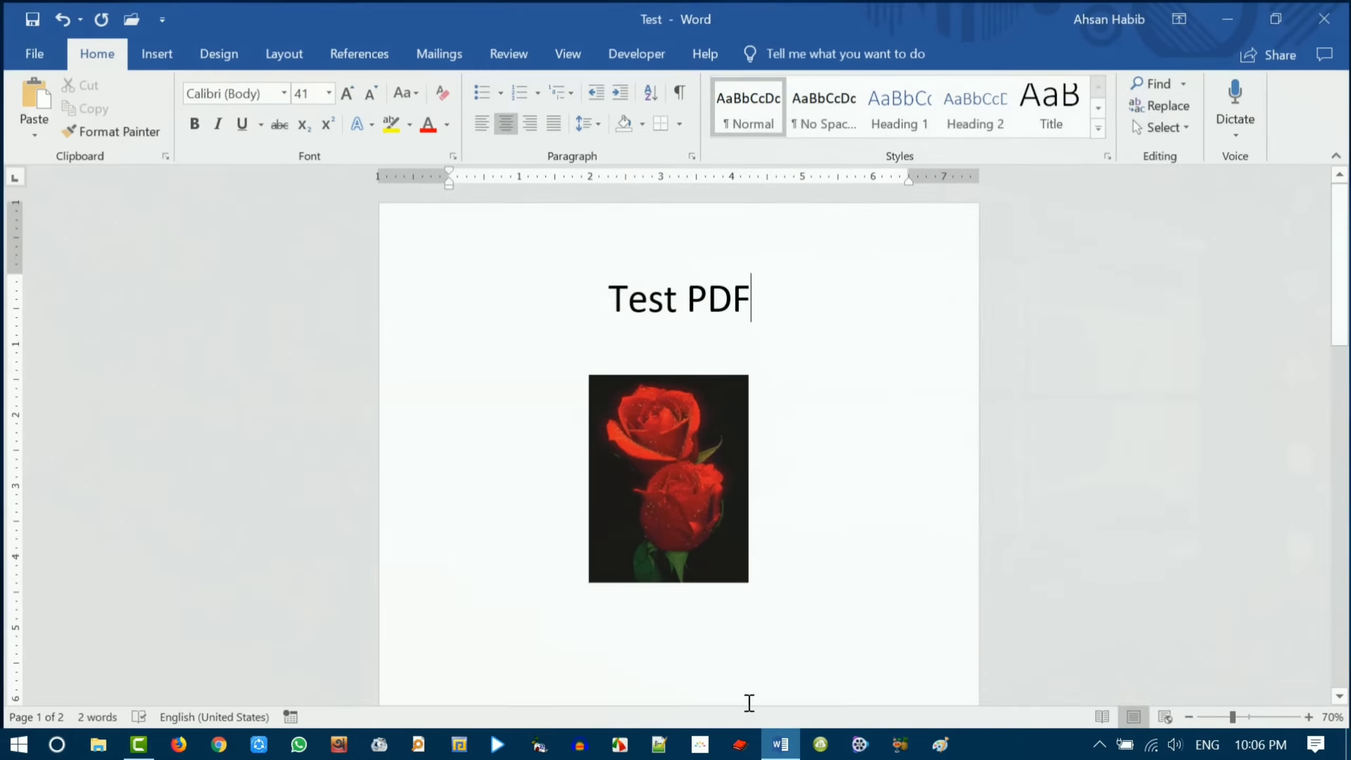
pyautogui.click(547, 296)
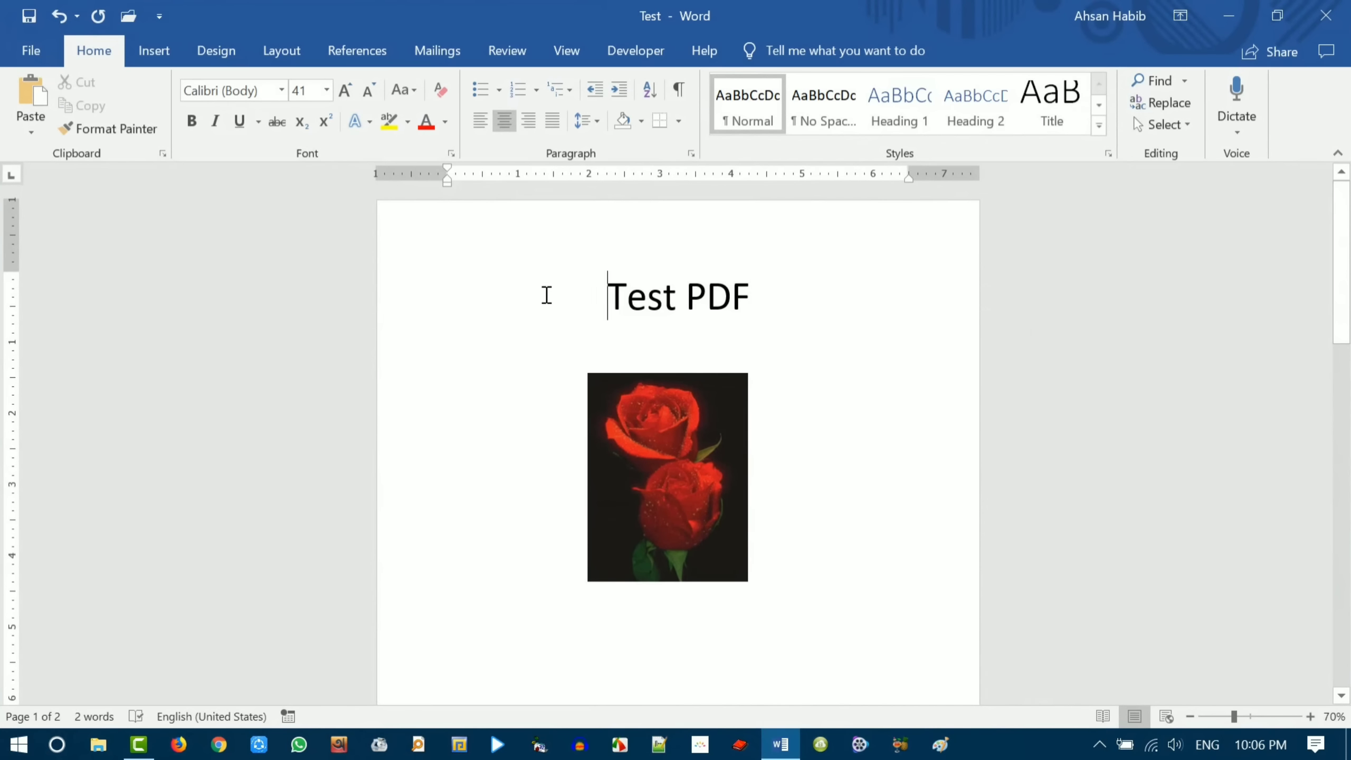
pyautogui.click(748, 307)
pyautogui.click(596, 299)
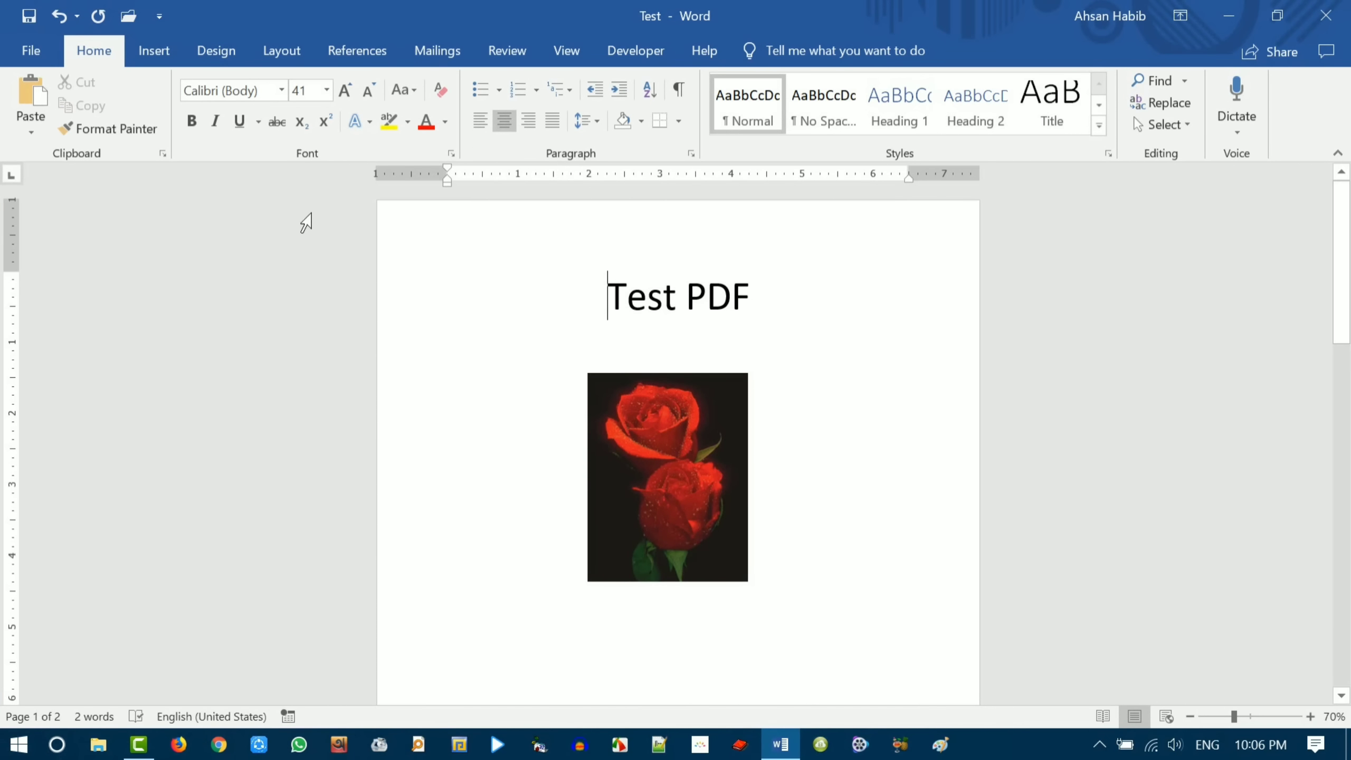
# - Export the document to the Desktop as a PDF named Test-1, with standard optimization and opening after publishing
pyautogui.click(30, 51)
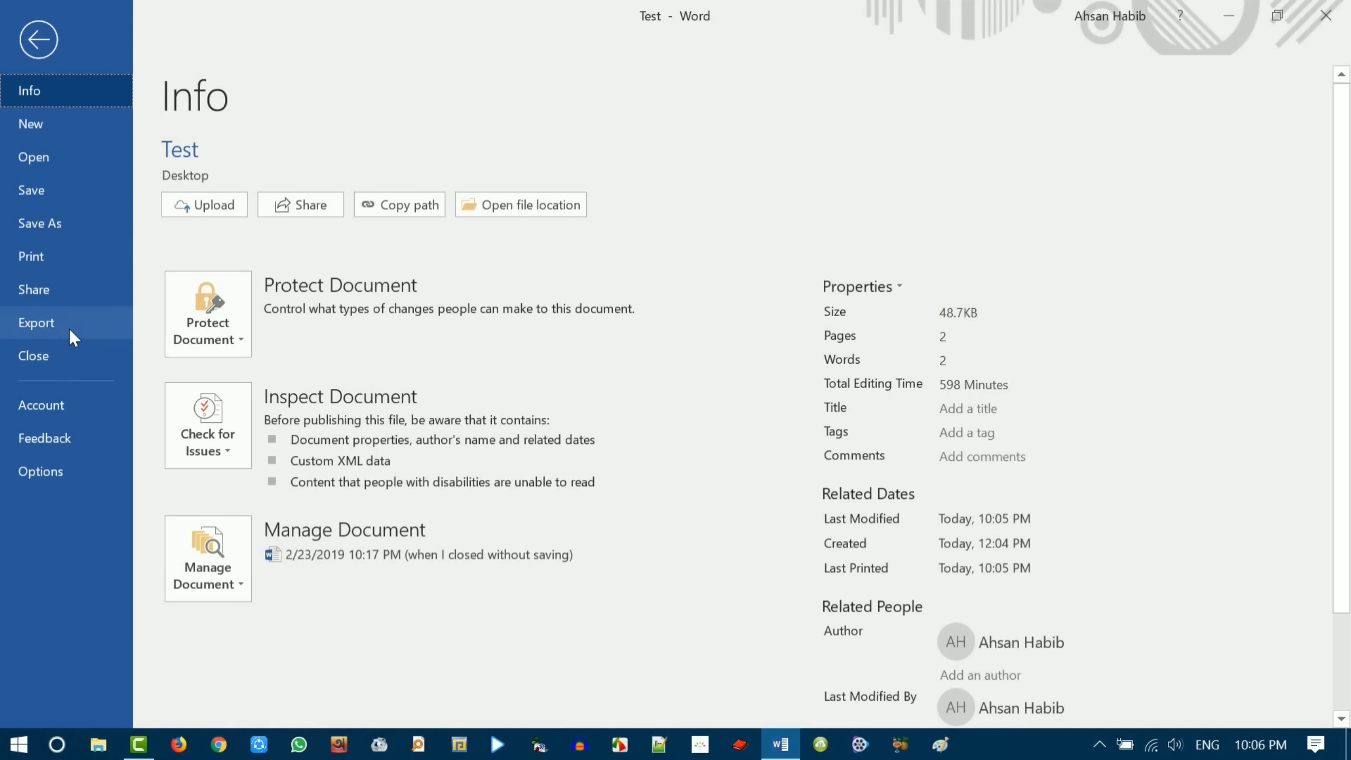
pyautogui.click(44, 325)
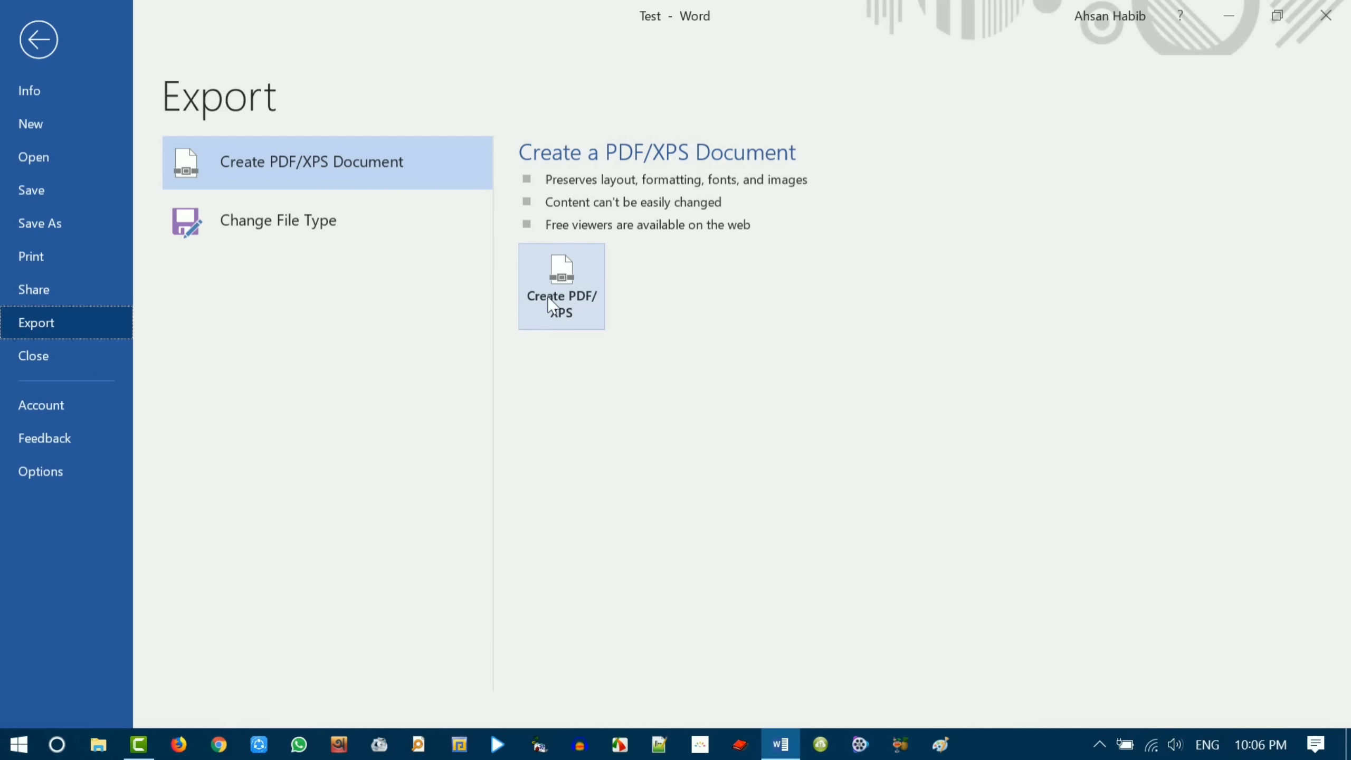
pyautogui.click(562, 274)
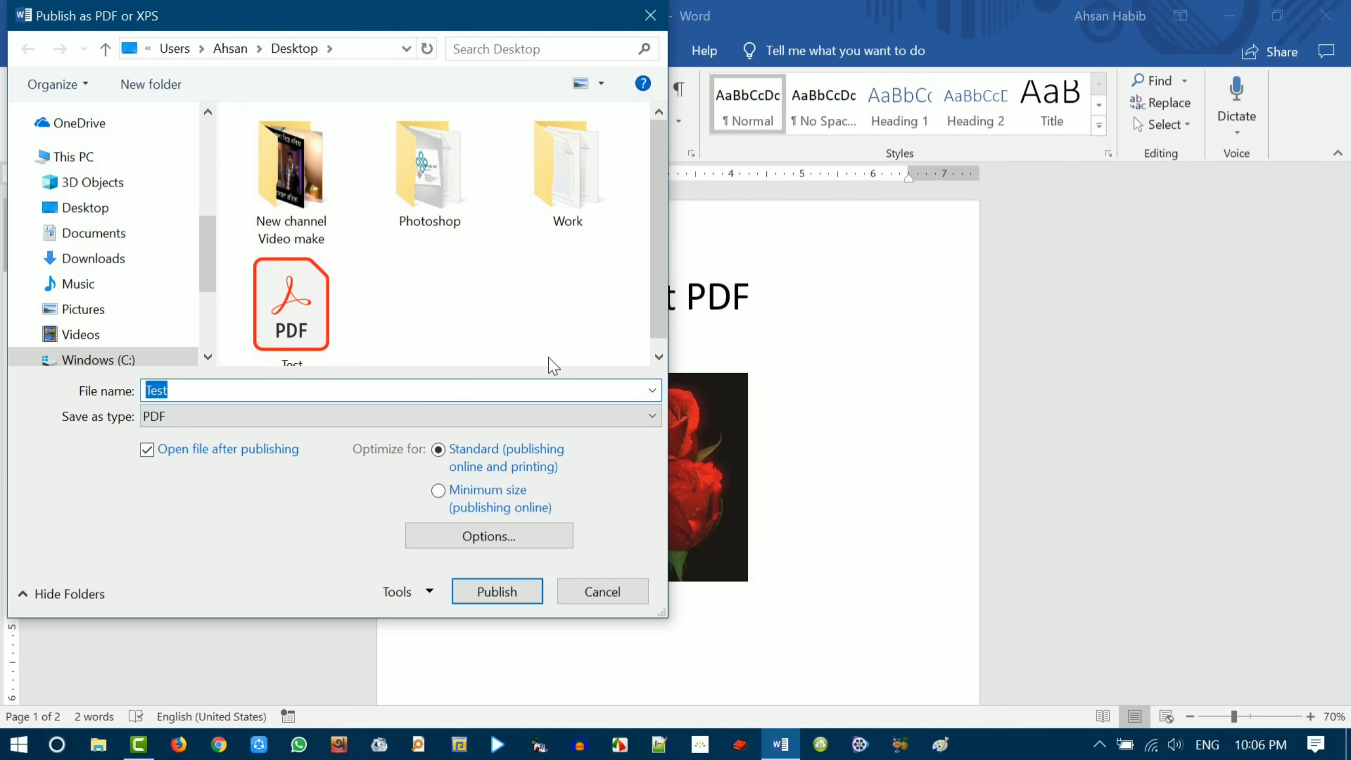
pyautogui.moveTo(203, 264); pyautogui.dragTo(201, 150)
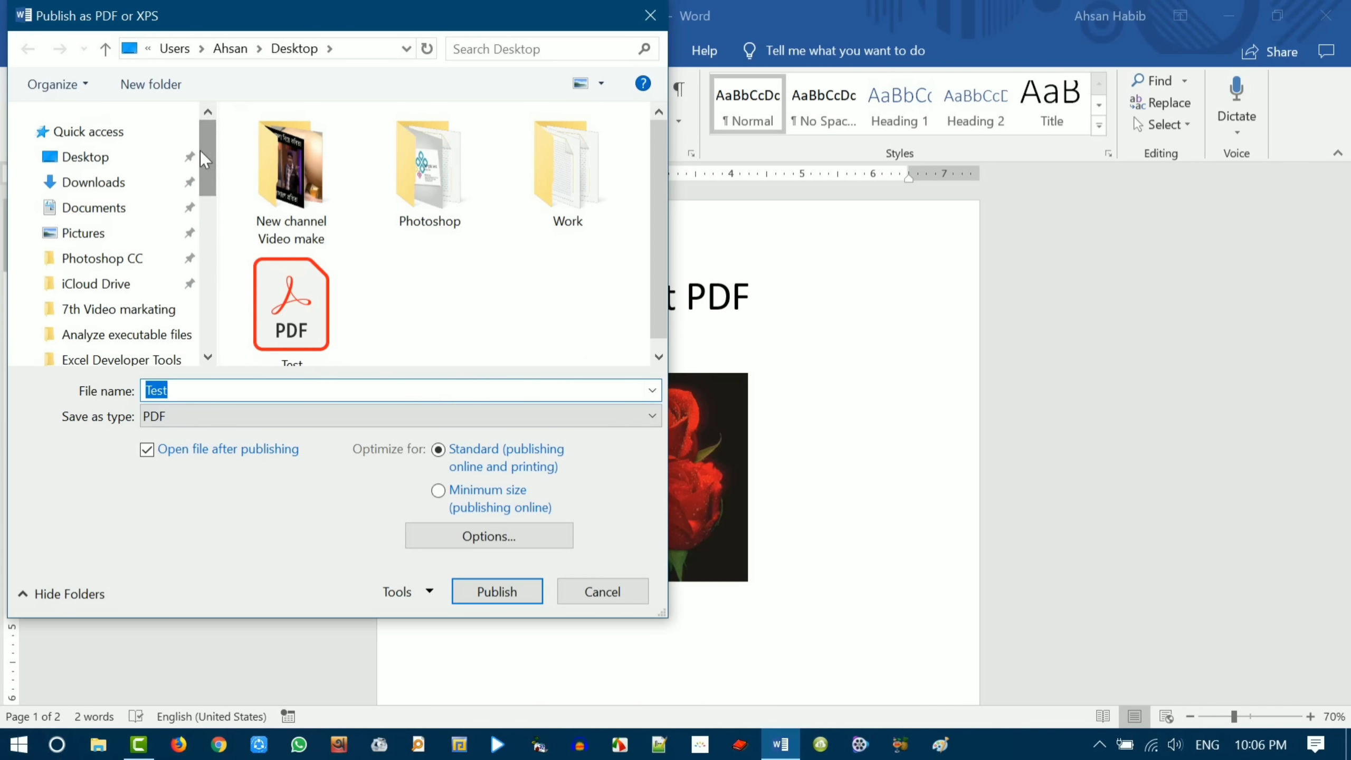
pyautogui.click(88, 160)
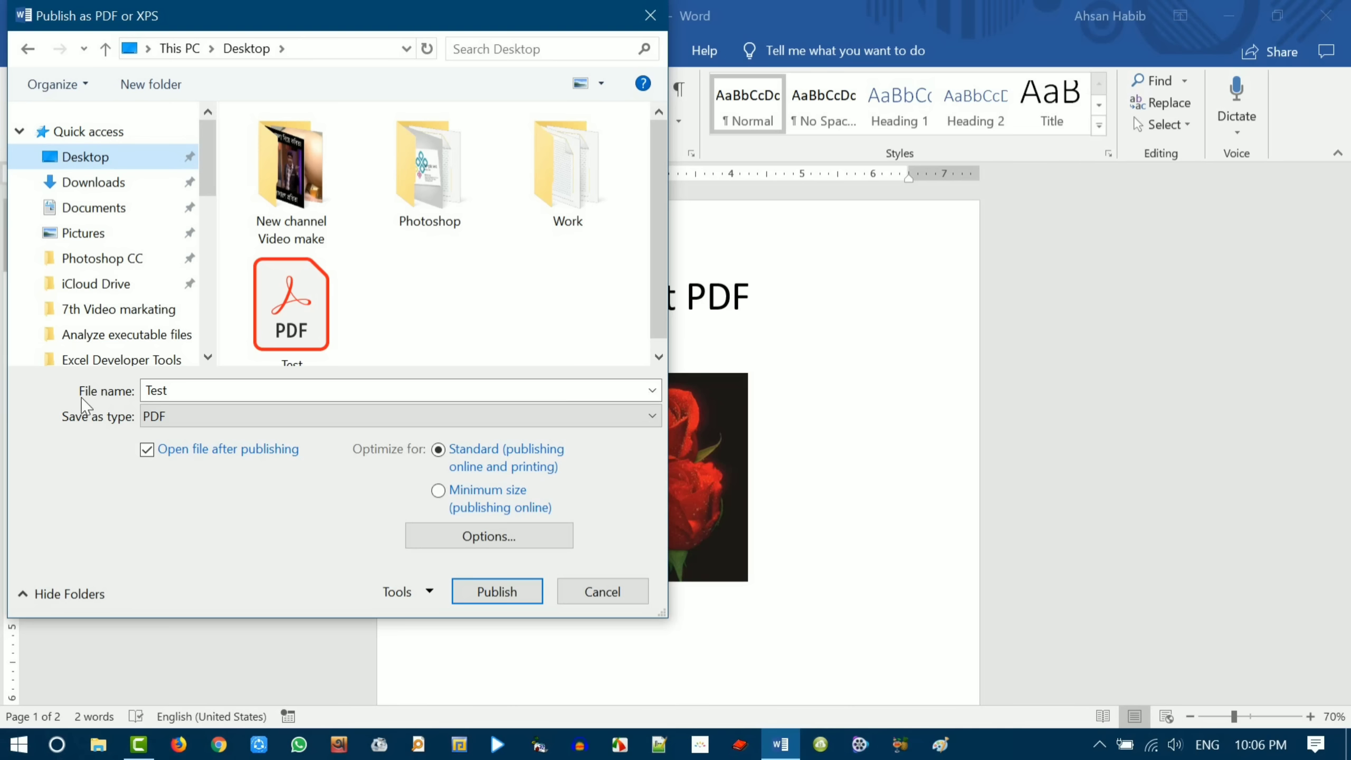
pyautogui.click(229, 395)
pyautogui.click(248, 390)
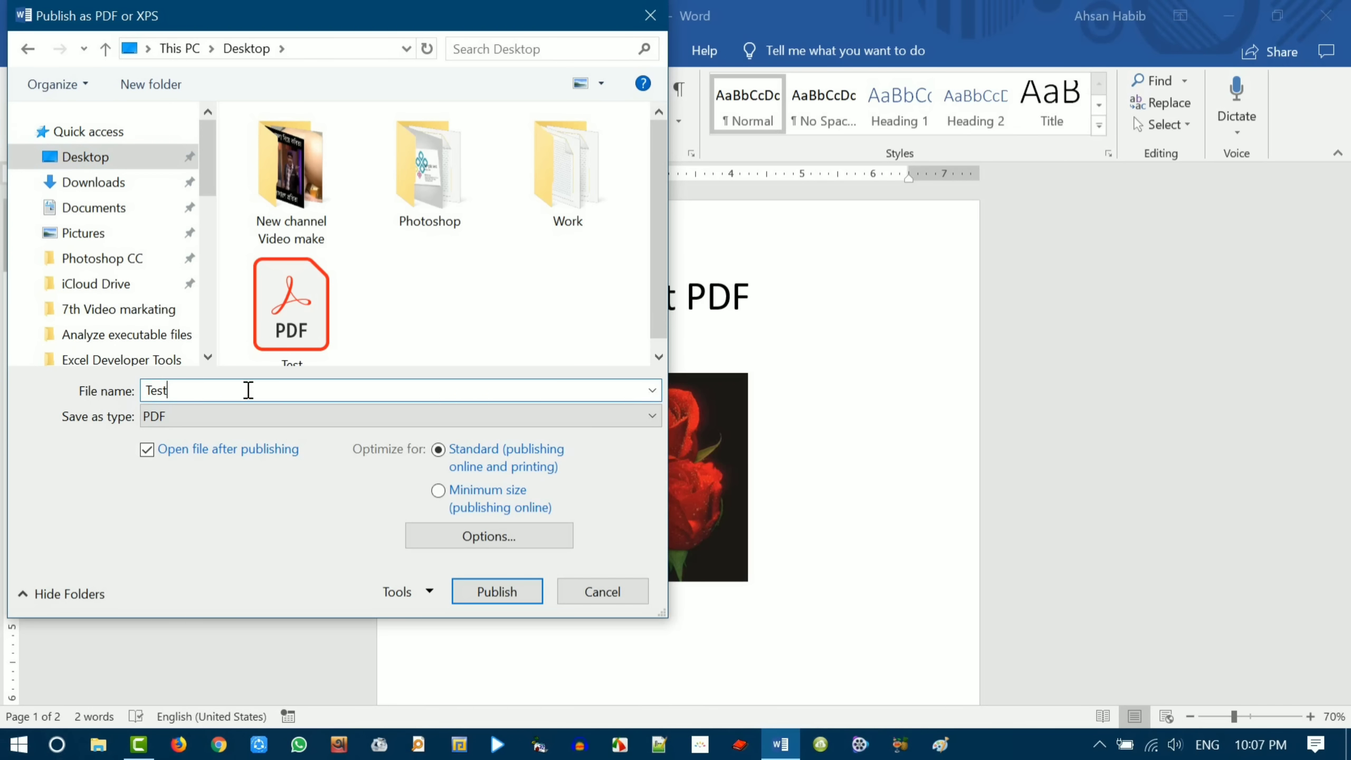
pyautogui.write('-1')
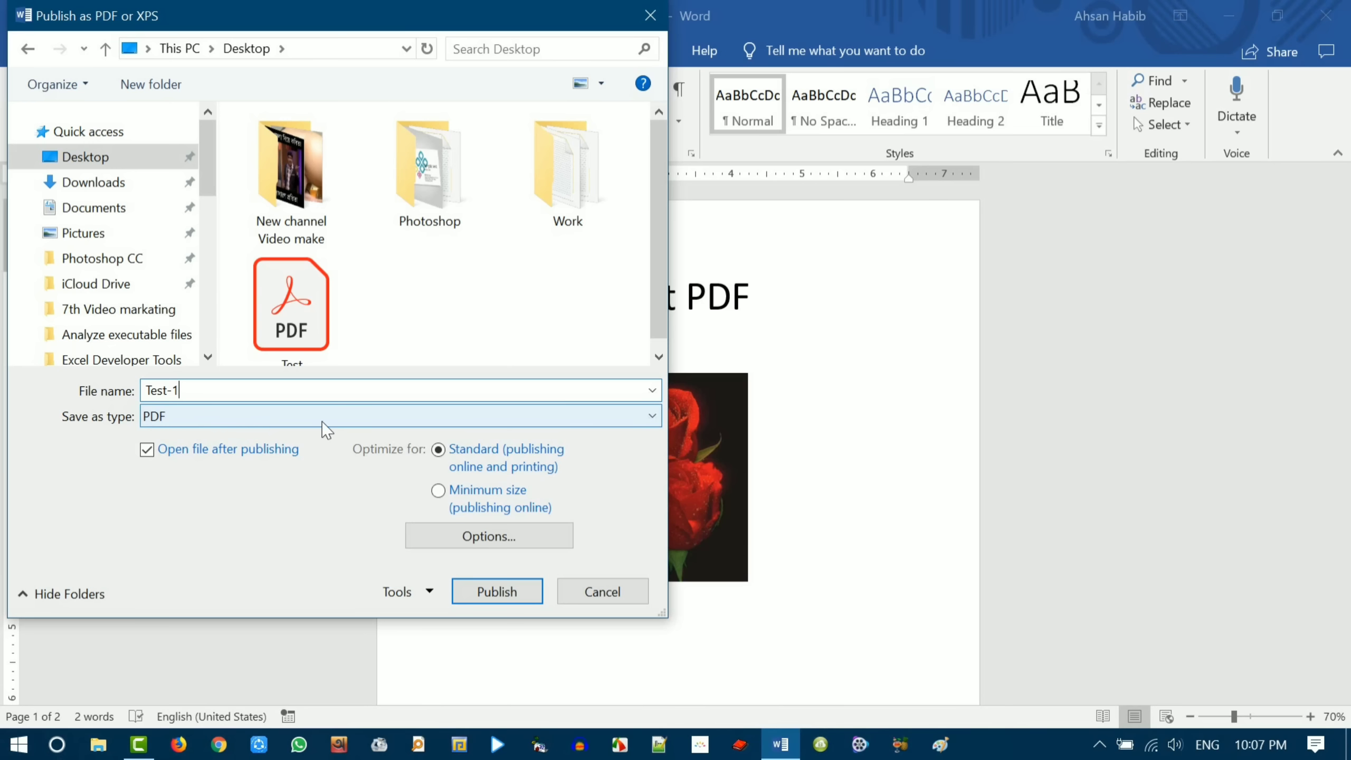
pyautogui.click(411, 425)
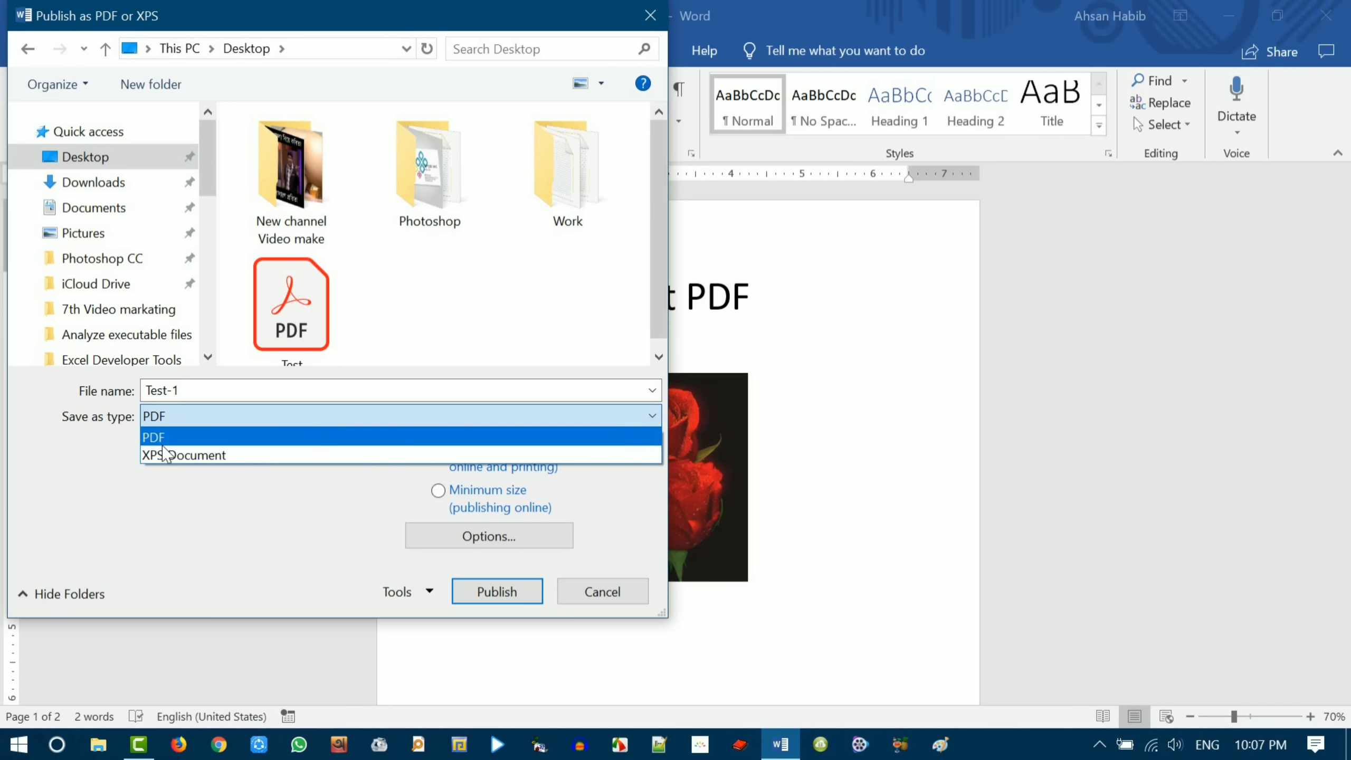
pyautogui.click(197, 439)
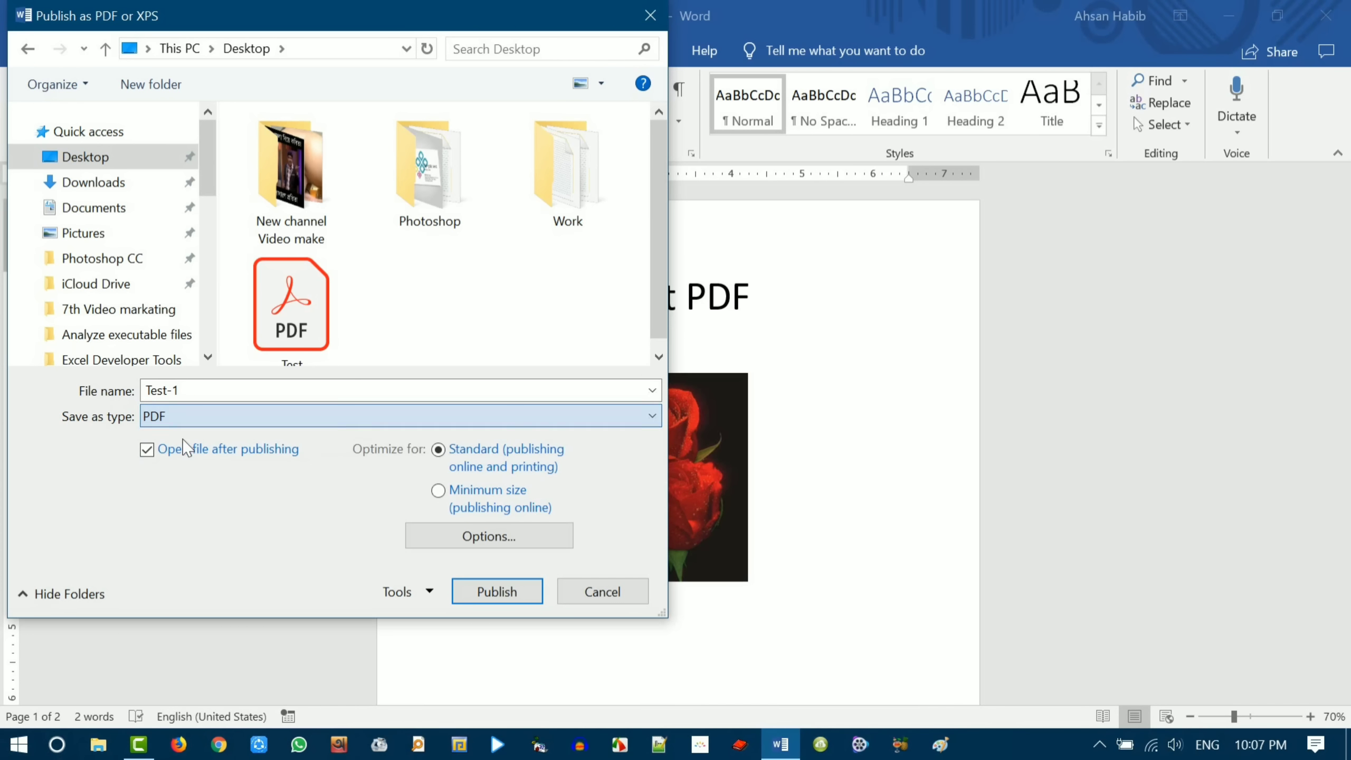
pyautogui.click(494, 592)
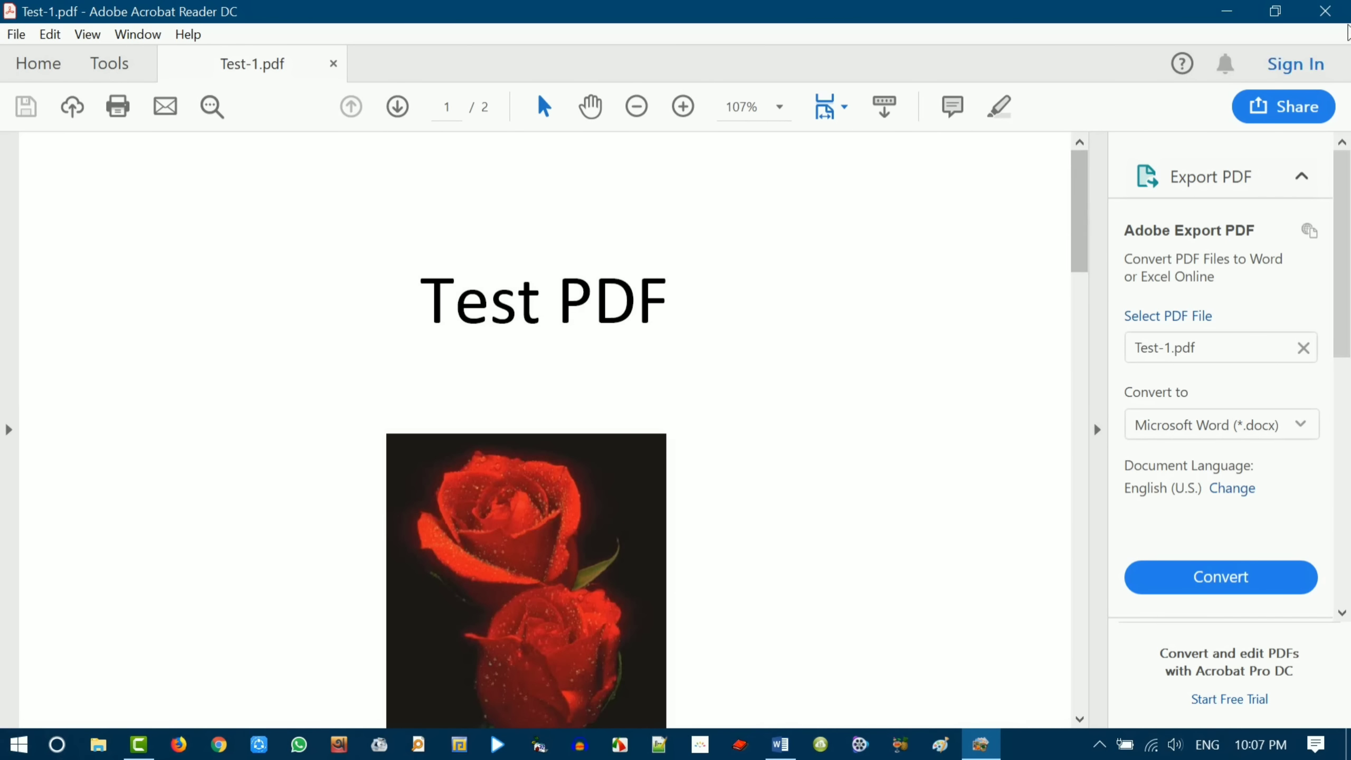
# - Close the published PDF, find the Test-1 file on the desktop, reopen it and look through its content
pyautogui.click(1325, 11)
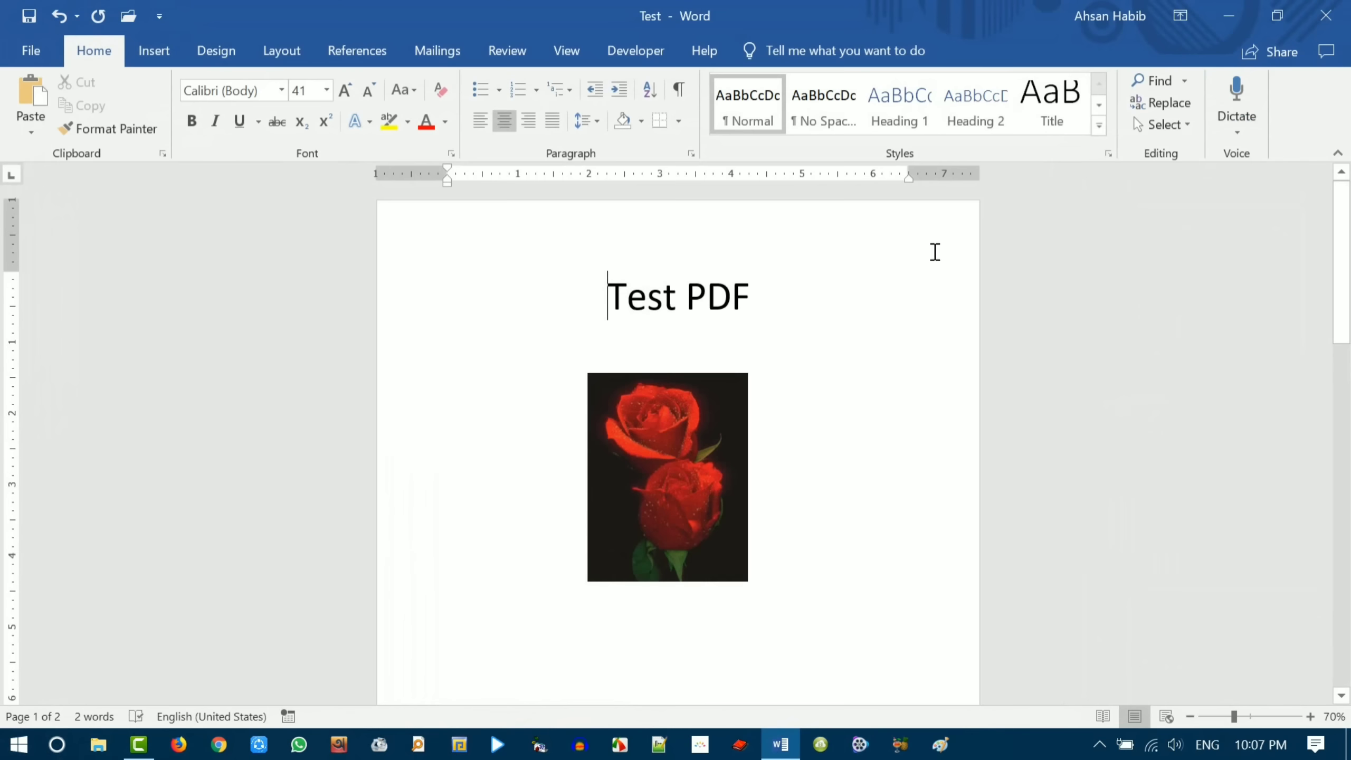
pyautogui.click(1227, 15)
pyautogui.click(29, 227)
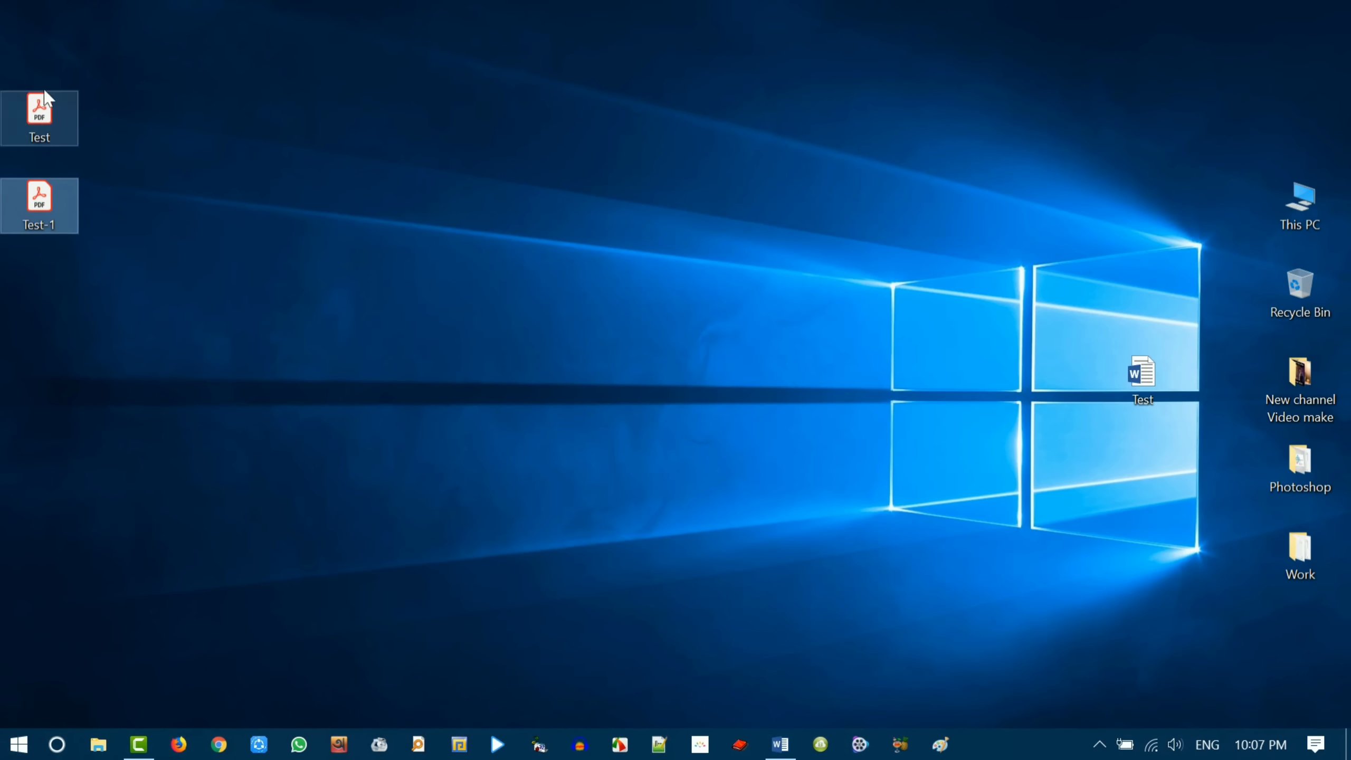
pyautogui.moveTo(135, 66); pyautogui.dragTo(48, 312)
pyautogui.click(36, 203)
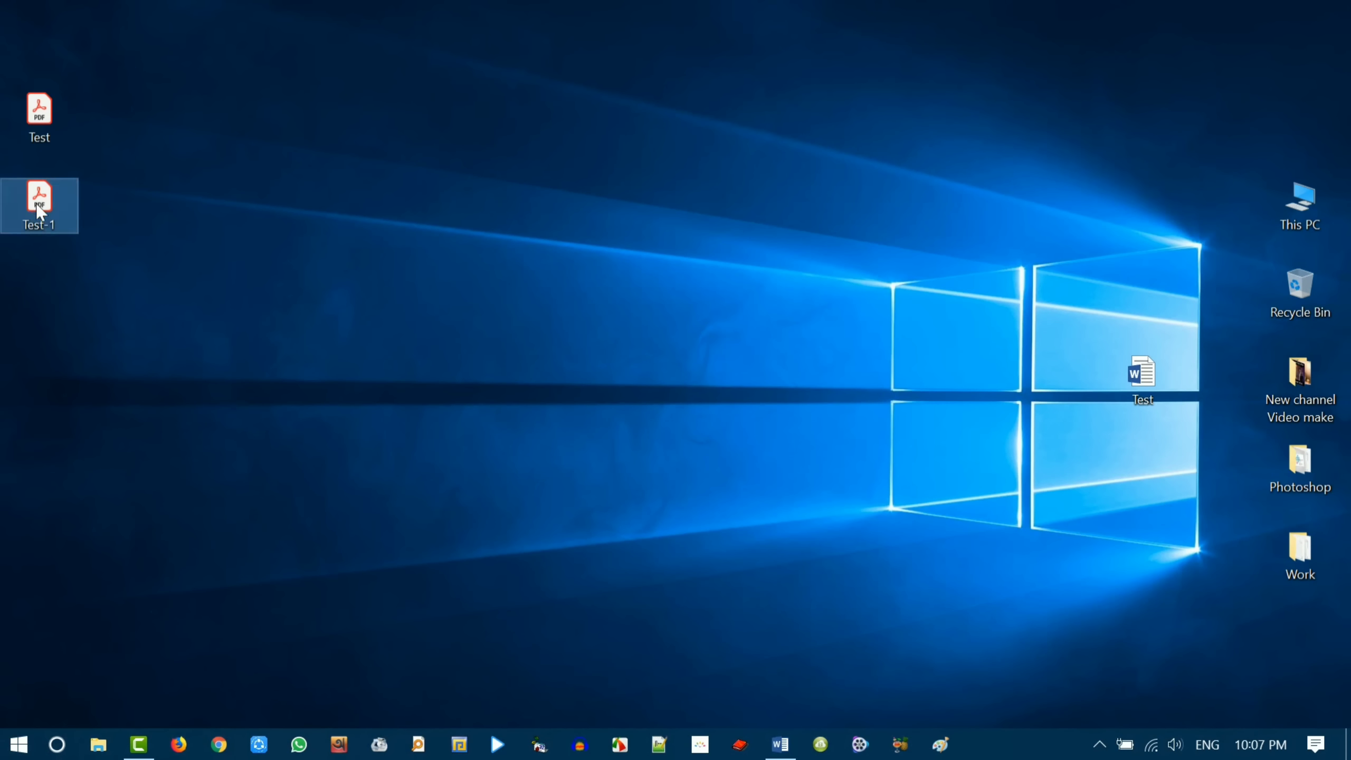
pyautogui.rightClick(37, 203)
pyautogui.click(88, 145)
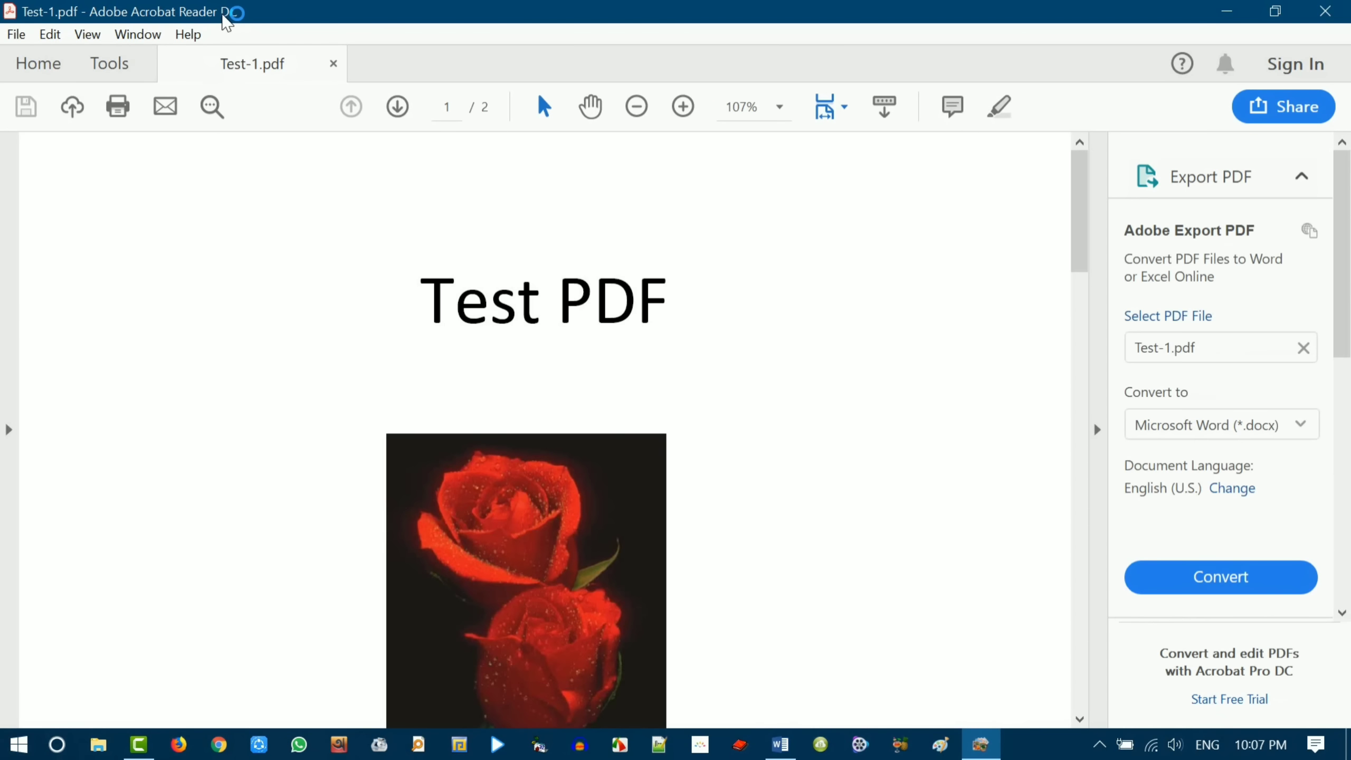
pyautogui.scroll(-3, 564, 372)
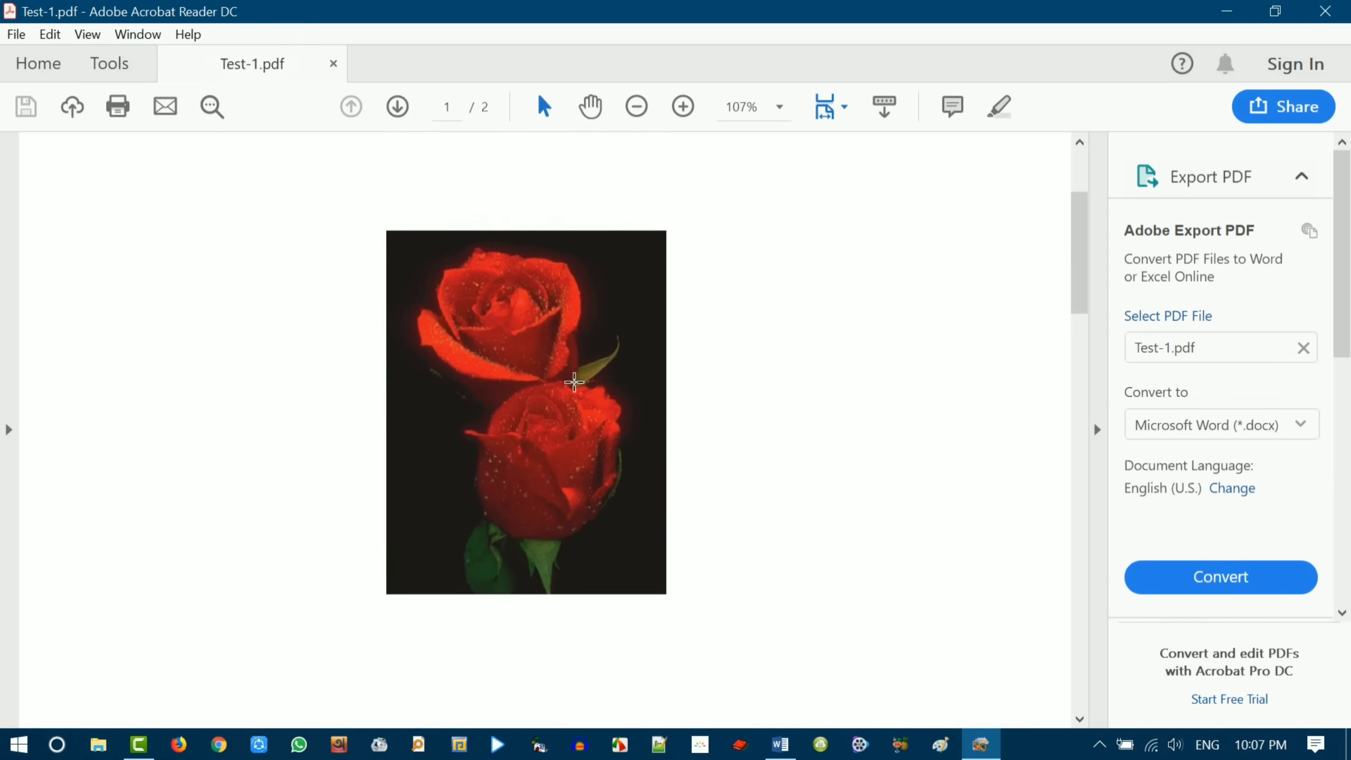
pyautogui.scroll(3, 553, 380)
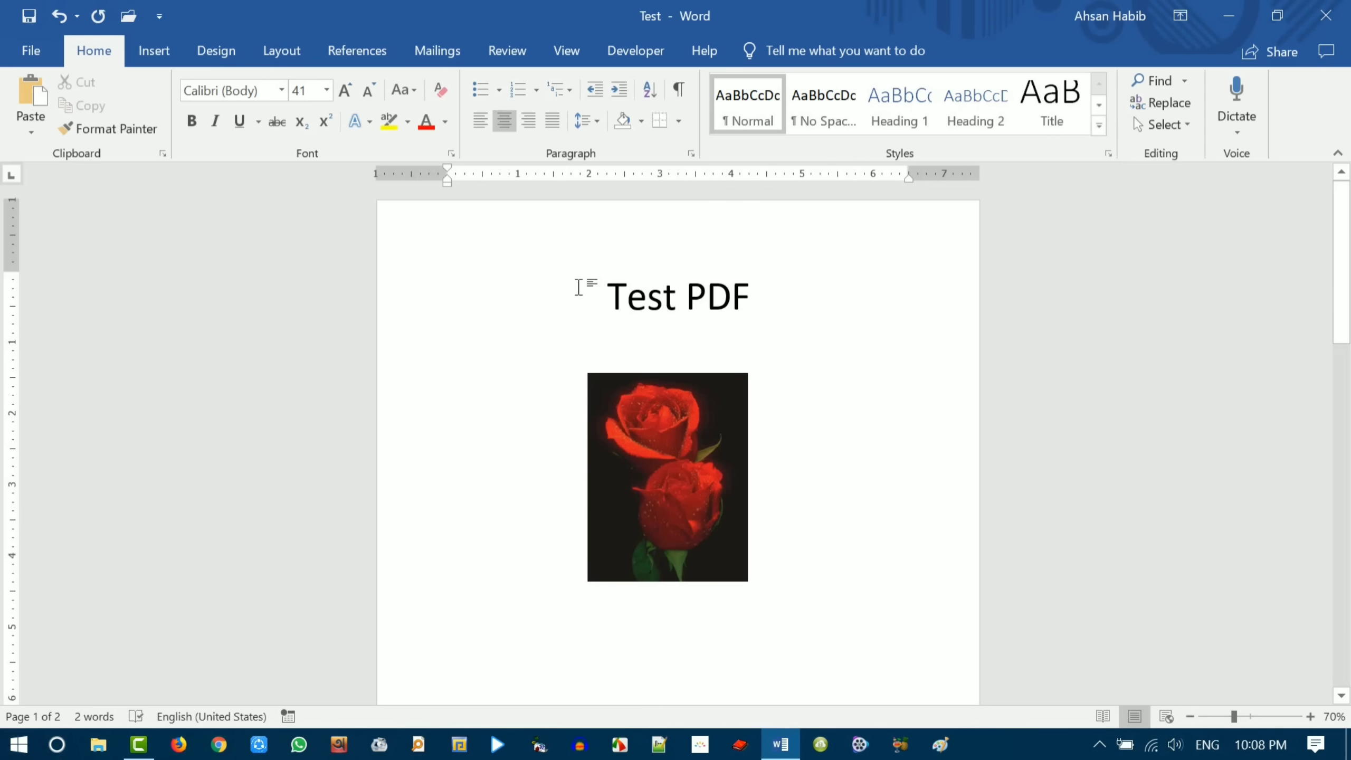
# - Return to the Word document, open Word Options and review the General, Display and Proofing settings
pyautogui.click(771, 307)
pyautogui.click(53, 60)
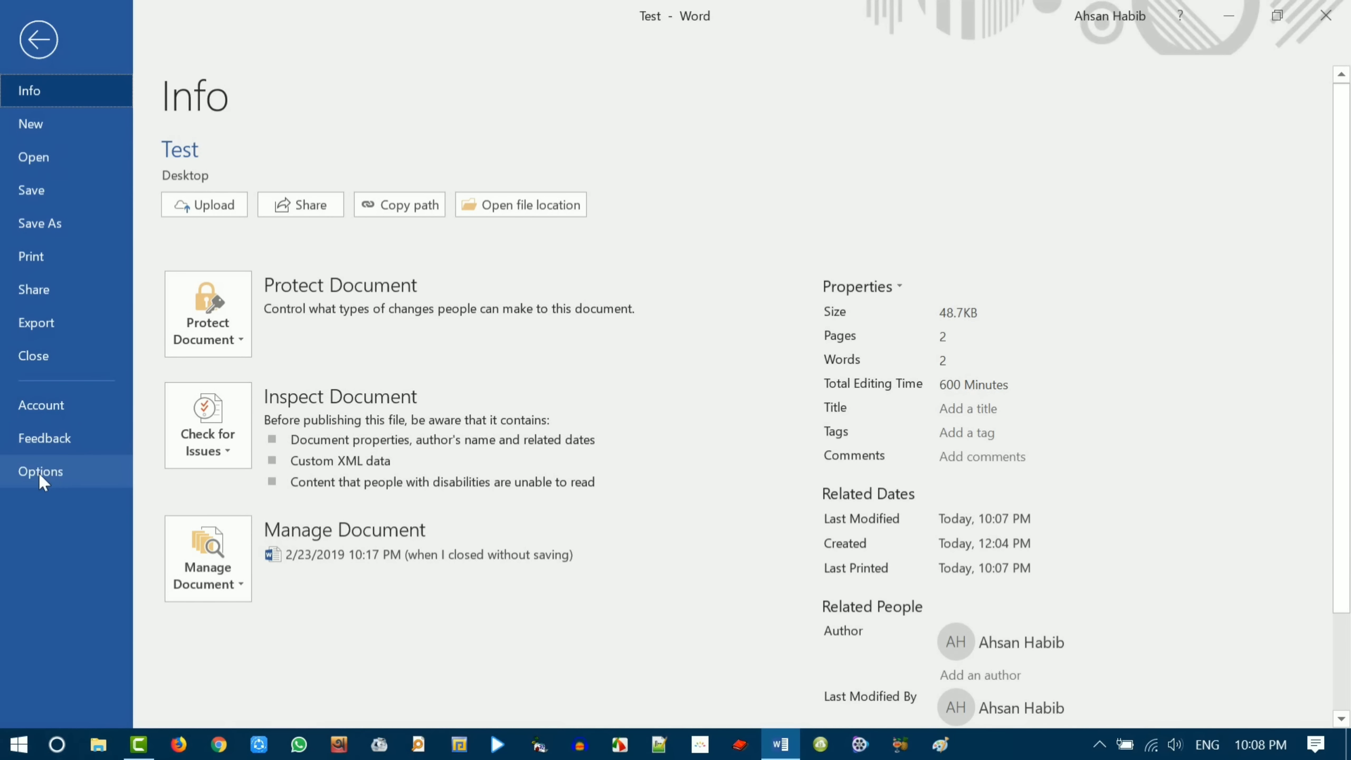
pyautogui.click(46, 472)
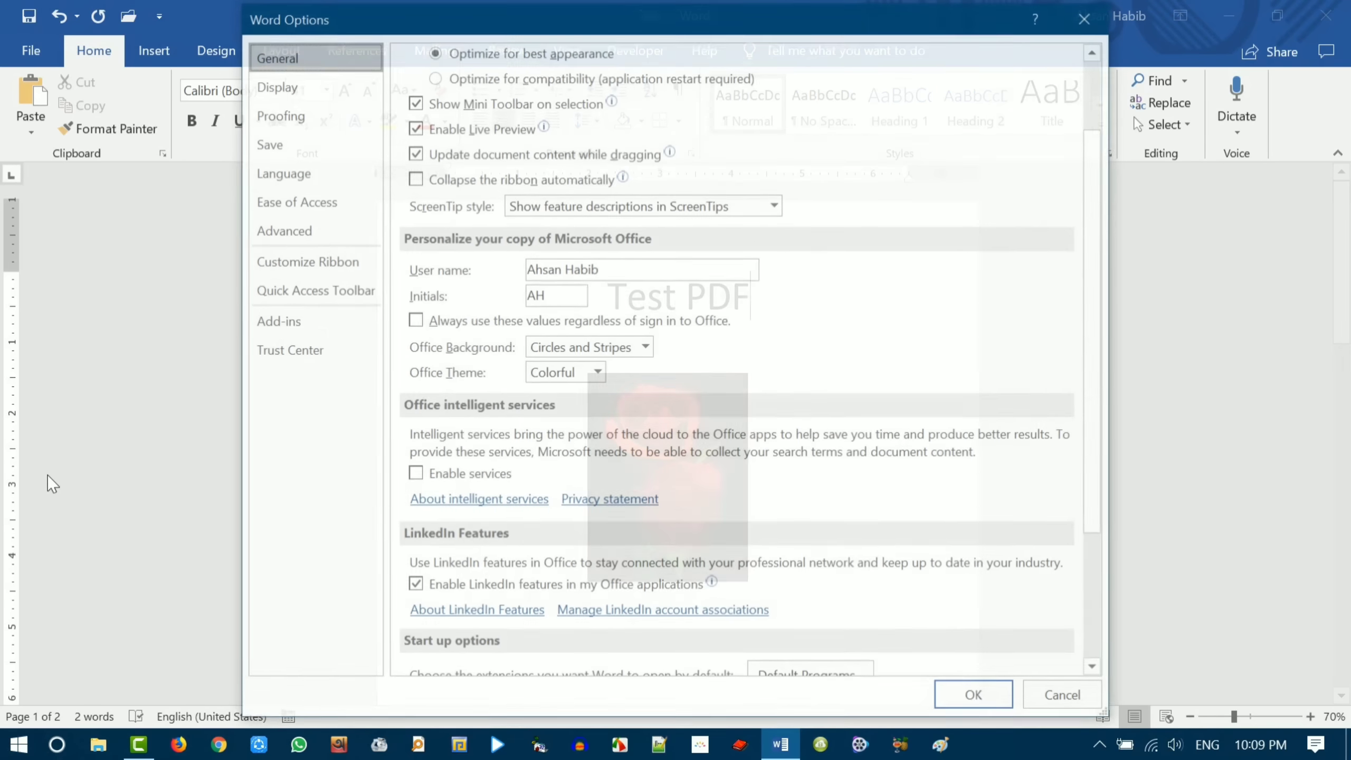
pyautogui.moveTo(713, 24); pyautogui.dragTo(678, 23)
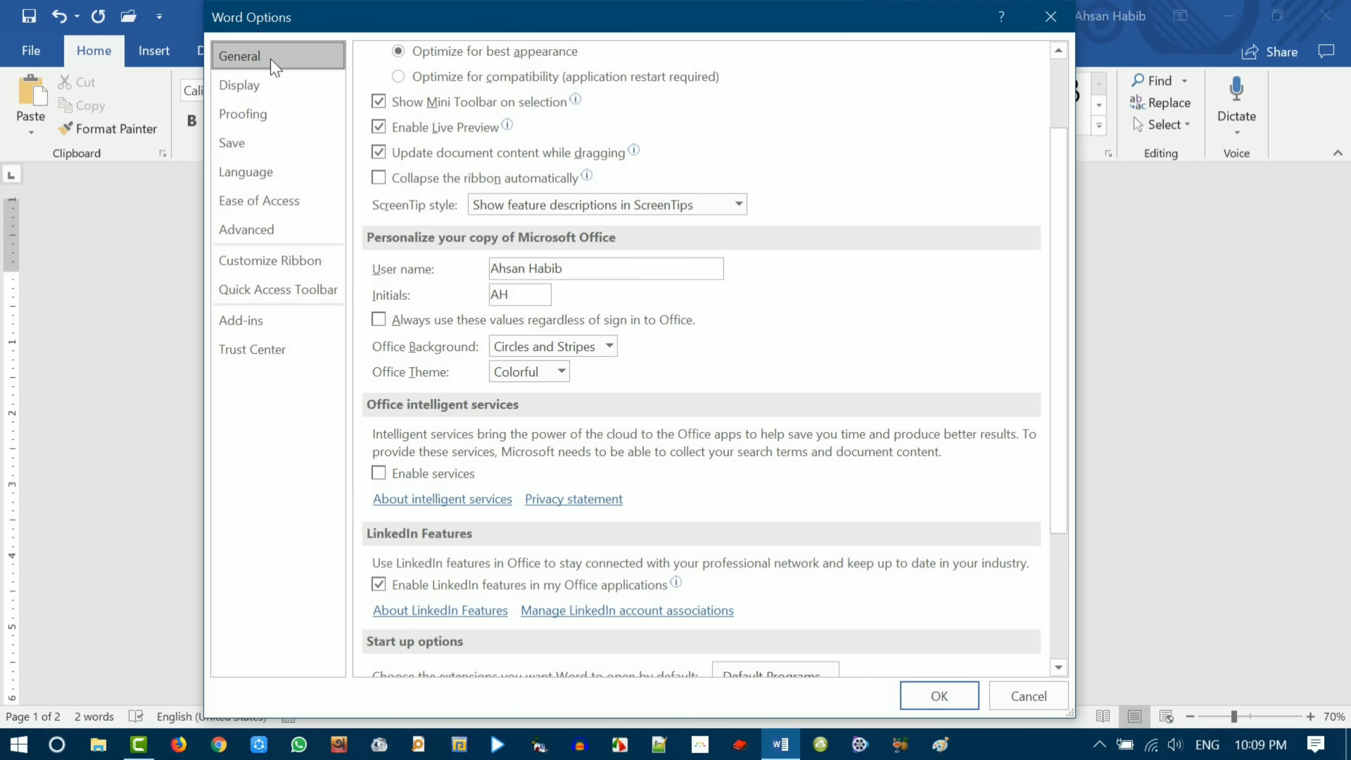
pyautogui.scroll(2, 510, 184)
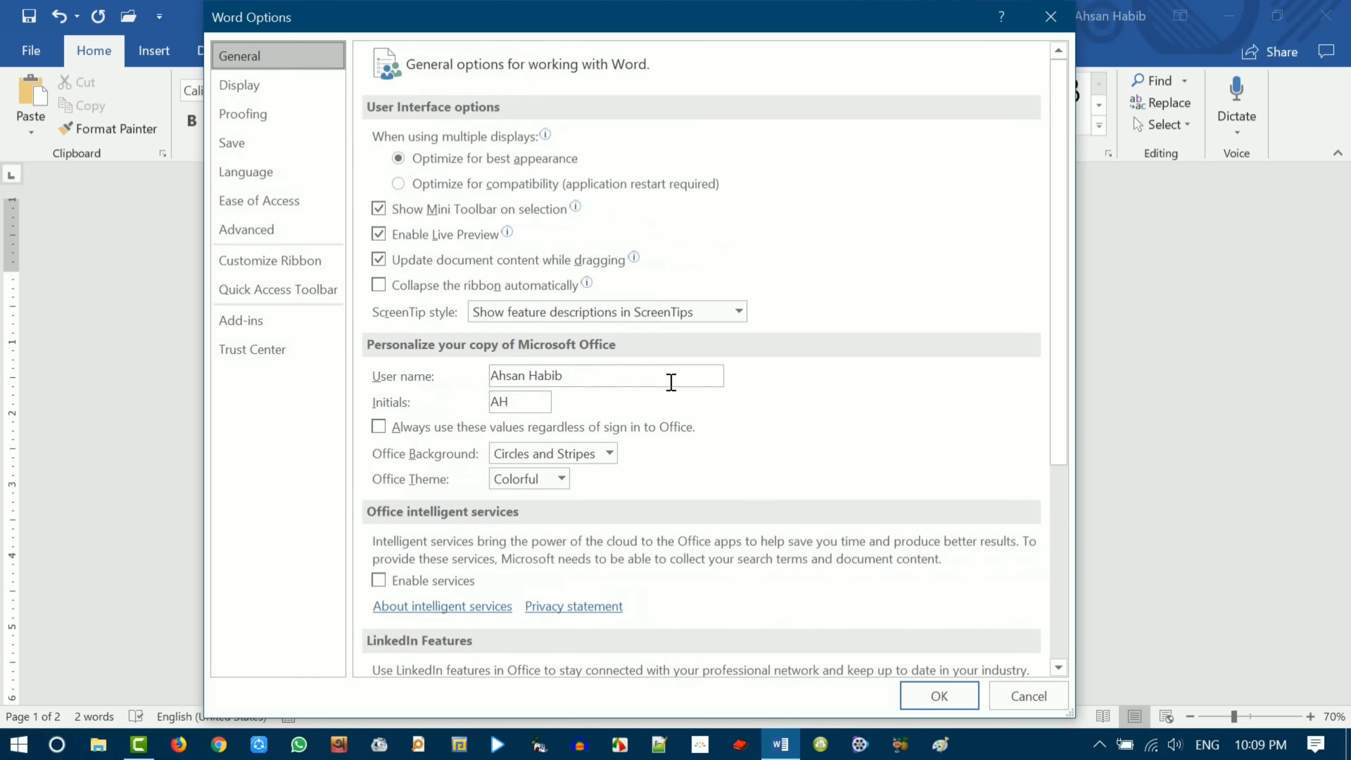
pyautogui.scroll(-3, 787, 421)
pyautogui.scroll(-3, 787, 421)
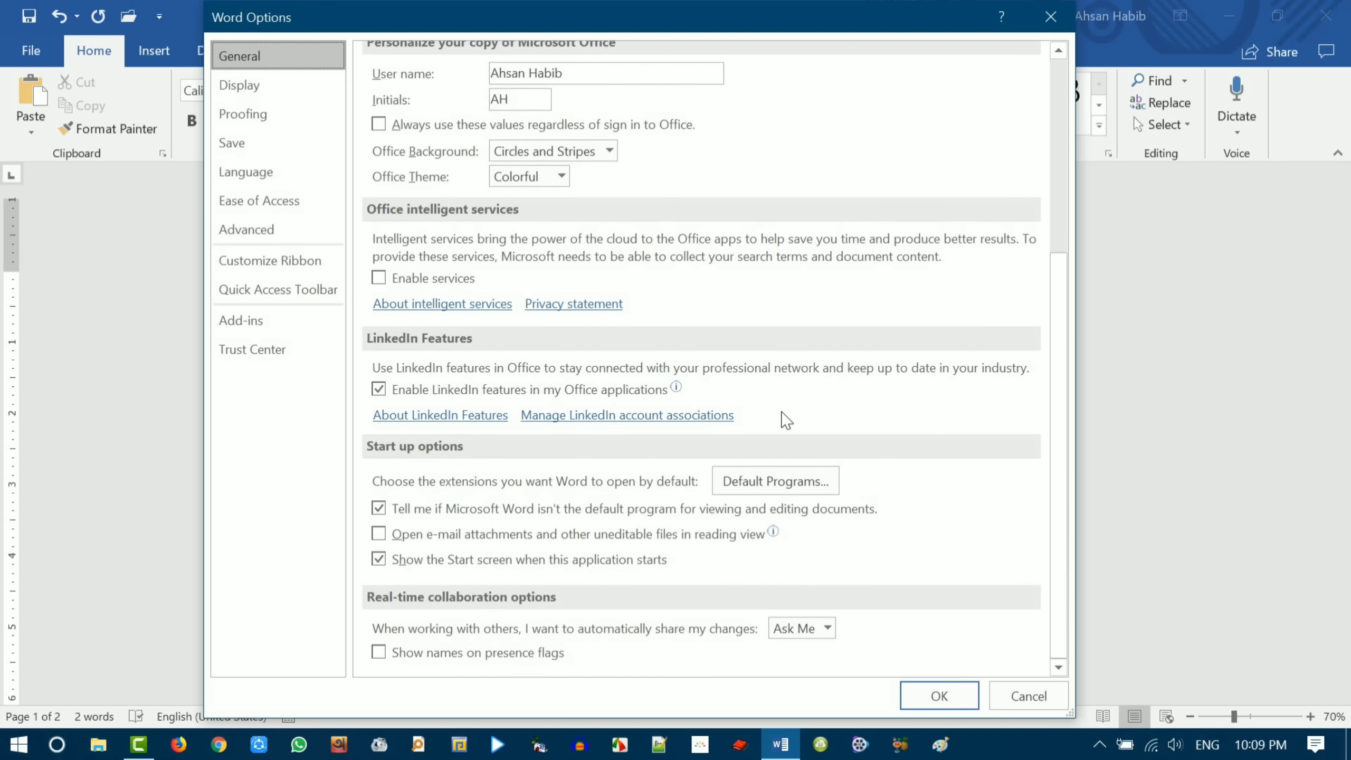
pyautogui.scroll(4, 787, 421)
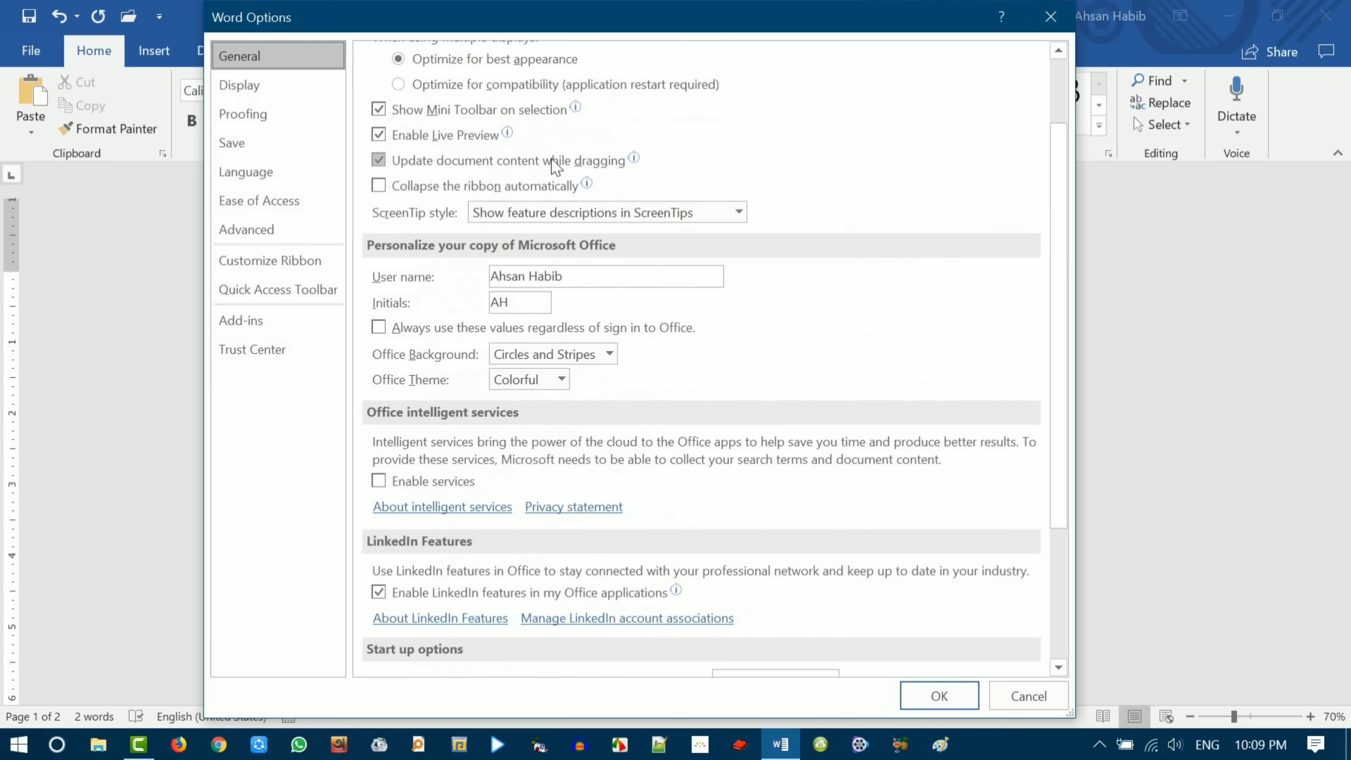
pyautogui.click(268, 91)
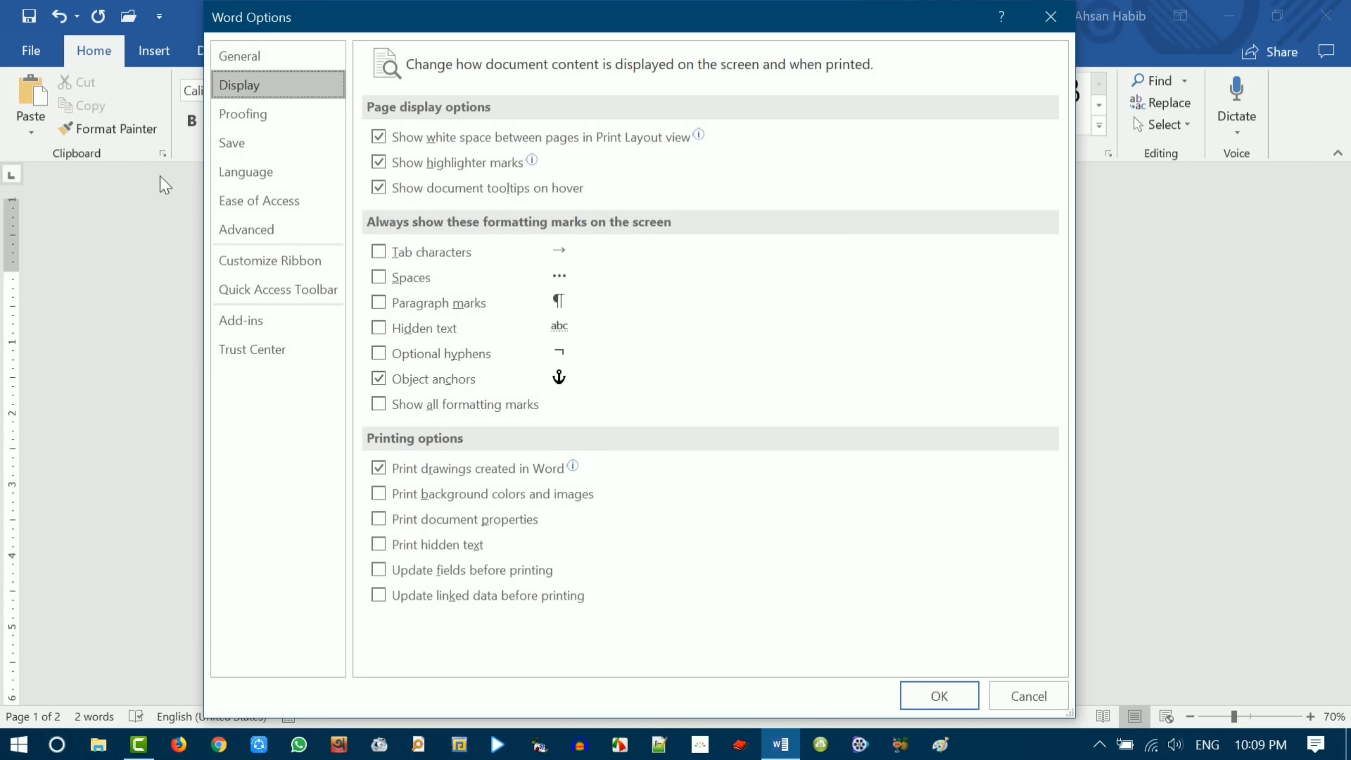
pyautogui.click(261, 115)
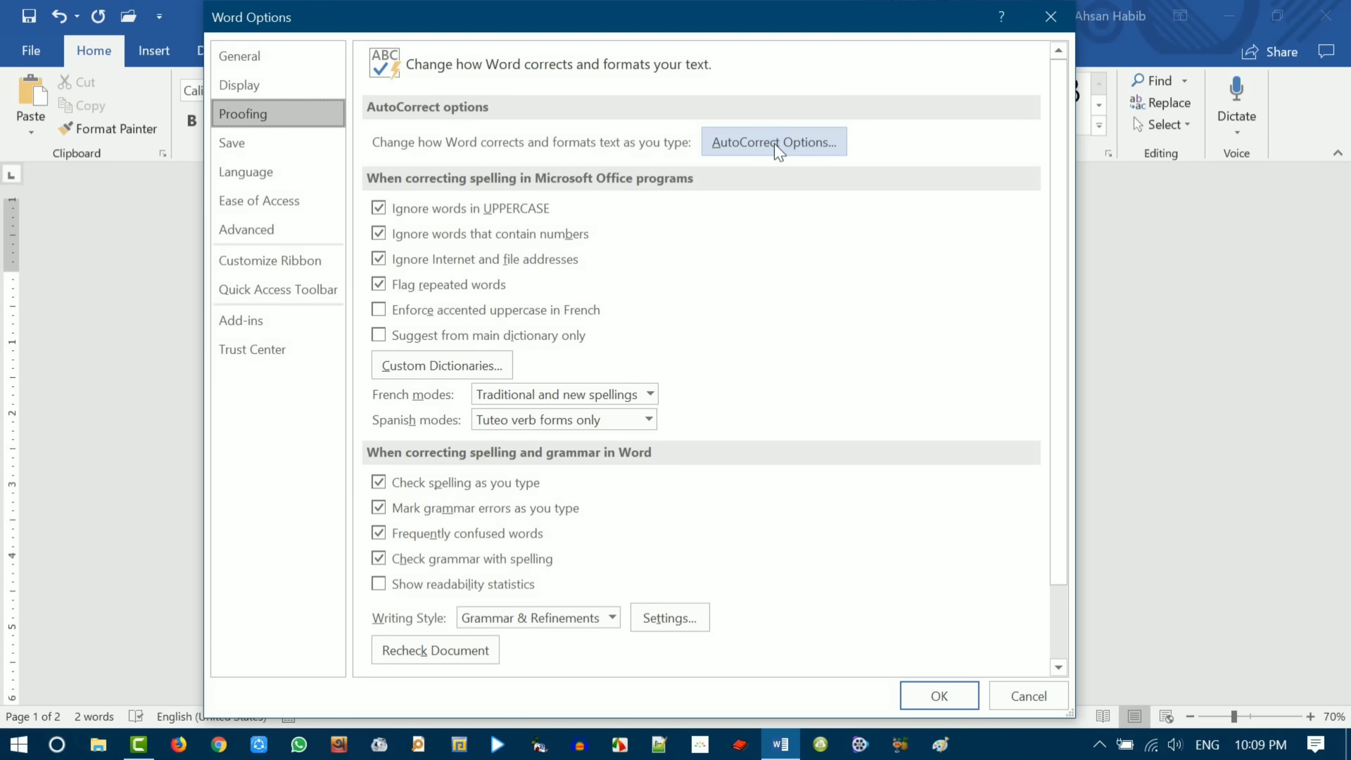
# - In the Save options, set the AutoRecover saving interval to 1 minute
pyautogui.click(237, 143)
pyautogui.moveTo(667, 27); pyautogui.dragTo(630, 17)
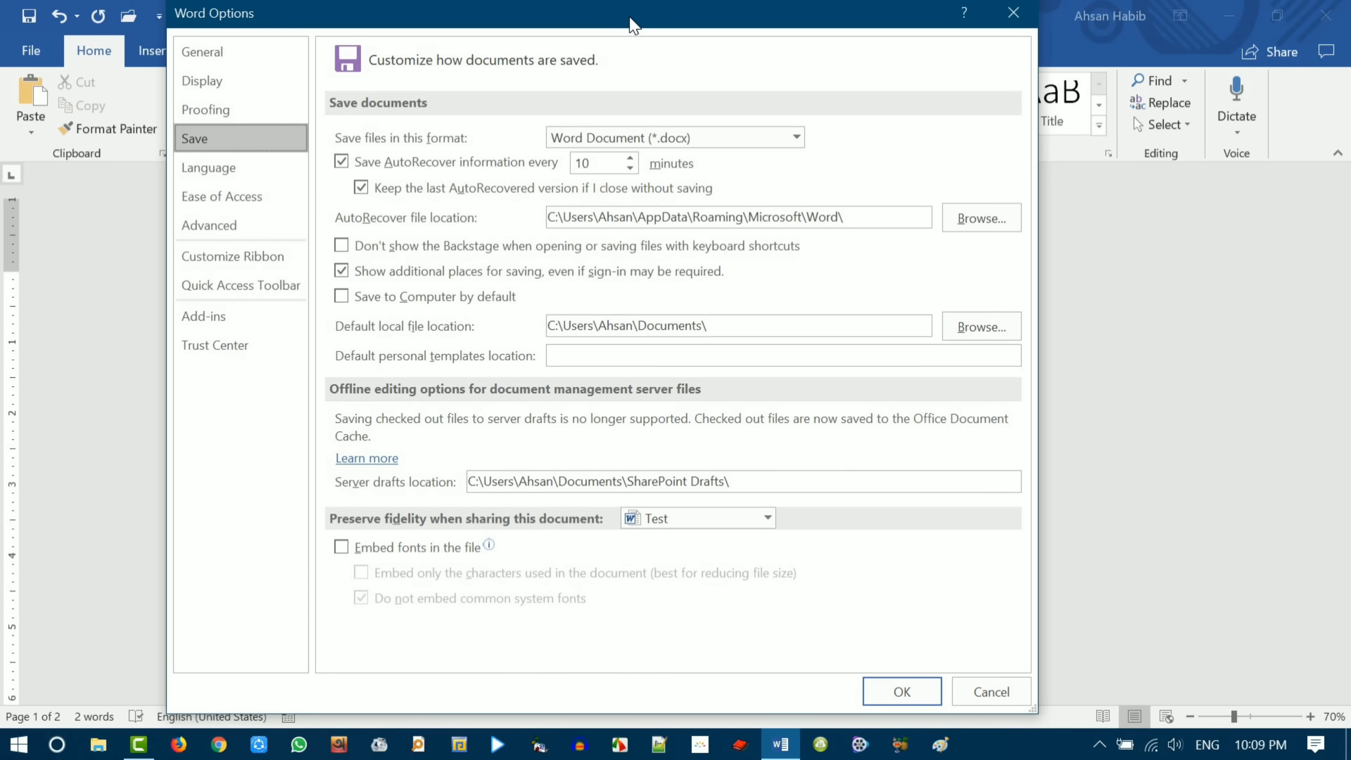
pyautogui.moveTo(630, 21); pyautogui.dragTo(631, 24)
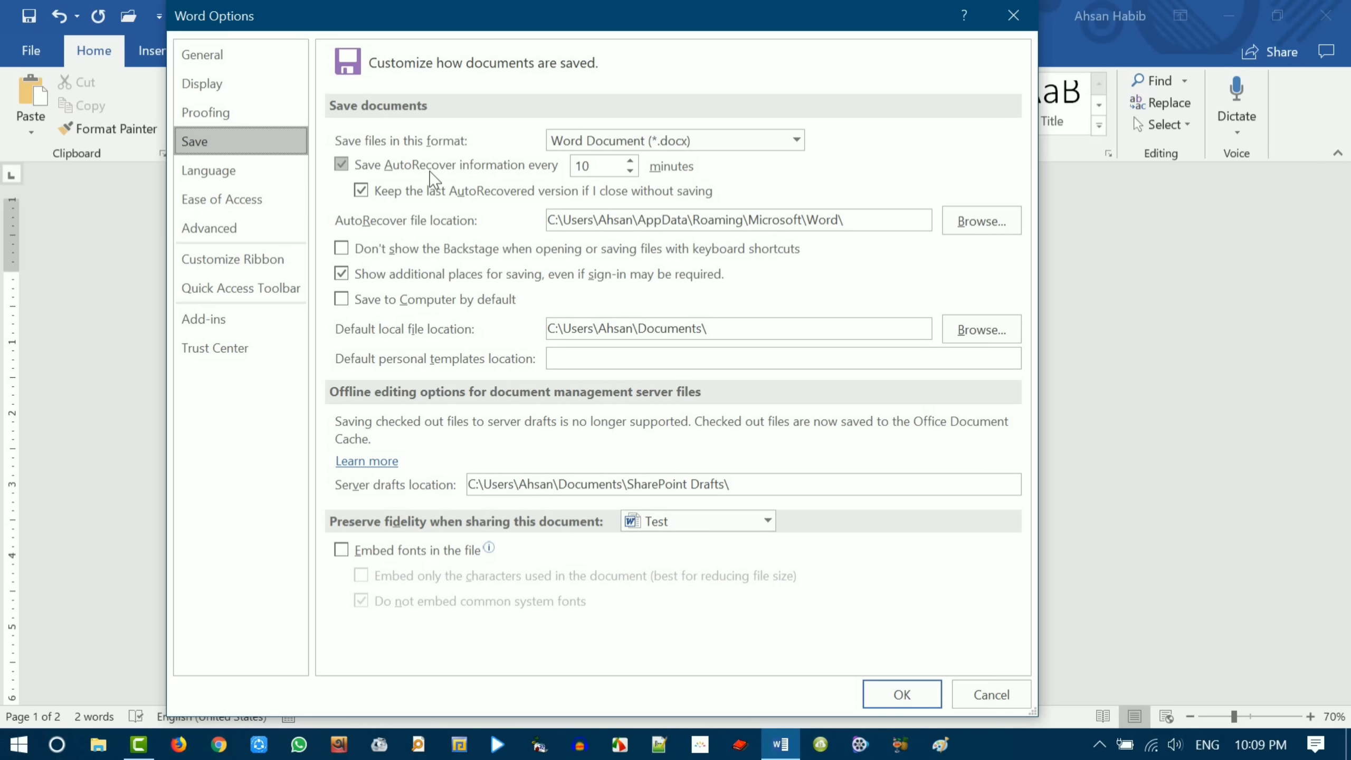
pyautogui.click(597, 168)
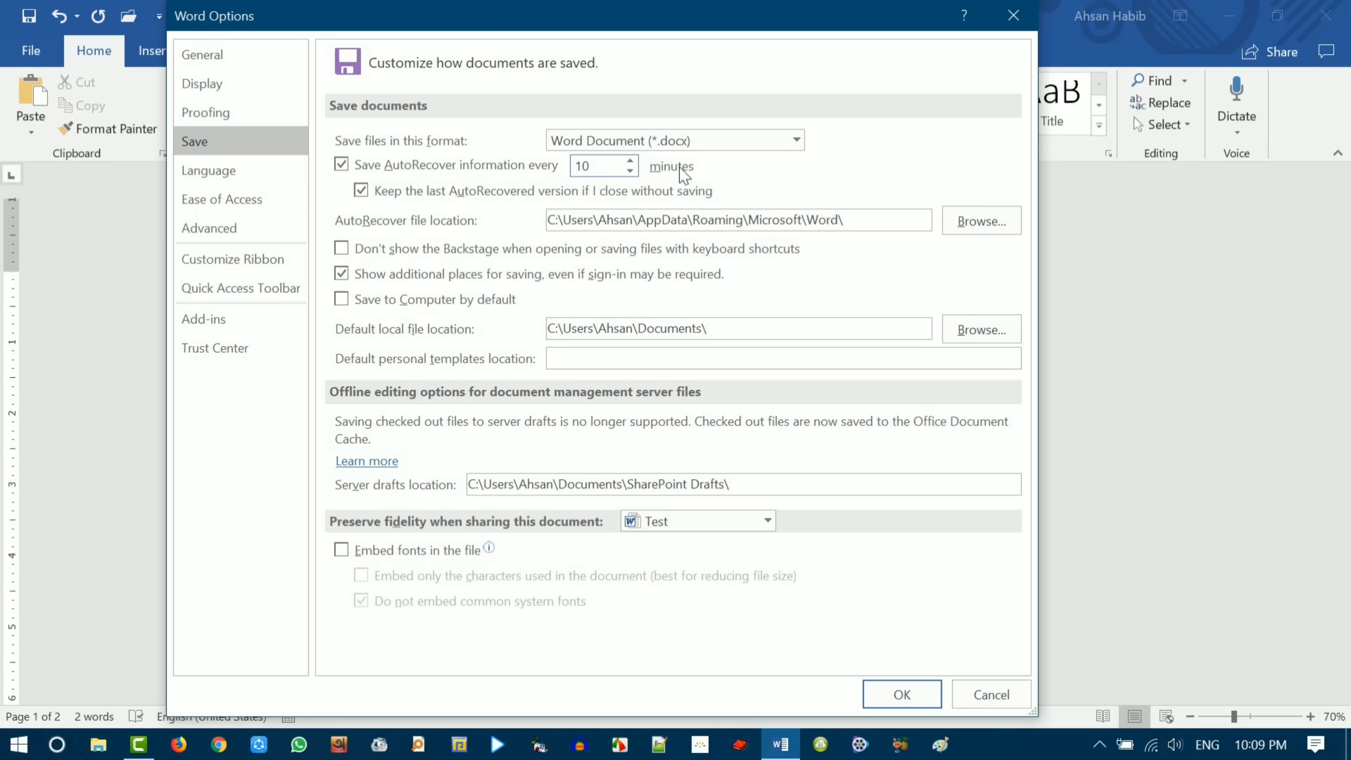
pyautogui.moveTo(610, 166); pyautogui.dragTo(575, 167)
pyautogui.write('1')
# - Review the Language, Ease of Access and Advanced settings in Word Options
pyautogui.click(220, 172)
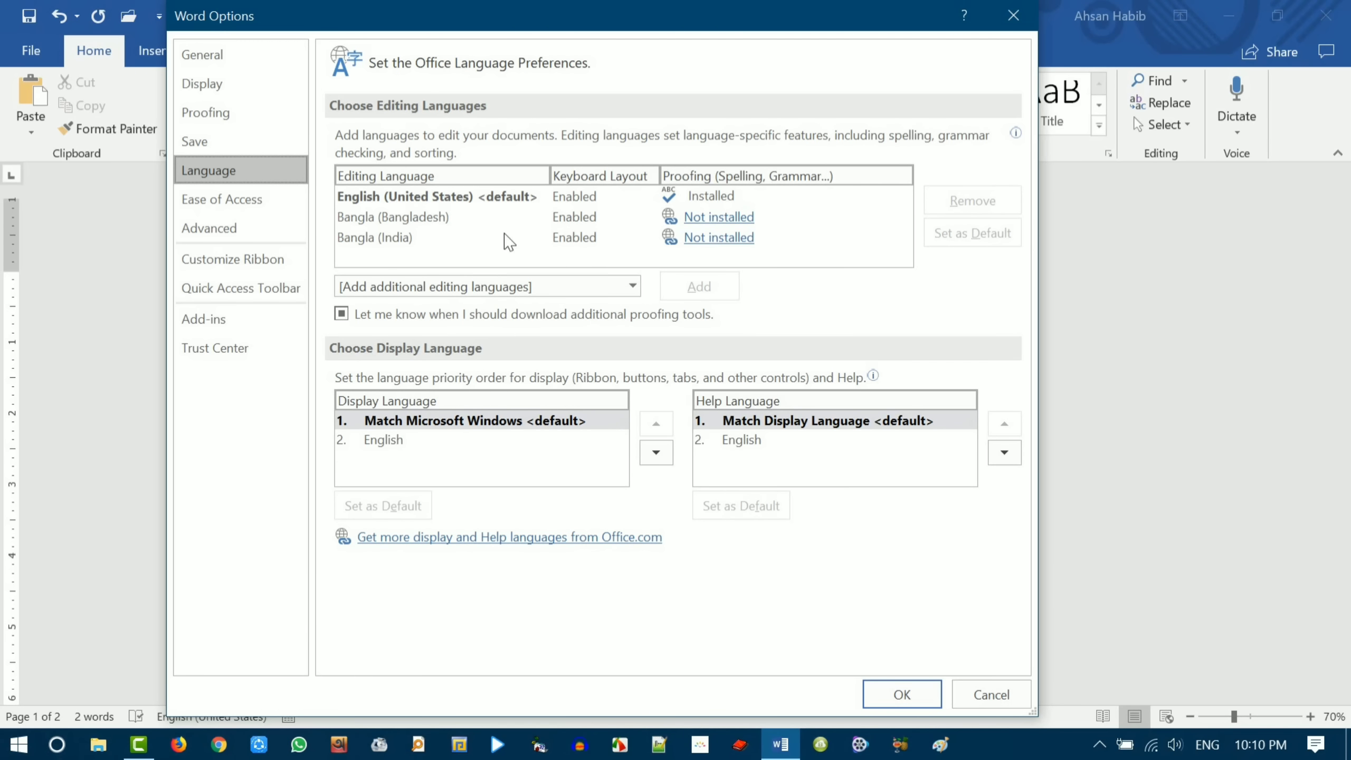
pyautogui.click(247, 207)
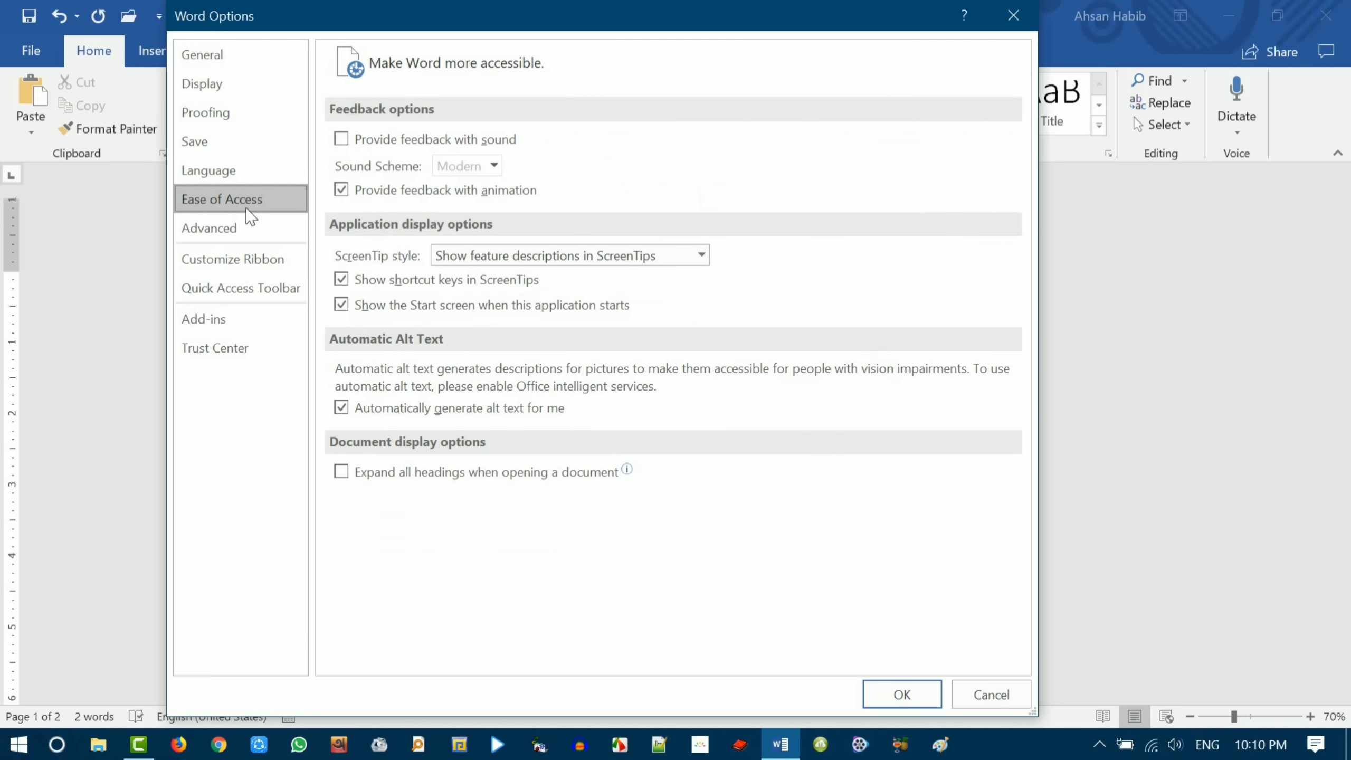
pyautogui.click(213, 229)
pyautogui.scroll(-4, 500, 255)
pyautogui.scroll(-15, 702, 314)
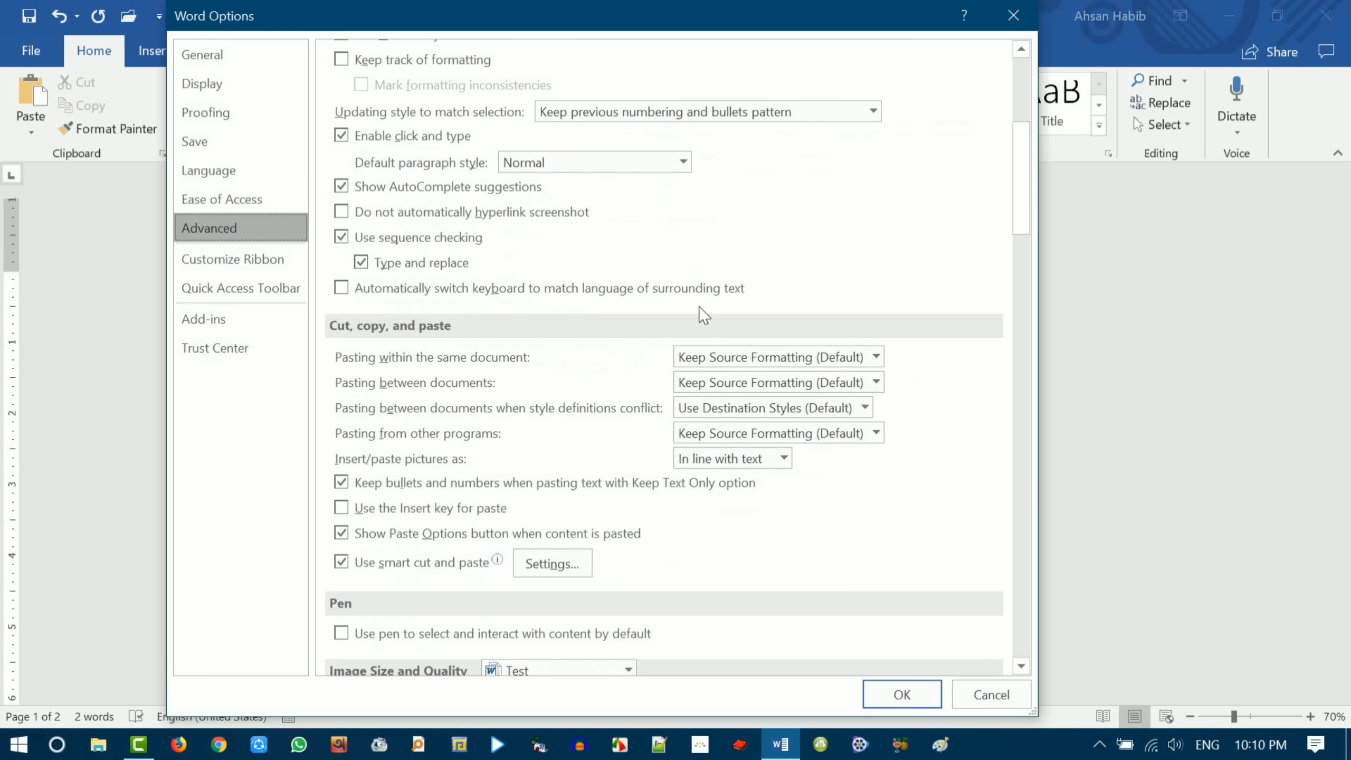
pyautogui.scroll(-10, 705, 319)
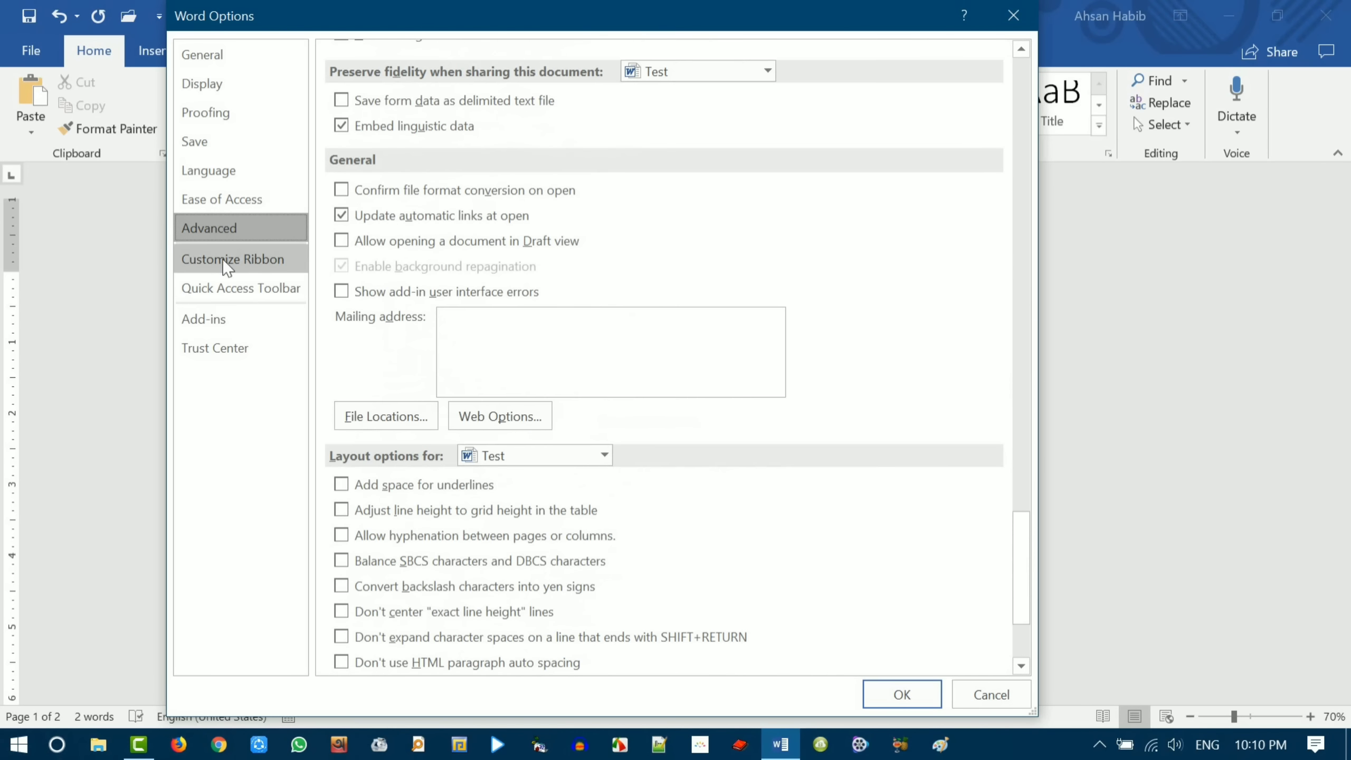
# - Enable the Draw tab among the main tabs in the Customize Ribbon options
pyautogui.click(226, 265)
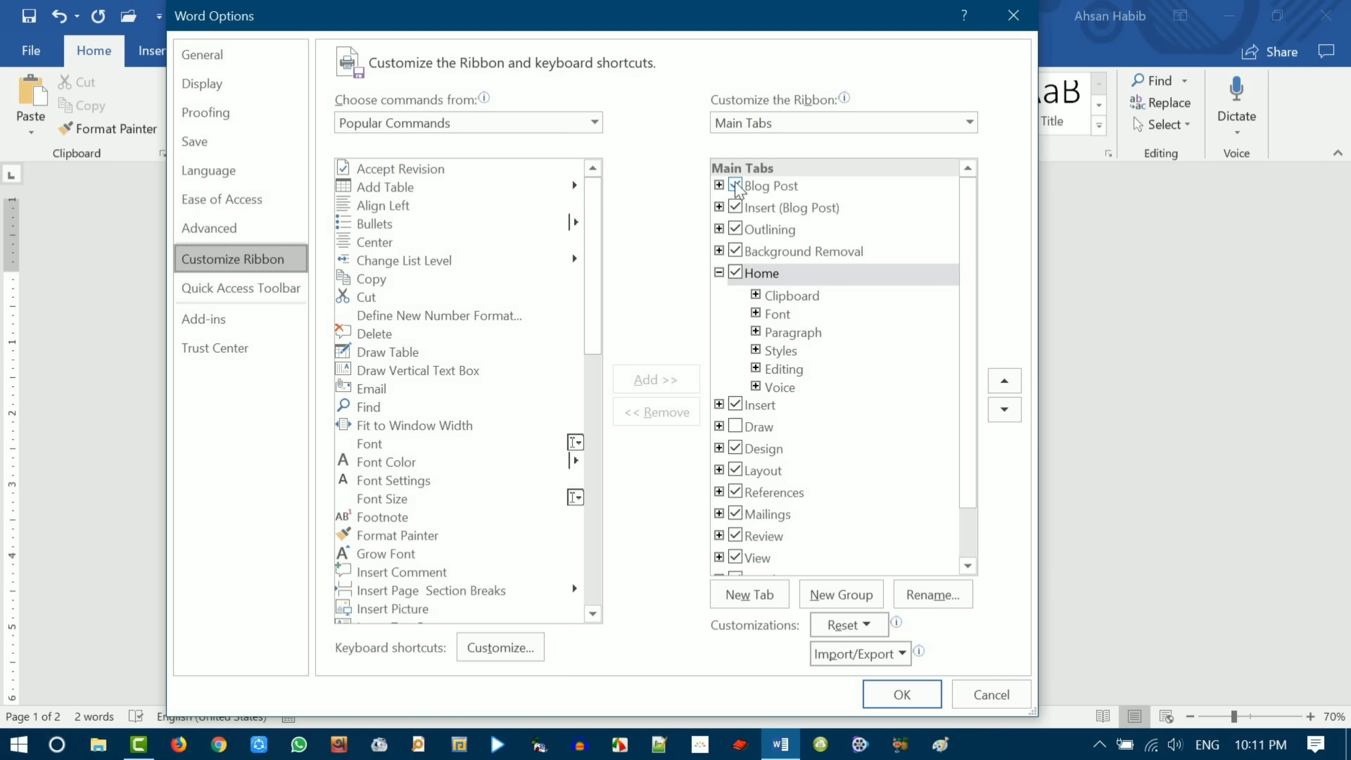
pyautogui.scroll(-1, 791, 336)
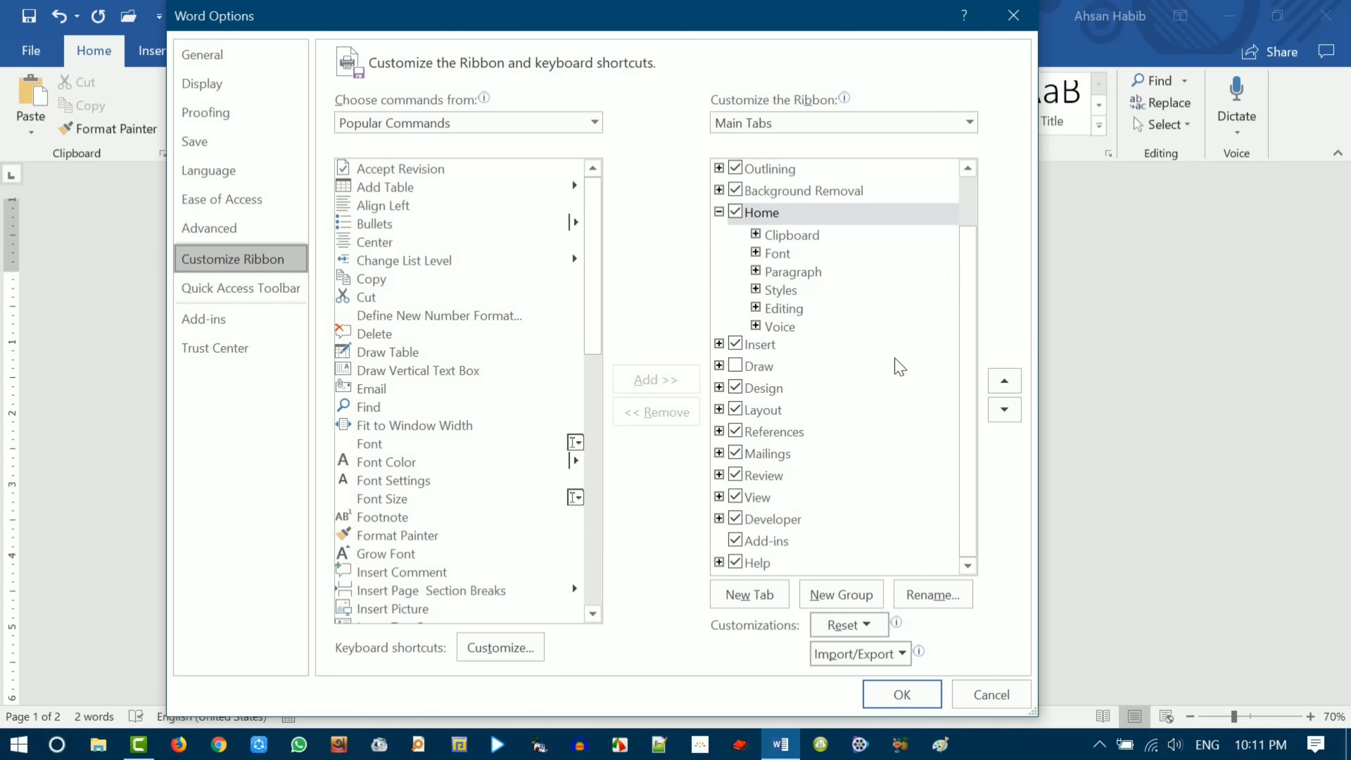
pyautogui.scroll(1, 893, 361)
pyautogui.scroll(-1, 896, 366)
pyautogui.click(740, 372)
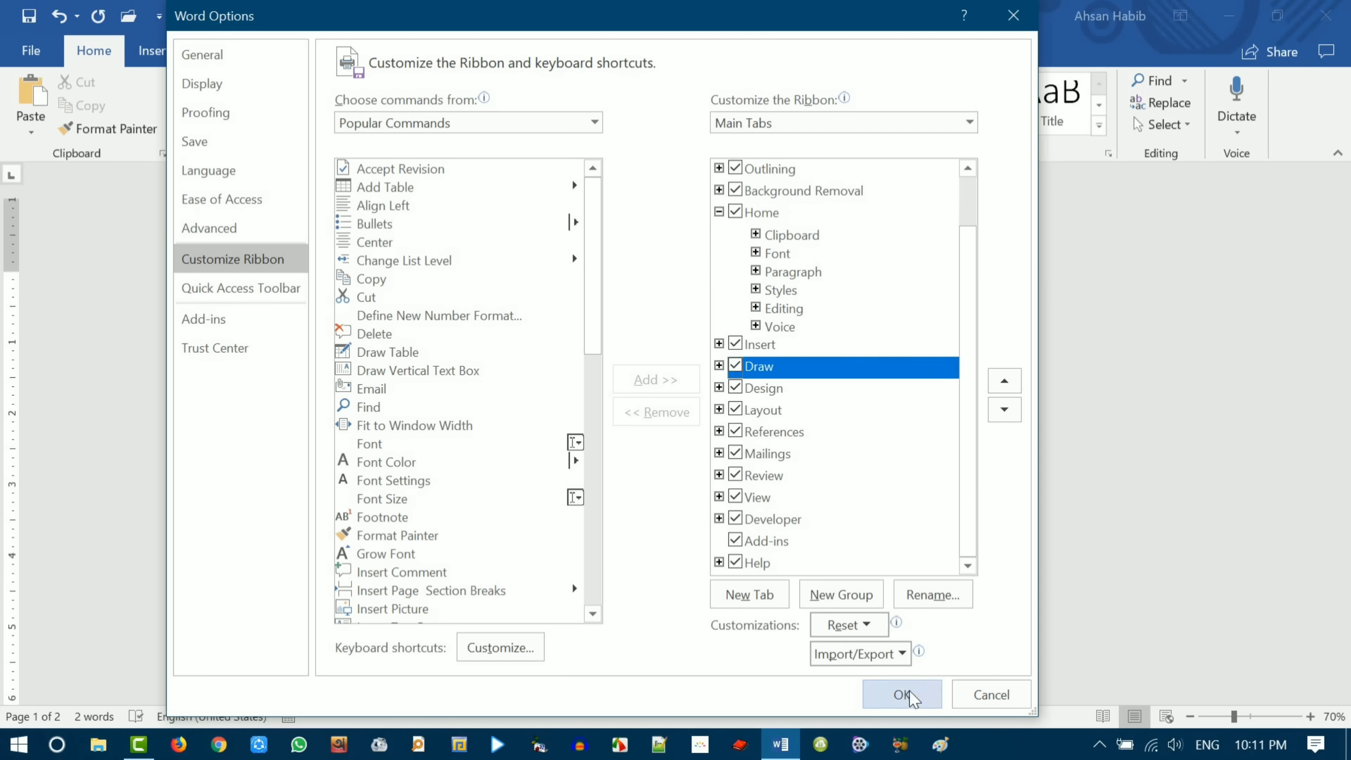
pyautogui.moveTo(788, 16); pyautogui.dragTo(826, 102)
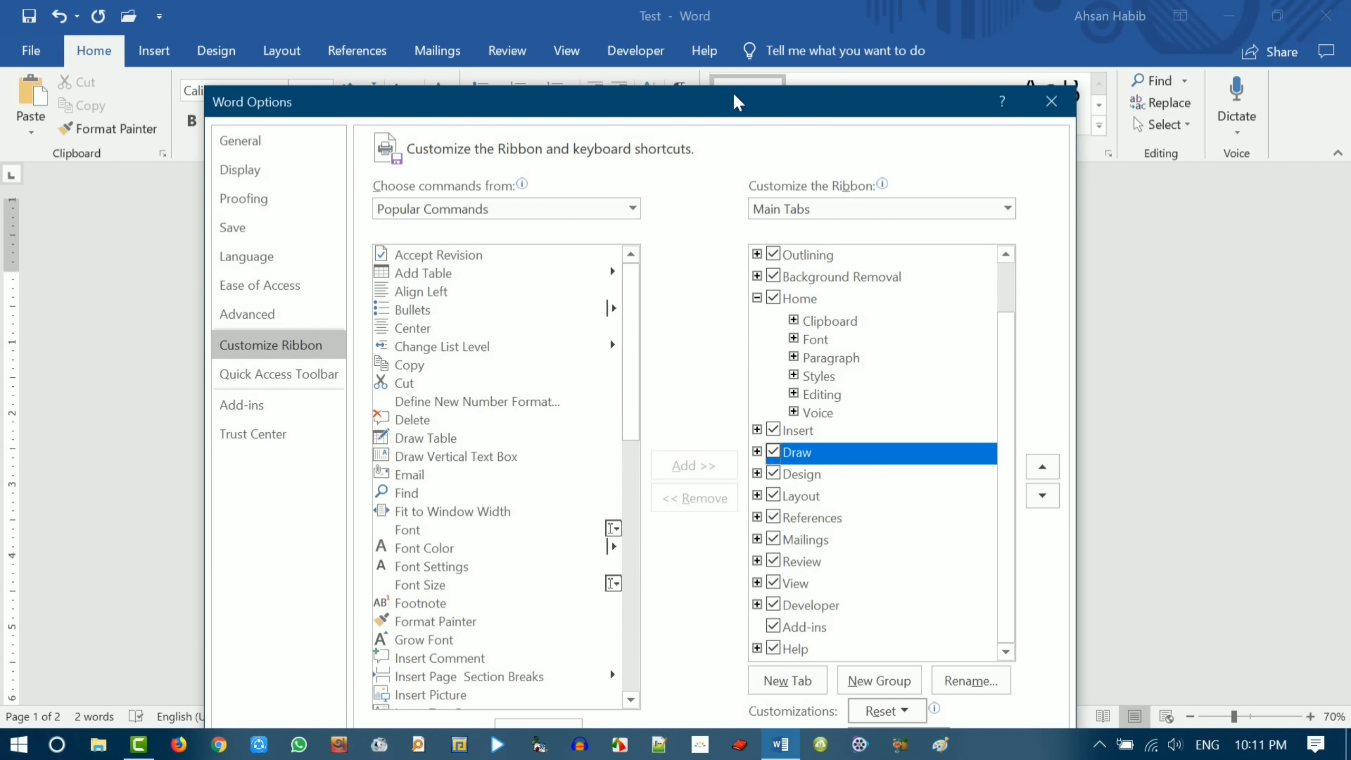
pyautogui.moveTo(738, 103); pyautogui.dragTo(723, 22)
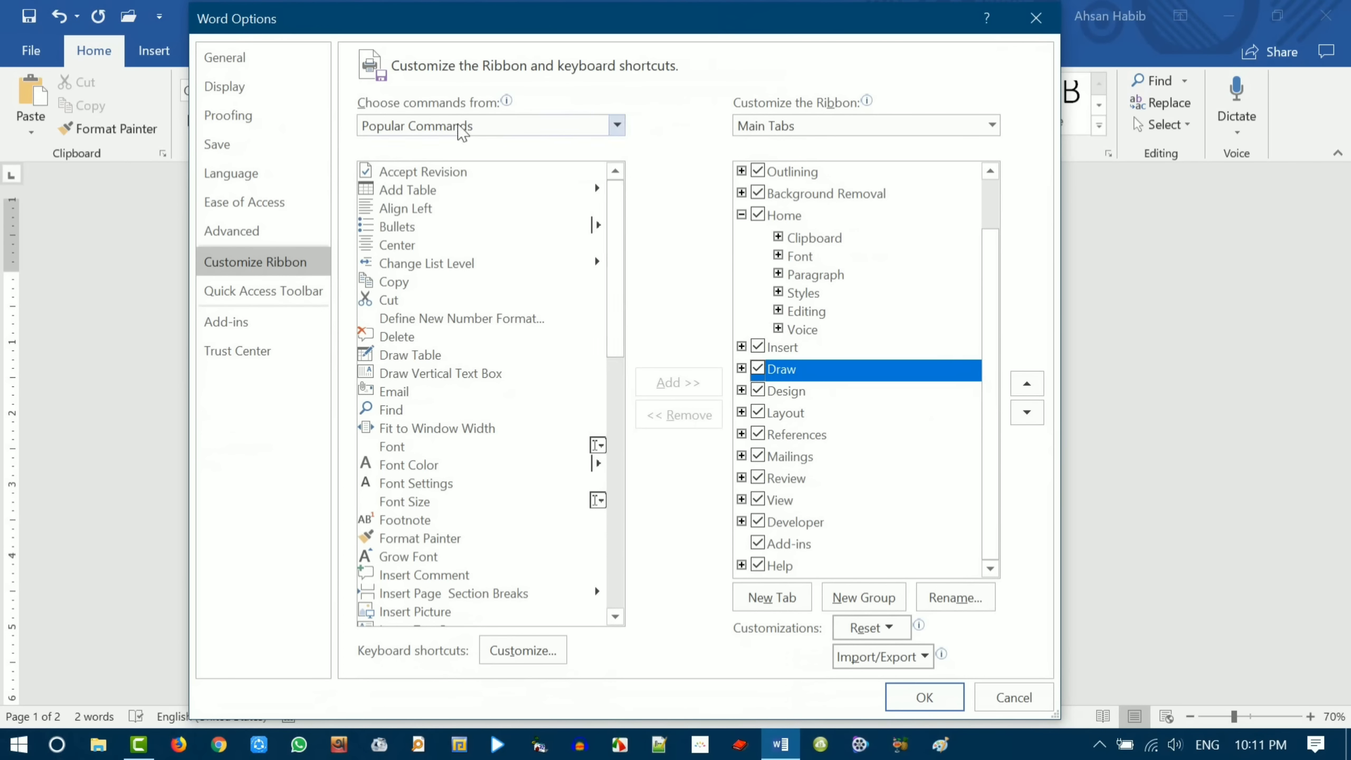
# - Look through the command source choices and the ribbon tab groups available for customizing the ribbon
pyautogui.moveTo(622, 240)
pyautogui.mouseDown()
pyautogui.moveTo(619, 525)
pyautogui.moveTo(618, 216)
pyautogui.mouseUp()
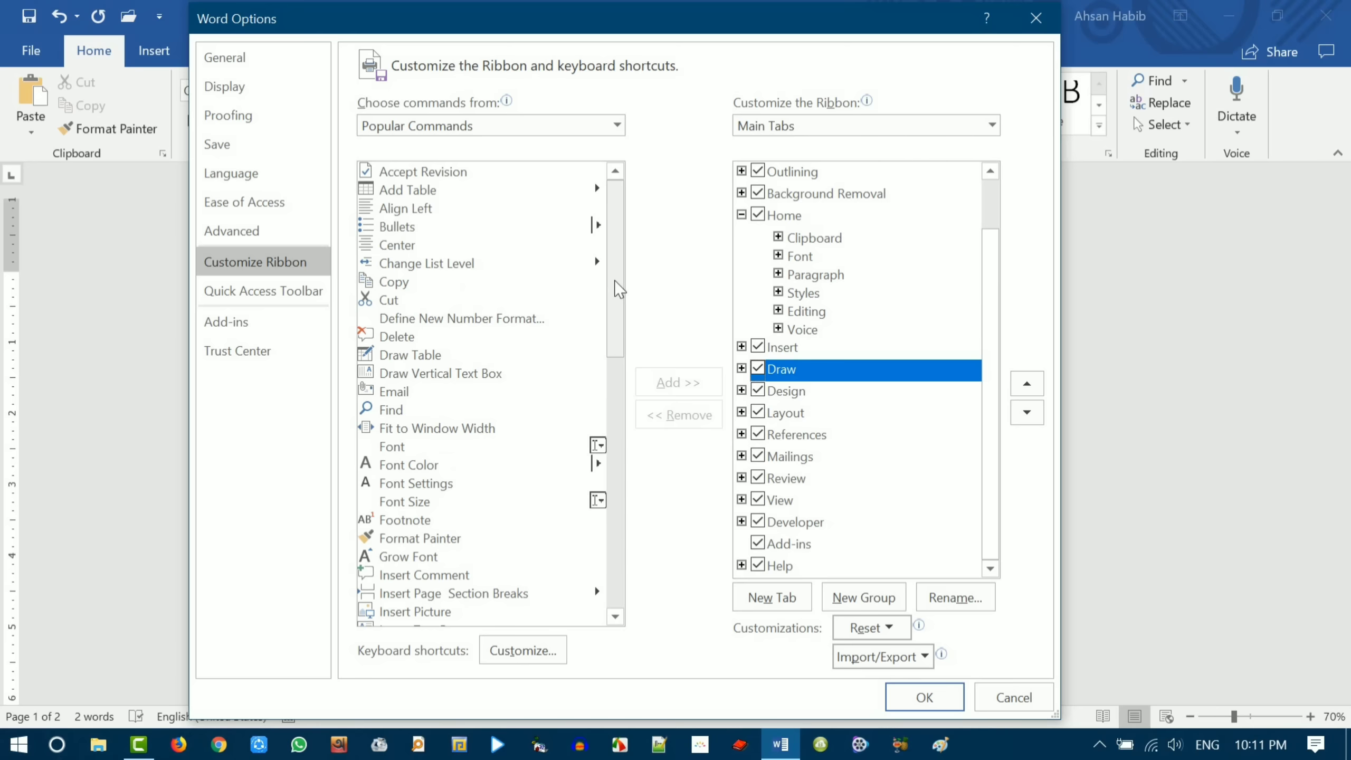
pyautogui.moveTo(617, 288)
pyautogui.mouseDown()
pyautogui.moveTo(621, 567)
pyautogui.moveTo(634, 277)
pyautogui.mouseUp()
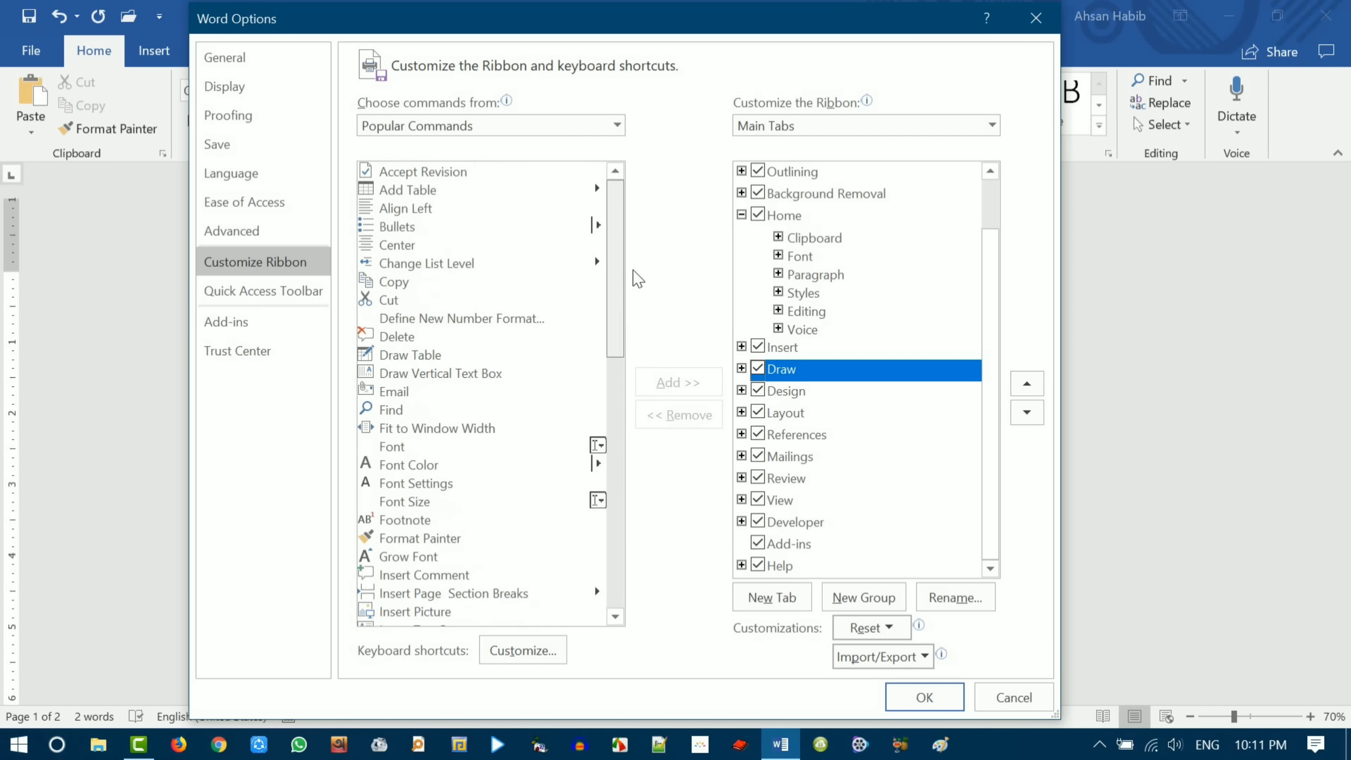
pyautogui.click(617, 126)
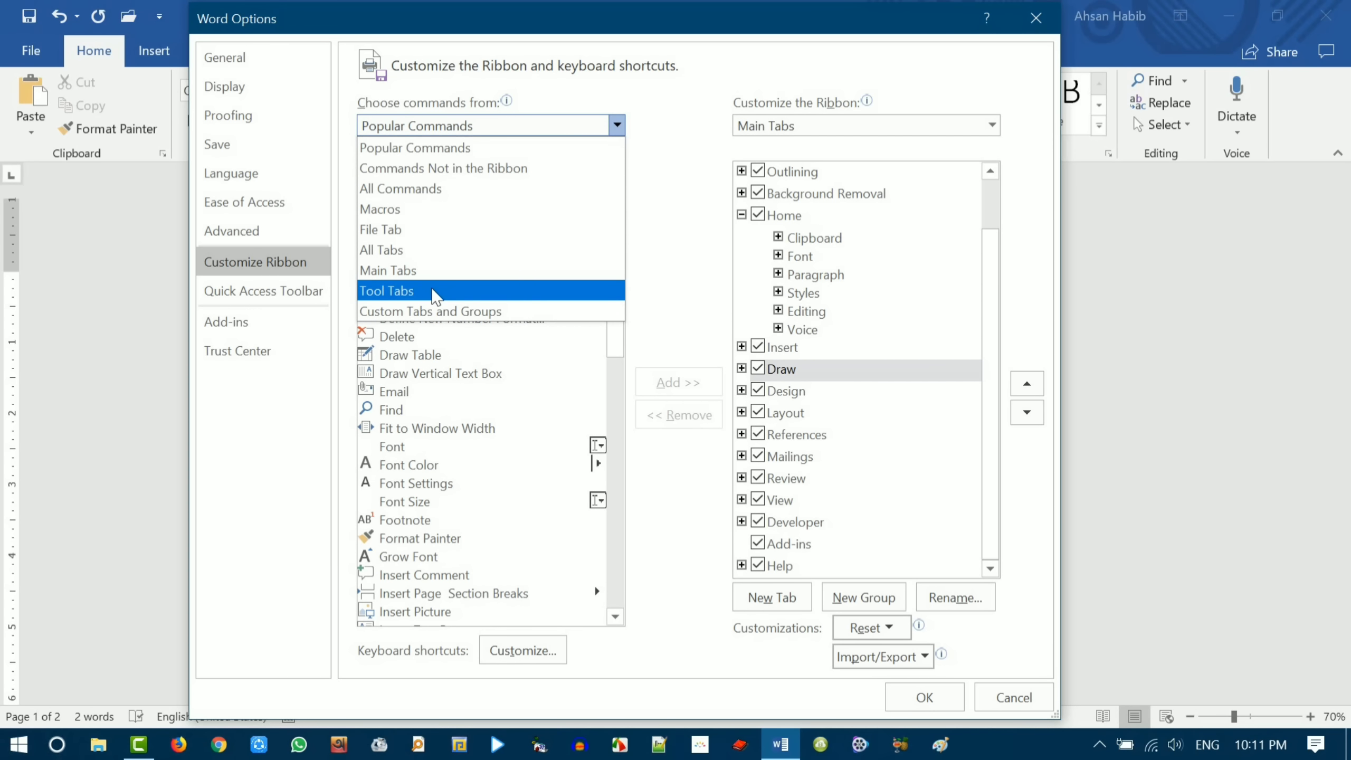
pyautogui.click(972, 136)
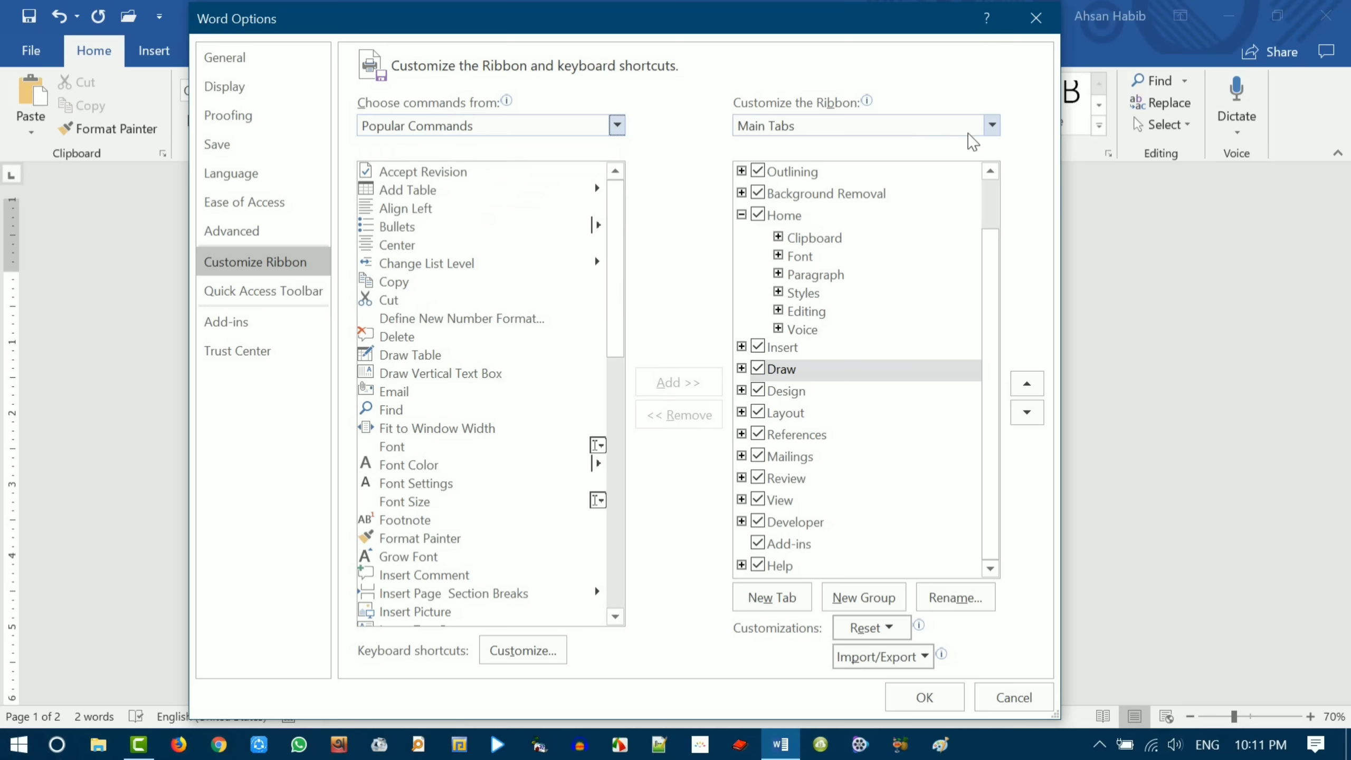
pyautogui.click(994, 128)
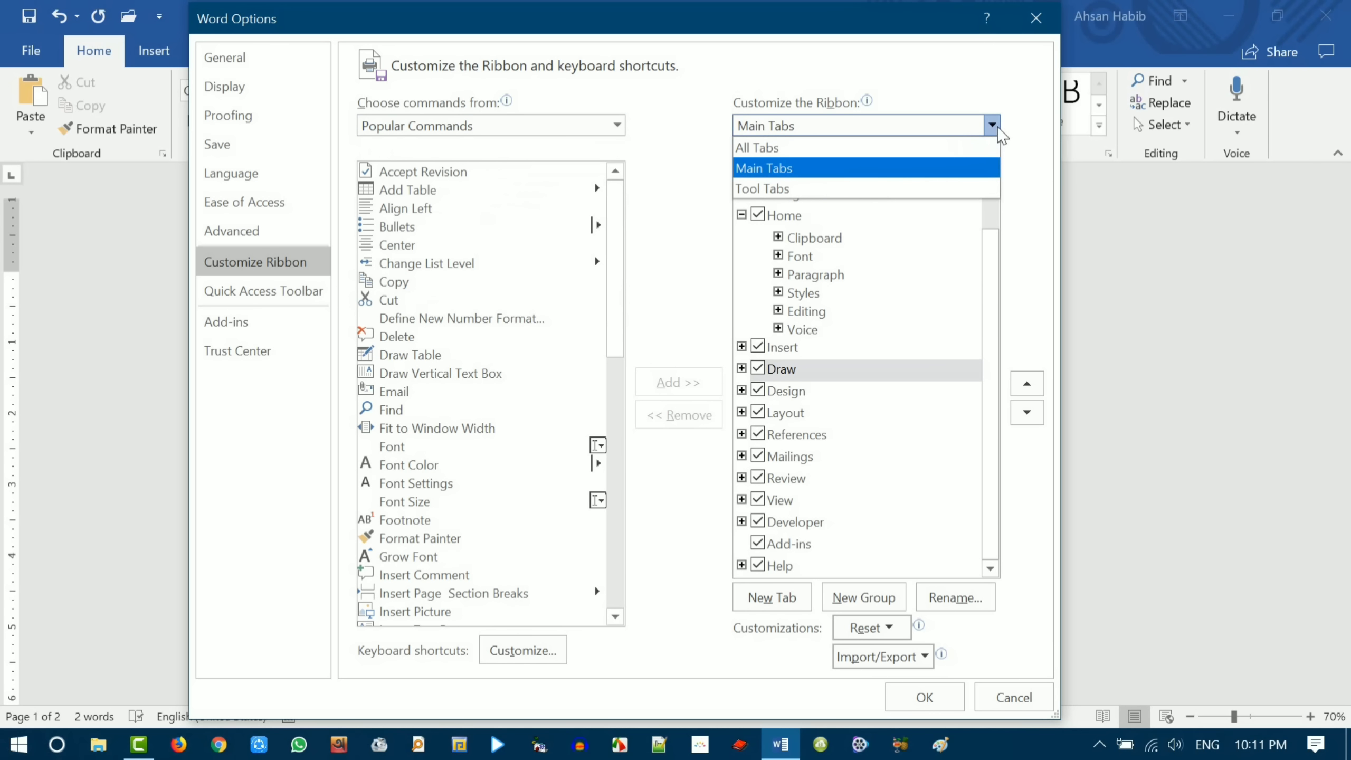
pyautogui.click(660, 142)
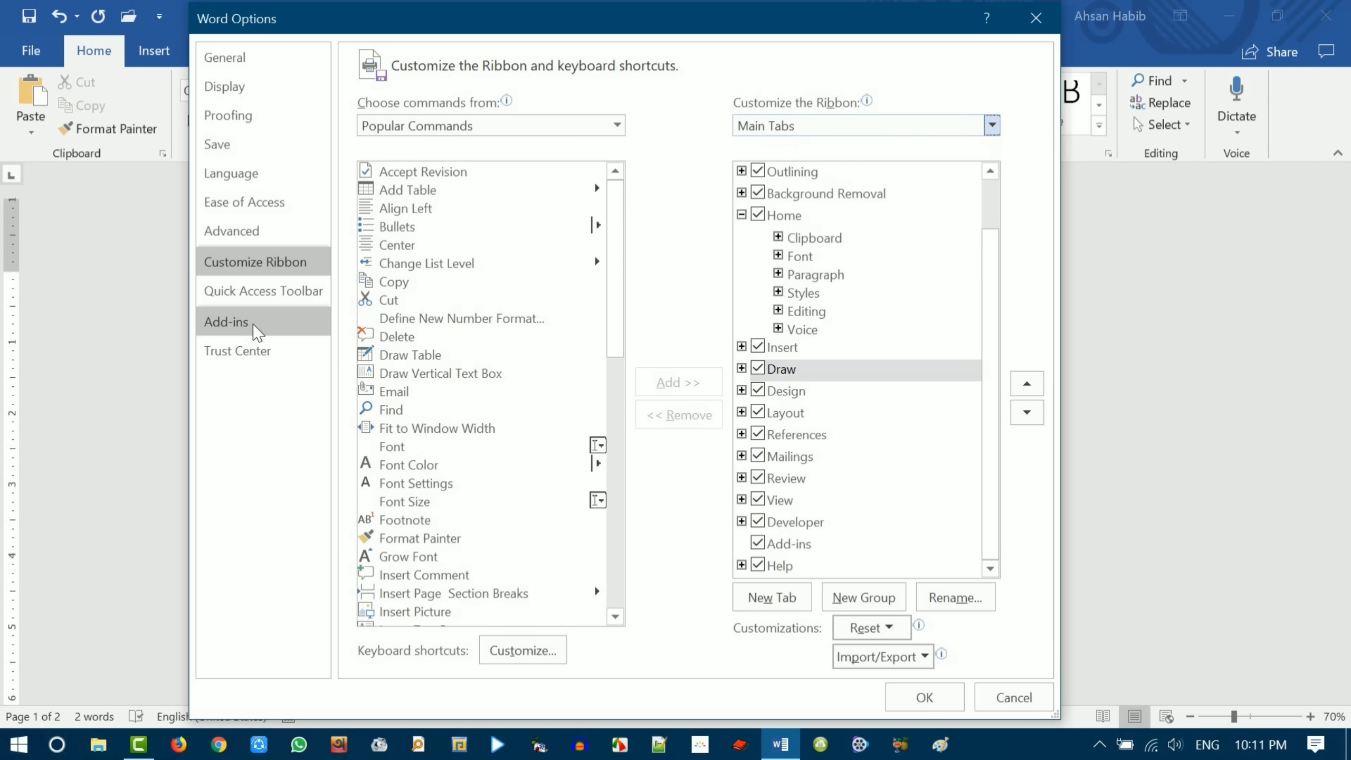
# - Review the Add-ins and Quick Access Toolbar options, including the reset choices, and apply the Word Options changes
pyautogui.click(306, 322)
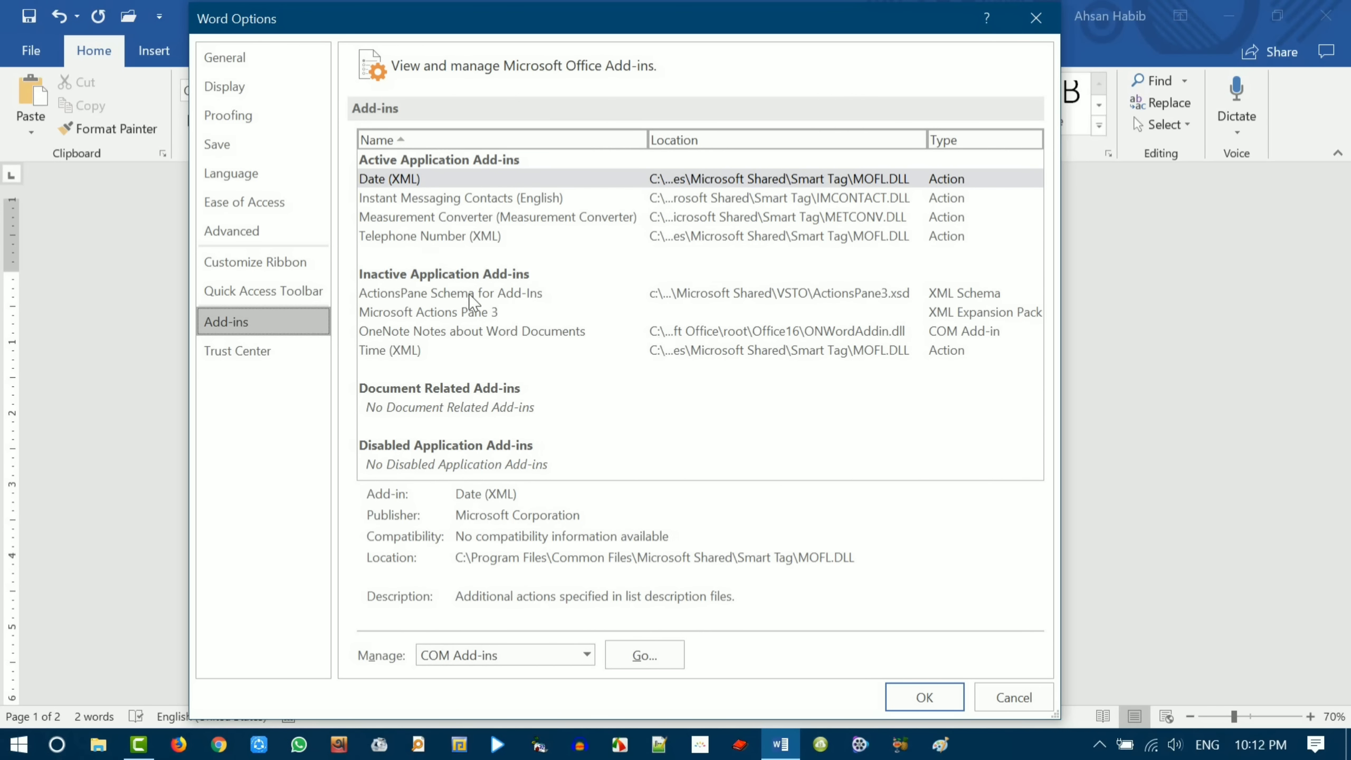
pyautogui.click(266, 292)
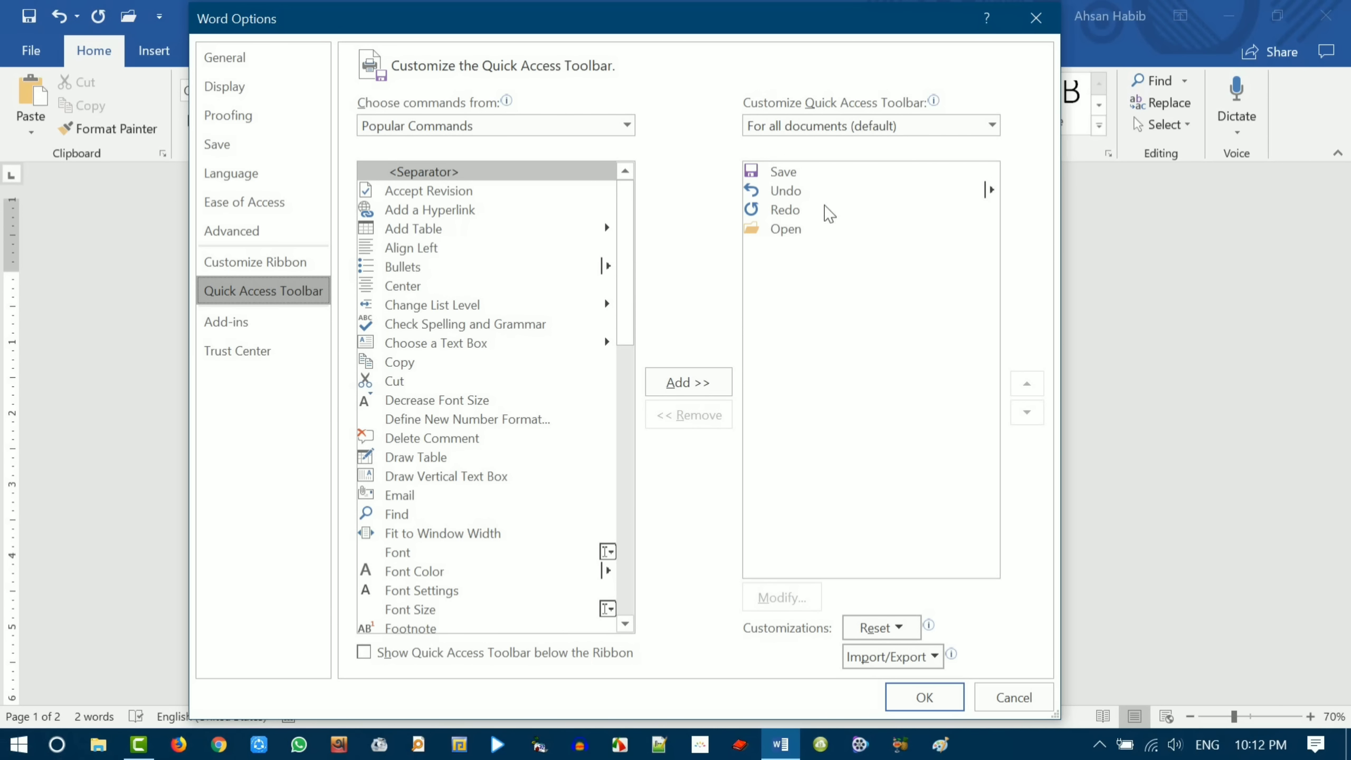
pyautogui.click(401, 369)
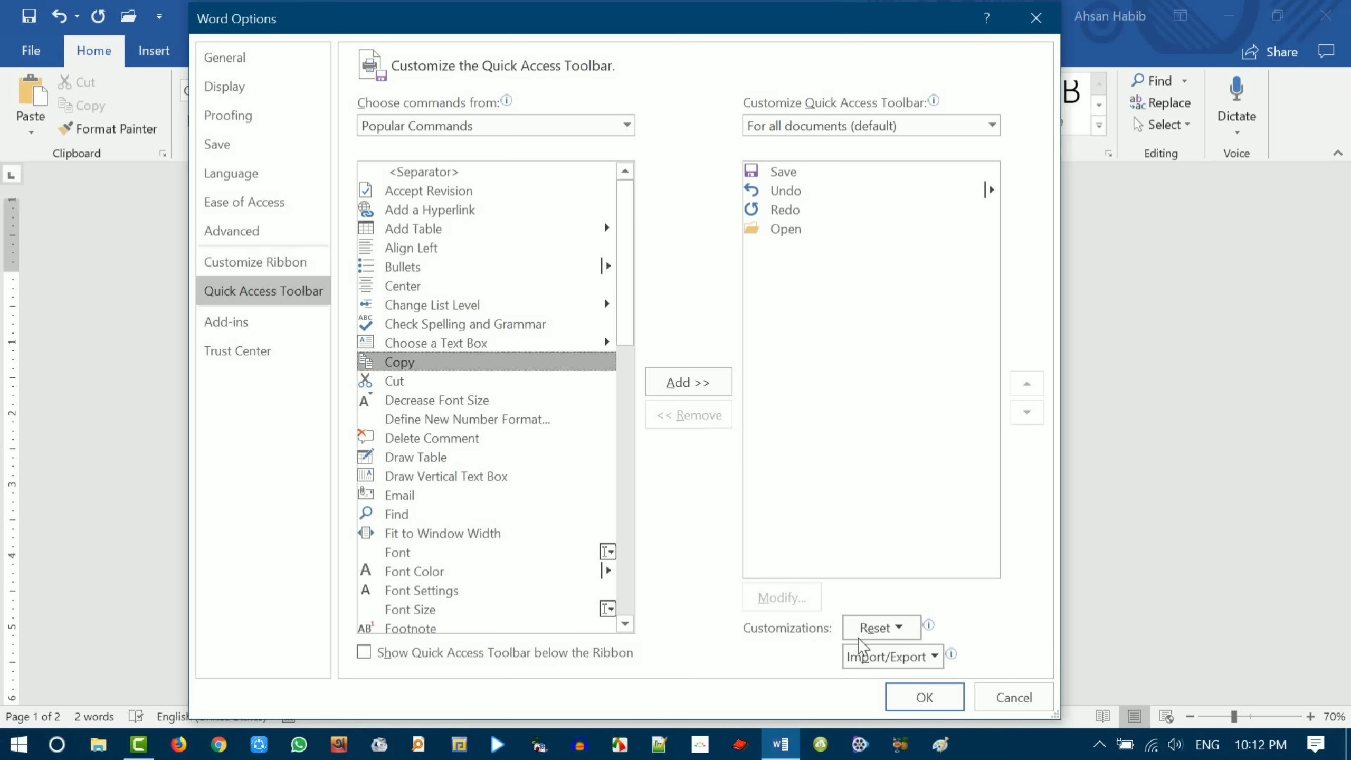
pyautogui.click(894, 629)
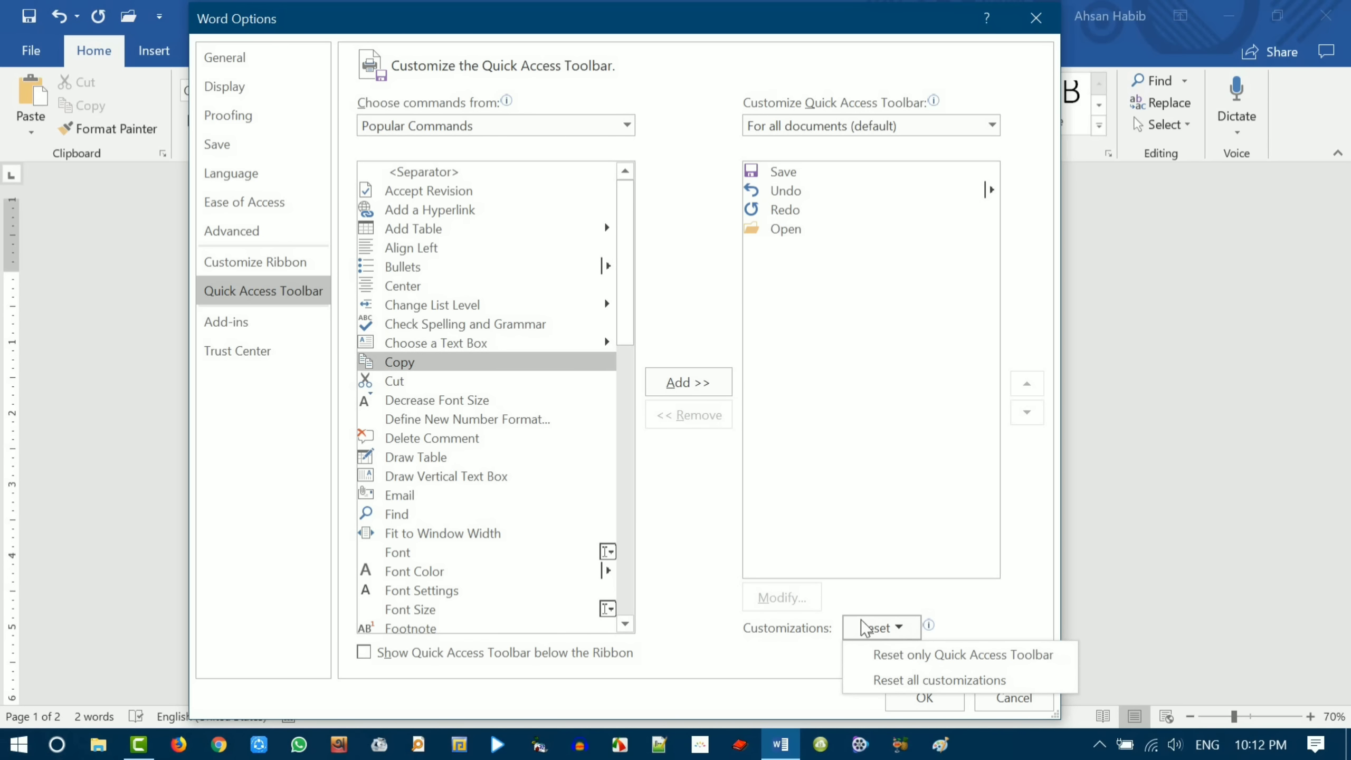
pyautogui.click(700, 450)
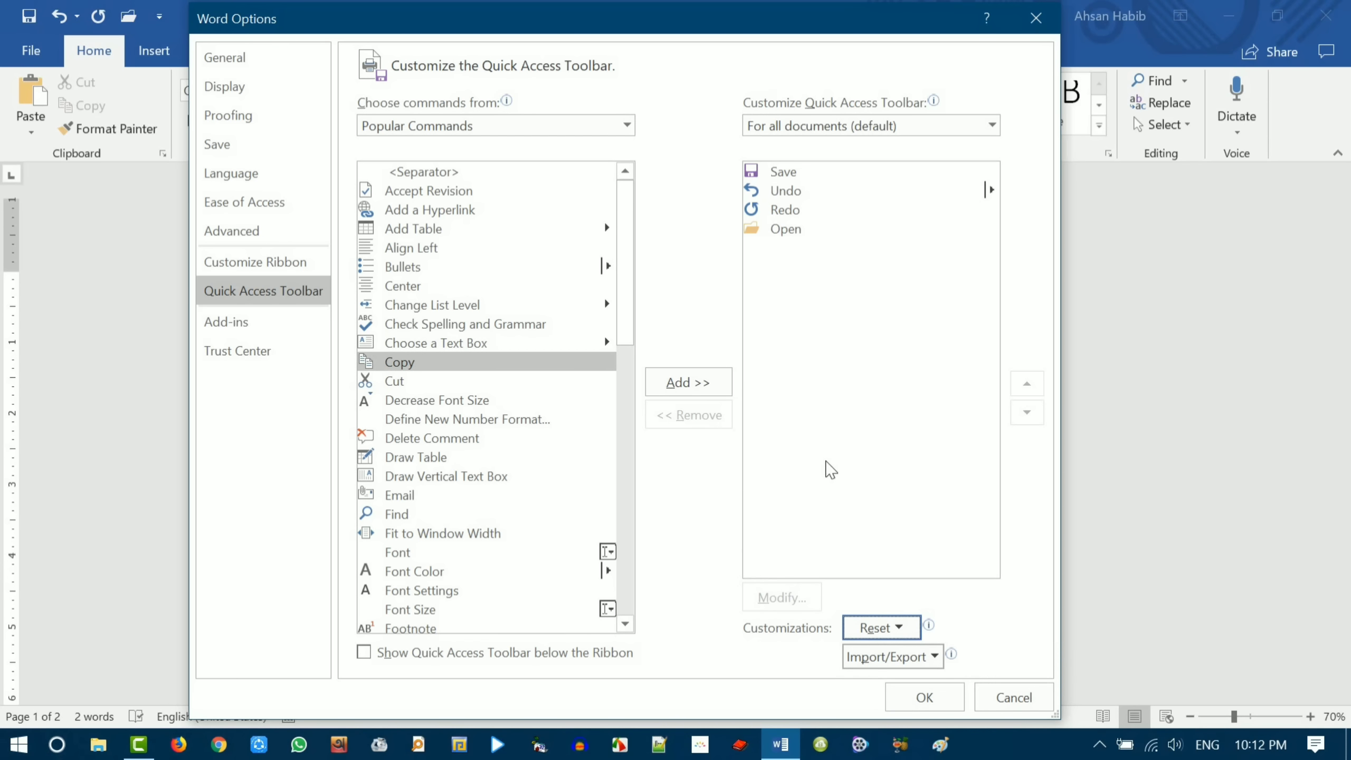
pyautogui.click(930, 698)
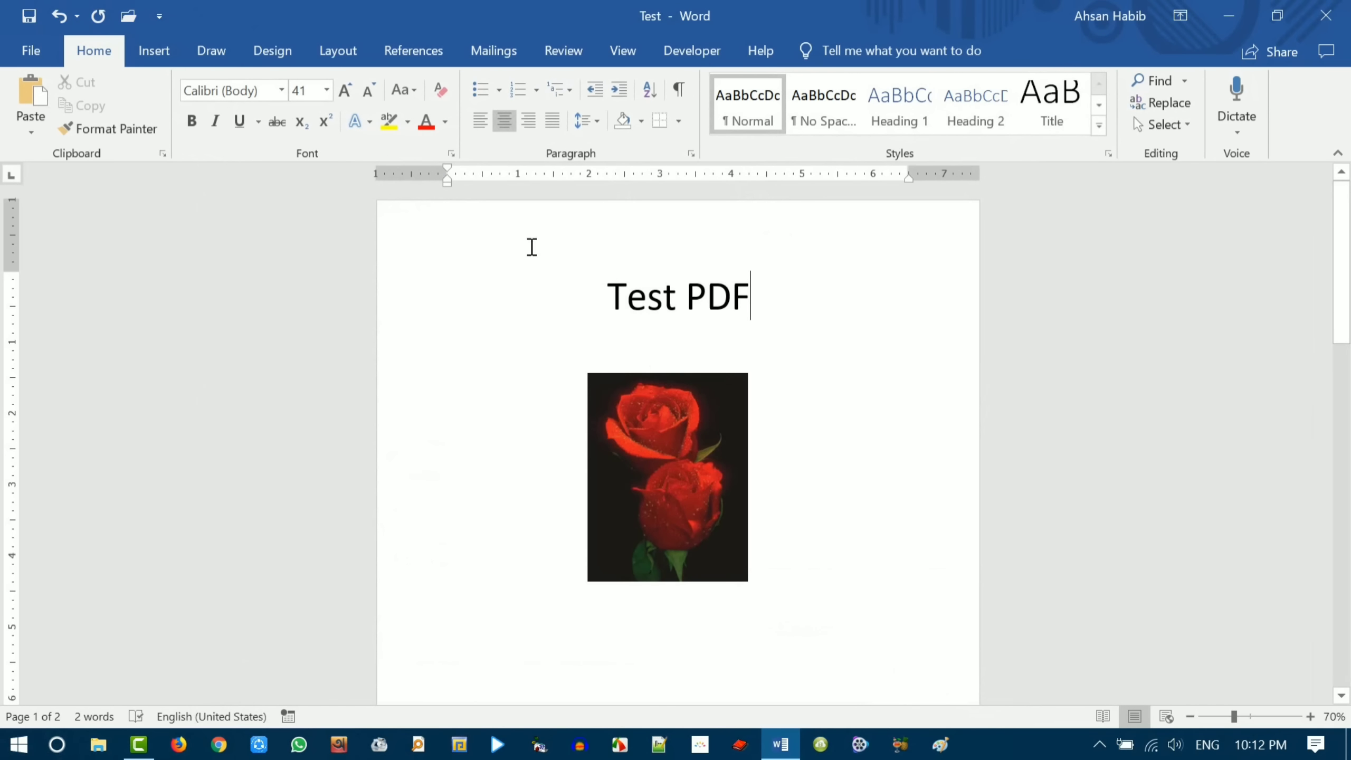
# - Insert a drawing canvas across the rose picture on the page and enlarge it
pyautogui.click(211, 52)
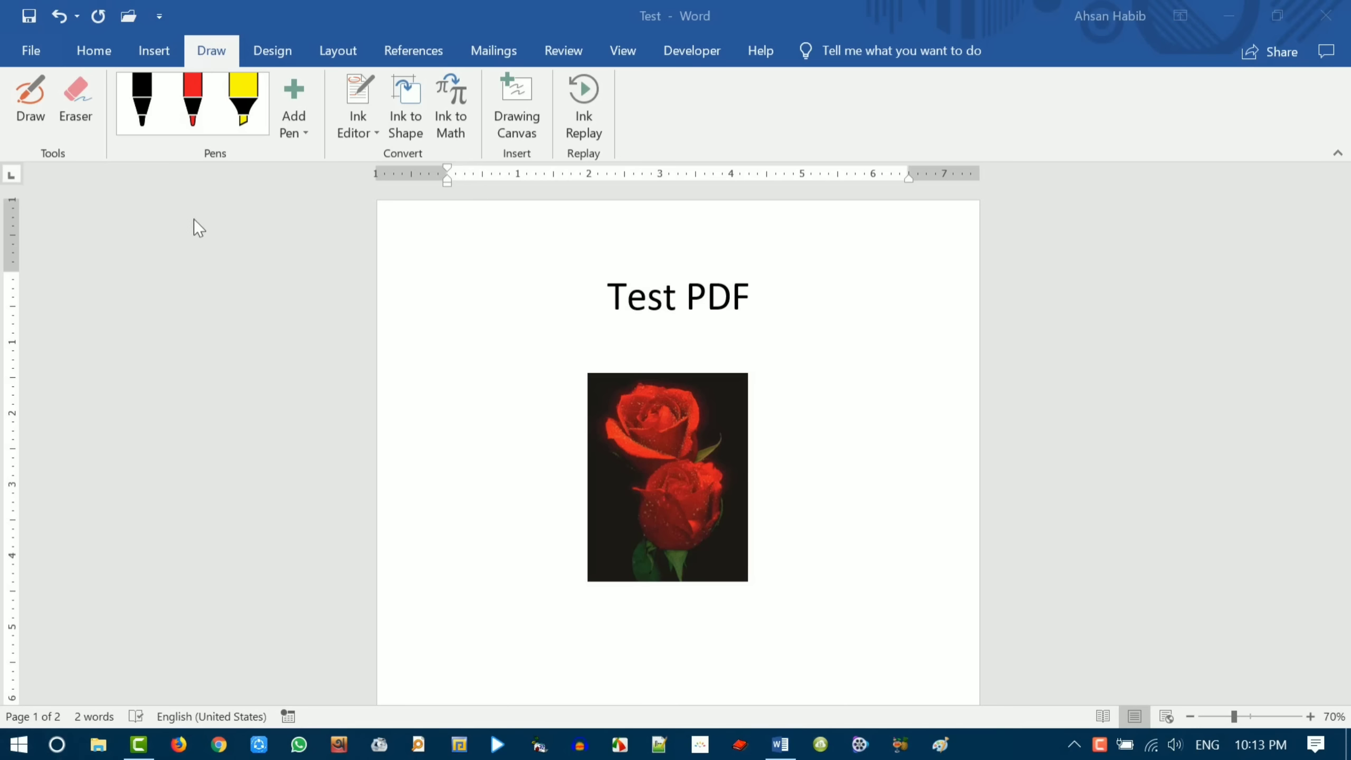
pyautogui.click(879, 394)
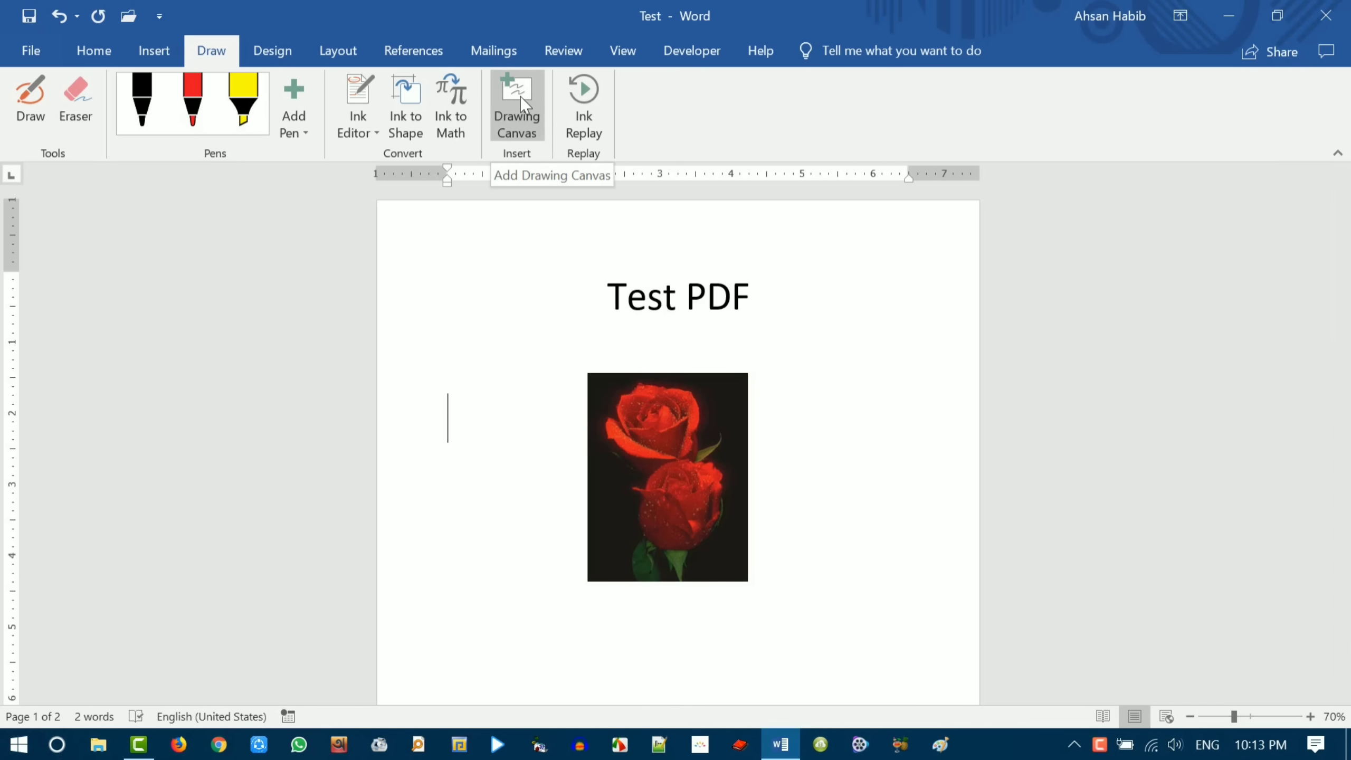
pyautogui.click(515, 110)
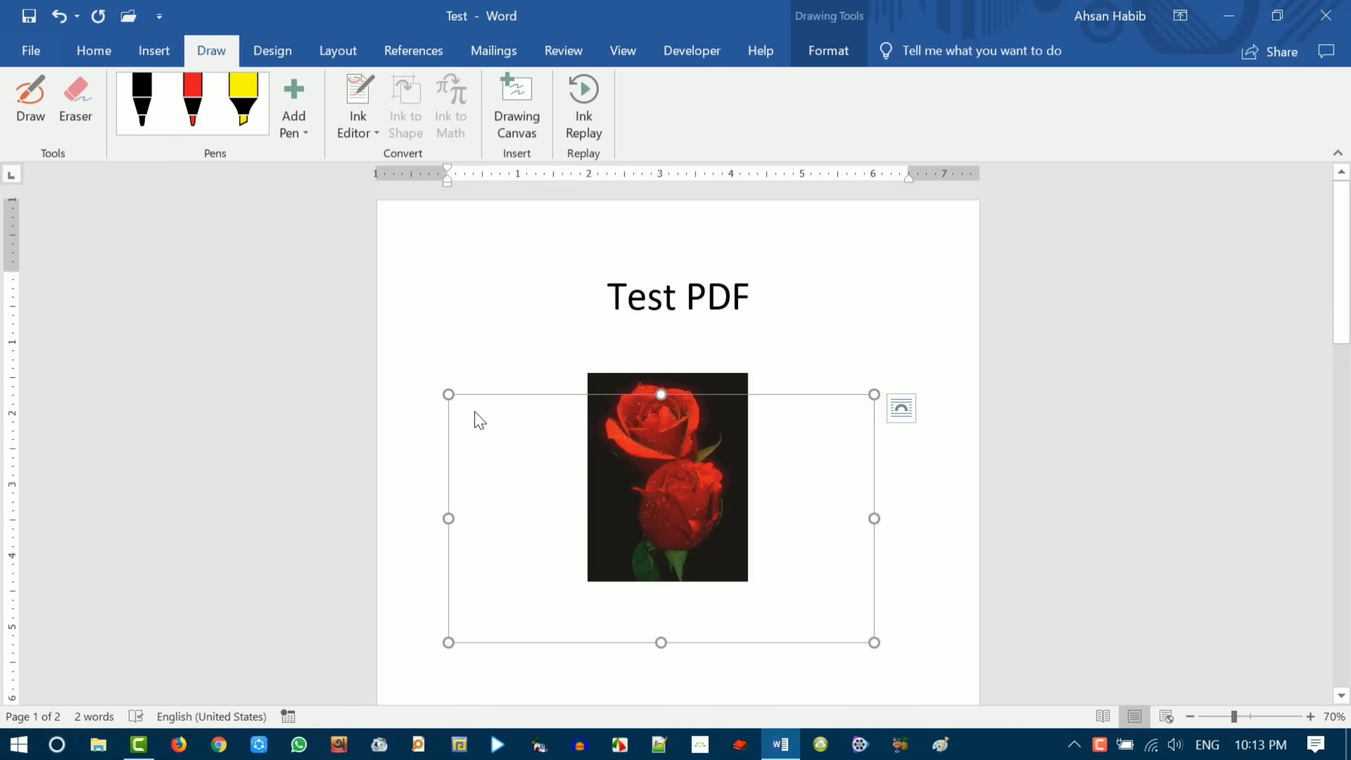
pyautogui.moveTo(449, 394); pyautogui.dragTo(413, 350)
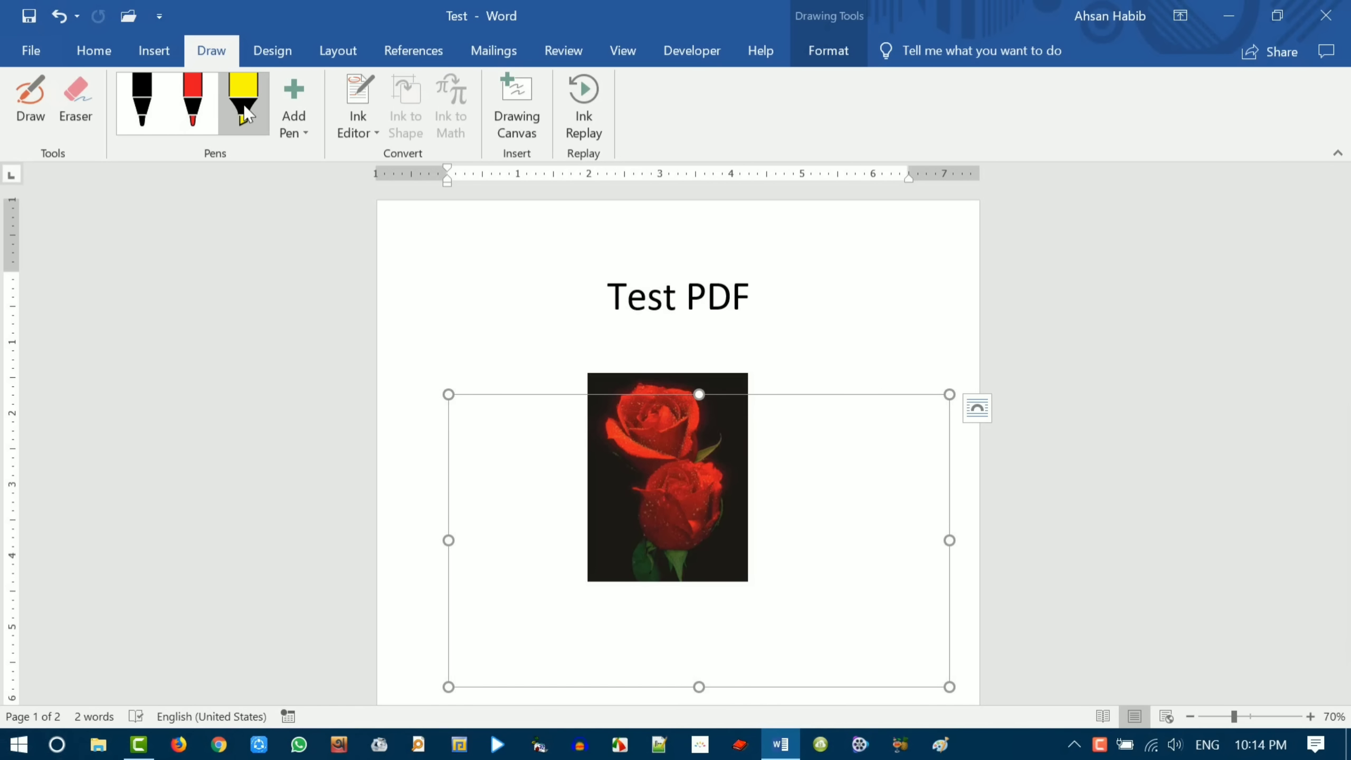
# - Handwrite with the black pen across the canvas, and erase the long stroke beside and below the rose picture
pyautogui.click(31, 113)
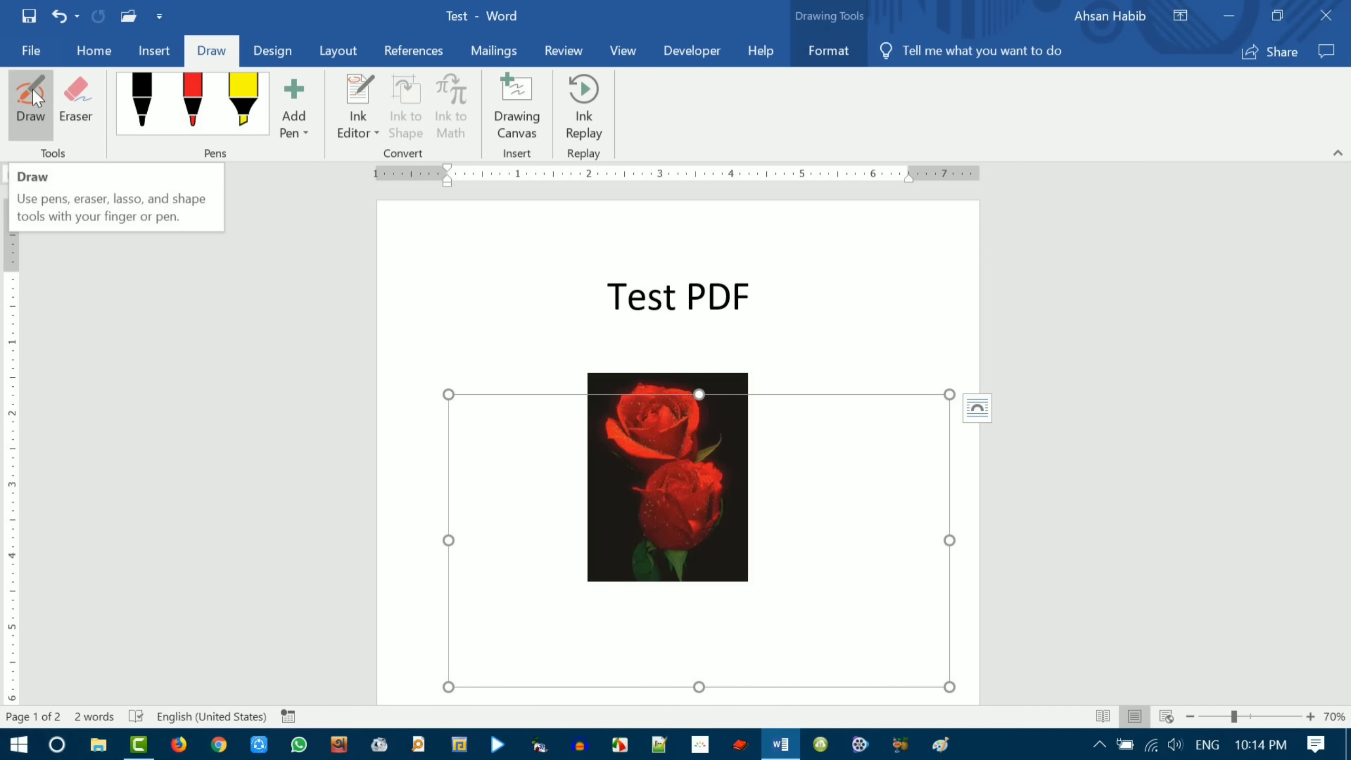
pyautogui.click(32, 96)
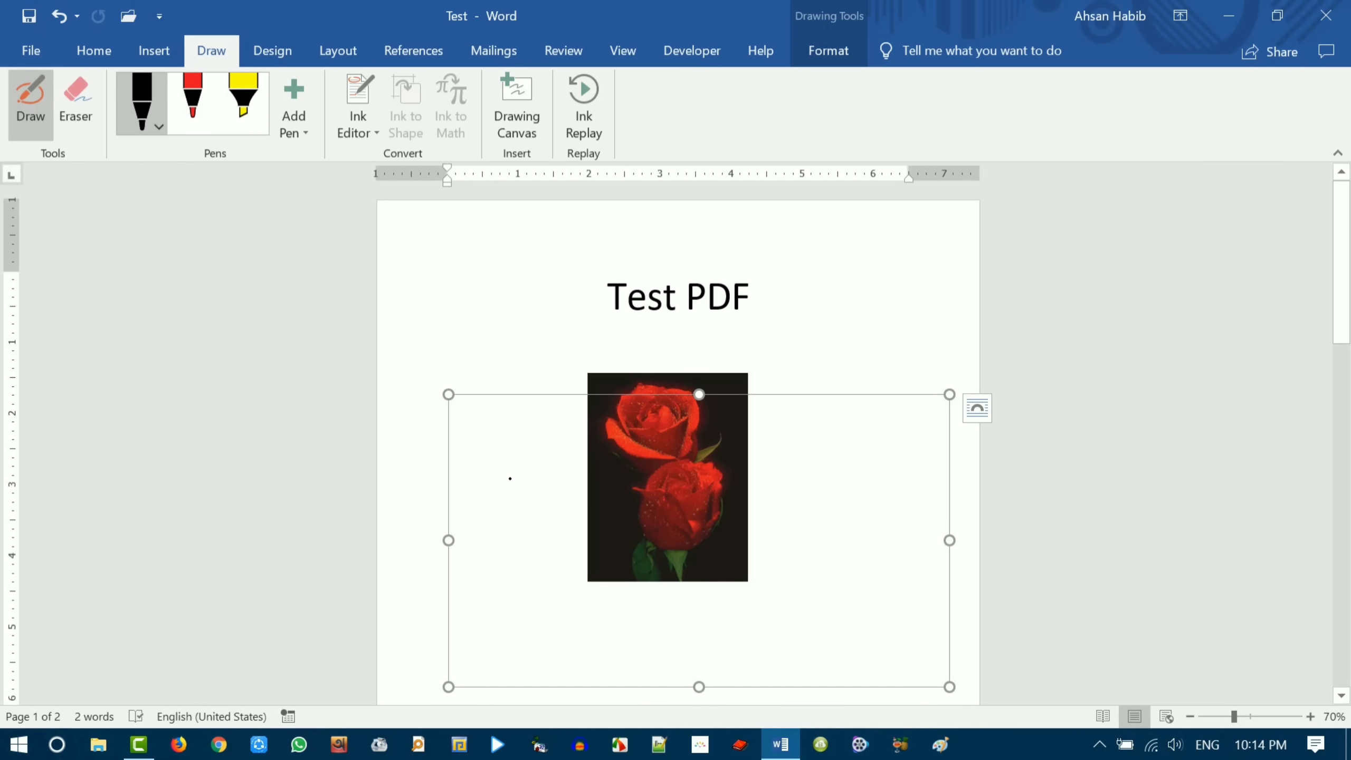
pyautogui.moveTo(516, 449); pyautogui.dragTo(511, 527)
pyautogui.moveTo(517, 450)
pyautogui.mouseDown()
pyautogui.moveTo(551, 508)
pyautogui.moveTo(538, 477)
pyautogui.moveTo(573, 506)
pyautogui.moveTo(604, 501)
pyautogui.mouseUp()
pyautogui.moveTo(636, 453)
pyautogui.mouseDown()
pyautogui.moveTo(630, 513)
pyautogui.moveTo(847, 483)
pyautogui.moveTo(768, 572)
pyautogui.moveTo(834, 567)
pyautogui.moveTo(840, 606)
pyautogui.mouseUp()
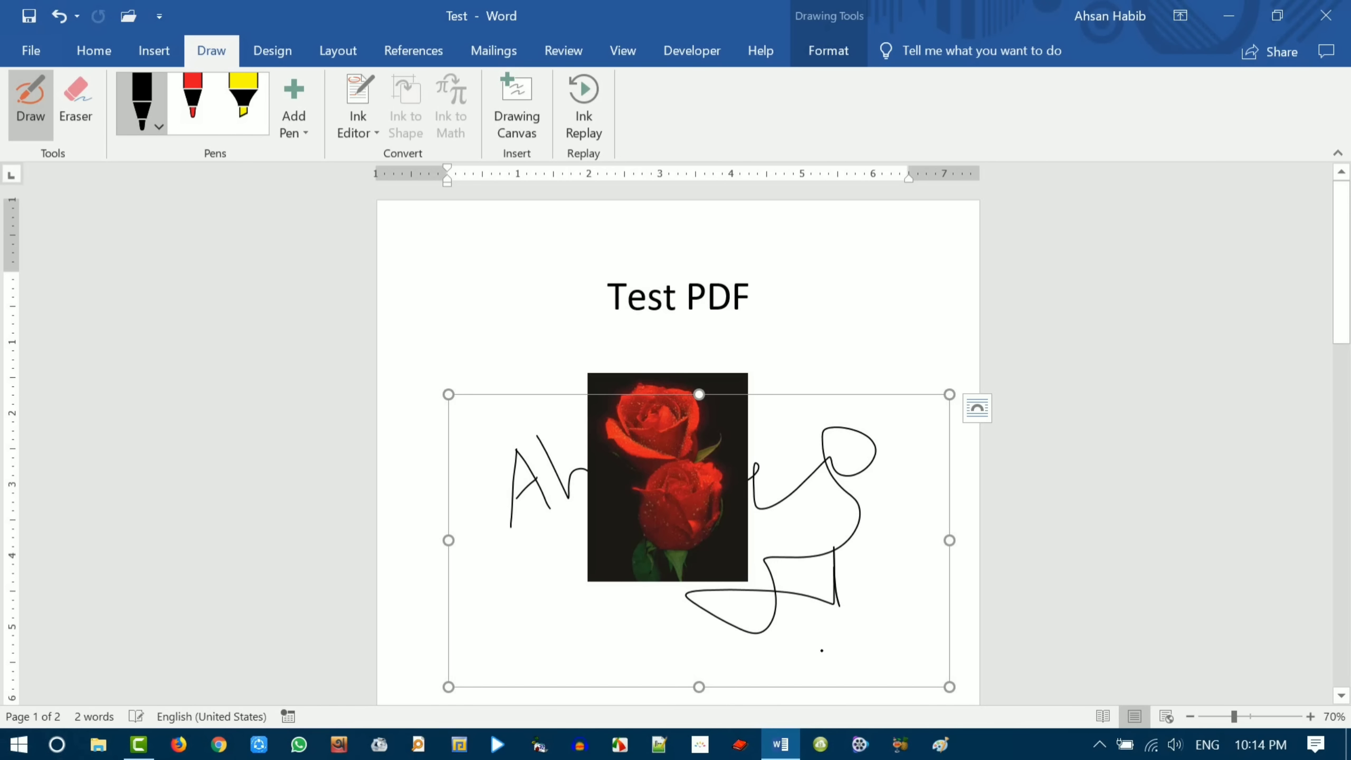
pyautogui.click(77, 104)
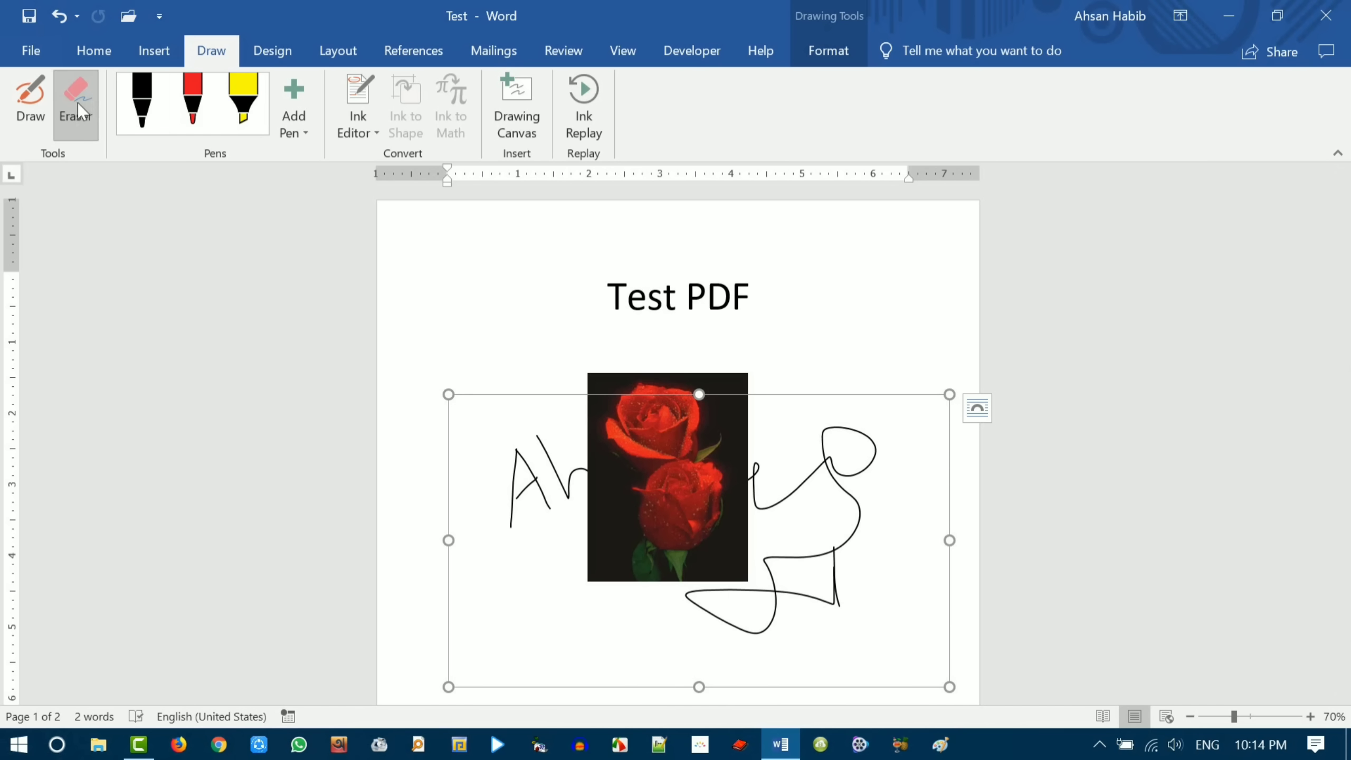
pyautogui.moveTo(840, 578); pyautogui.dragTo(844, 595)
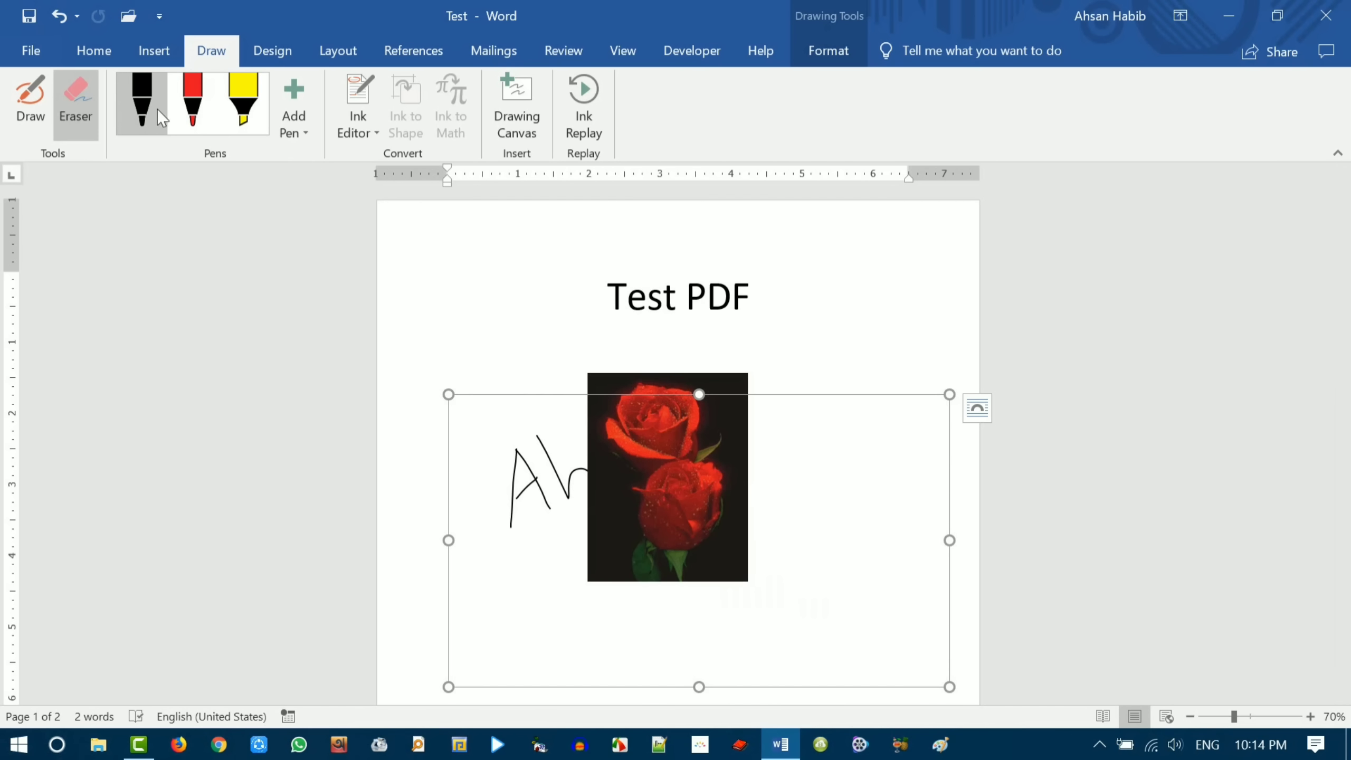
# - Draw red pen strokes on both sides of the rose picture and several yellow highlighter strokes around its lower part
pyautogui.click(192, 112)
pyautogui.moveTo(818, 455)
pyautogui.mouseDown()
pyautogui.moveTo(779, 567)
pyautogui.moveTo(850, 454)
pyautogui.moveTo(896, 489)
pyautogui.mouseUp()
pyautogui.click(249, 113)
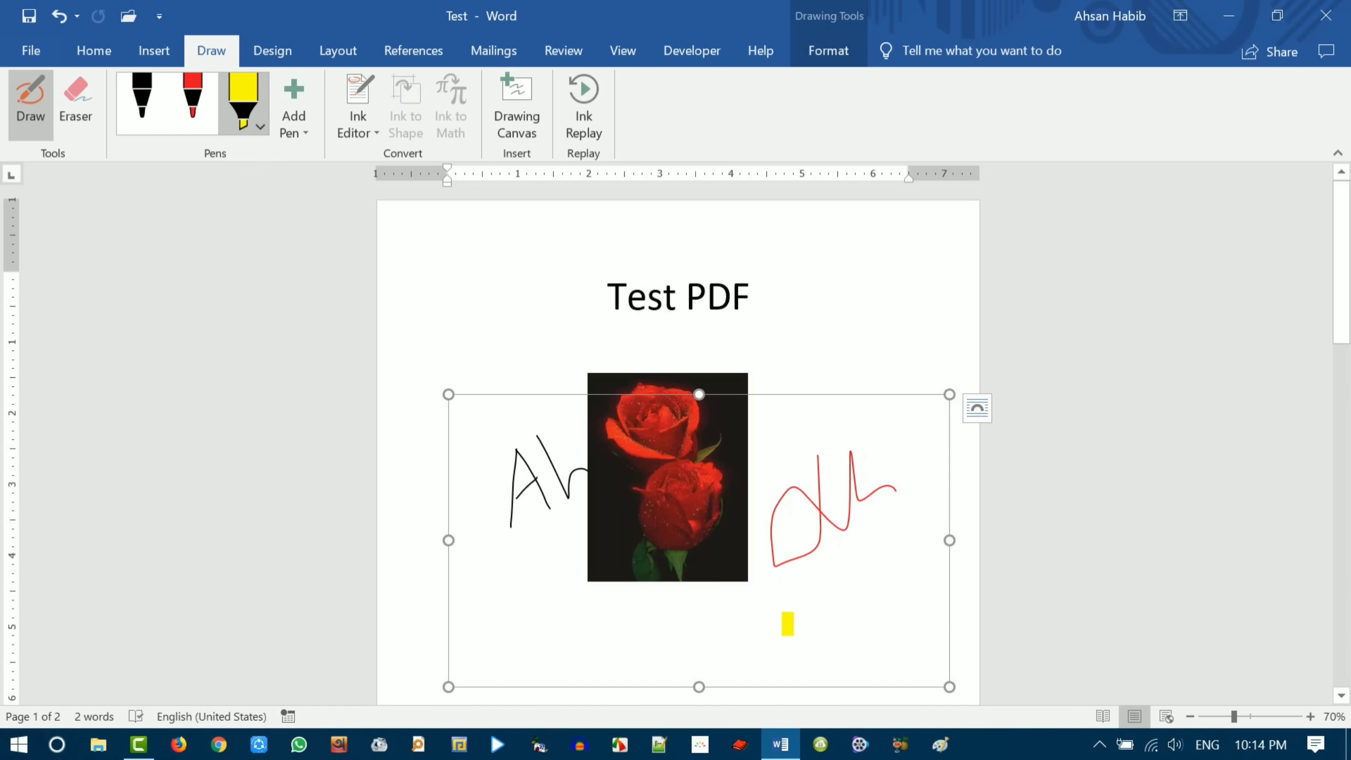
pyautogui.moveTo(643, 610)
pyautogui.mouseDown()
pyautogui.moveTo(791, 617)
pyautogui.moveTo(876, 583)
pyautogui.mouseUp()
pyautogui.moveTo(842, 633); pyautogui.dragTo(822, 666)
pyautogui.moveTo(548, 662)
pyautogui.mouseDown()
pyautogui.moveTo(466, 562)
pyautogui.moveTo(588, 634)
pyautogui.mouseUp()
pyautogui.click(183, 120)
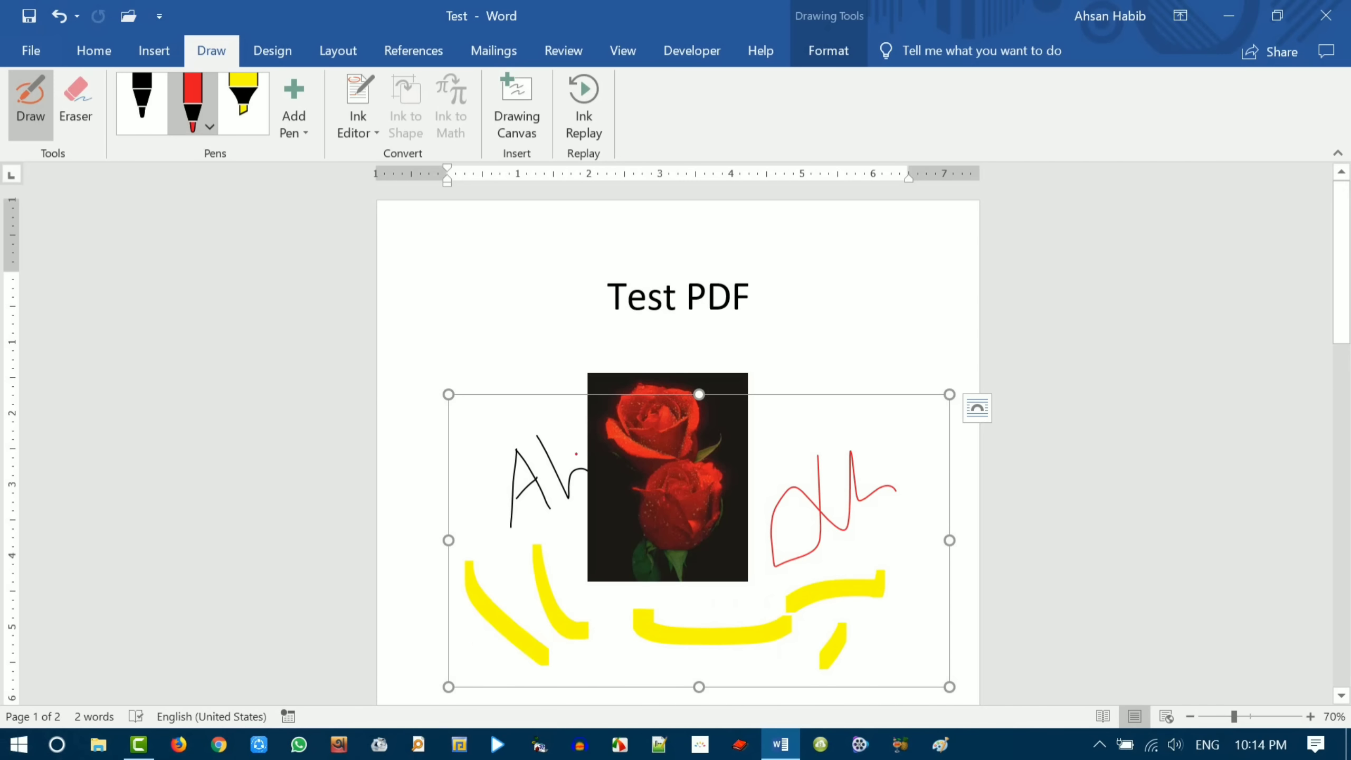
pyautogui.moveTo(489, 422); pyautogui.dragTo(470, 511)
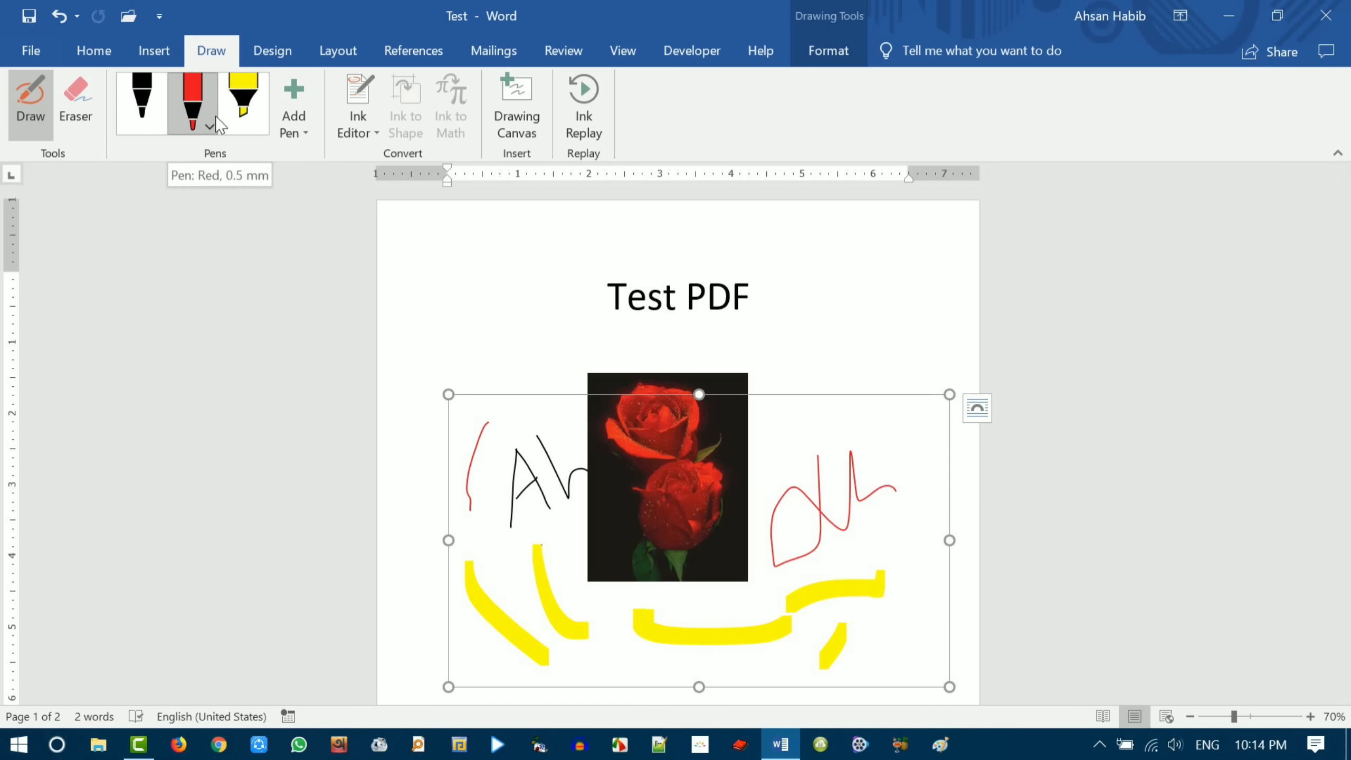
# - Look at the pen types that can be added to the drawing pens
pyautogui.click(306, 130)
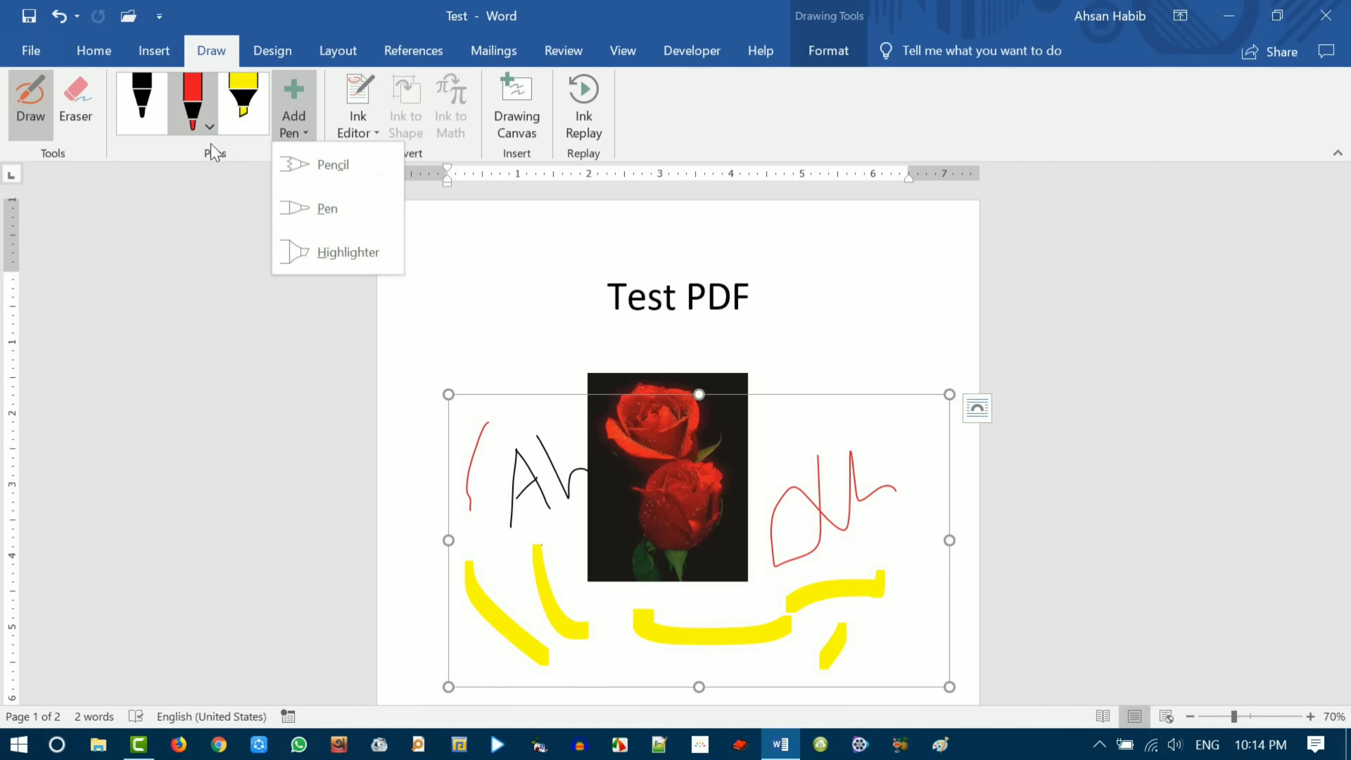
pyautogui.click(368, 80)
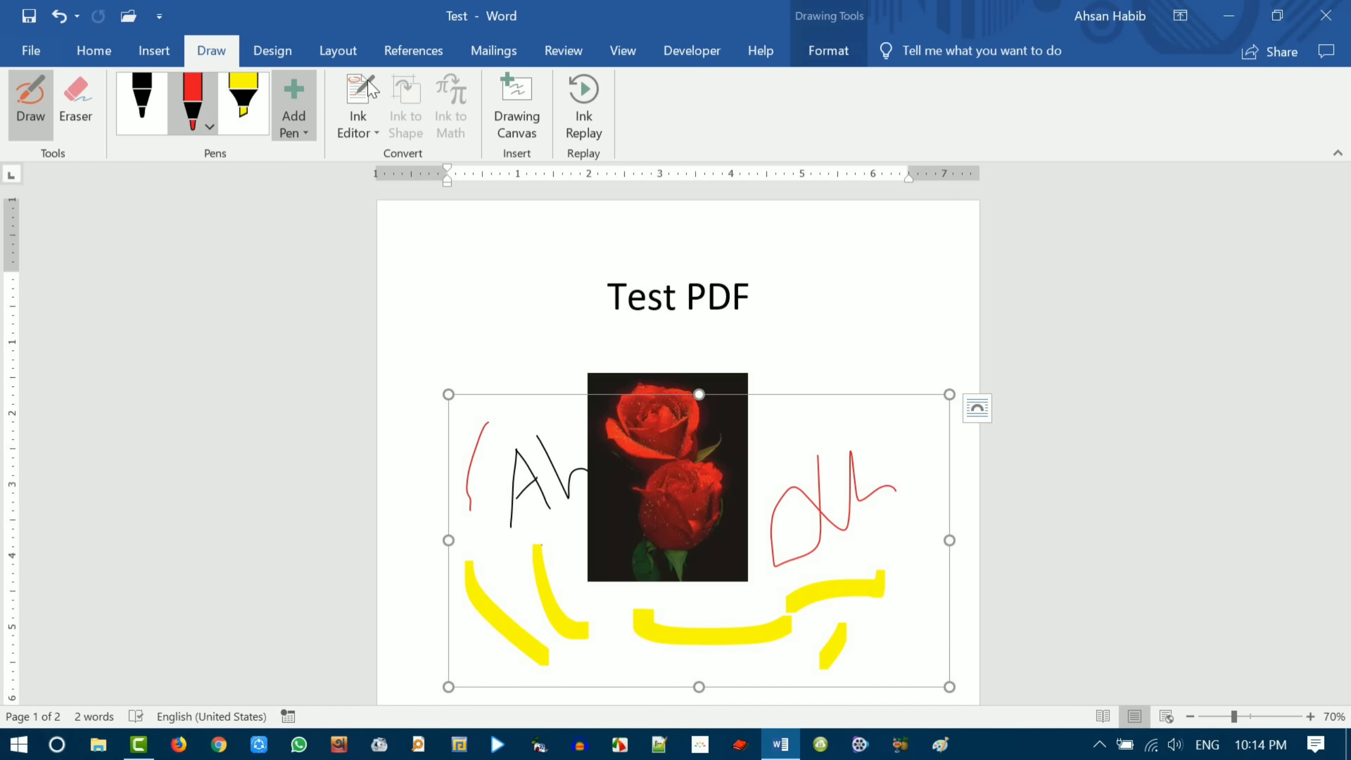
# - Stop drawing and enlarge the red handwriting beside the rose picture, extending it toward its upper-right corner
pyautogui.click(363, 95)
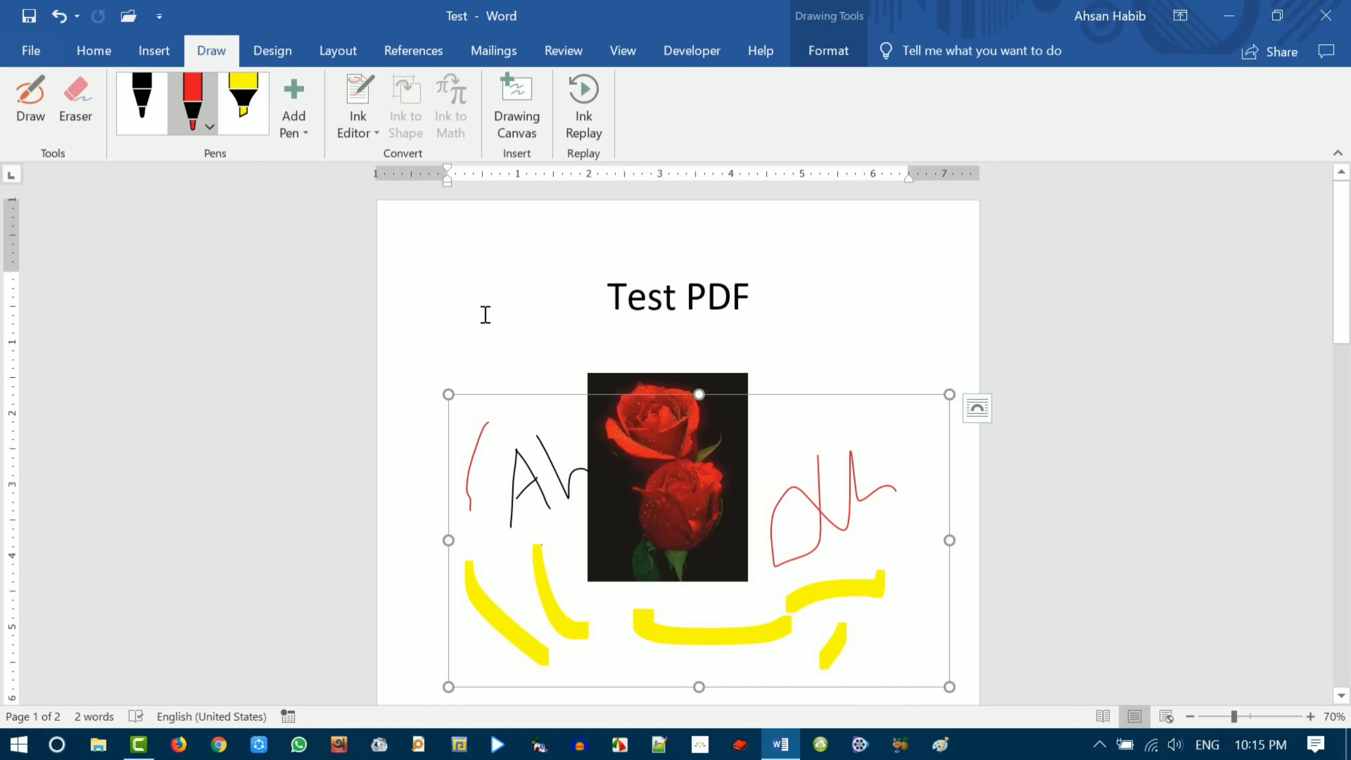
pyautogui.click(496, 353)
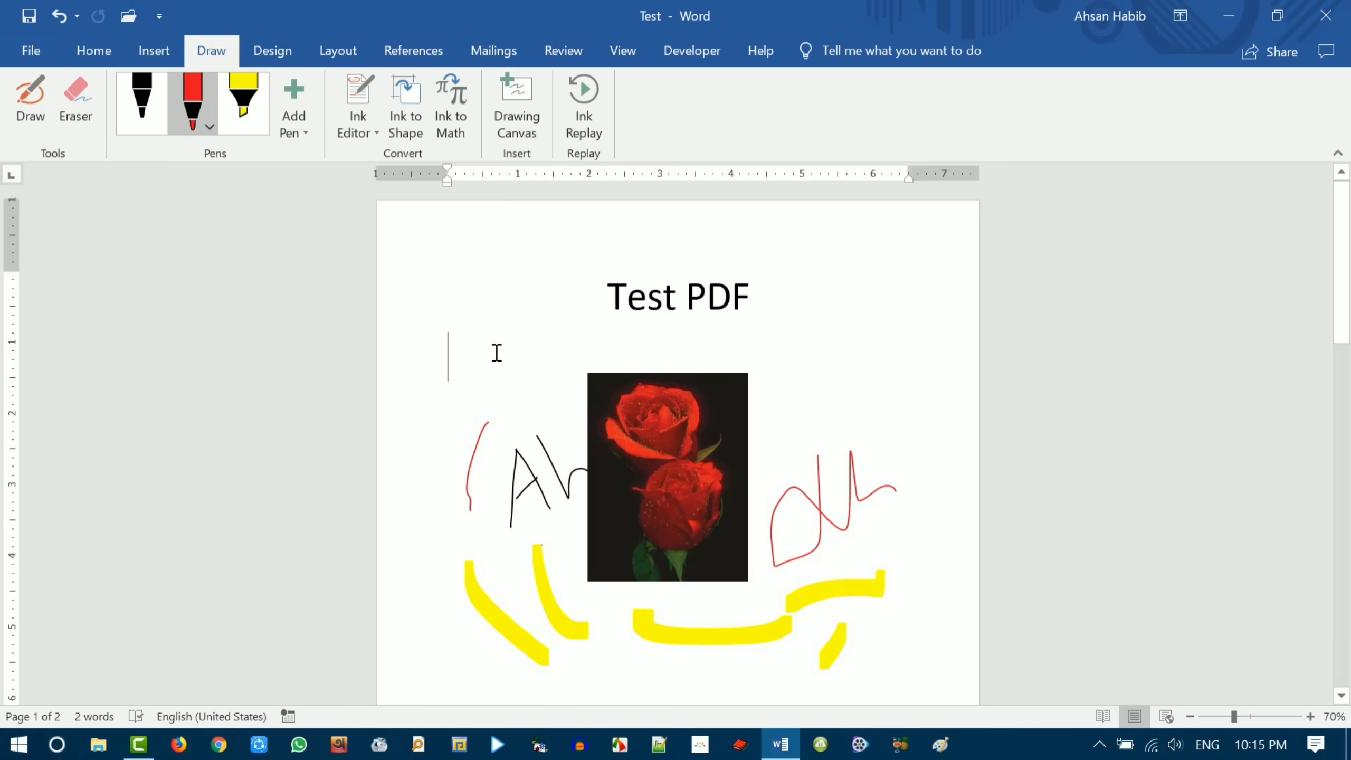
pyautogui.click(551, 482)
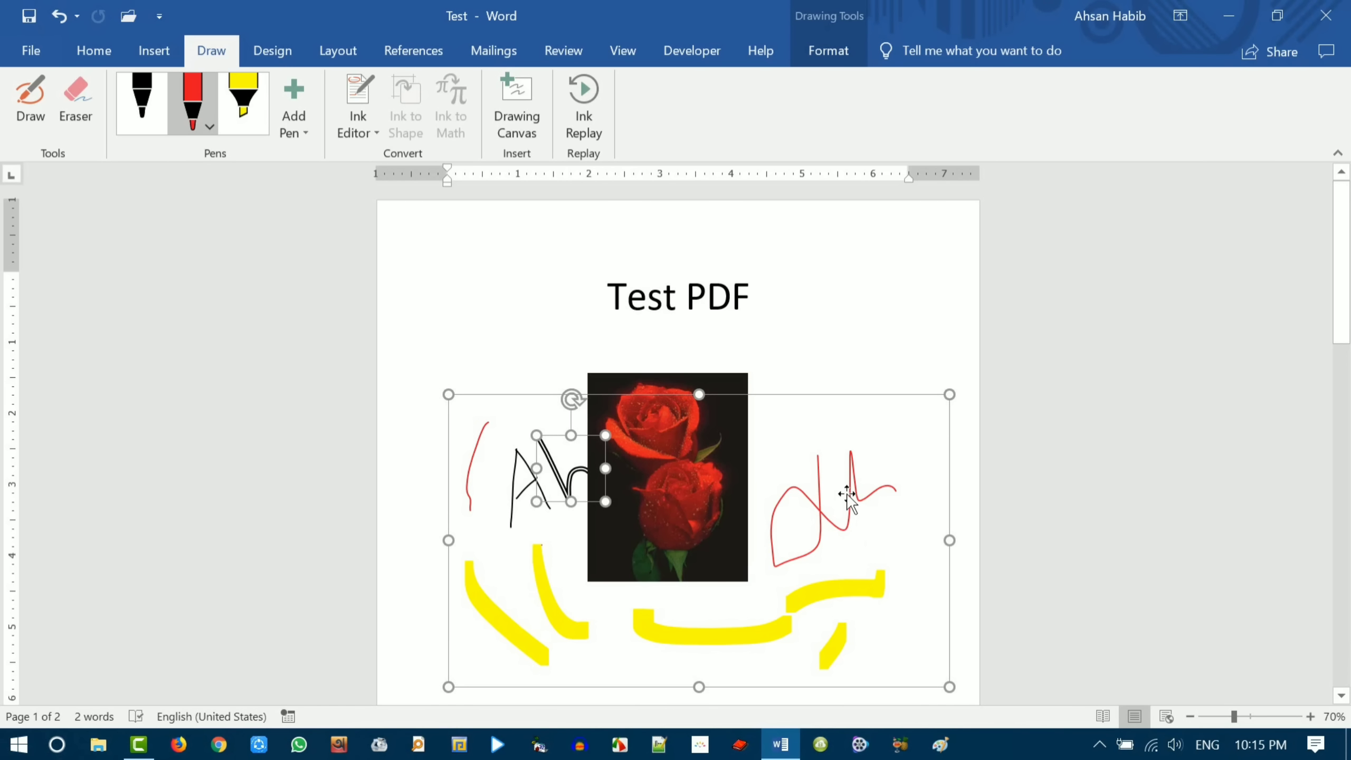
pyautogui.click(828, 517)
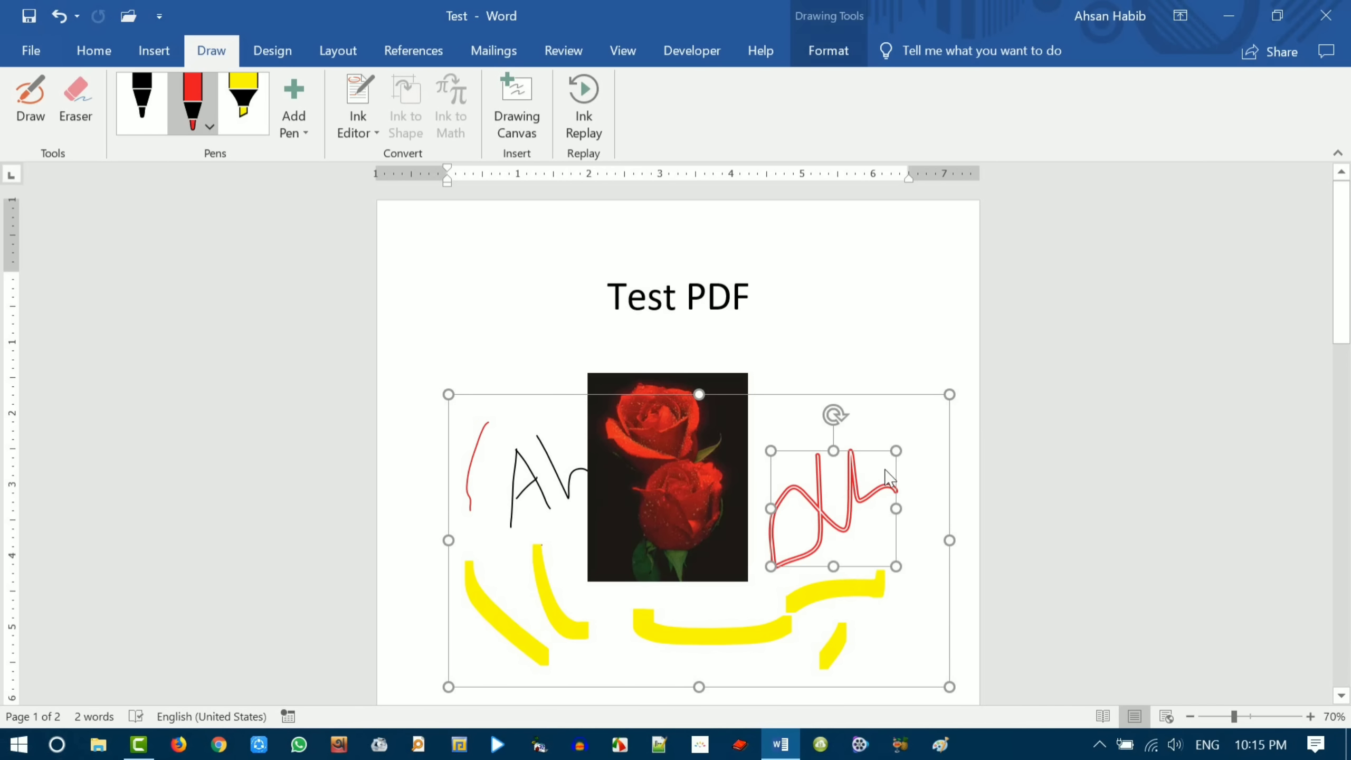
pyautogui.moveTo(896, 451); pyautogui.dragTo(922, 422)
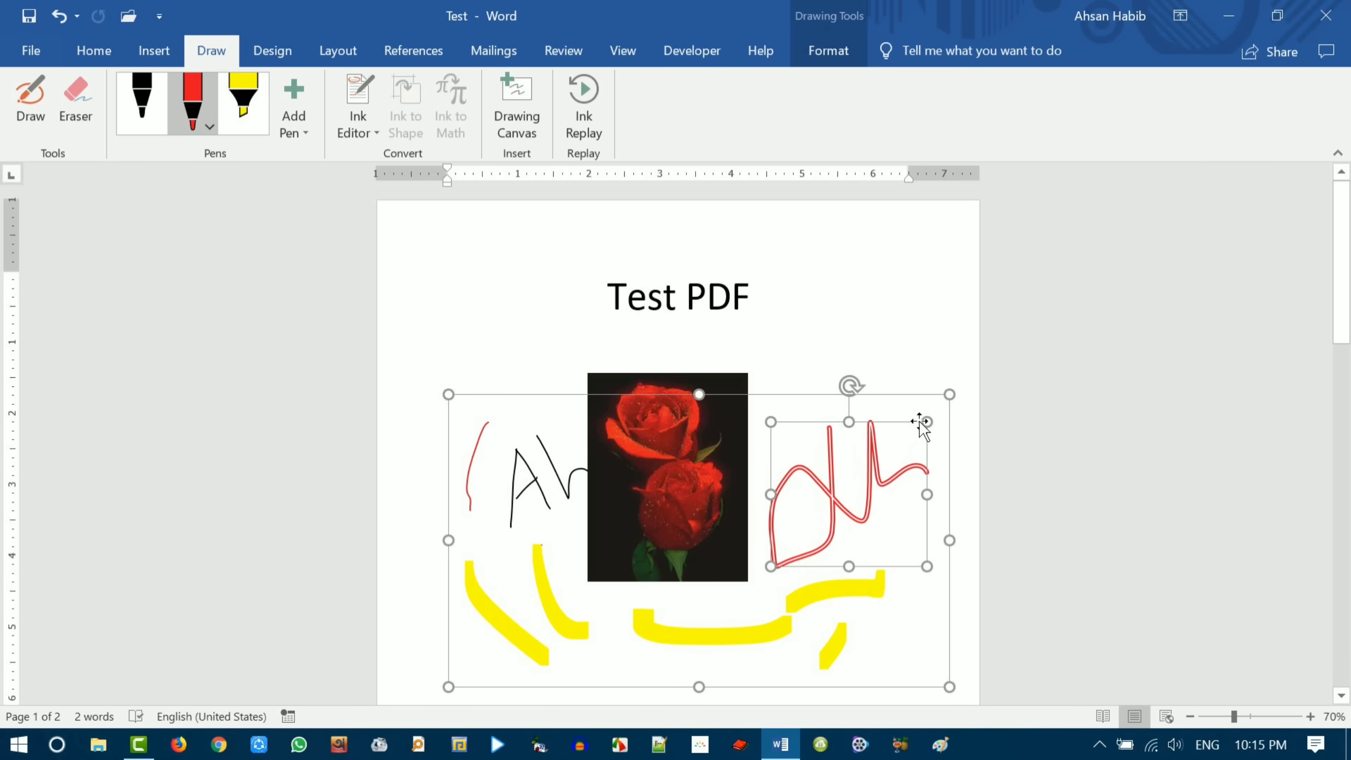
# - Select the highlighter, black and red ink strokes on the drawing canvas one after another as separate objects
pyautogui.click(545, 575)
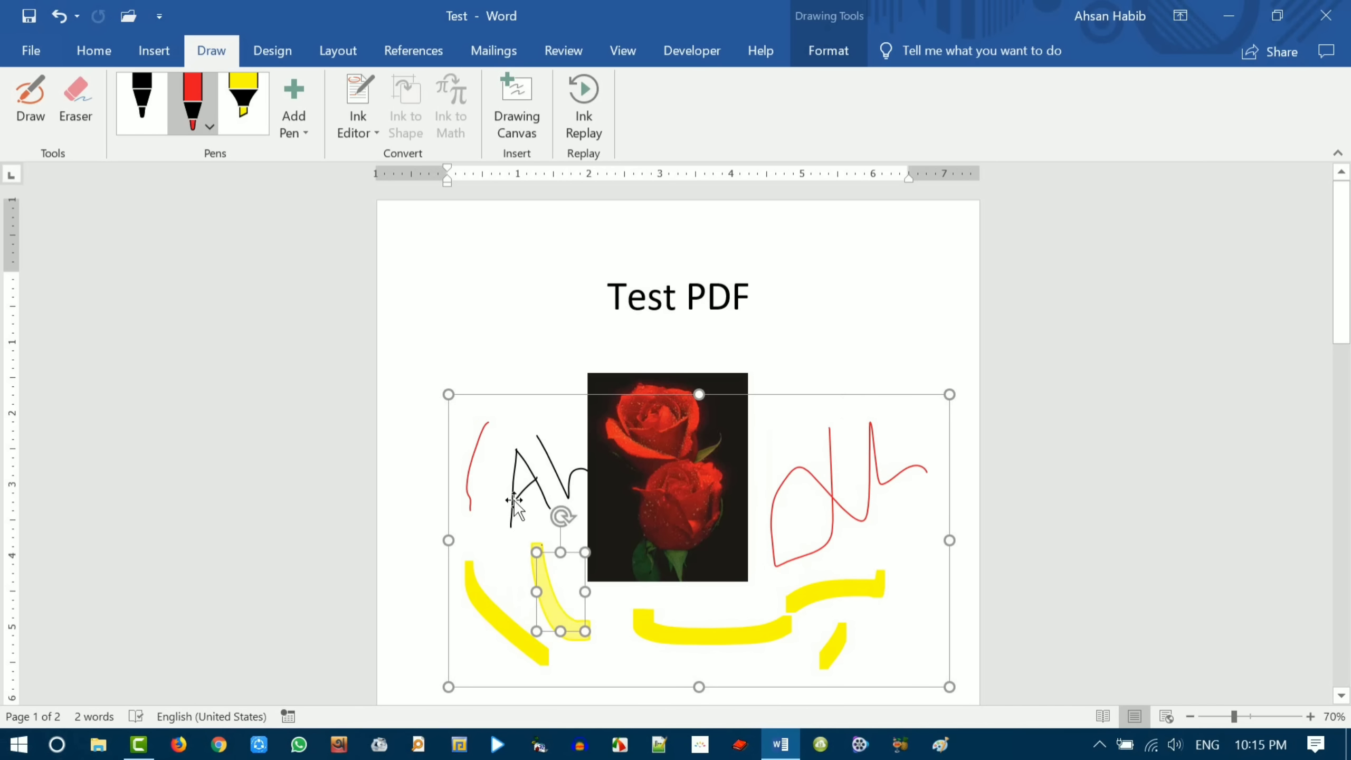
pyautogui.click(514, 503)
pyautogui.click(548, 453)
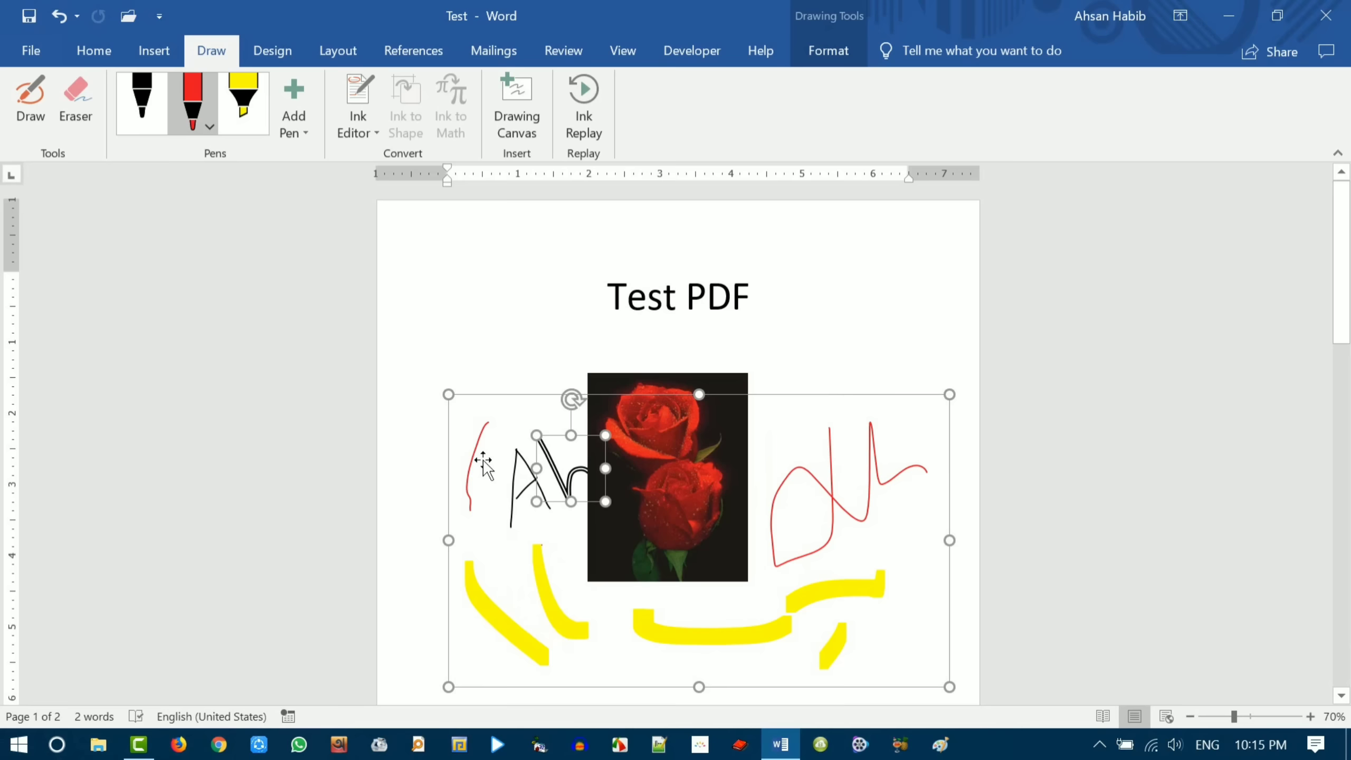
pyautogui.click(478, 436)
pyautogui.click(481, 607)
pyautogui.click(745, 628)
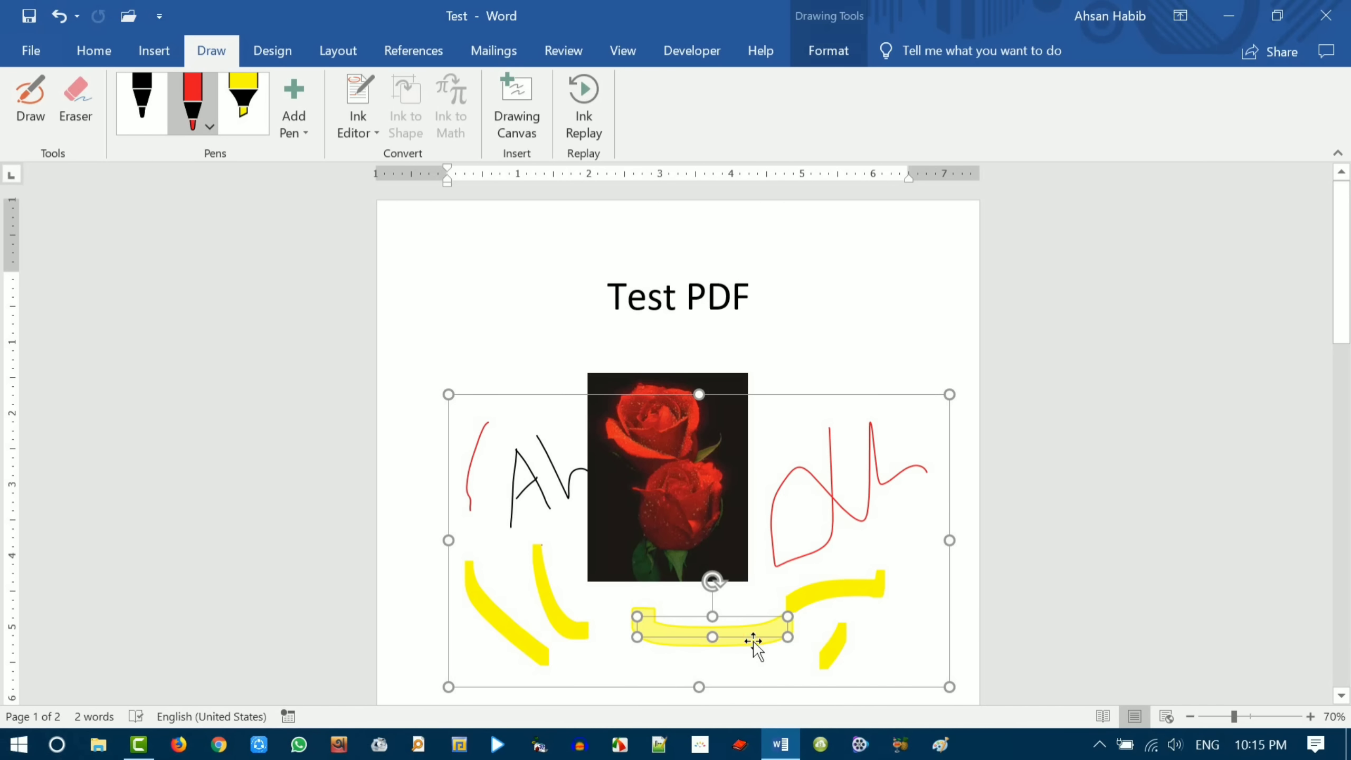
pyautogui.click(883, 588)
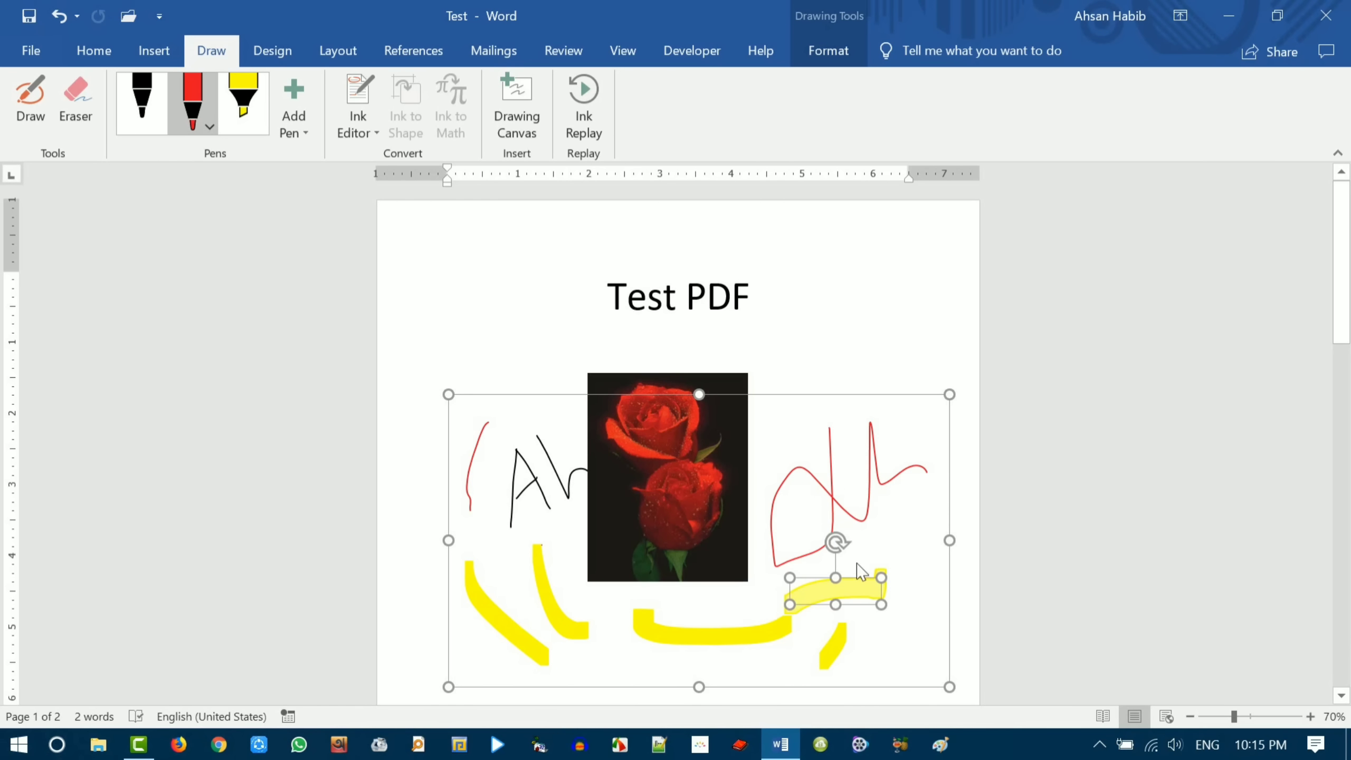
pyautogui.click(833, 489)
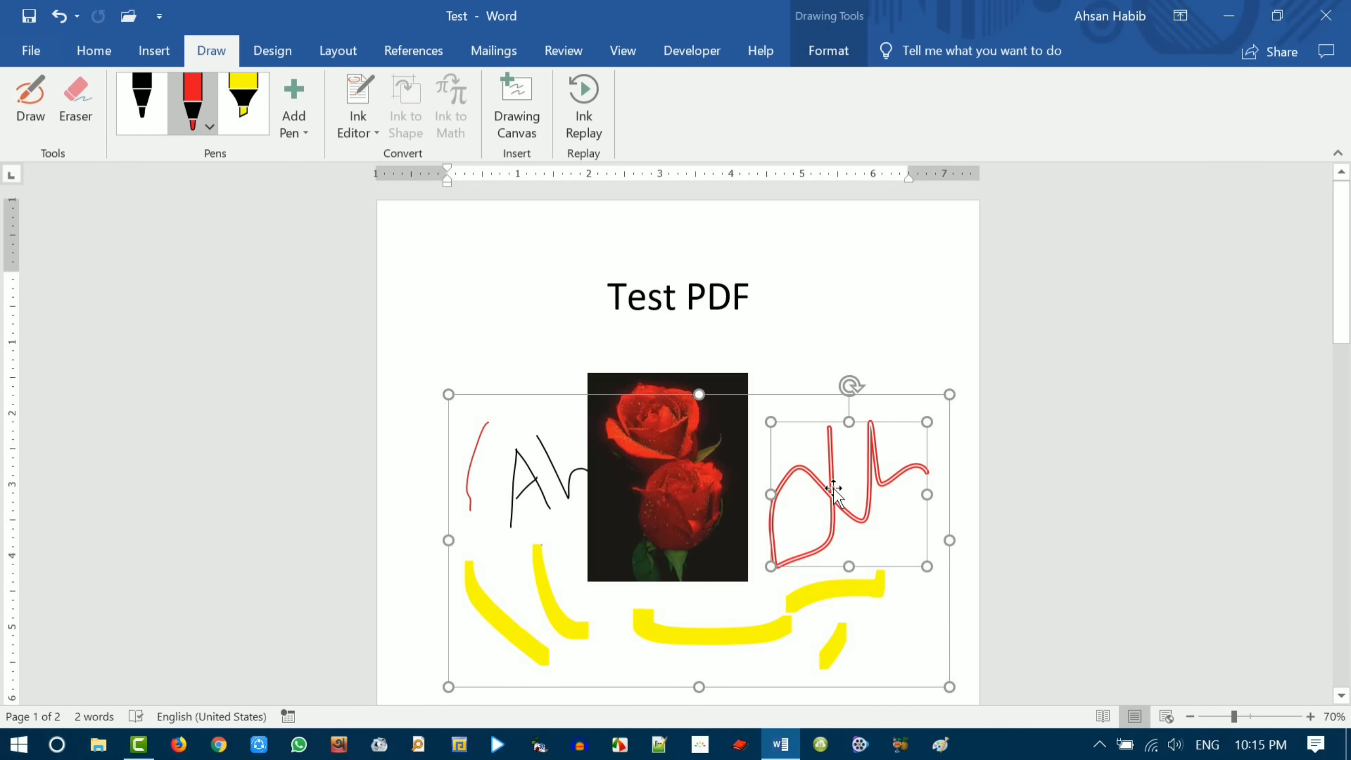
# - Try the Ink Editor by drawing strokes over and below the red handwriting
pyautogui.click(355, 93)
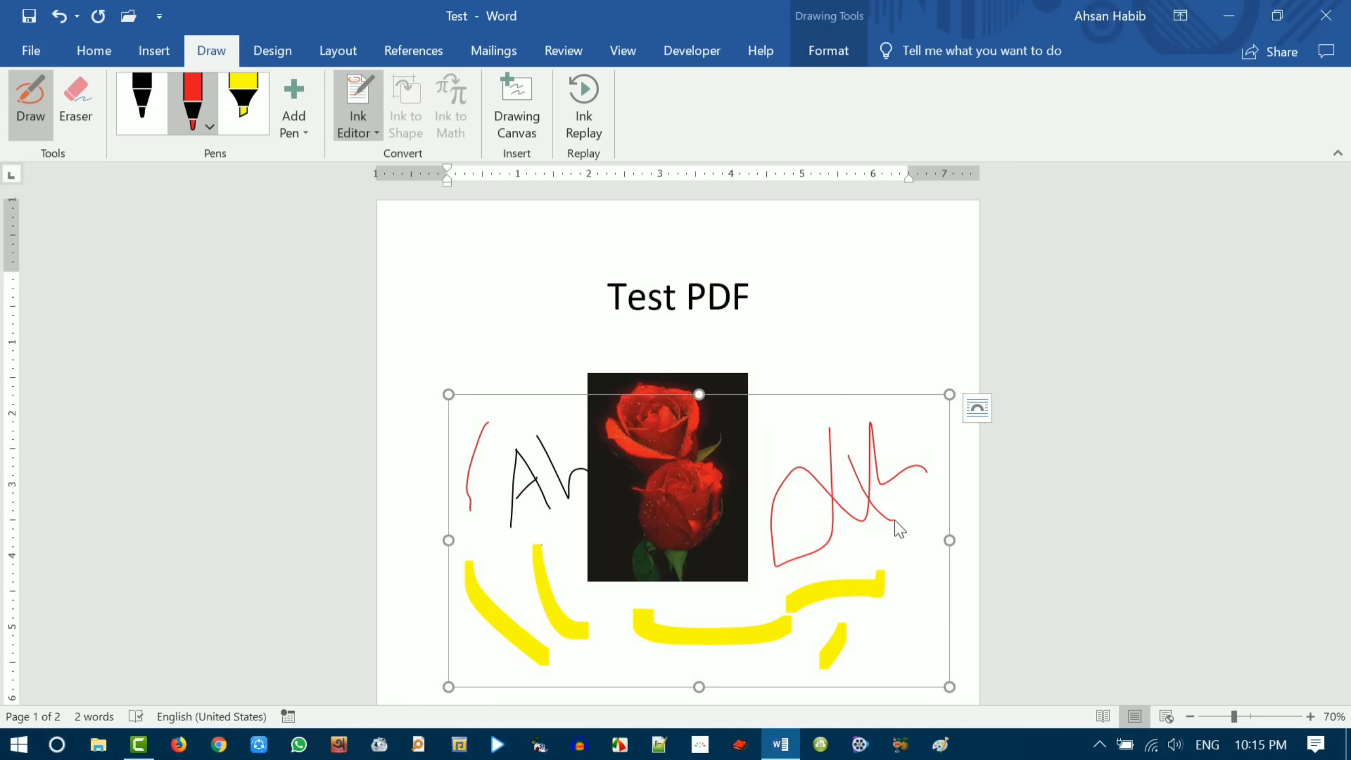
pyautogui.moveTo(896, 528)
pyautogui.mouseDown()
pyautogui.moveTo(873, 543)
pyautogui.moveTo(838, 437)
pyautogui.moveTo(822, 508)
pyautogui.moveTo(830, 559)
pyautogui.moveTo(904, 543)
pyautogui.moveTo(872, 562)
pyautogui.moveTo(908, 597)
pyautogui.mouseUp()
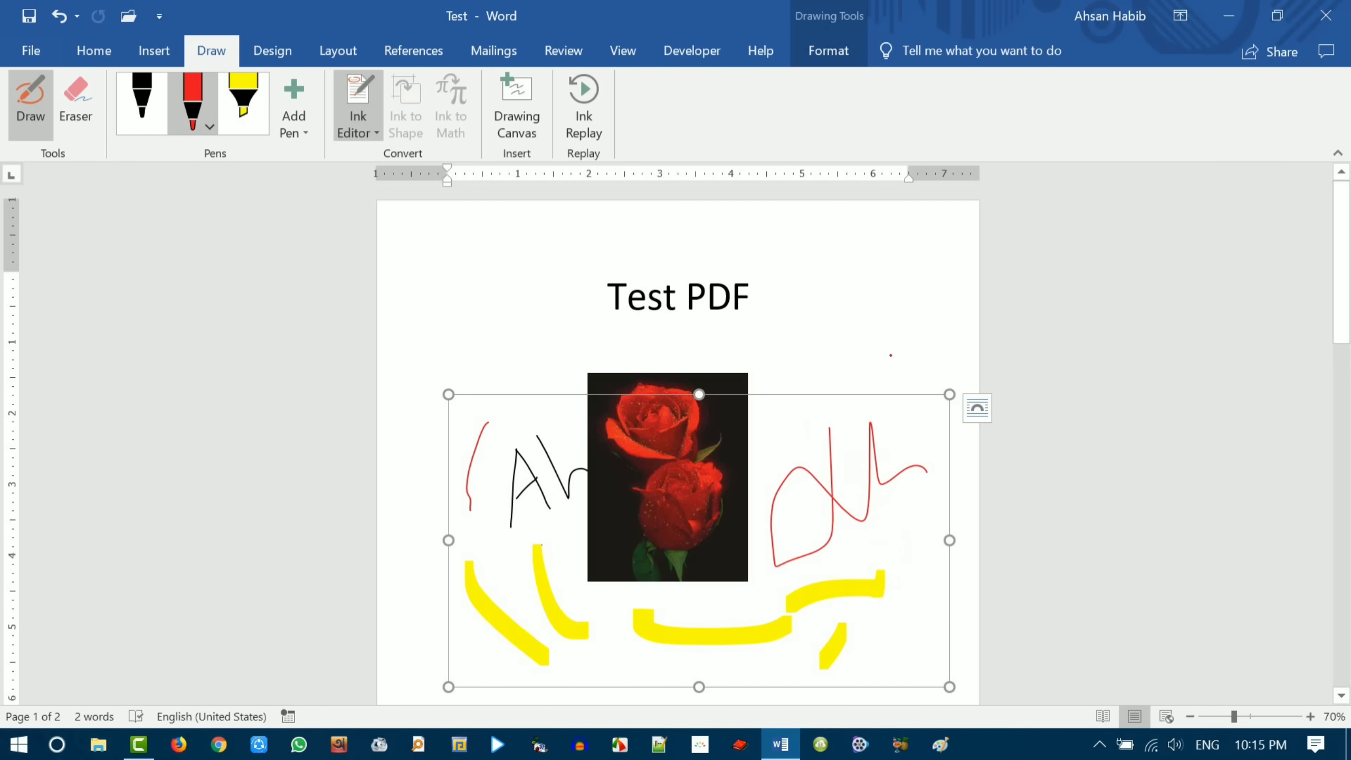
pyautogui.press('Escape')
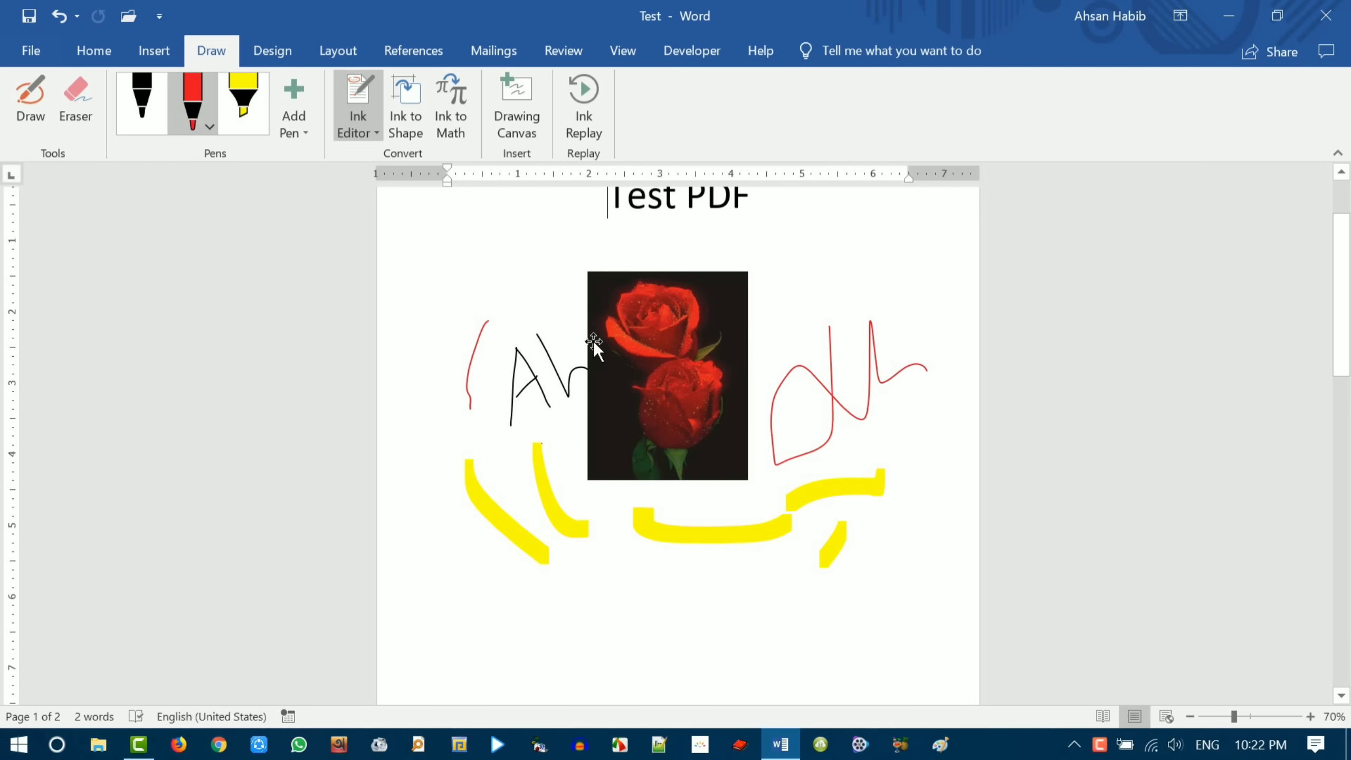
# - Look through both pages of the document, from the title and drawing to the blank second page
pyautogui.scroll(2, 596, 341)
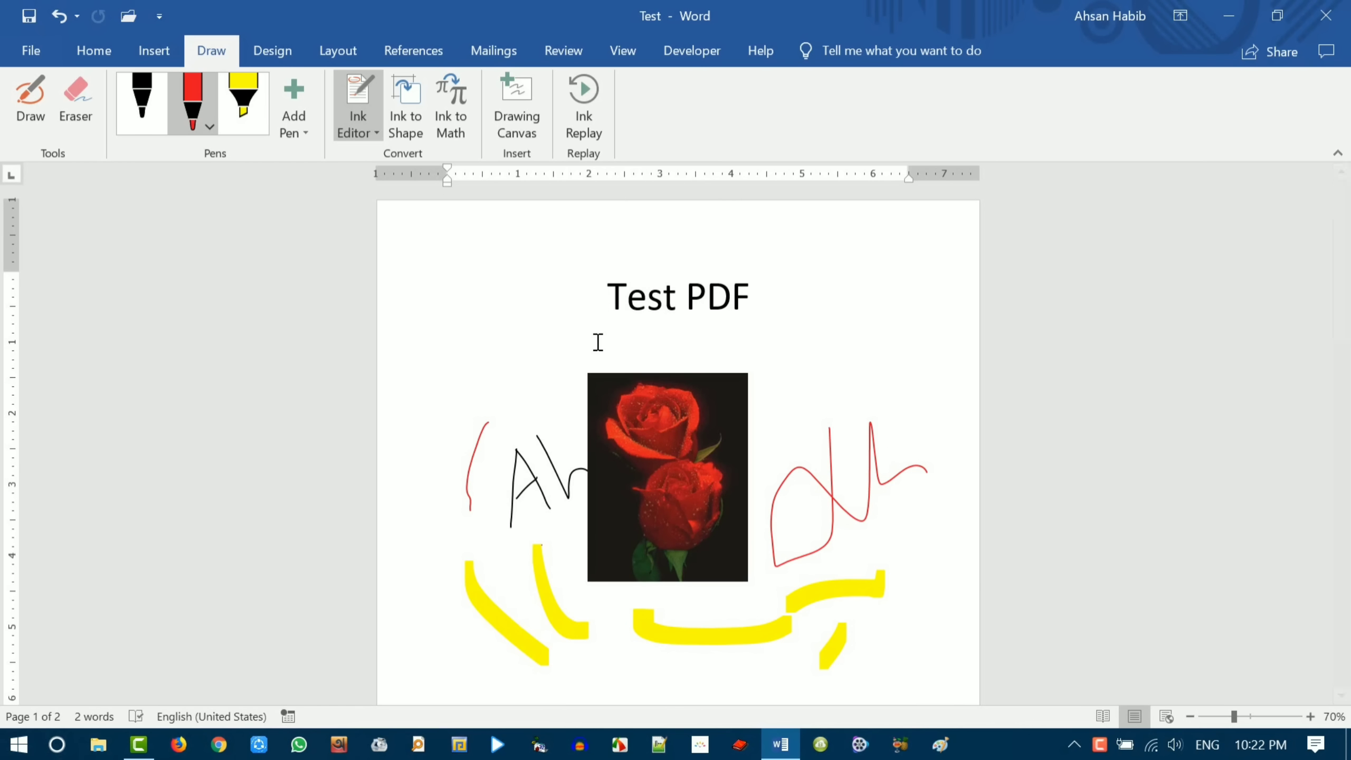
pyautogui.scroll(-5, 598, 342)
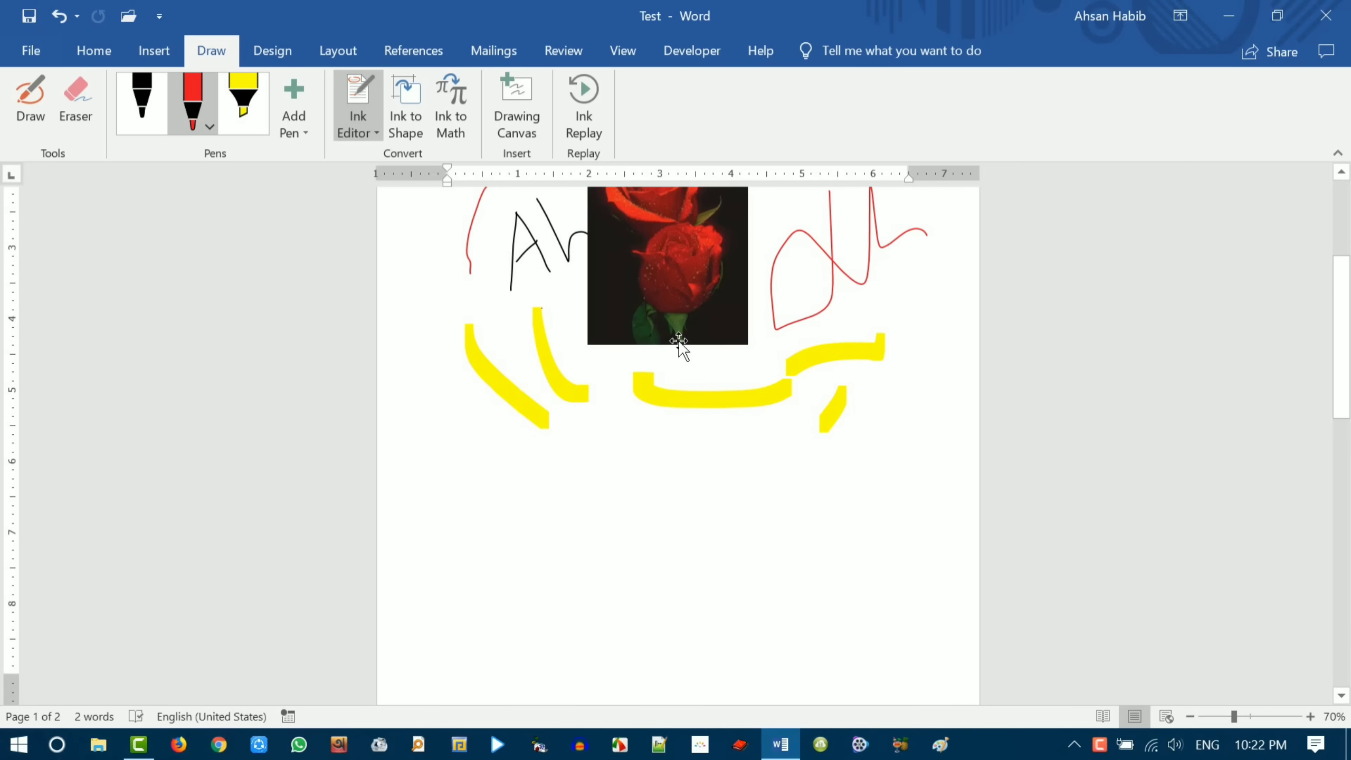
pyautogui.scroll(-9, 674, 351)
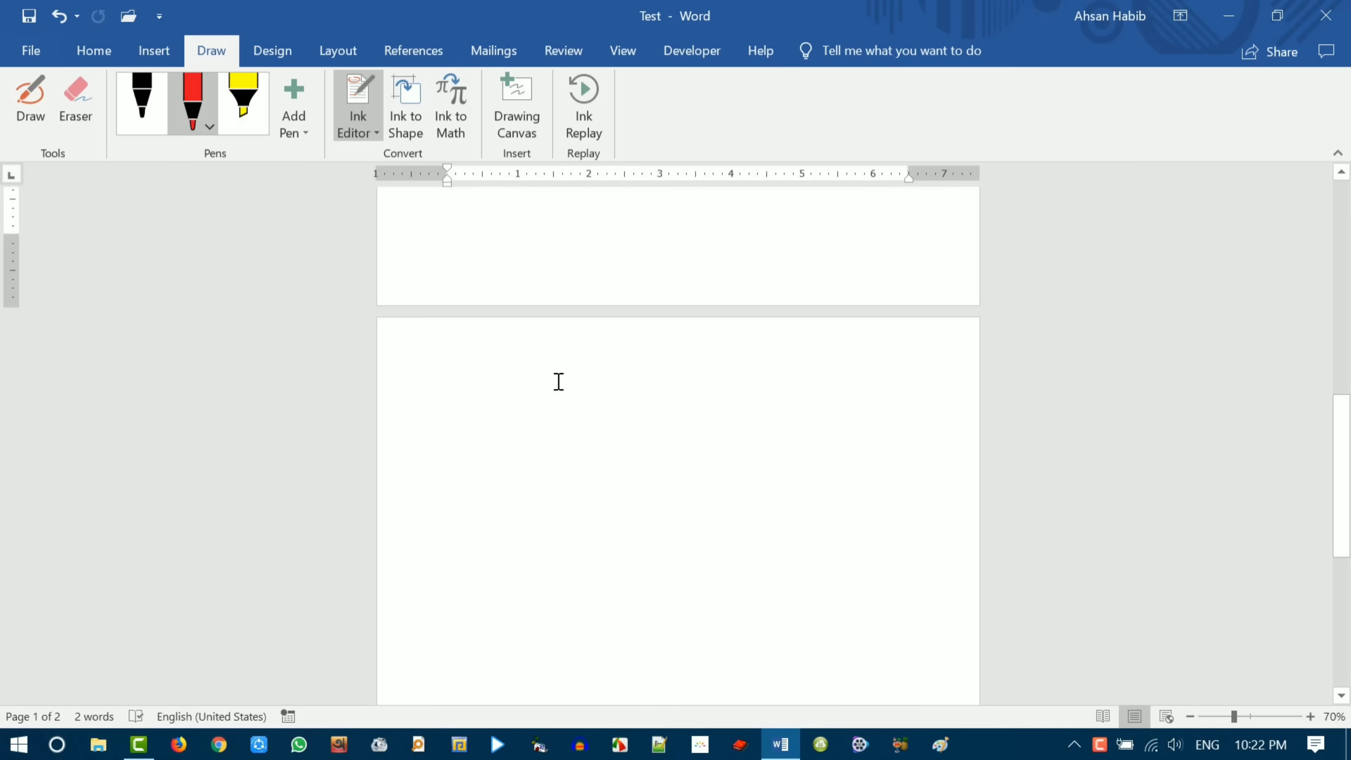
pyautogui.scroll(5, 592, 393)
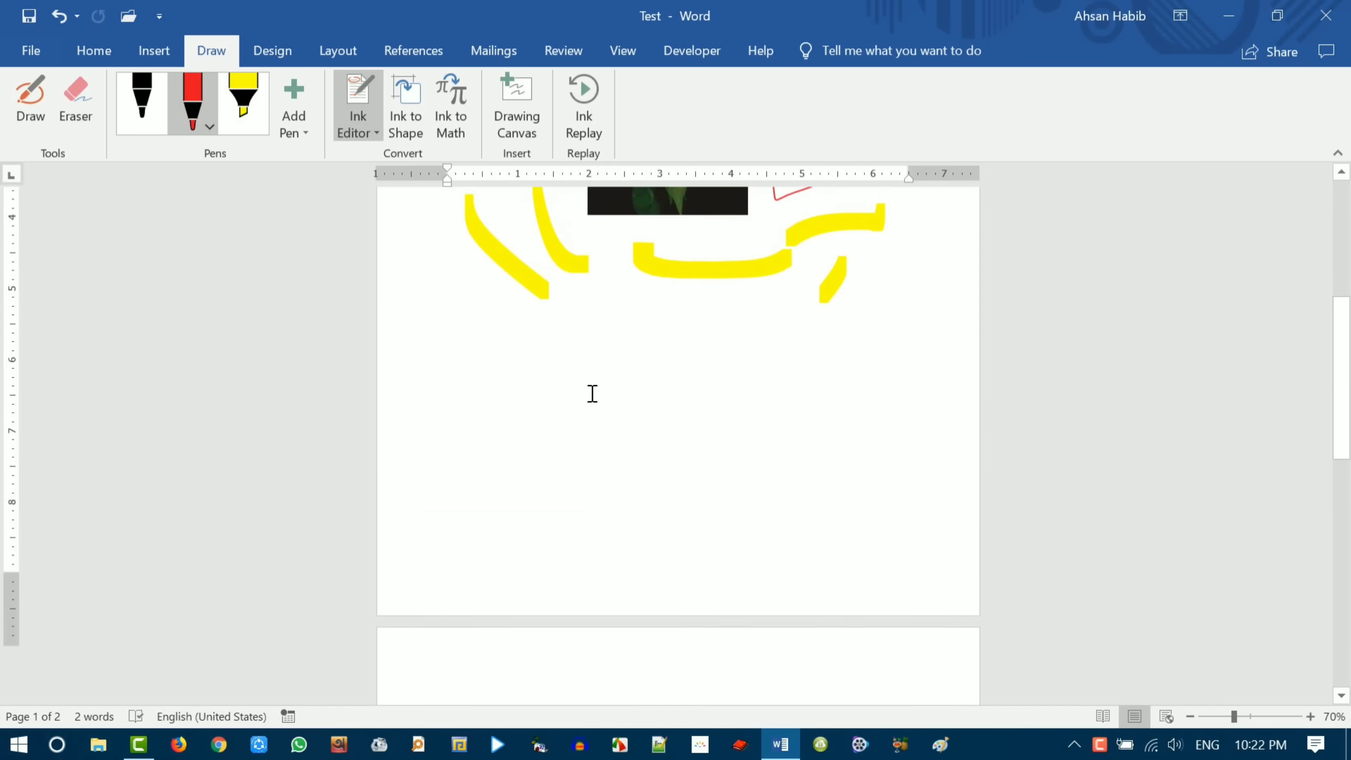
pyautogui.scroll(-3, 592, 393)
pyautogui.scroll(2, 590, 391)
pyautogui.scroll(5, 591, 391)
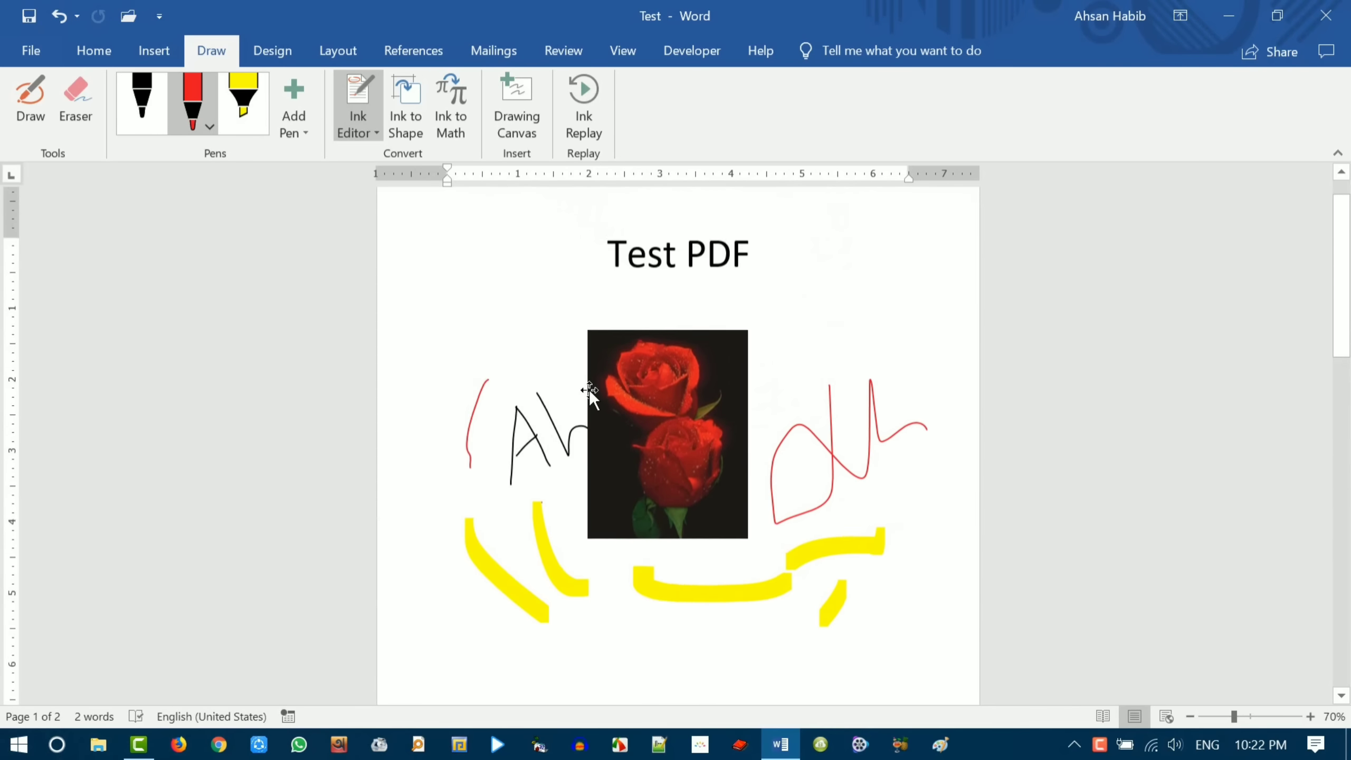
pyautogui.scroll(-4, 593, 389)
pyautogui.scroll(-2, 585, 371)
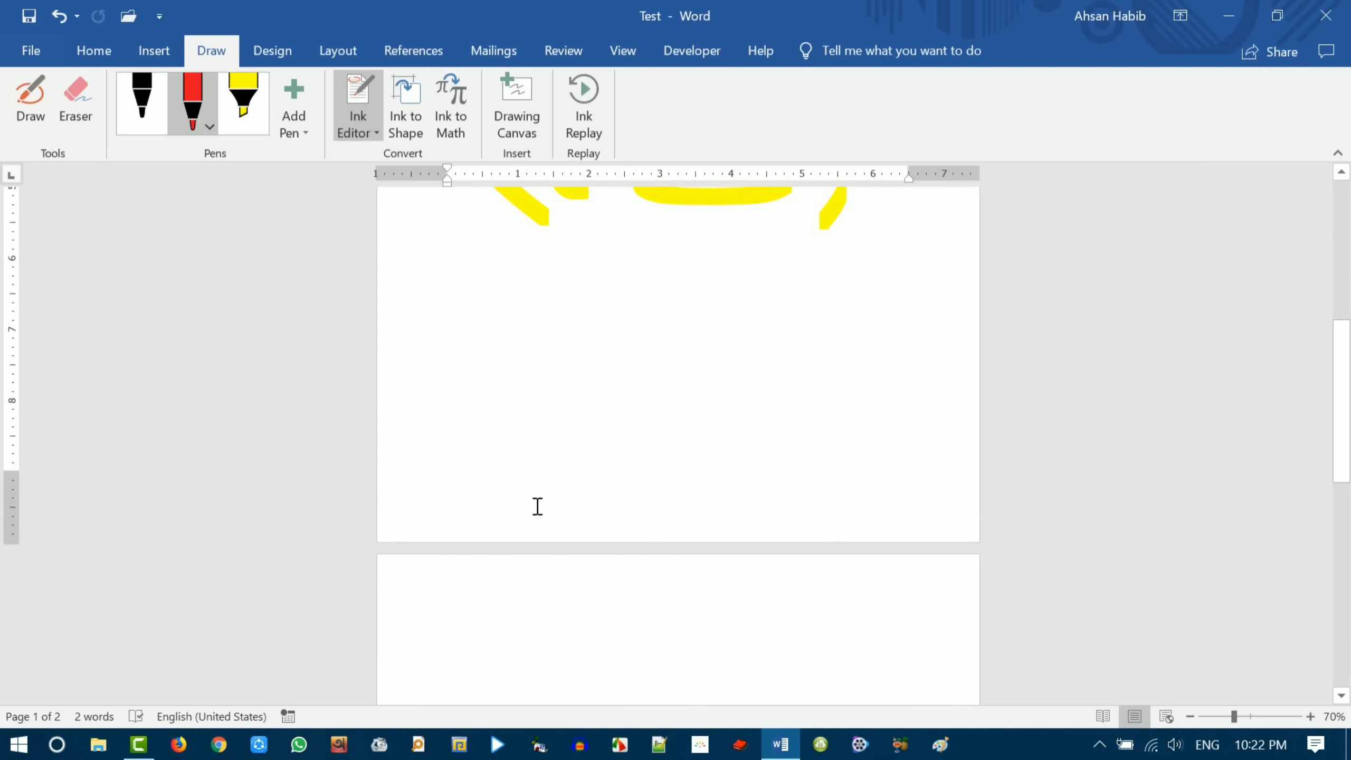
# - Place the insertion point on the last line of page 1 and open the custom margins settings
pyautogui.hotkey('ctrl', 'Return')
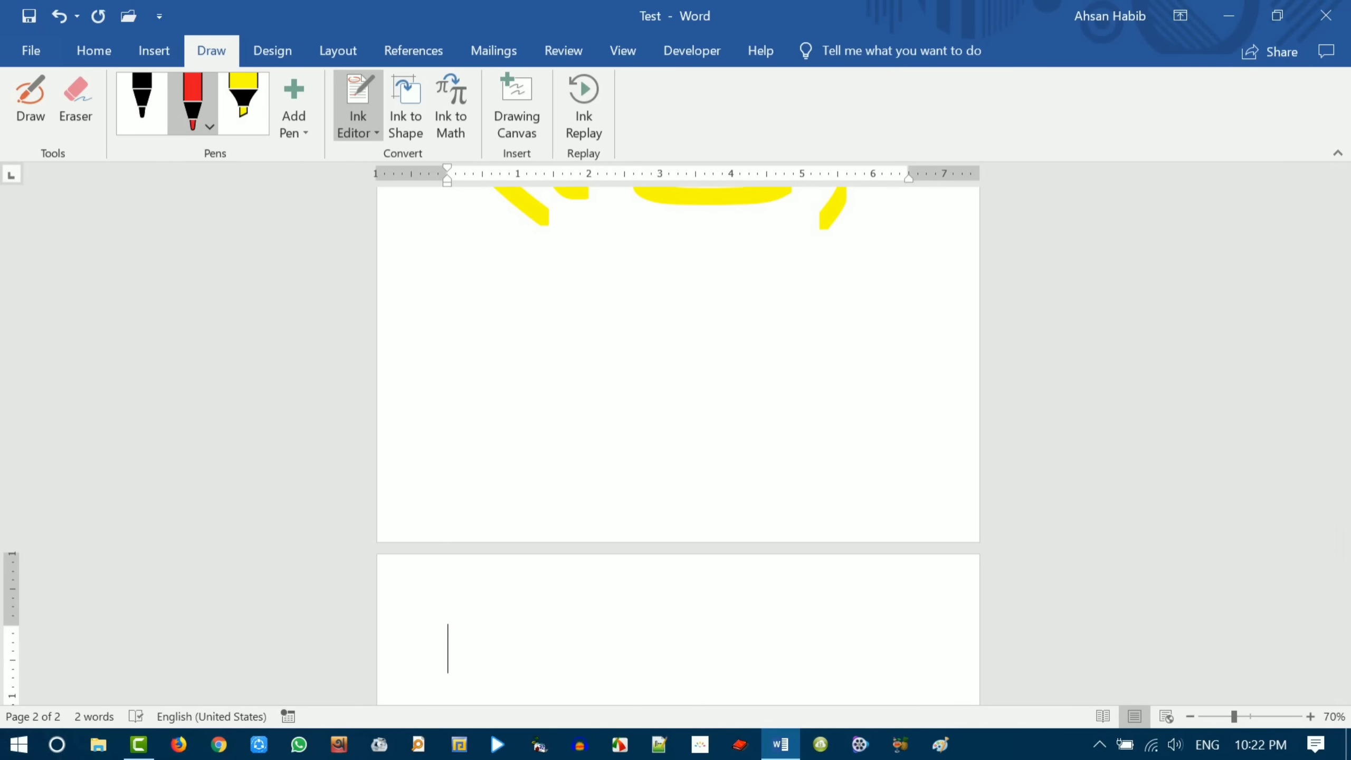
pyautogui.press('BackSpace')
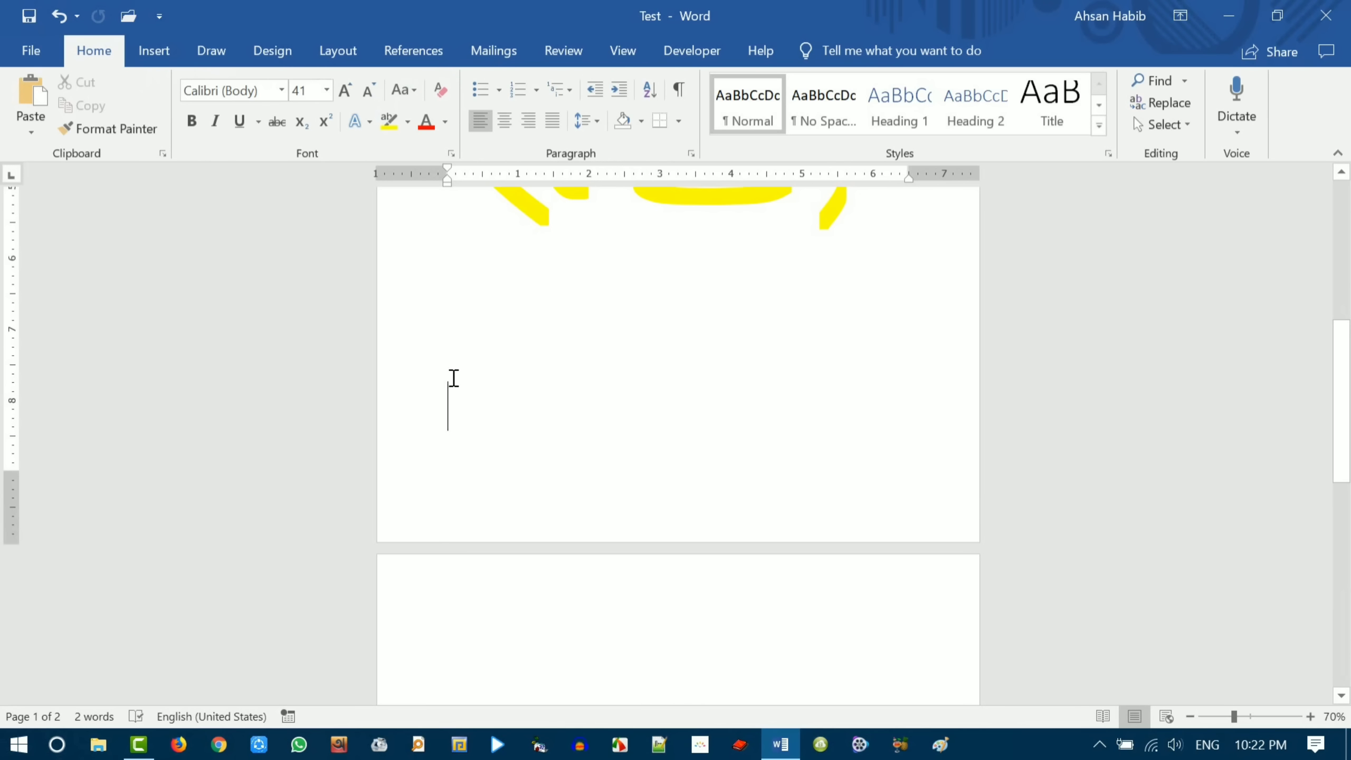
pyautogui.click(341, 52)
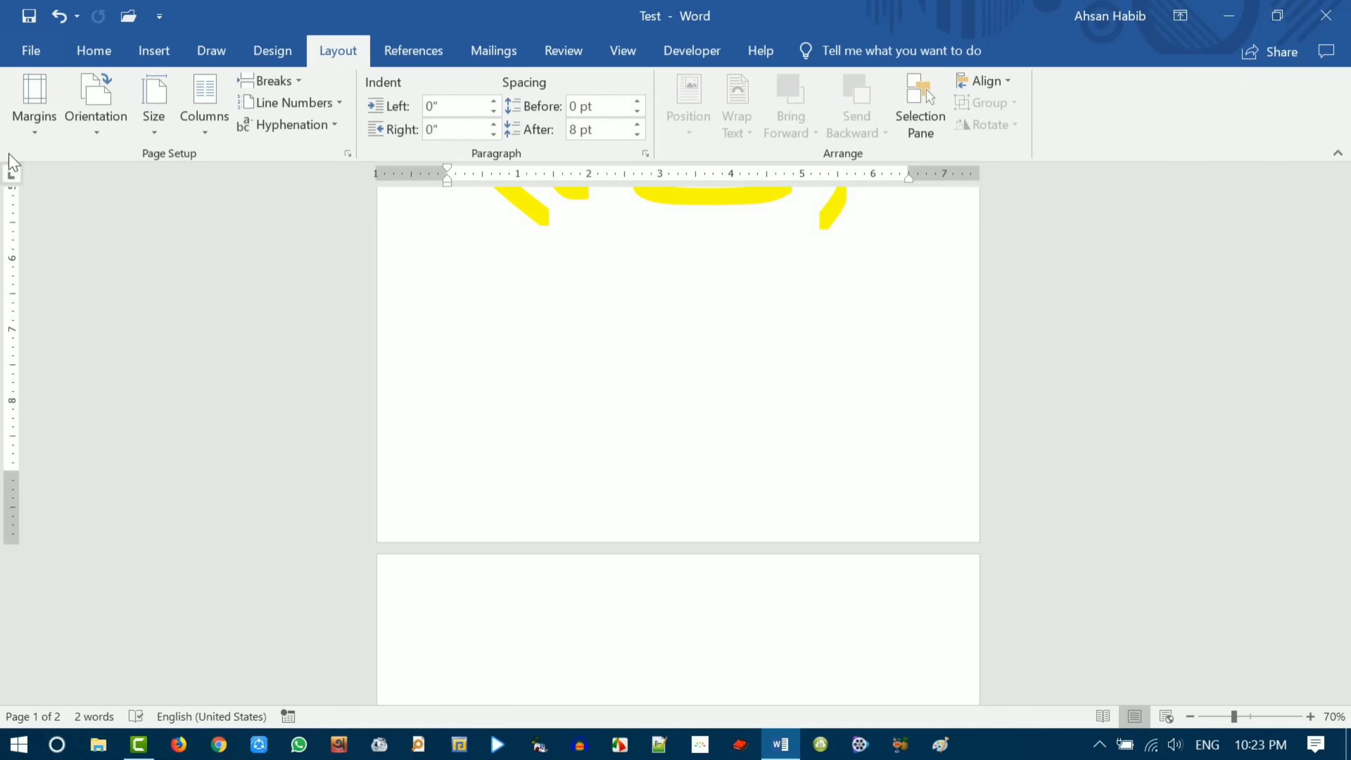
pyautogui.click(36, 137)
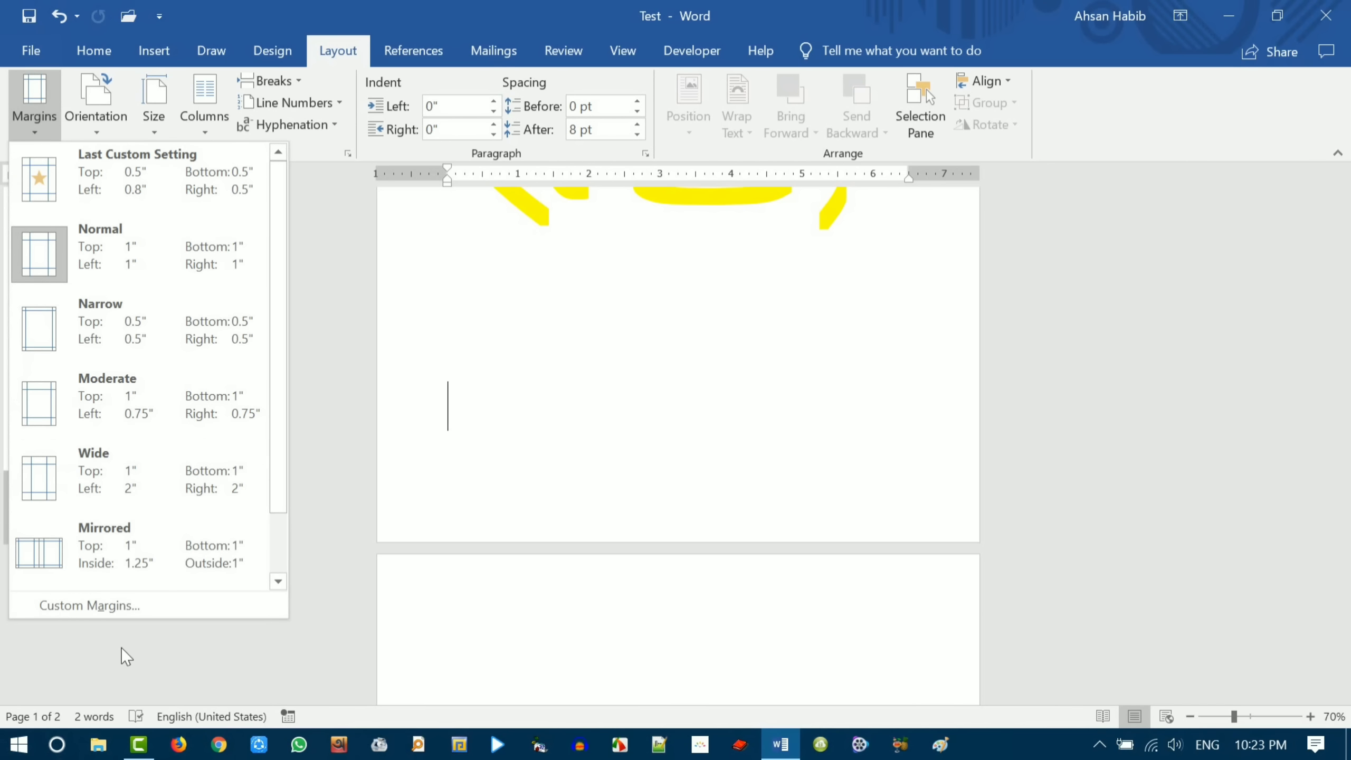
pyautogui.click(124, 609)
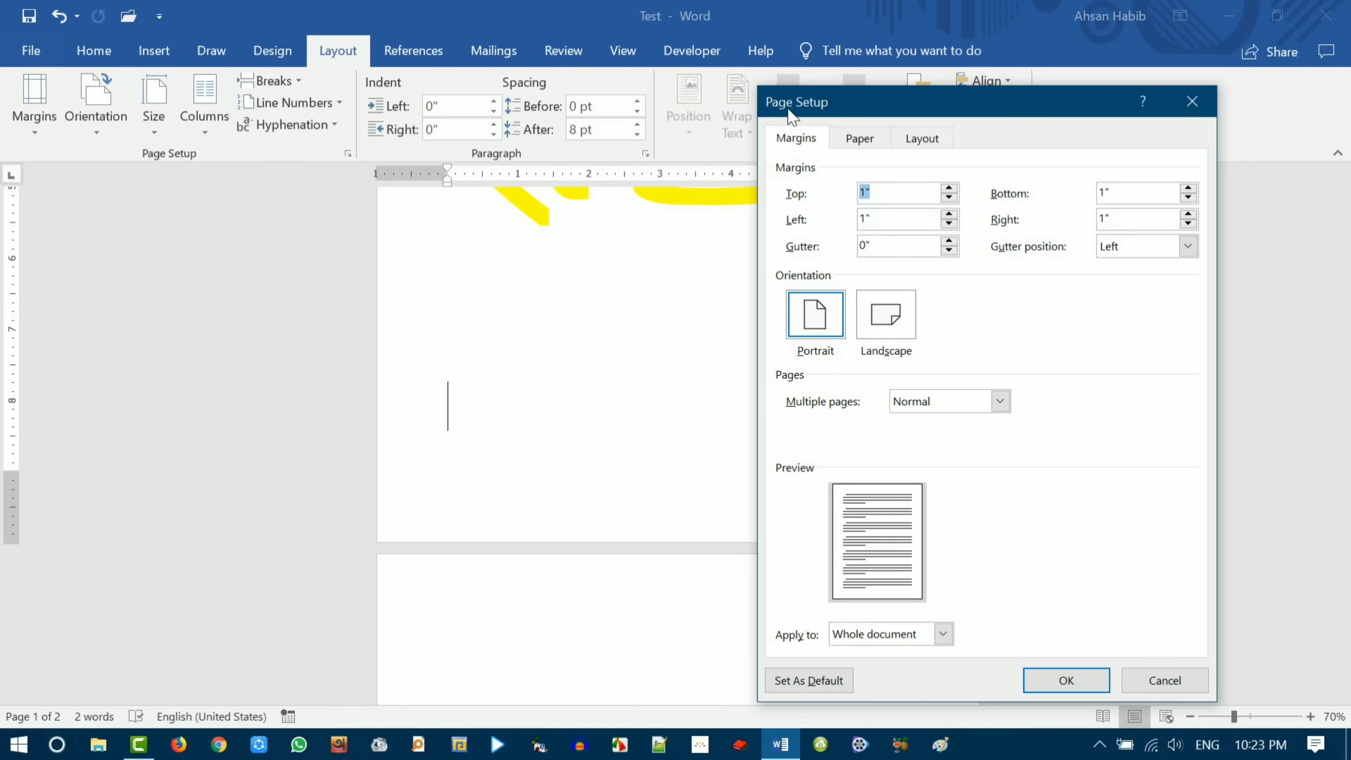
pyautogui.moveTo(911, 107); pyautogui.dragTo(956, 106)
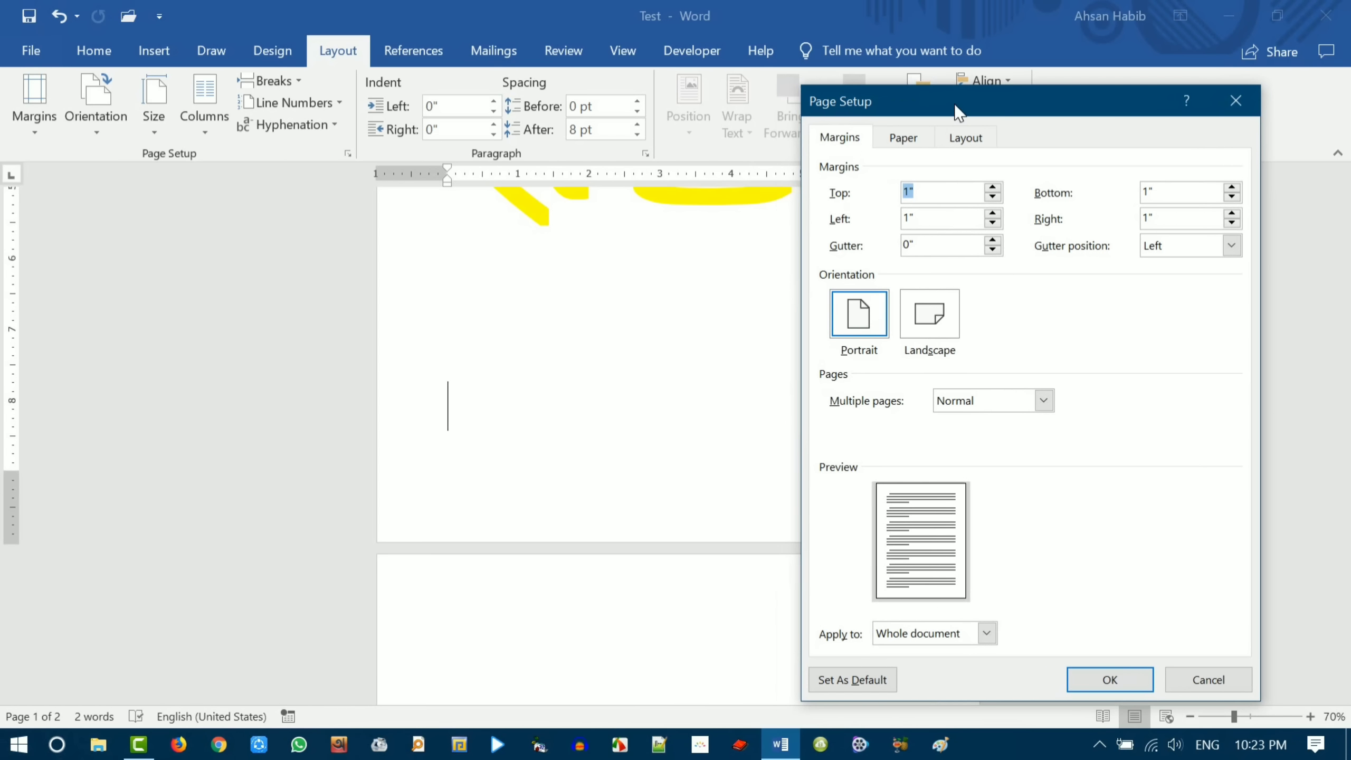
# - Set the page orientation to landscape, applied from this point forward
pyautogui.click(870, 328)
pyautogui.click(942, 326)
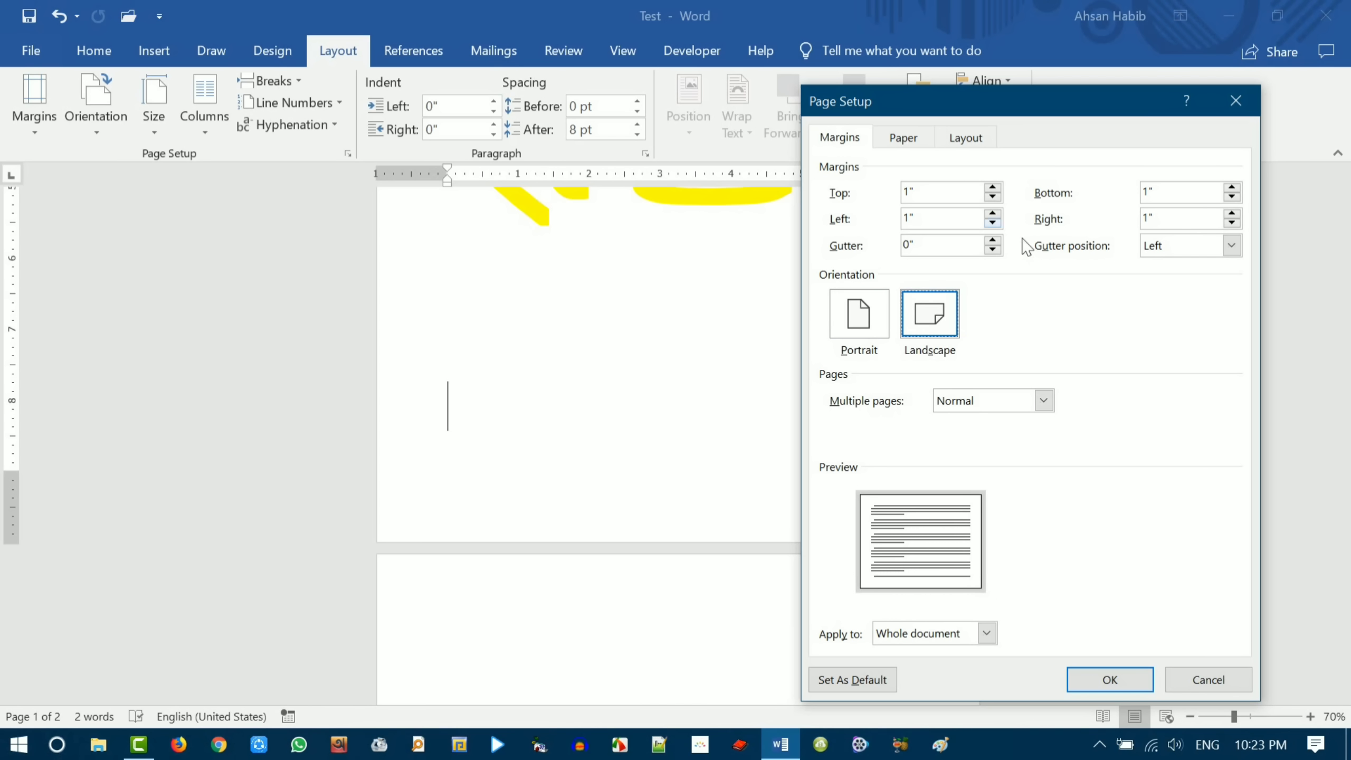
pyautogui.click(908, 137)
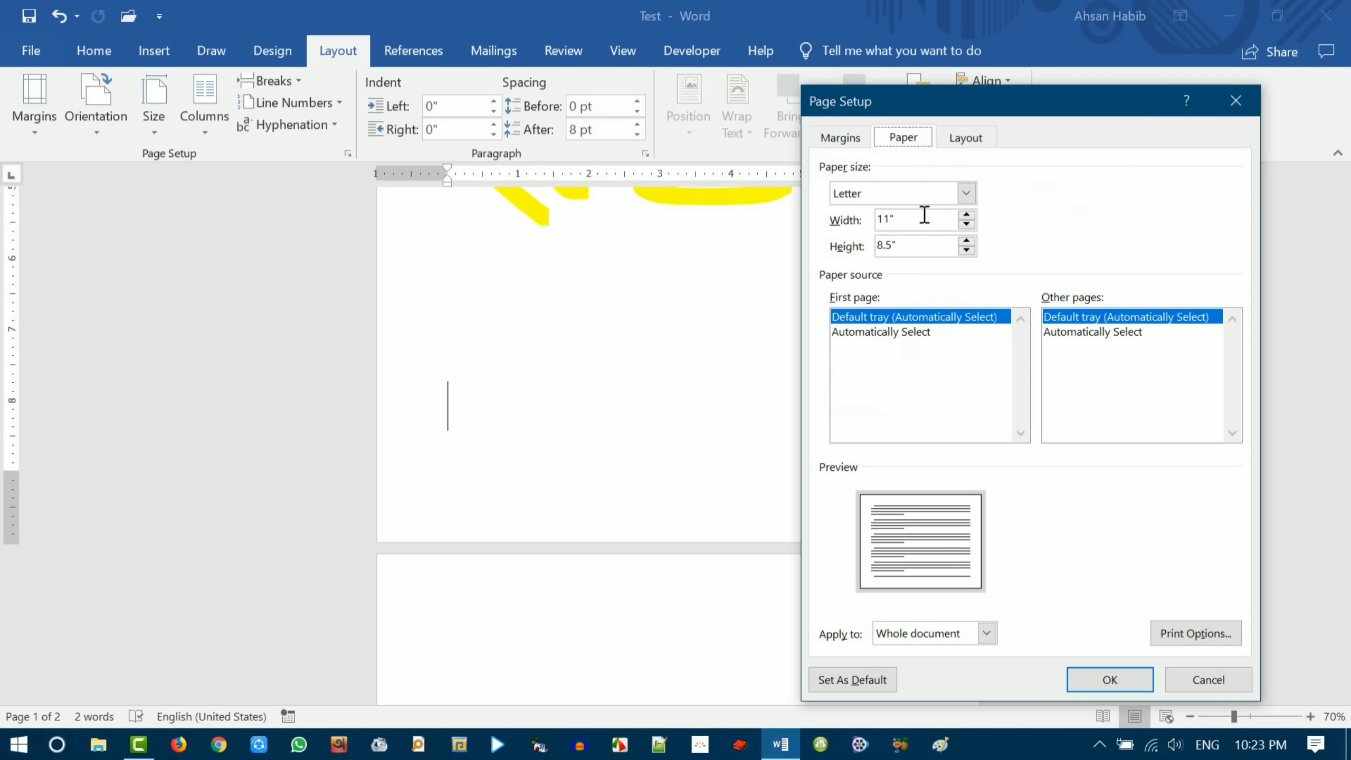
pyautogui.click(852, 139)
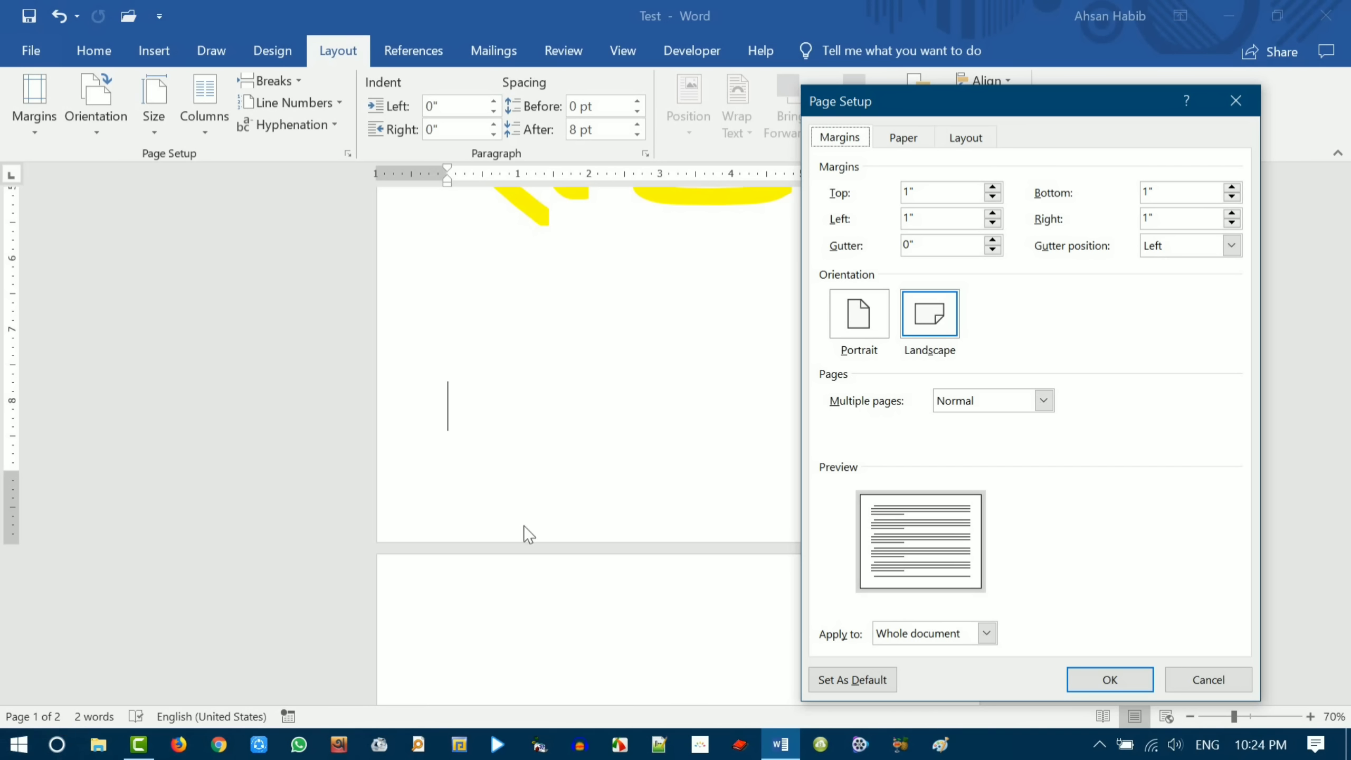
pyautogui.click(985, 634)
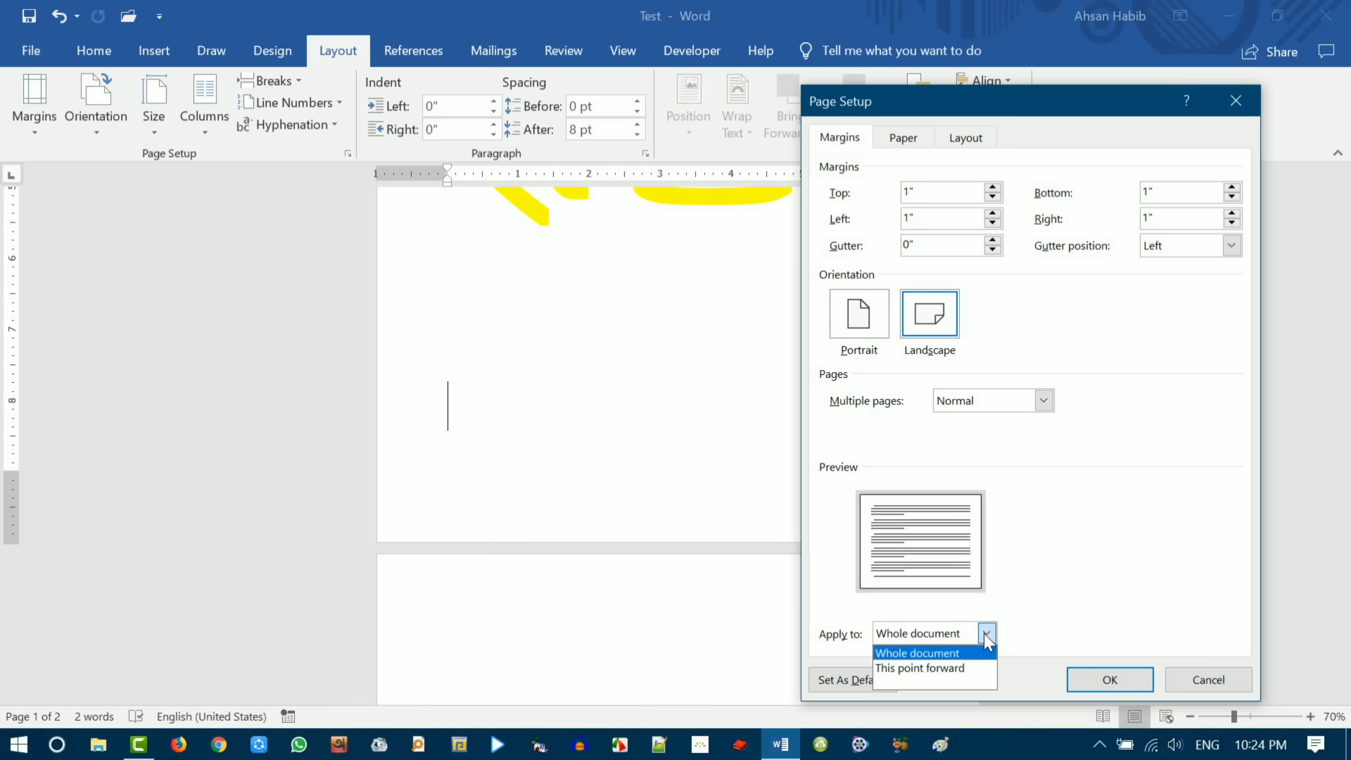
pyautogui.click(952, 670)
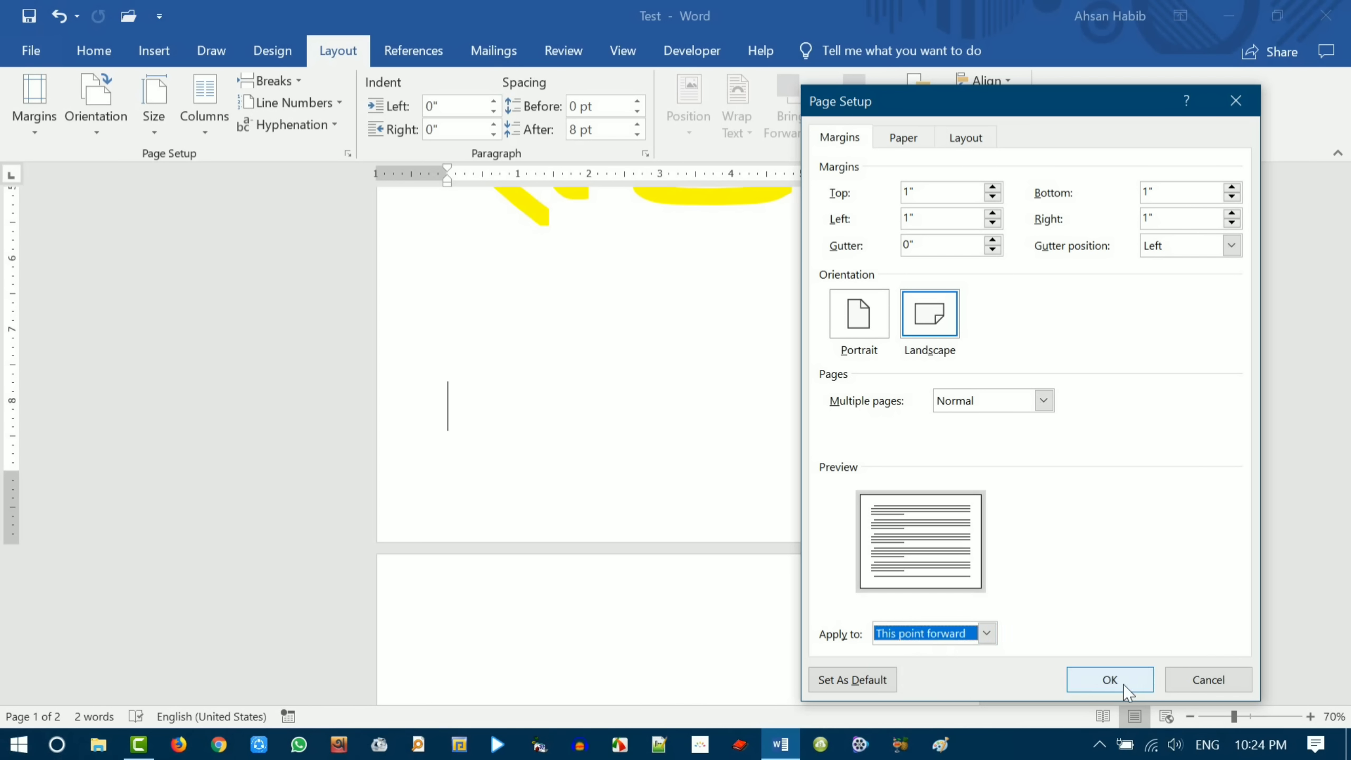
pyautogui.click(1110, 680)
# - Compare the orientation of the first page with that of the second page
pyautogui.scroll(3, 513, 365)
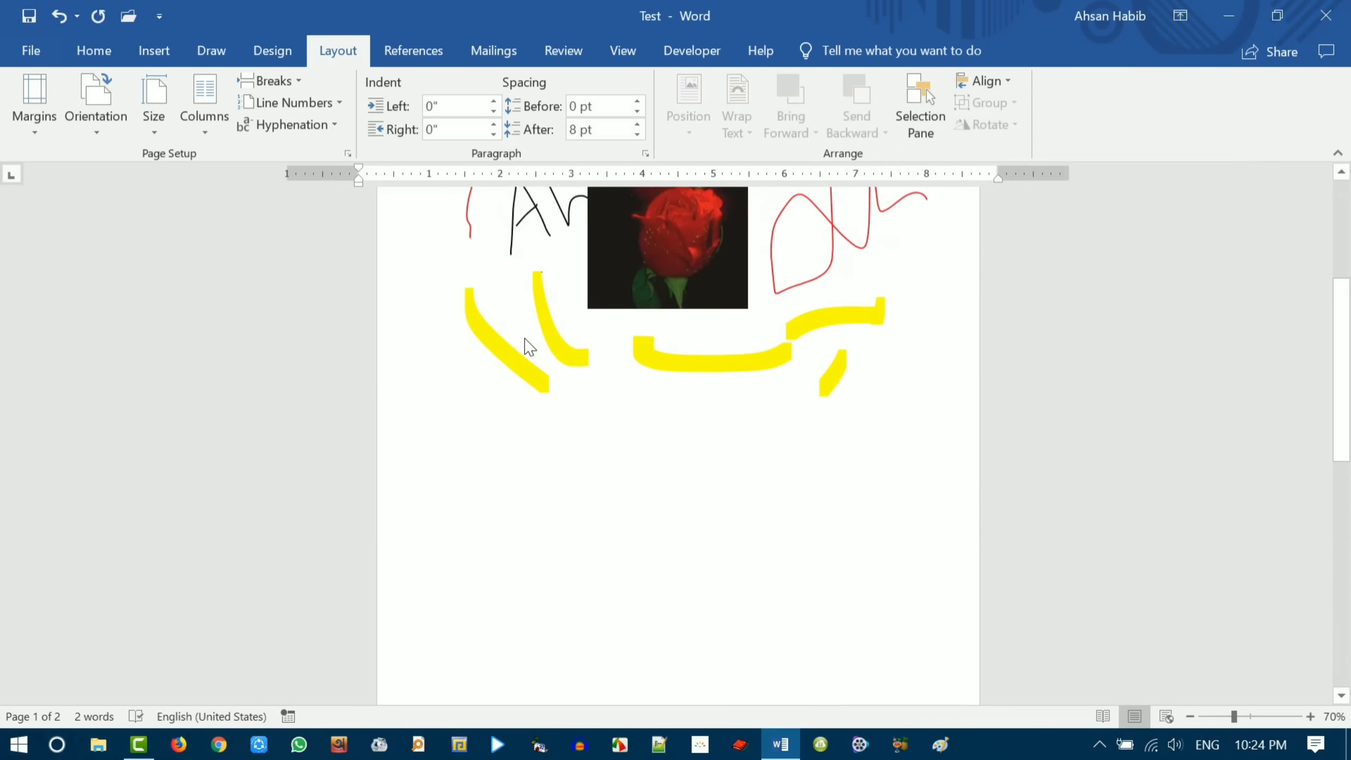
pyautogui.scroll(3, 527, 340)
pyautogui.scroll(-8, 655, 456)
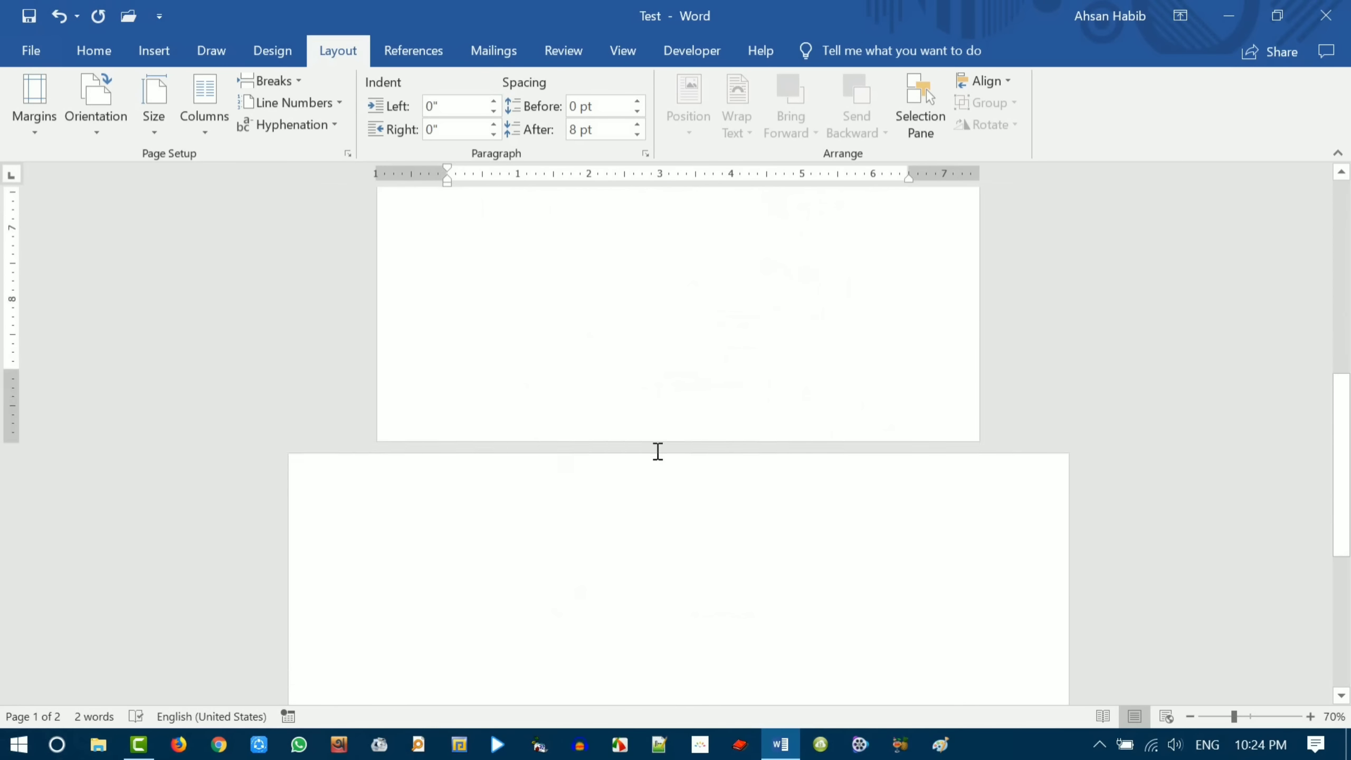
pyautogui.scroll(-3, 658, 451)
pyautogui.click(531, 383)
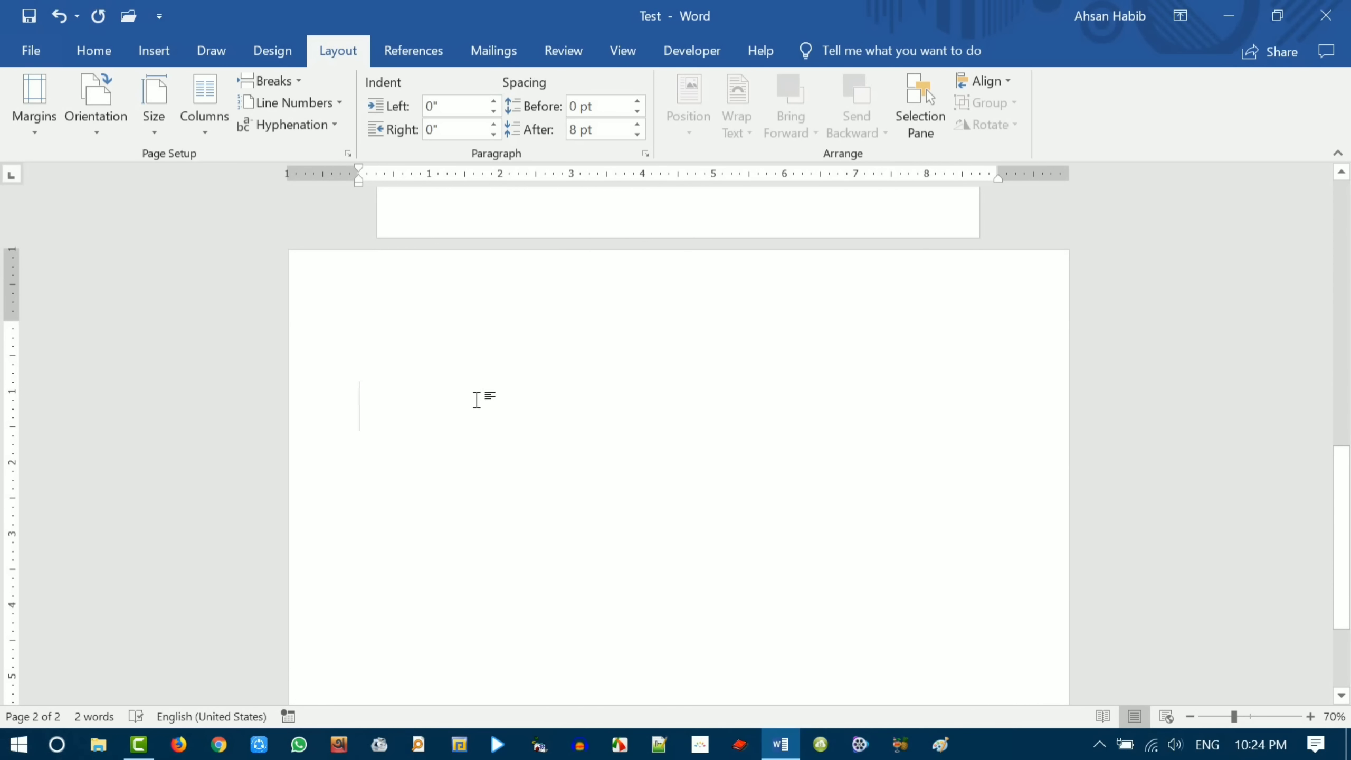
pyautogui.scroll(10, 477, 401)
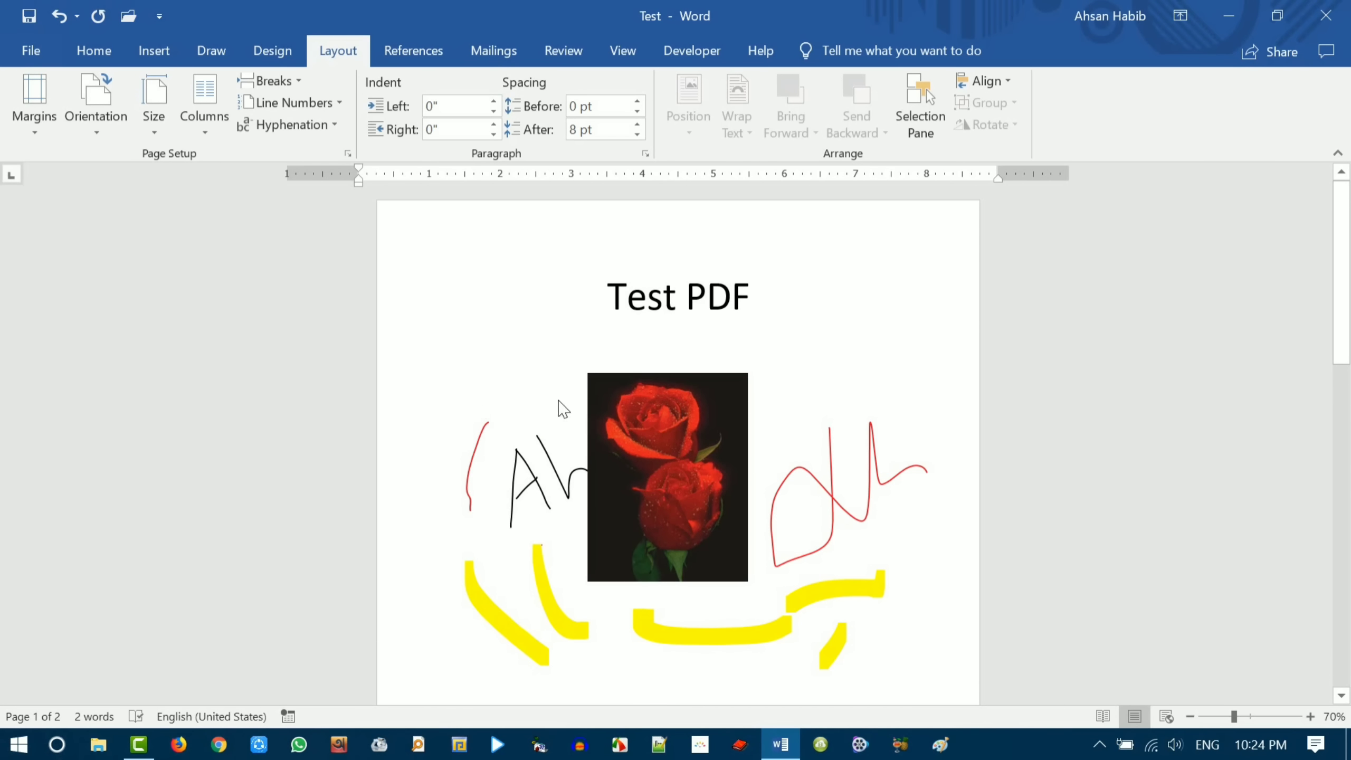
pyautogui.scroll(-10, 606, 388)
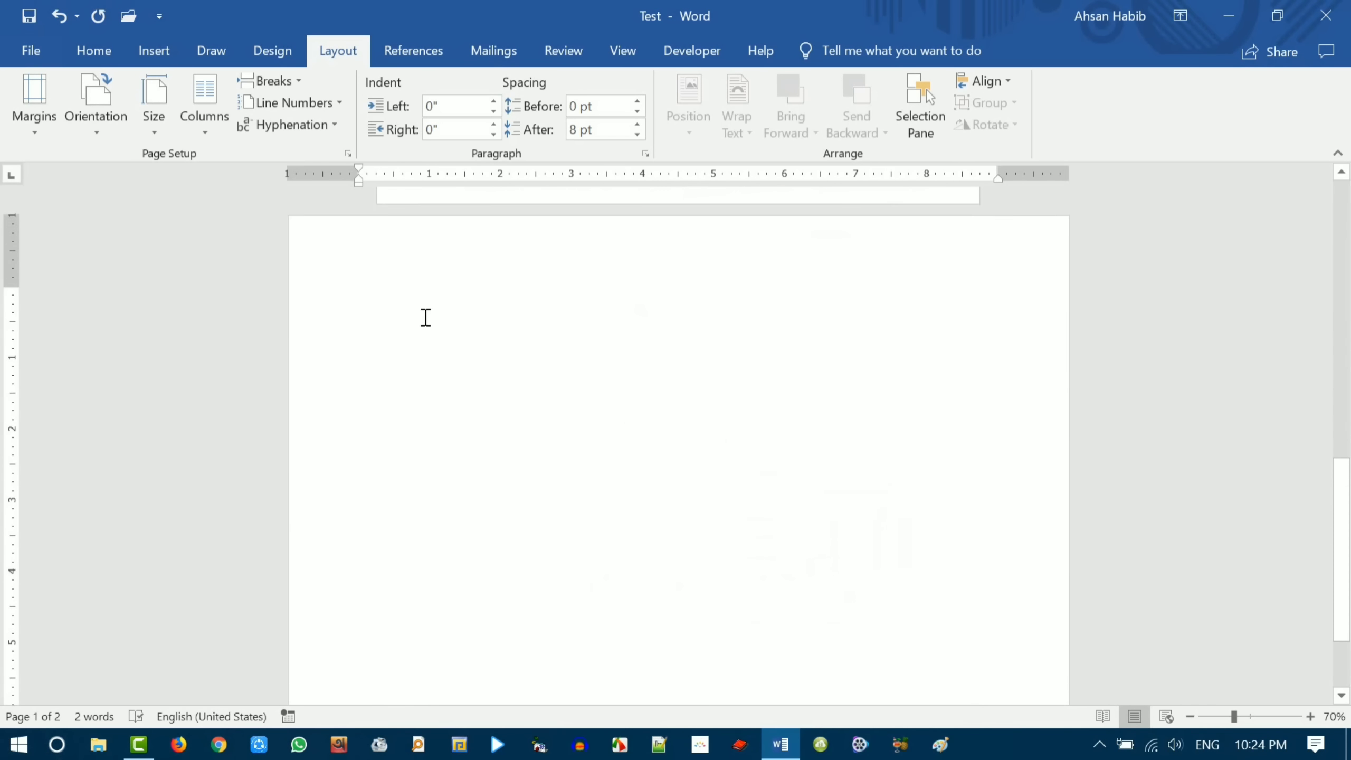
# - Add empty lines on the landscape second page until the document runs over onto further landscape pages
pyautogui.scroll(-2, 482, 417)
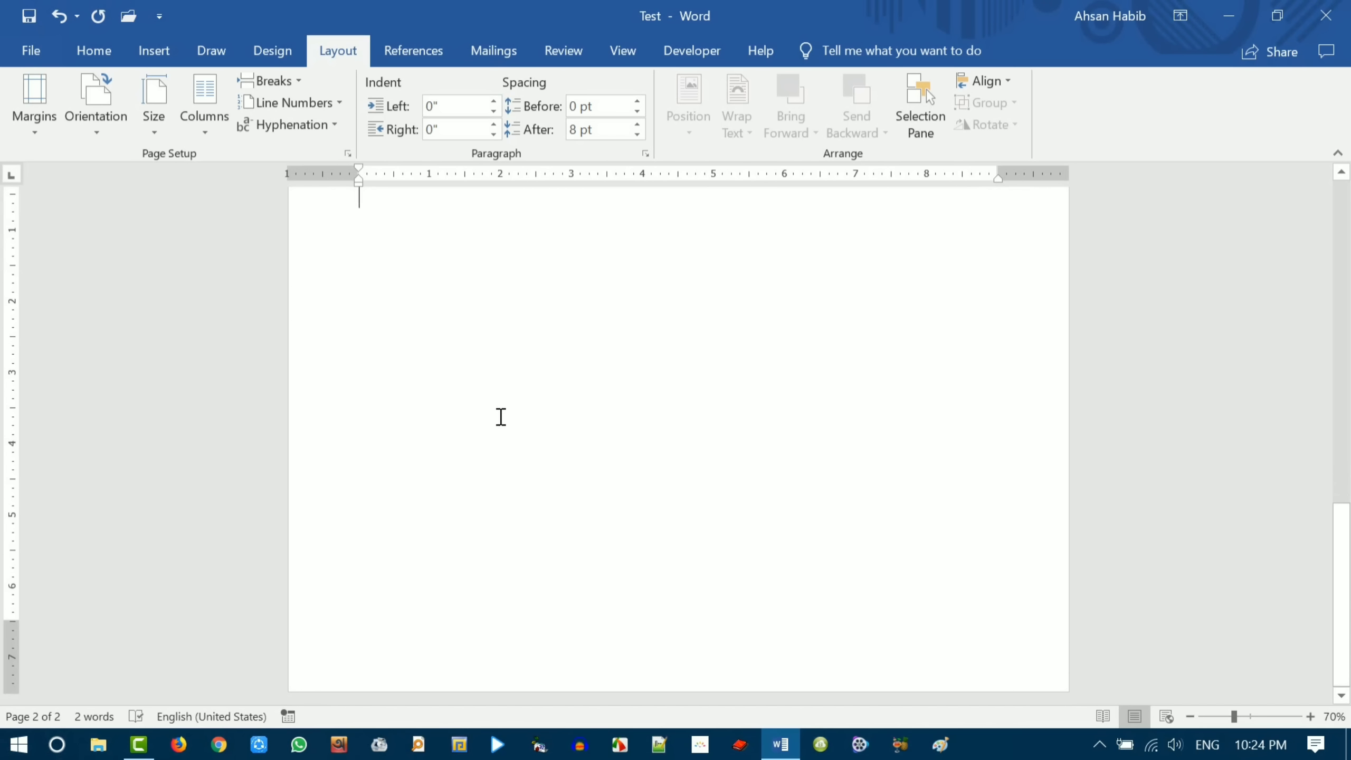
pyautogui.scroll(2, 461, 436)
pyautogui.press('Return')
pyautogui.press('Return')
pyautogui.press('Return')
pyautogui.press('Return')
pyautogui.press('Return')
pyautogui.press('Return')
pyautogui.press('Return')
pyautogui.press('Return')
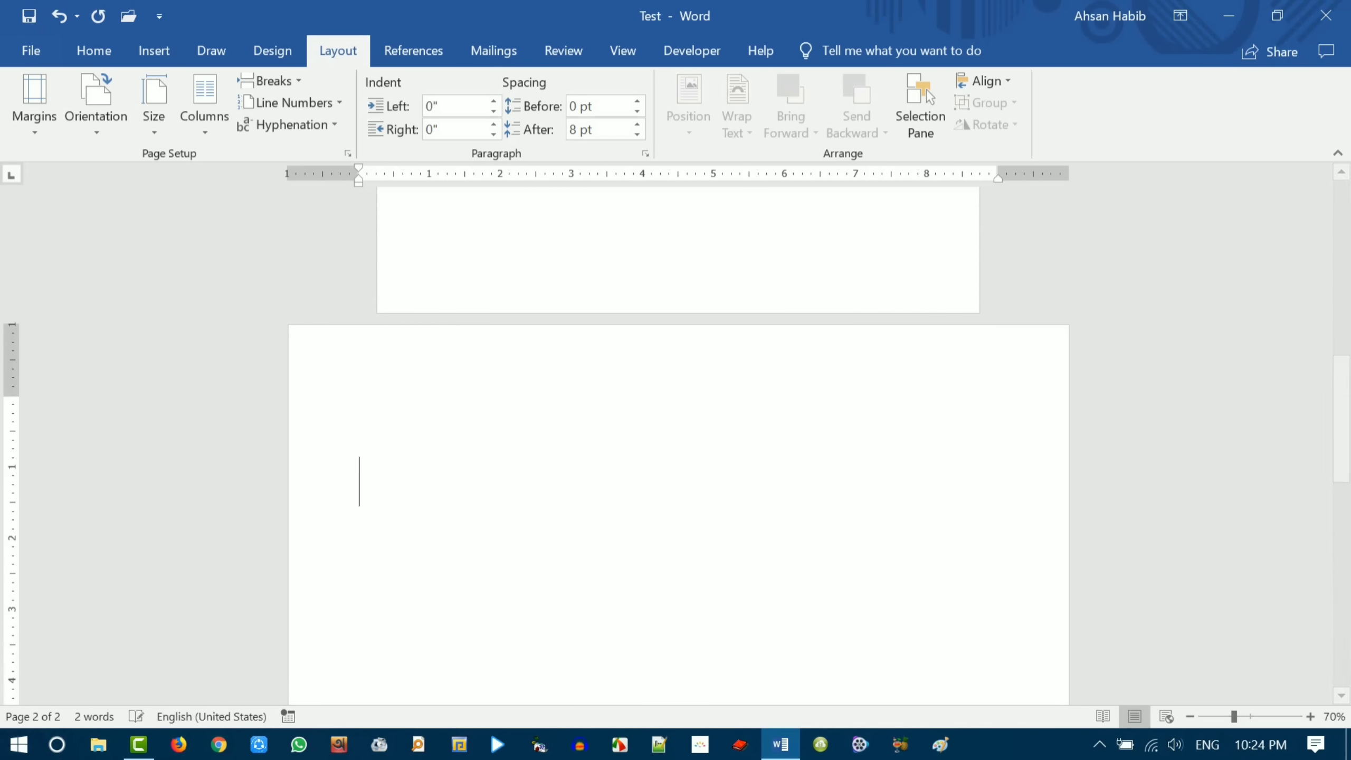
pyautogui.press('Return')
pyautogui.press('Return')
pyautogui.press('Return')
pyautogui.press('Return')
pyautogui.press('Return')
pyautogui.press('Return')
pyautogui.press('Return')
pyautogui.press('Return')
pyautogui.press('Return')
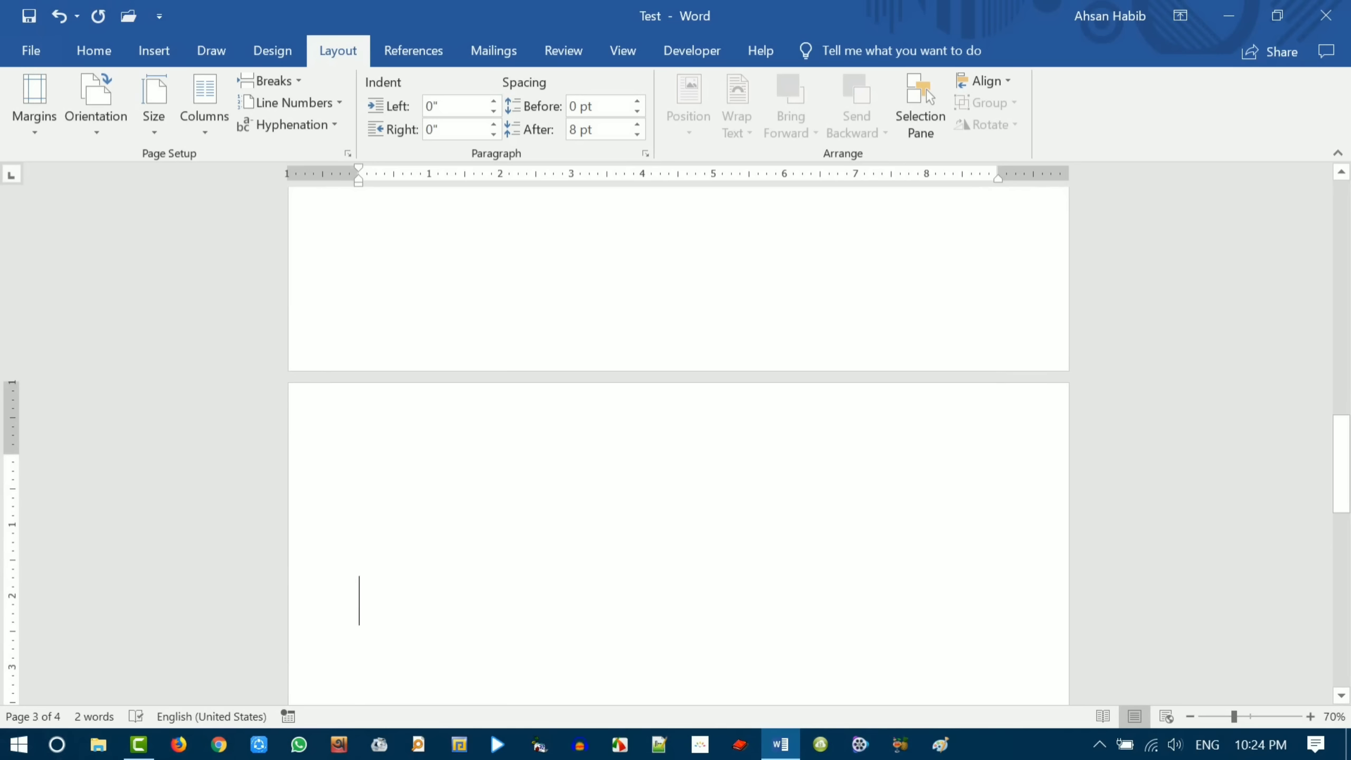
# - Find the break between pages 2 and 3 and place the insertion point on the last line of page 2
pyautogui.press('Down')
pyautogui.press('Down')
pyautogui.press('Down')
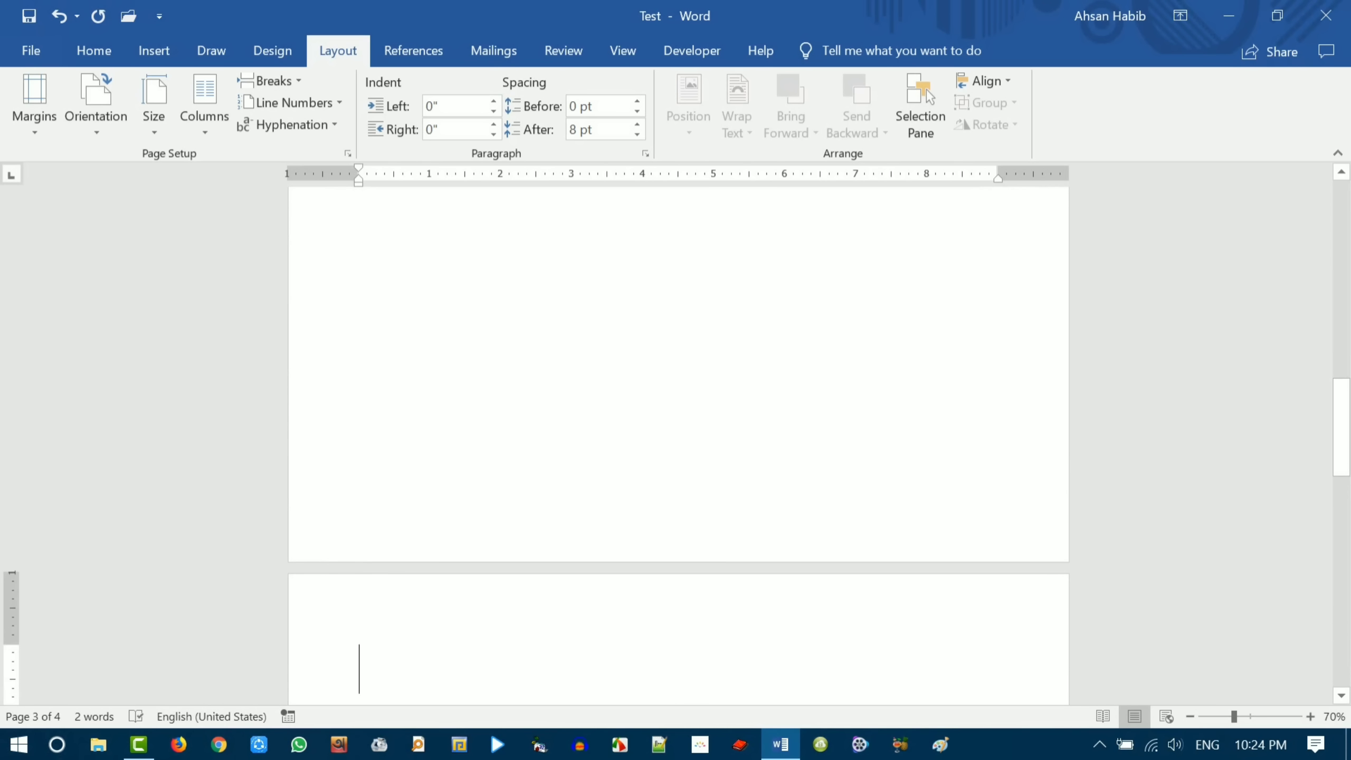
pyautogui.press('Up')
pyautogui.press('Up')
pyautogui.press('Up')
pyautogui.press('Down')
pyautogui.press('Down')
pyautogui.press('Down')
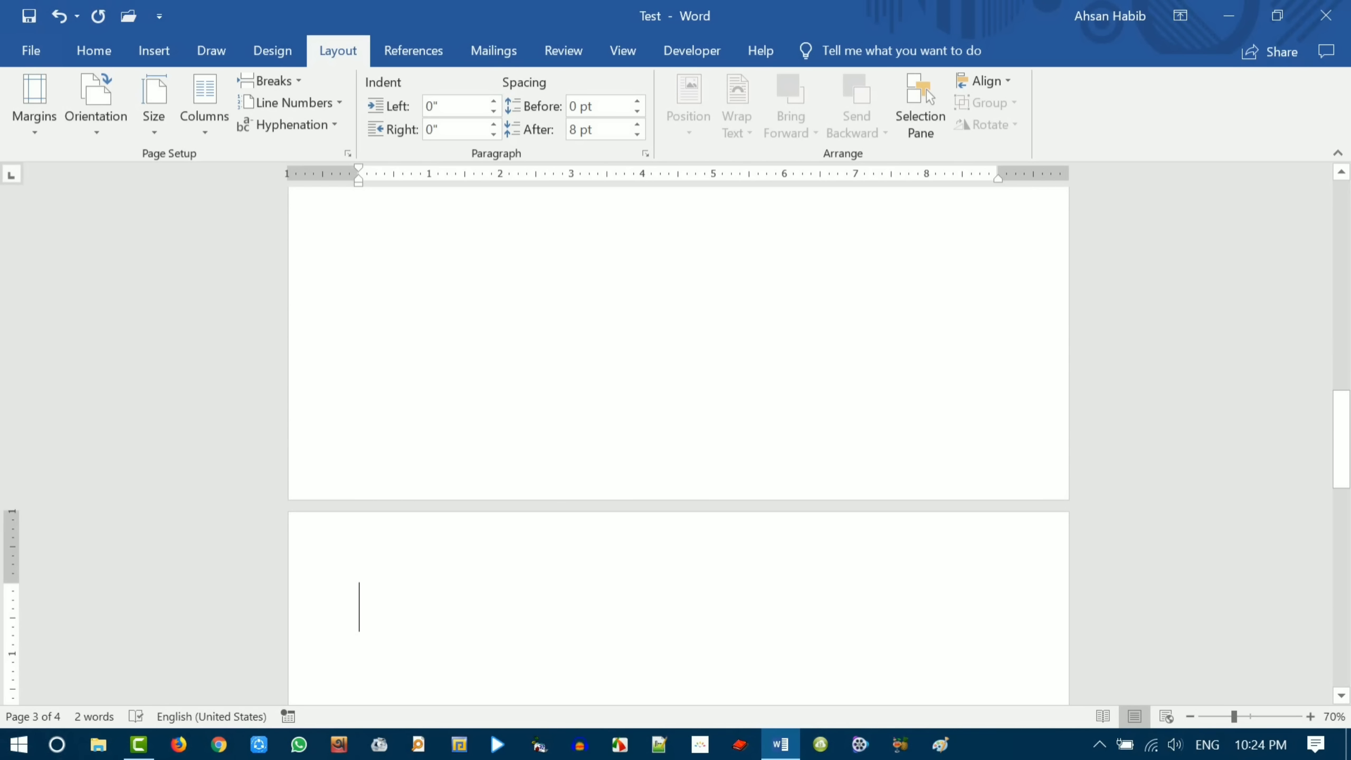
pyautogui.press('Up')
pyautogui.press('Up')
pyautogui.press('Up')
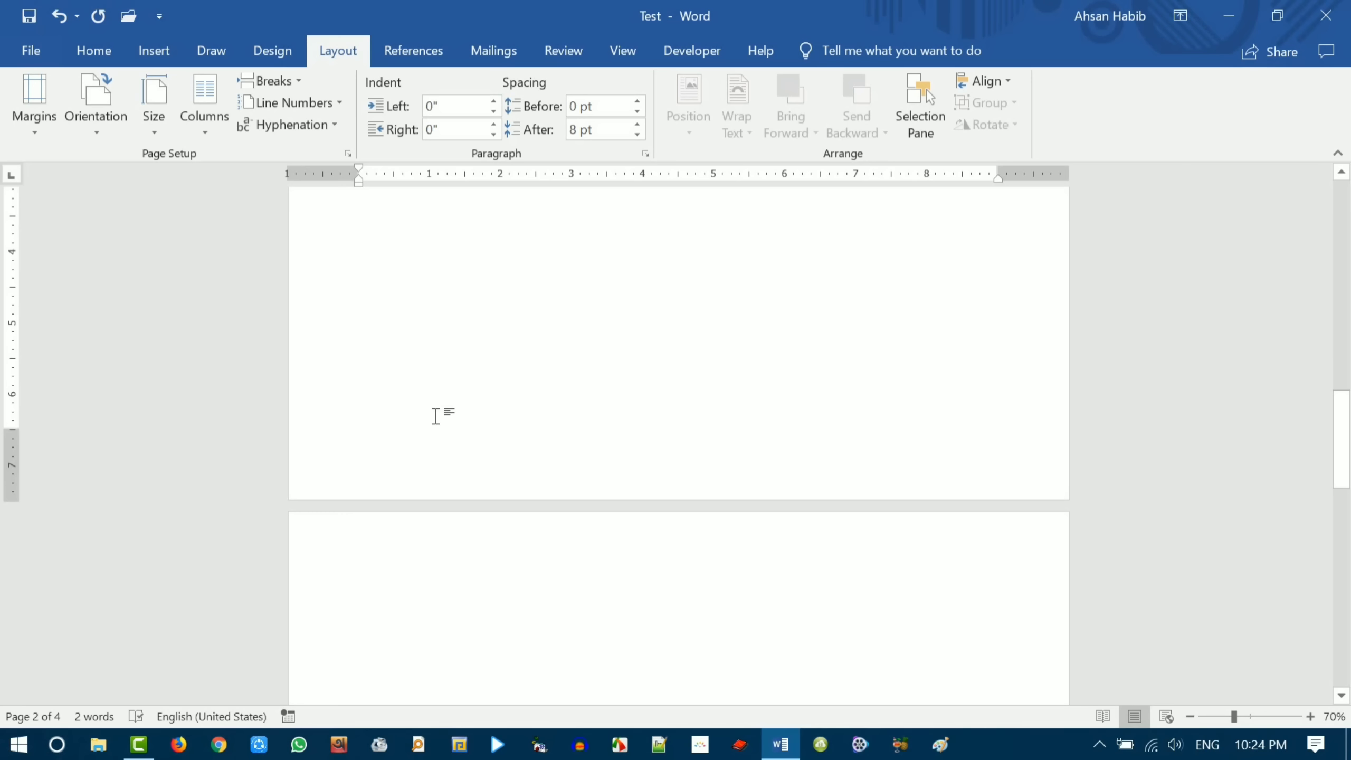
# - Set the page orientation to portrait in the custom margins settings, applied from this point forward
pyautogui.click(35, 127)
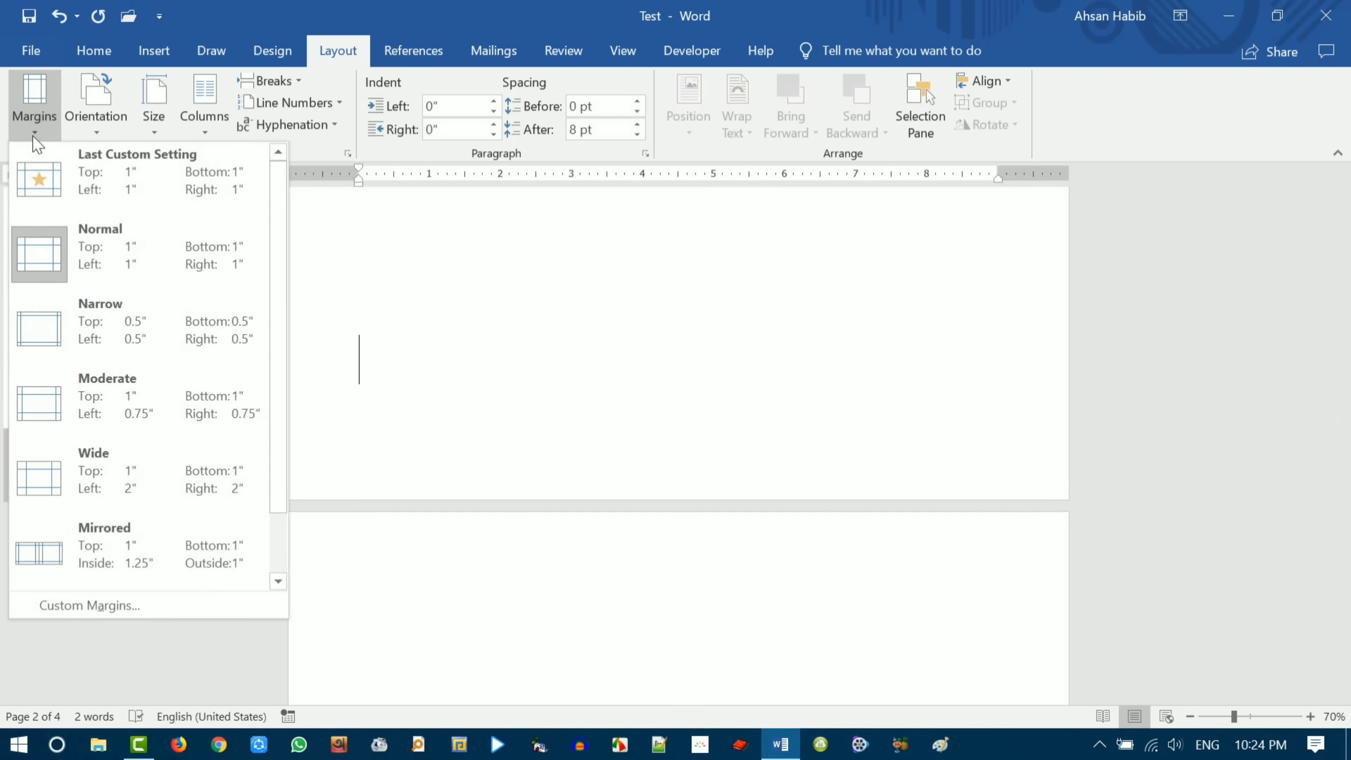
pyautogui.click(101, 607)
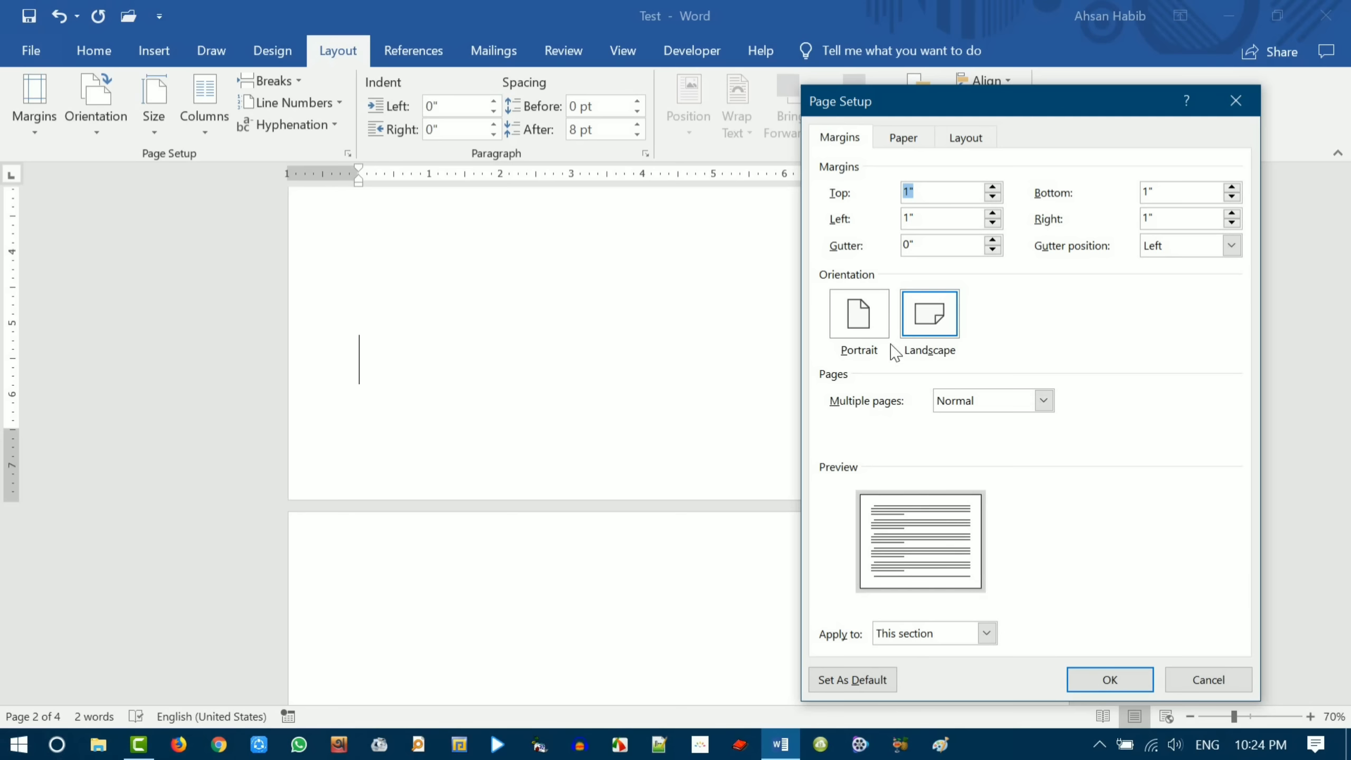
pyautogui.click(875, 333)
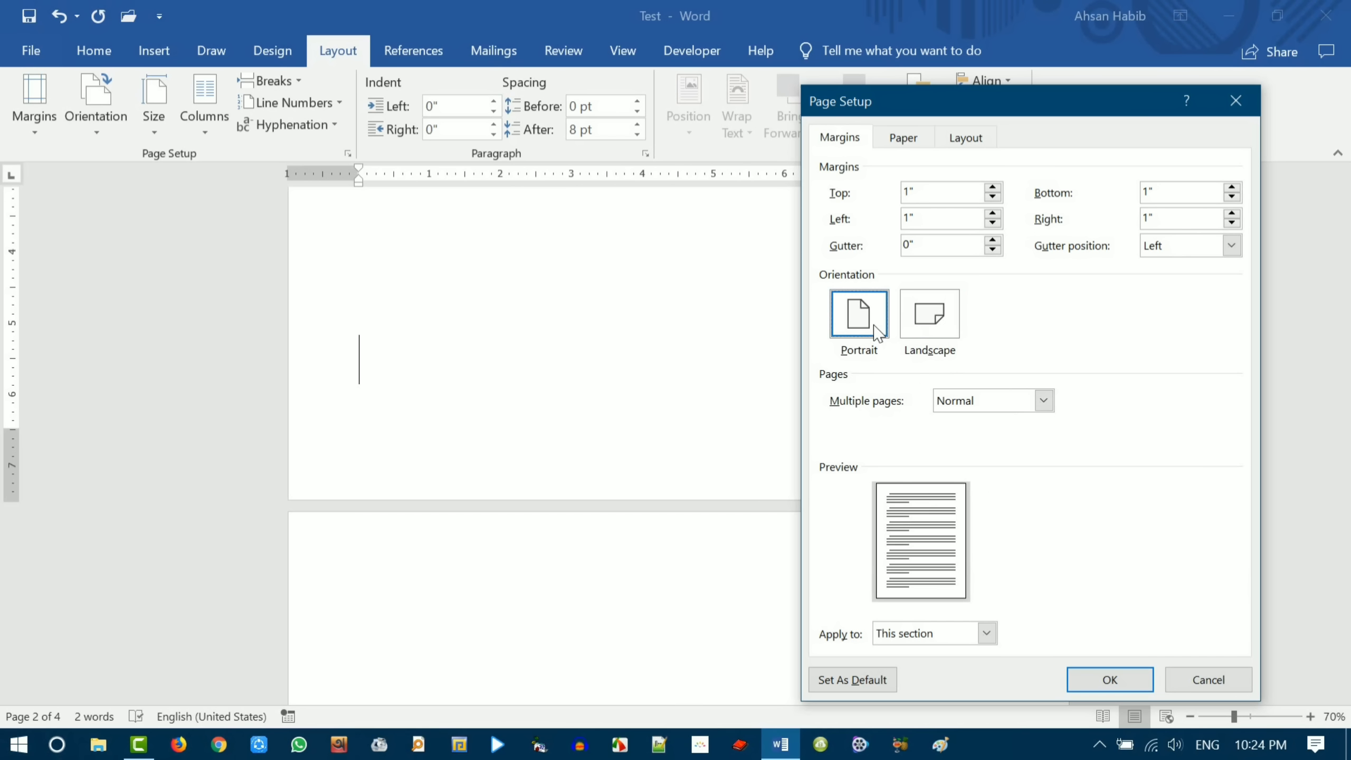
pyautogui.click(987, 635)
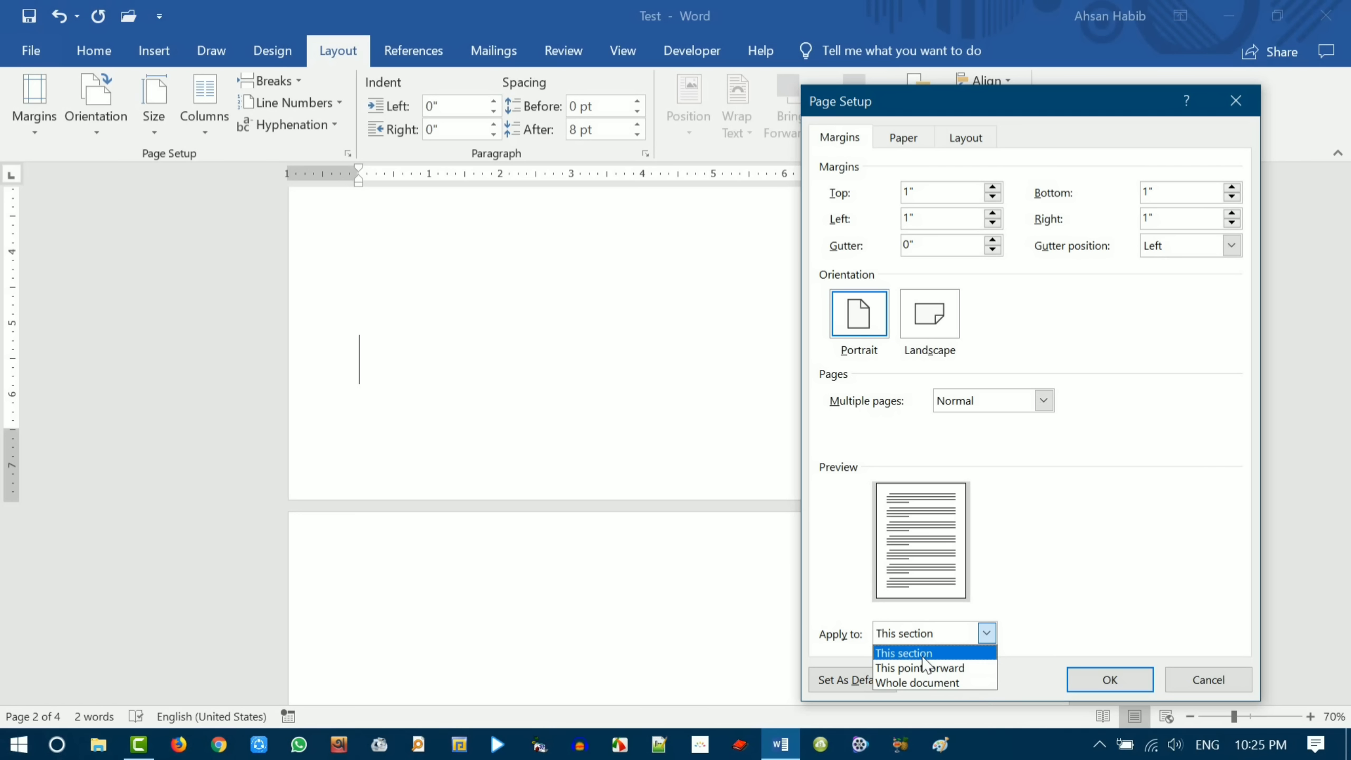
pyautogui.click(965, 671)
pyautogui.click(851, 319)
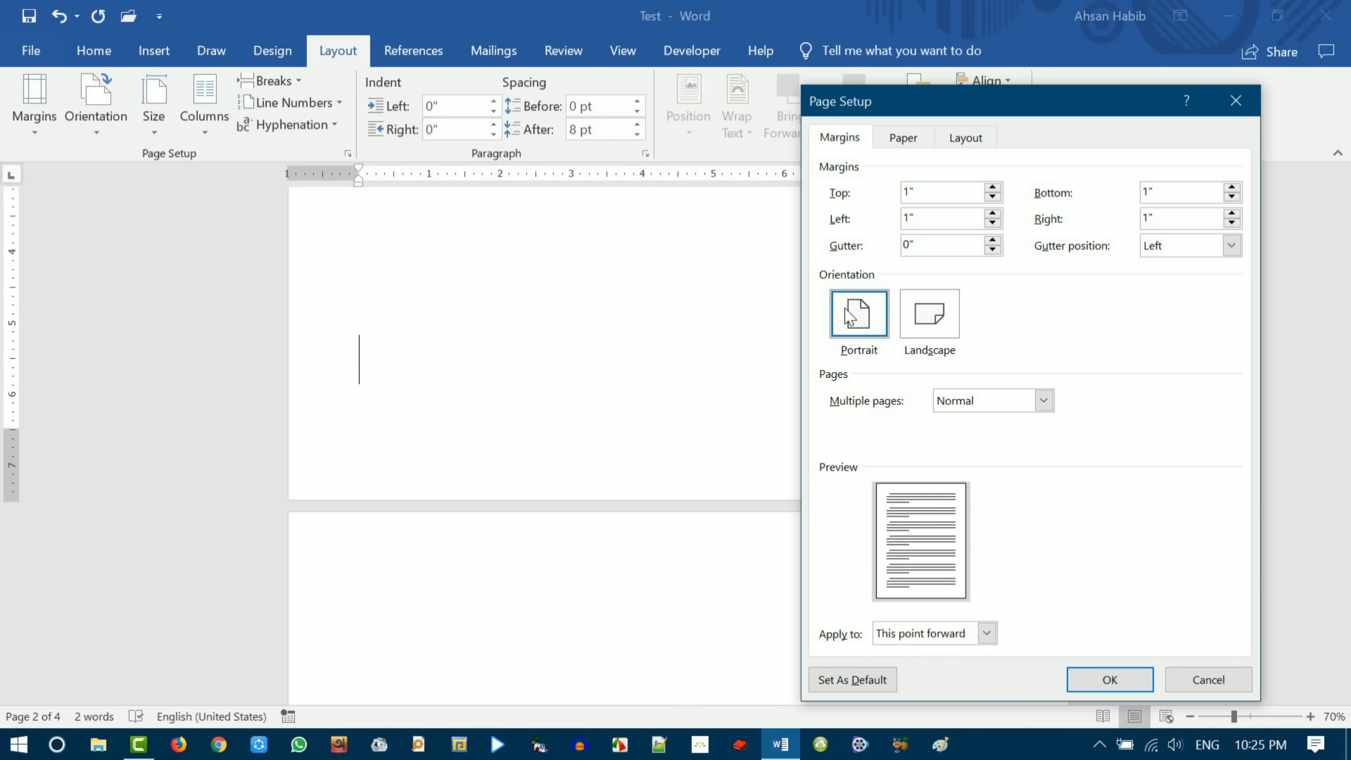
pyautogui.click(1097, 687)
pyautogui.scroll(1, 578, 456)
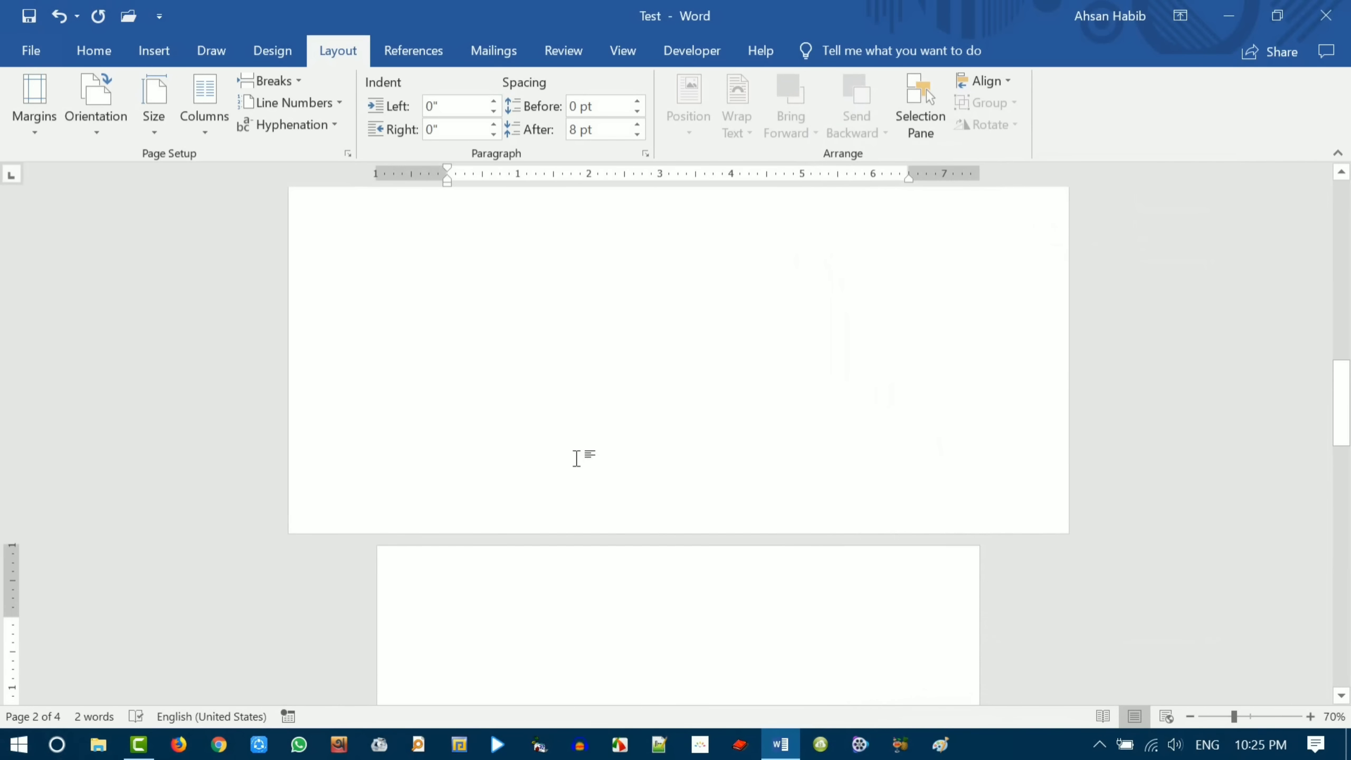
# - Look through all pages of the document to compare the portrait and landscape orientations
pyautogui.click(483, 619)
pyautogui.scroll(3, 588, 499)
pyautogui.scroll(10, 589, 499)
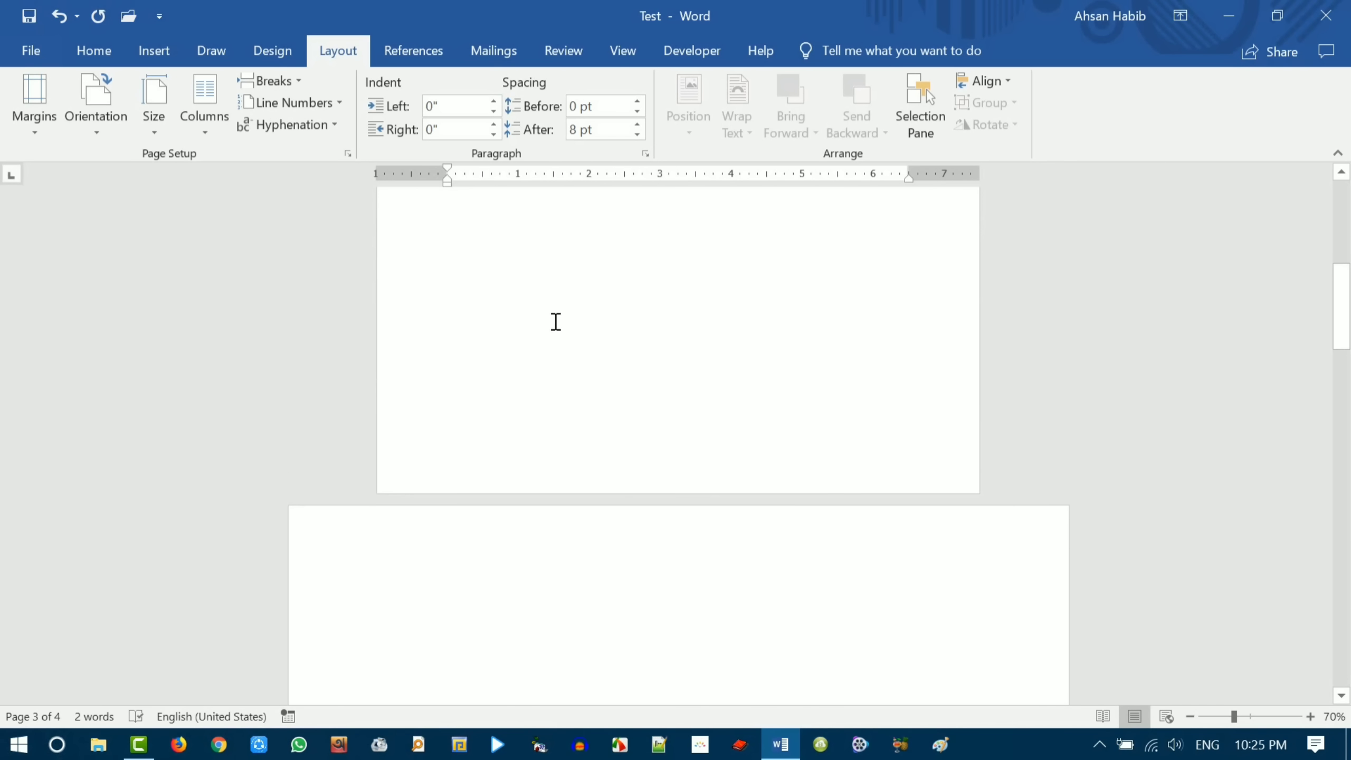
pyautogui.scroll(1, 543, 293)
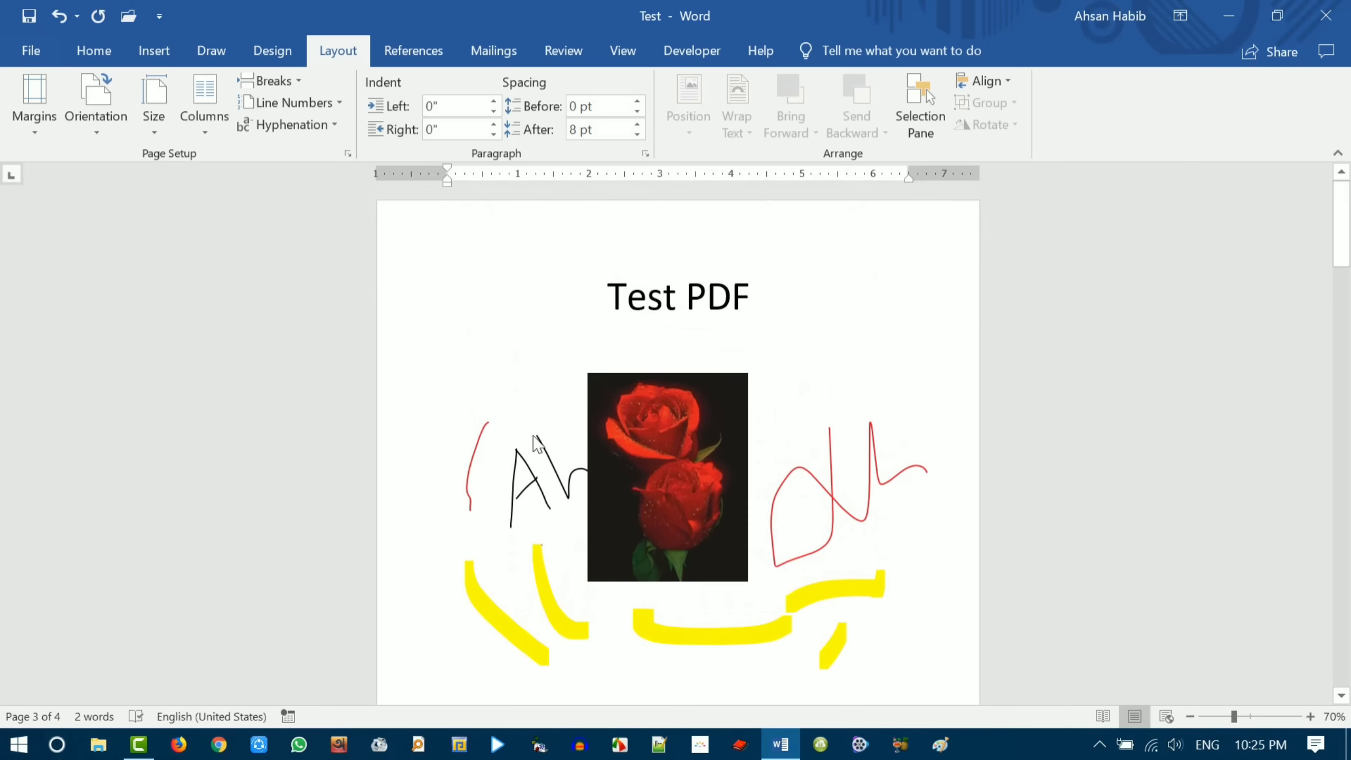
pyautogui.scroll(-8, 642, 395)
pyautogui.scroll(-3, 646, 440)
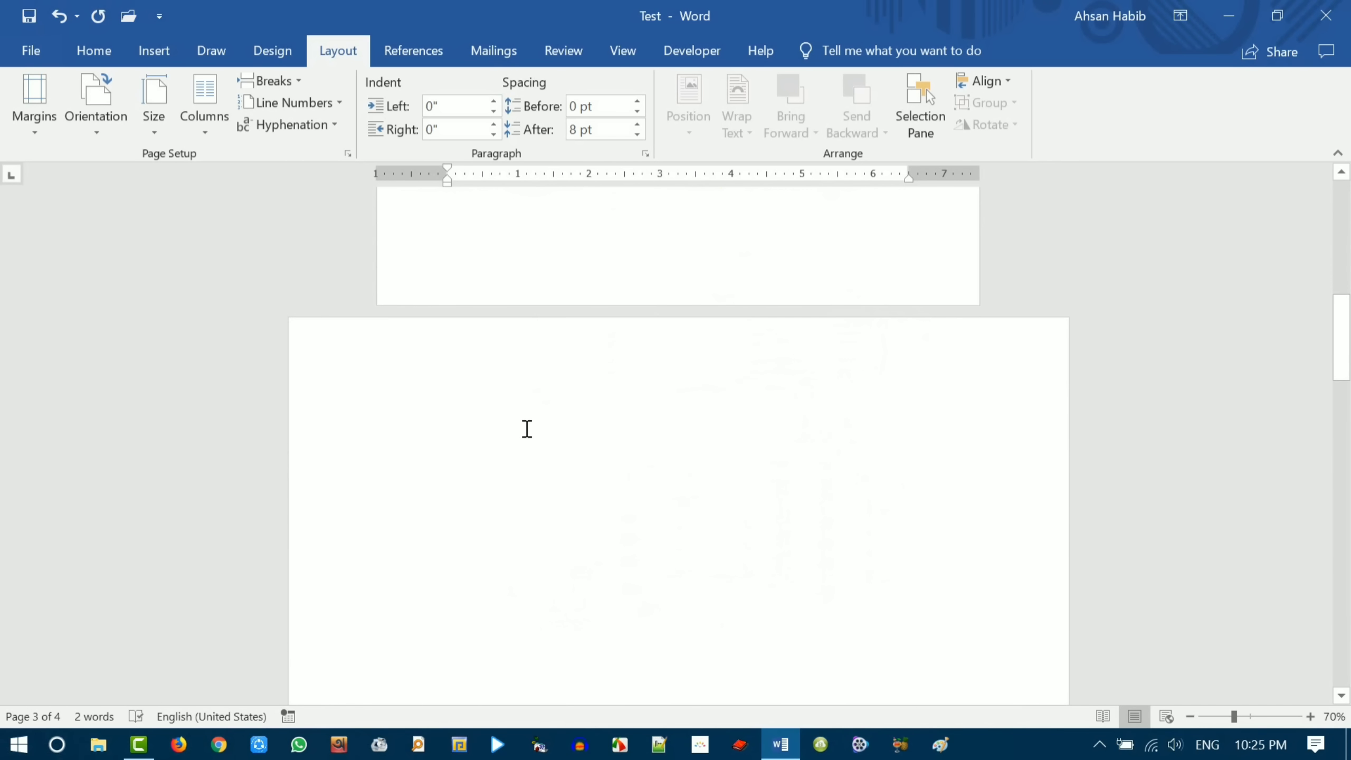
pyautogui.scroll(-9, 612, 485)
pyautogui.click(609, 483)
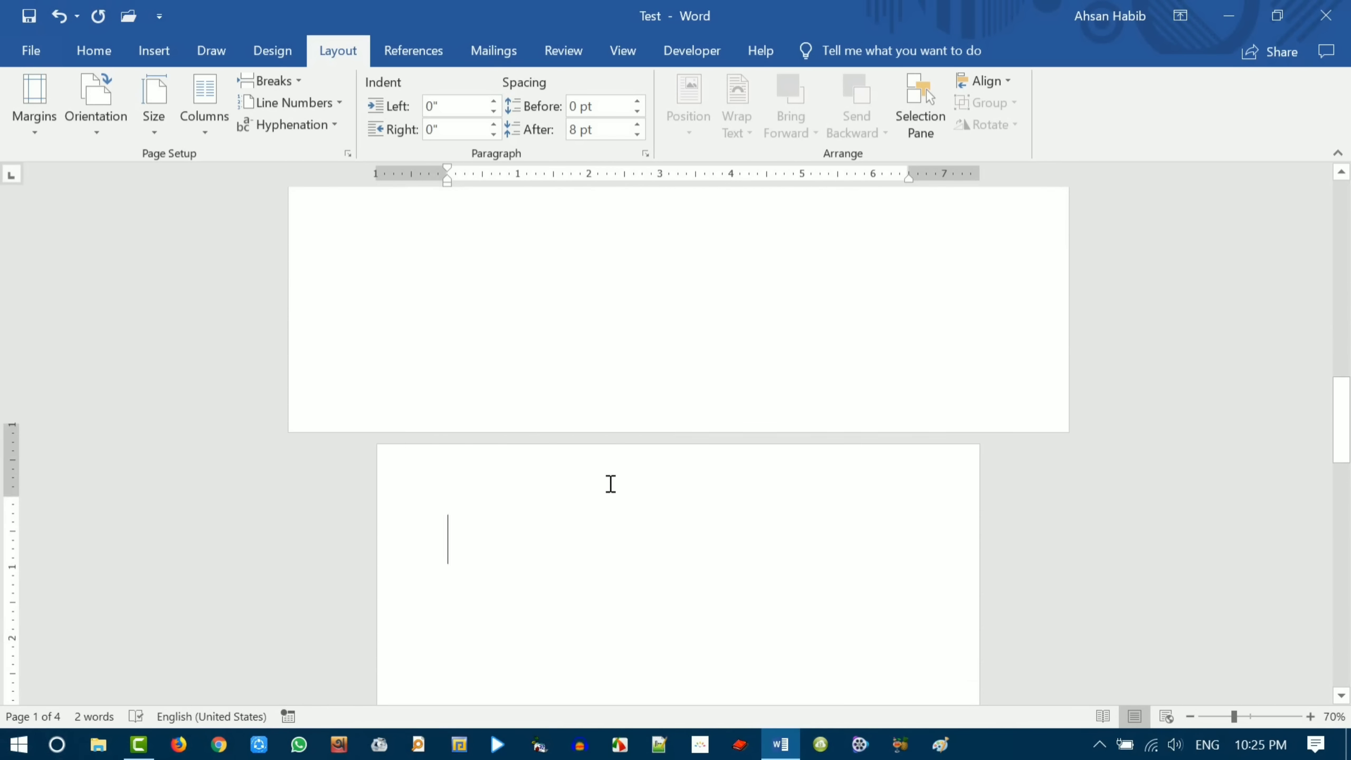
pyautogui.click(470, 534)
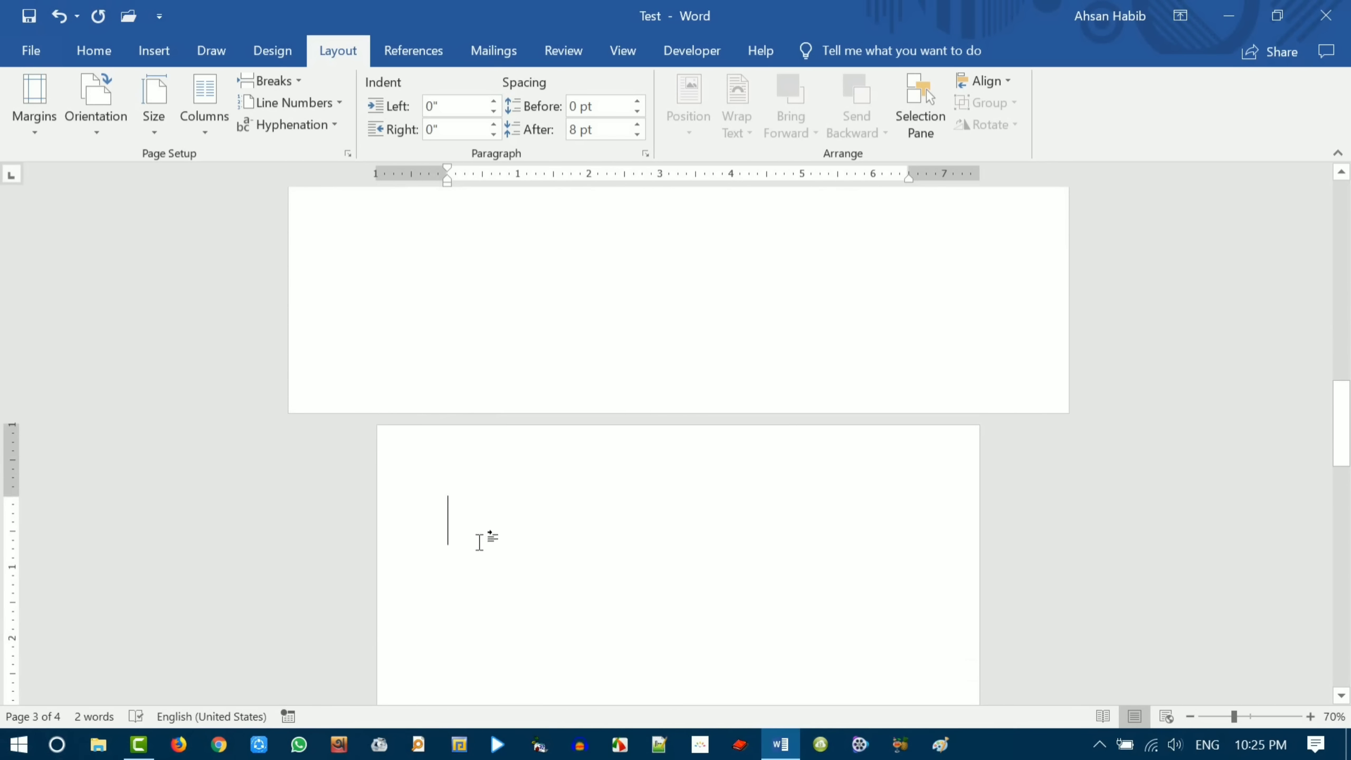
pyautogui.scroll(-3, 600, 537)
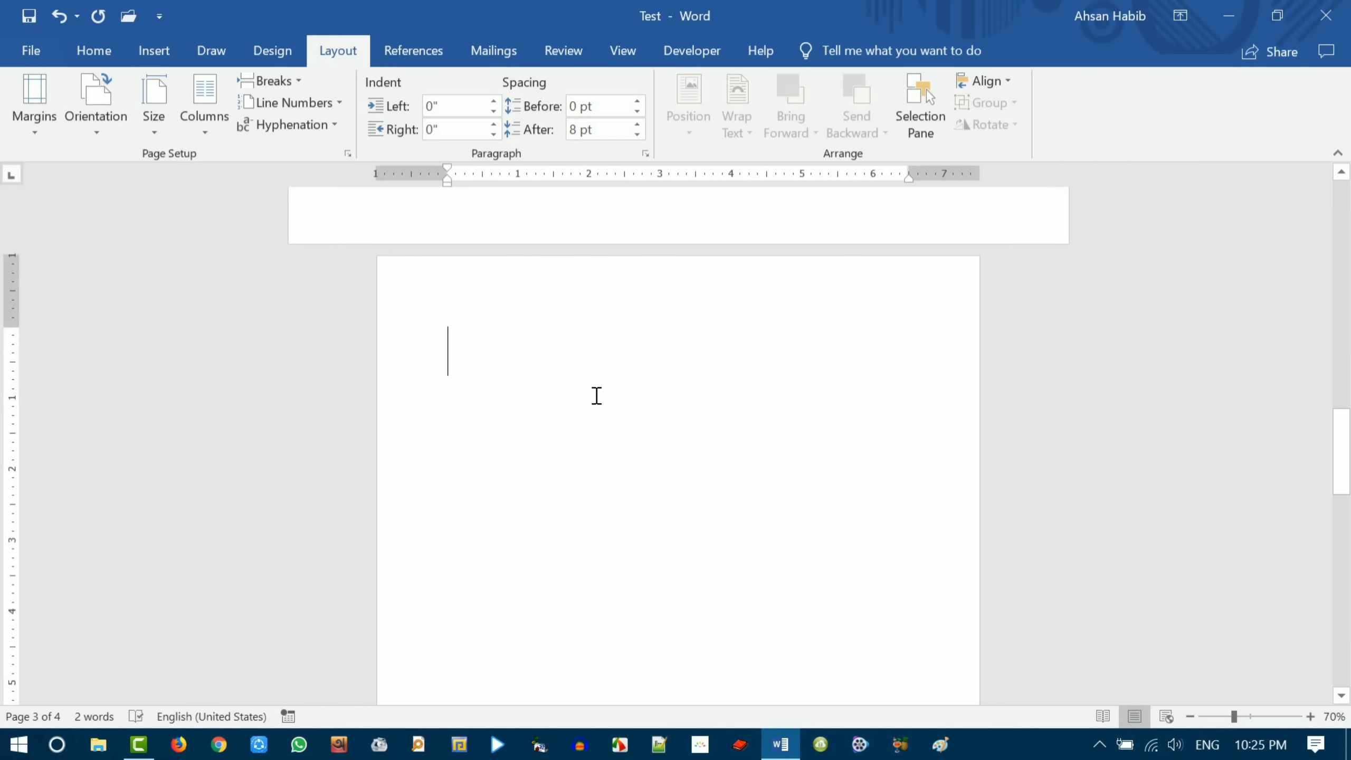
pyautogui.scroll(-3, 596, 396)
pyautogui.scroll(-3, 596, 396)
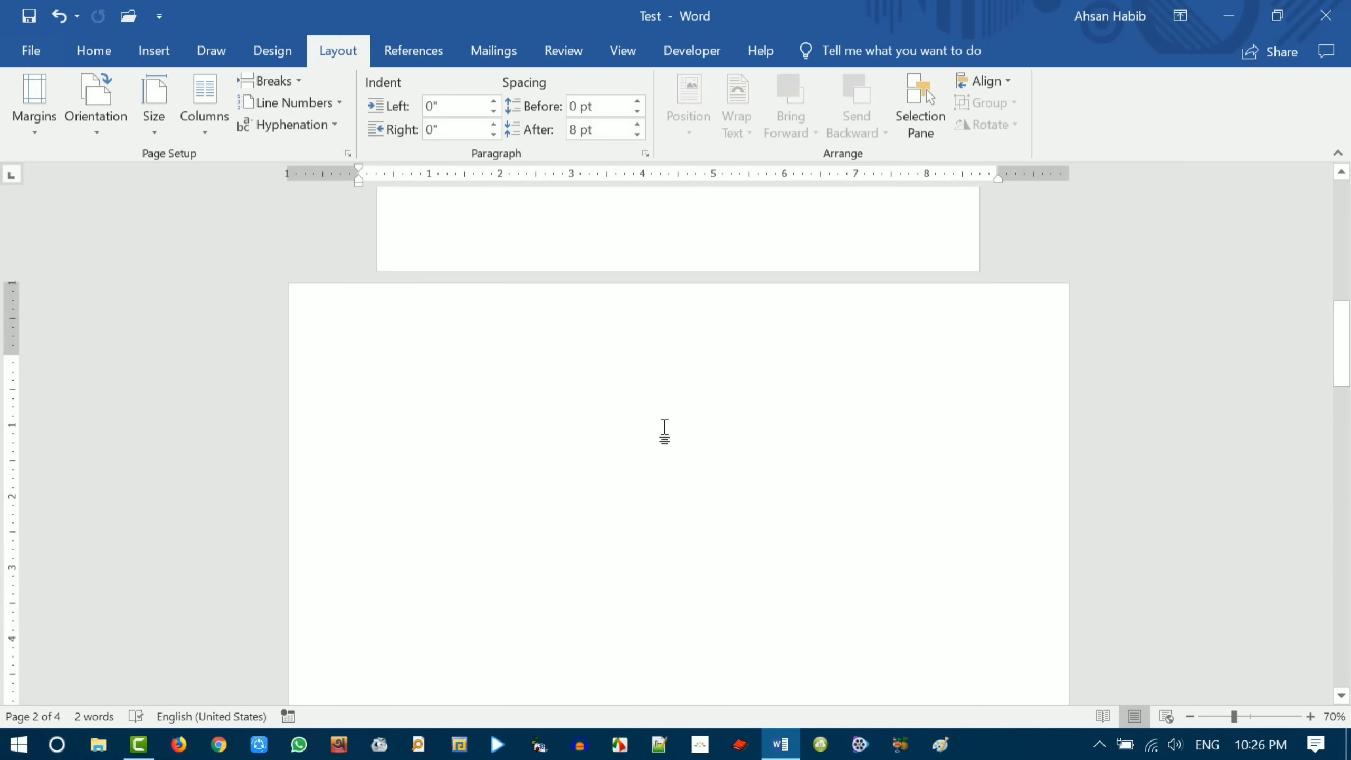
# - Draw a rectangle about 1.22" high and 1.37" wide in the upper part of the landscape page
pyautogui.click(156, 54)
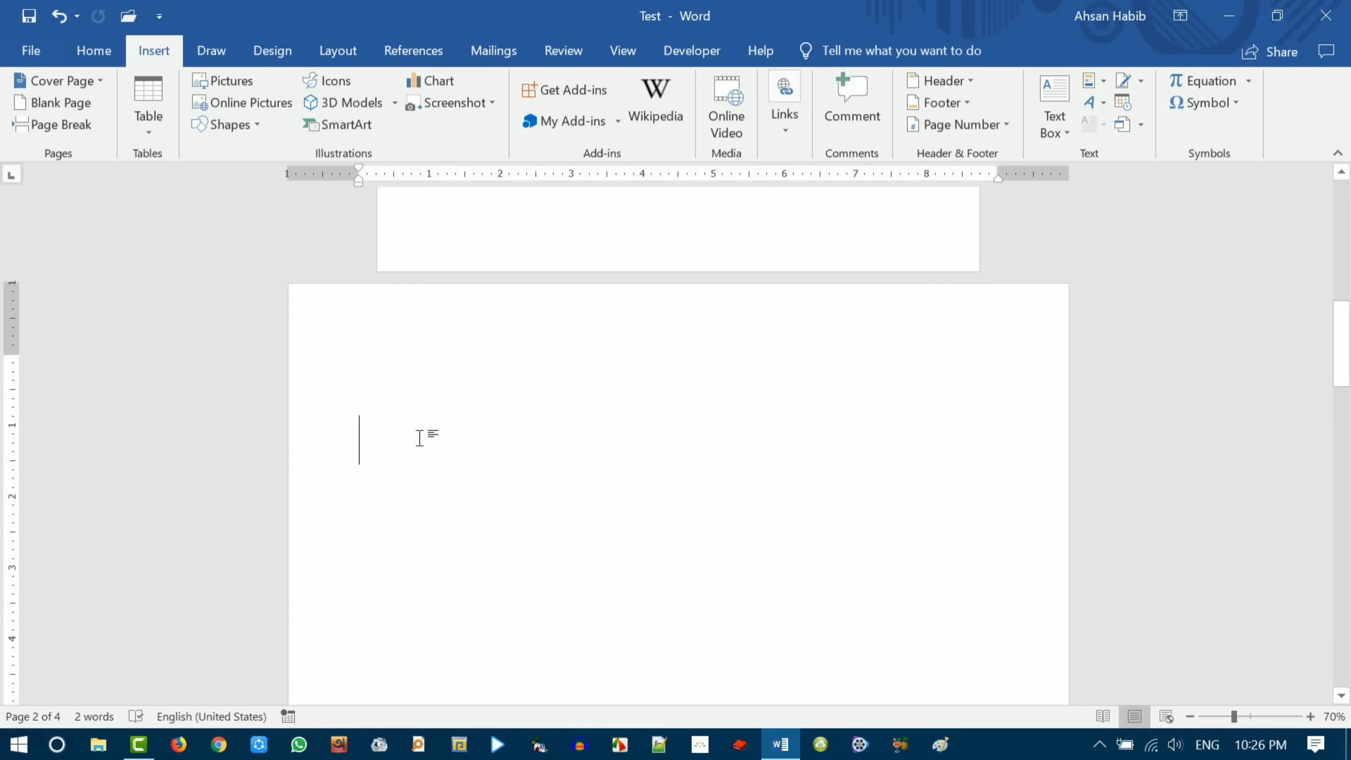
pyautogui.click(254, 126)
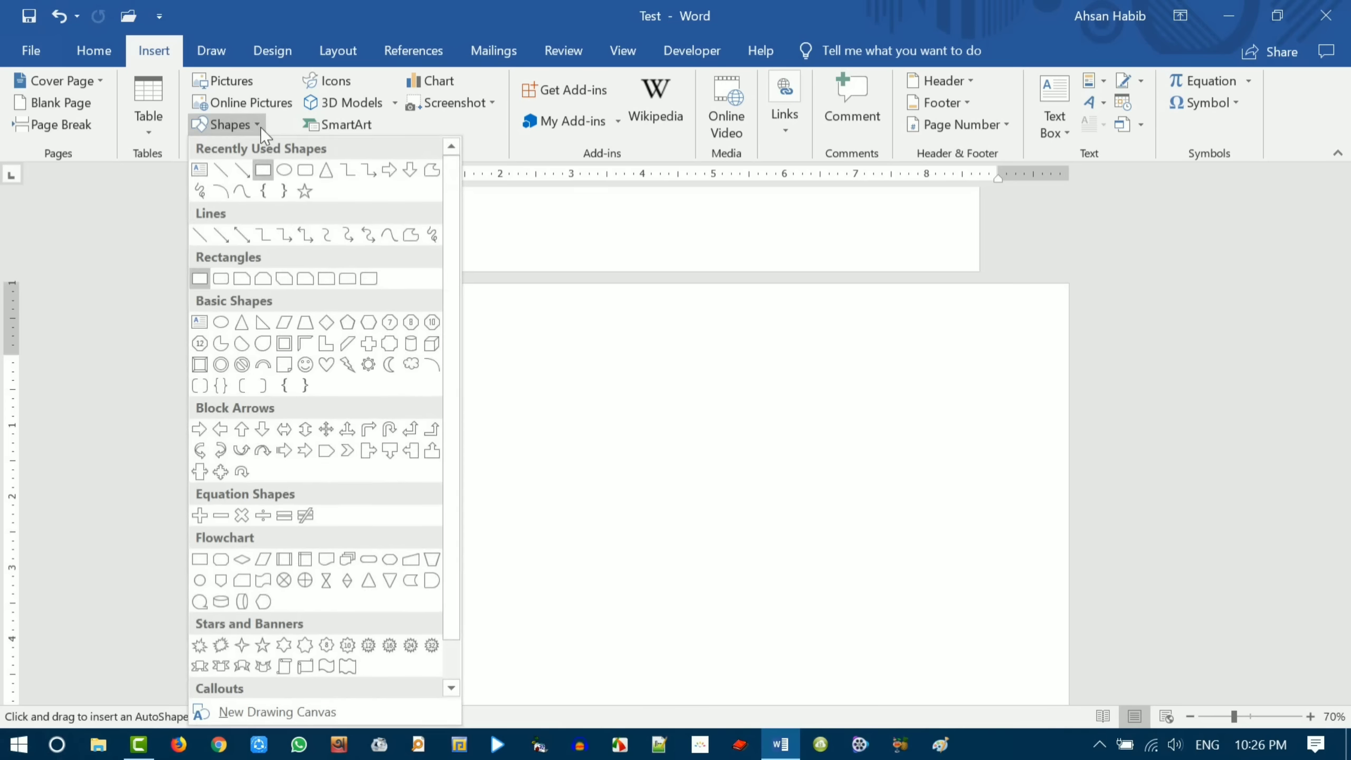
pyautogui.click(262, 170)
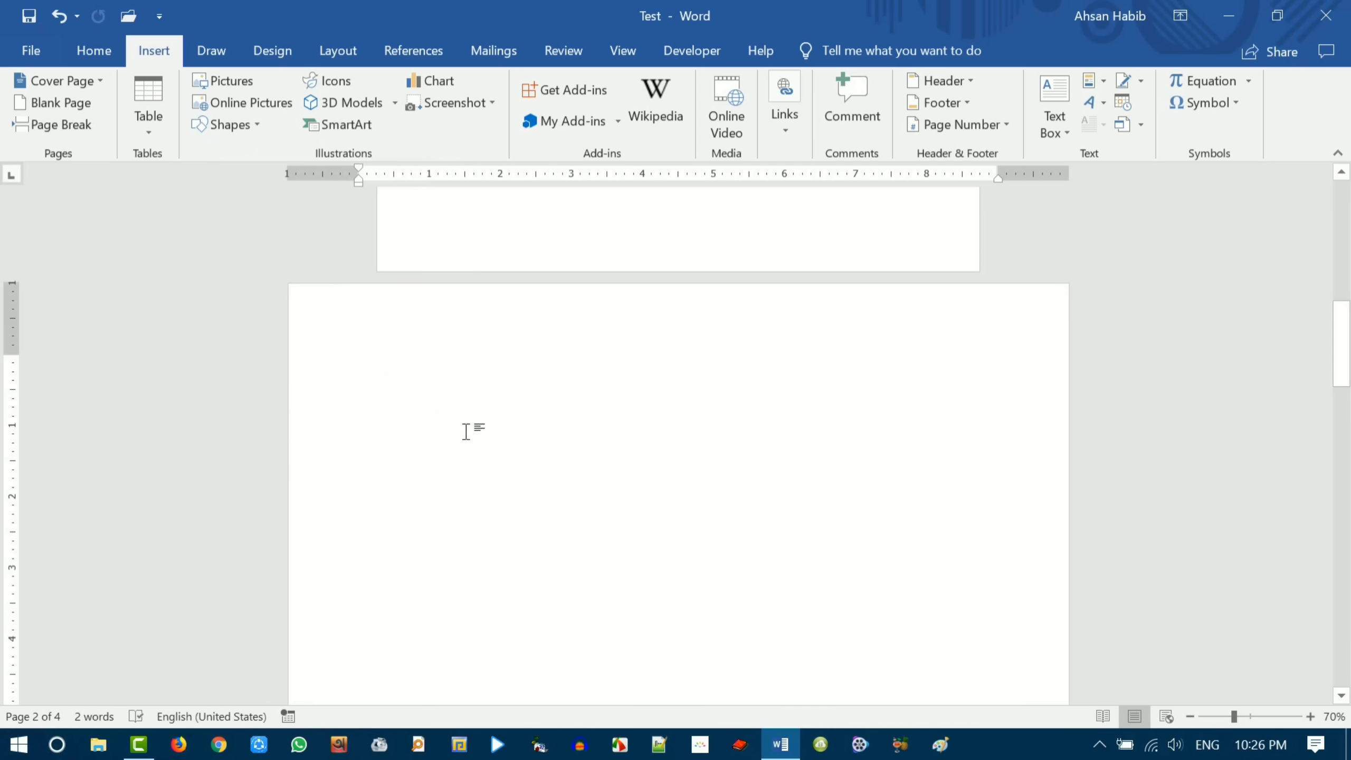
pyautogui.click(229, 130)
pyautogui.click(253, 172)
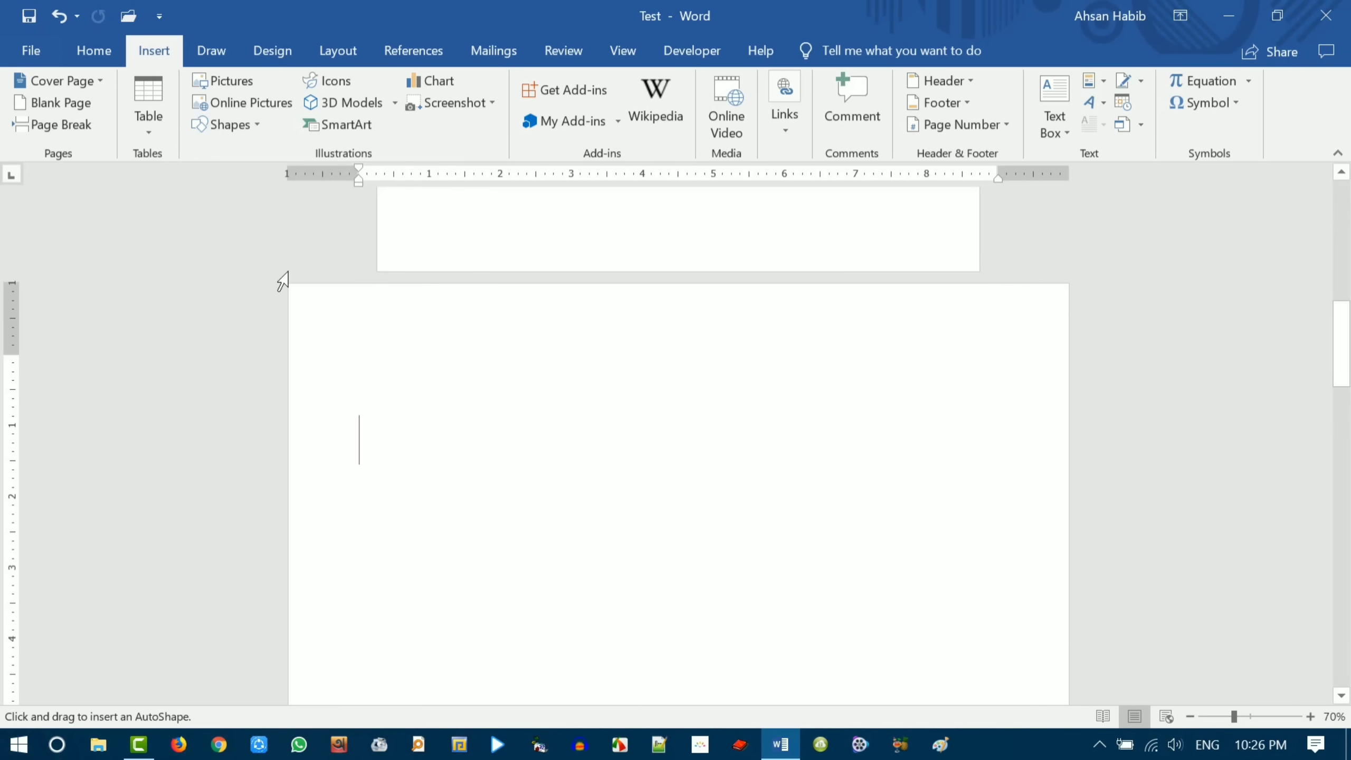
pyautogui.moveTo(461, 438); pyautogui.dragTo(559, 526)
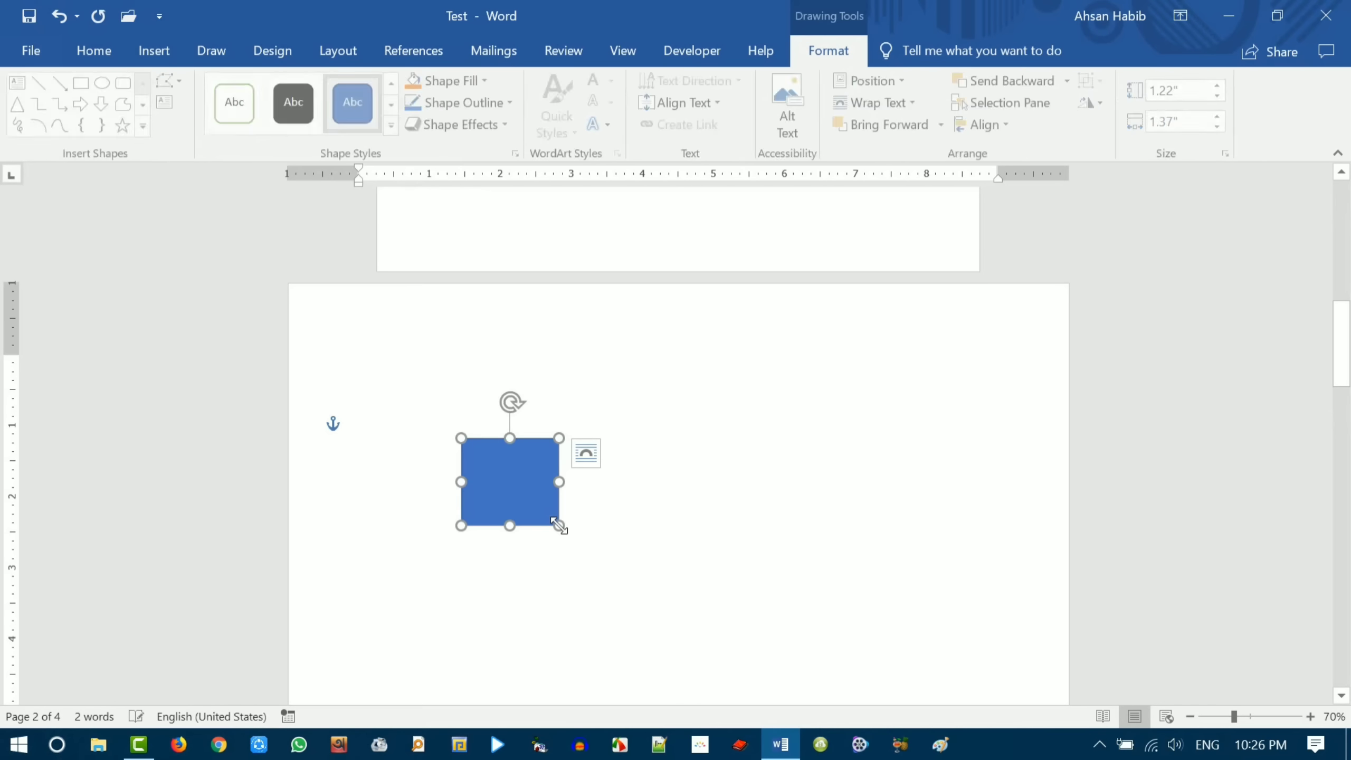
# - Move the rectangle closer to the page's centre and apply the solid orange theme style with a darker outline
pyautogui.moveTo(530, 445); pyautogui.dragTo(627, 461)
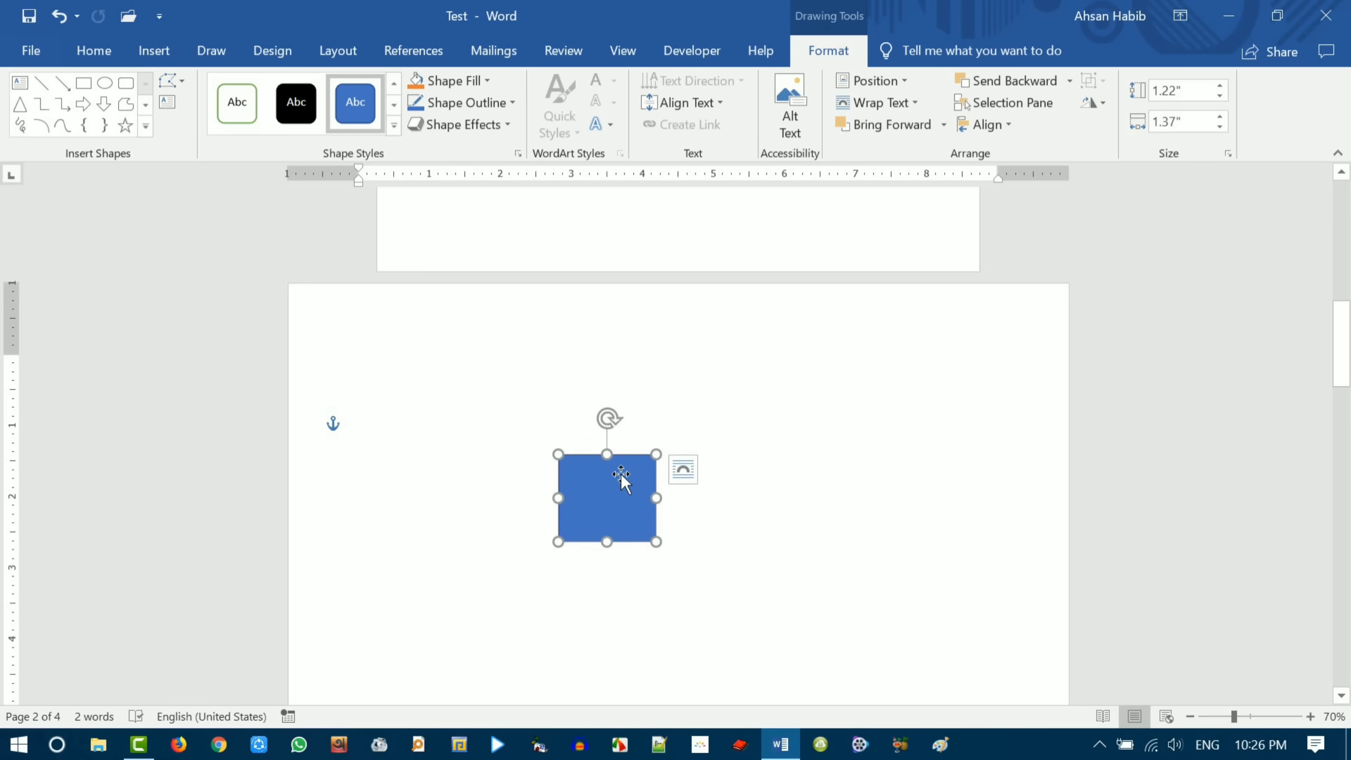
pyautogui.click(394, 126)
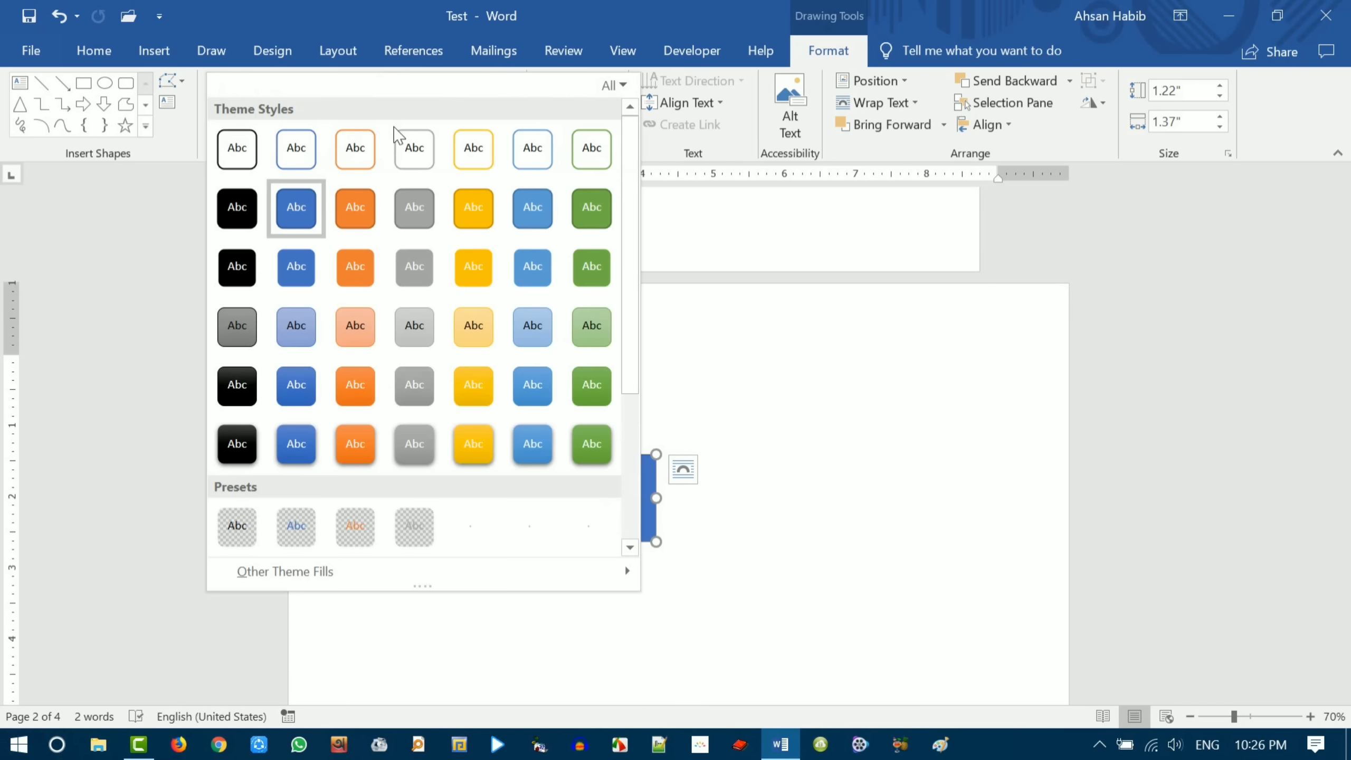
pyautogui.click(355, 215)
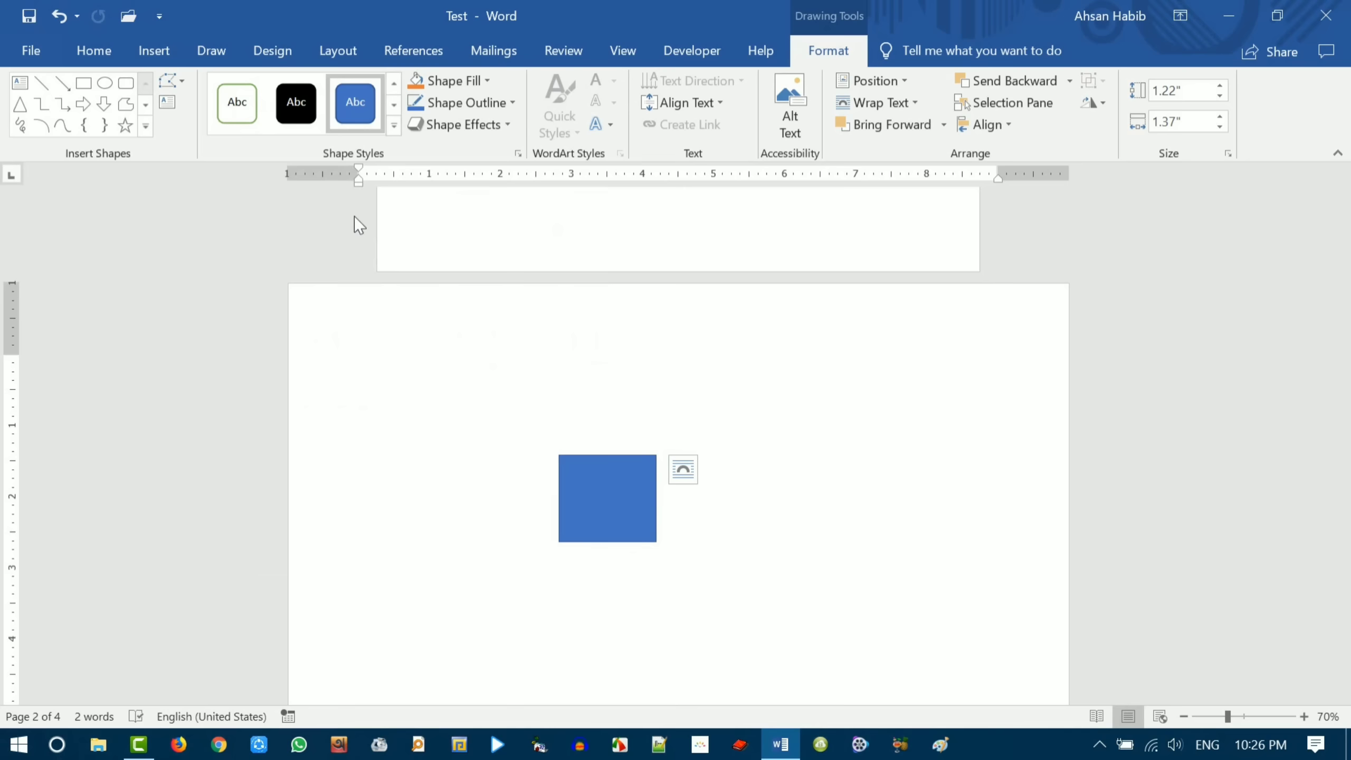
# - Add the text "Test" inside the orange rectangle
pyautogui.rightClick(594, 483)
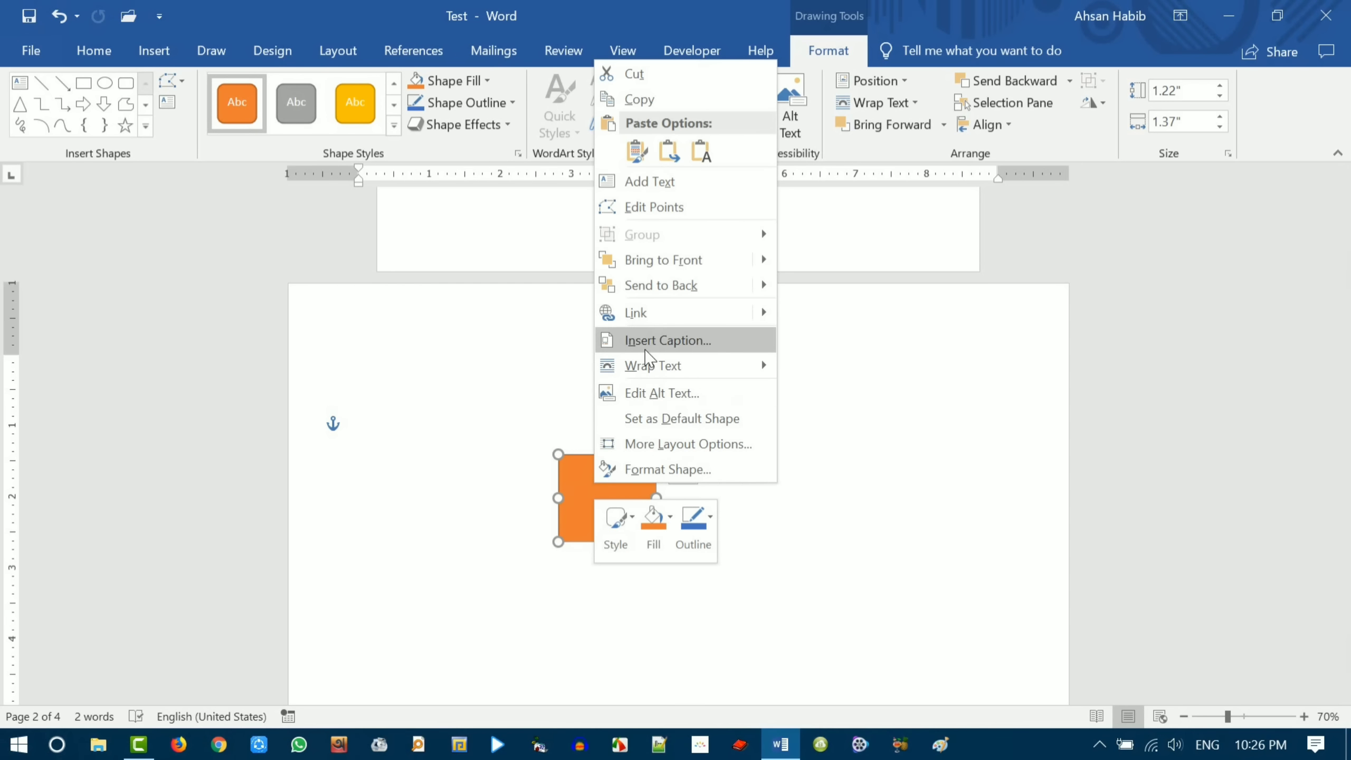
pyautogui.click(581, 482)
pyautogui.rightClick(583, 482)
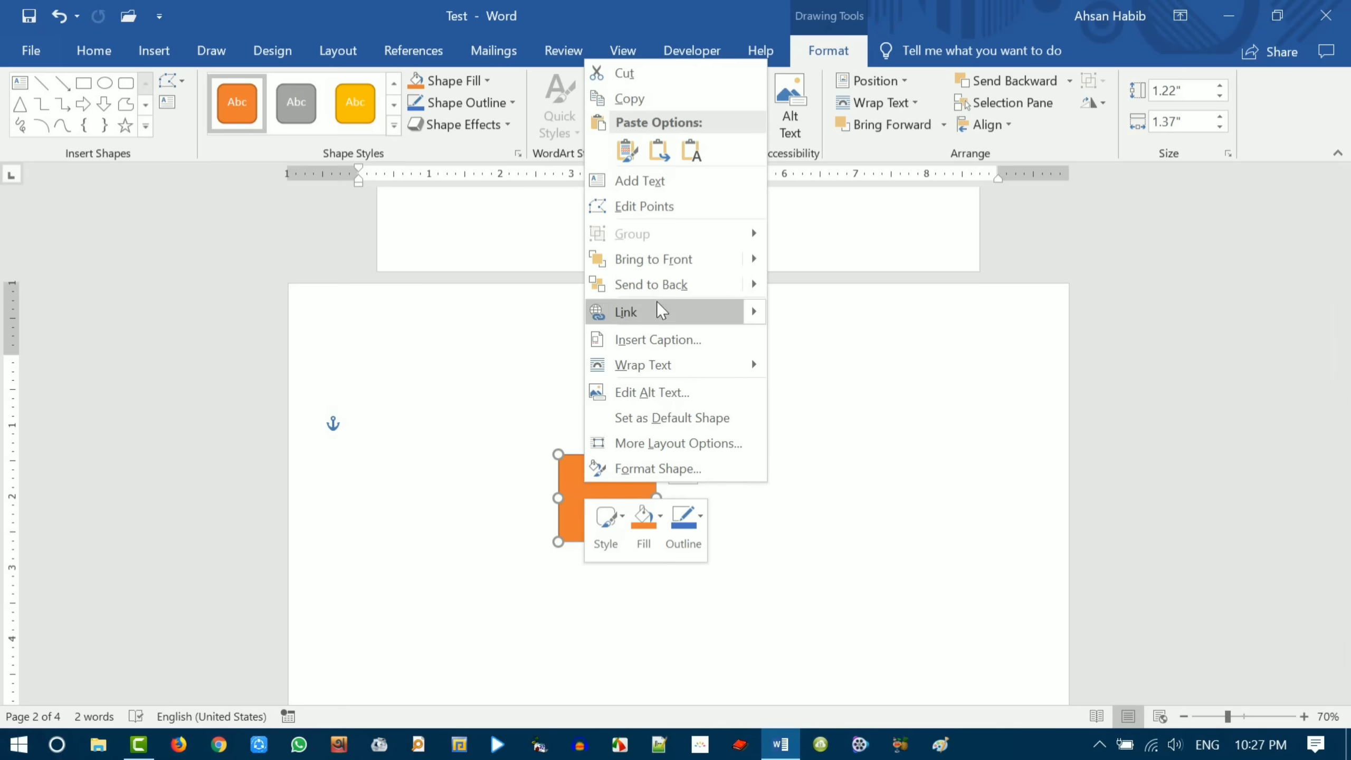
pyautogui.click(659, 181)
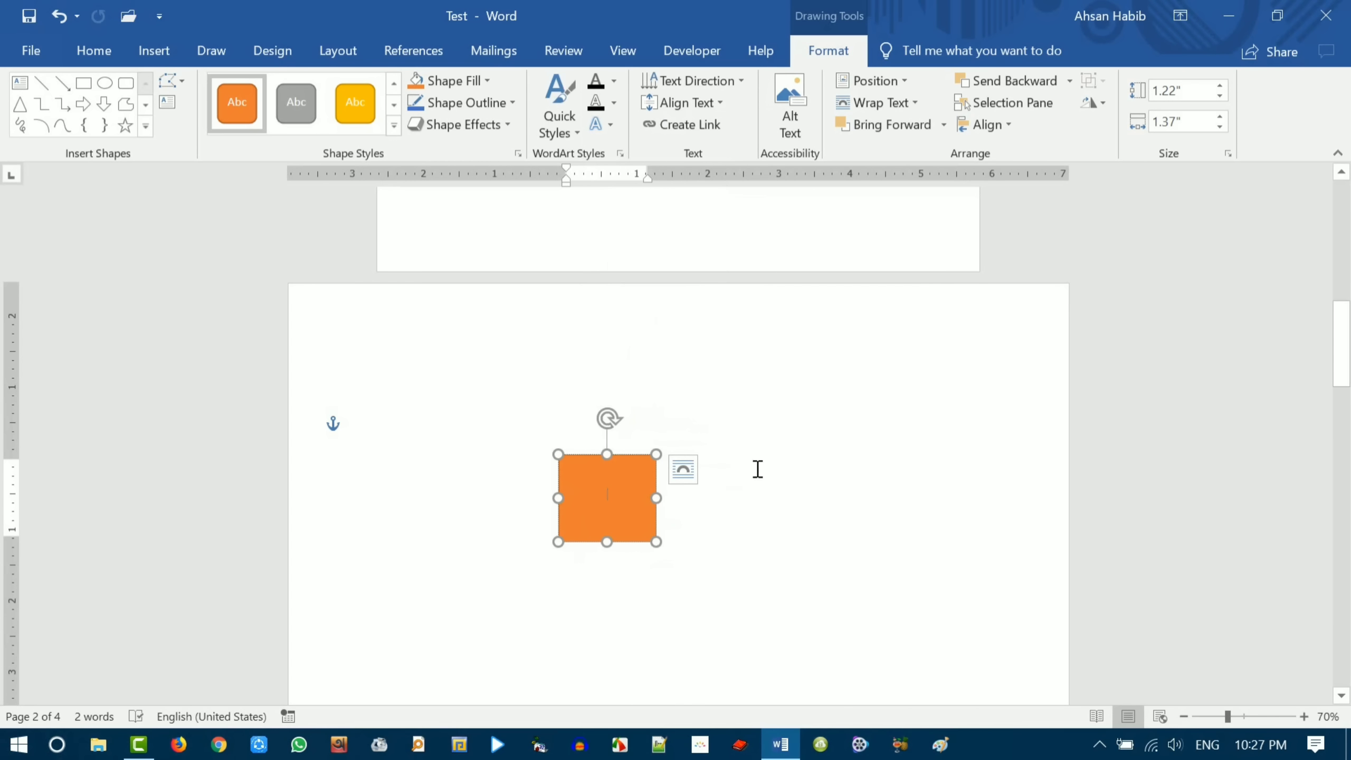
pyautogui.write('Test')
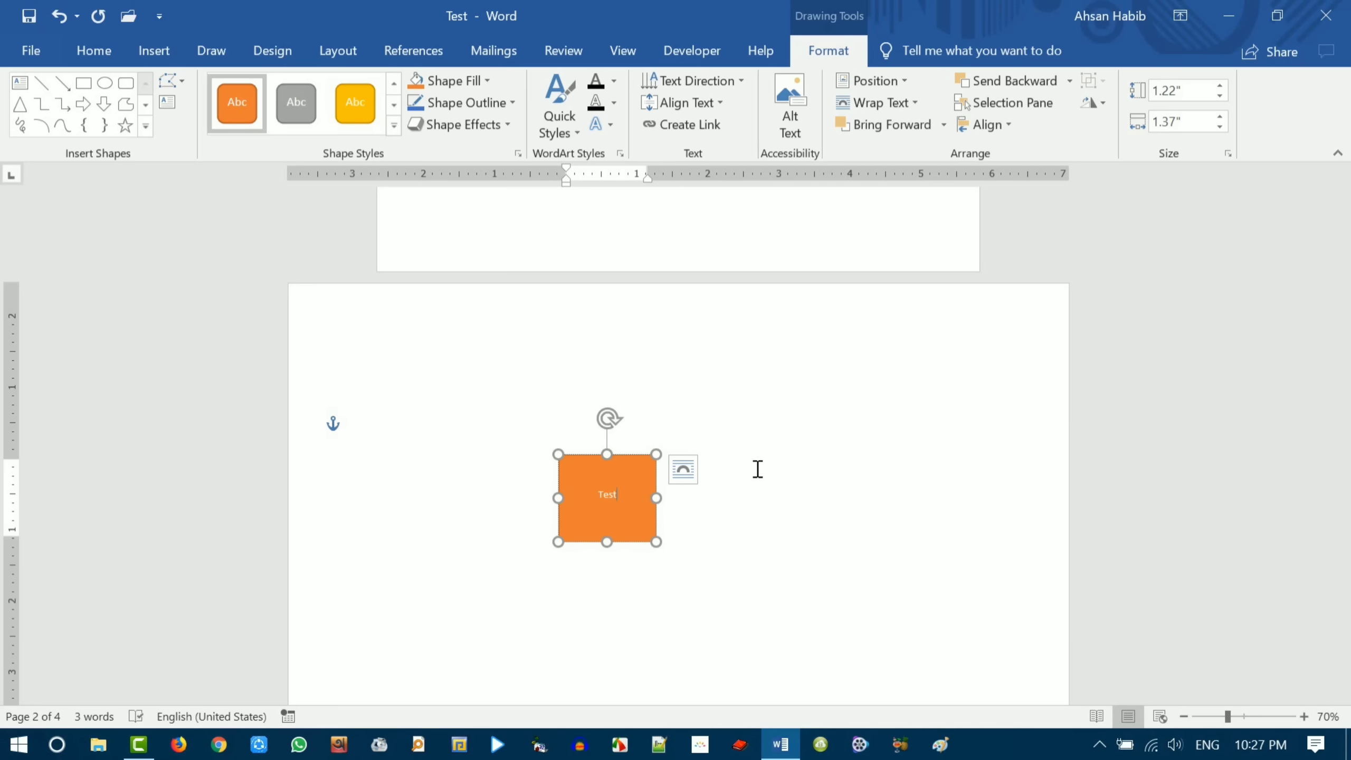
# - Enlarge the text inside the rectangle in several increments until it nearly spans the shape's width
pyautogui.hotkey('ctrl', 'a')
pyautogui.hotkey('ctrl', 'shift', '.')
pyautogui.hotkey('ctrl', 'shift', '.')
pyautogui.hotkey('ctrl', 'shift', '.')
pyautogui.hotkey('ctrl', 'shift', '.')
pyautogui.hotkey('ctrl', 'shift', '.')
pyautogui.hotkey('ctrl', 'shift', '.')
pyautogui.hotkey('ctrl', 'shift', '.')
pyautogui.hotkey('ctrl', 'shift', '.')
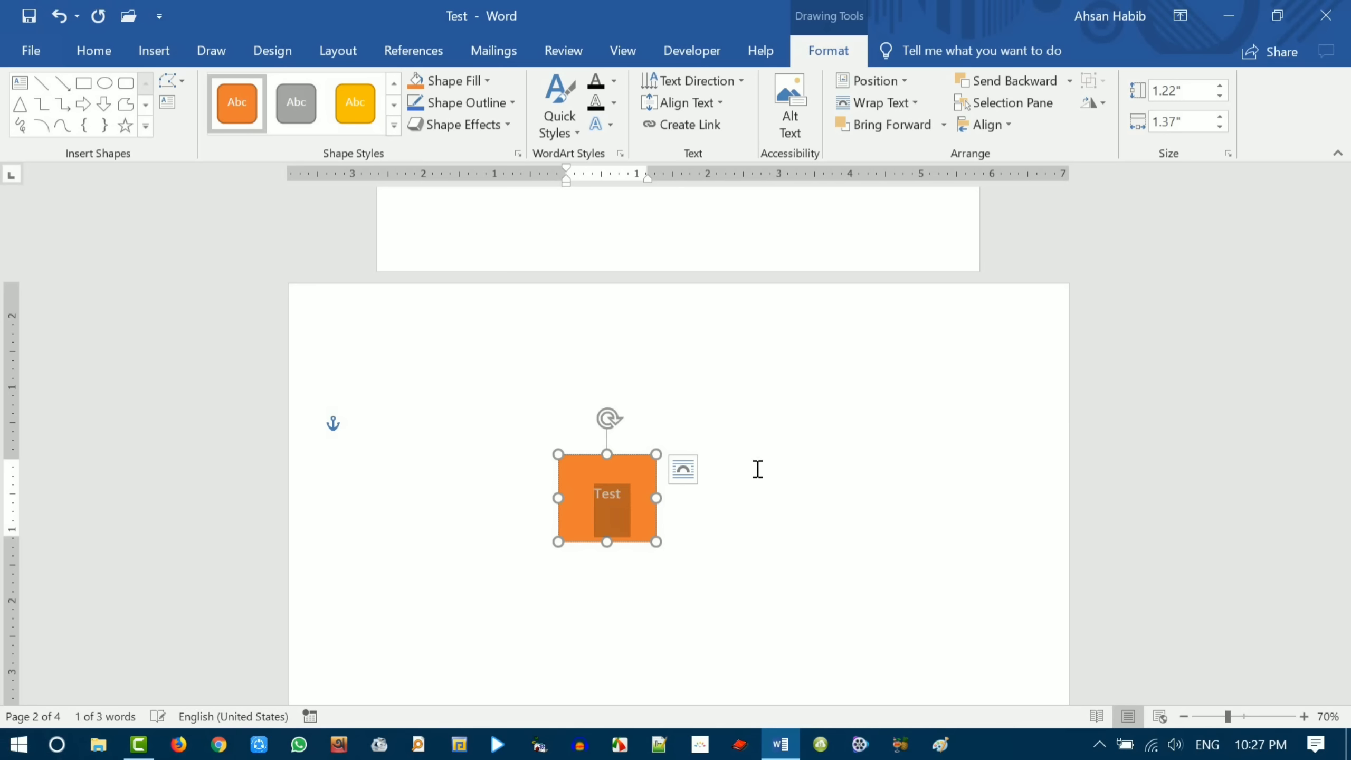
pyautogui.hotkey('ctrl', 'shift', '.')
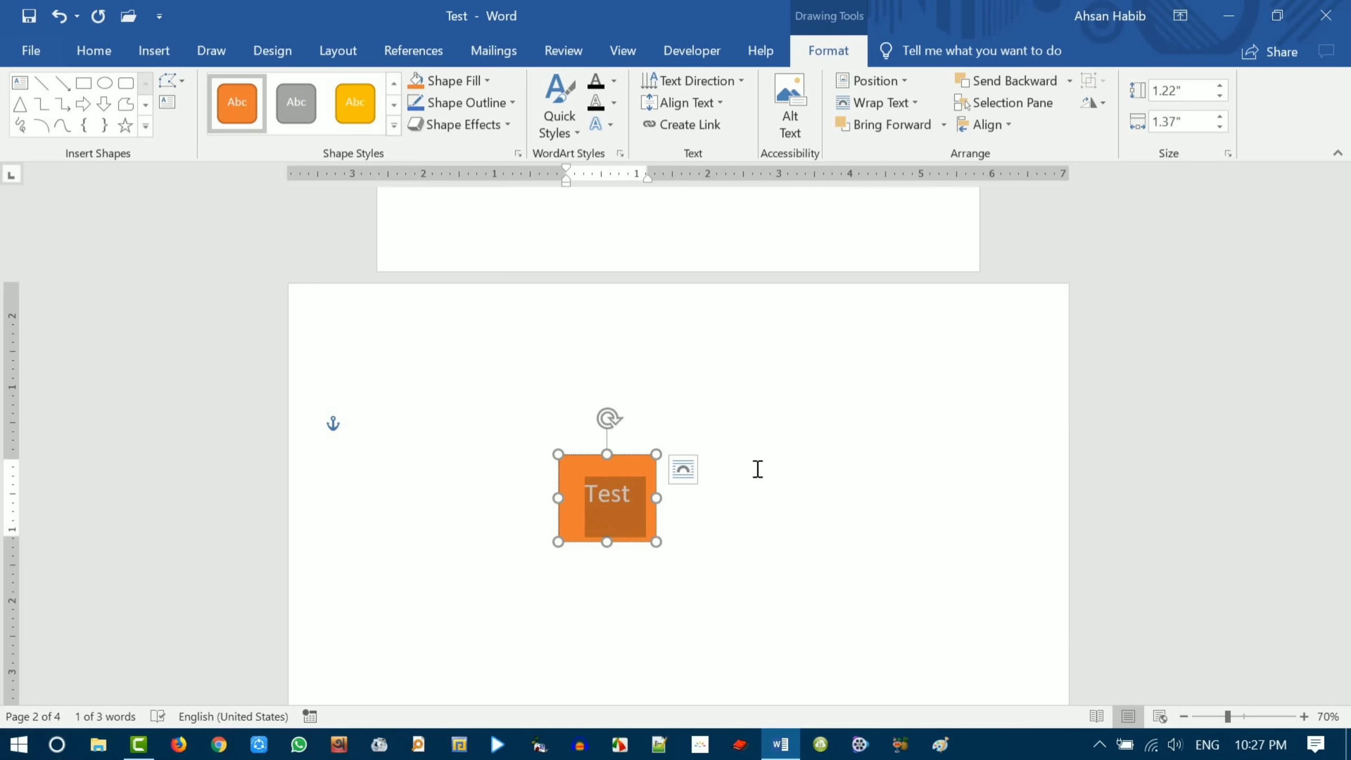
# - Change the fill colour of the rectangle's text to the darkest black theme shade
pyautogui.click(614, 82)
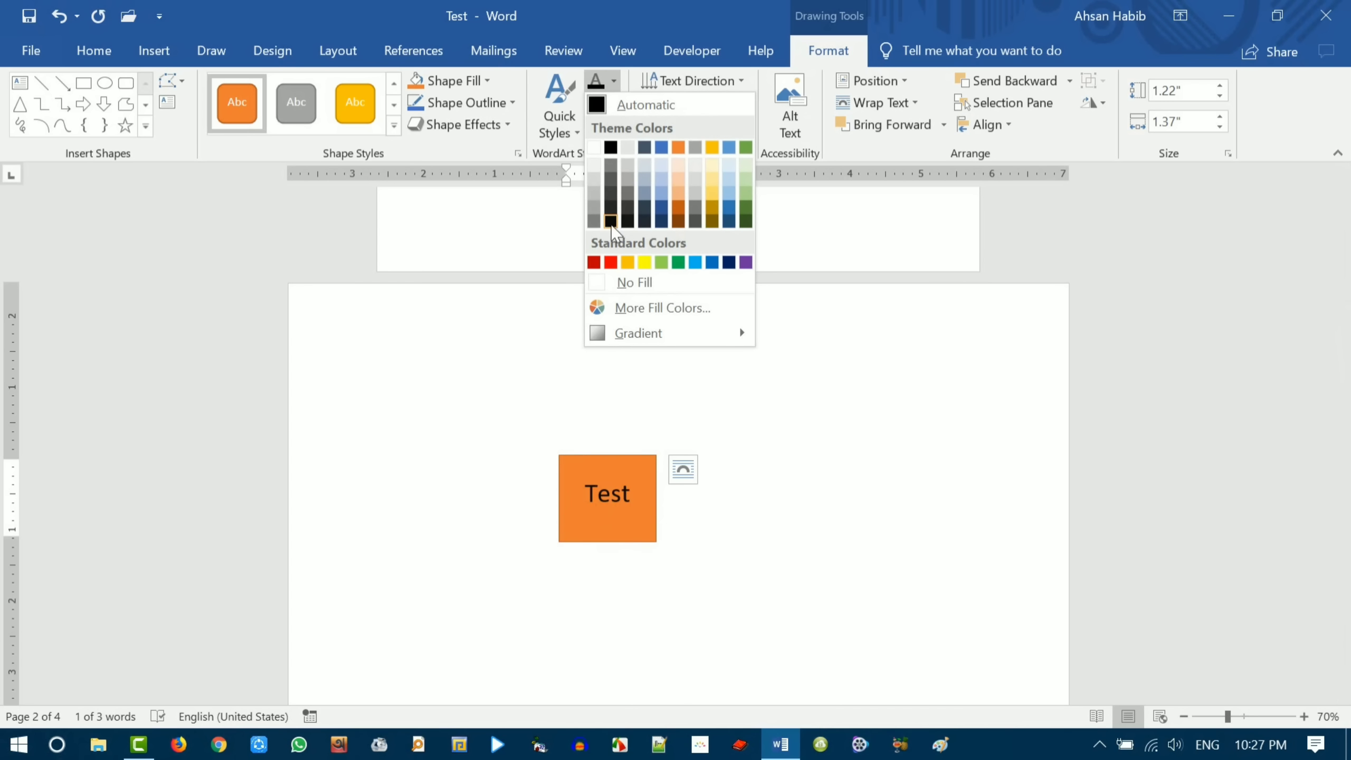
pyautogui.click(611, 223)
pyautogui.click(626, 454)
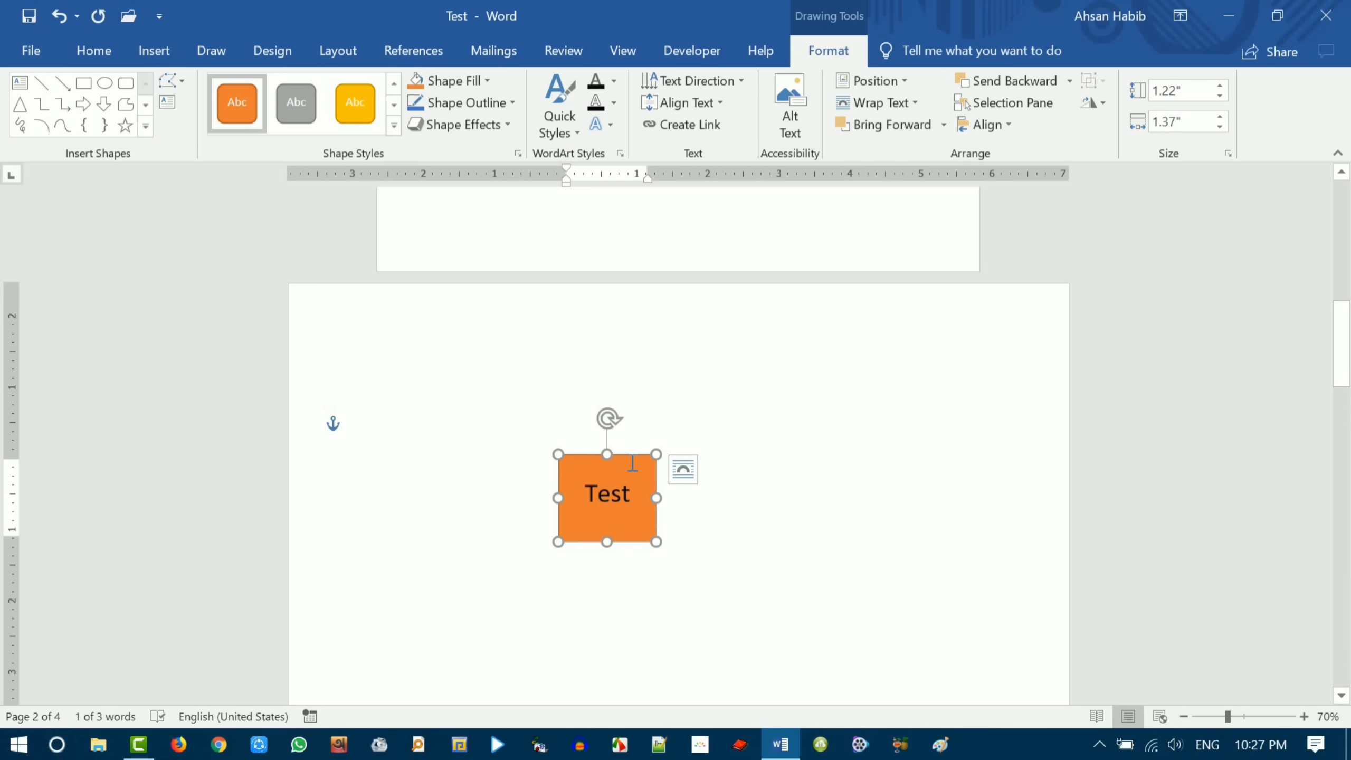
# - Add a hyperlink from the orange "Test" rectangle to the existing file Test.pdf on the Desktop
pyautogui.rightClick(621, 456)
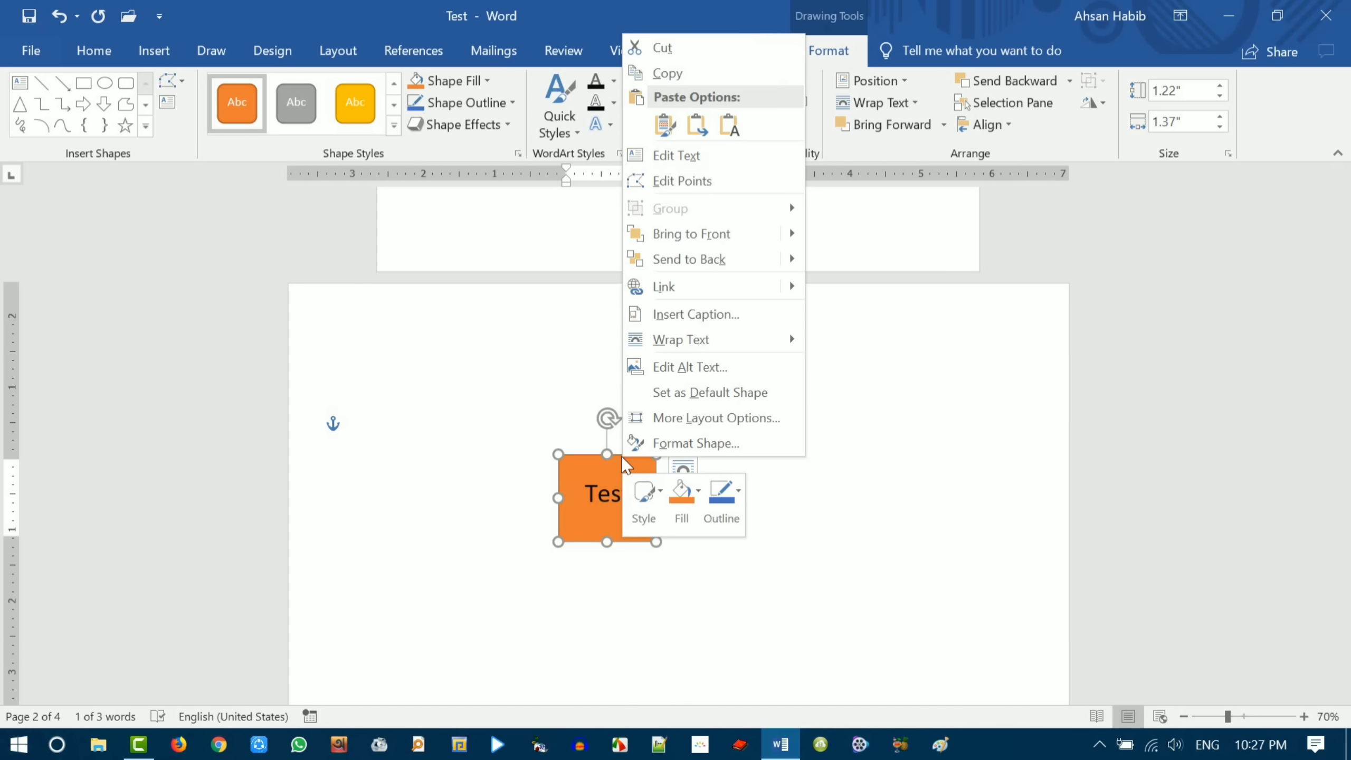
pyautogui.click(675, 287)
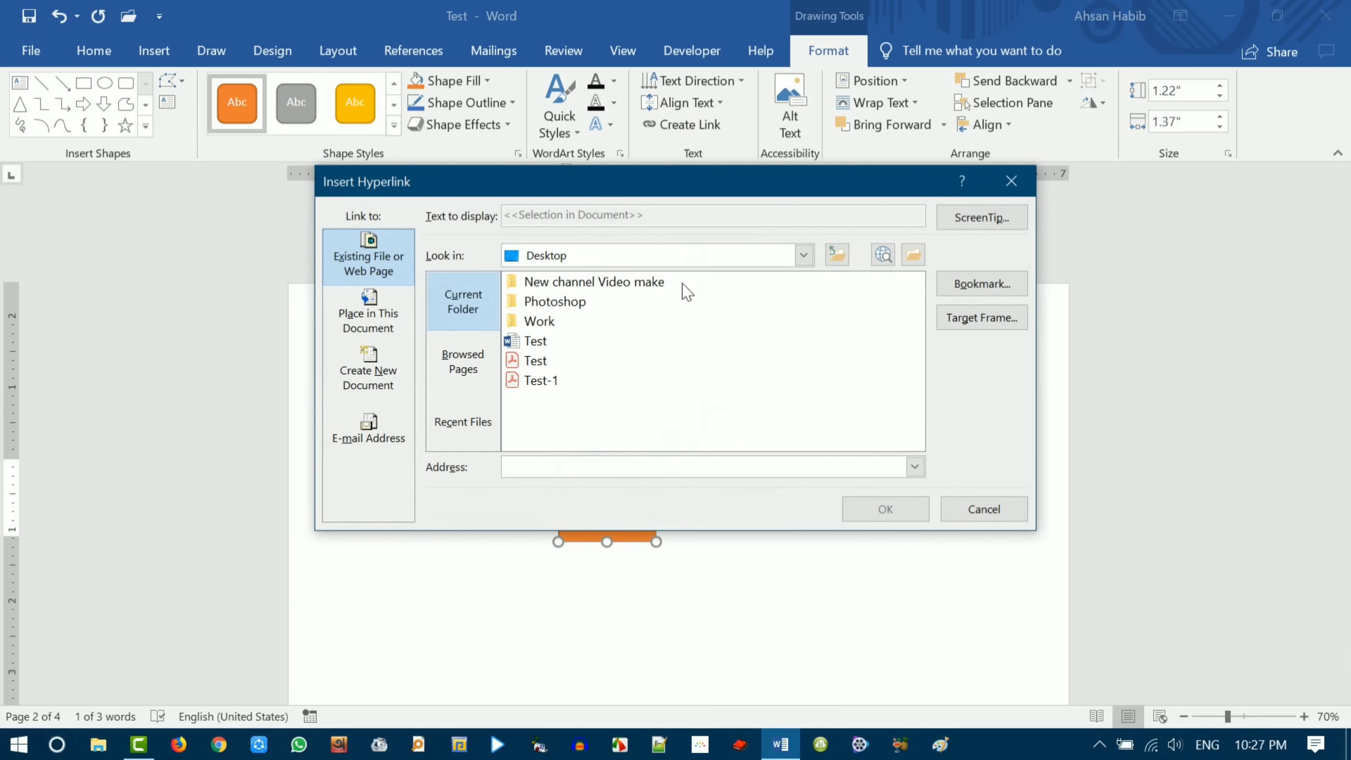
pyautogui.moveTo(557, 192); pyautogui.dragTo(414, 297)
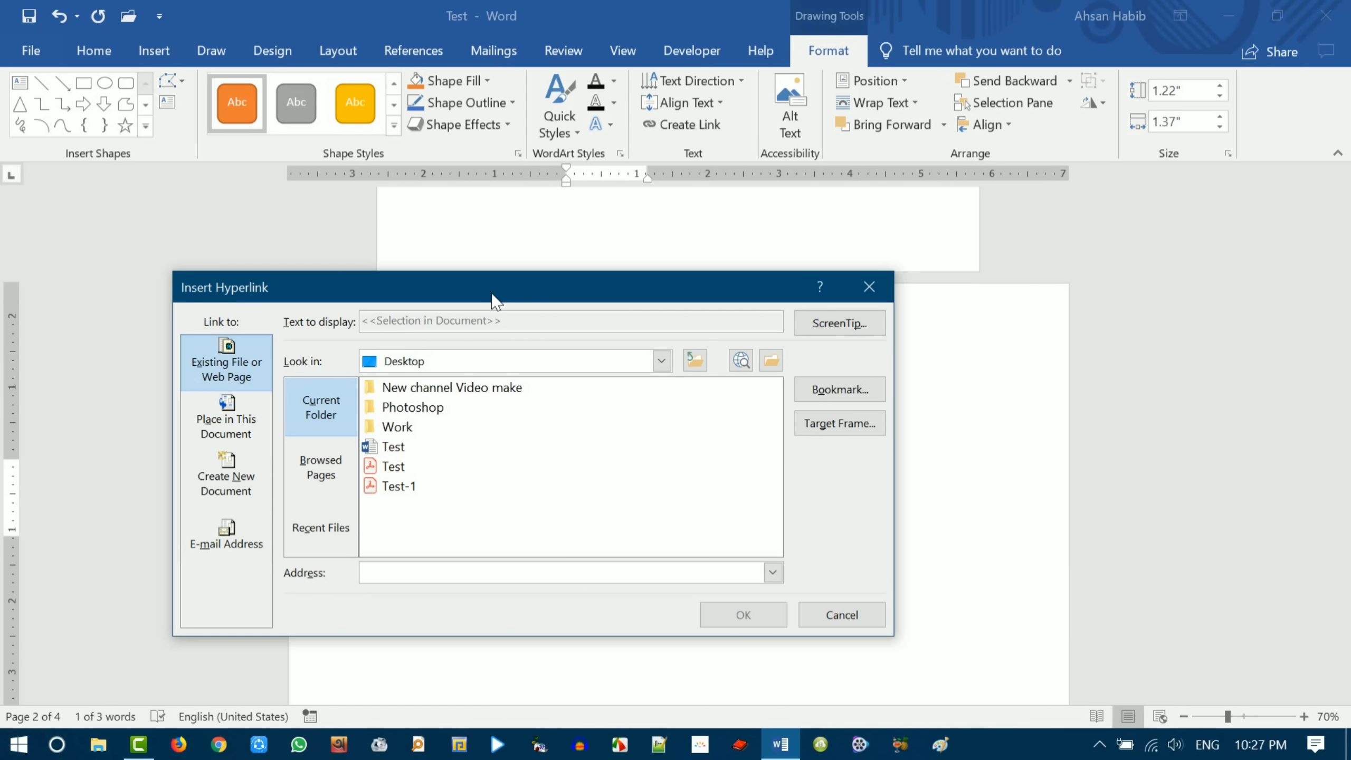
pyautogui.click(390, 468)
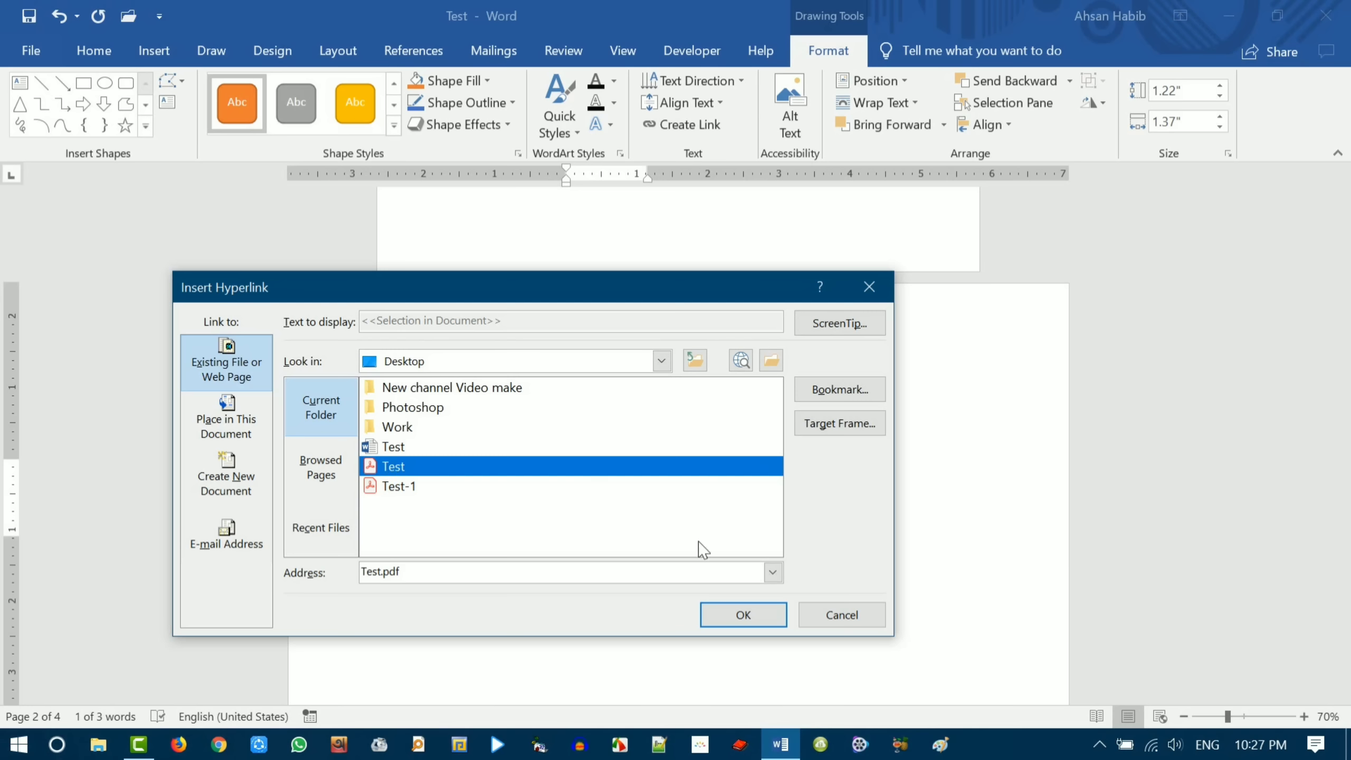
pyautogui.click(743, 616)
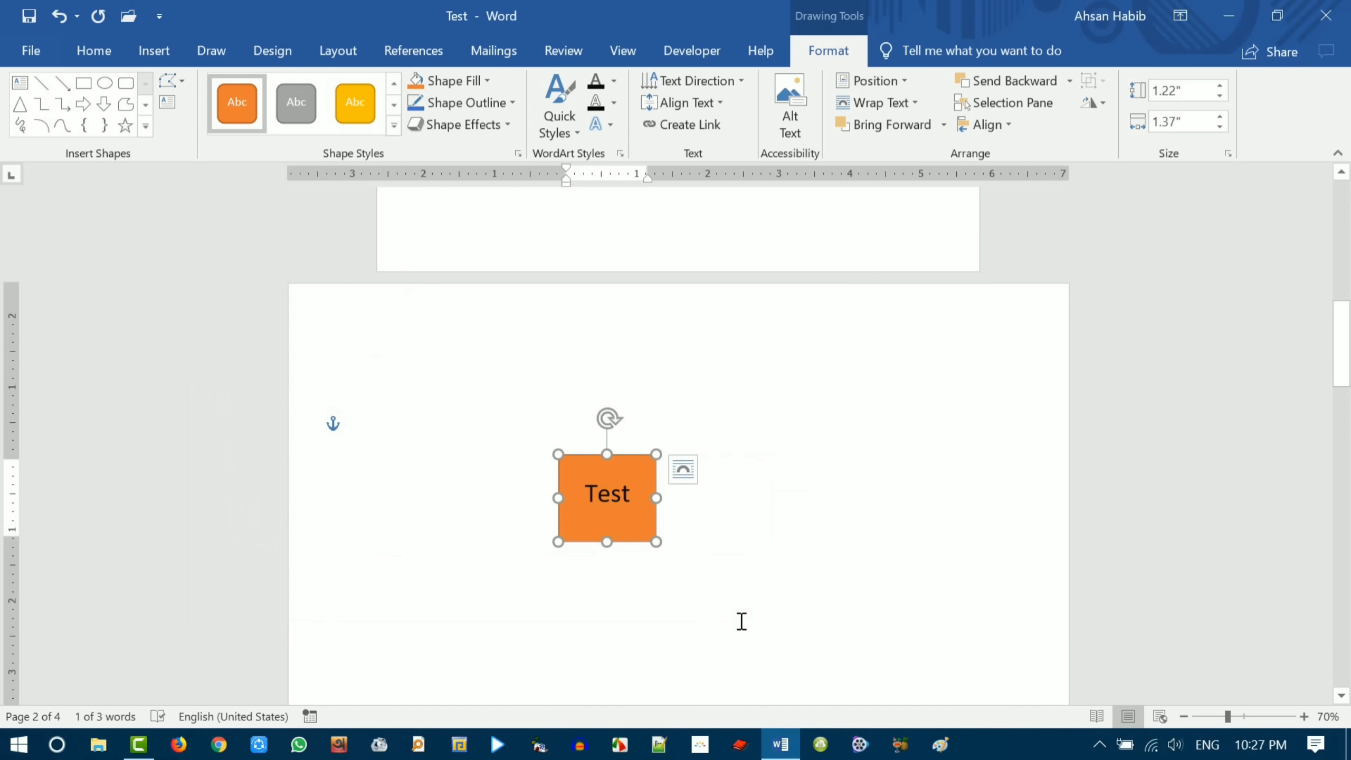
pyautogui.click(472, 367)
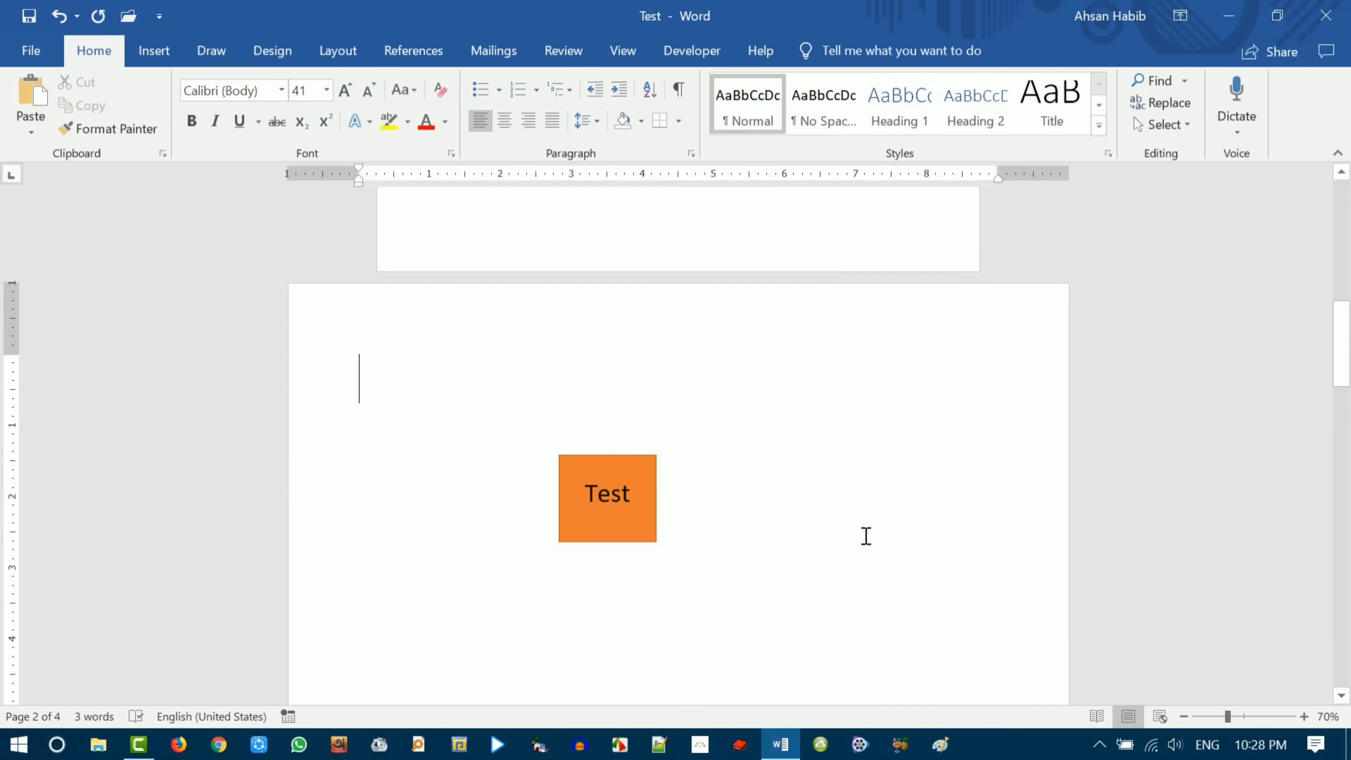
# - Follow the orange rectangle's link to open Test.pdf in Adobe Acrobat Reader, and close the PDF to return to Word
pyautogui.moveTo(637, 497)
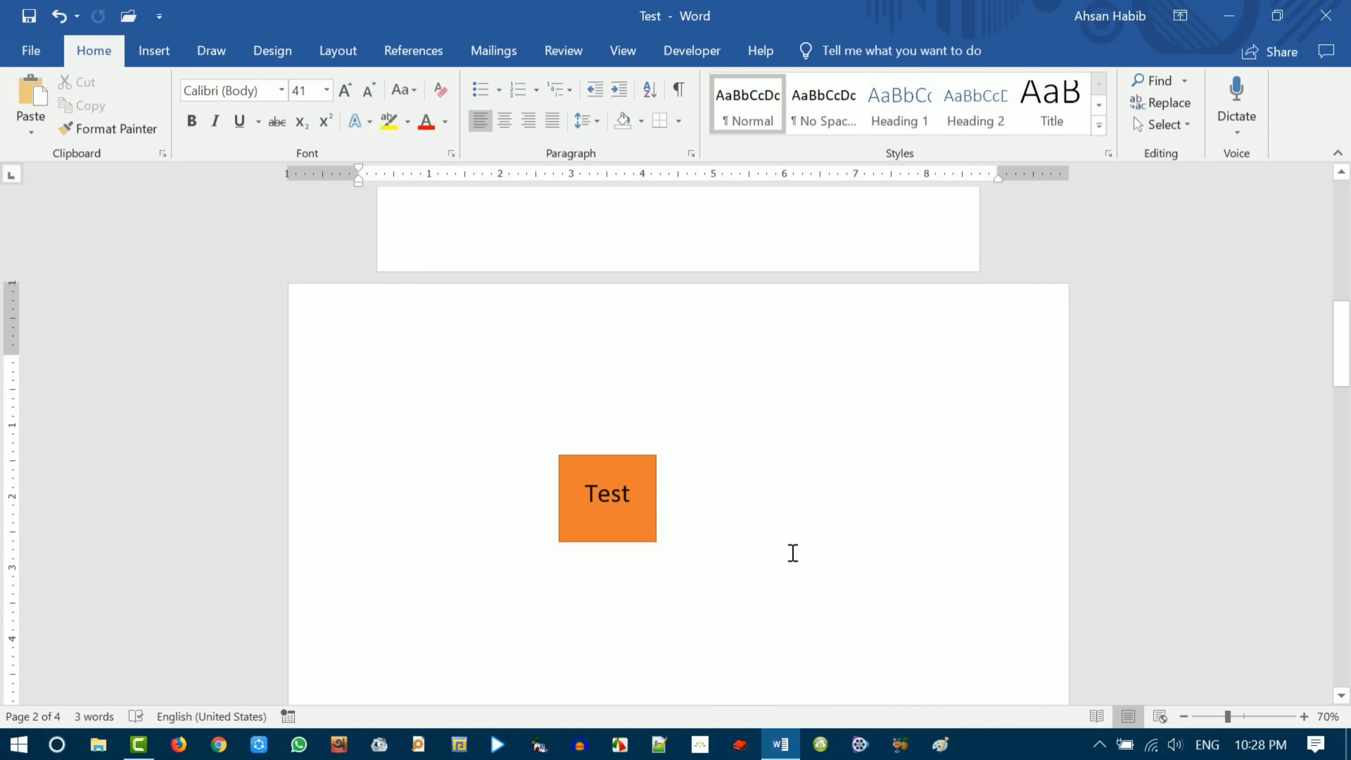
pyautogui.keyDown('ctrl'); pyautogui.click(612, 510); pyautogui.keyUp('ctrl')
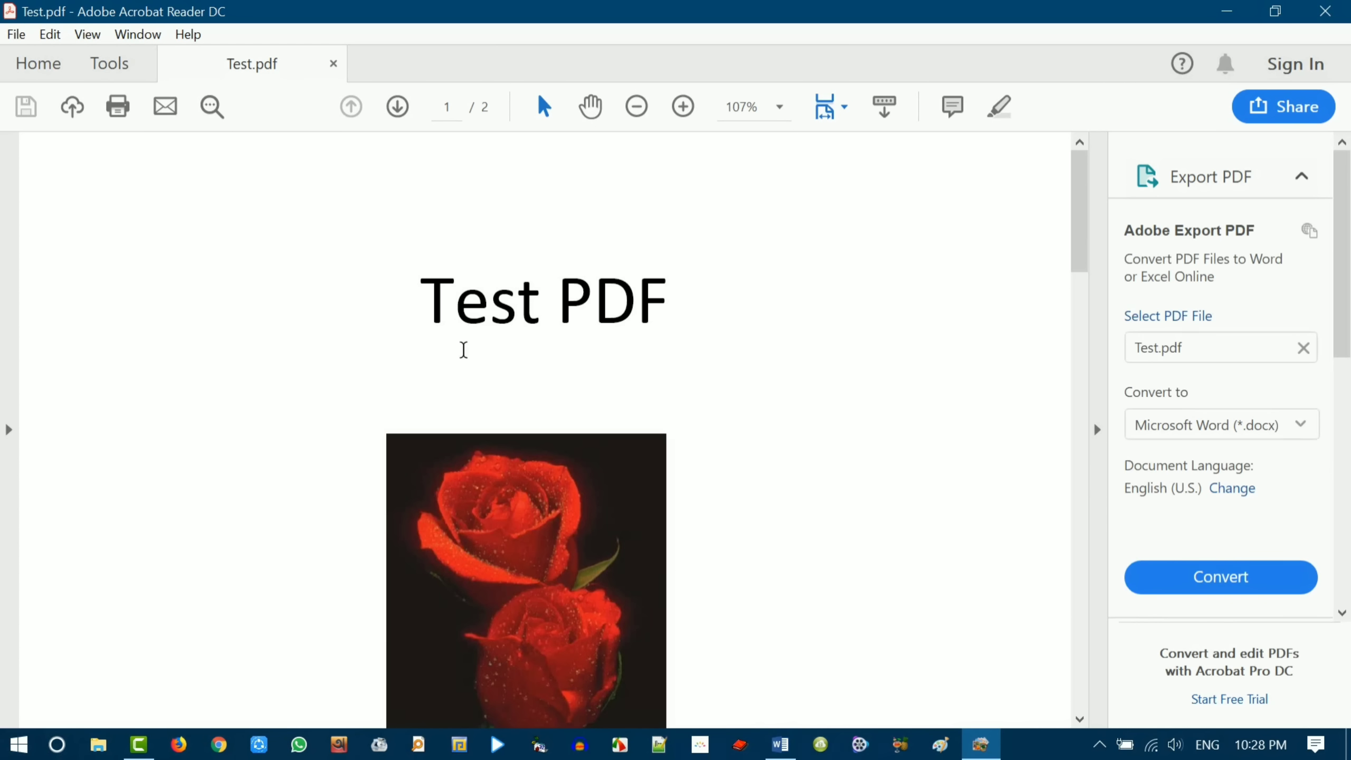
pyautogui.click(1326, 11)
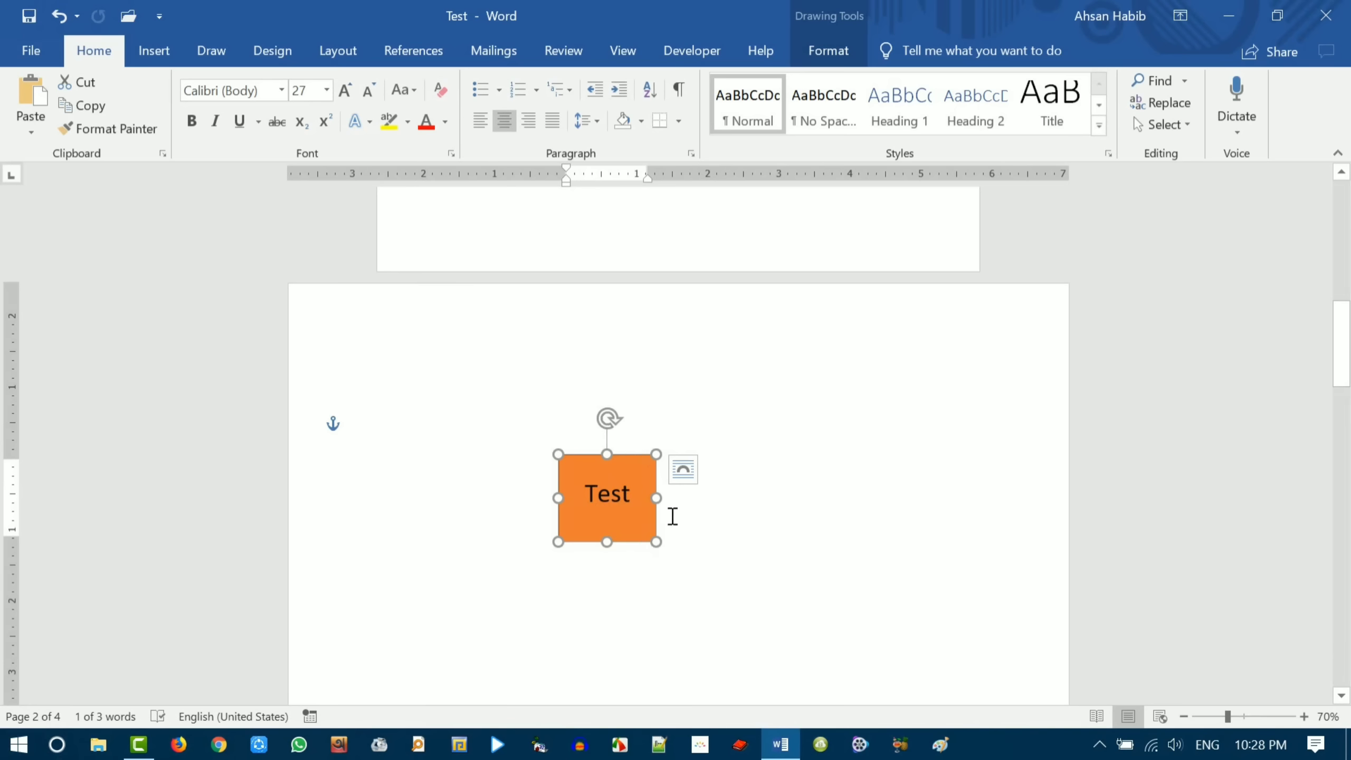
pyautogui.click(795, 515)
# - Draw a second rectangle about 1.26" high and 1.18" wide, and place it beside the orange rectangle on its right
pyautogui.click(154, 53)
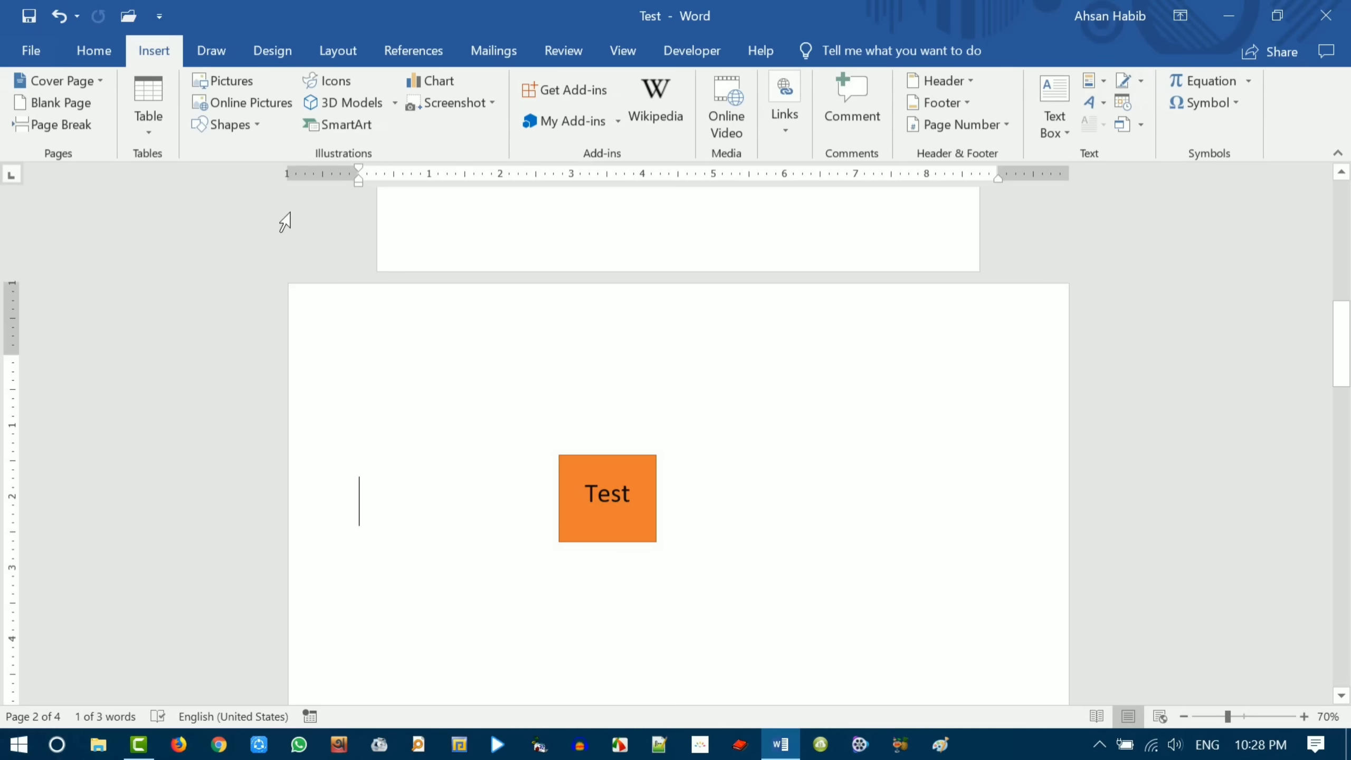
pyautogui.click(251, 127)
pyautogui.click(263, 169)
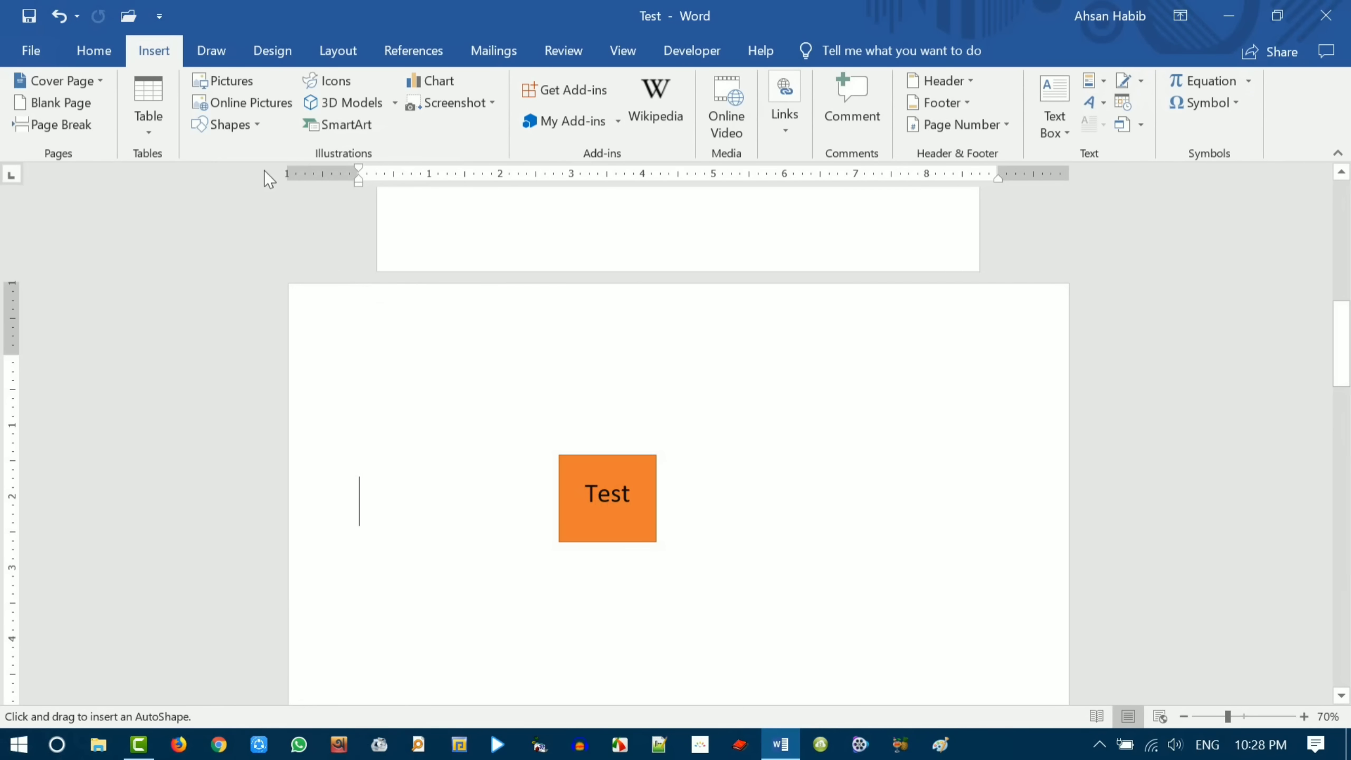
pyautogui.moveTo(764, 511); pyautogui.dragTo(850, 601)
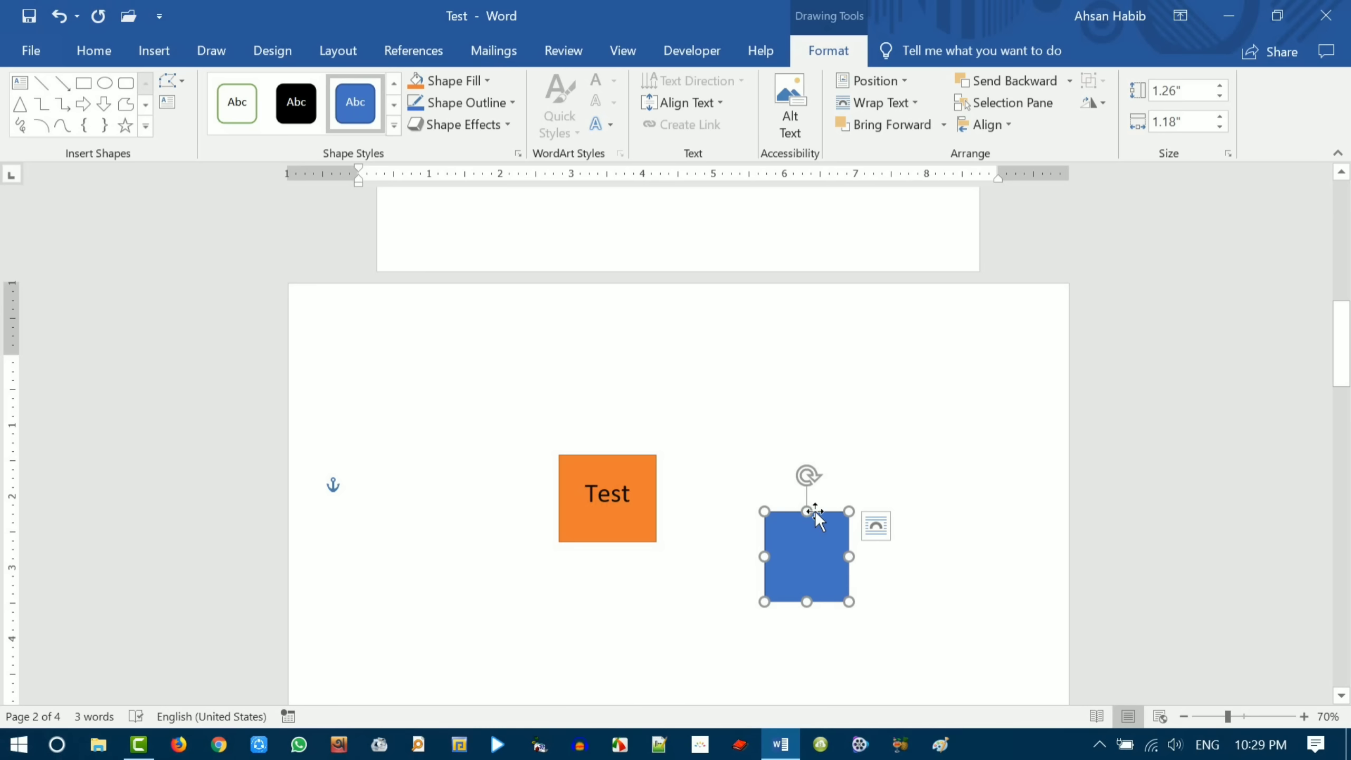
pyautogui.moveTo(819, 511); pyautogui.dragTo(787, 467)
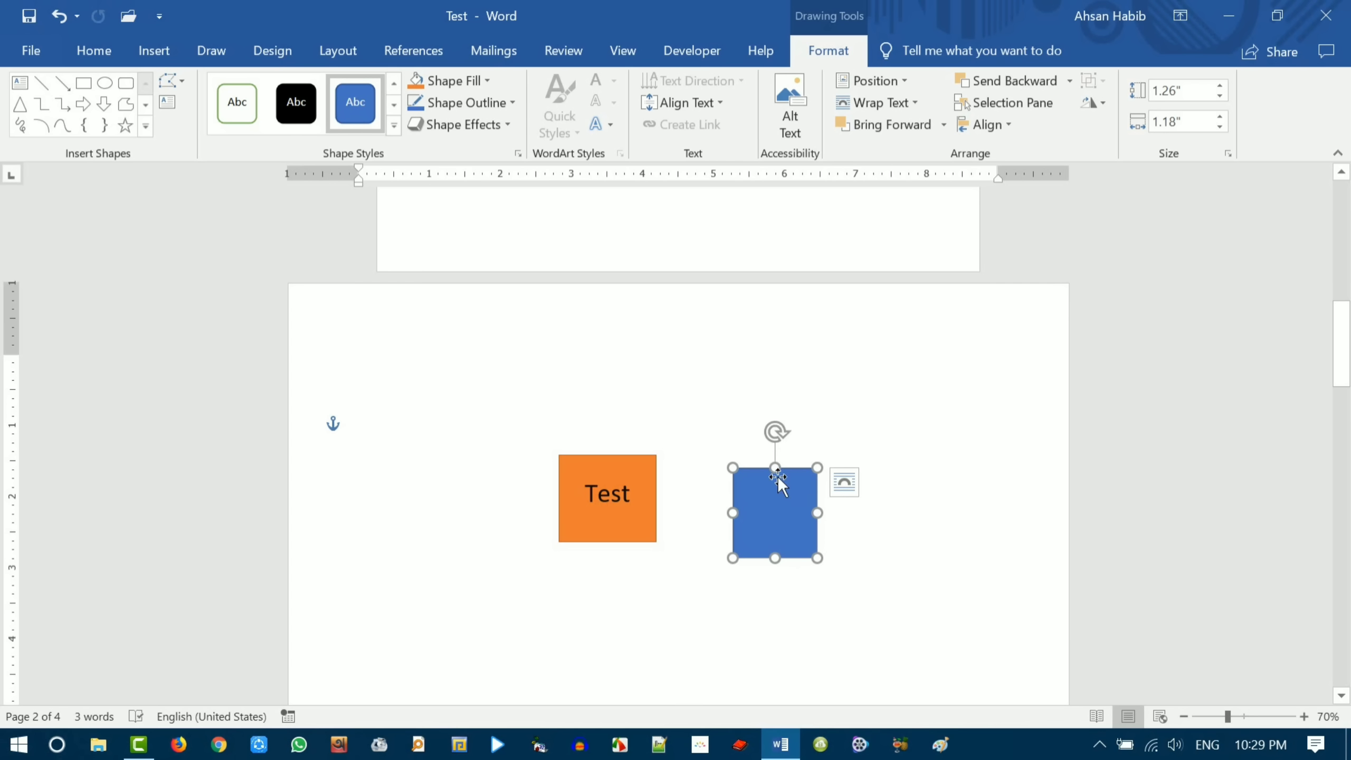
# - Hyperlink the blue rectangle to the existing file Test.pdf on the Desktop
pyautogui.click(147, 56)
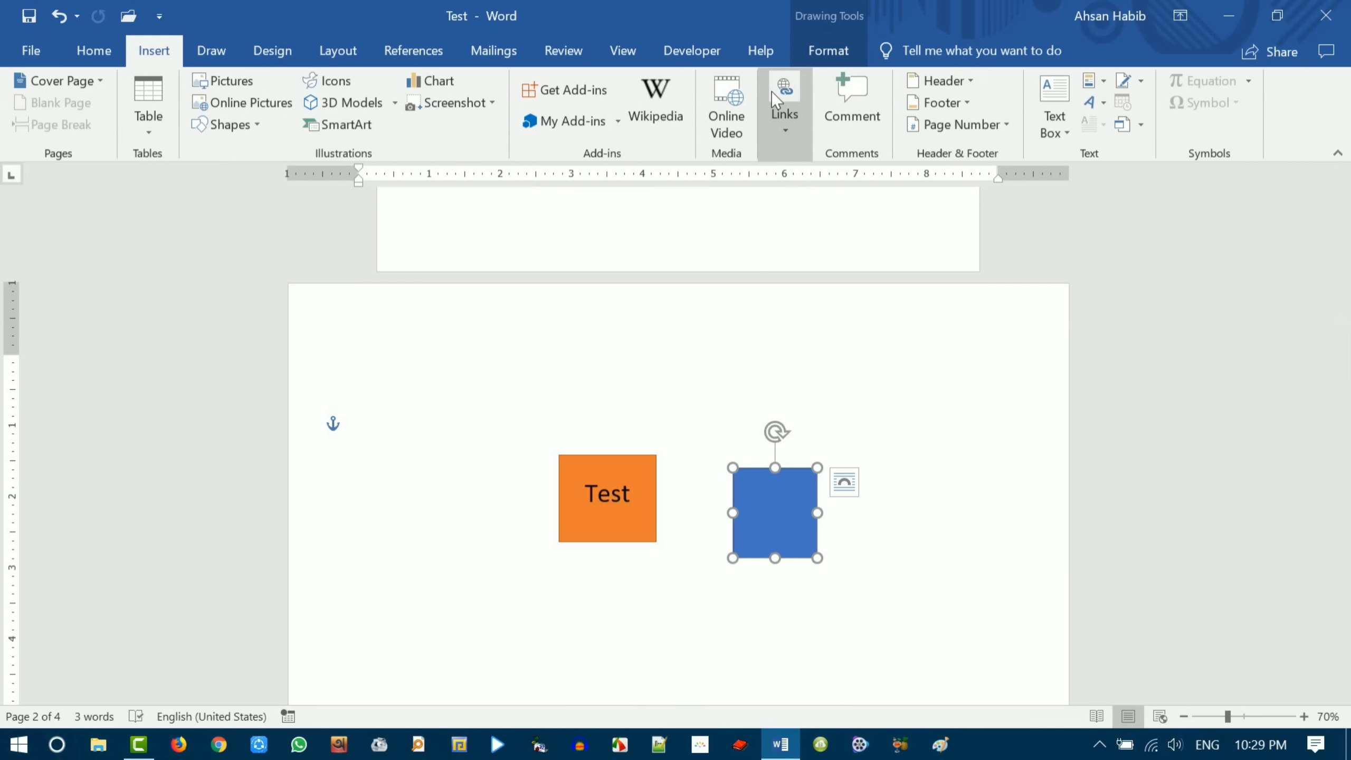
pyautogui.click(790, 99)
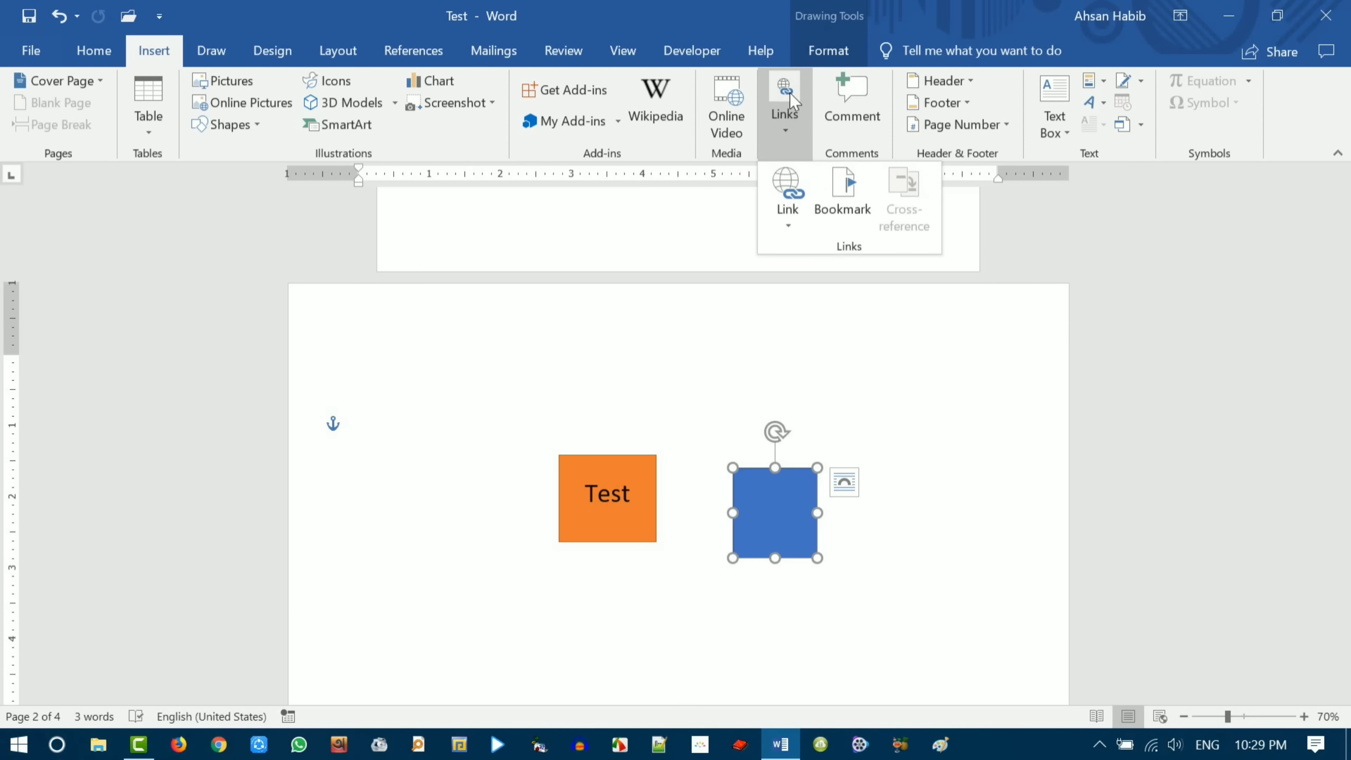
pyautogui.click(788, 190)
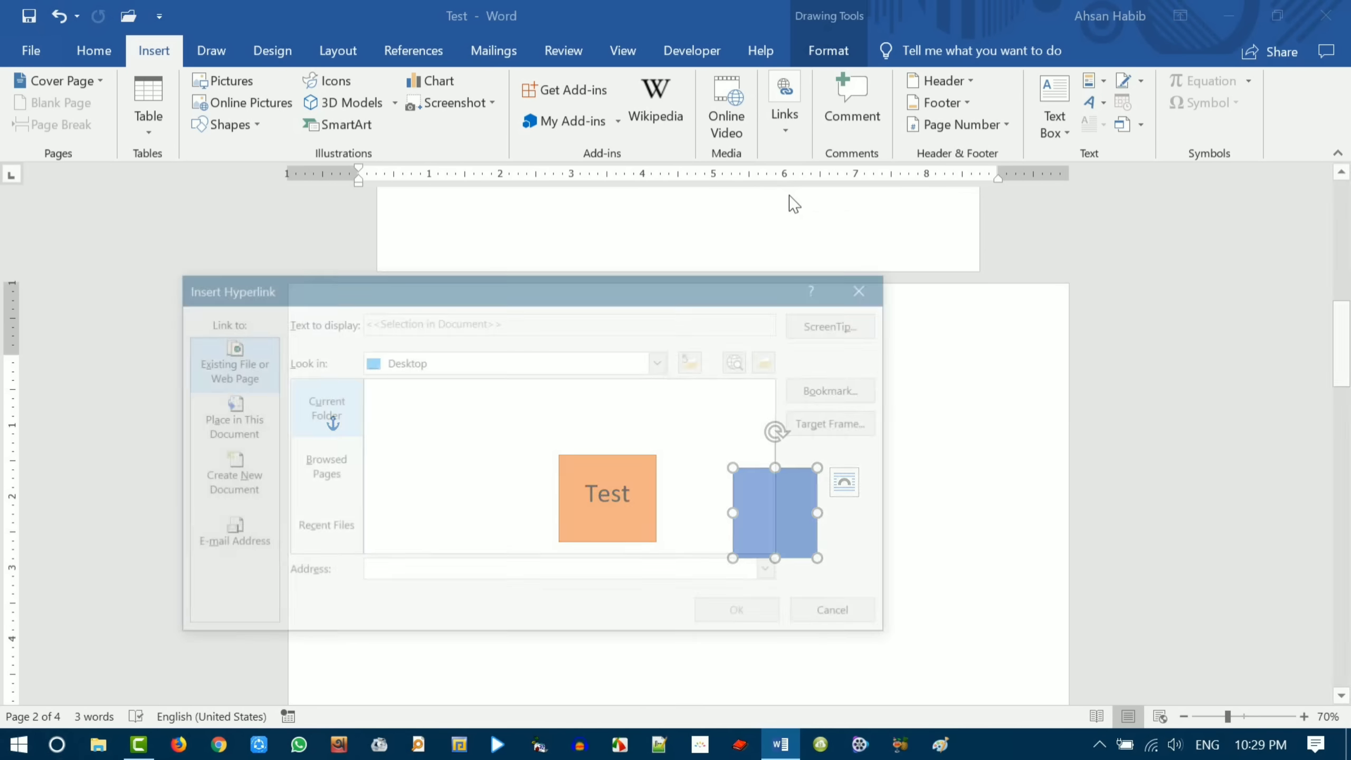
pyautogui.click(312, 458)
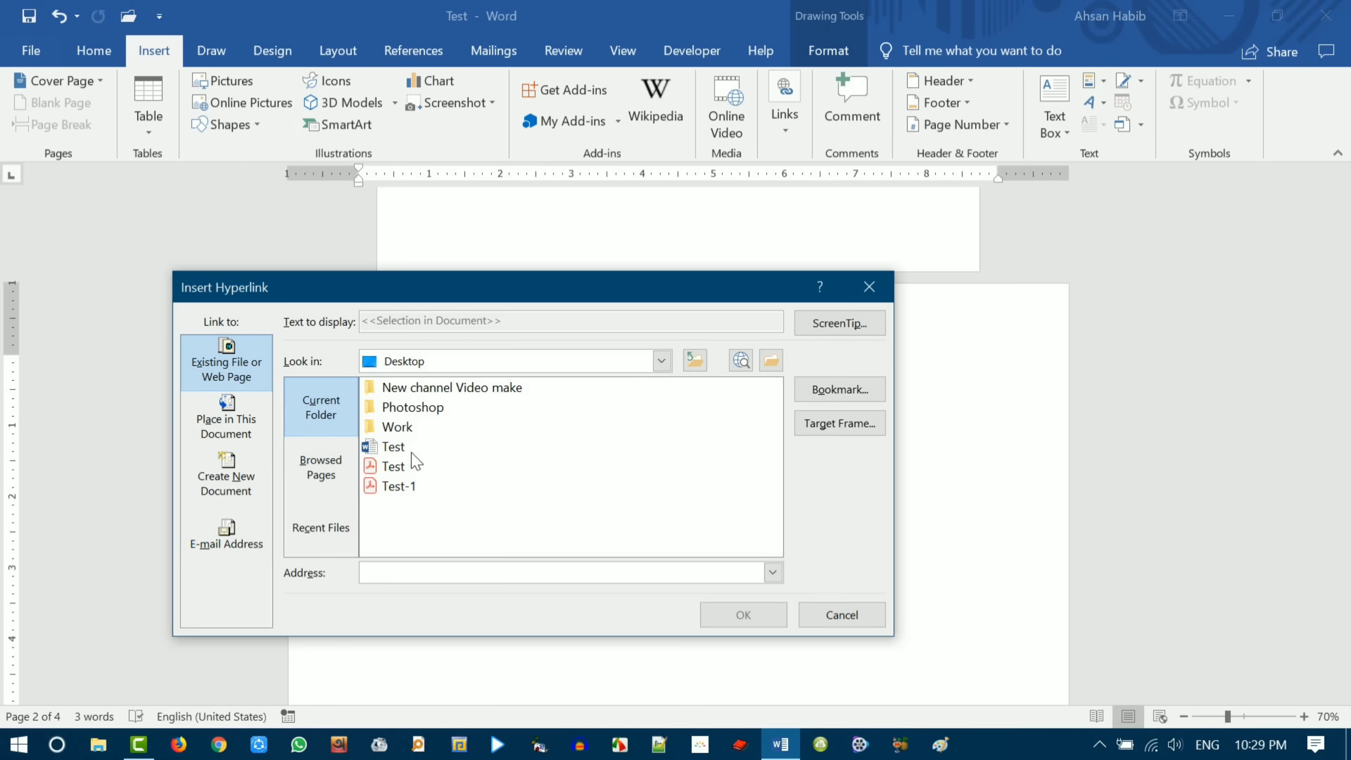
pyautogui.click(405, 471)
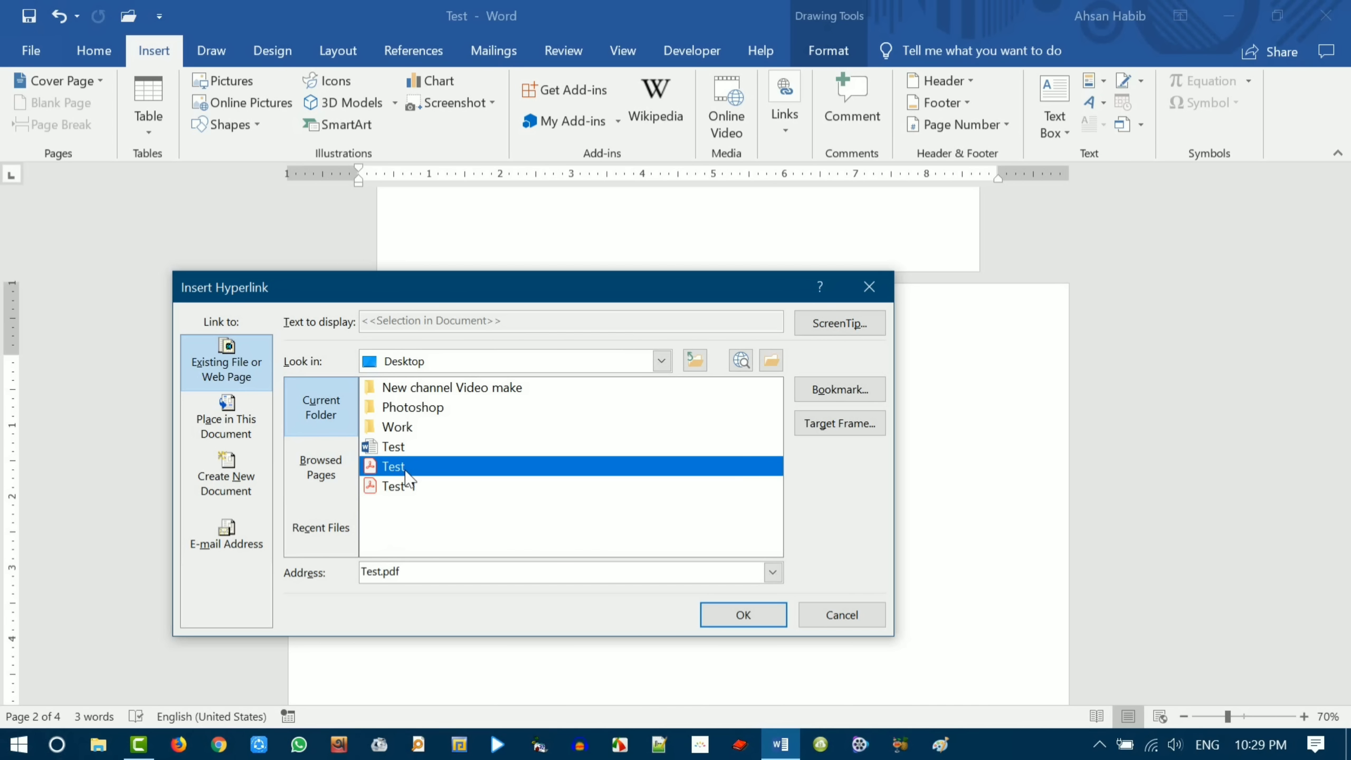
pyautogui.click(760, 617)
# - Test the blue rectangle's link by opening Test.pdf from it, and close the PDF reader
pyautogui.keyDown('ctrl'); pyautogui.click(786, 510); pyautogui.keyUp('ctrl')
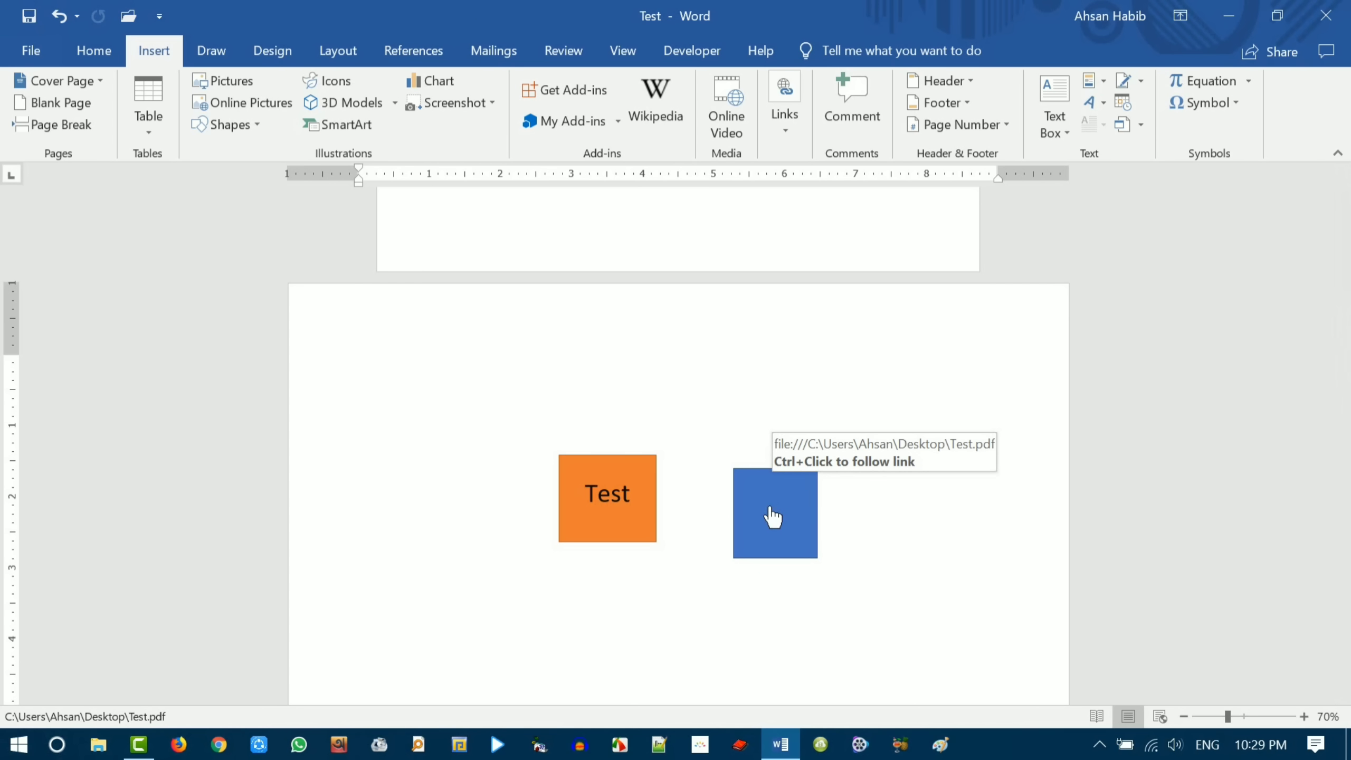
pyautogui.keyDown('ctrl'); pyautogui.click(773, 516); pyautogui.keyUp('ctrl')
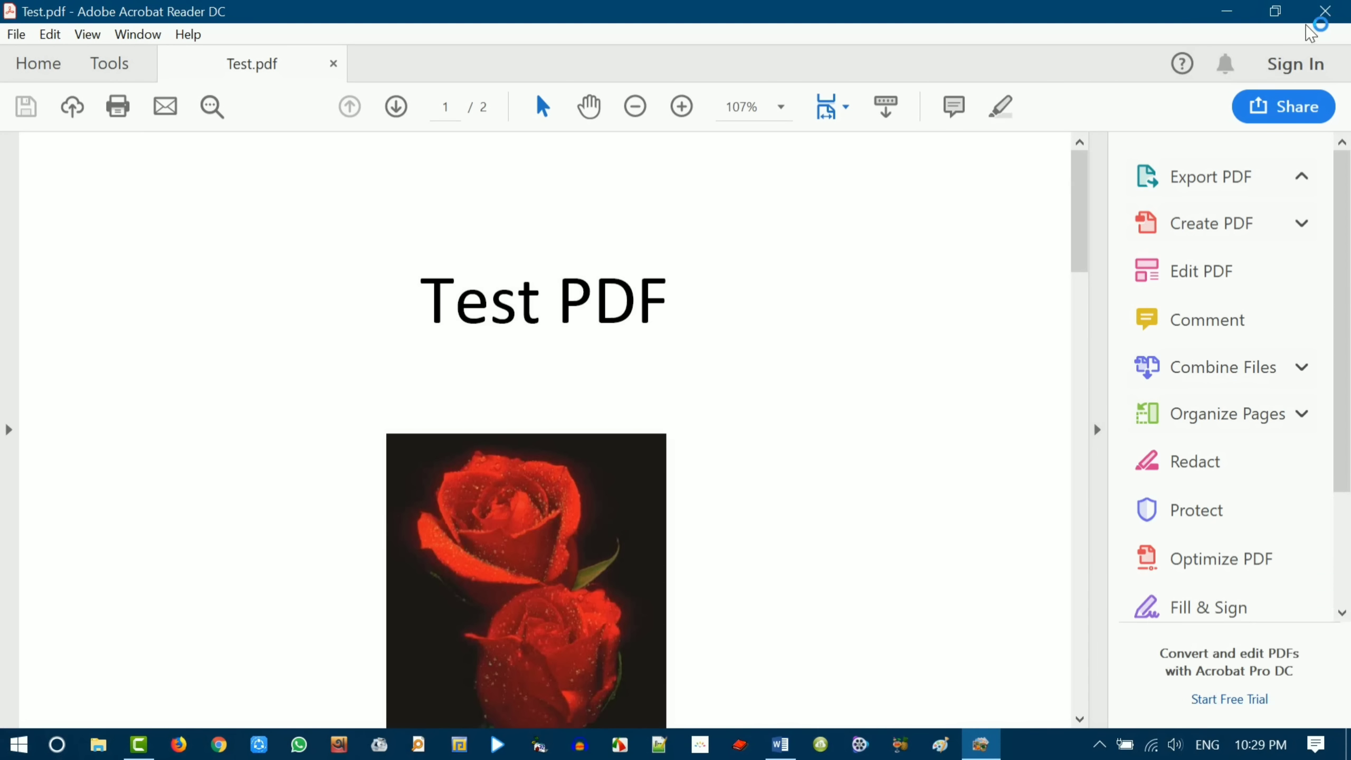
pyautogui.click(1325, 11)
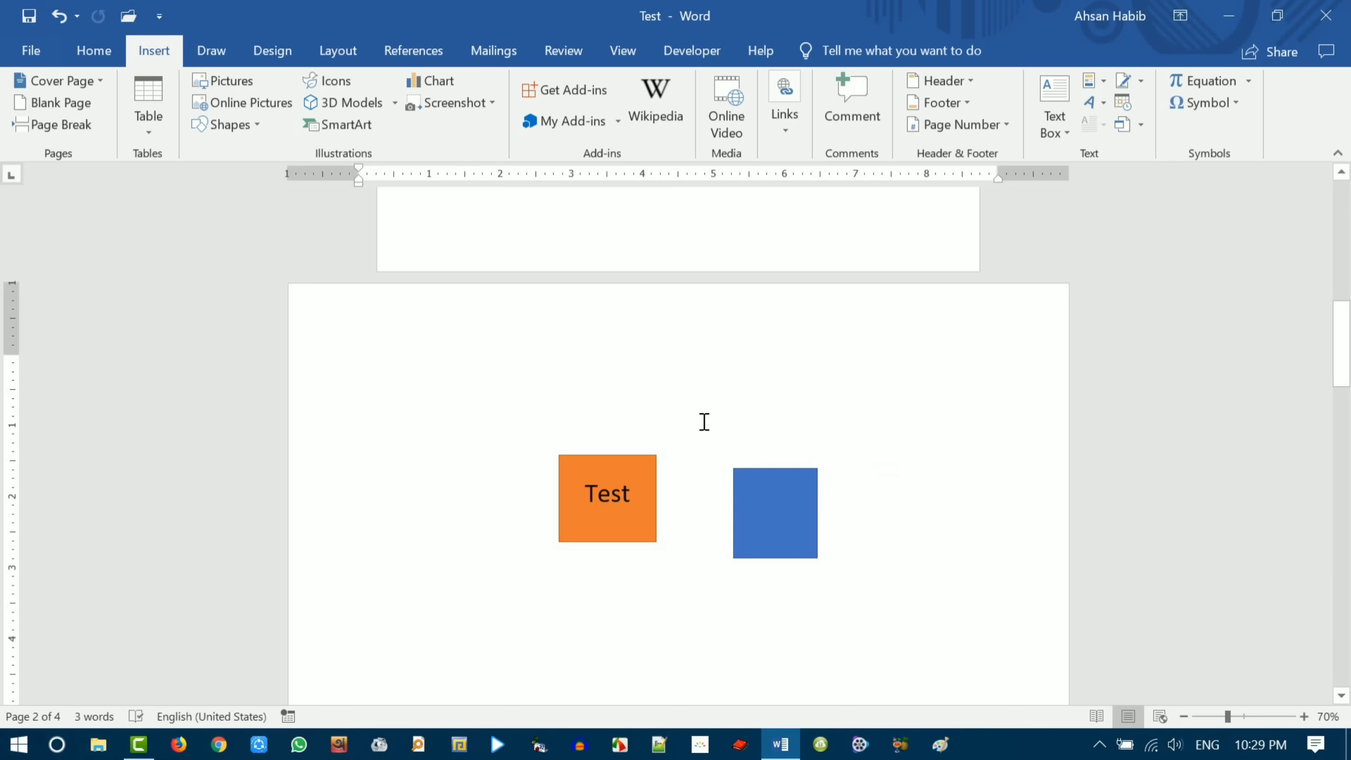
# - Start inserting an online video on page 3, search YouTube for "computer" and browse the offered videos
pyautogui.scroll(-5, 705, 422)
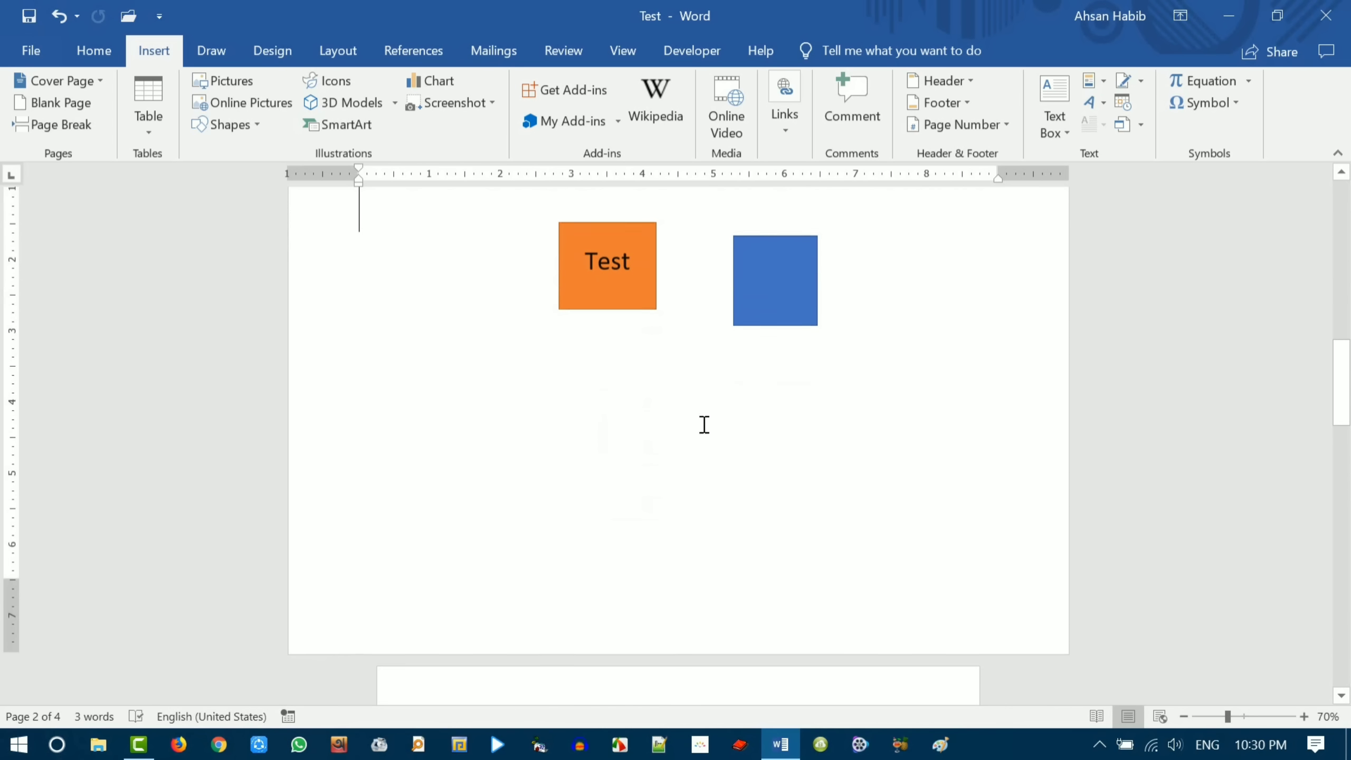
pyautogui.scroll(-8, 583, 435)
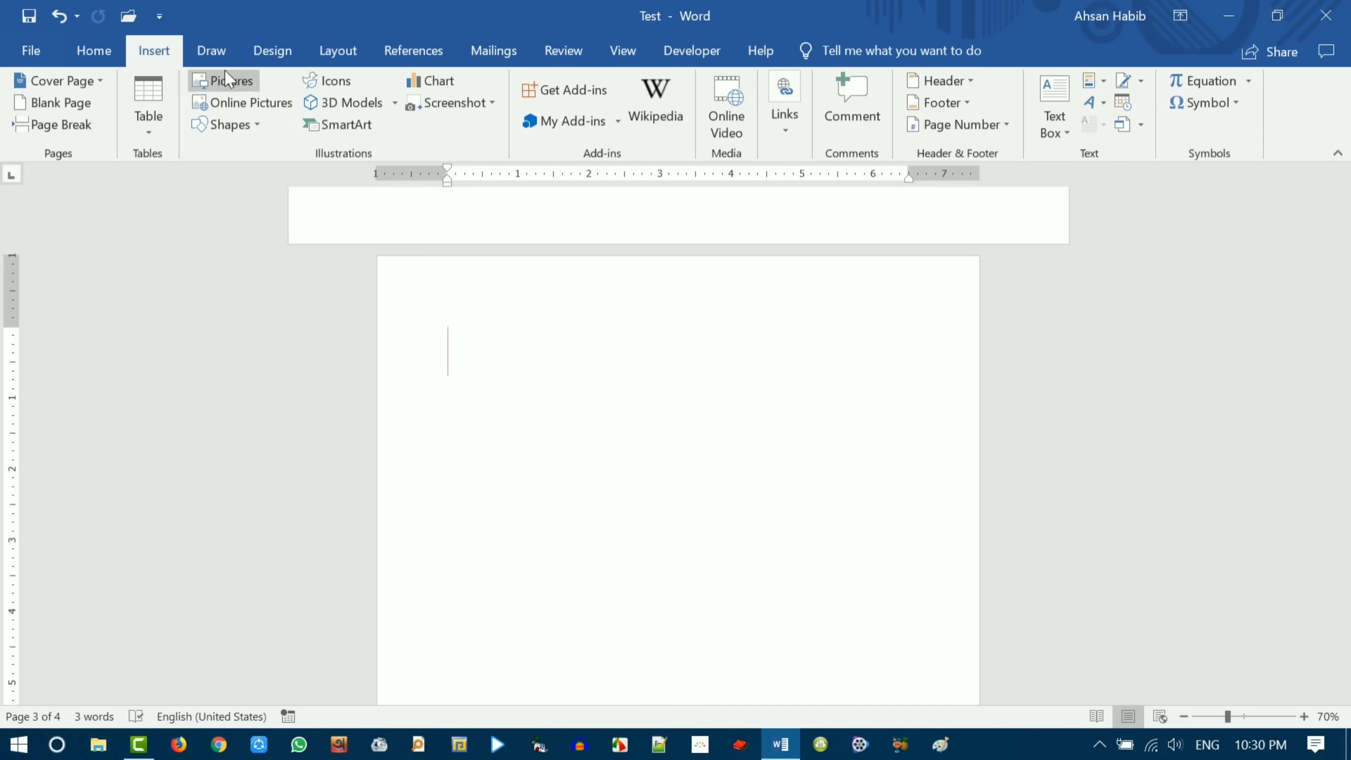
pyautogui.click(731, 97)
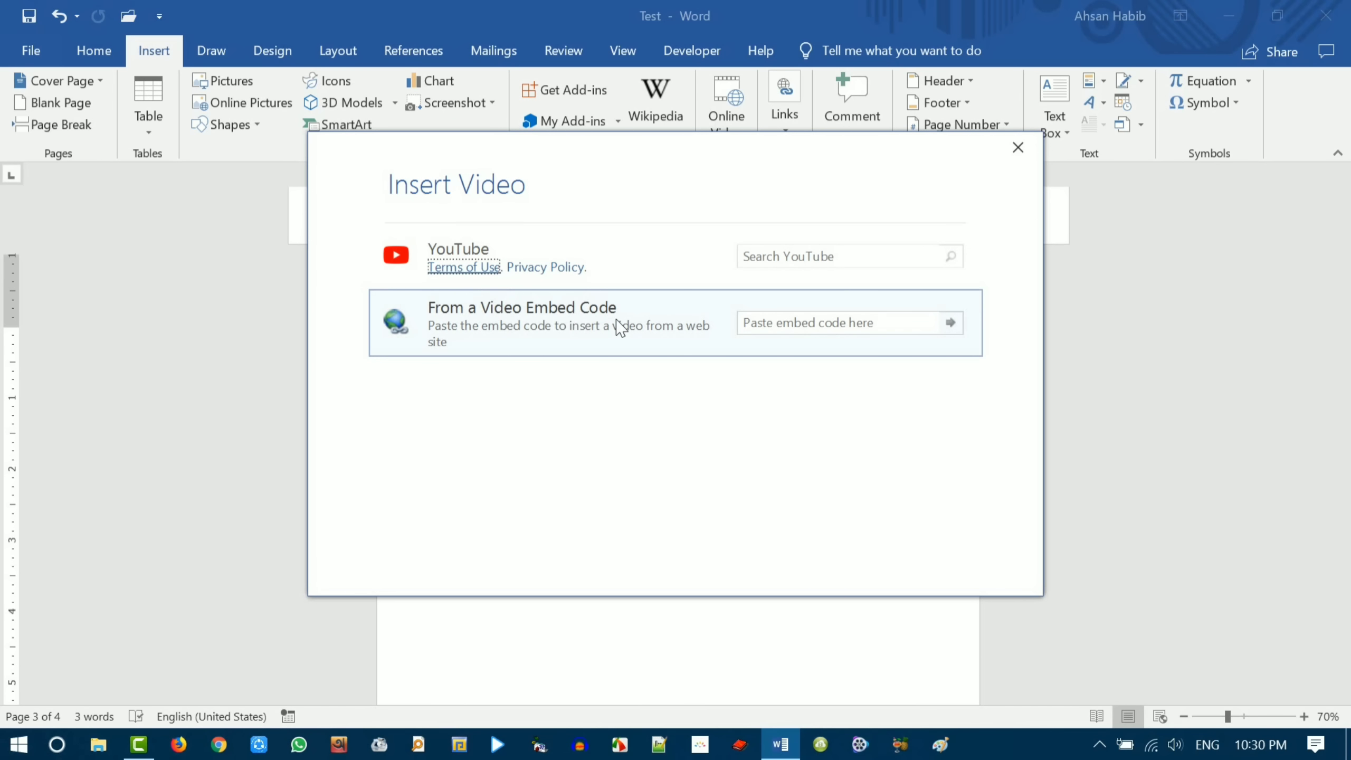
pyautogui.click(809, 260)
pyautogui.write('computer')
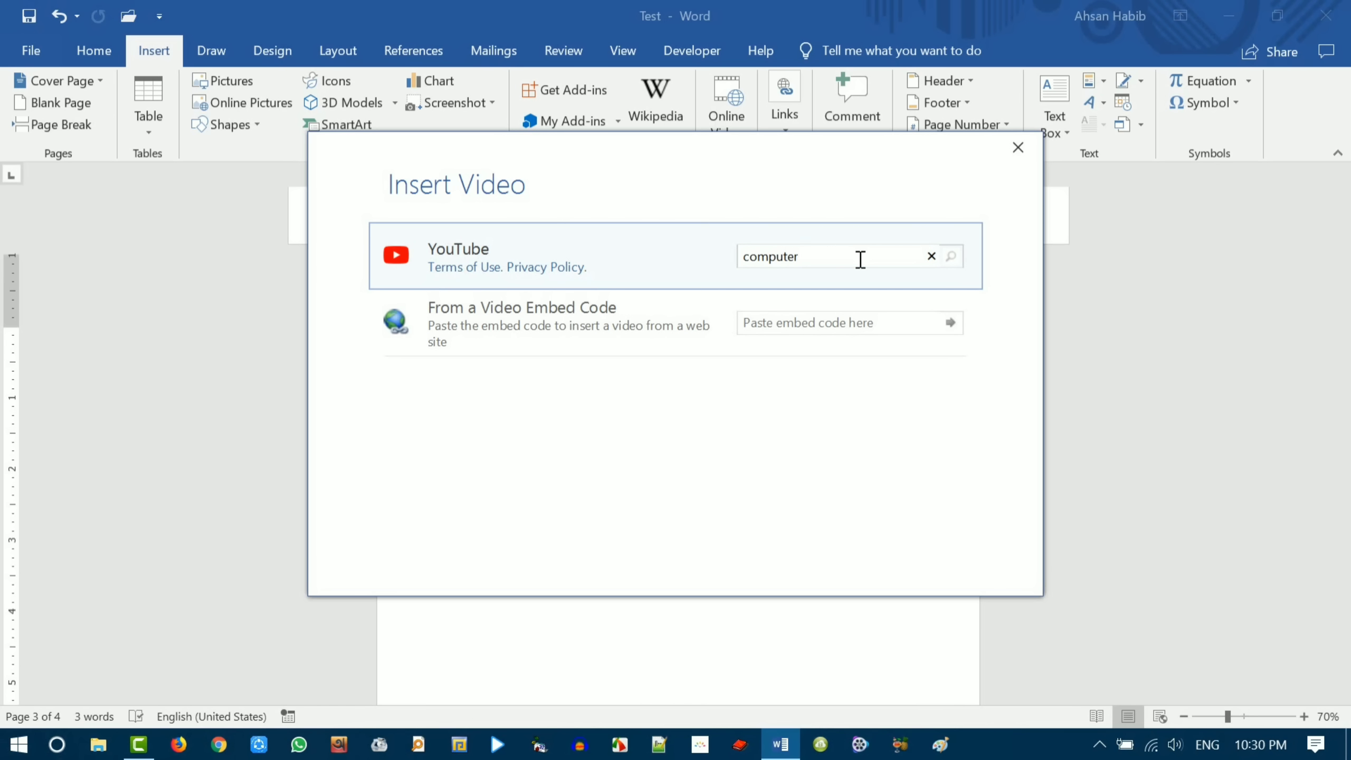
pyautogui.press('Return')
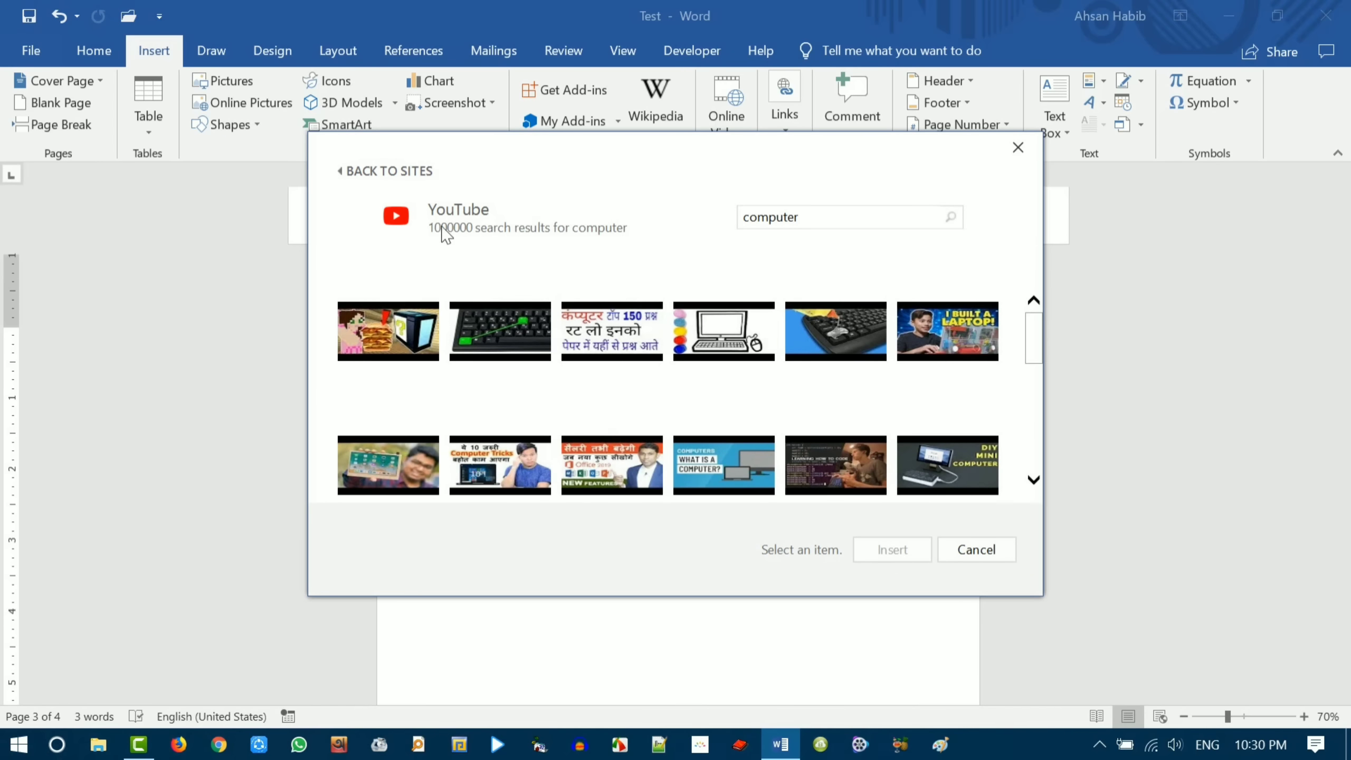
pyautogui.scroll(-4, 665, 394)
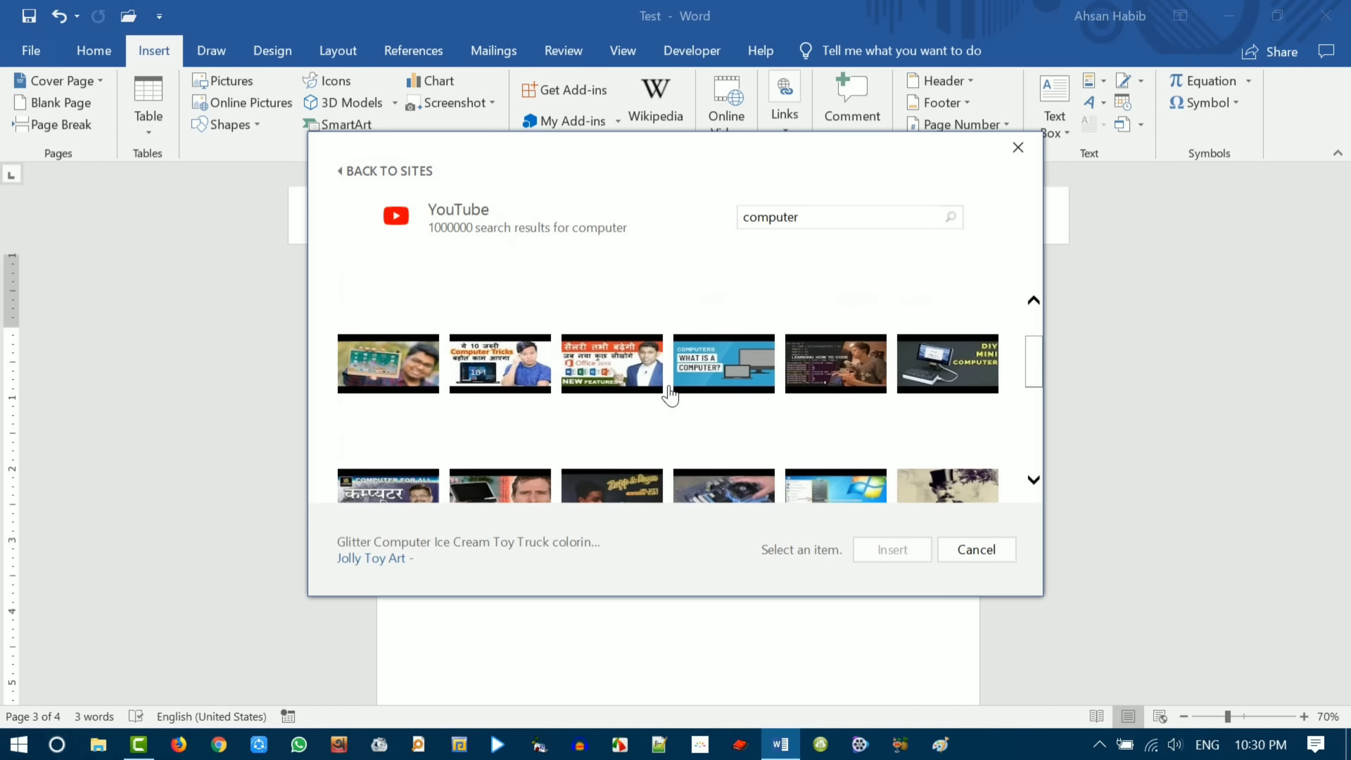
pyautogui.scroll(3, 655, 367)
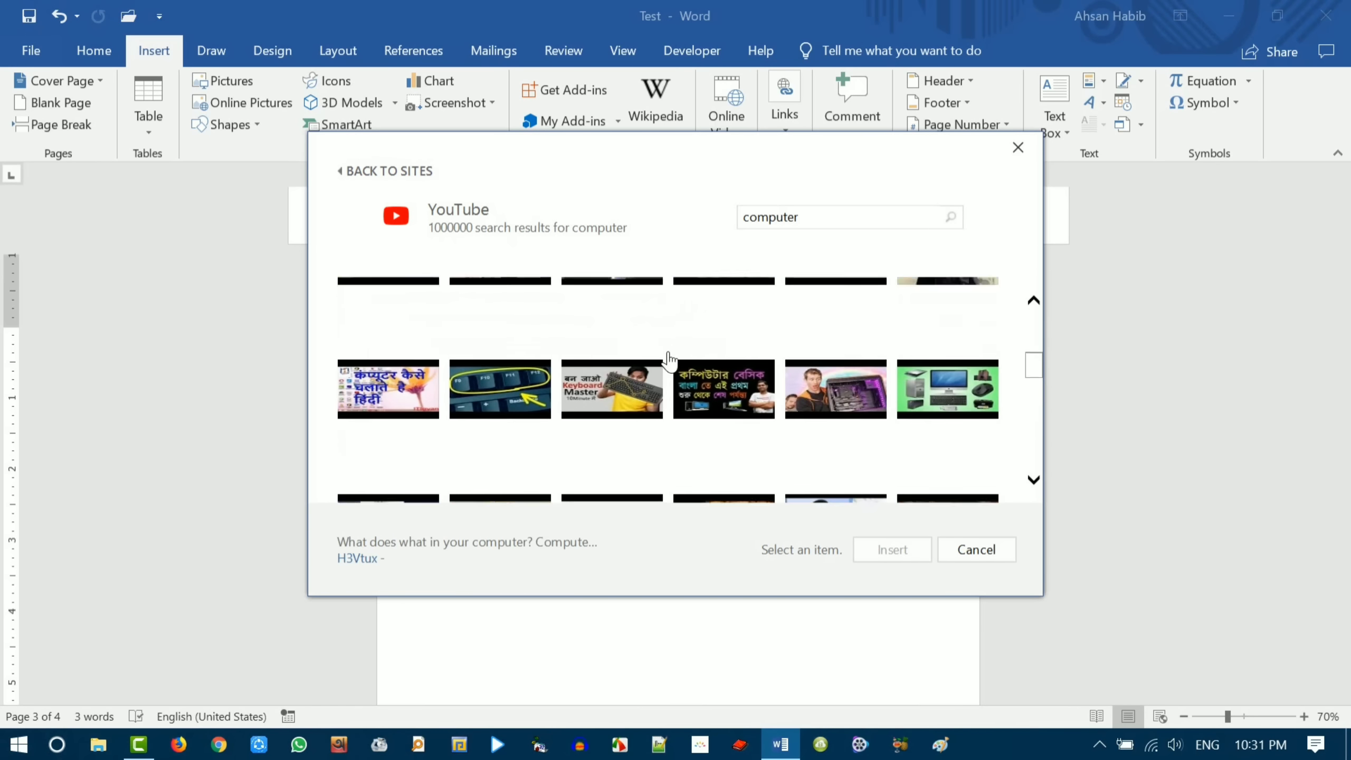
# - Replace the YouTube search term with "Ahsan tech tips" and run the search
pyautogui.click(819, 221)
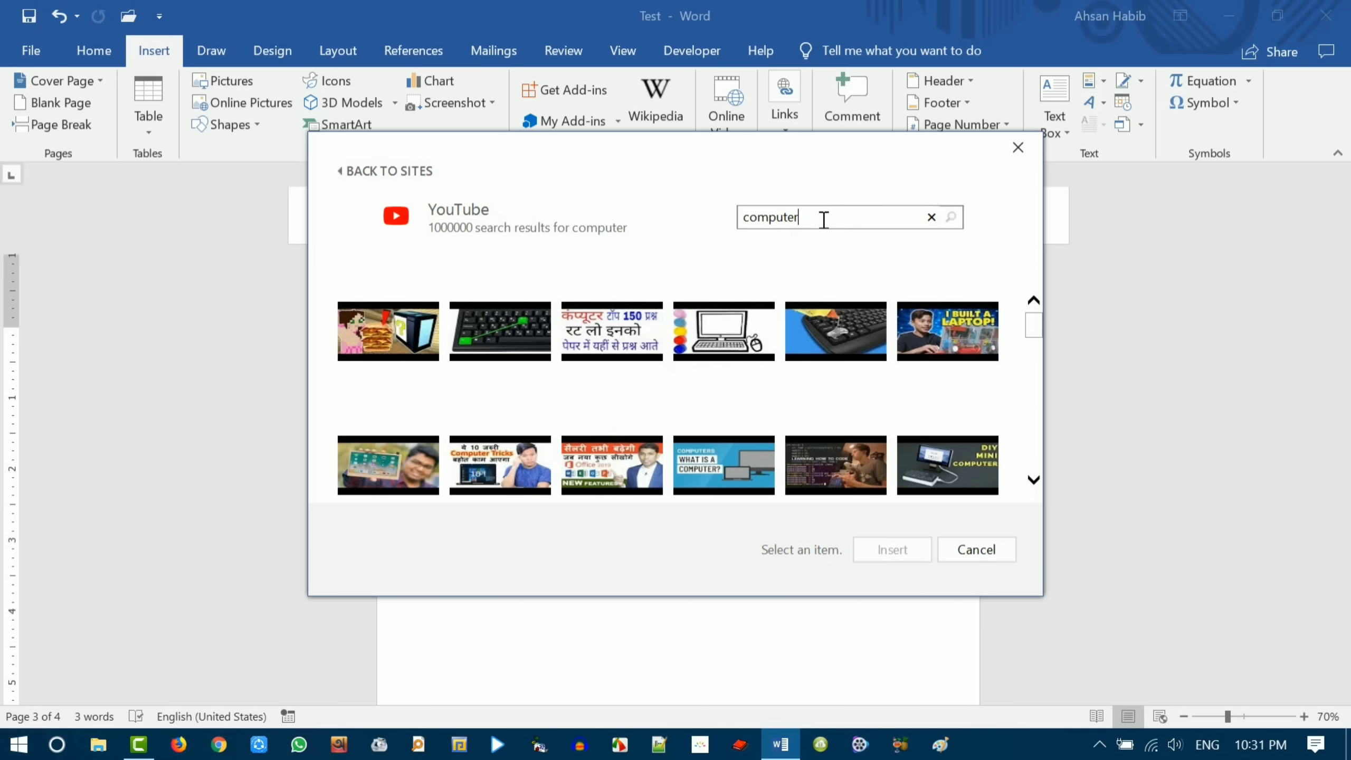
pyautogui.moveTo(823, 220); pyautogui.dragTo(690, 220)
pyautogui.write('Ahsan tech tips')
pyautogui.press('Return')
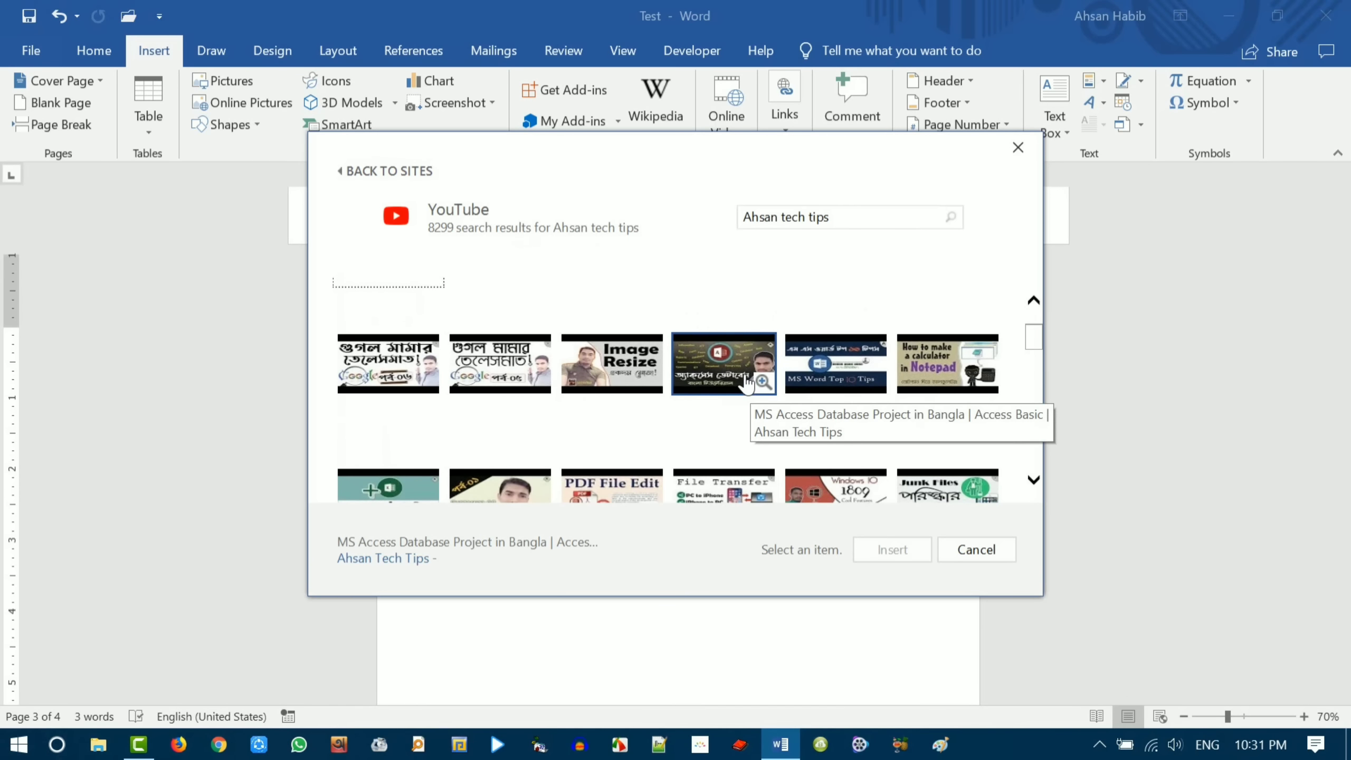
# - Insert the "Top 13 Windows 10 (1803) Cool Features" video from the Ahsan Tech Tips channel on page 3
pyautogui.scroll(-1, 646, 365)
pyautogui.scroll(-3, 708, 367)
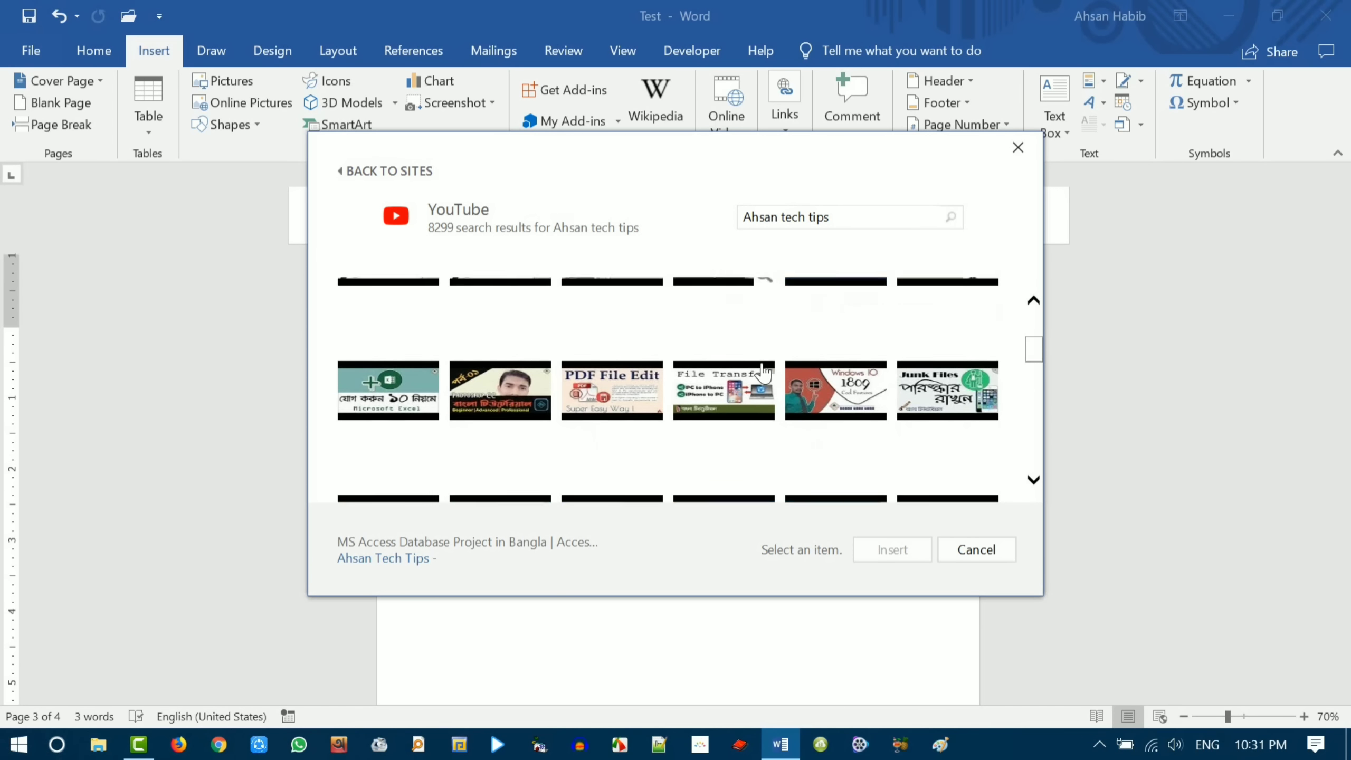
pyautogui.scroll(-1, 683, 402)
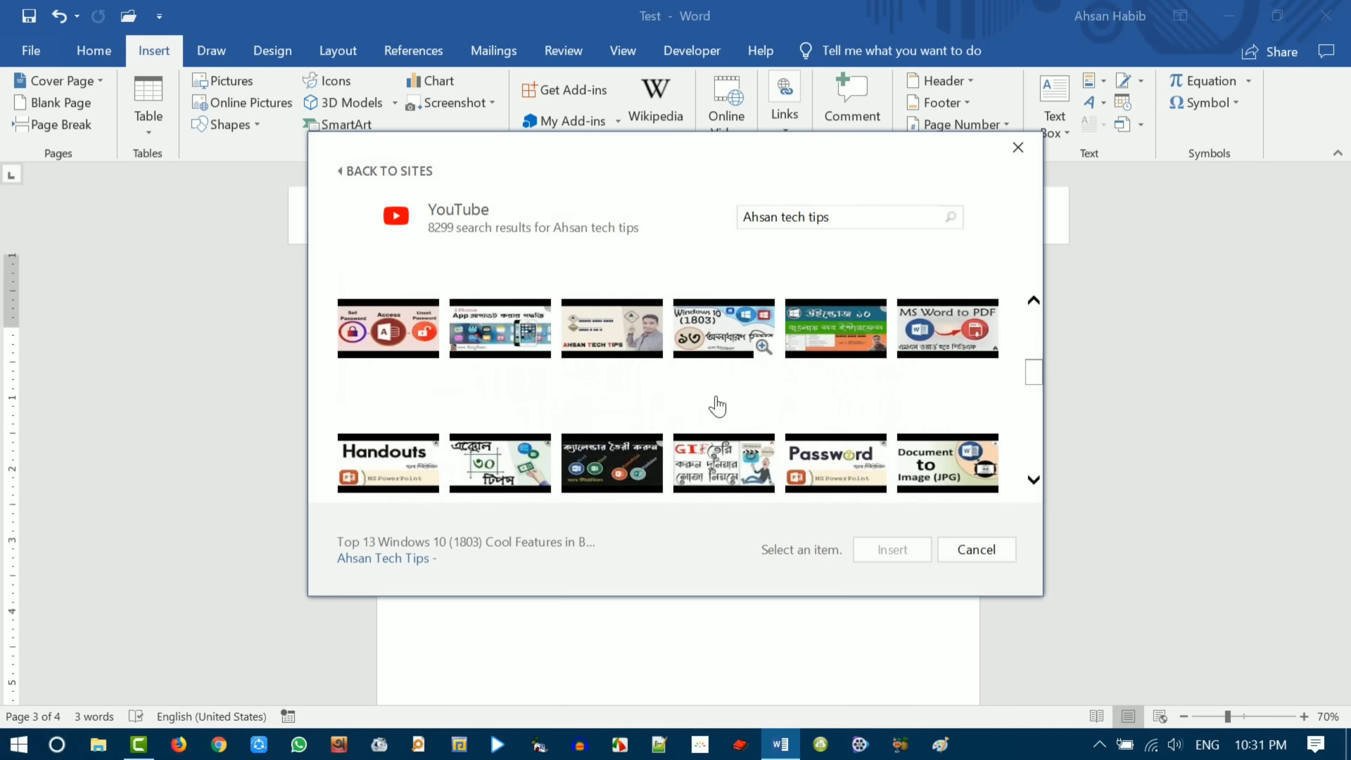
pyautogui.click(721, 325)
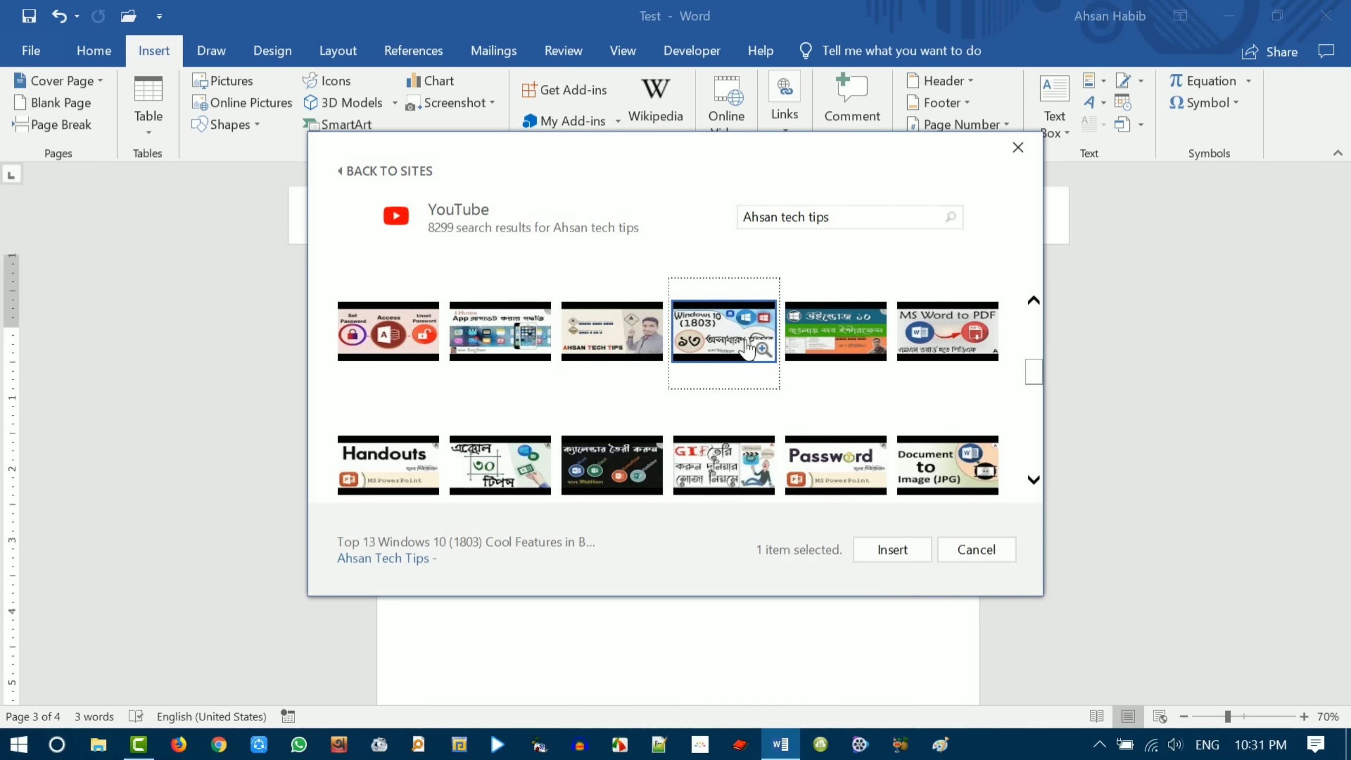
pyautogui.click(896, 554)
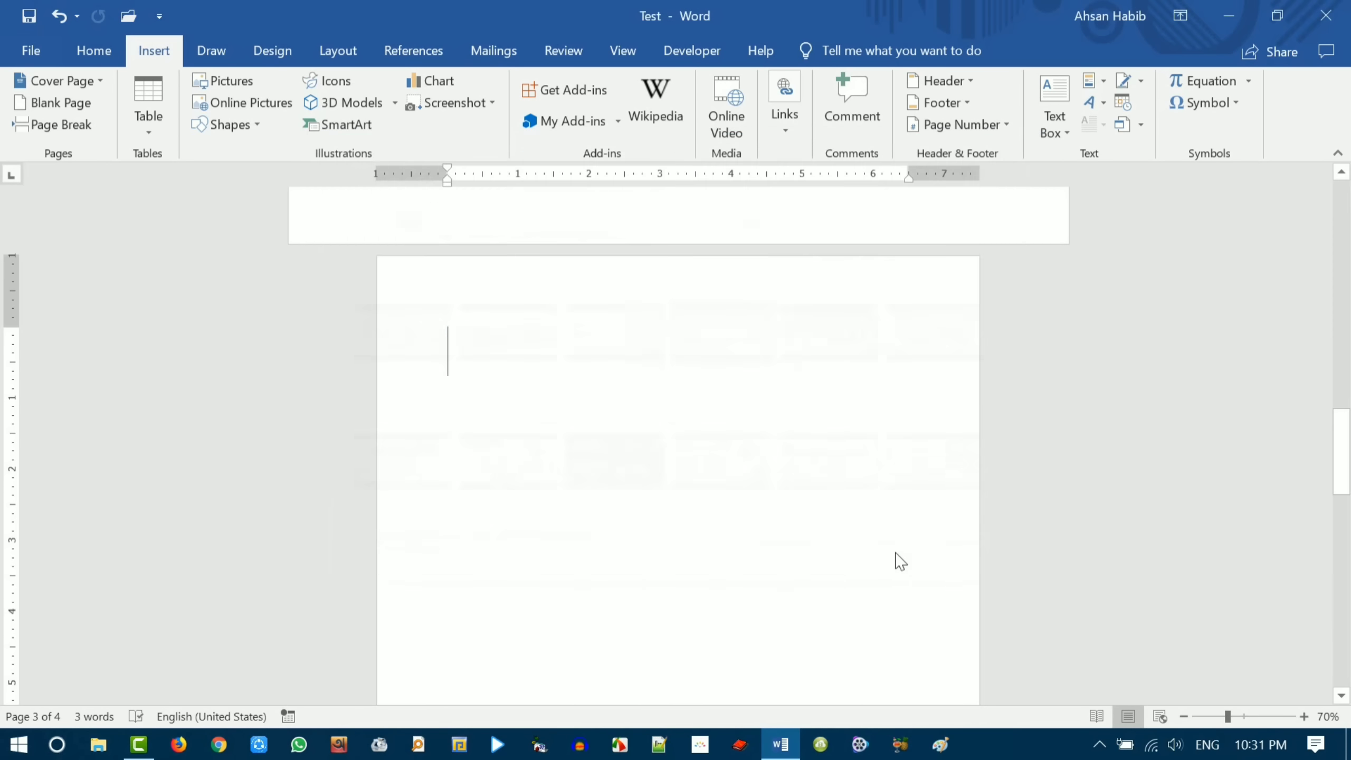
pyautogui.click(859, 509)
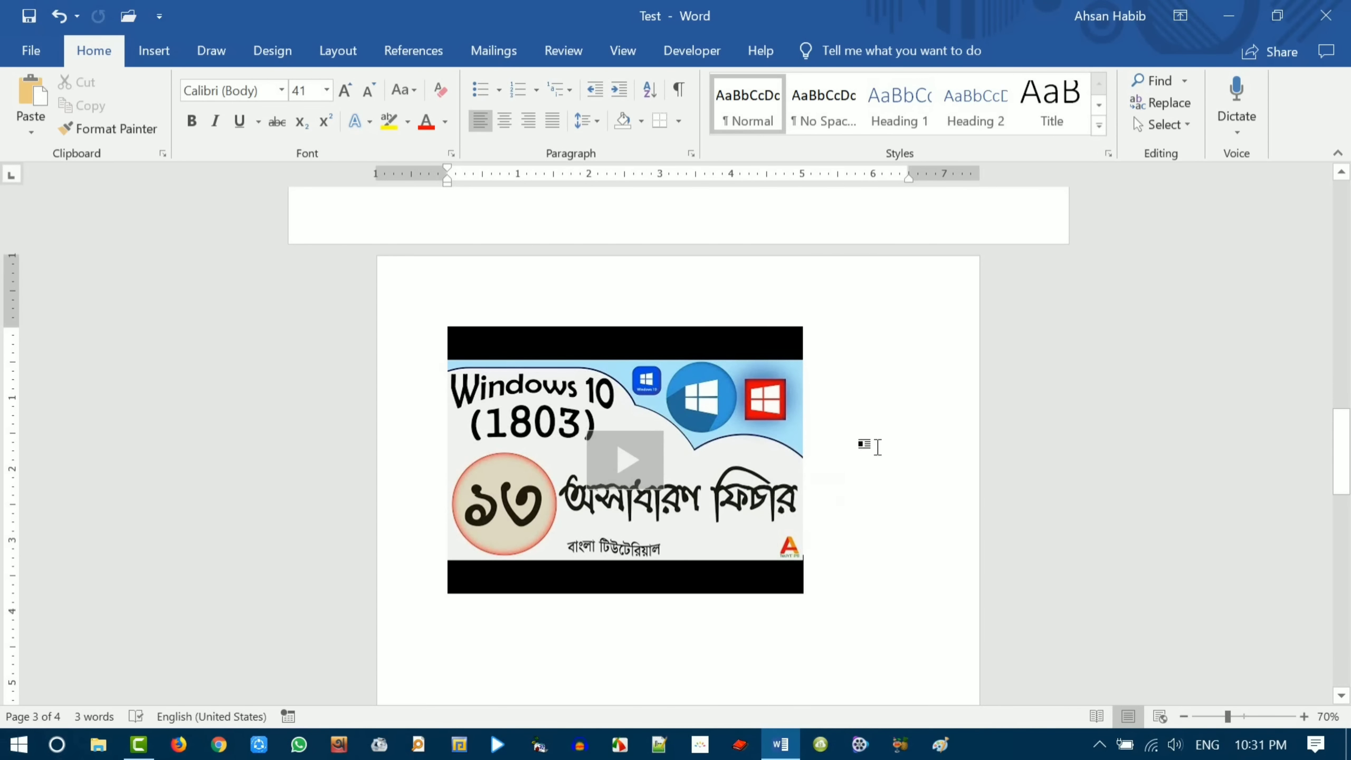
# - Open the inserted video's player to preview it, and delete the video from page 3
pyautogui.click(632, 458)
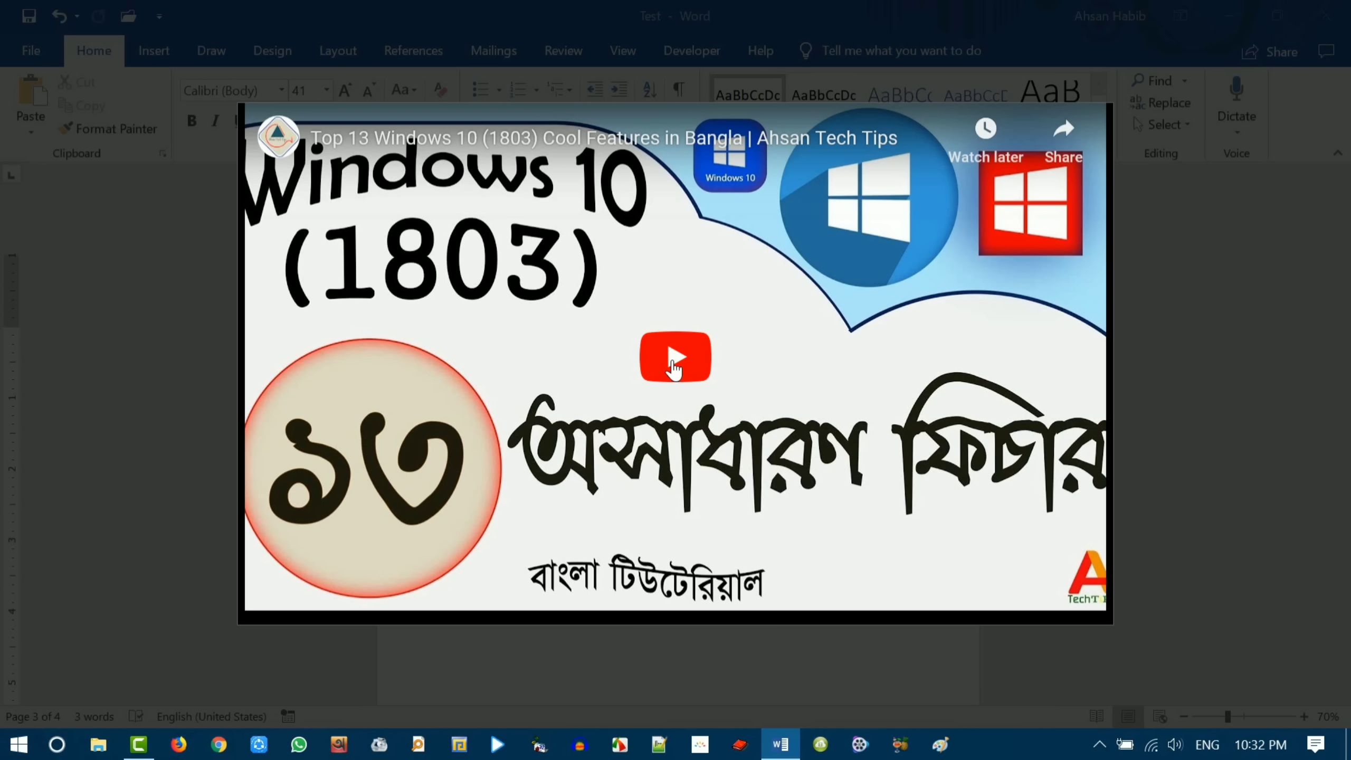
pyautogui.click(154, 266)
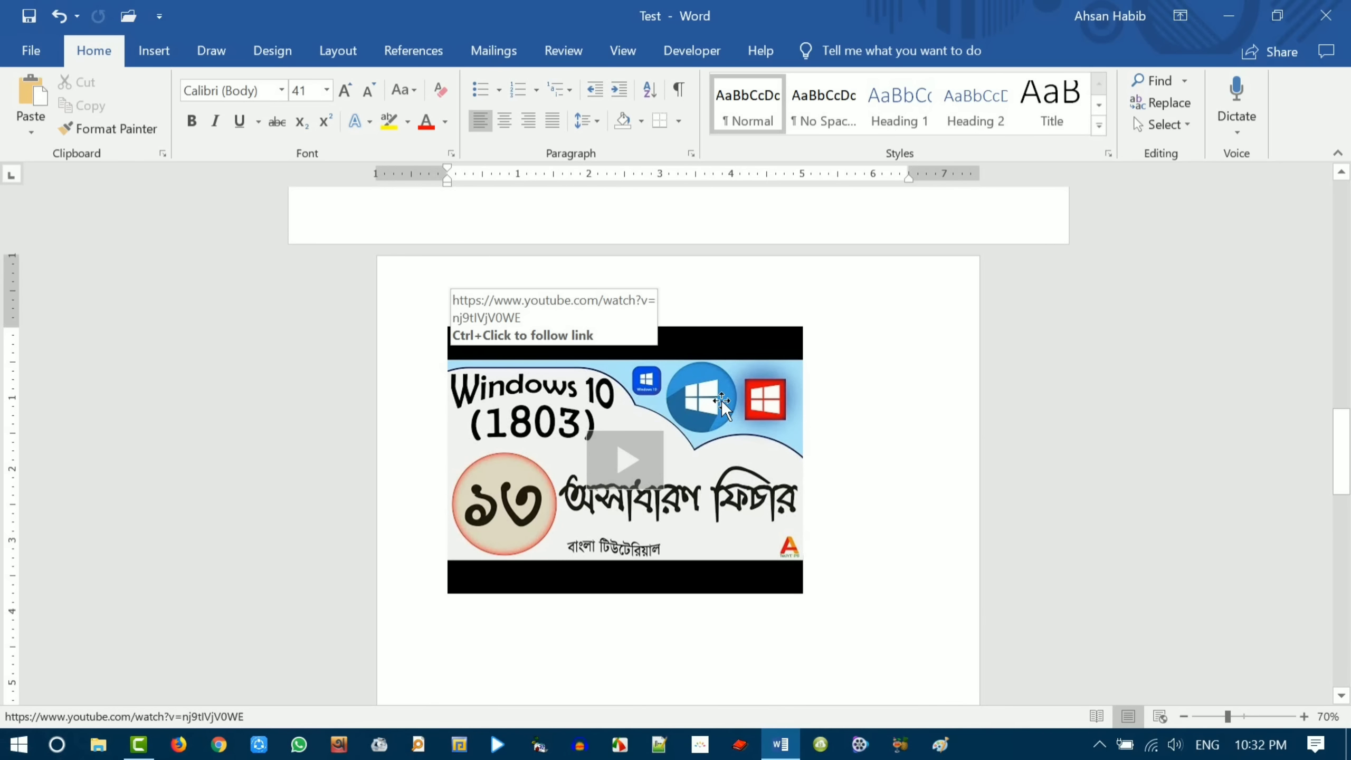
pyautogui.click(696, 406)
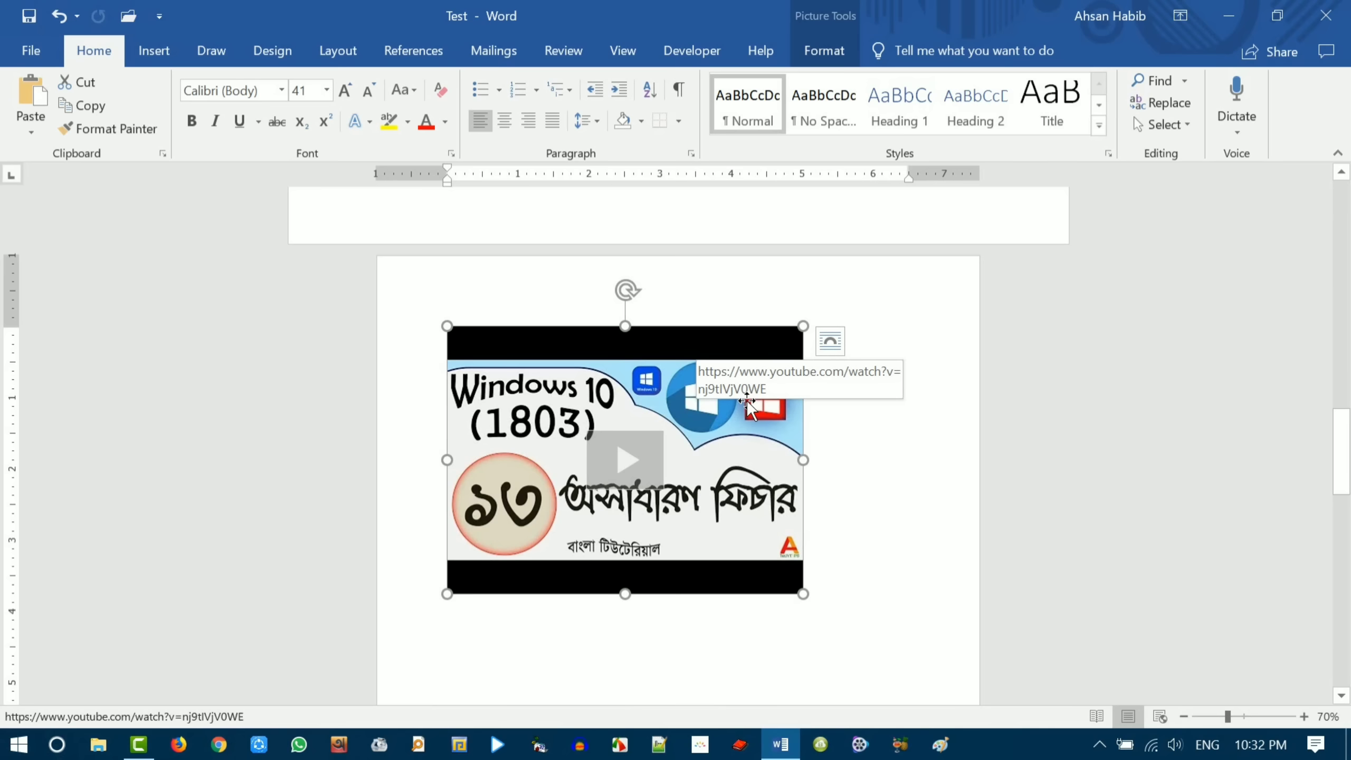
pyautogui.press('Delete')
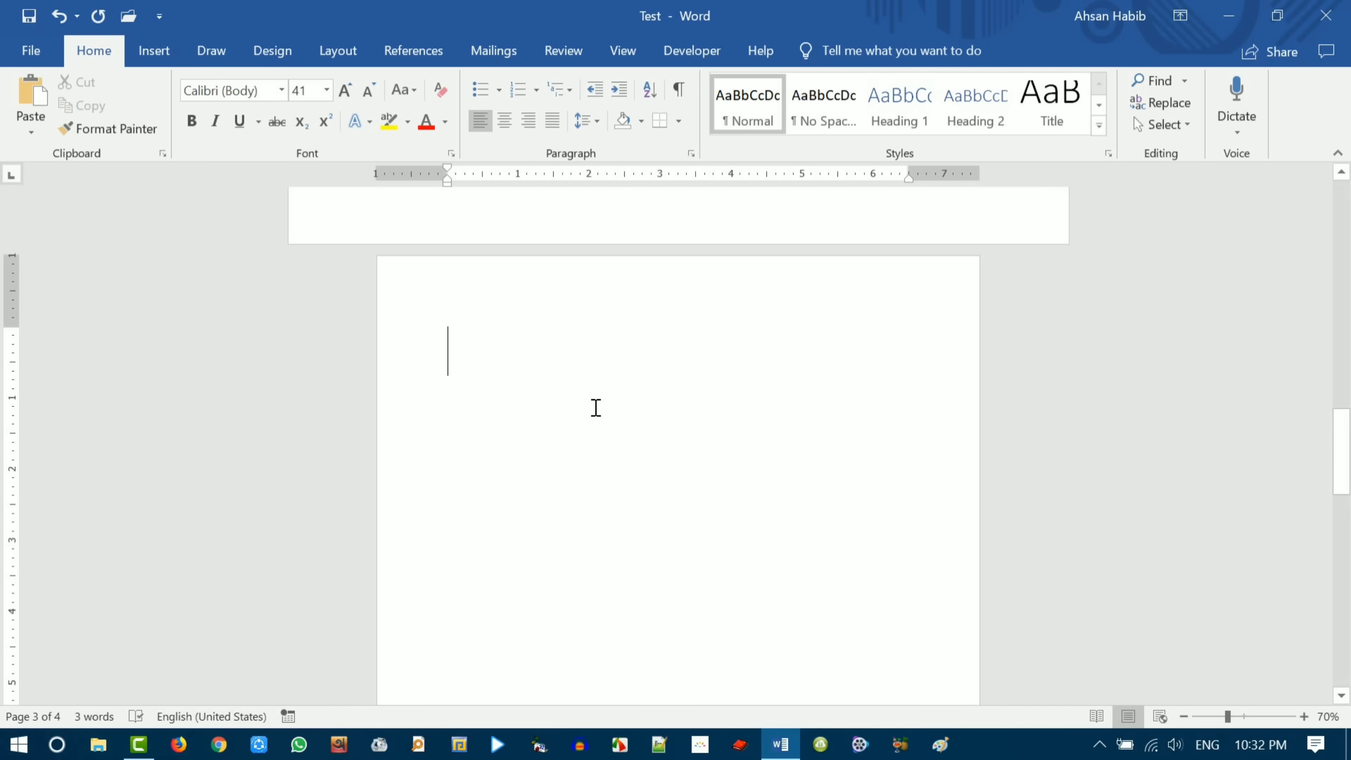
# - Start inserting an online picture on page 3 and browse the offered Bing picture categories
pyautogui.click(154, 51)
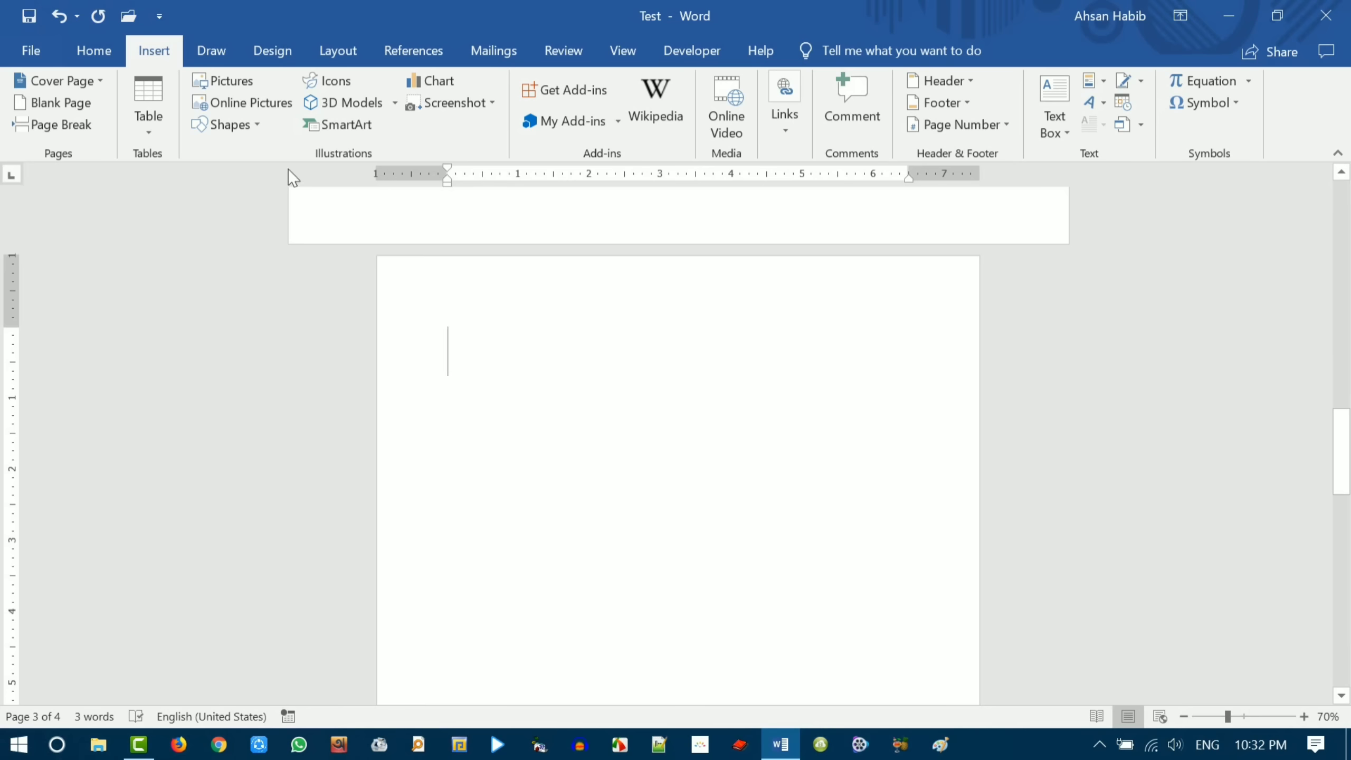
pyautogui.click(265, 104)
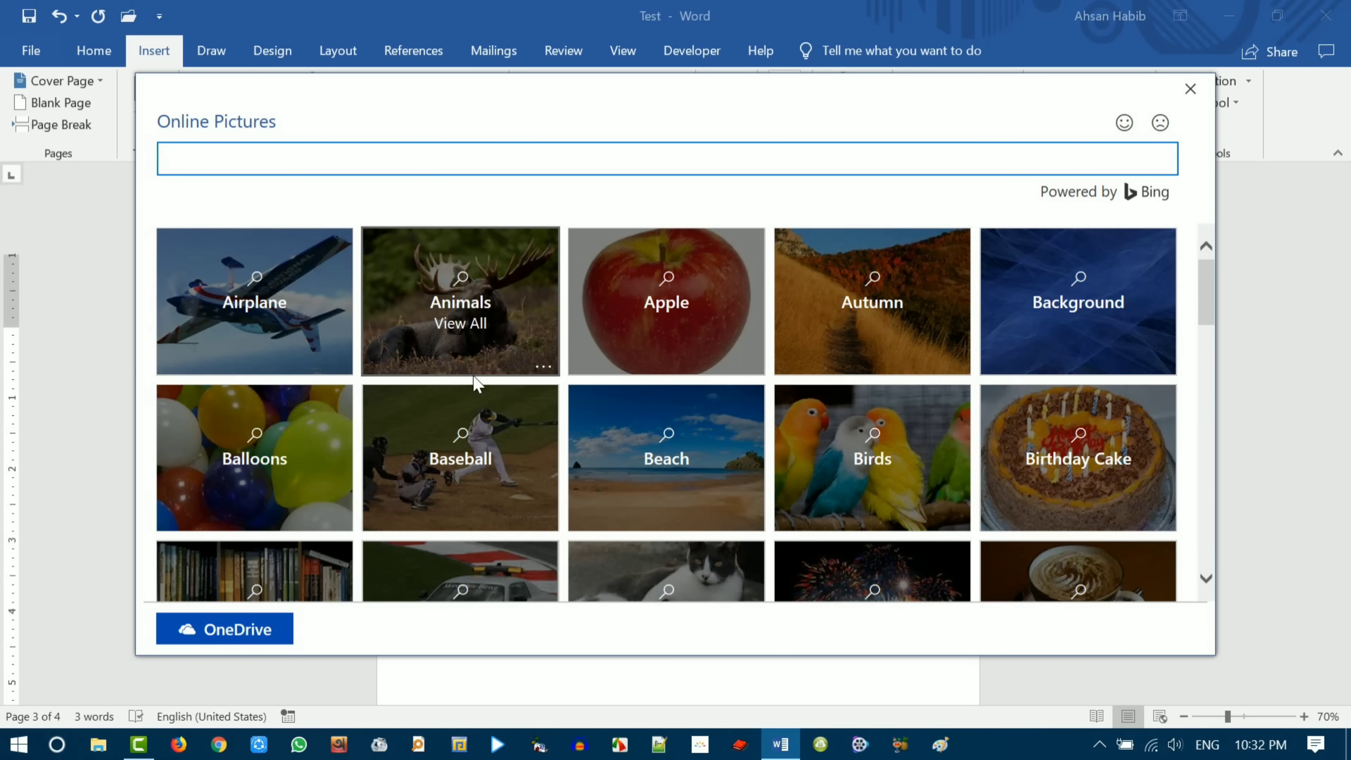
pyautogui.scroll(-5, 453, 384)
pyautogui.scroll(-3, 793, 444)
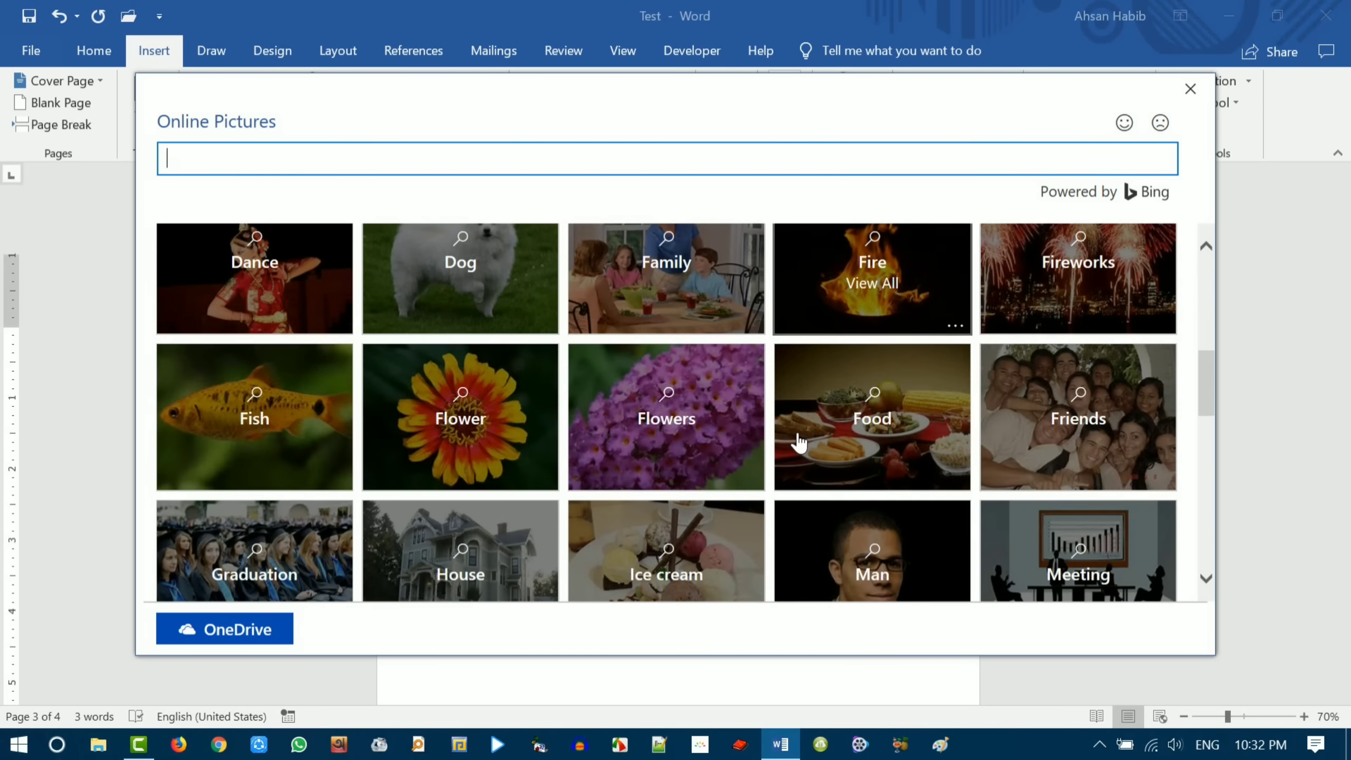
pyautogui.scroll(-5, 719, 468)
pyautogui.scroll(8, 601, 405)
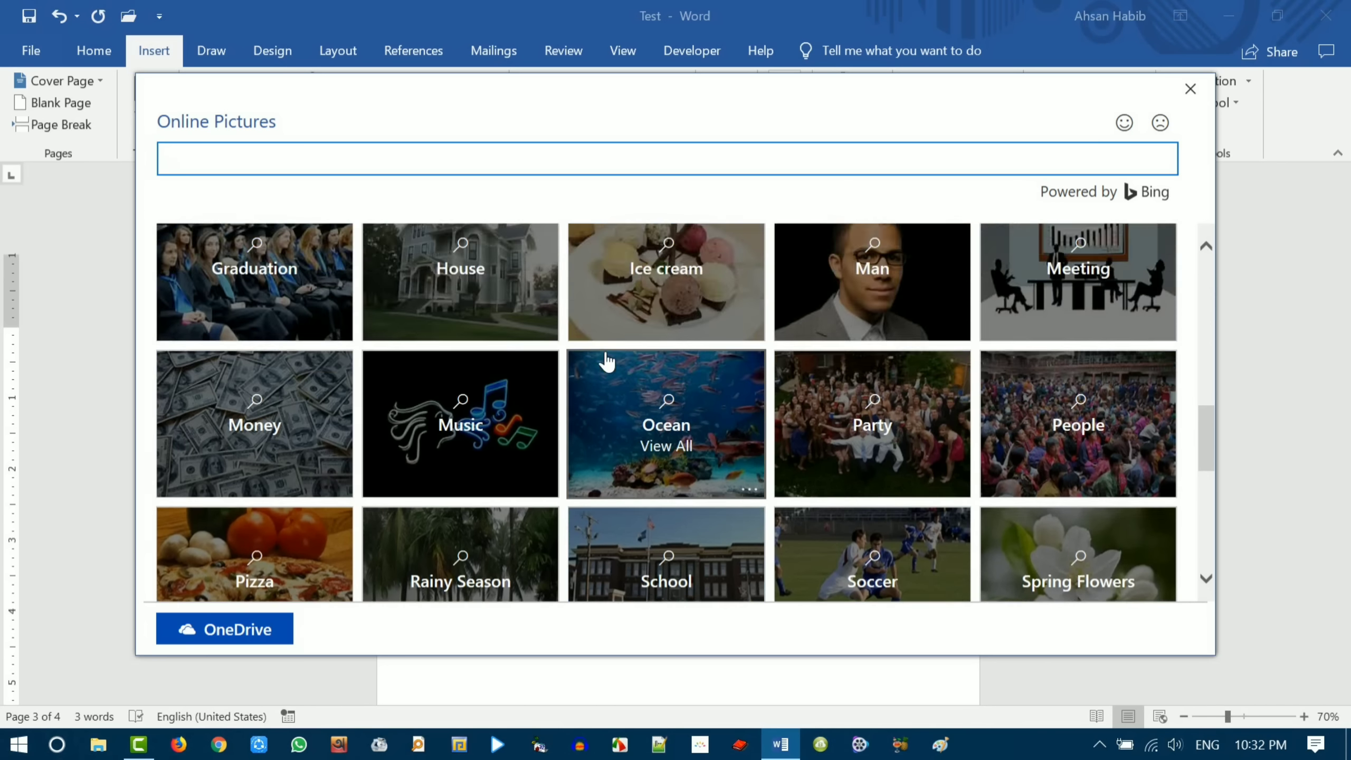
pyautogui.scroll(2, 607, 362)
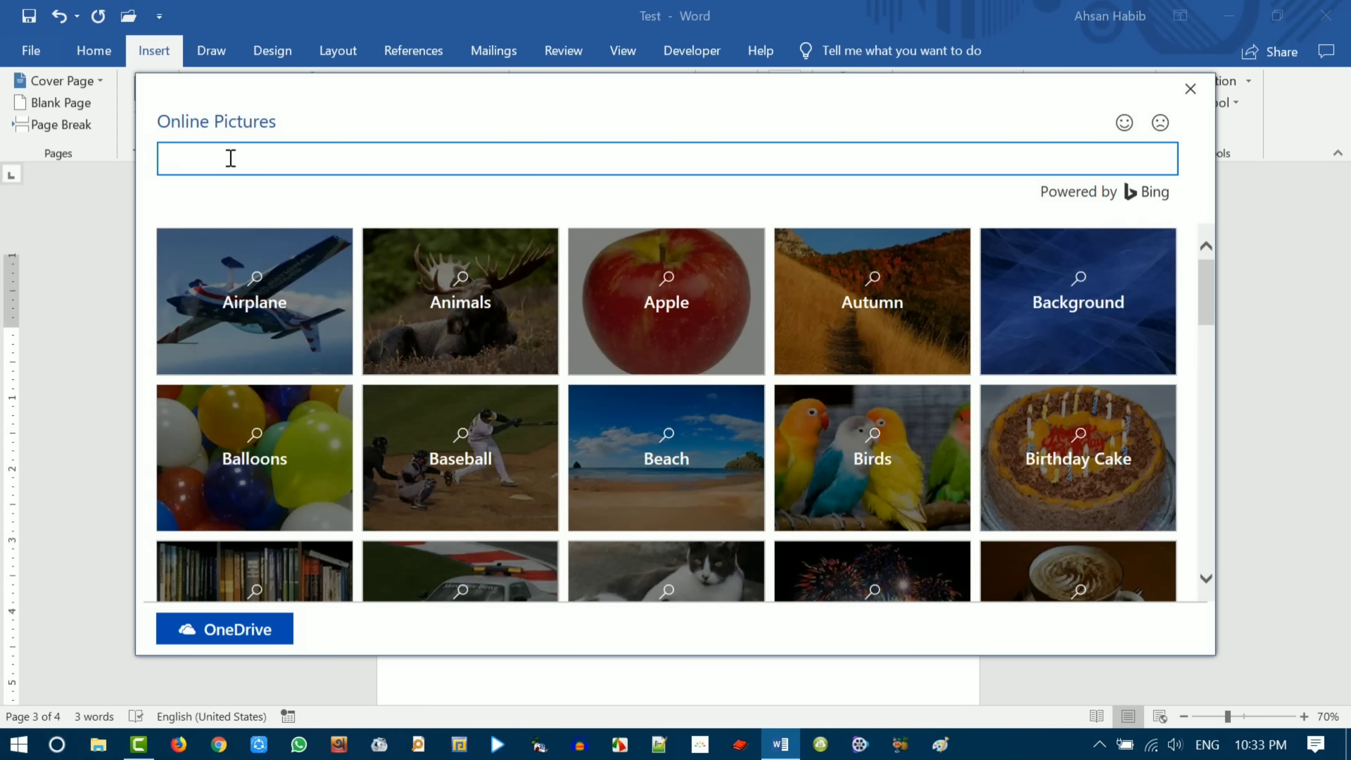
# - Search the online pictures for "computer"
pyautogui.write('comp')
pyautogui.write('puer')
pyautogui.press('BackSpace')
pyautogui.press('BackSpace')
pyautogui.press('BackSpace')
pyautogui.write('uter')
pyautogui.press('Return')
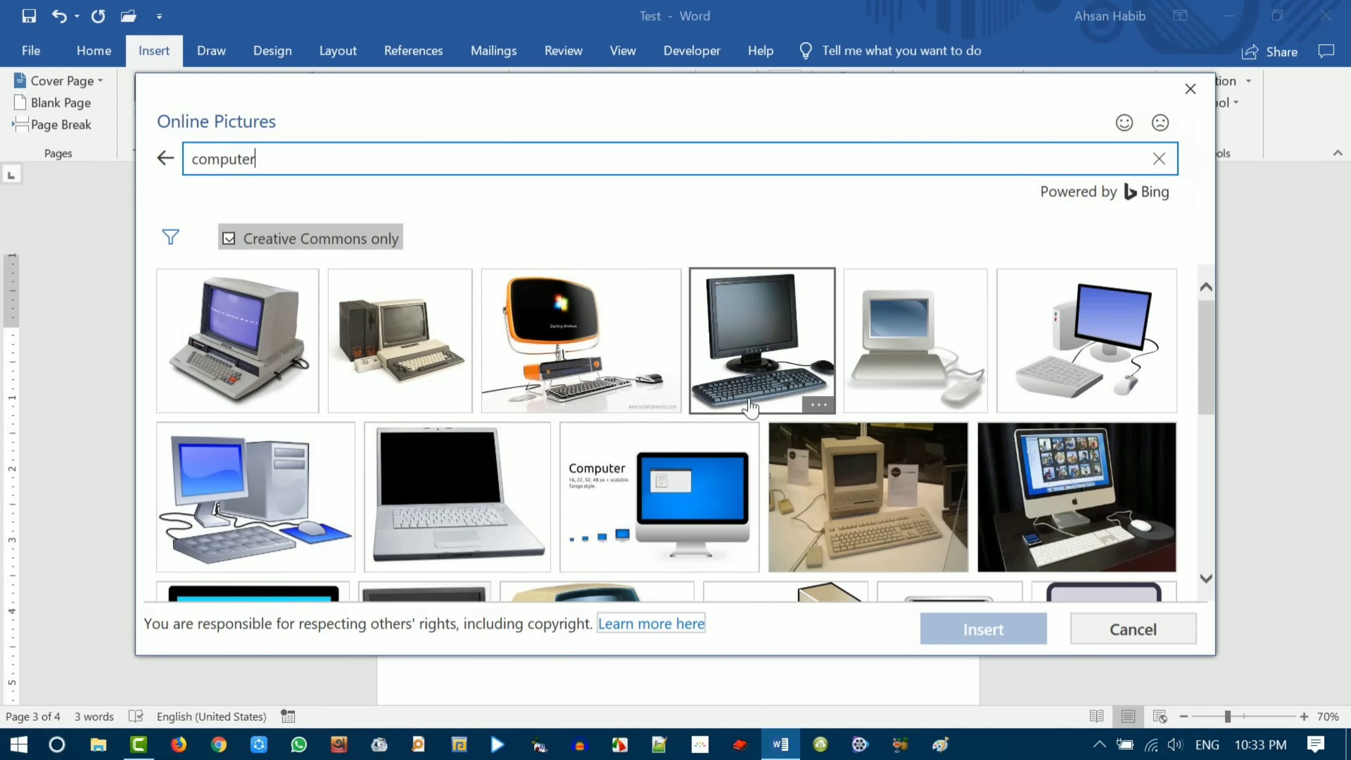
# - Insert the picture of the black monitor with the light blue screen on page 3, and delete it again
pyautogui.scroll(-5, 479, 394)
pyautogui.scroll(-3, 724, 421)
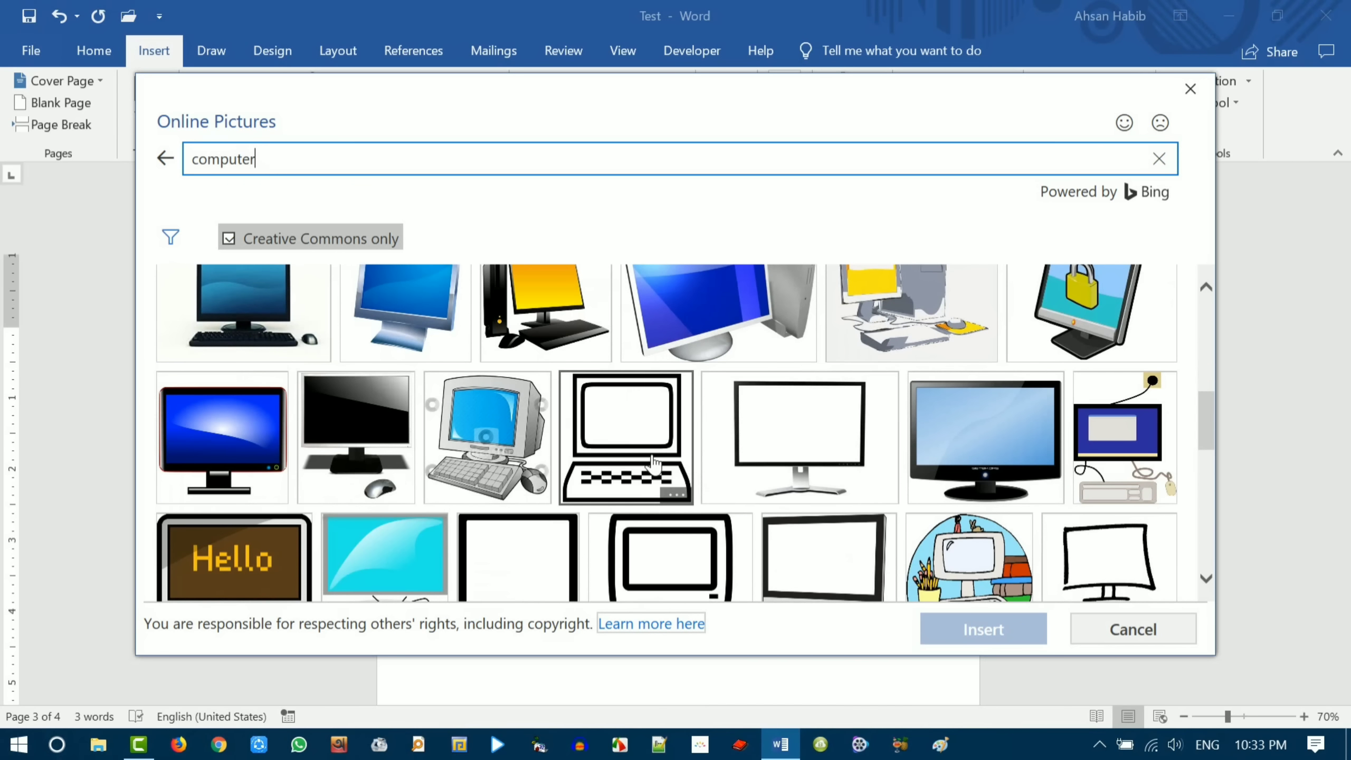
pyautogui.click(984, 425)
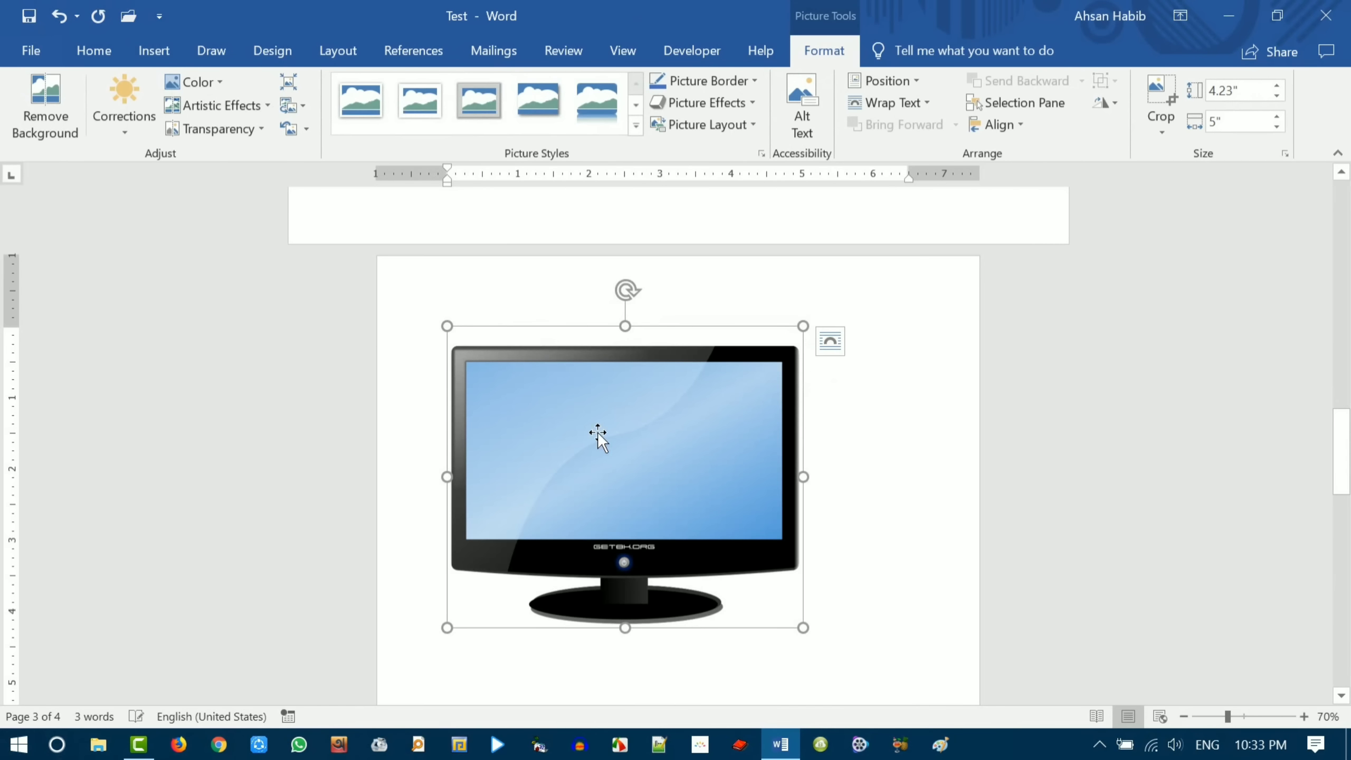
pyautogui.moveTo(598, 432); pyautogui.dragTo(676, 428)
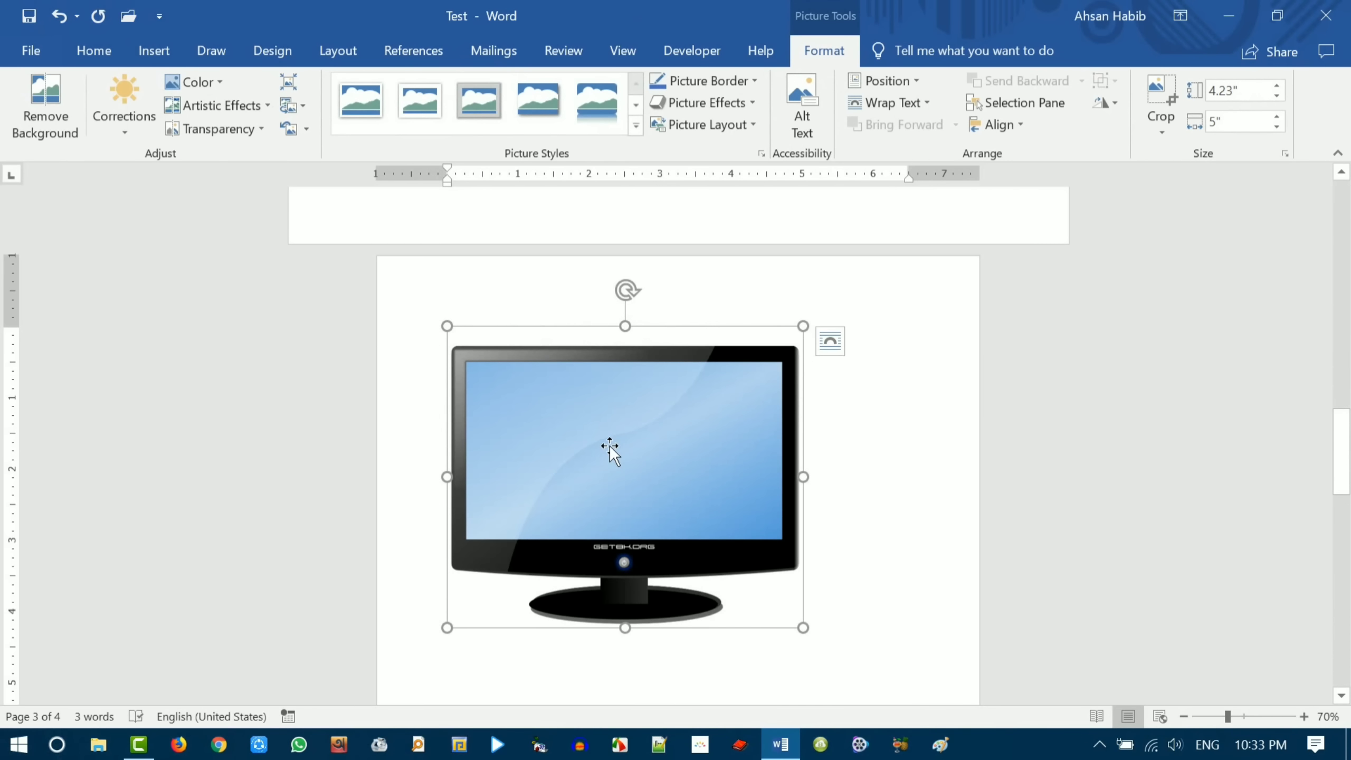
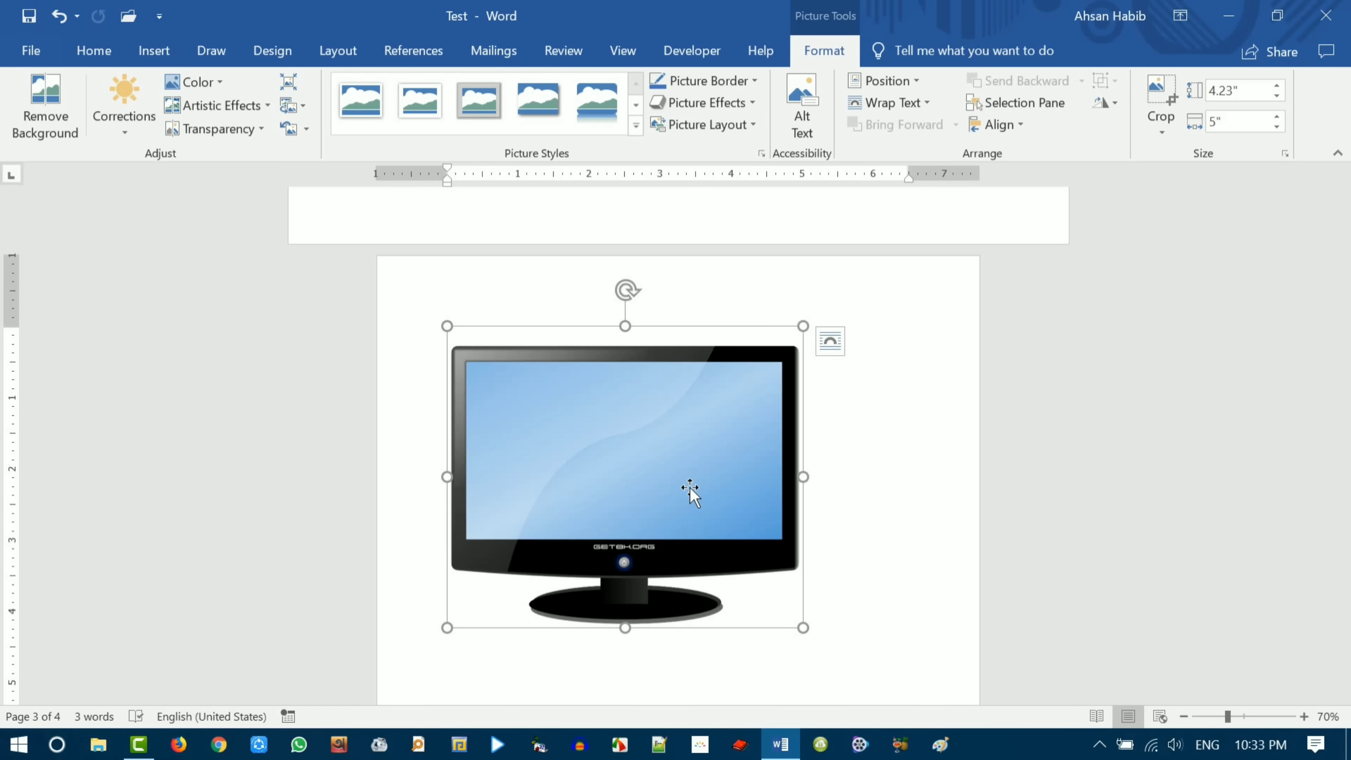
pyautogui.press('Delete')
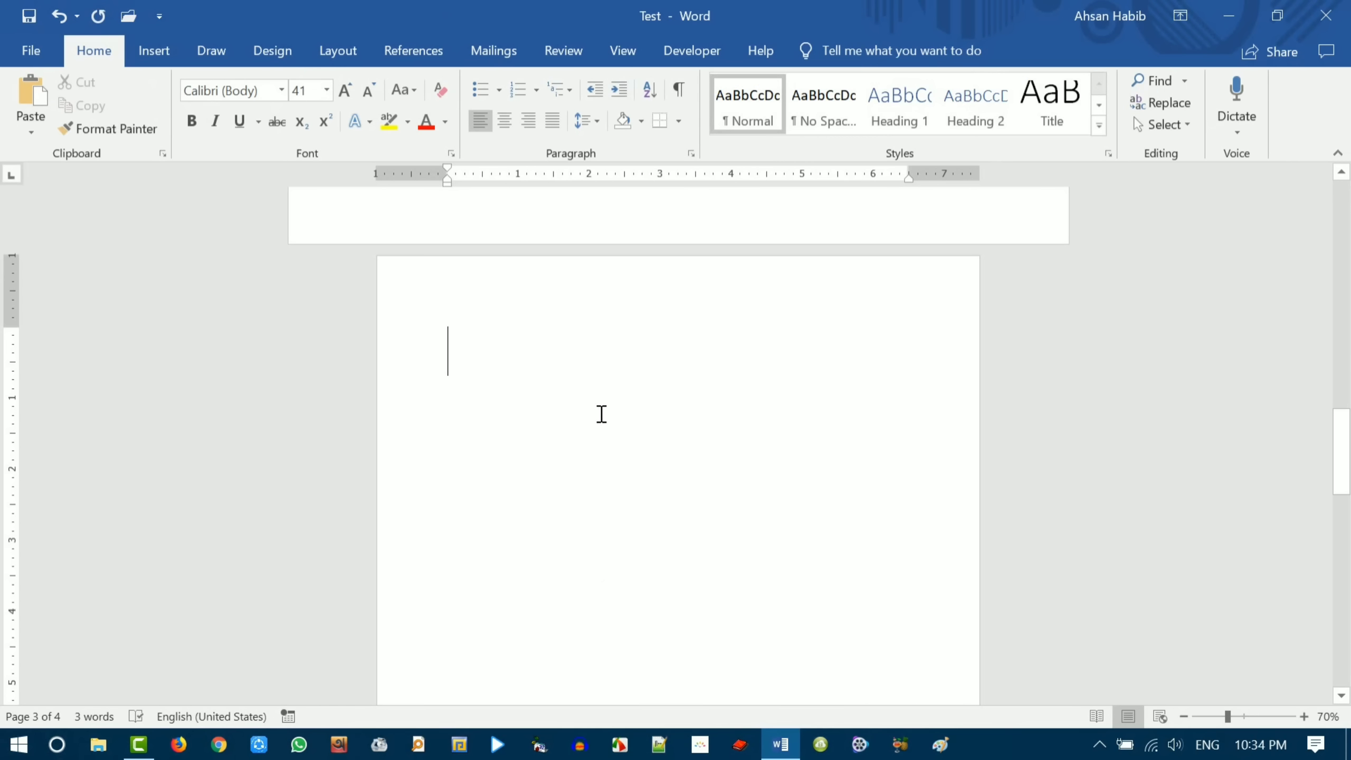
# - Insert the Bluetooth icon from the Technology and electronics category on page 3
pyautogui.click(154, 50)
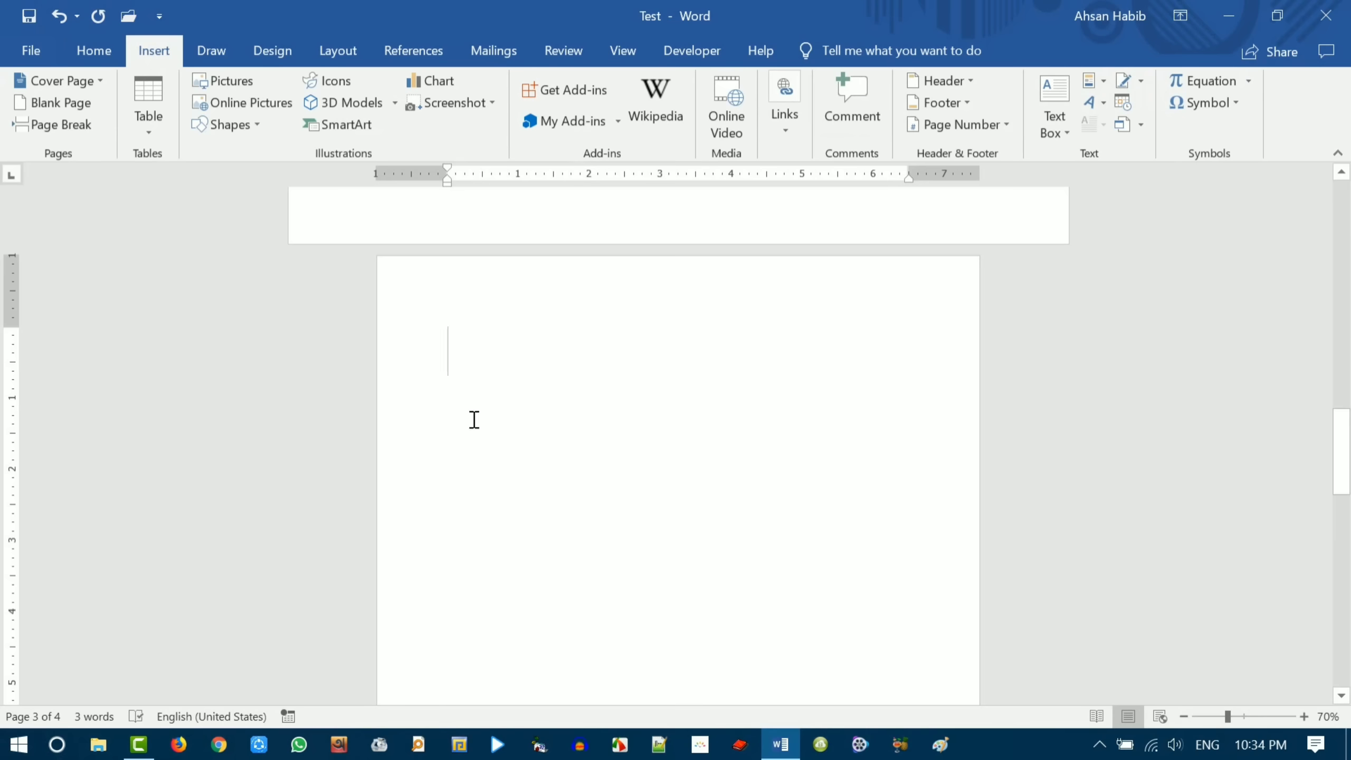
pyautogui.click(323, 82)
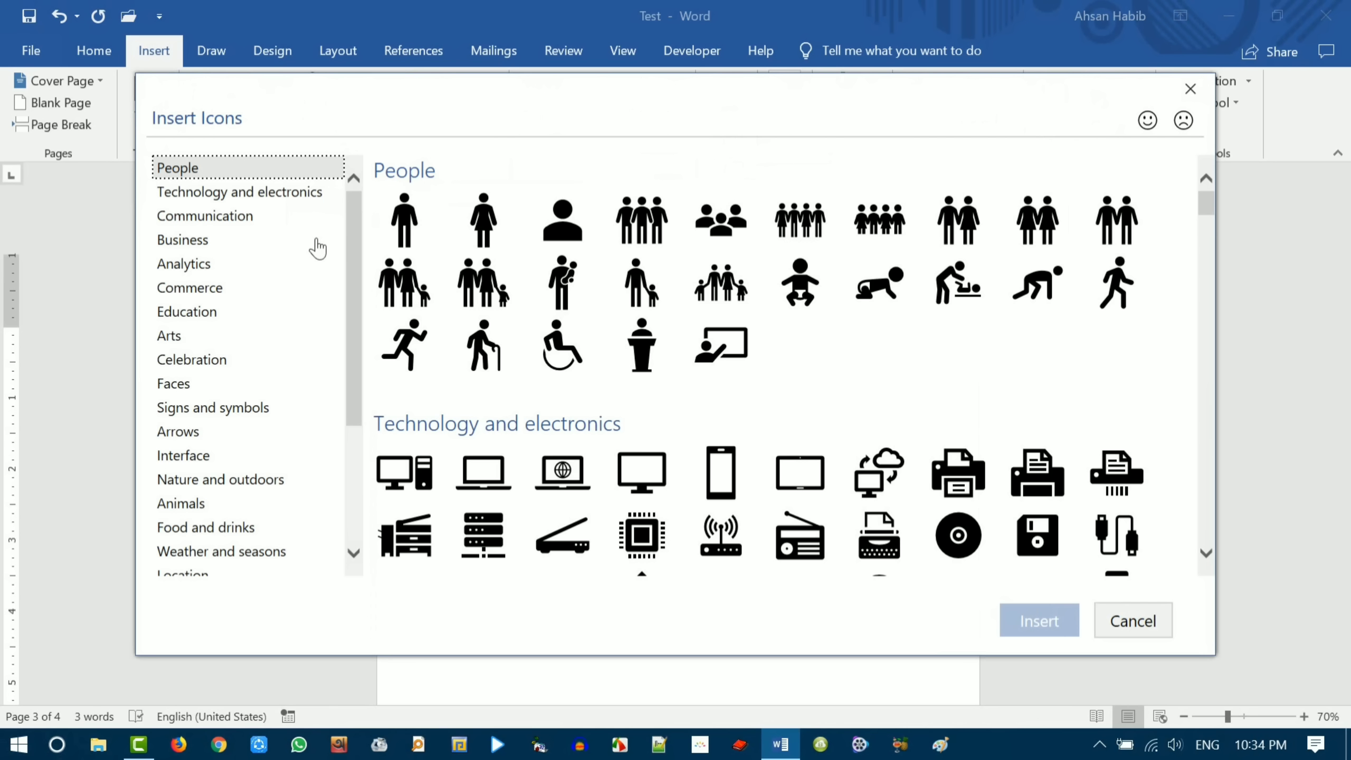
pyautogui.scroll(-10, 776, 418)
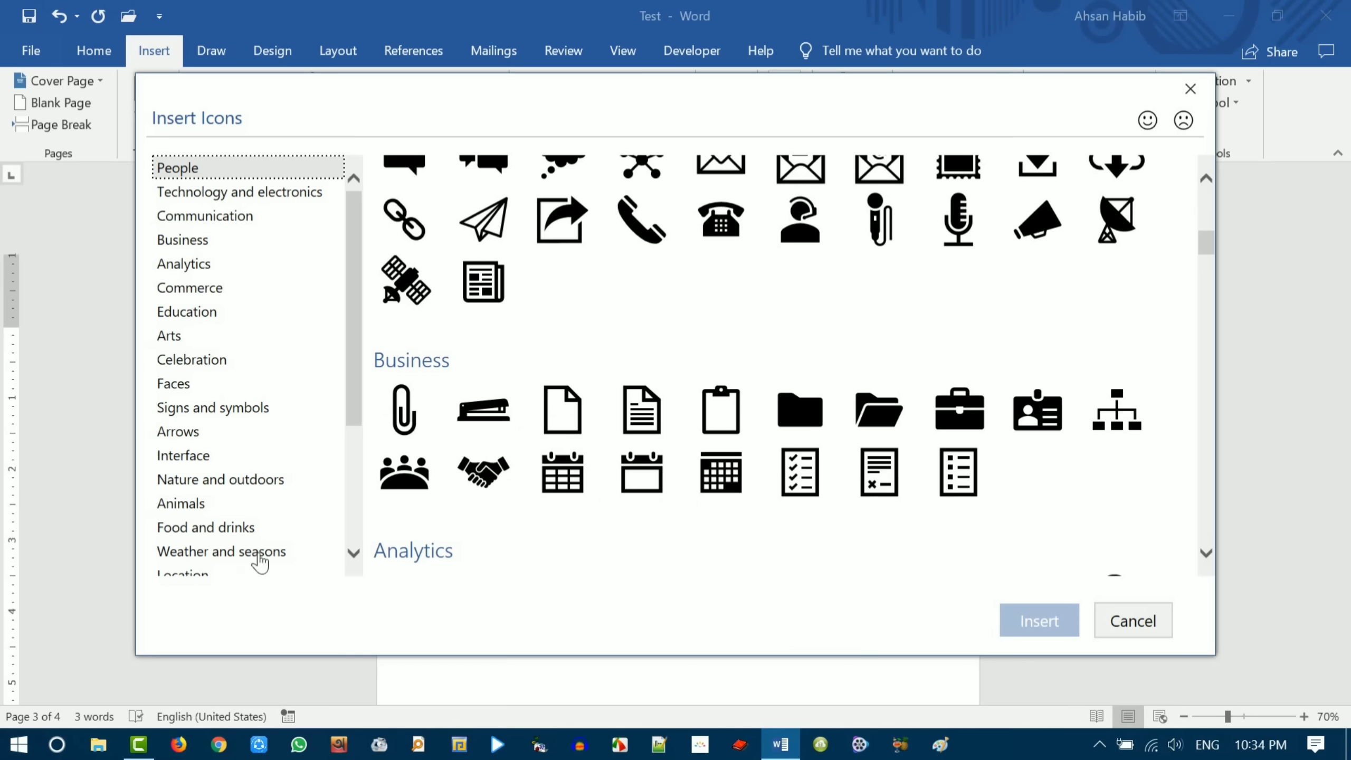
pyautogui.scroll(-3, 226, 473)
pyautogui.scroll(3, 277, 388)
pyautogui.click(238, 199)
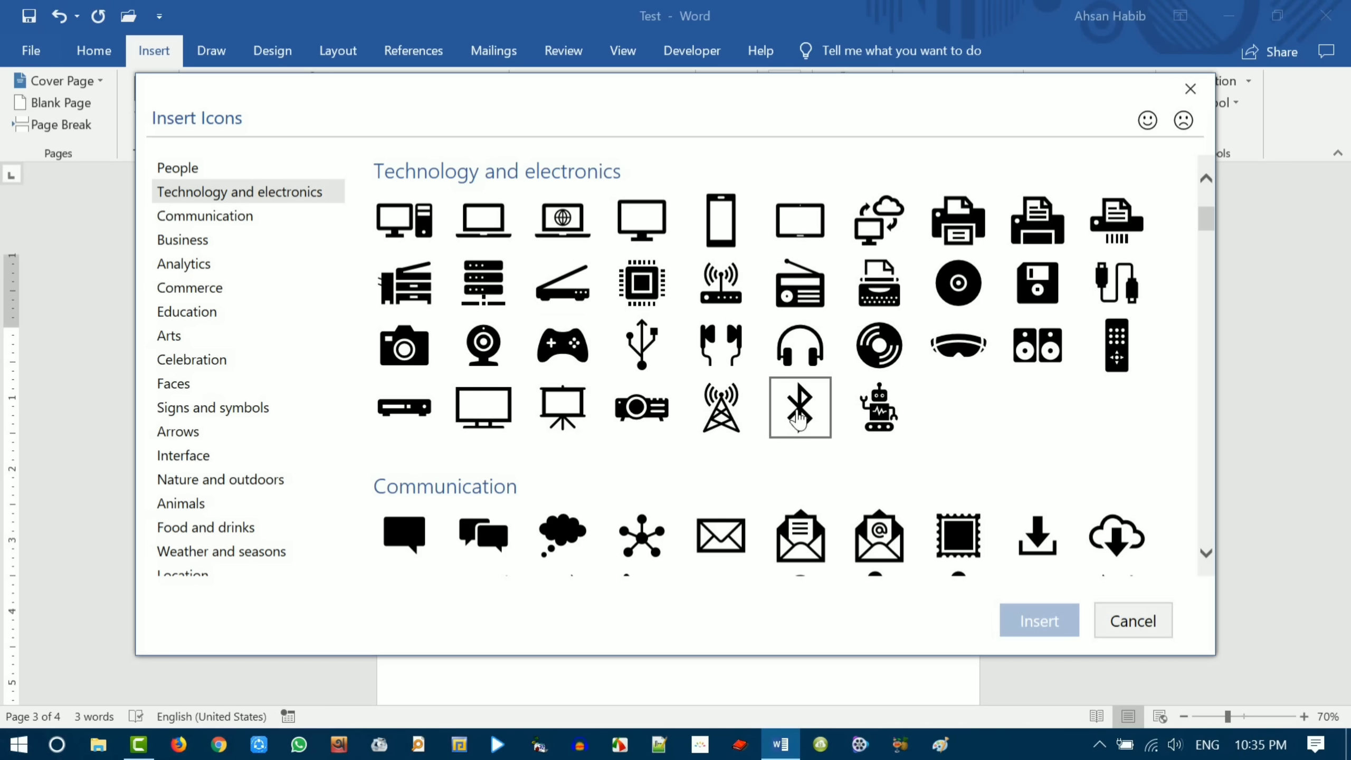
pyautogui.click(801, 413)
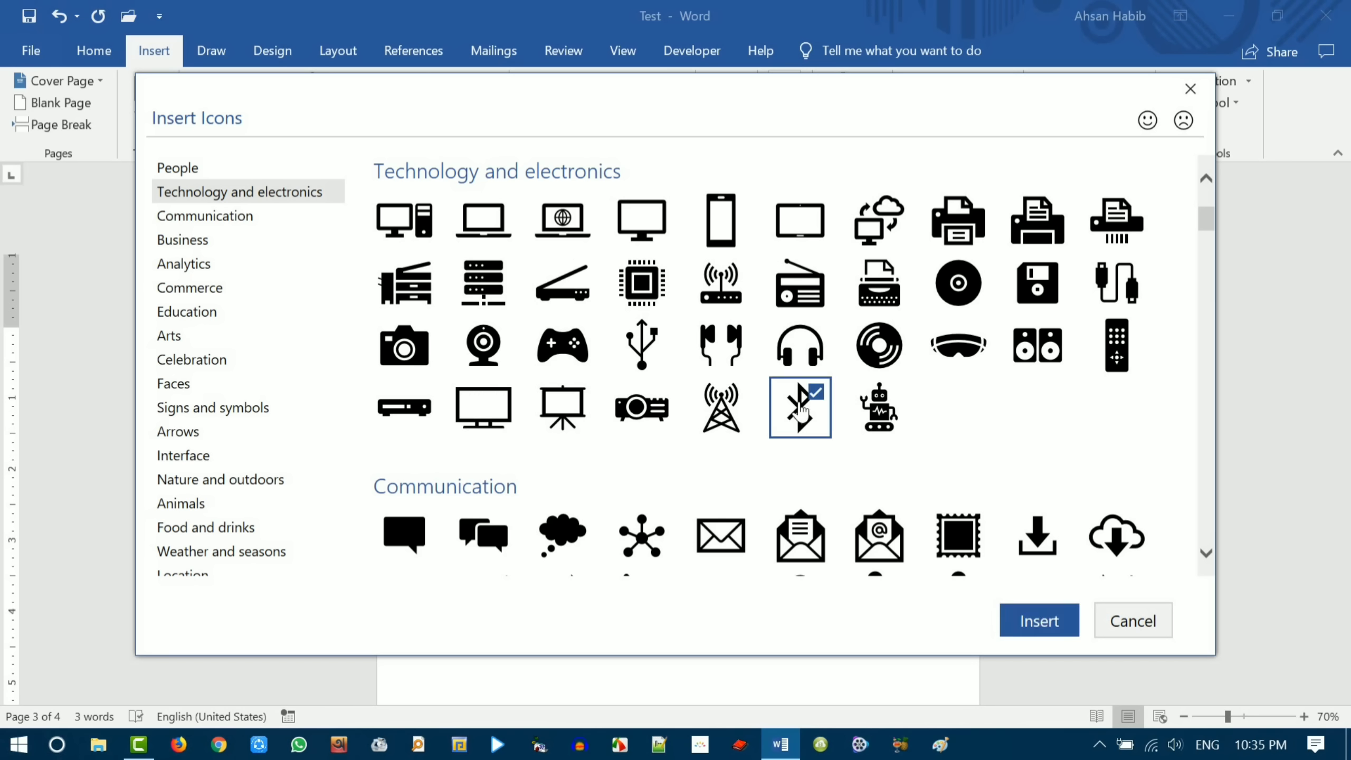
pyautogui.click(1051, 631)
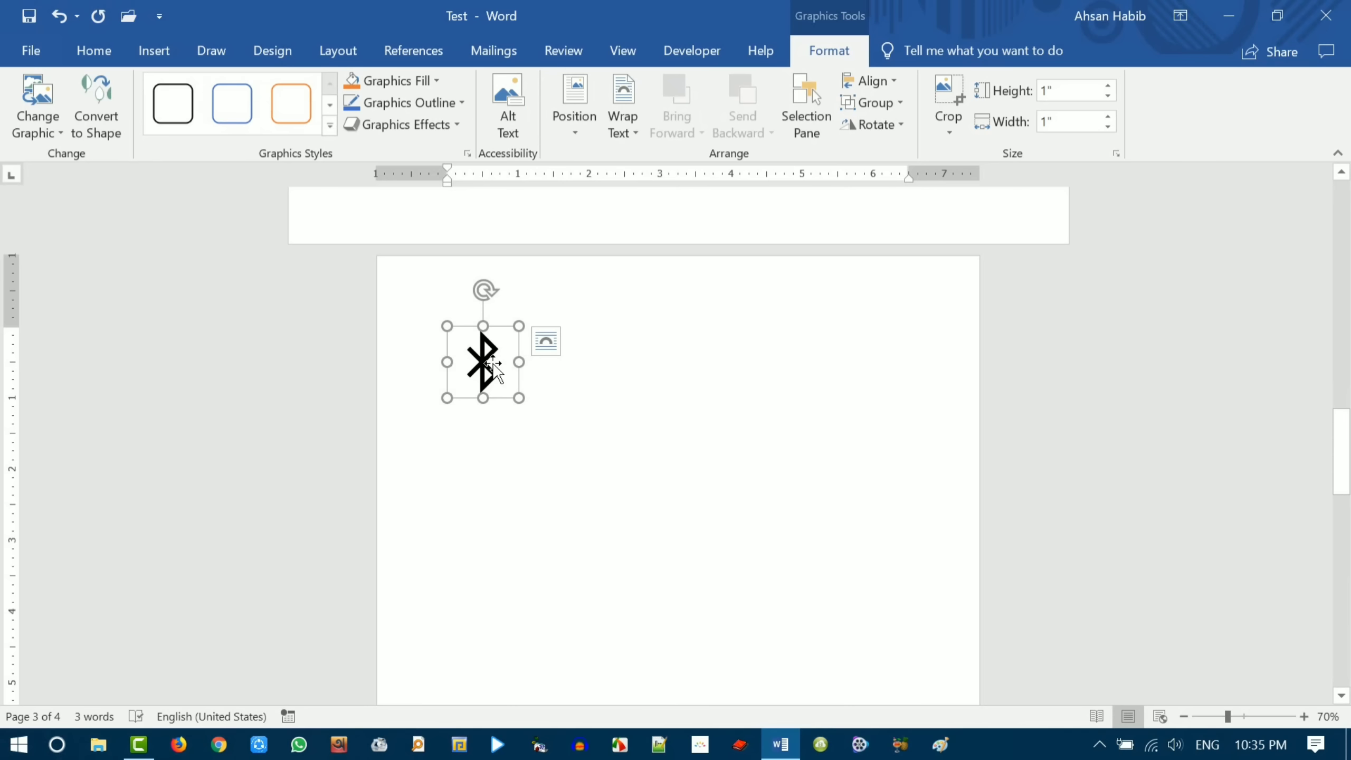
# - Convert the Bluetooth icon to a drawing shape and enlarge it, making it noticeably wider
pyautogui.click(113, 100)
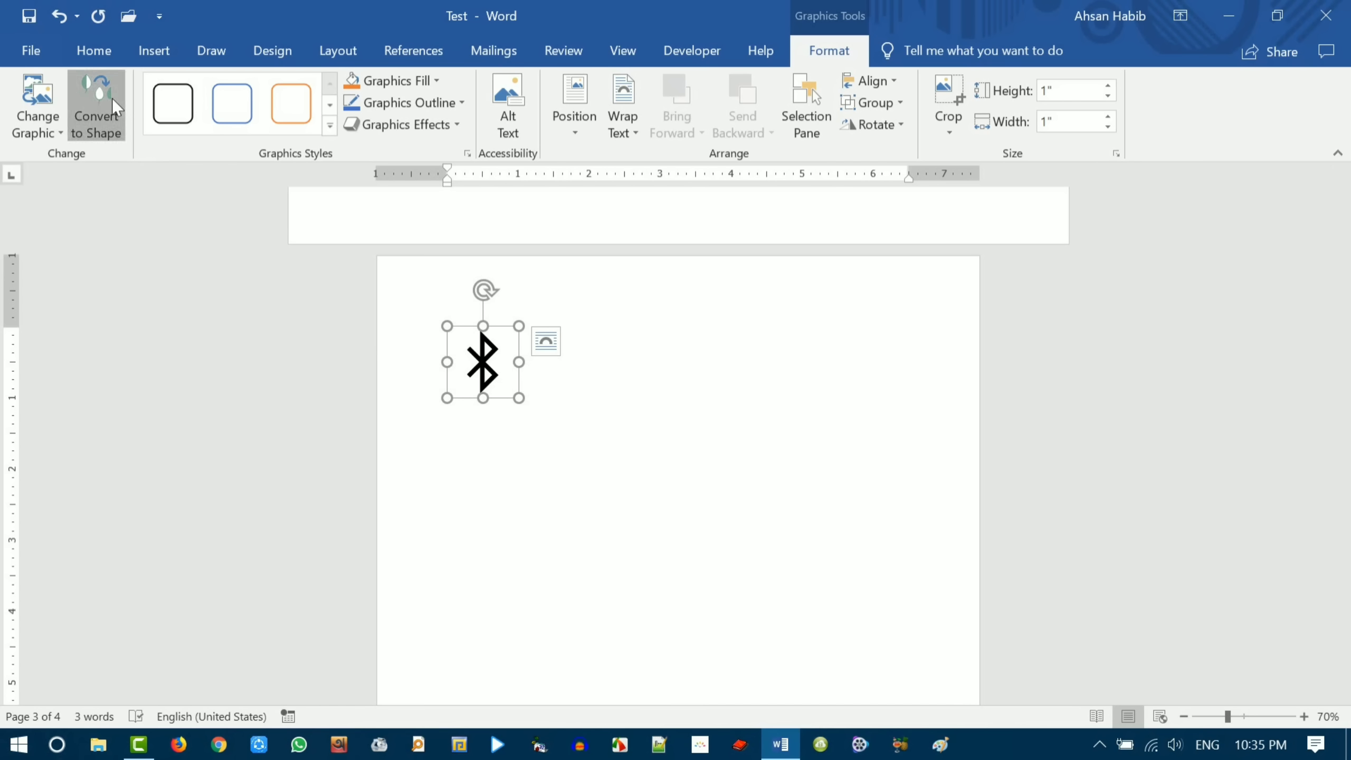
pyautogui.click(645, 453)
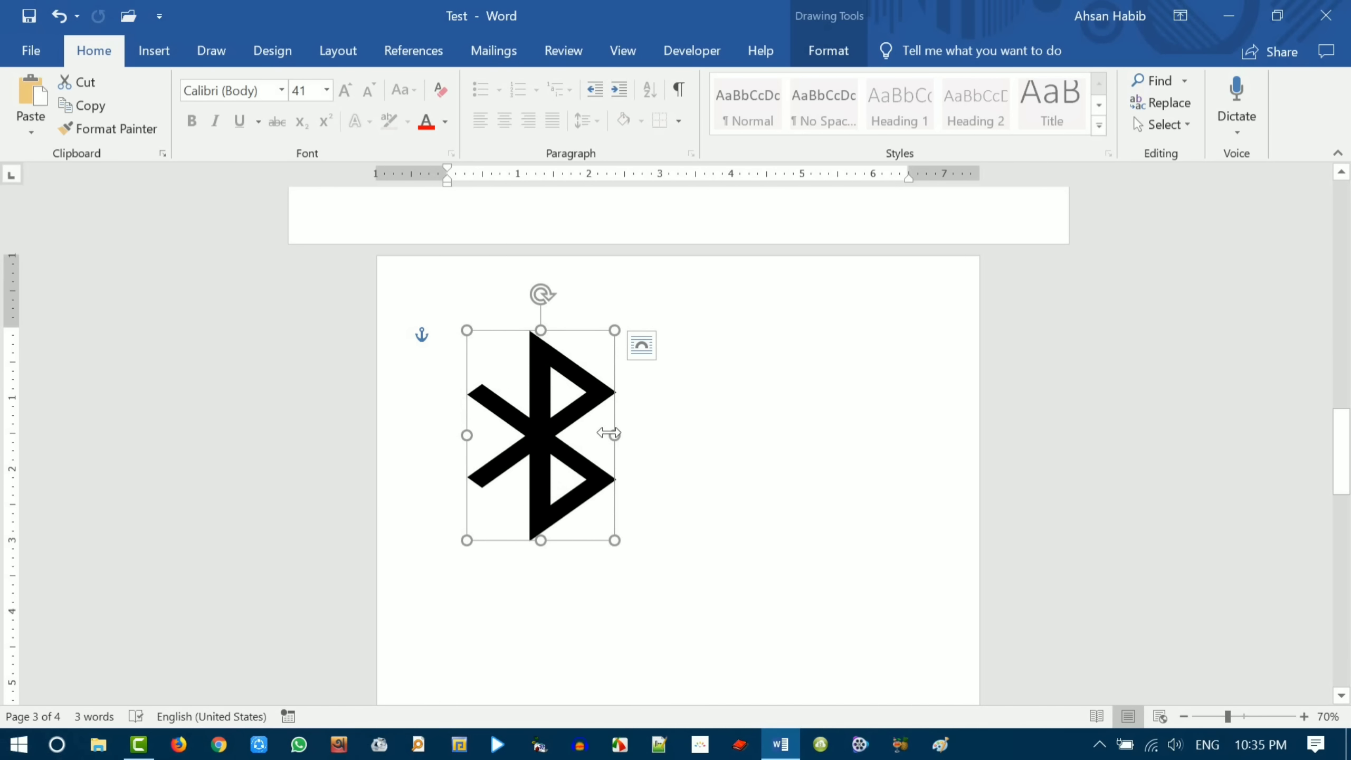
pyautogui.moveTo(614, 435); pyautogui.dragTo(646, 452)
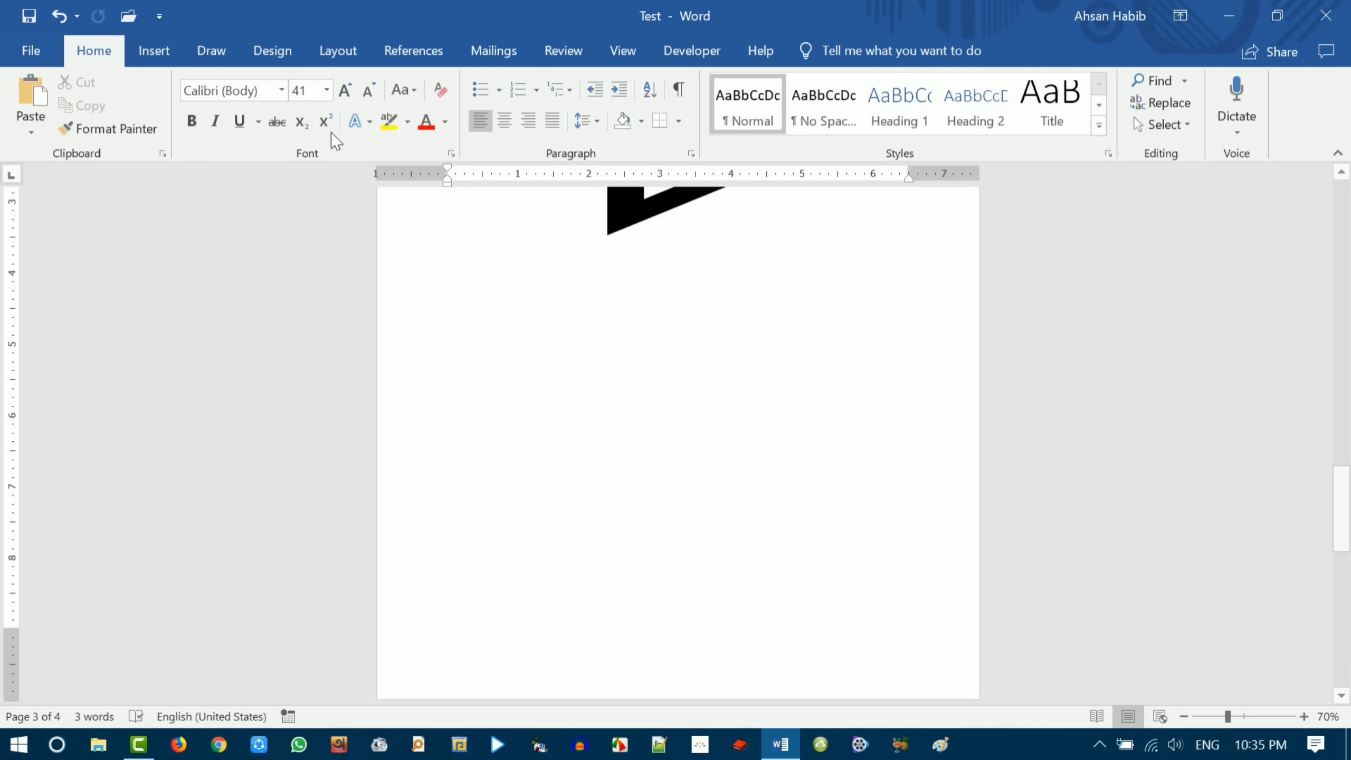
# - Insert the online 3D model of the woman in the purple suit from the Avatars category below the Bluetooth shape
pyautogui.click(160, 53)
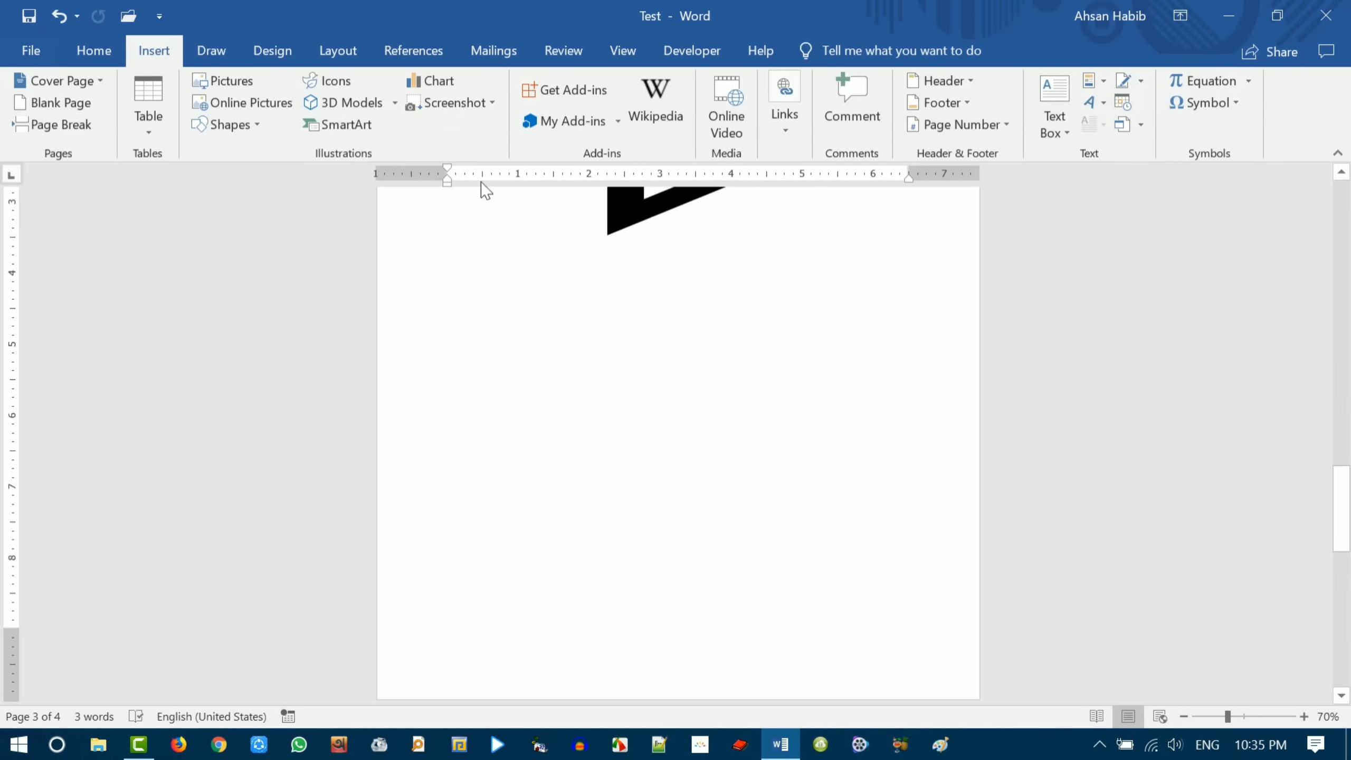
pyautogui.click(366, 114)
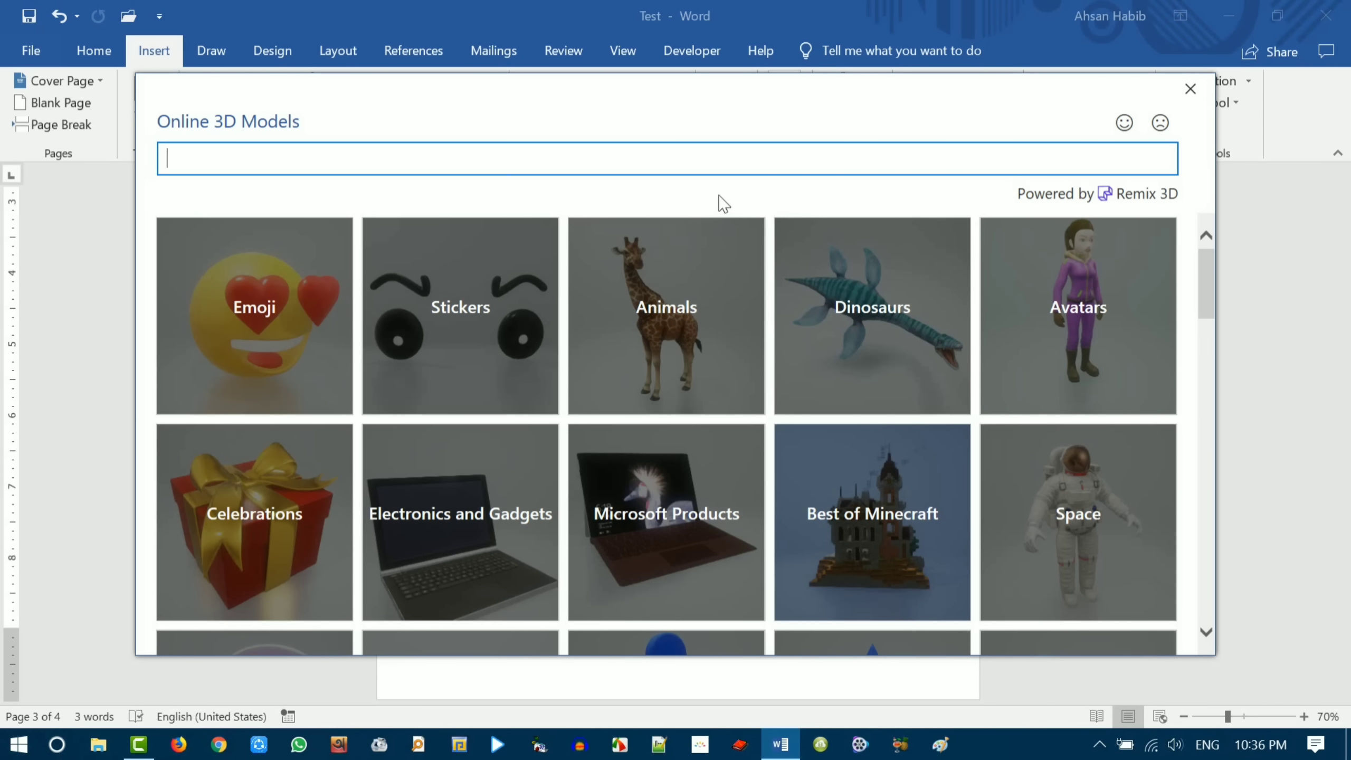
pyautogui.click(1078, 321)
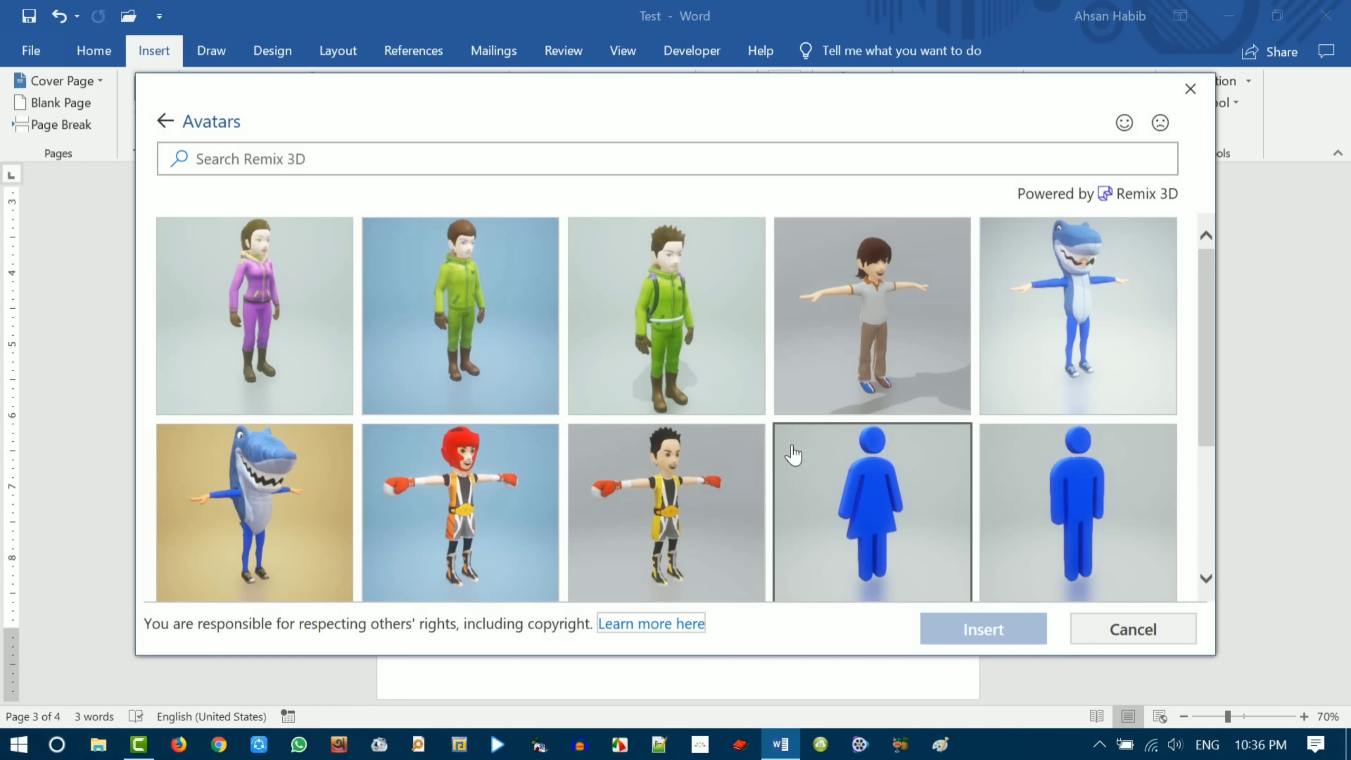
pyautogui.scroll(-3, 478, 387)
pyautogui.scroll(-1, 830, 466)
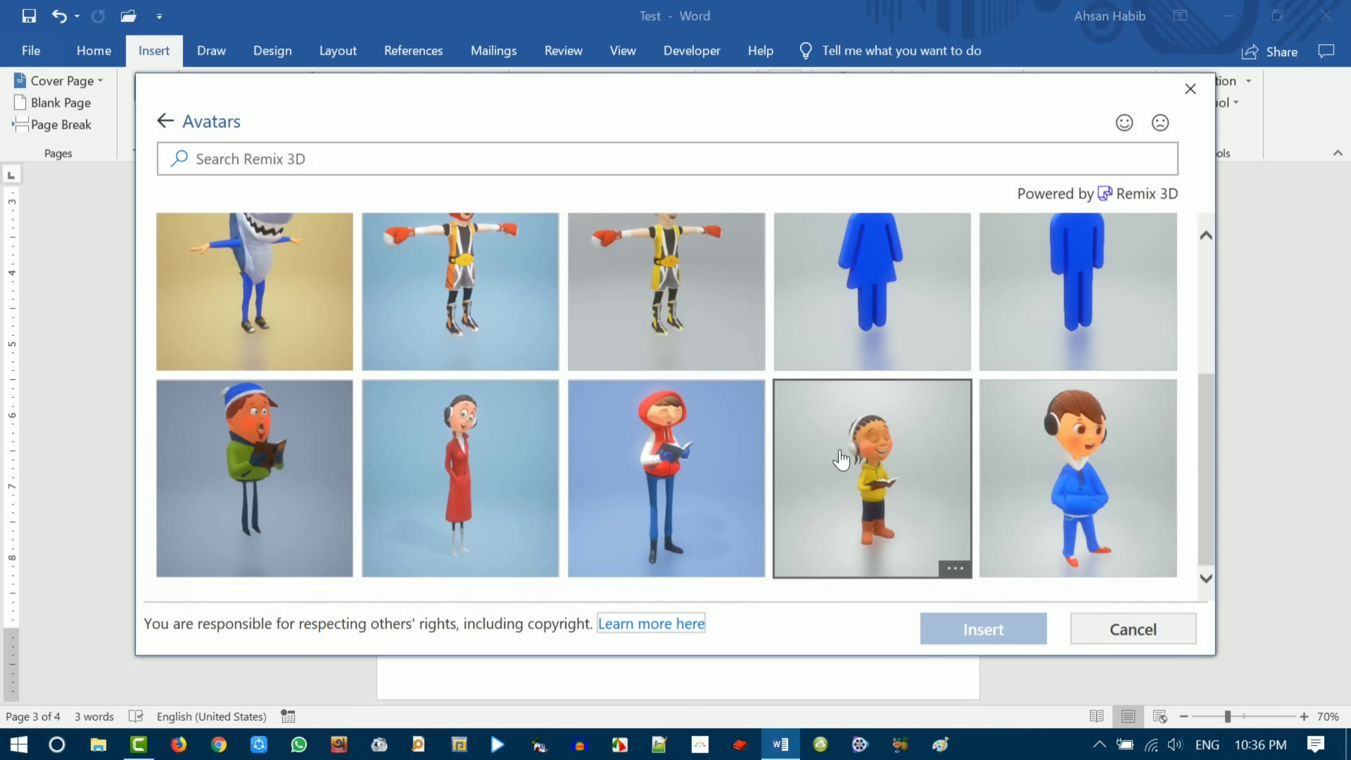
pyautogui.scroll(3, 647, 445)
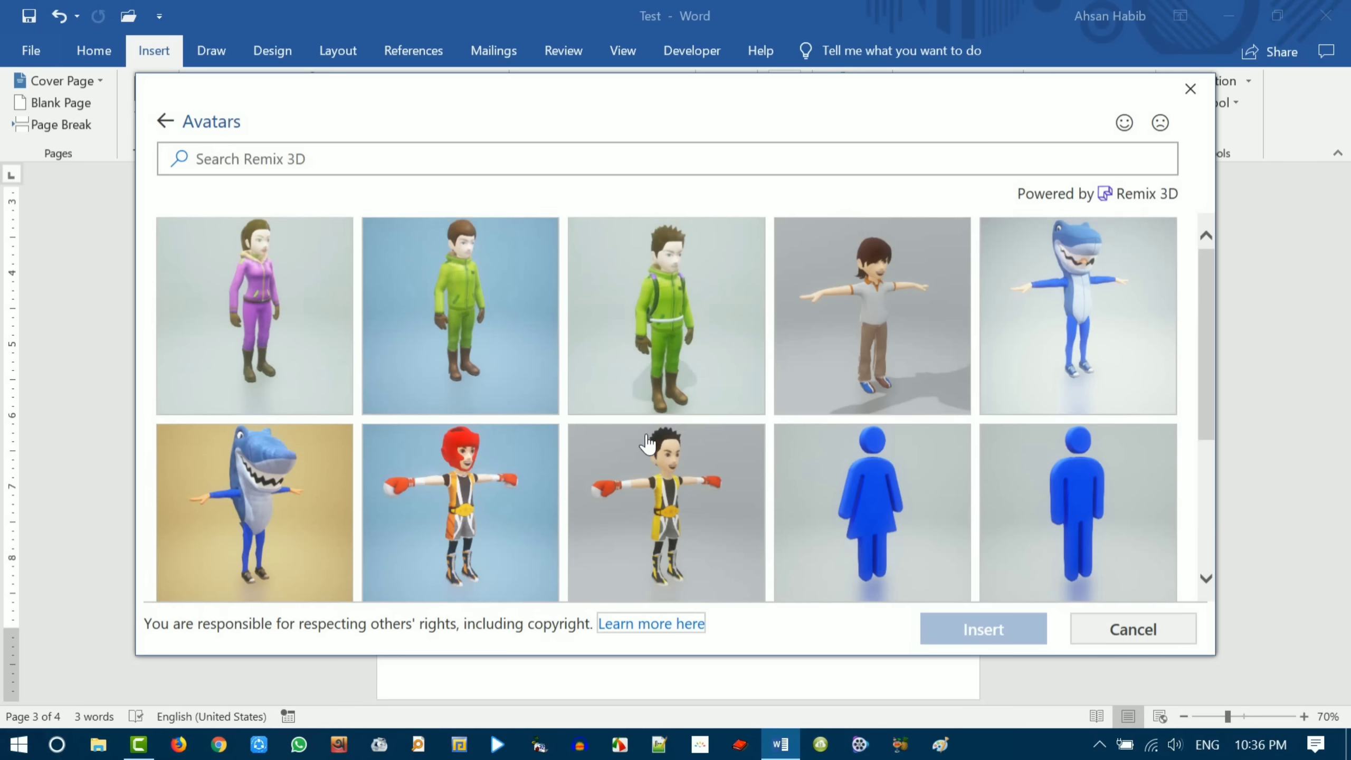
pyautogui.click(265, 296)
pyautogui.click(959, 630)
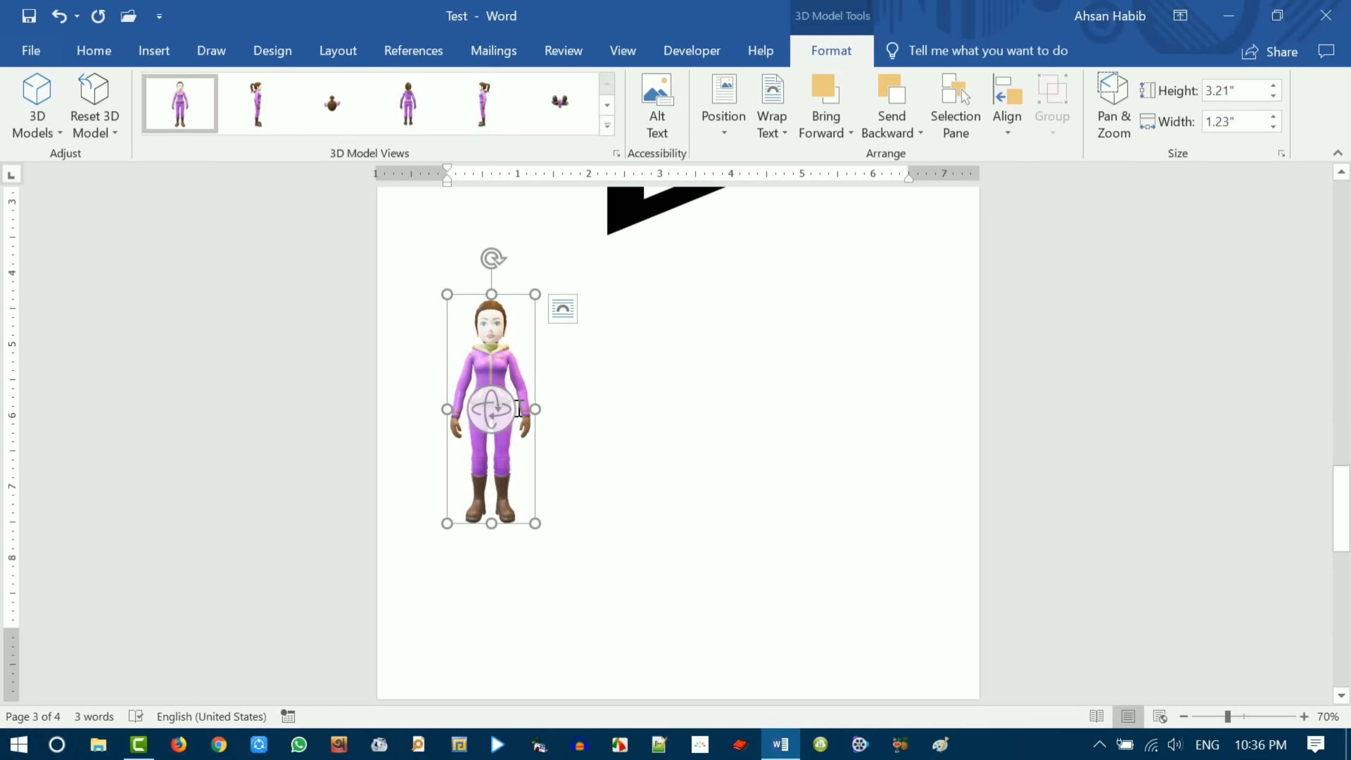
# - Move the Bluetooth shape toward the page's right side and make it narrower
pyautogui.scroll(3, 519, 410)
pyautogui.click(612, 274)
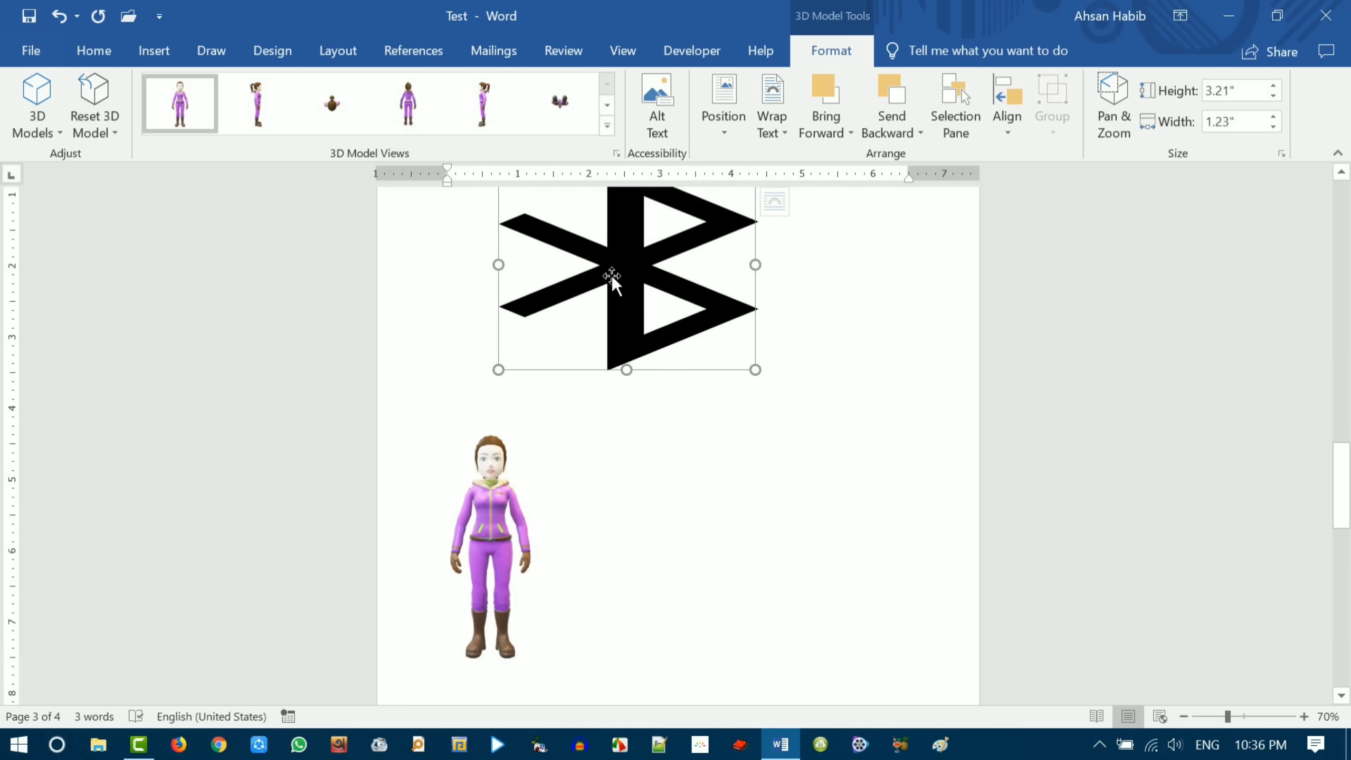
pyautogui.moveTo(630, 259); pyautogui.dragTo(730, 283)
pyautogui.moveTo(857, 290); pyautogui.dragTo(800, 292)
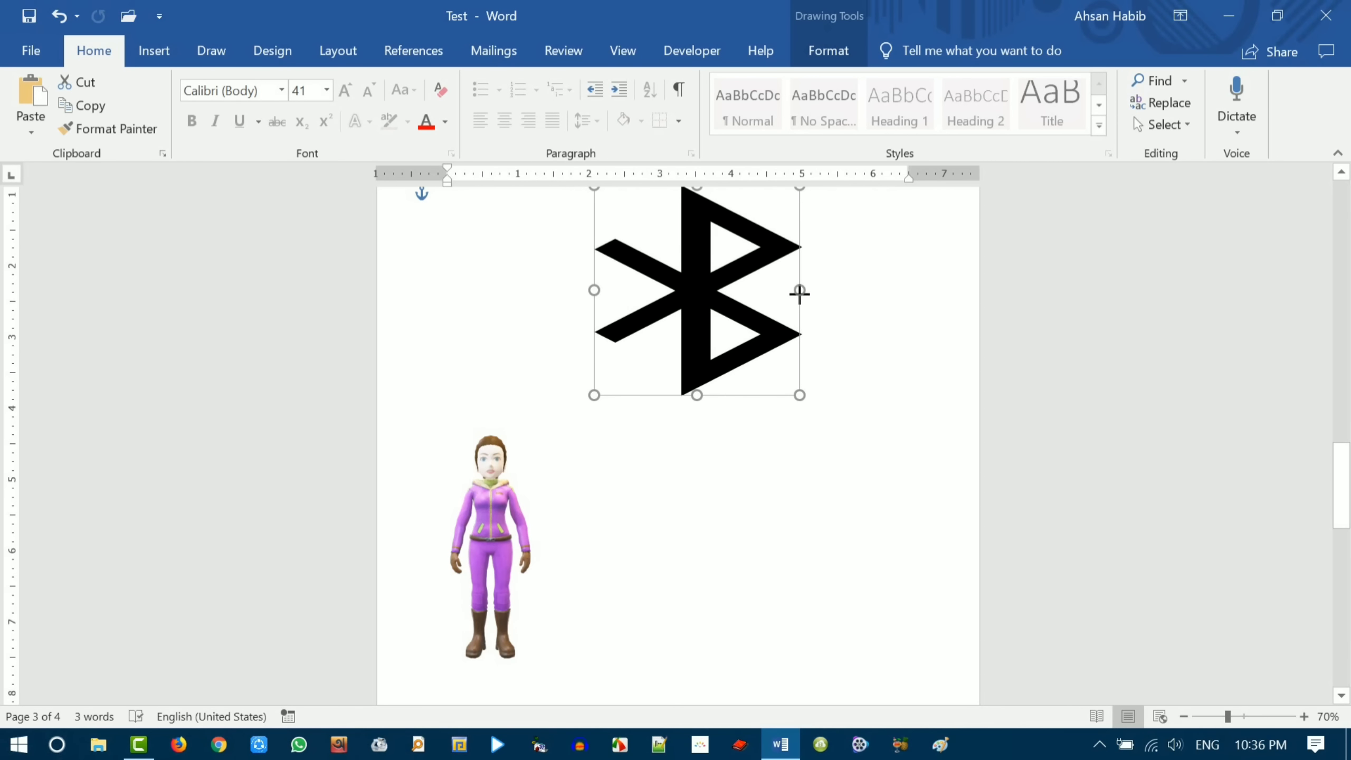
pyautogui.moveTo(691, 287); pyautogui.dragTo(733, 282)
# - Rotate the purple-suited 3D avatar to a slightly turned view from above, and enlarge it
pyautogui.click(505, 532)
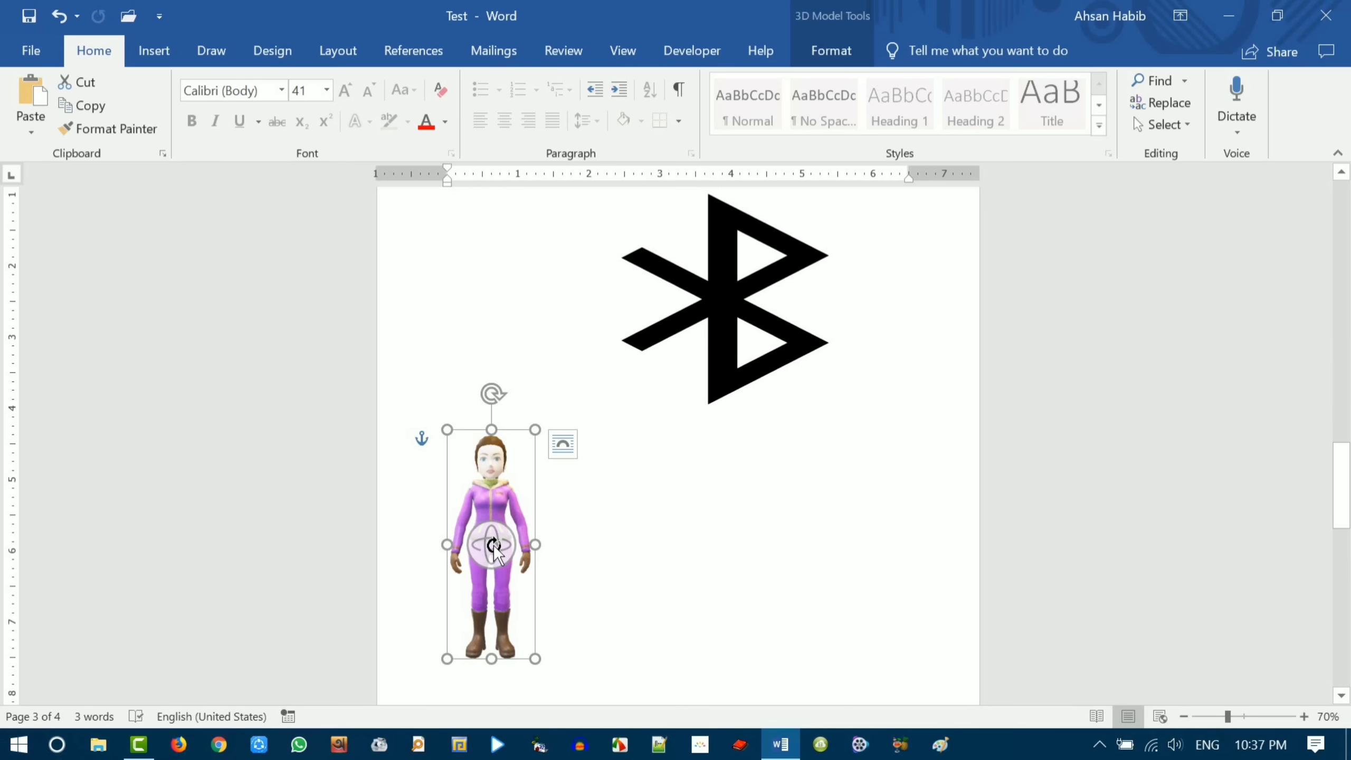
pyautogui.moveTo(494, 546); pyautogui.dragTo(531, 599)
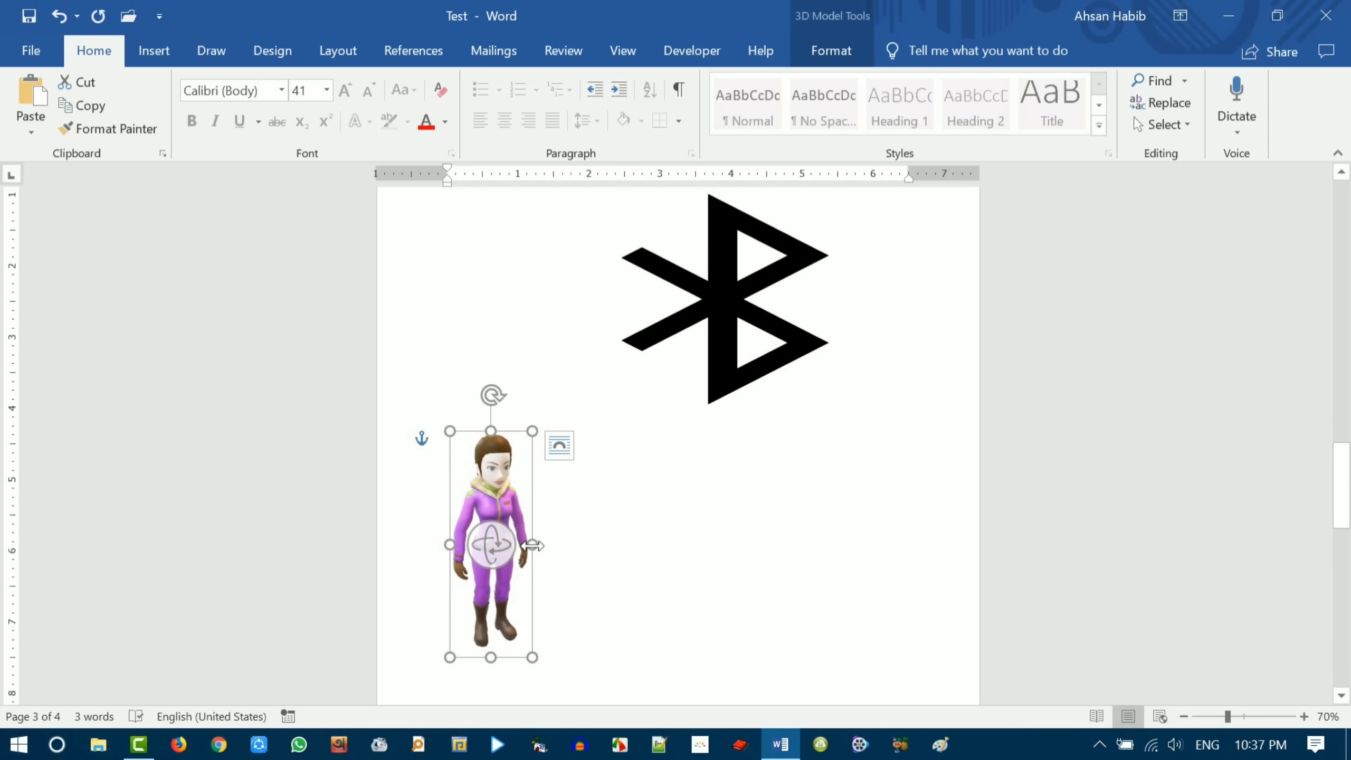
pyautogui.moveTo(532, 546); pyautogui.dragTo(734, 551)
pyautogui.moveTo(592, 396); pyautogui.dragTo(589, 274)
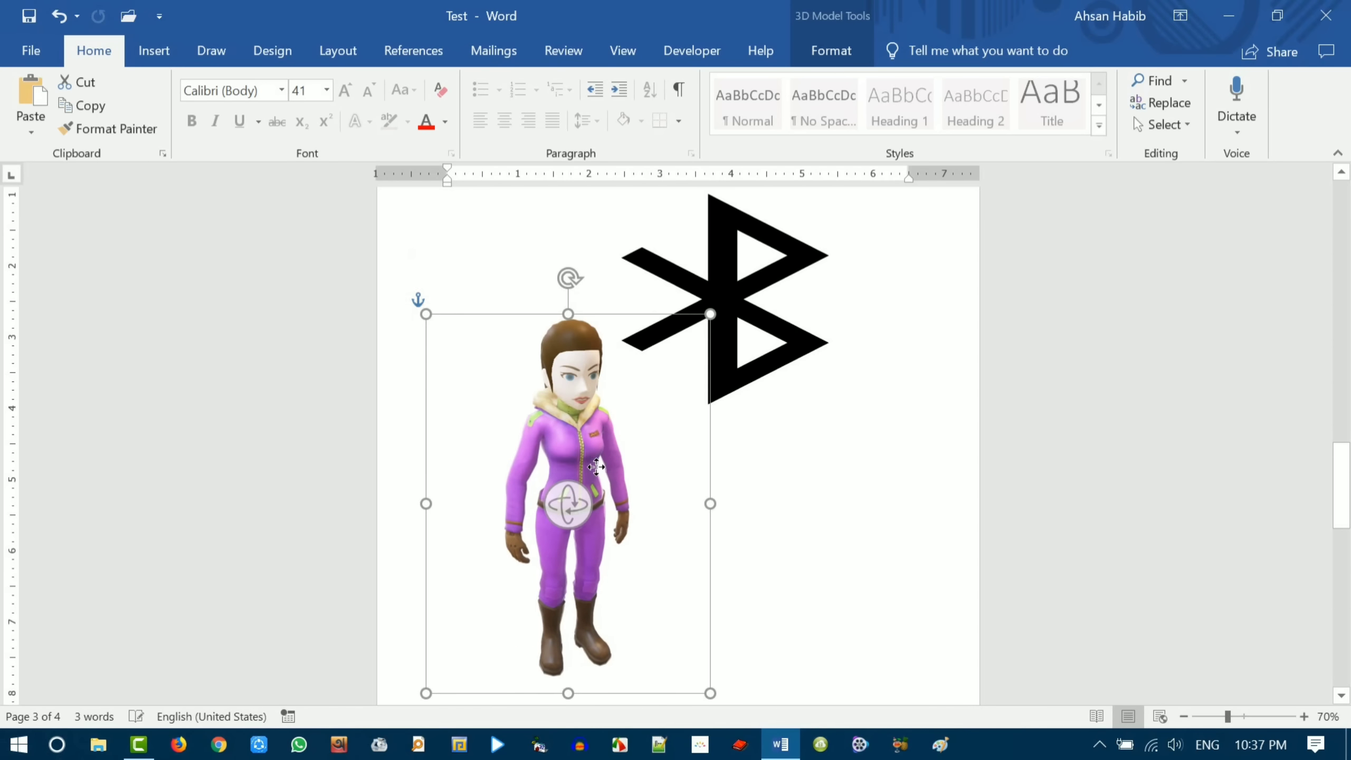
# - Rotate the purple-suited 3D avatar further to a side-turned view facing the page's right edge, seen slightly from above
pyautogui.moveTo(567, 517); pyautogui.dragTo(736, 528)
pyautogui.moveTo(423, 491); pyautogui.dragTo(568, 540)
pyautogui.moveTo(441, 534); pyautogui.dragTo(605, 579)
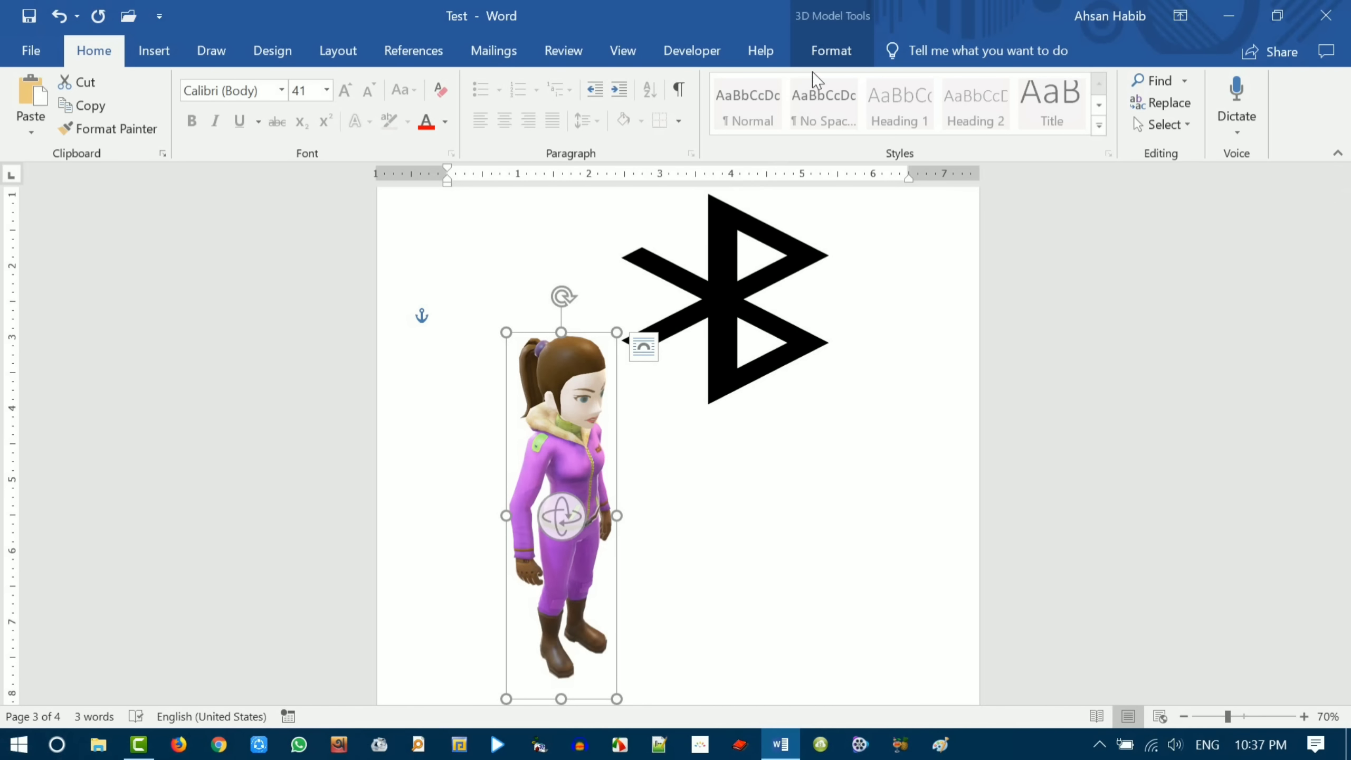
# - Preview the avatar's preset 3D model views, including Top, and readjust the model freehand on the page
pyautogui.click(828, 51)
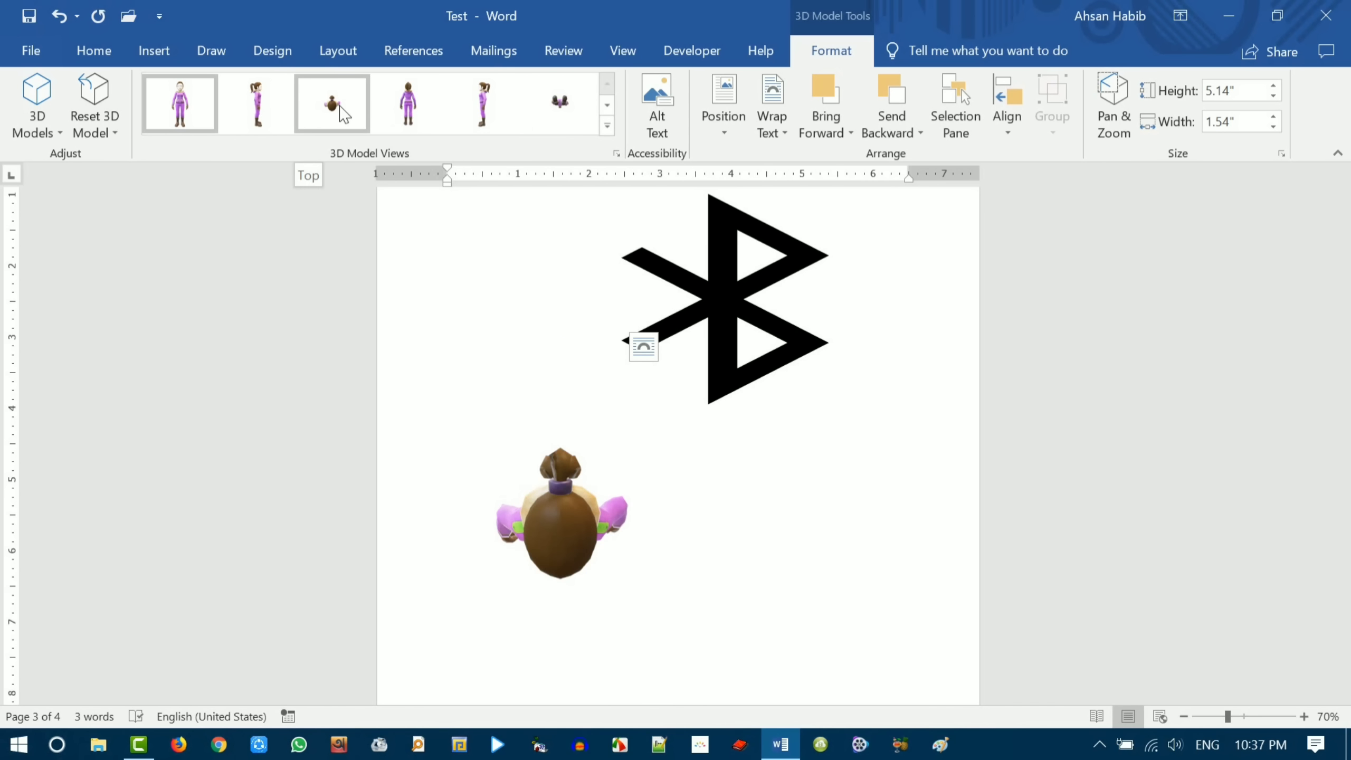
pyautogui.click(607, 105)
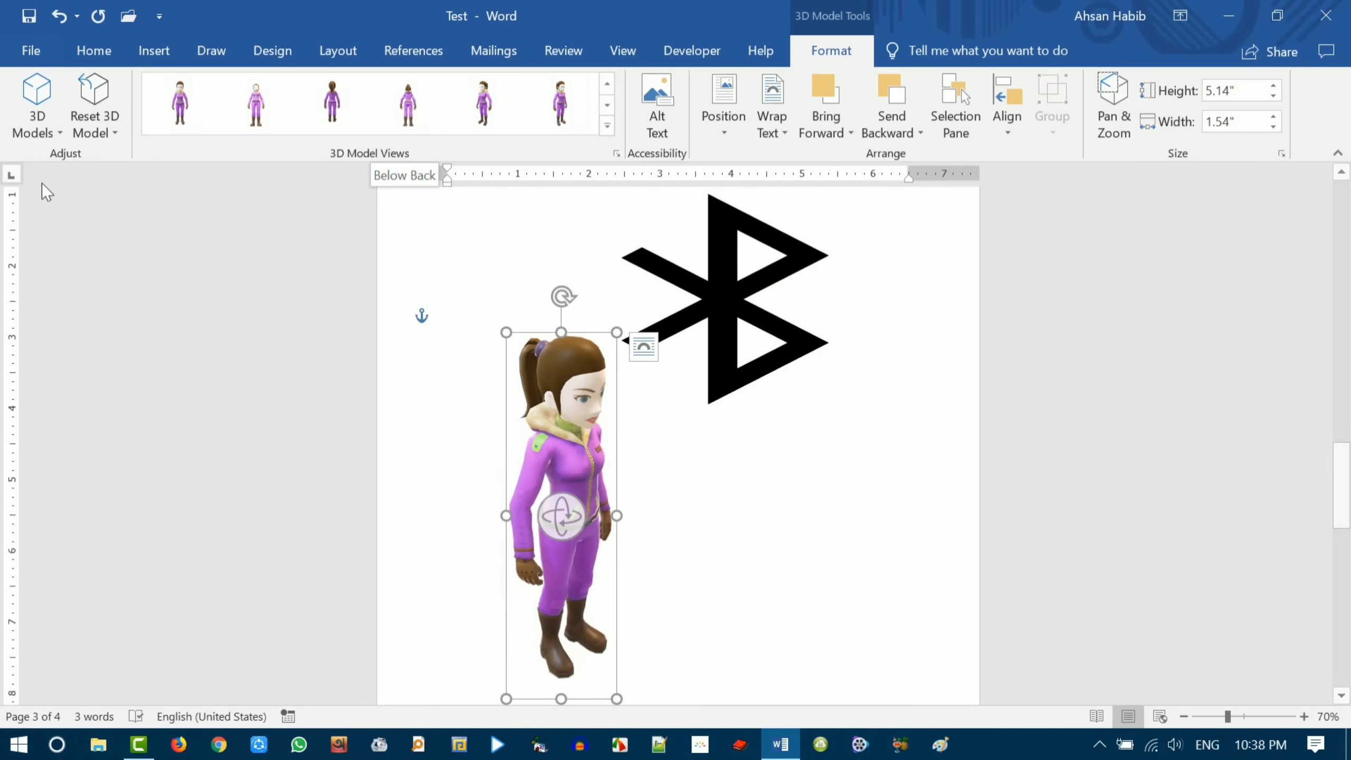
pyautogui.click(60, 140)
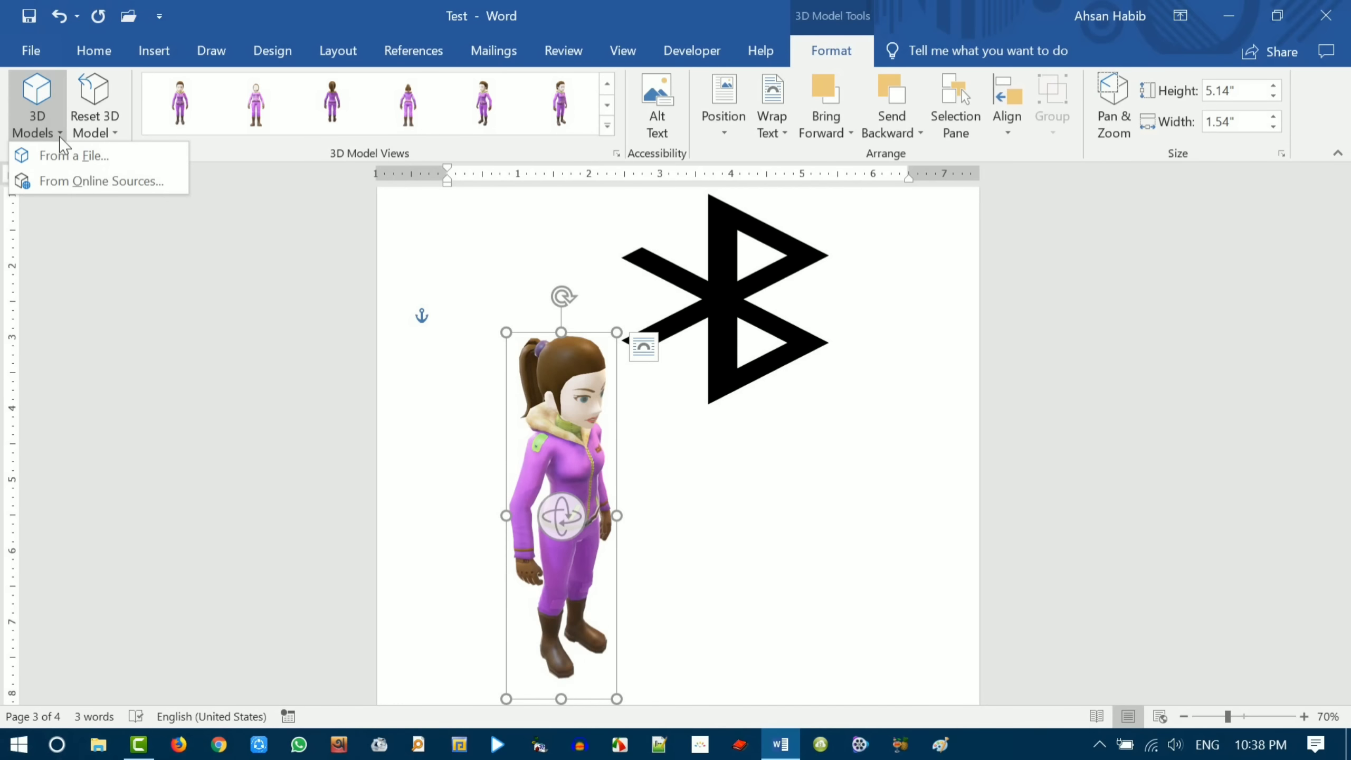
pyautogui.click(292, 9)
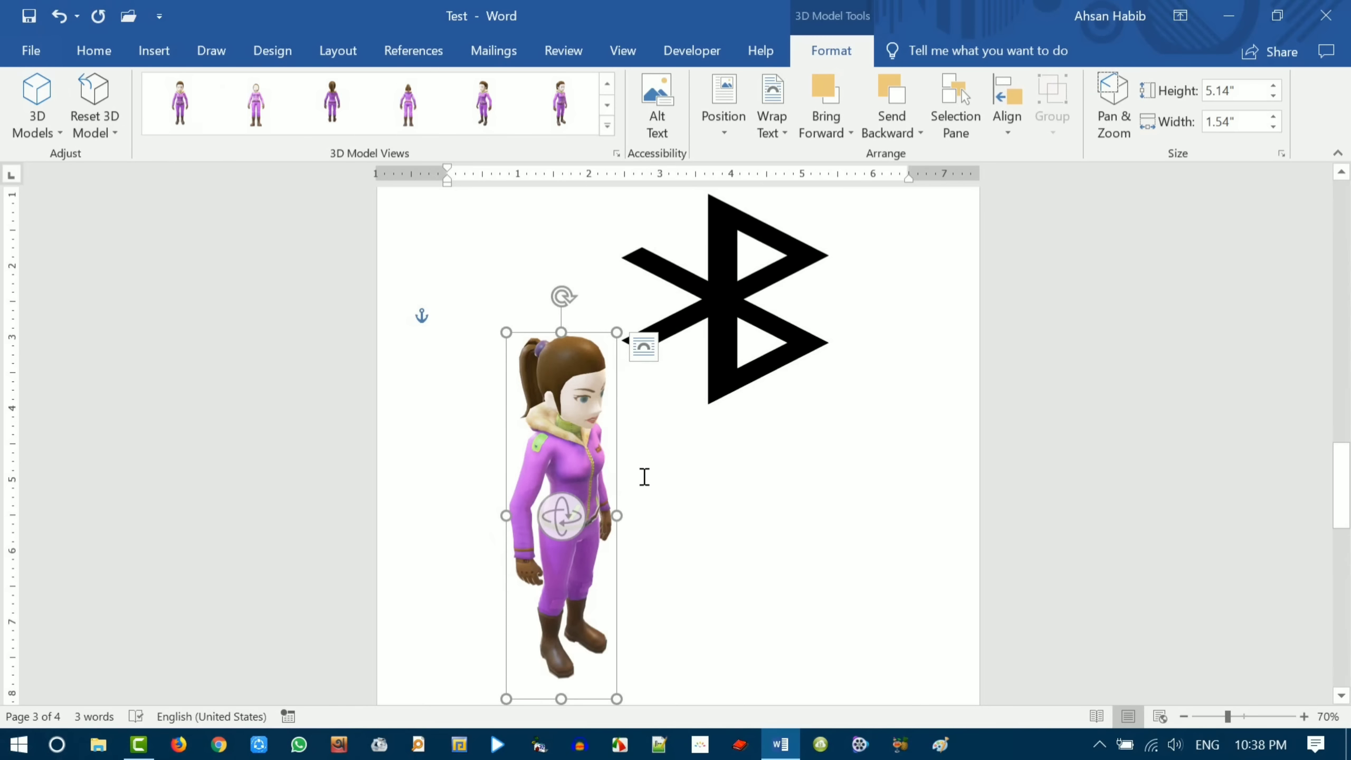
pyautogui.moveTo(619, 525); pyautogui.dragTo(778, 524)
pyautogui.moveTo(649, 472); pyautogui.dragTo(600, 470)
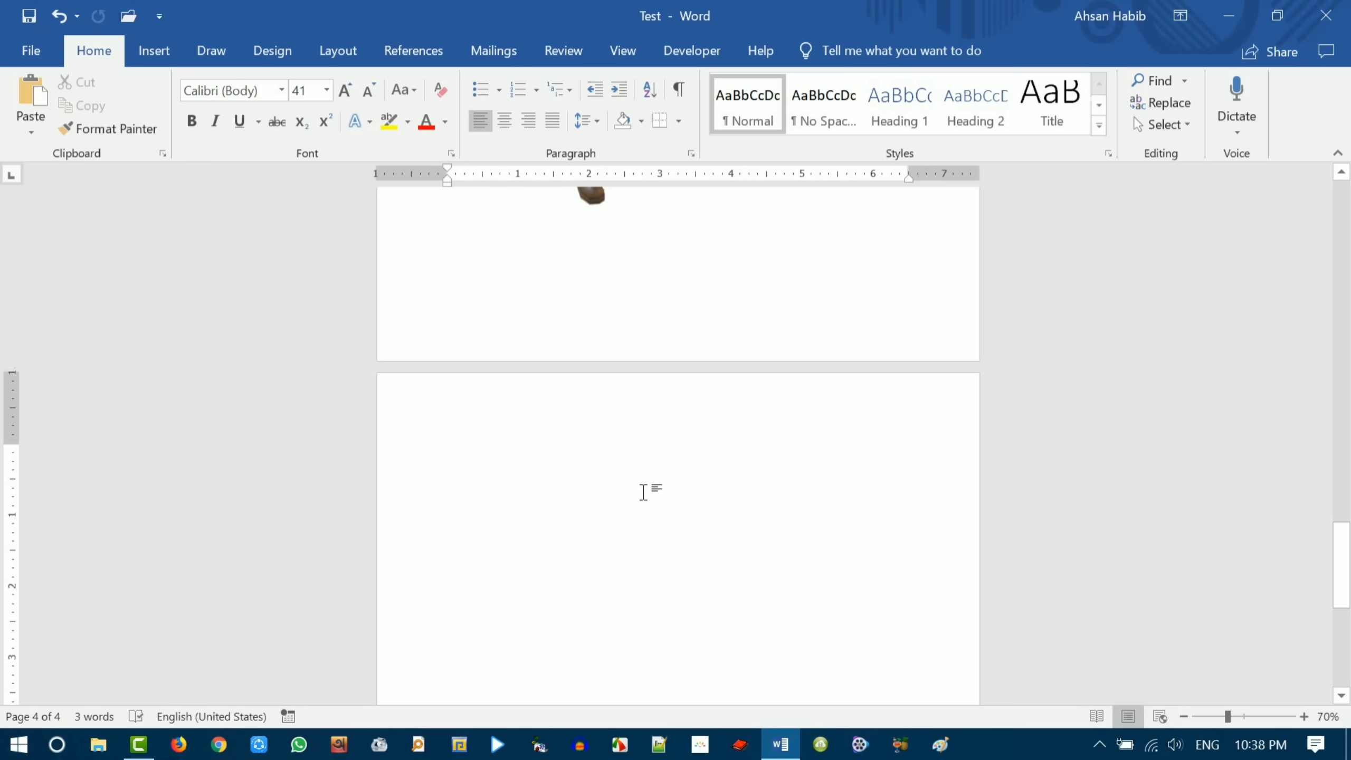
# - Open the Wikipedia add-in and search it for "Computer"
pyautogui.click(154, 52)
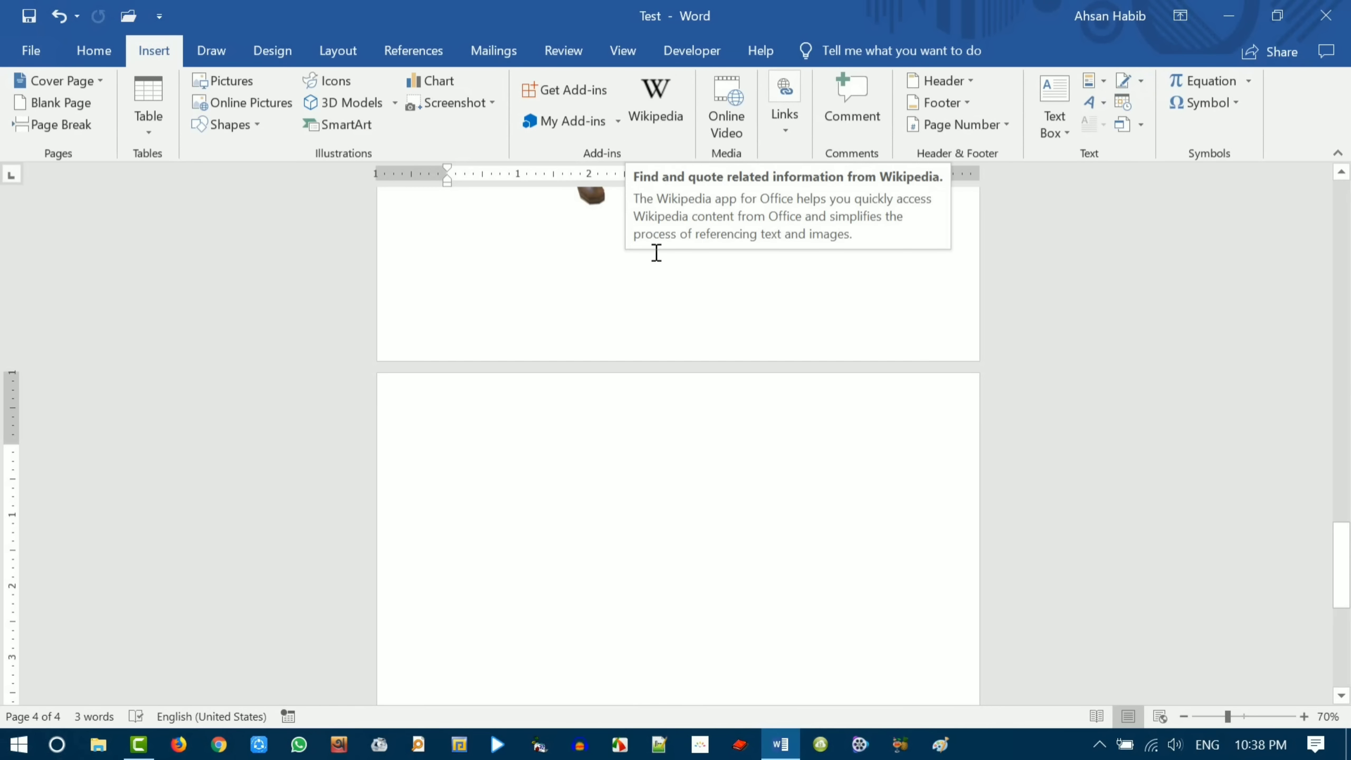
pyautogui.click(652, 99)
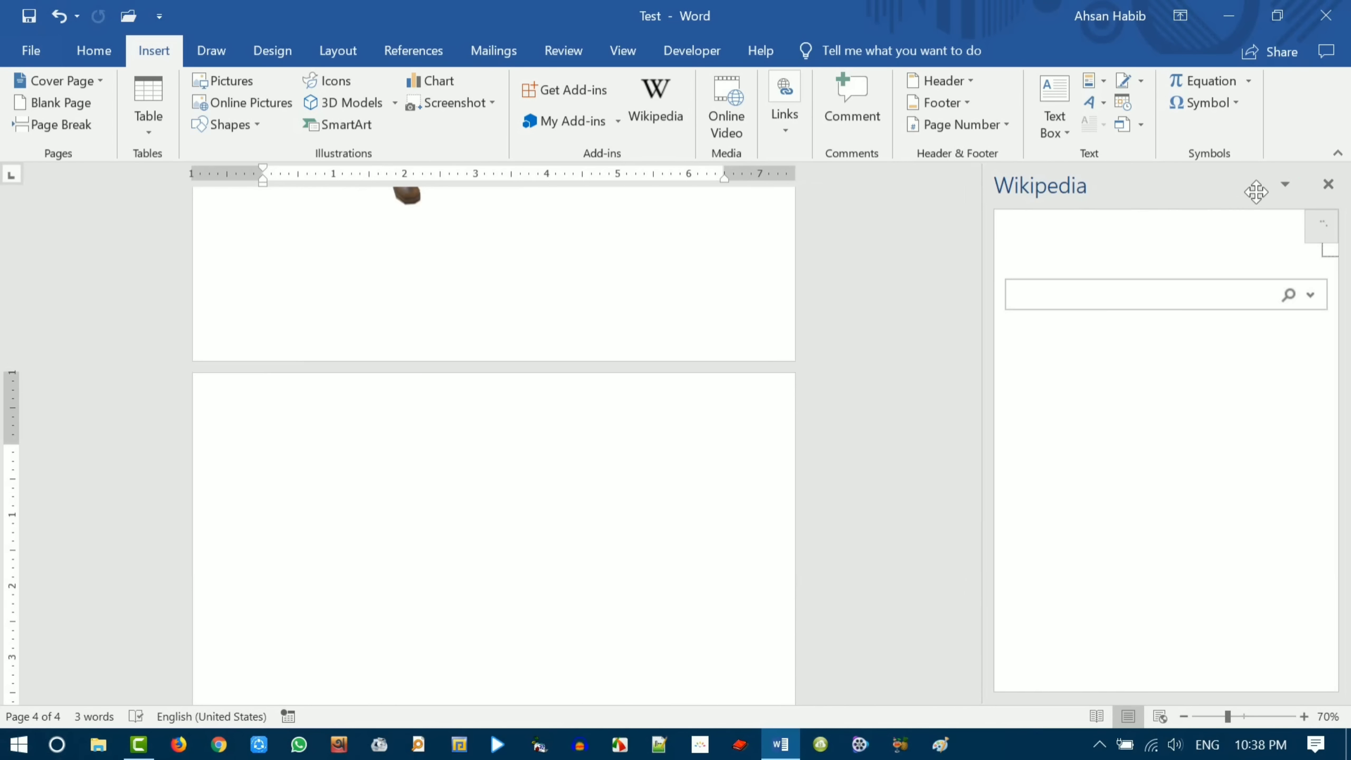
pyautogui.click(1045, 293)
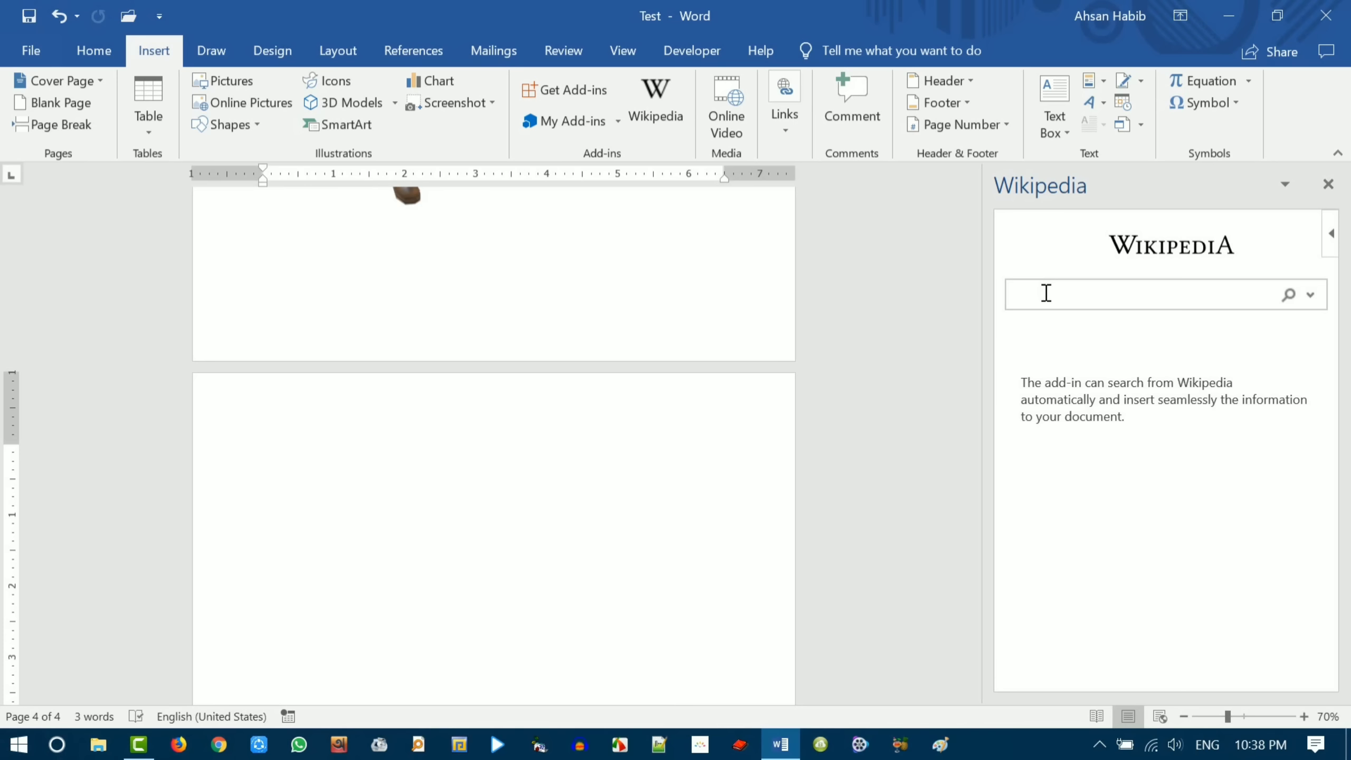
pyautogui.write('computer')
pyautogui.press('Return')
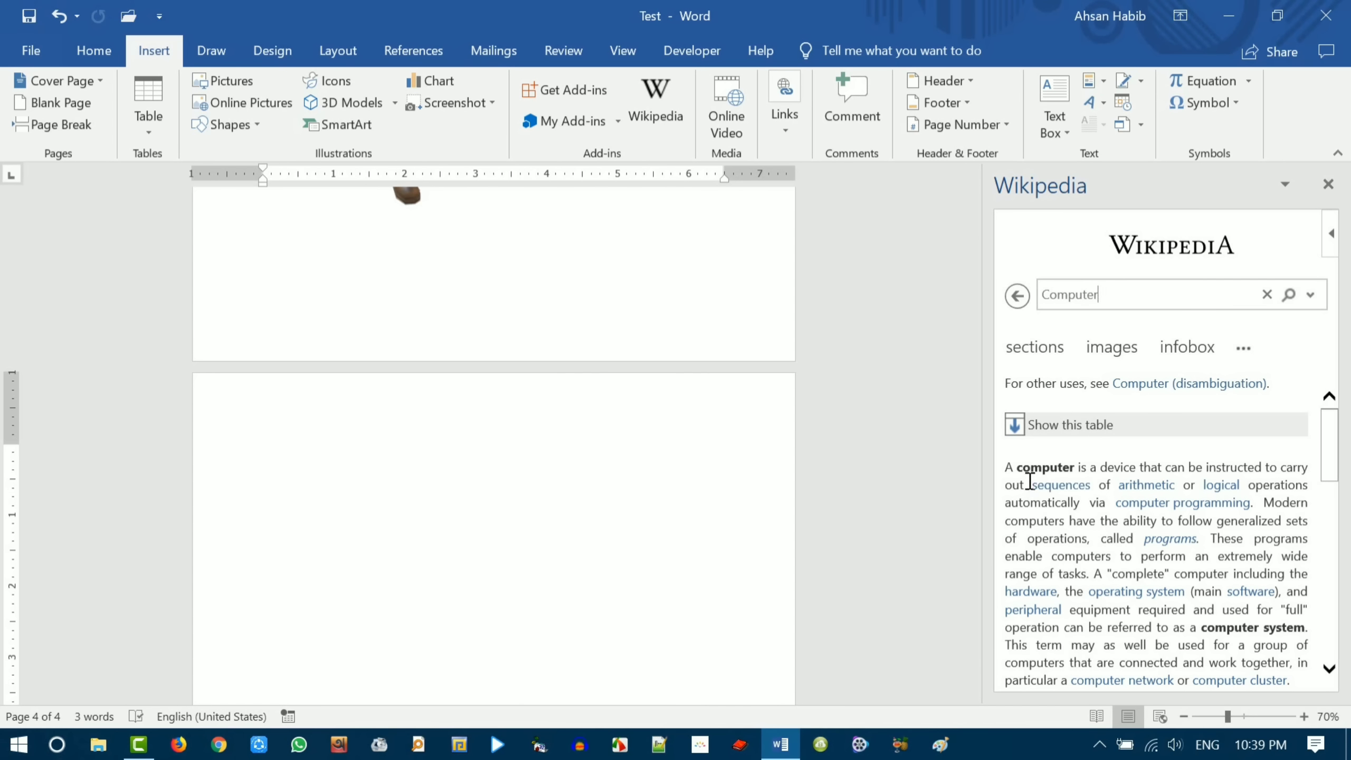
# - Copy the article's opening text through "operation can be referred to" and paste it below the avatar, keeping source formatting
pyautogui.scroll(-3, 1155, 482)
pyautogui.scroll(-5, 1159, 473)
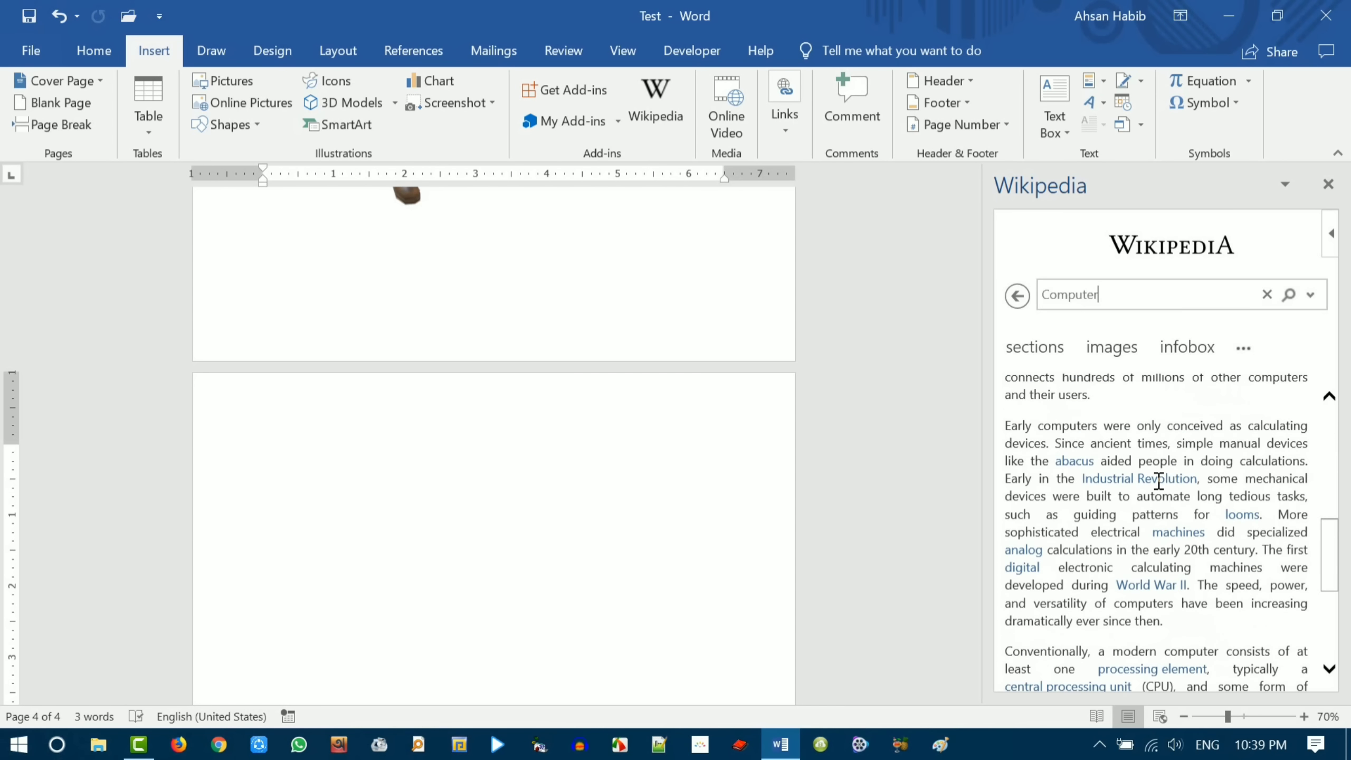
pyautogui.scroll(8, 1159, 476)
pyautogui.scroll(1, 1160, 461)
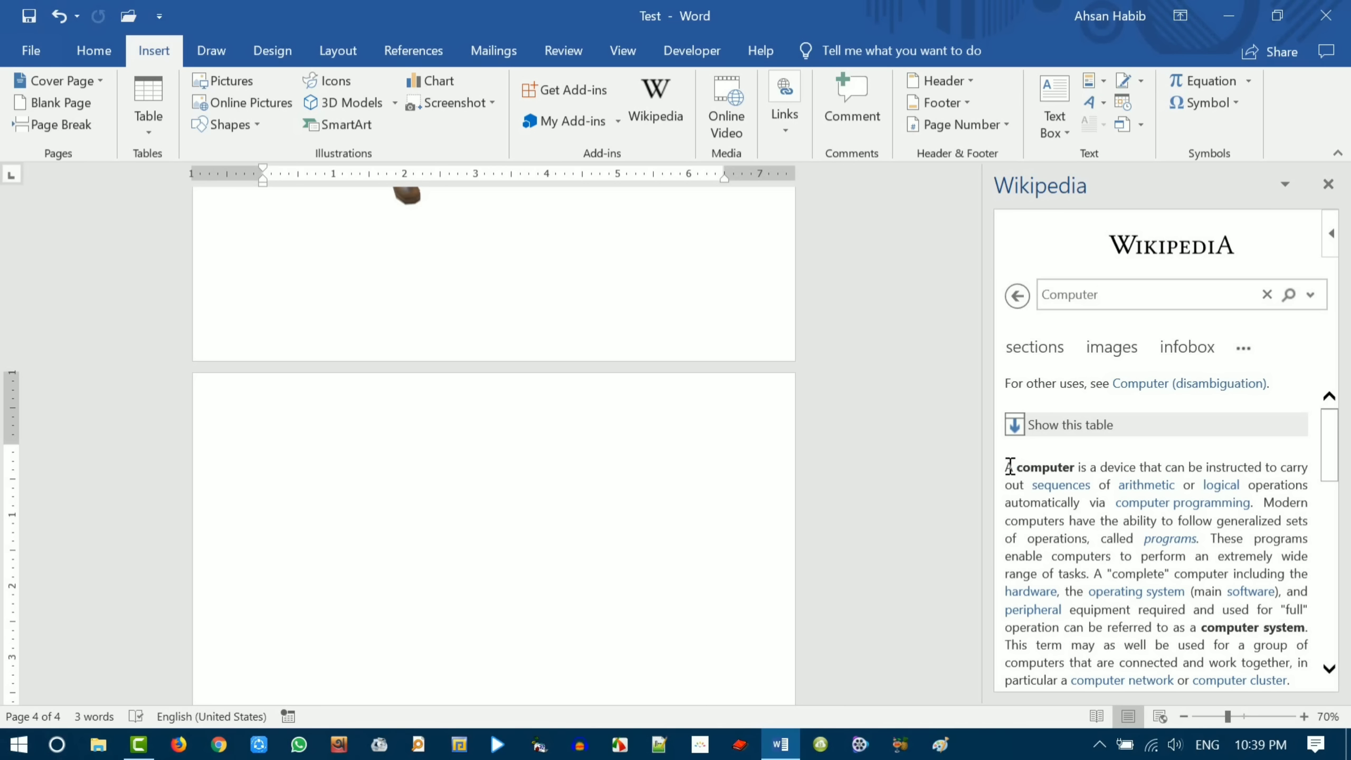
pyautogui.moveTo(1007, 467); pyautogui.dragTo(1165, 630)
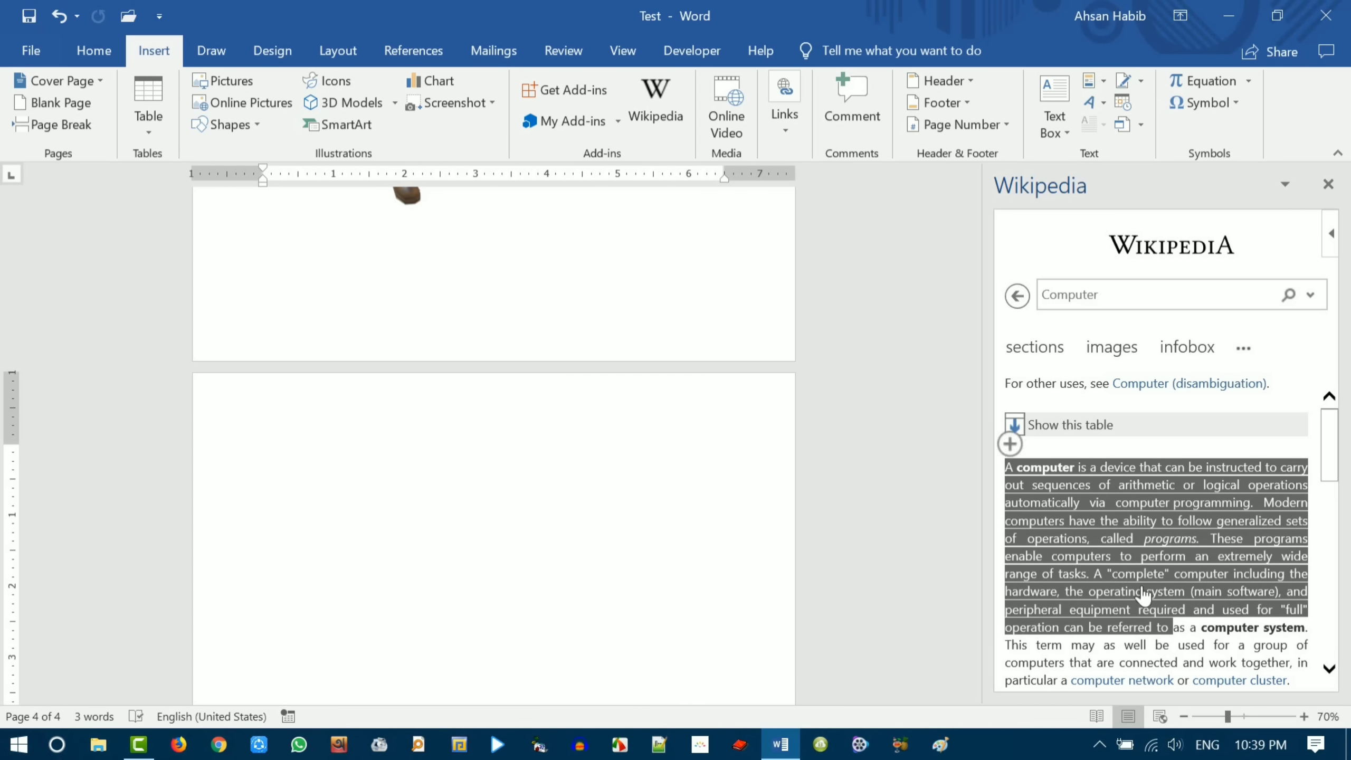
pyautogui.rightClick(1108, 476)
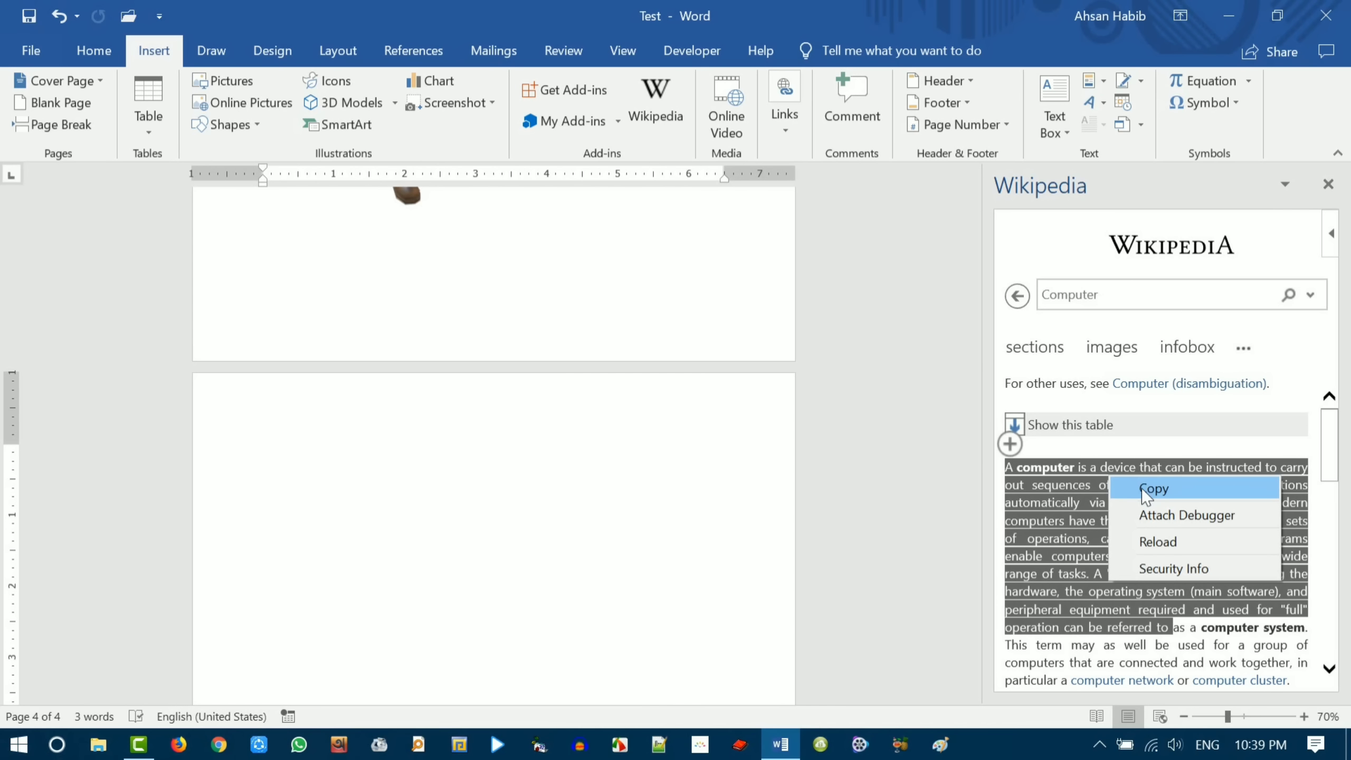
pyautogui.click(1182, 489)
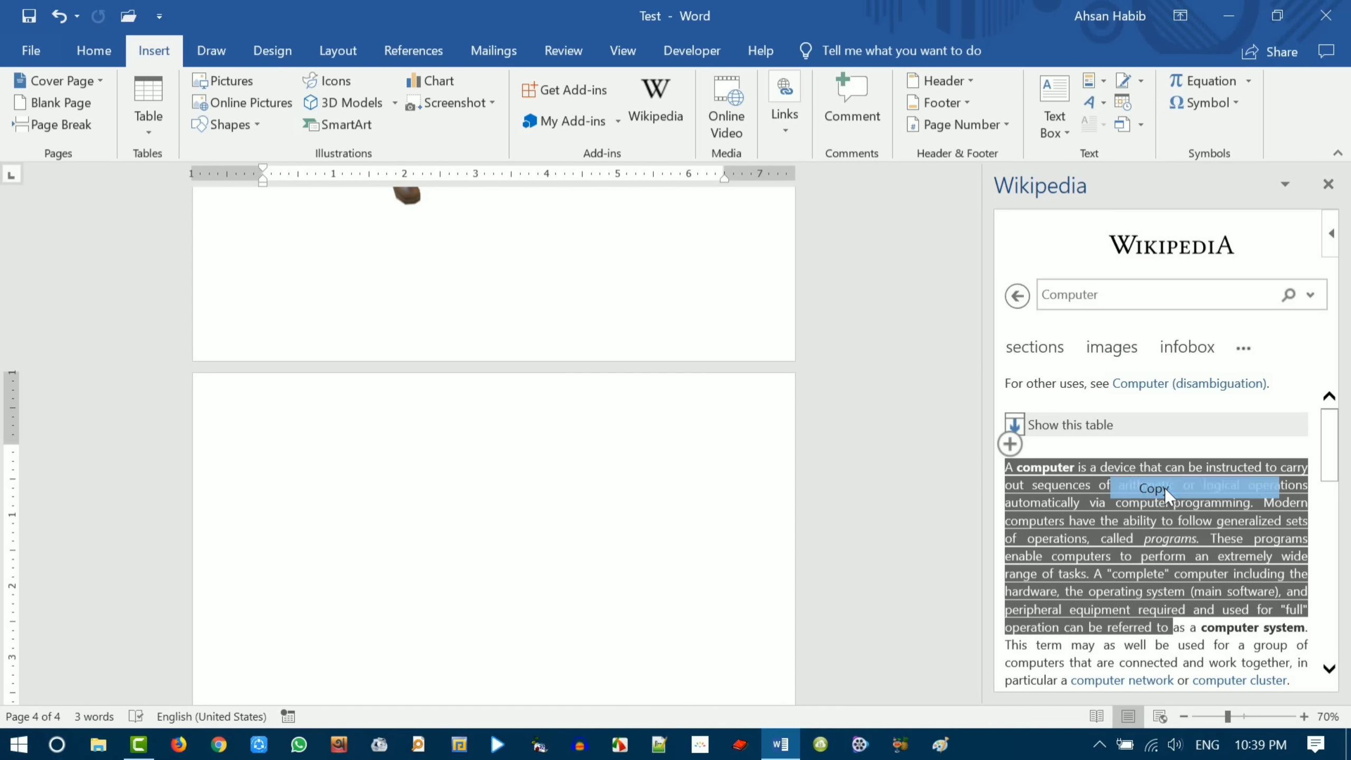
pyautogui.click(334, 434)
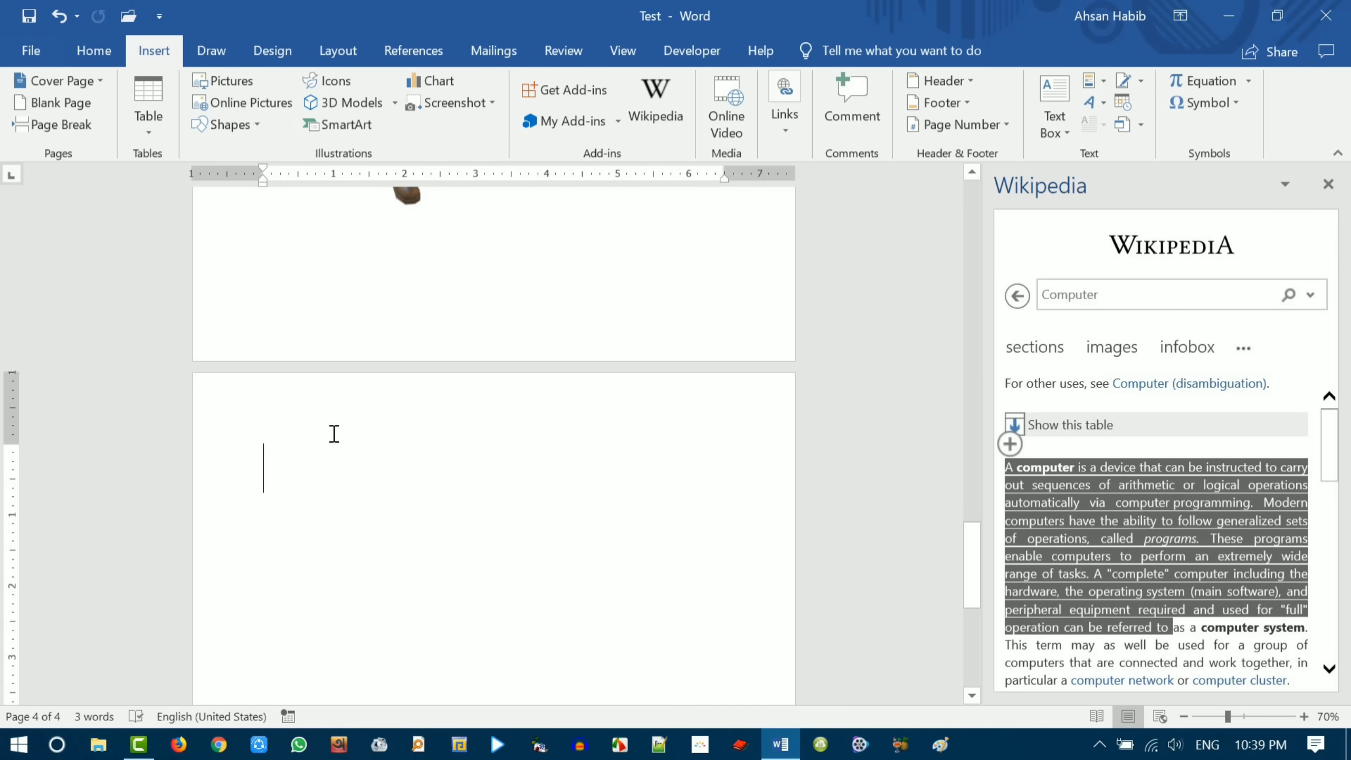
pyautogui.rightClick(291, 455)
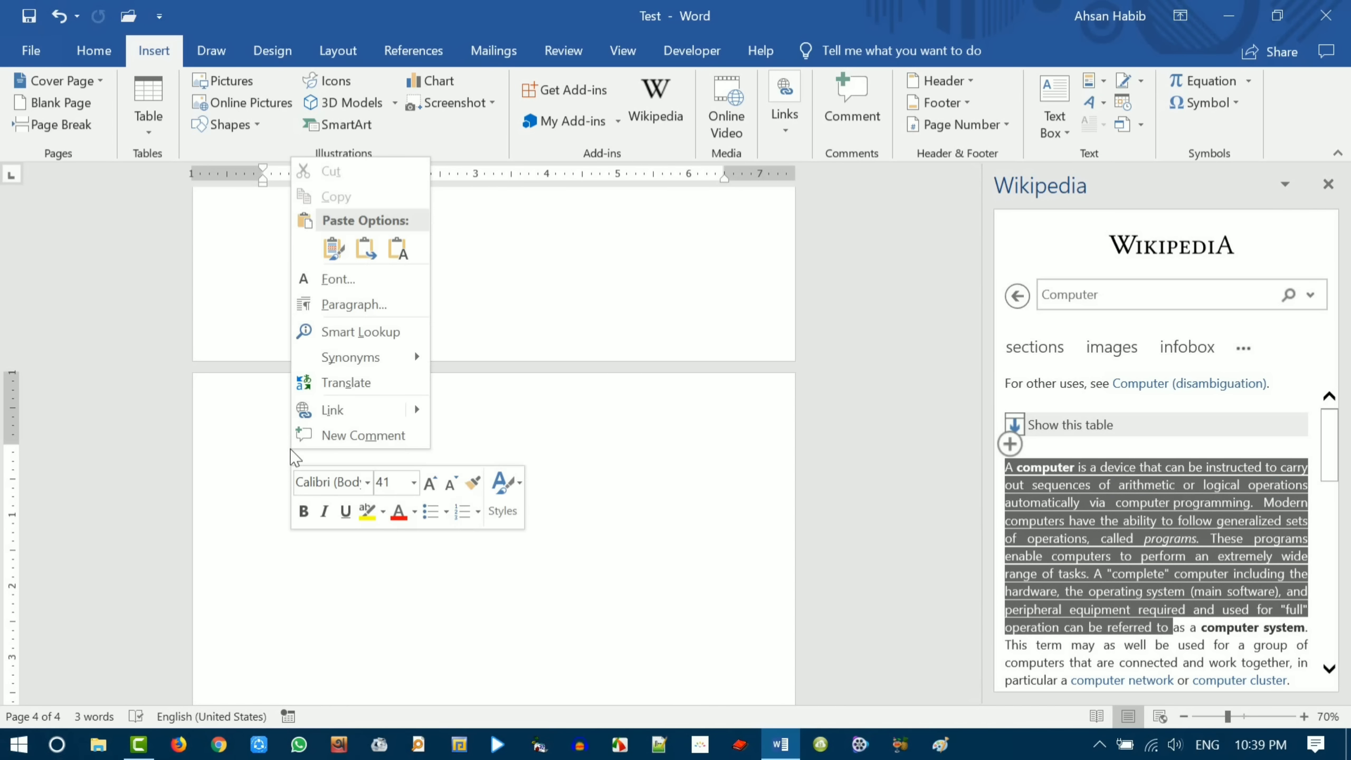
pyautogui.click(333, 247)
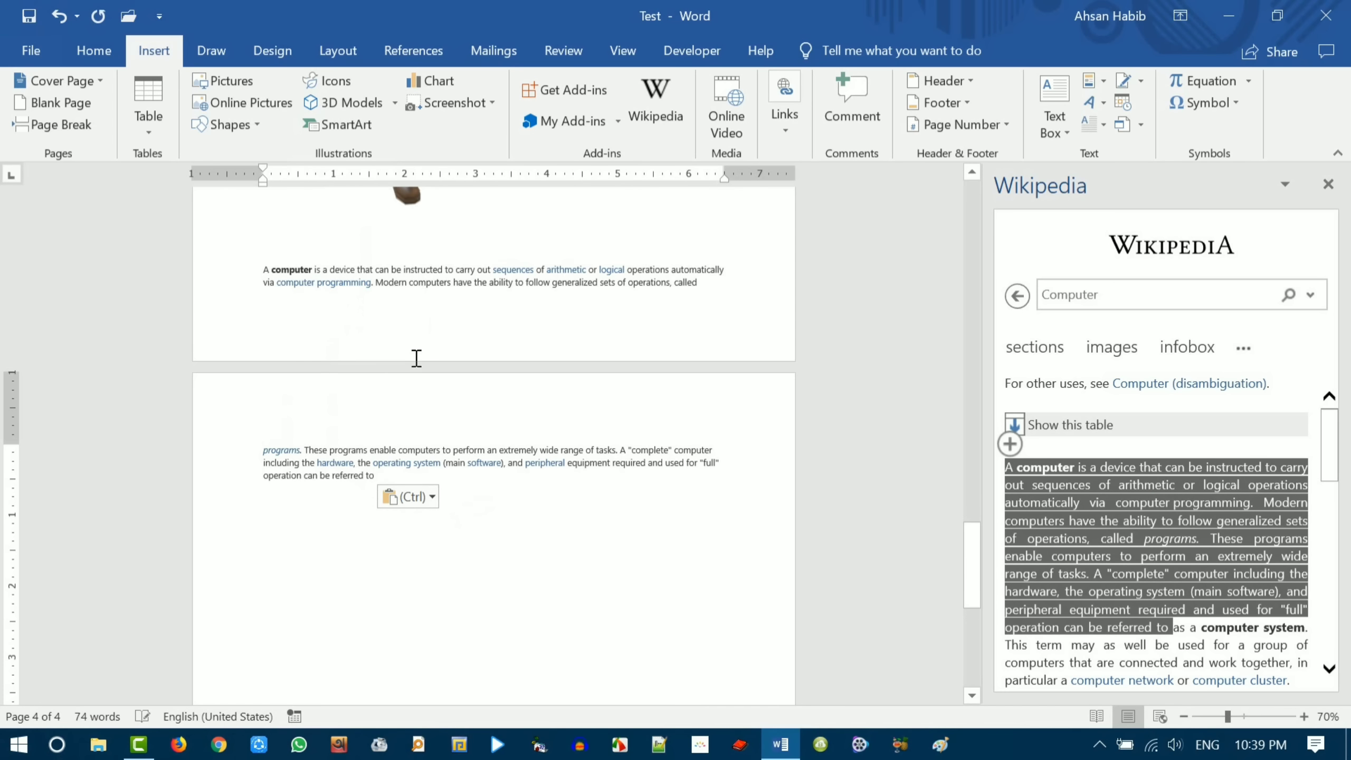
# - Insert a line break above the pasted paragraph so that it sits entirely on page 4
pyautogui.scroll(1, 373, 355)
pyautogui.click(308, 317)
pyautogui.press('Return')
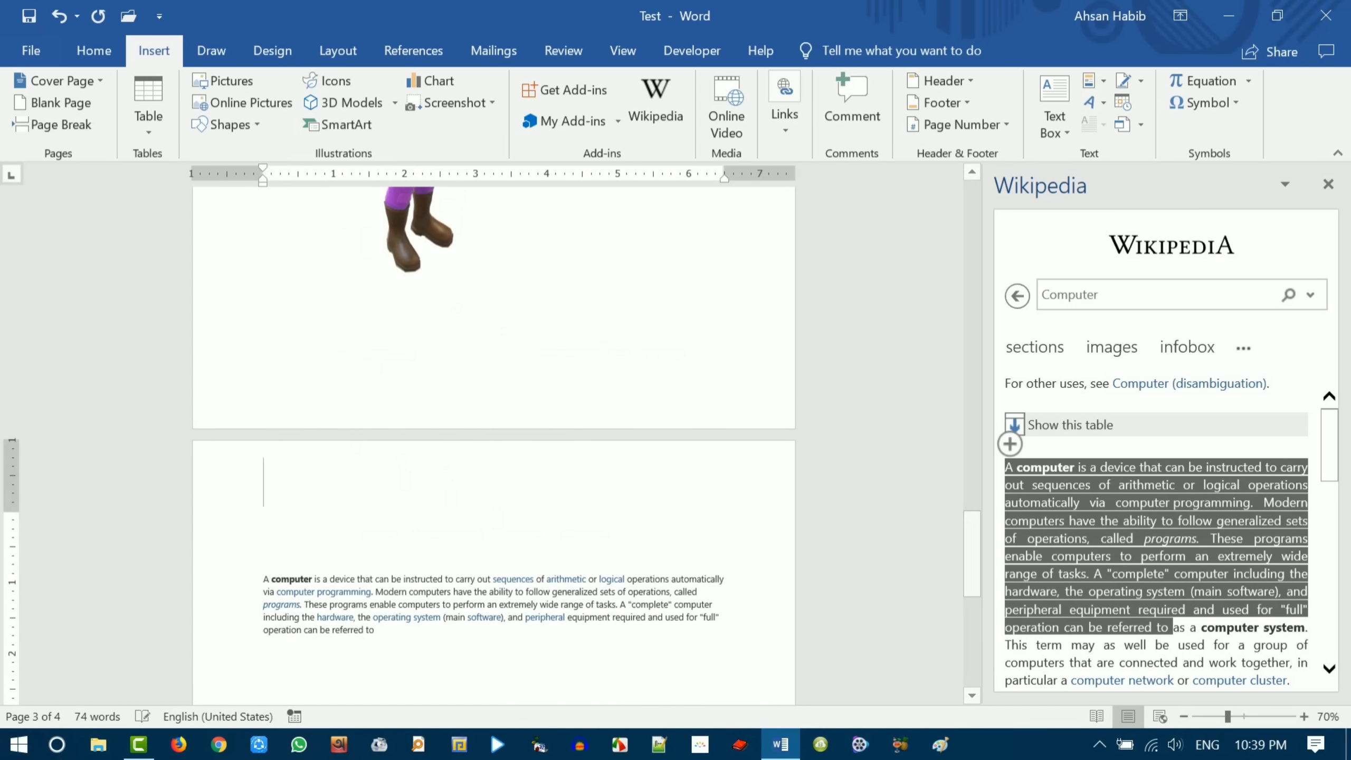
# - Set the font size of the whole pasted computer paragraph to 22
pyautogui.scroll(-3, 323, 438)
pyautogui.doubleClick(225, 510)
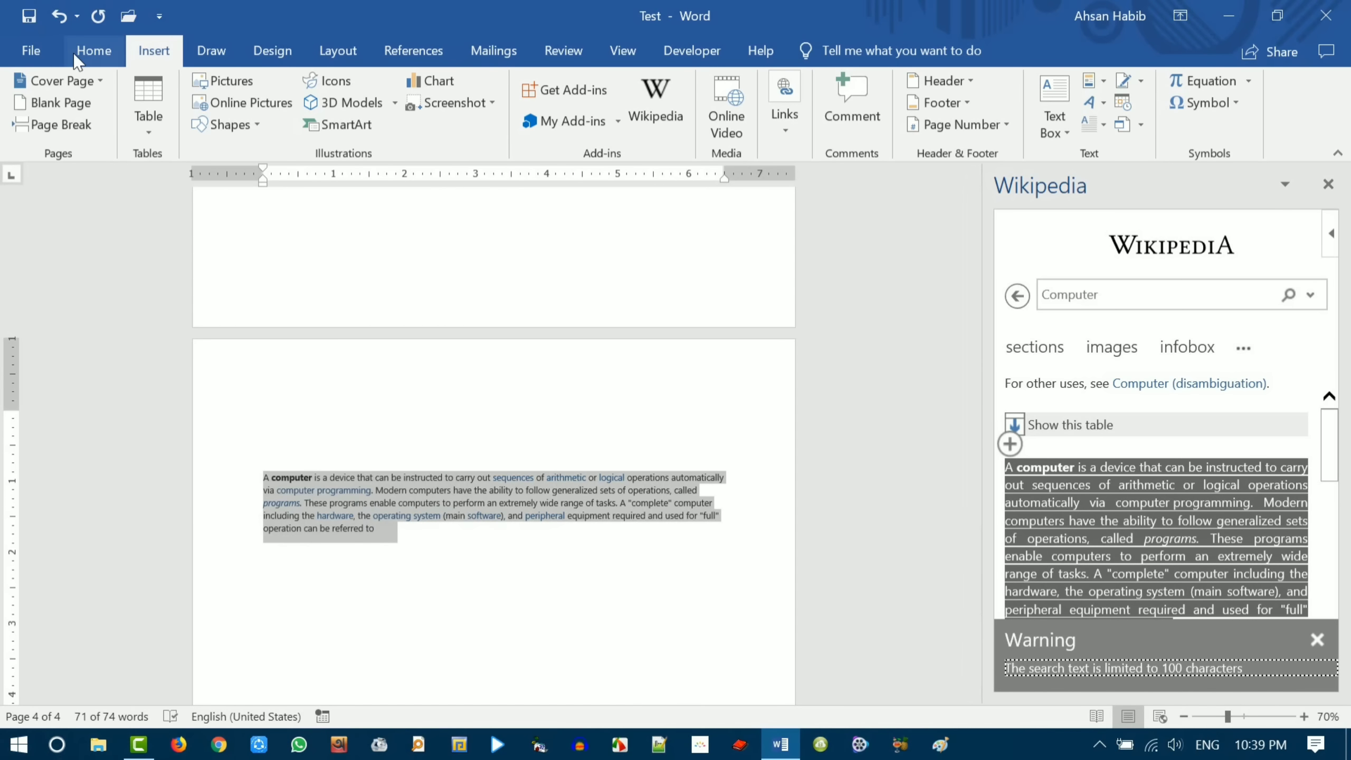
pyautogui.click(90, 52)
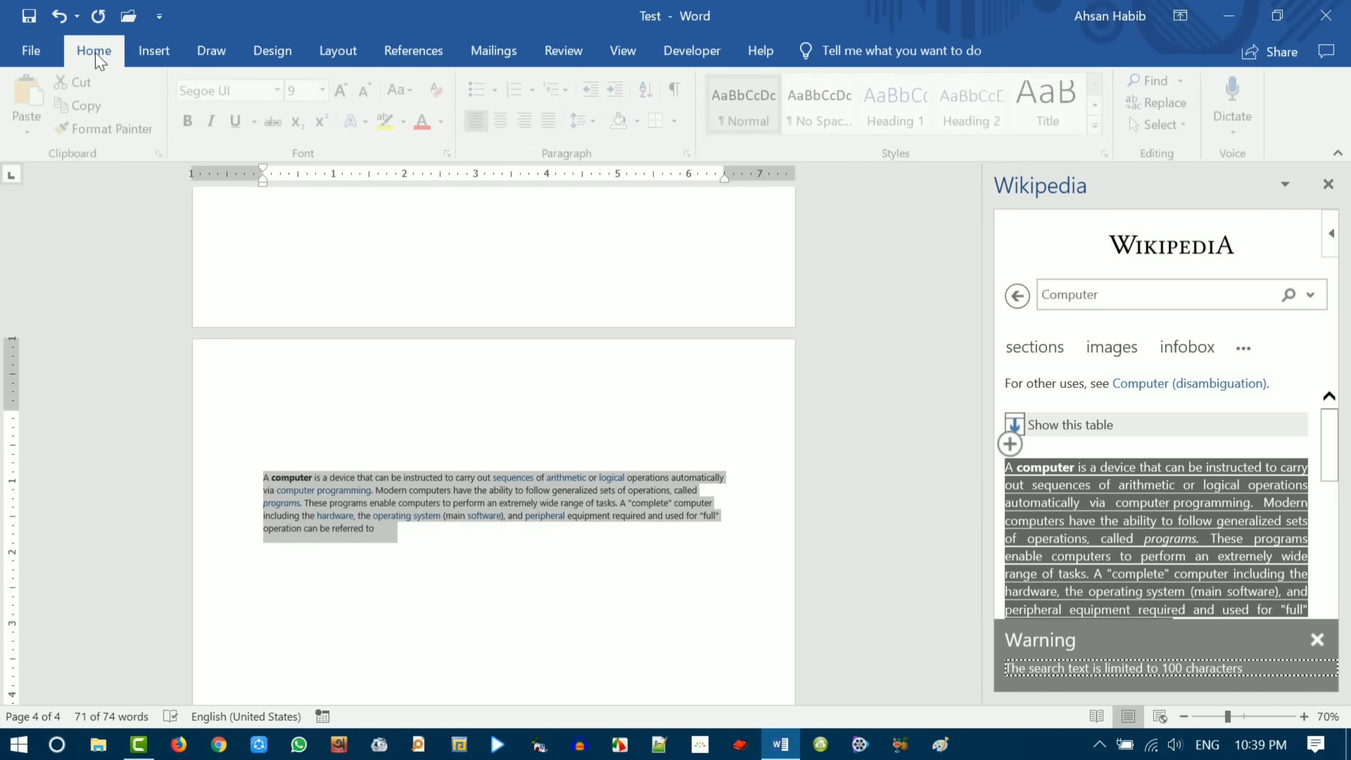
pyautogui.click(326, 89)
pyautogui.click(299, 298)
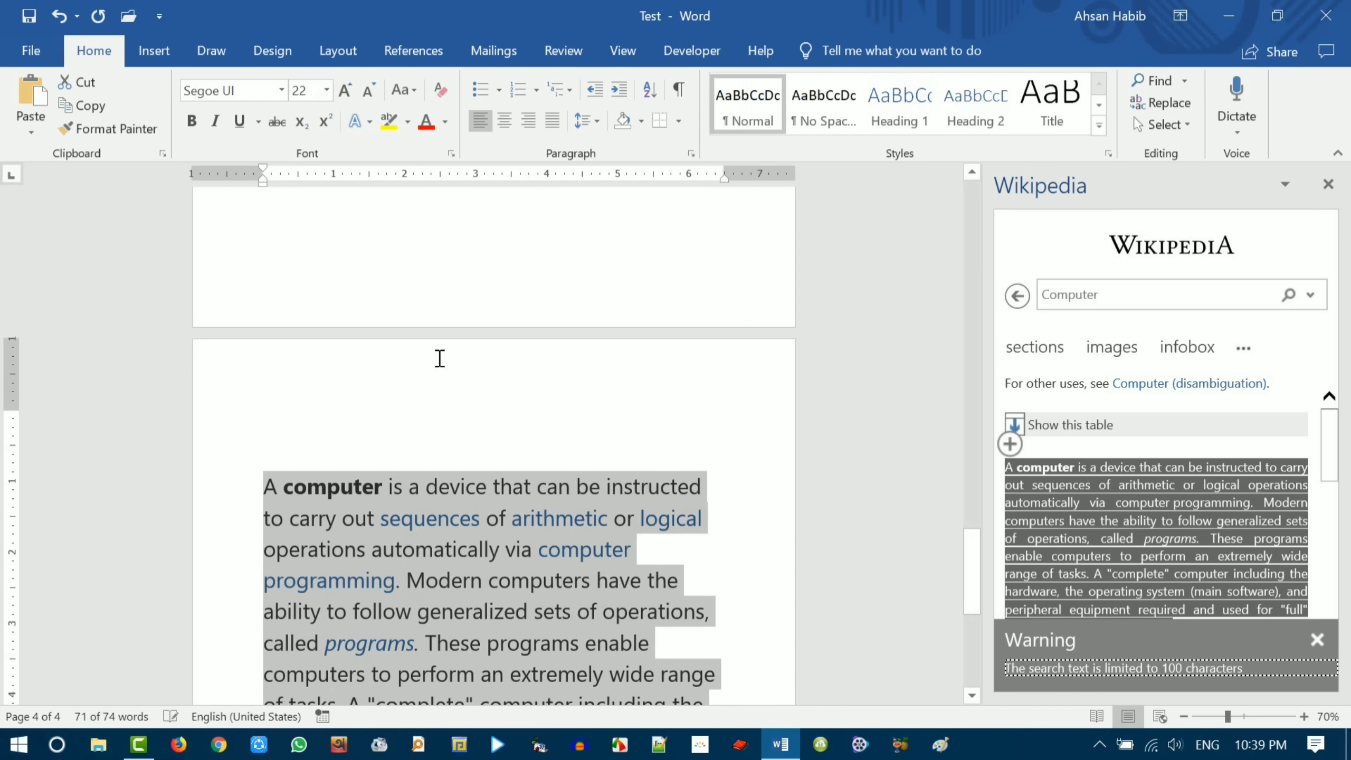
pyautogui.scroll(-4, 437, 356)
pyautogui.click(686, 431)
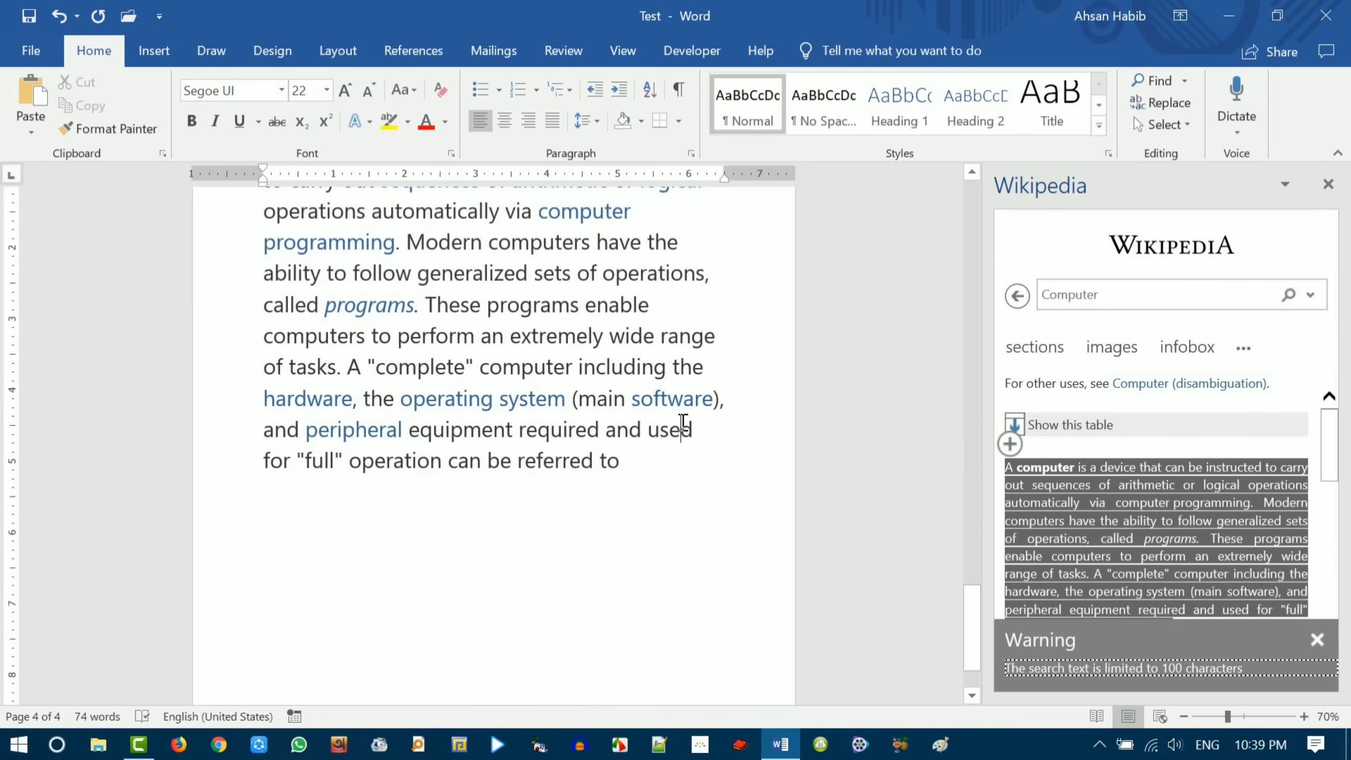
# - Look over the enlarged computer paragraph and close the Wikipedia pane
pyautogui.scroll(3, 680, 424)
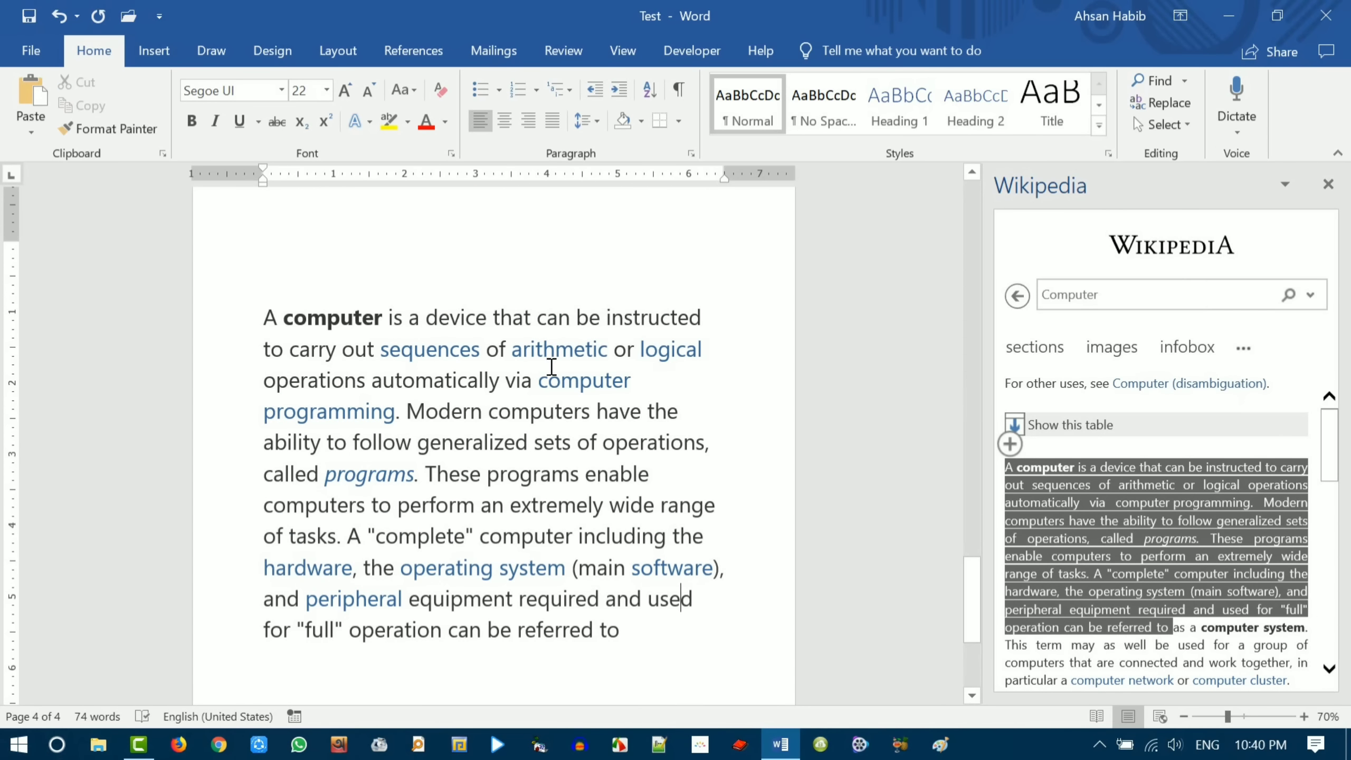
pyautogui.click(356, 318)
pyautogui.click(670, 471)
pyautogui.click(646, 388)
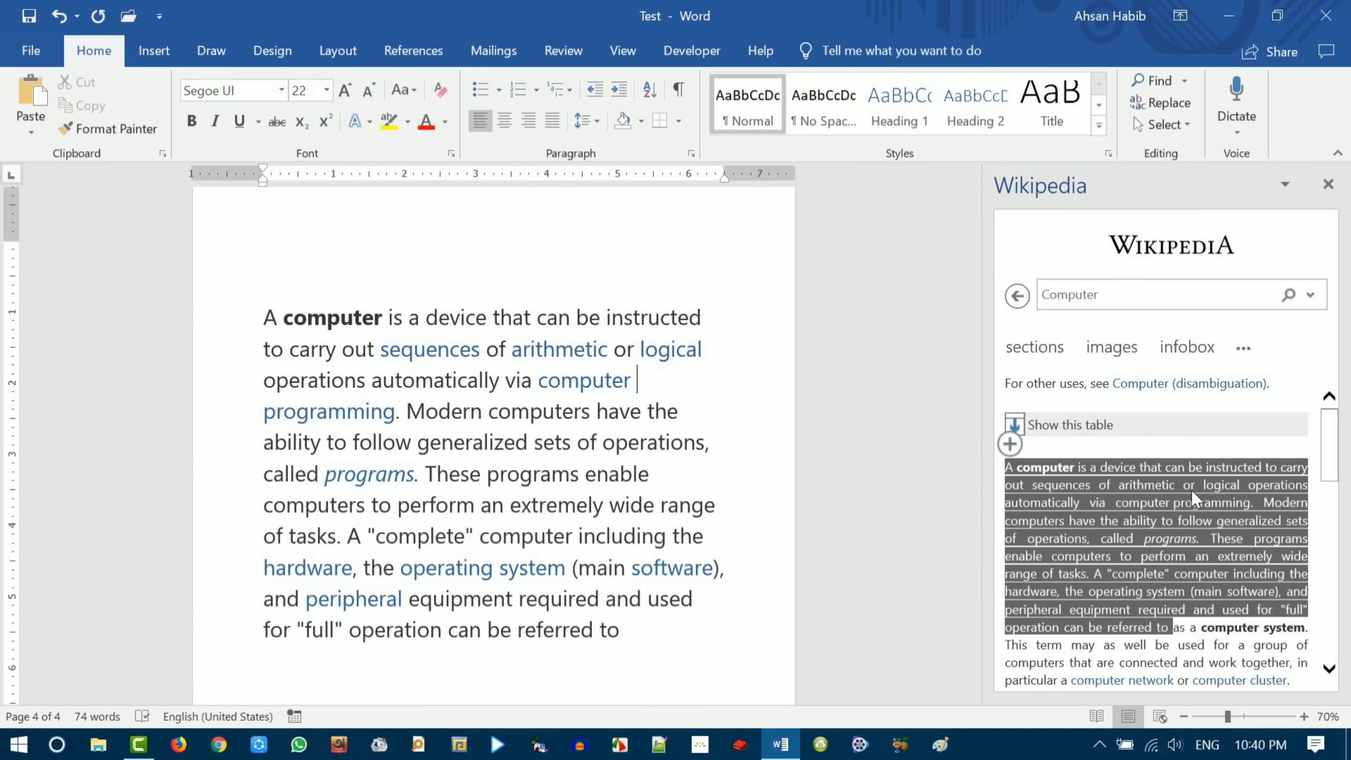
pyautogui.click(1131, 300)
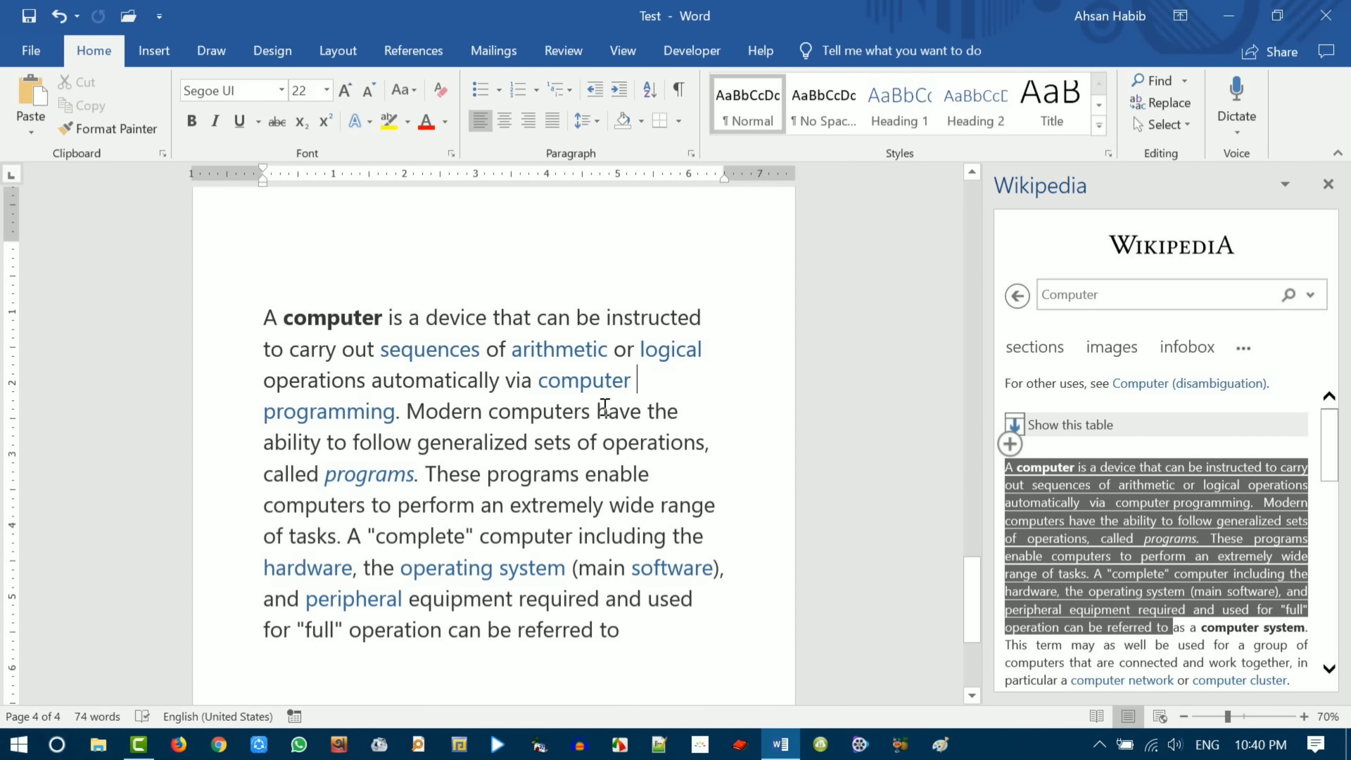
pyautogui.scroll(-5, 543, 380)
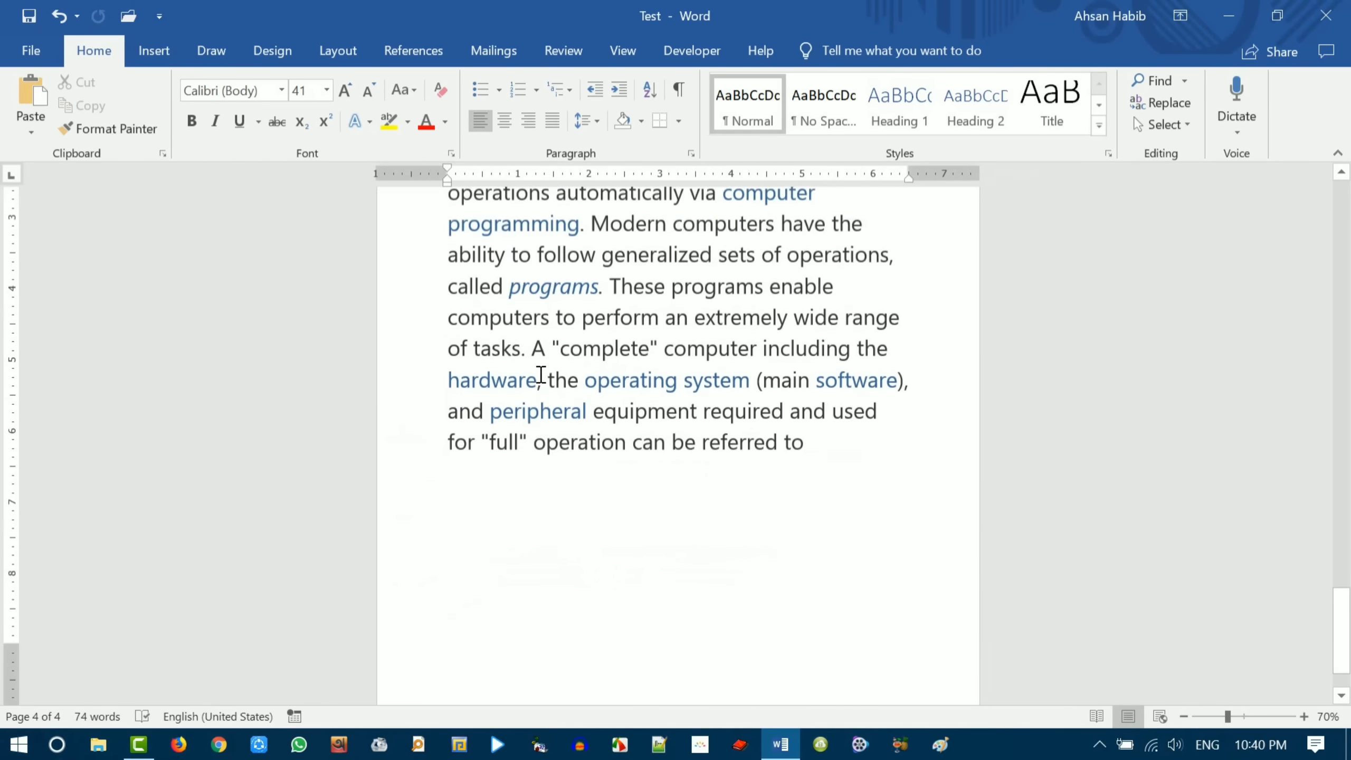
# - Add empty lines after the computer paragraph until page 5 begins, and place the cursor on that page's first line
pyautogui.click(474, 425)
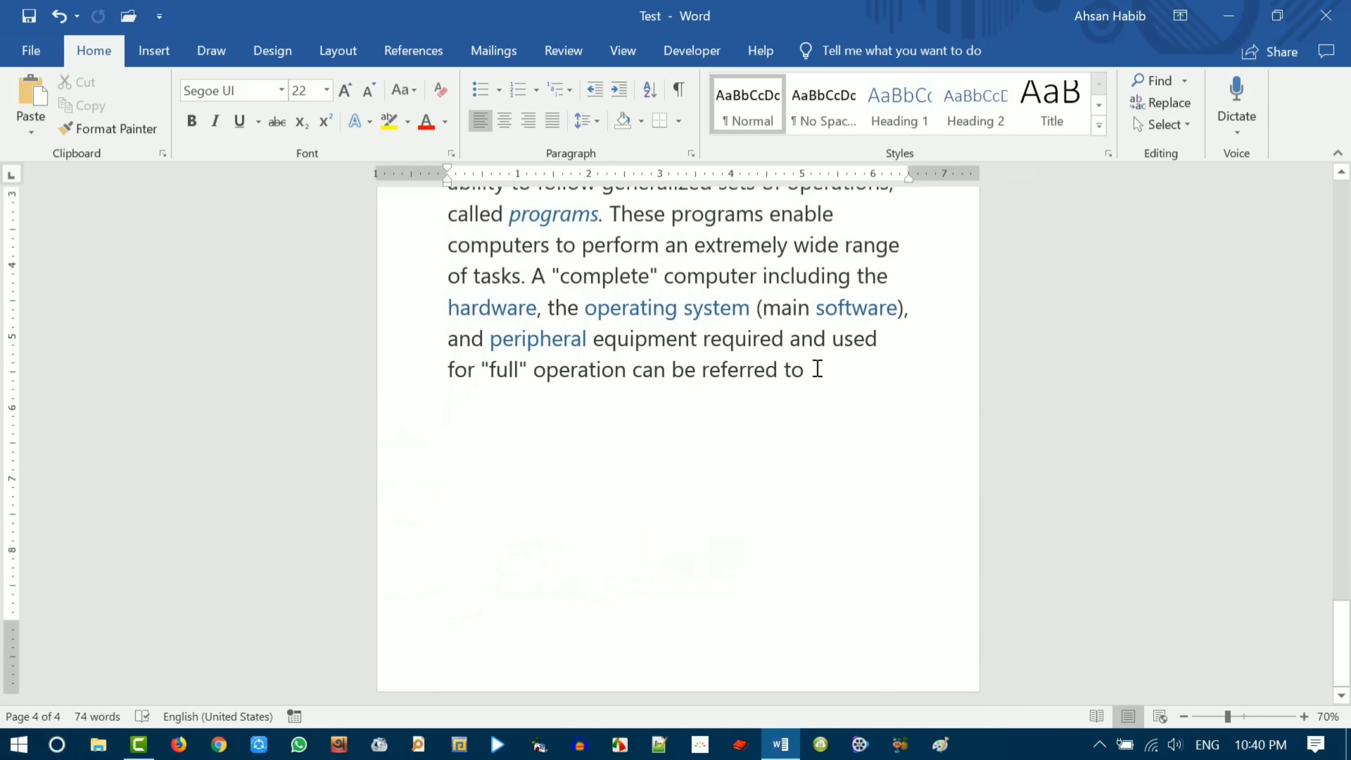
pyautogui.press('Return')
pyautogui.press('Return')
pyautogui.press('Return')
pyautogui.press('Return')
pyautogui.press('Return')
pyautogui.press('Return')
pyautogui.press('Return')
pyautogui.press('Return')
pyautogui.press('Return')
pyautogui.press('Return')
pyautogui.press('Return')
pyautogui.press('Return')
pyautogui.press('Return')
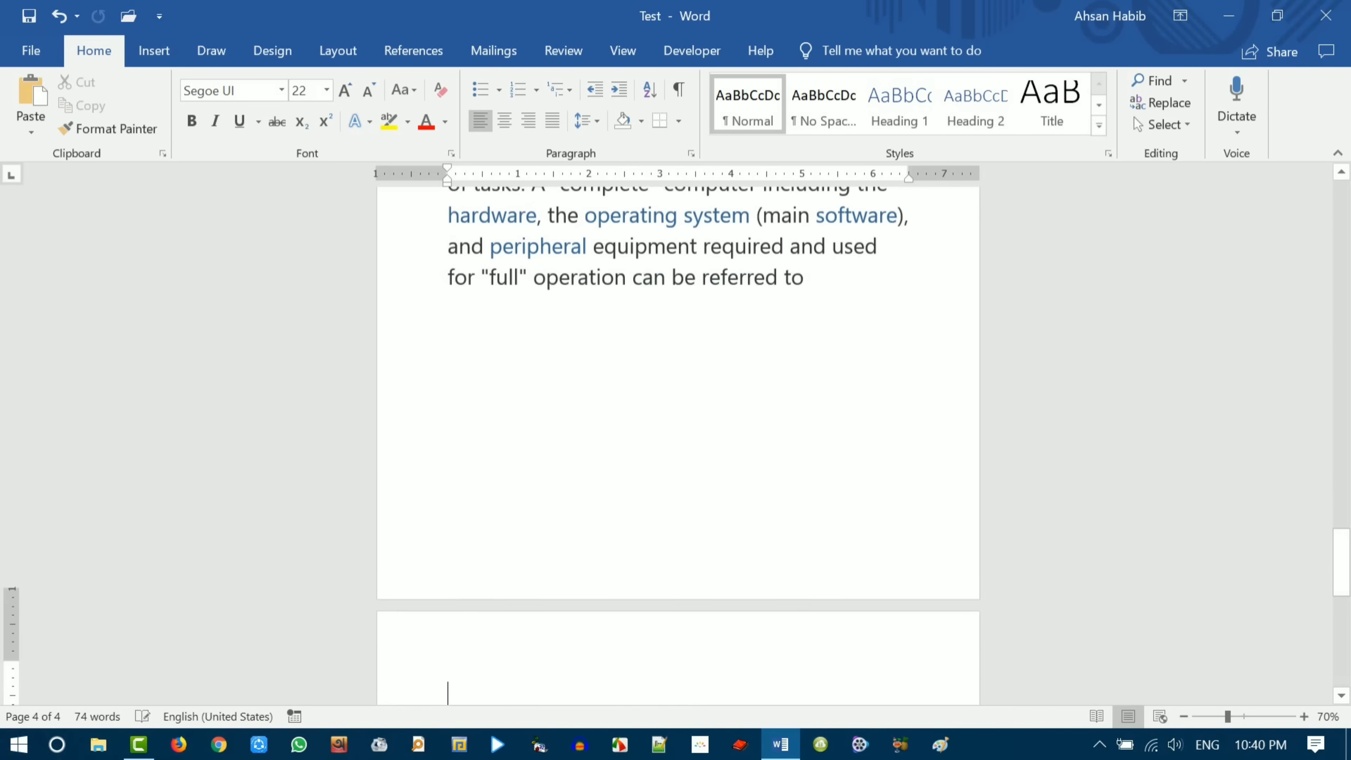
pyautogui.scroll(-3, 645, 353)
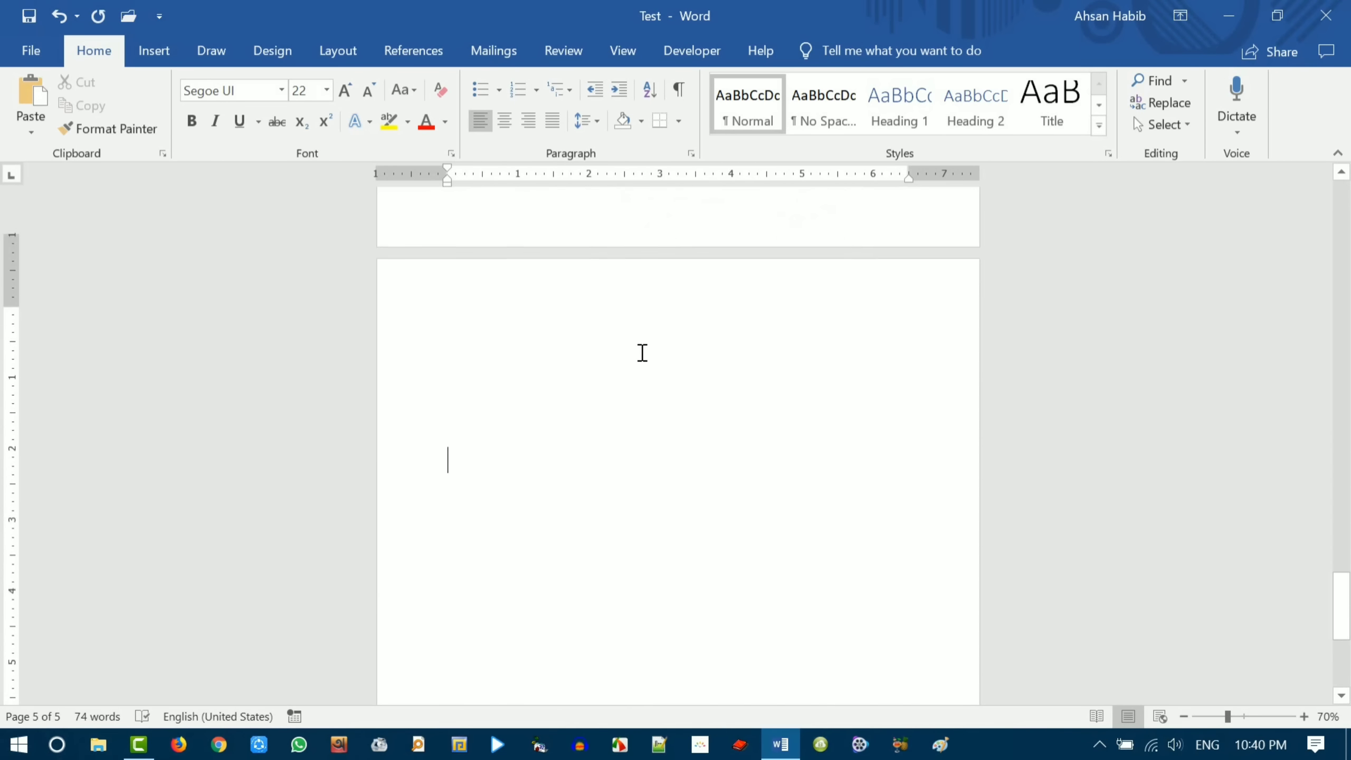
pyautogui.click(474, 280)
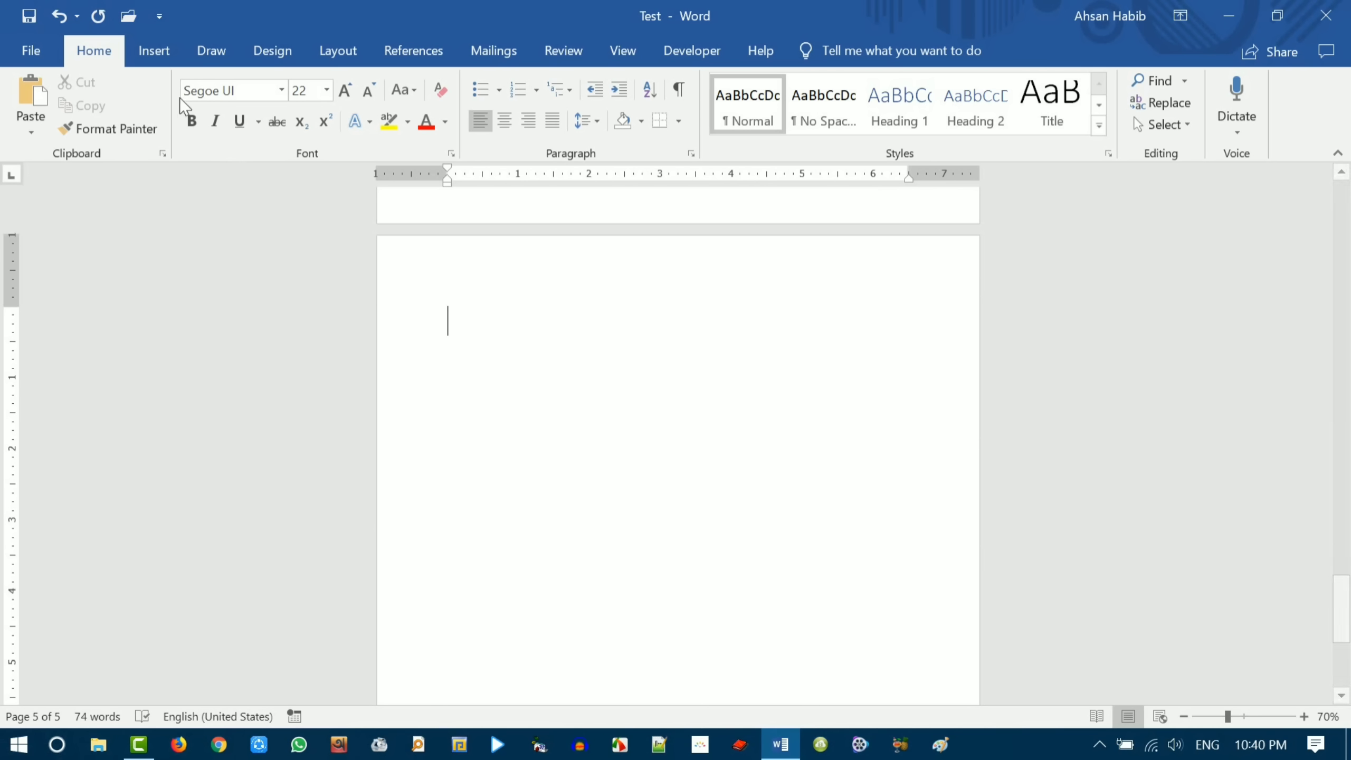
# - Insert plain black WordArt reading "Bangladesh" on page 5 and enlarge its box to about 1.07" high by 4.14" wide
pyautogui.click(155, 53)
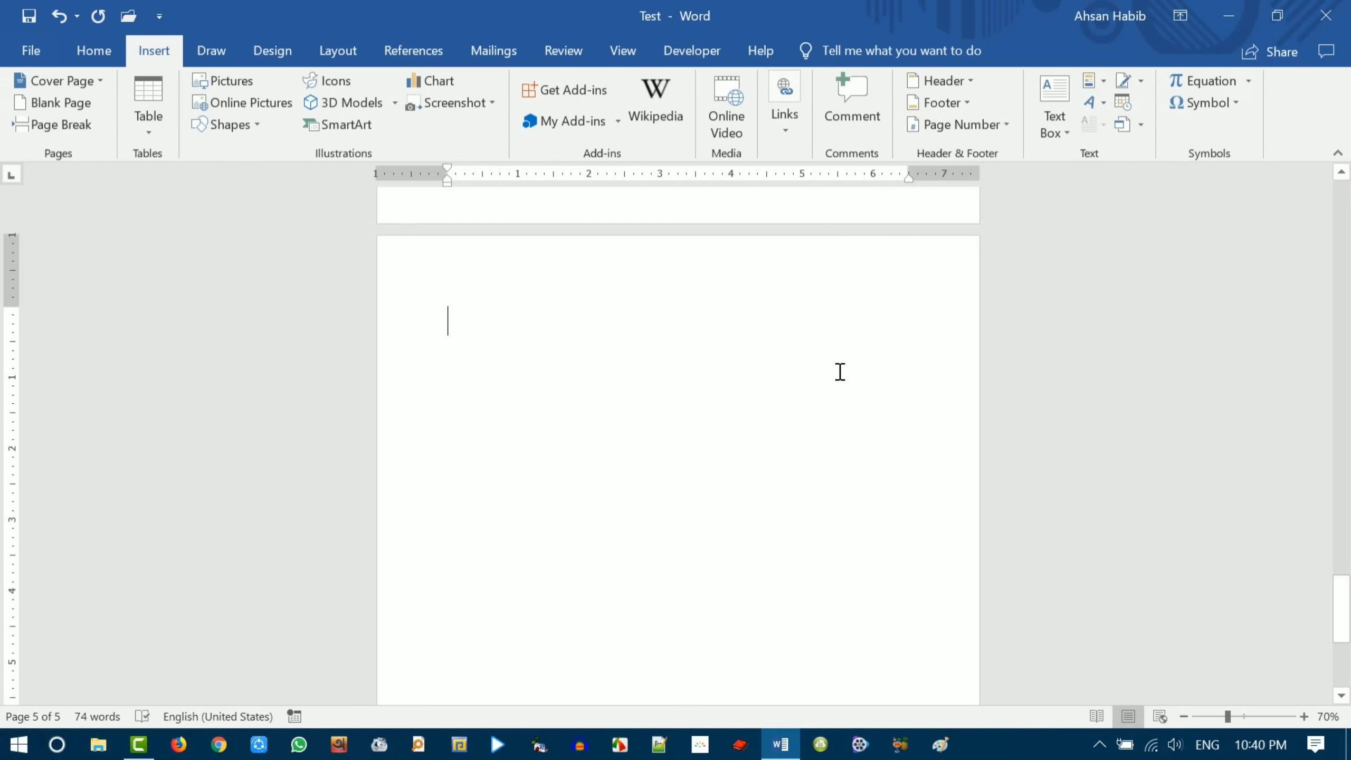
pyautogui.click(1091, 109)
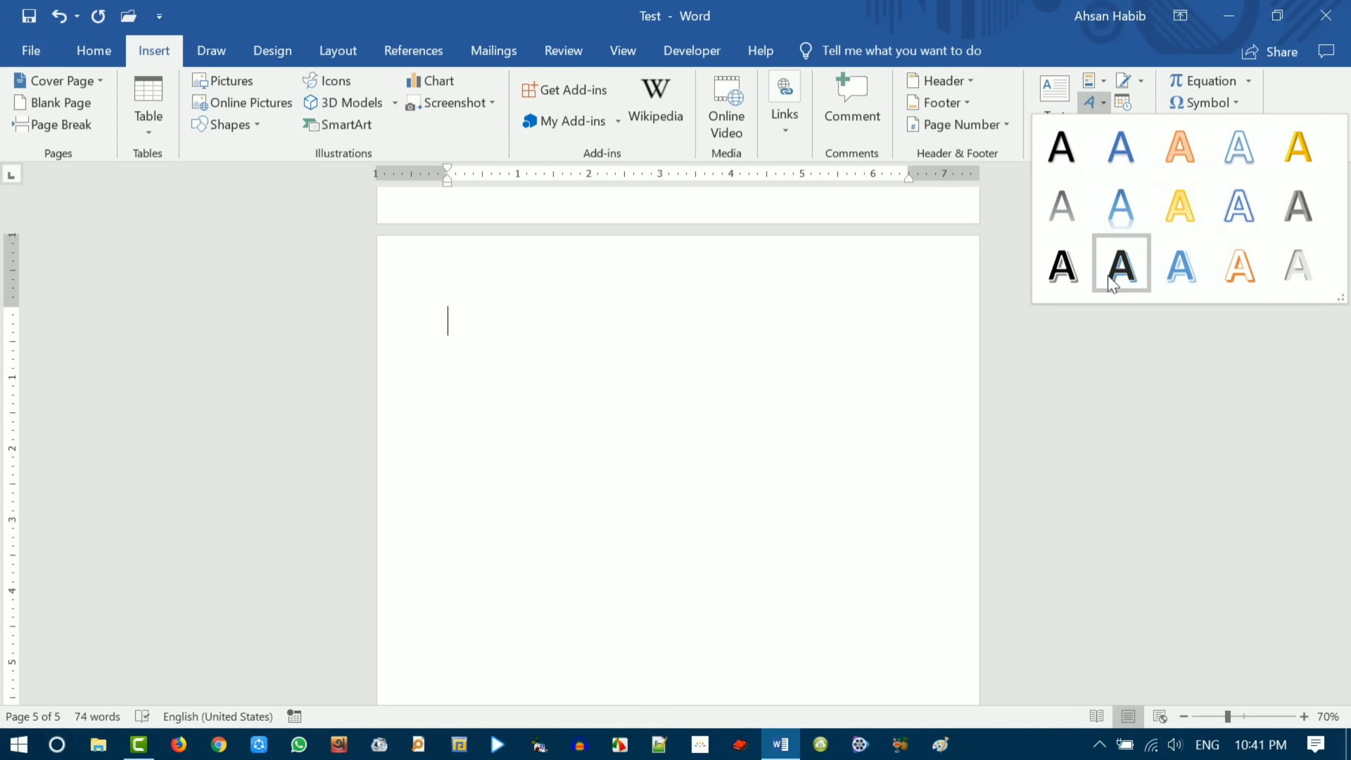
pyautogui.click(1061, 146)
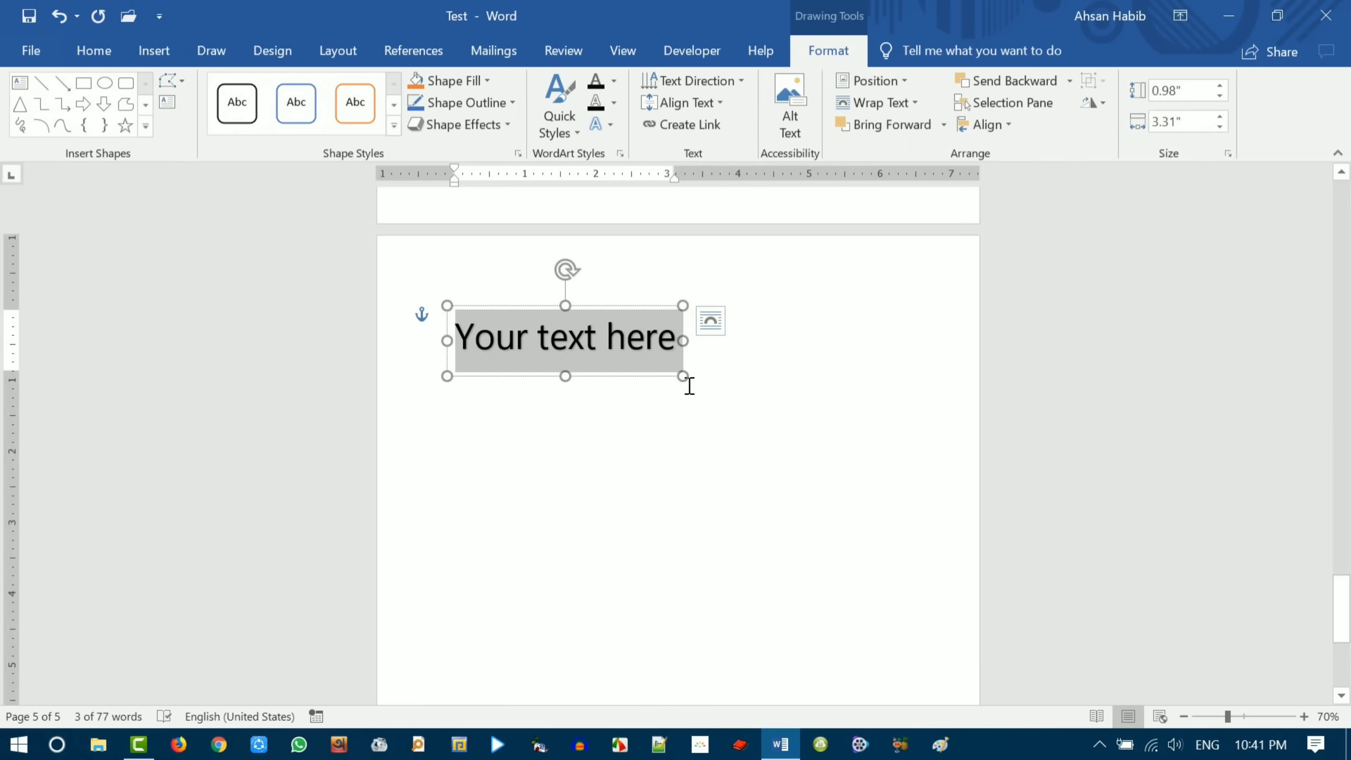
pyautogui.write('Banglade')
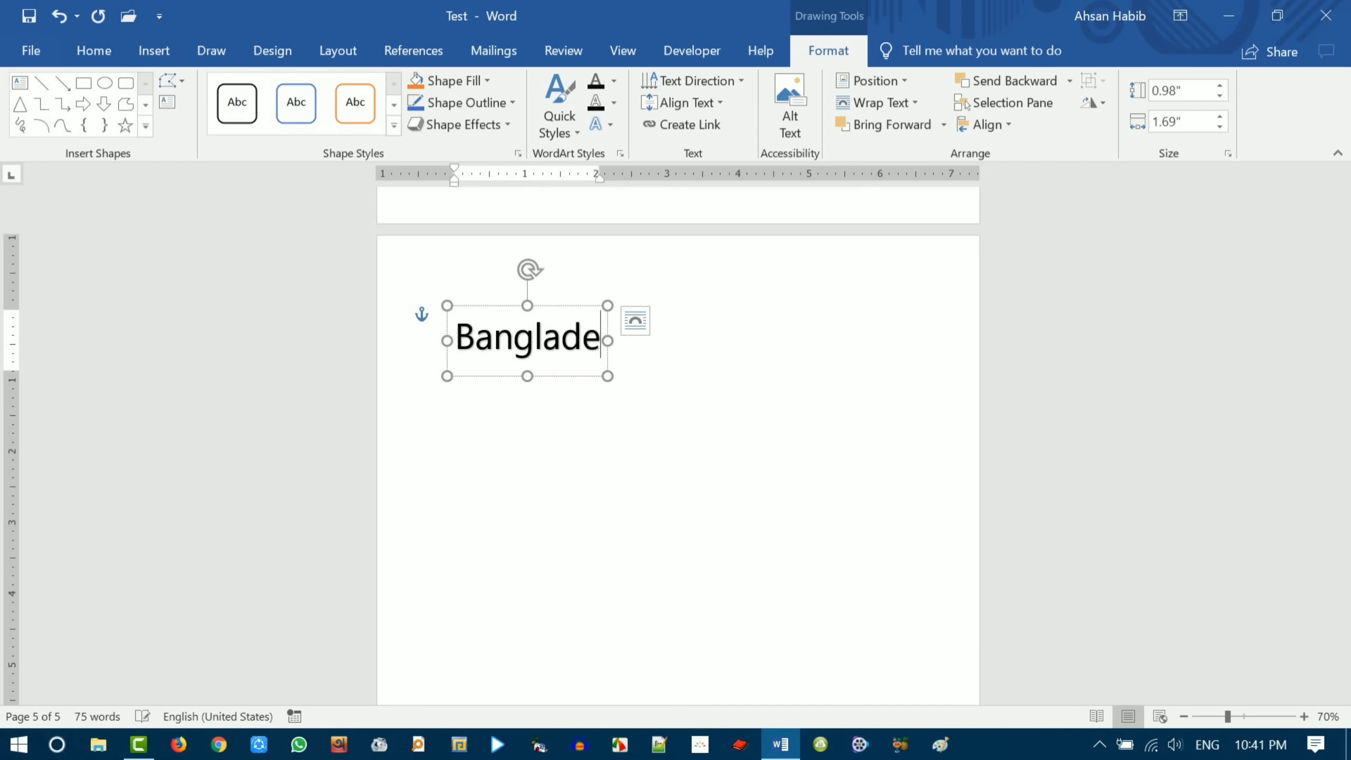
pyautogui.write('sh')
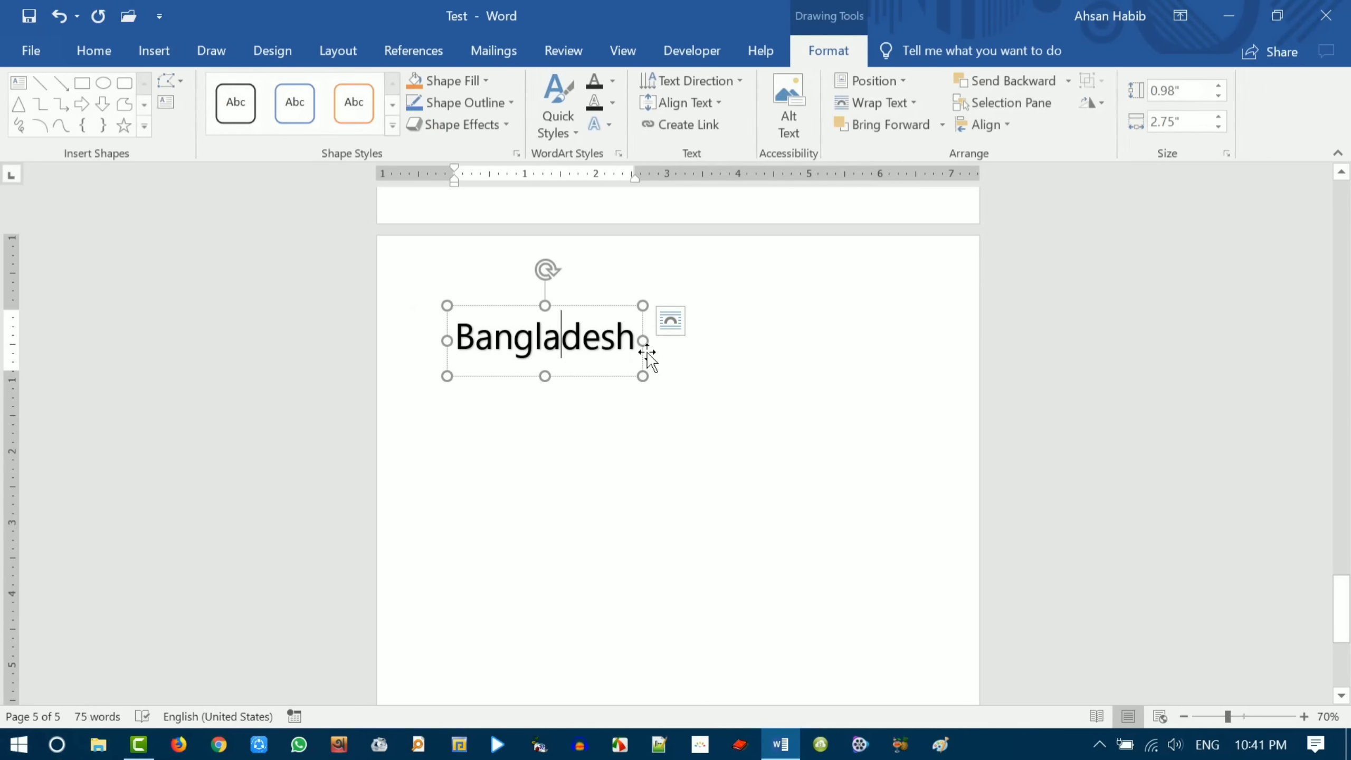
pyautogui.click(643, 306)
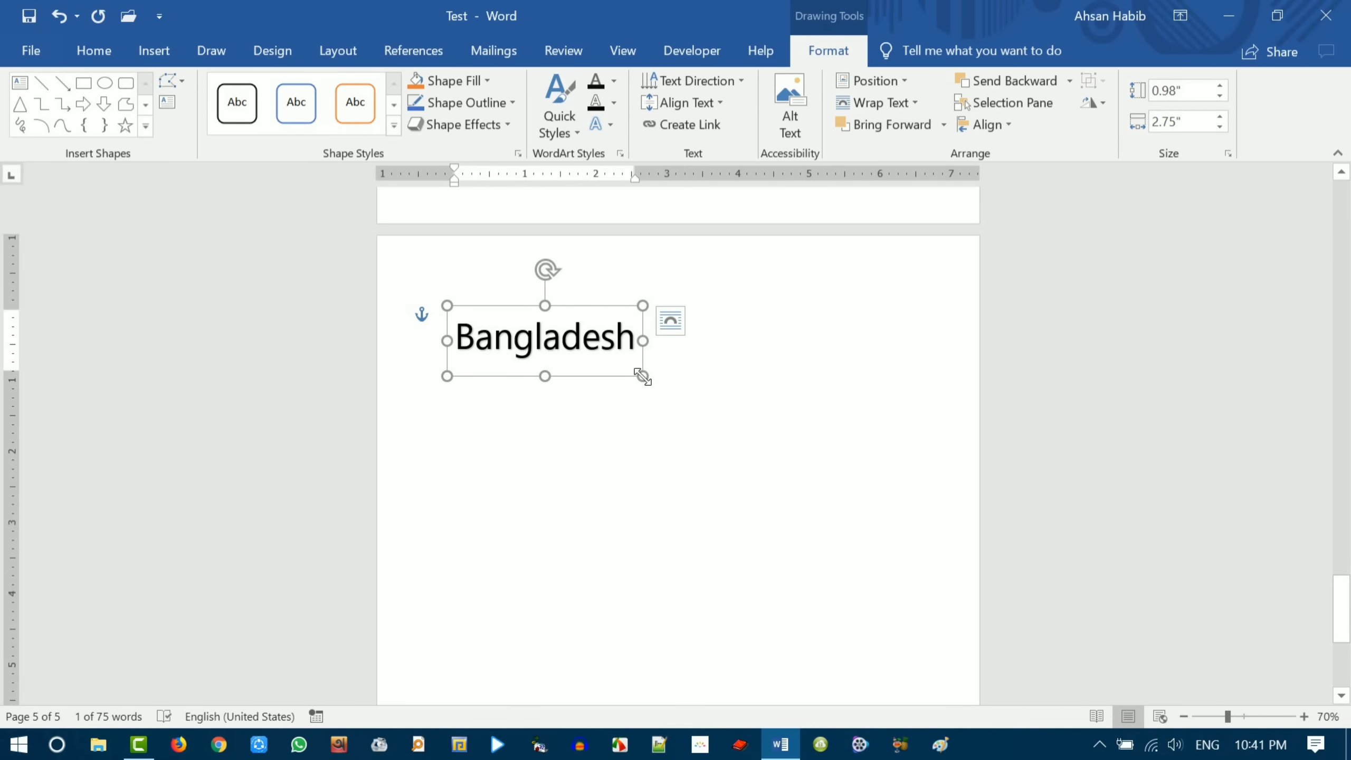
pyautogui.moveTo(643, 376); pyautogui.dragTo(742, 383)
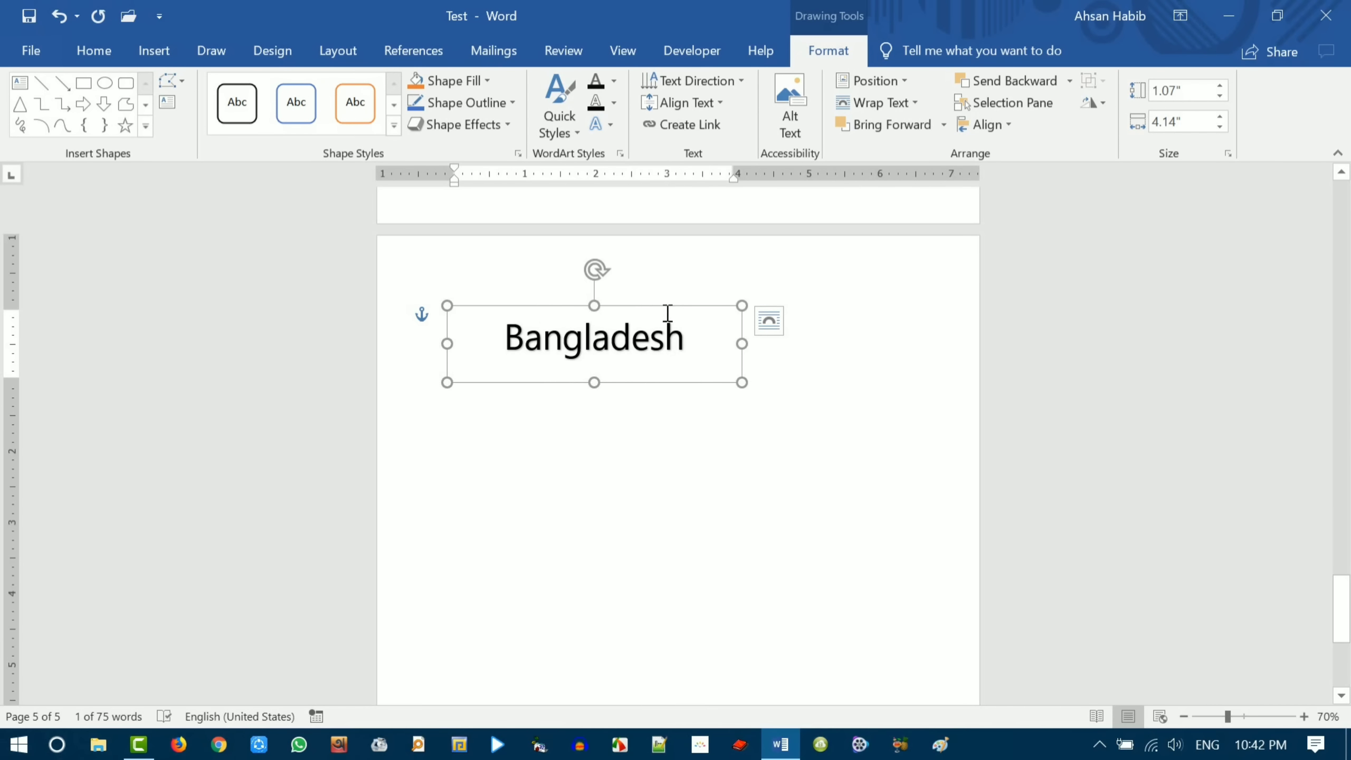
# - Give the "Bangladesh" WordArt text a 2¼ pt outline in standard red
pyautogui.click(615, 104)
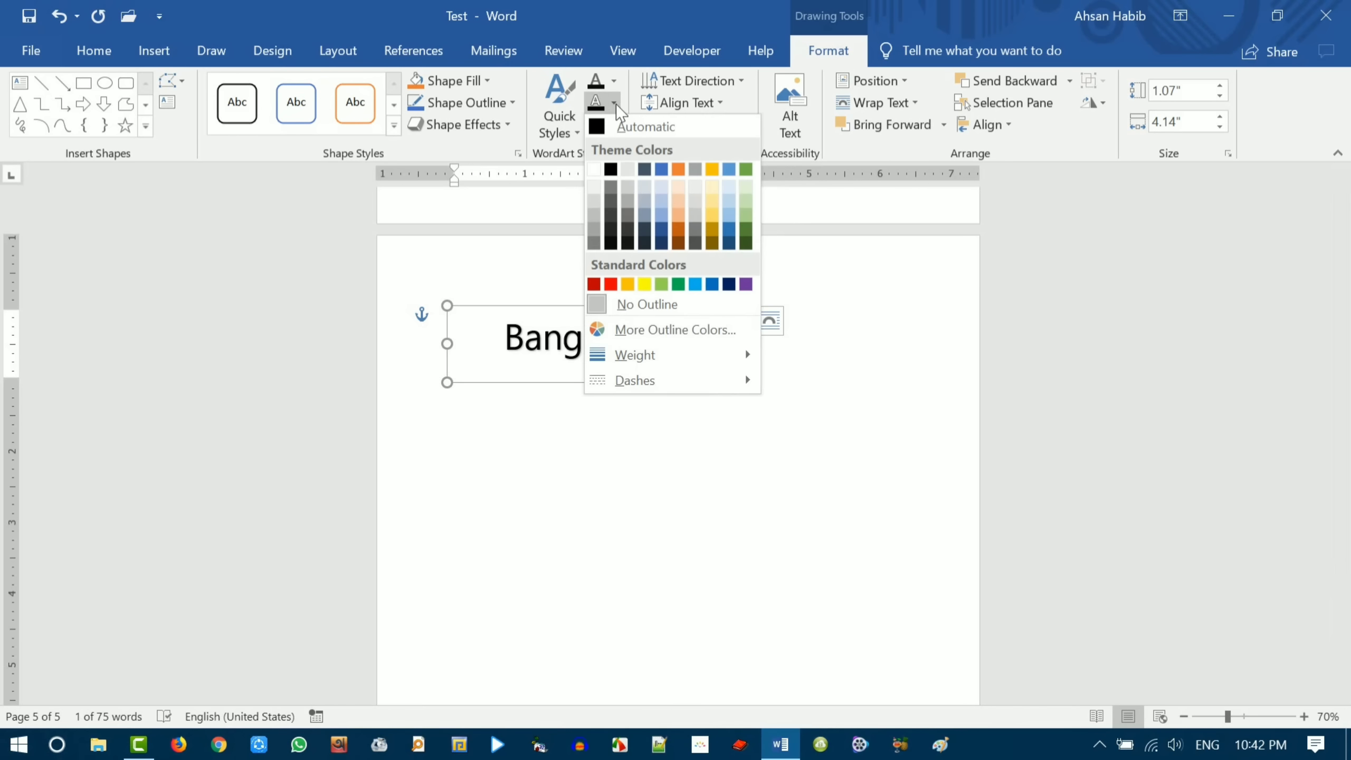
pyautogui.moveTo(729, 365)
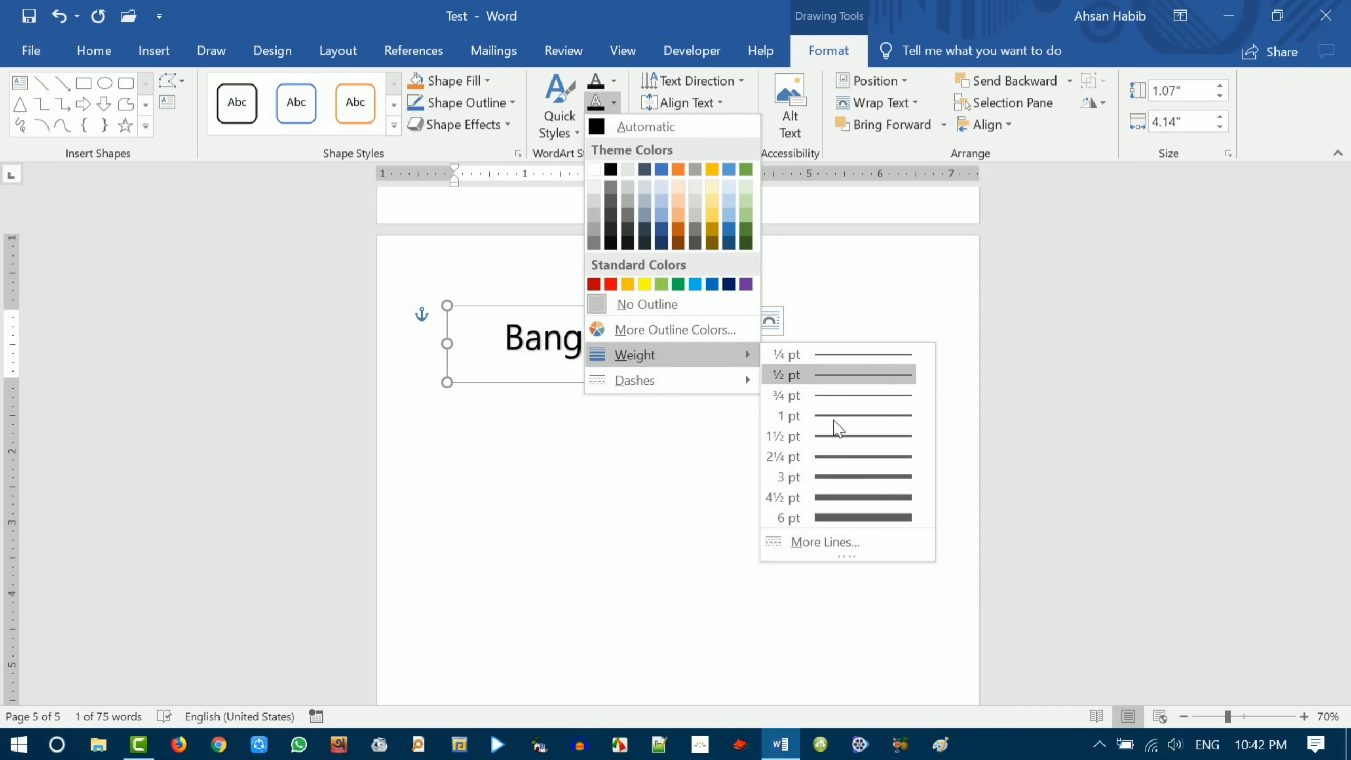
pyautogui.click(844, 450)
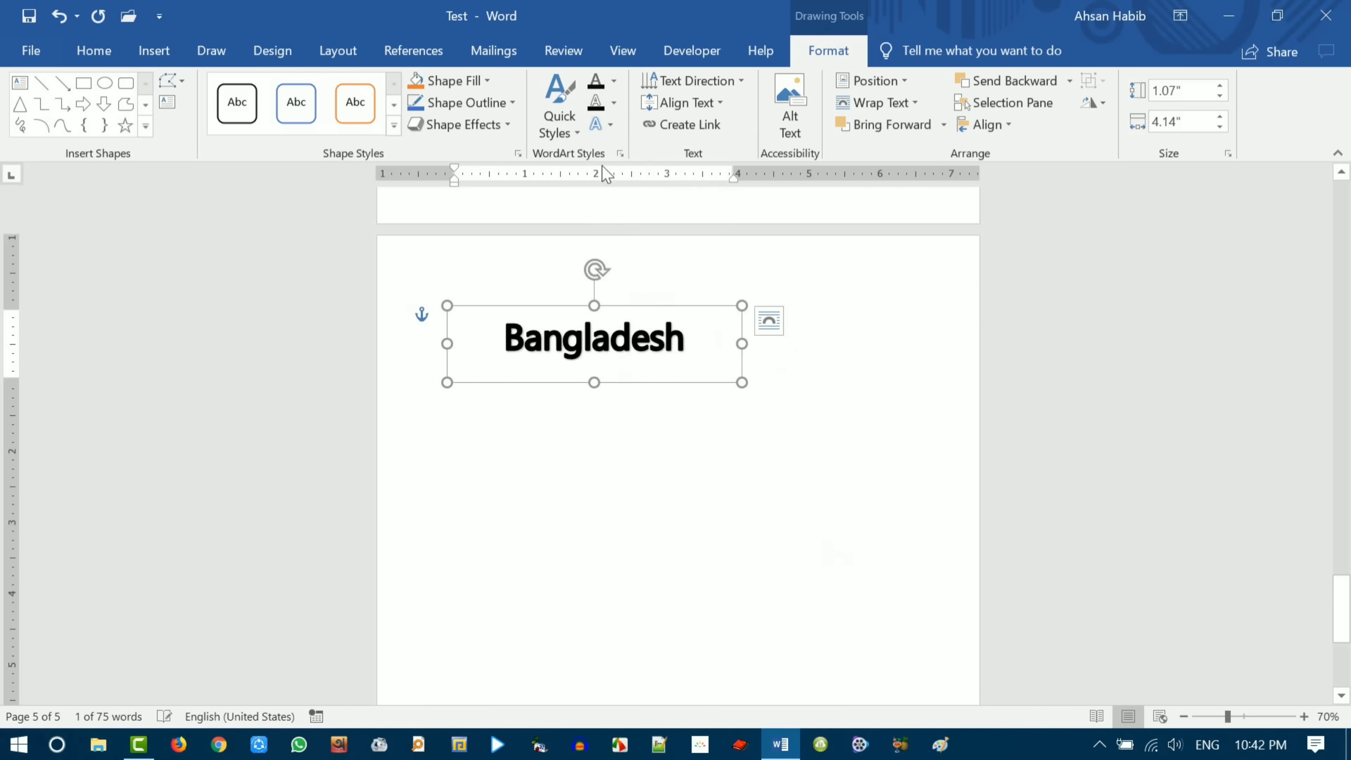
pyautogui.click(614, 106)
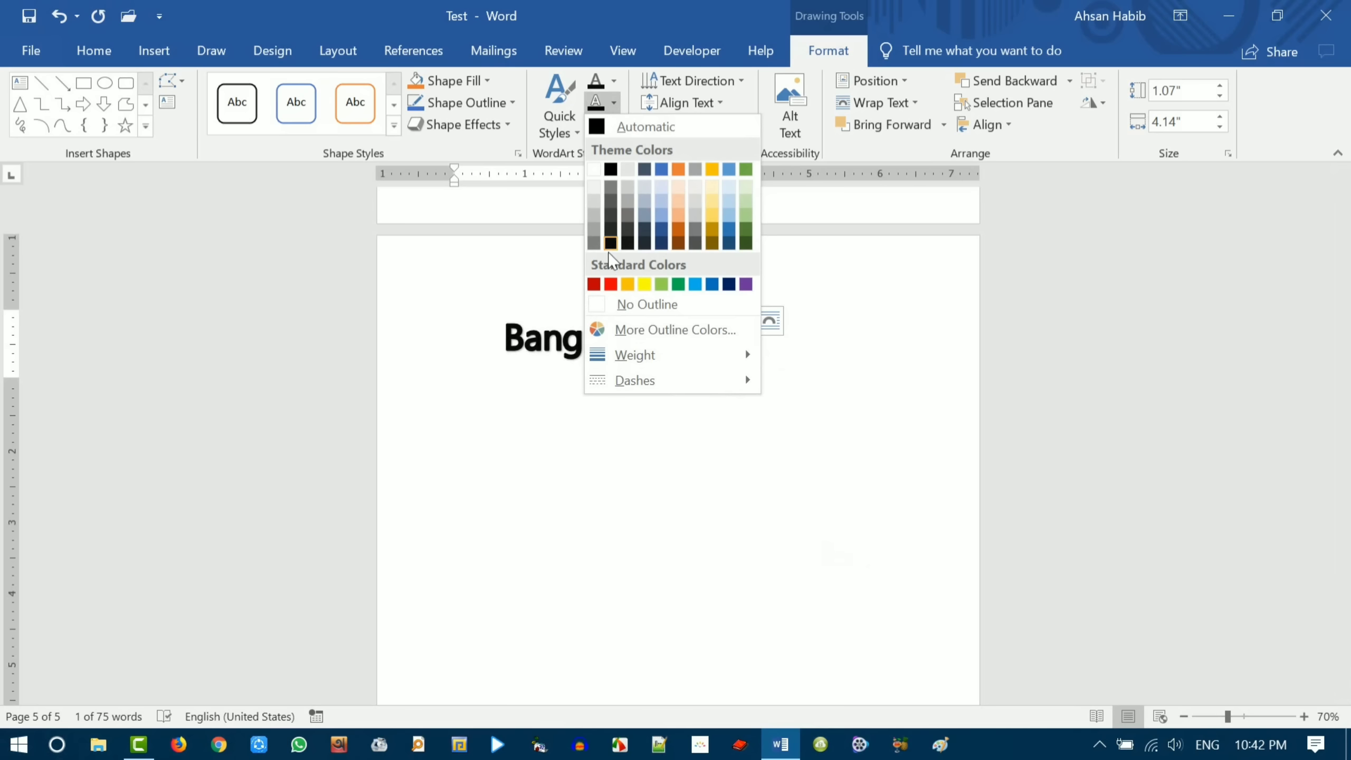
pyautogui.click(610, 284)
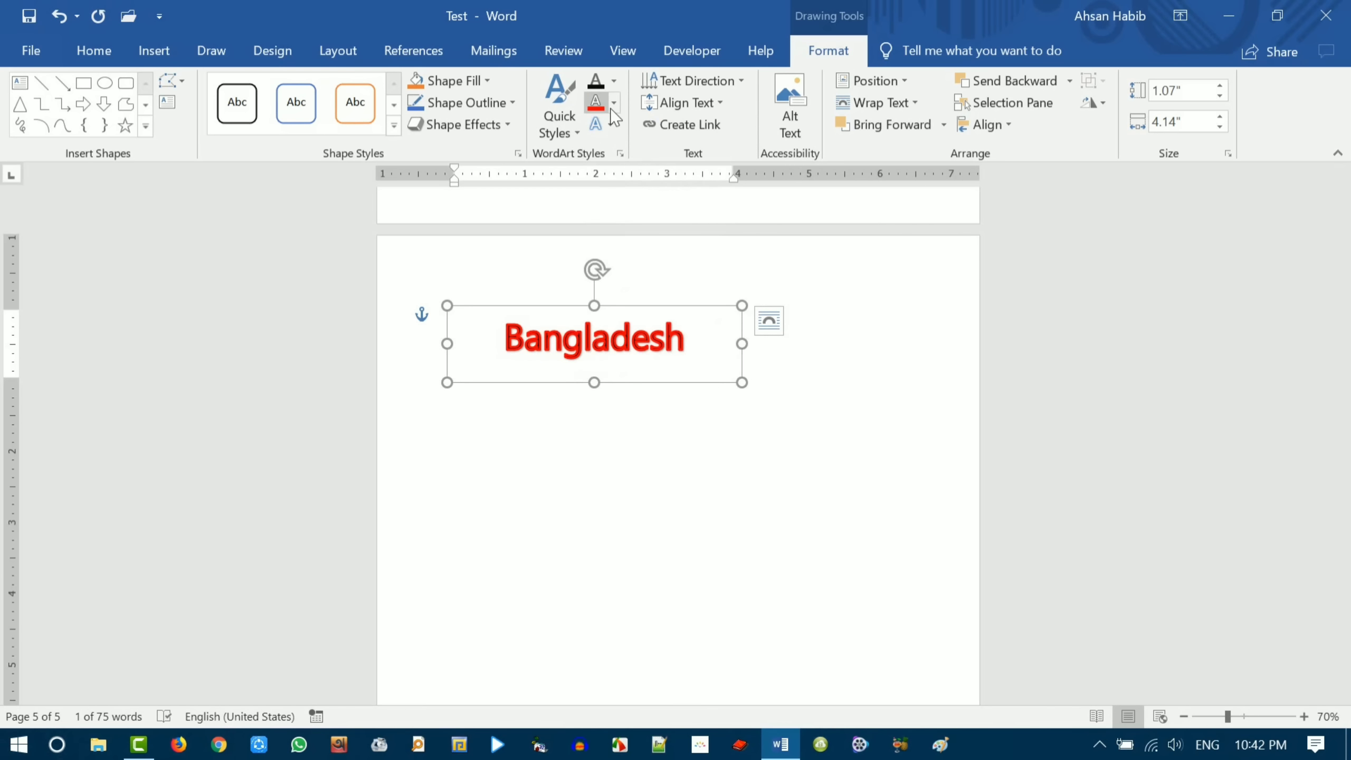
# - Thin the WordArt's text outline to ¾ pt
pyautogui.click(614, 80)
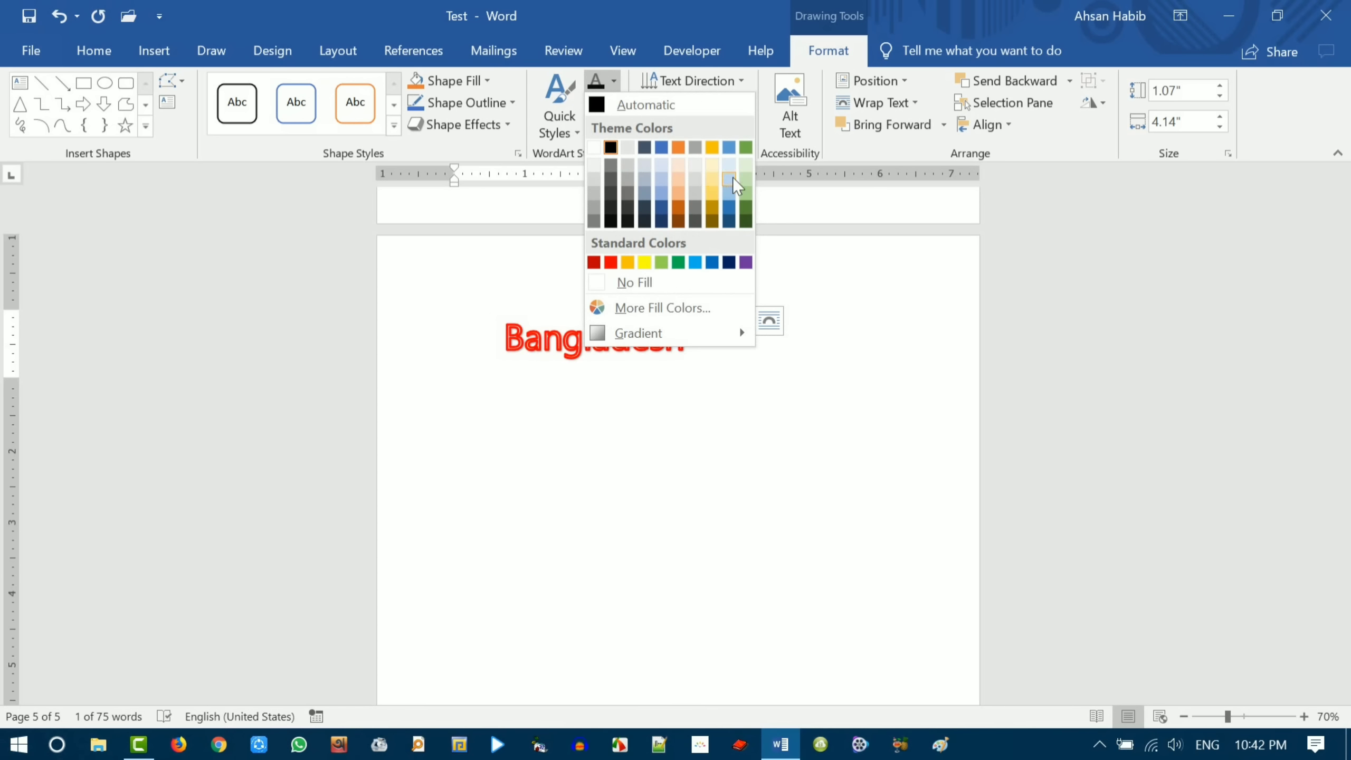
pyautogui.press('Escape')
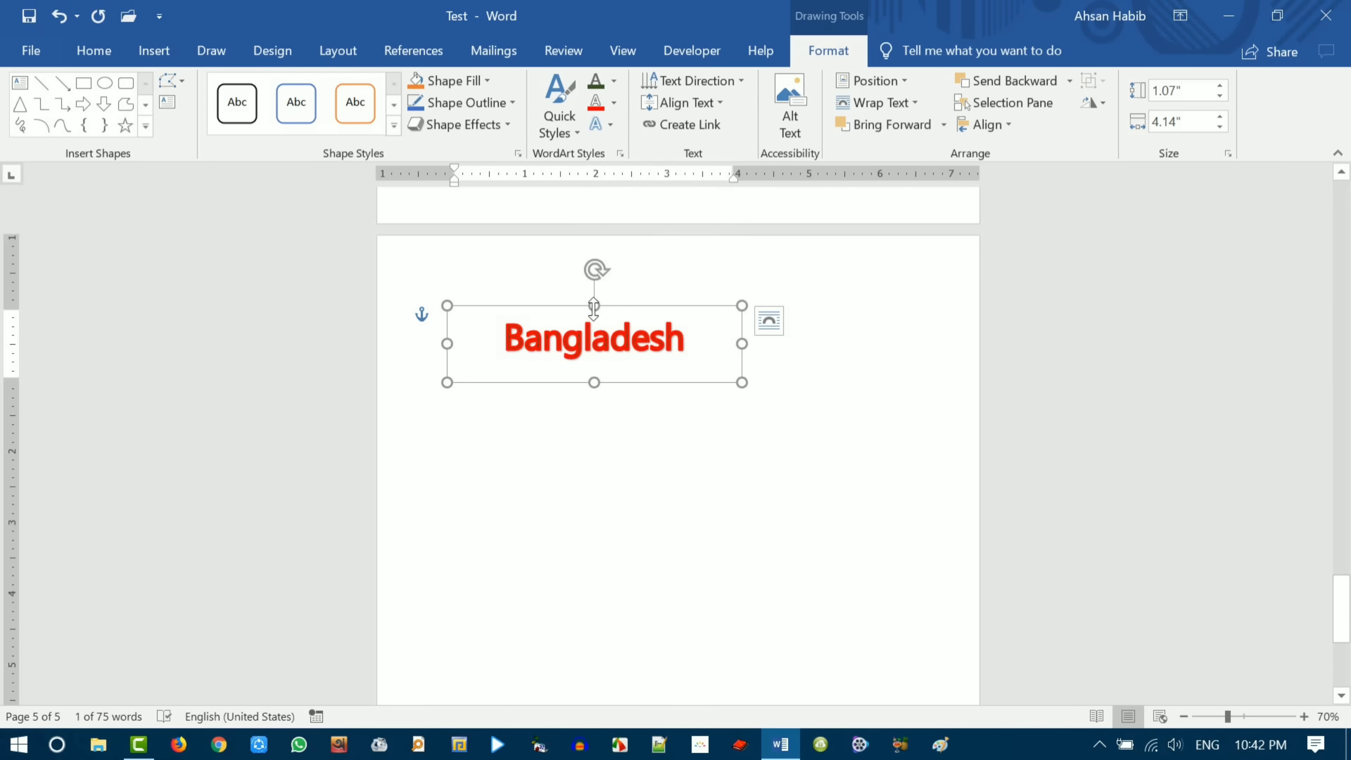
pyautogui.click(614, 103)
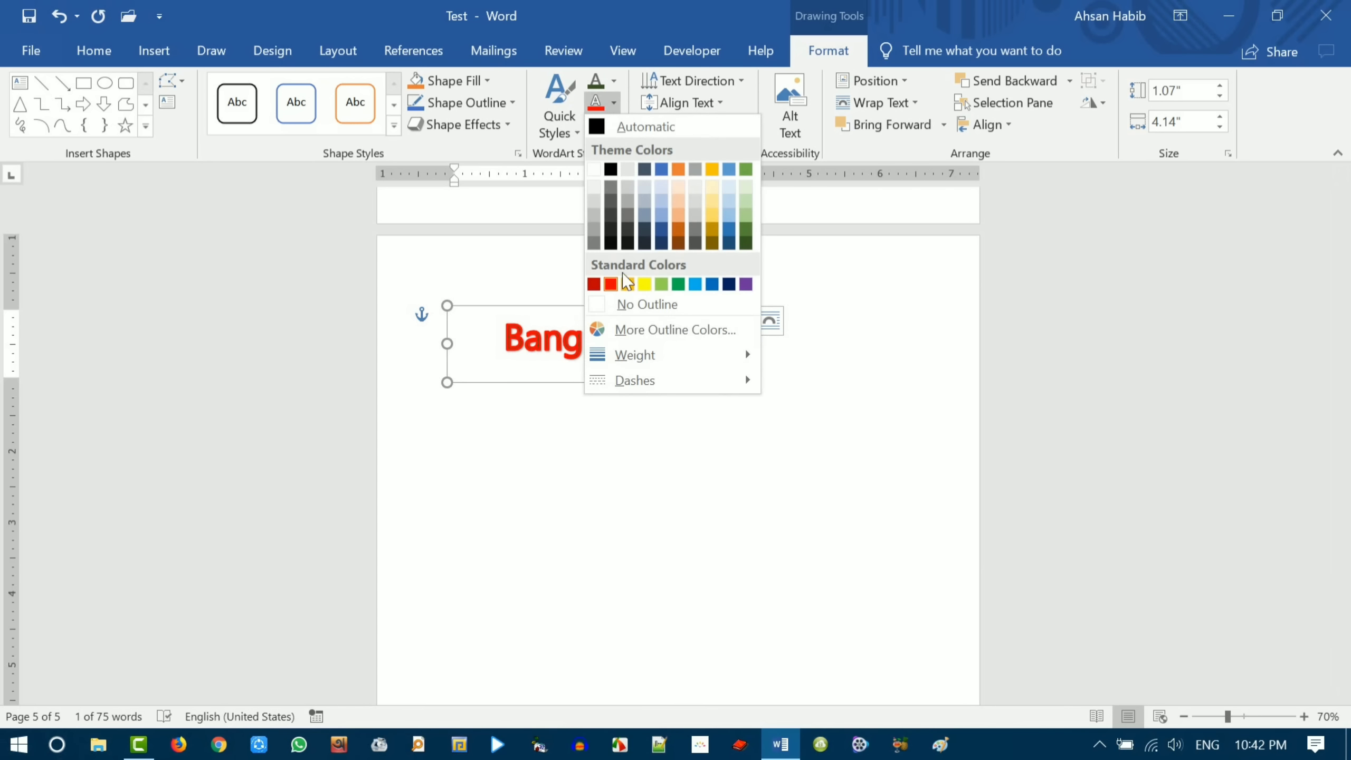
pyautogui.moveTo(679, 357)
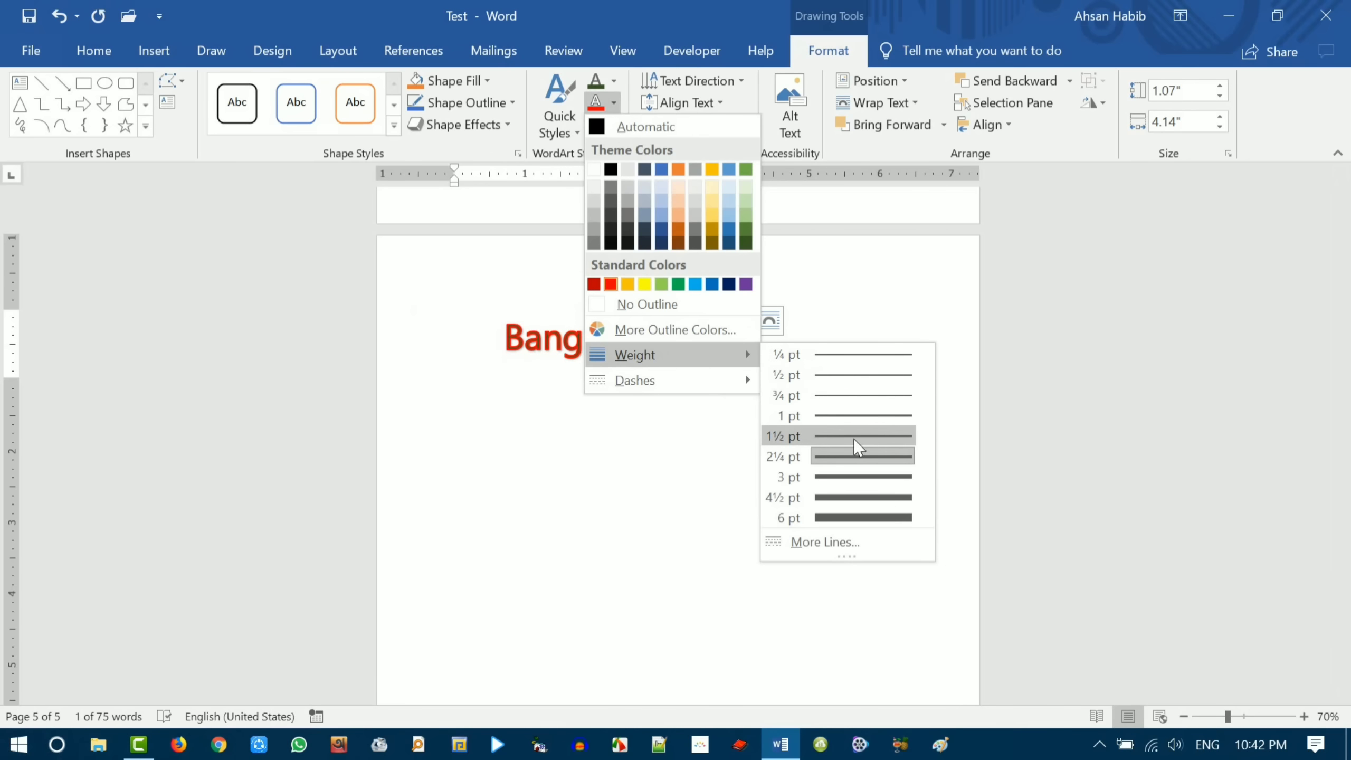
pyautogui.click(854, 397)
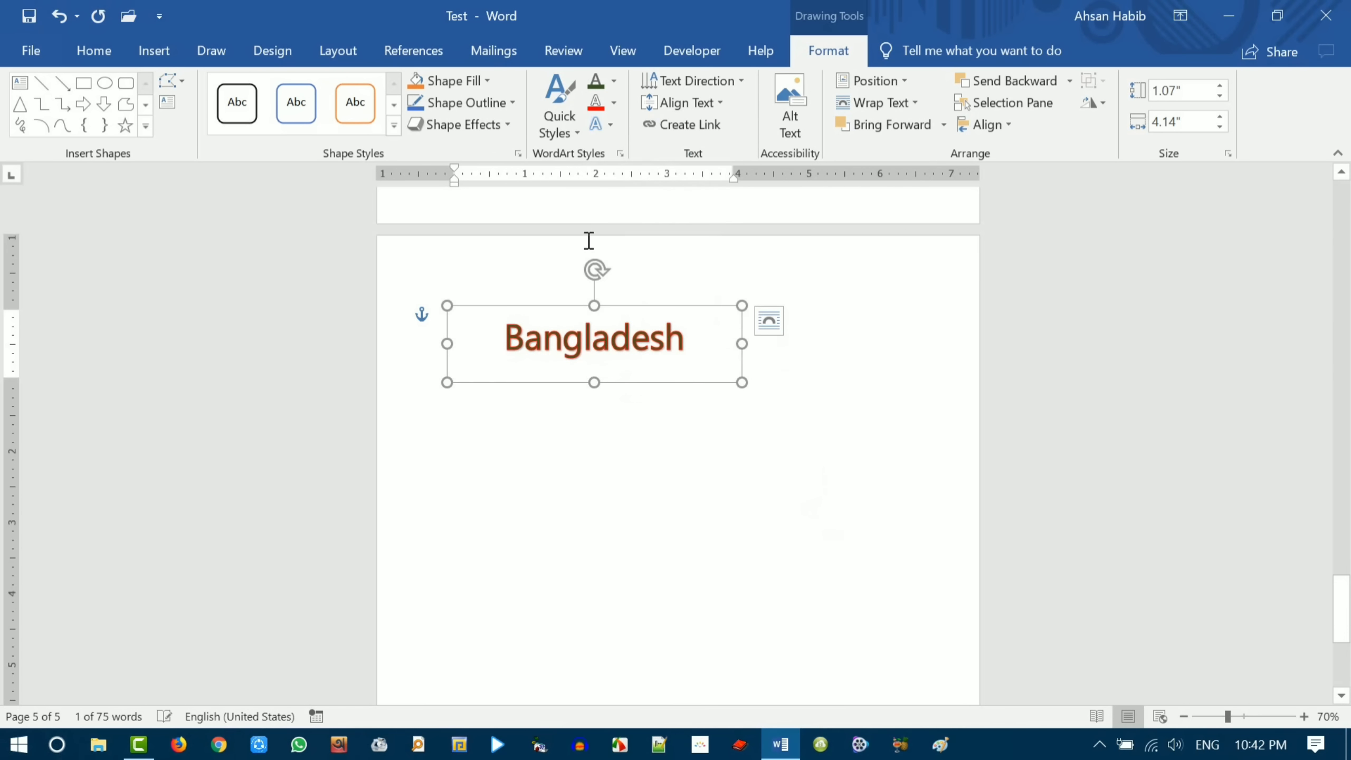
# - Apply the centered outer shadow effect to the "Bangladesh" WordArt text
pyautogui.click(610, 126)
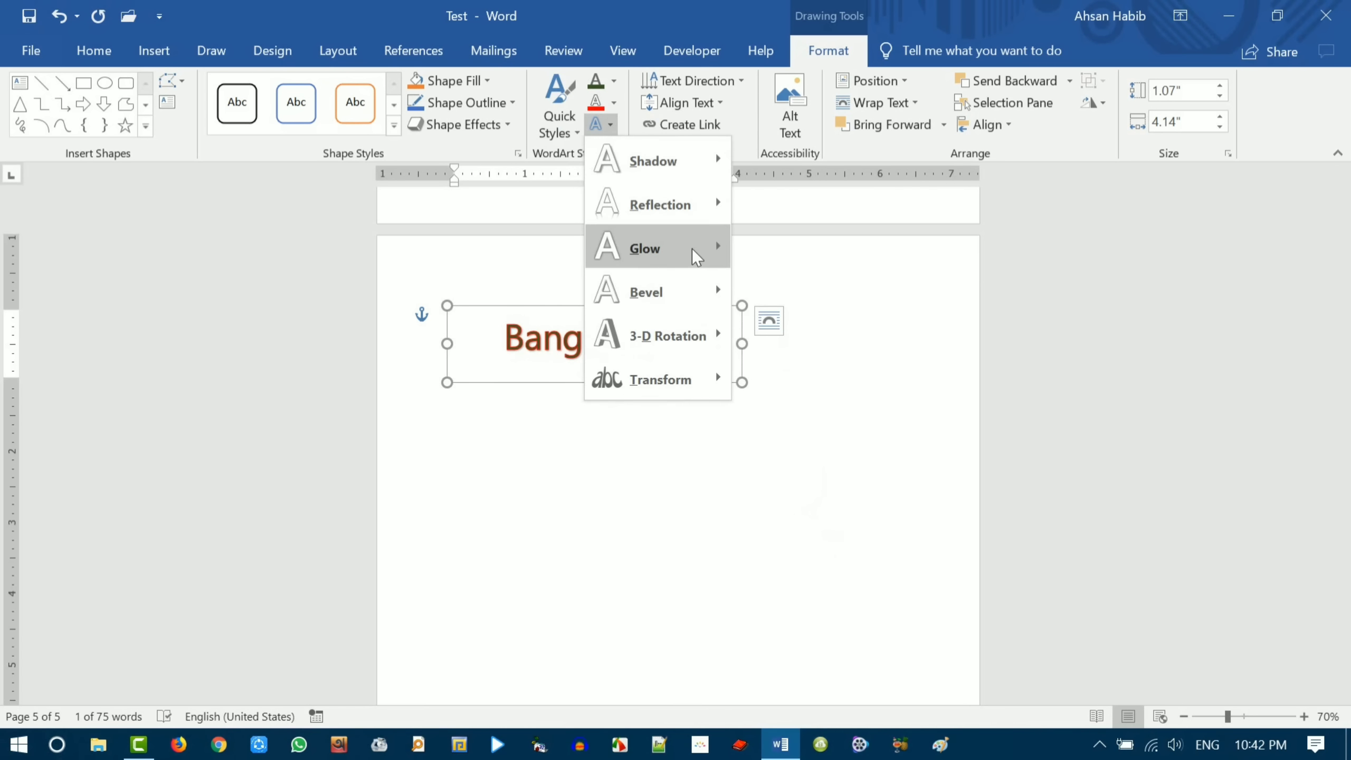
pyautogui.moveTo(693, 248)
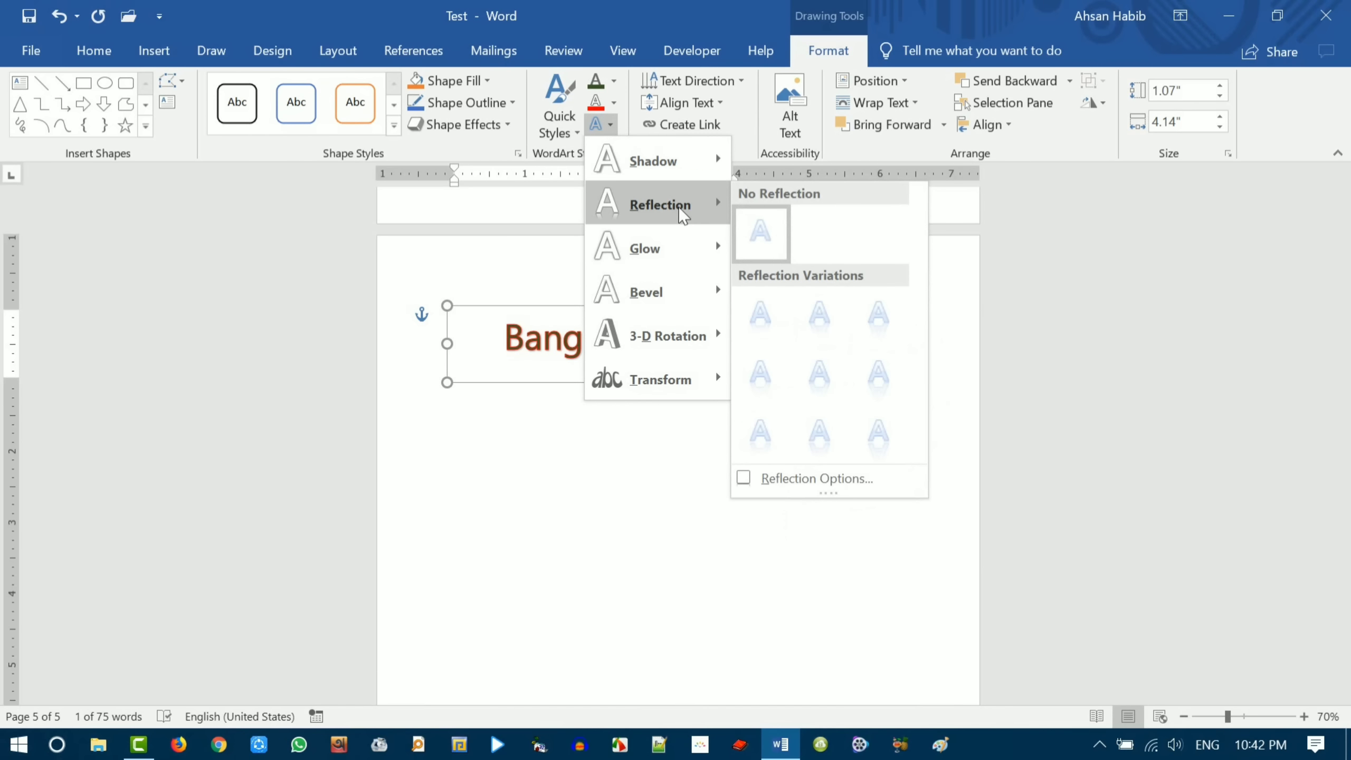
pyautogui.moveTo(680, 170)
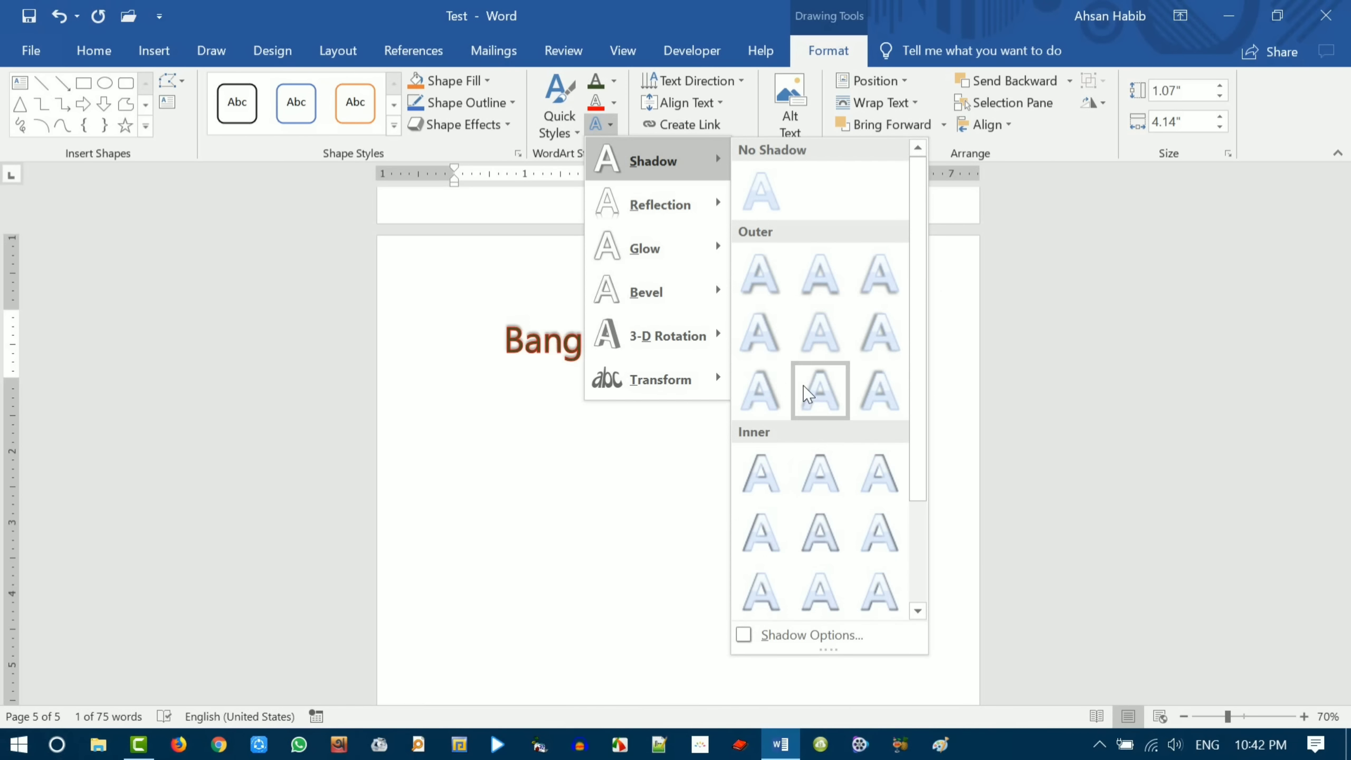
pyautogui.click(805, 323)
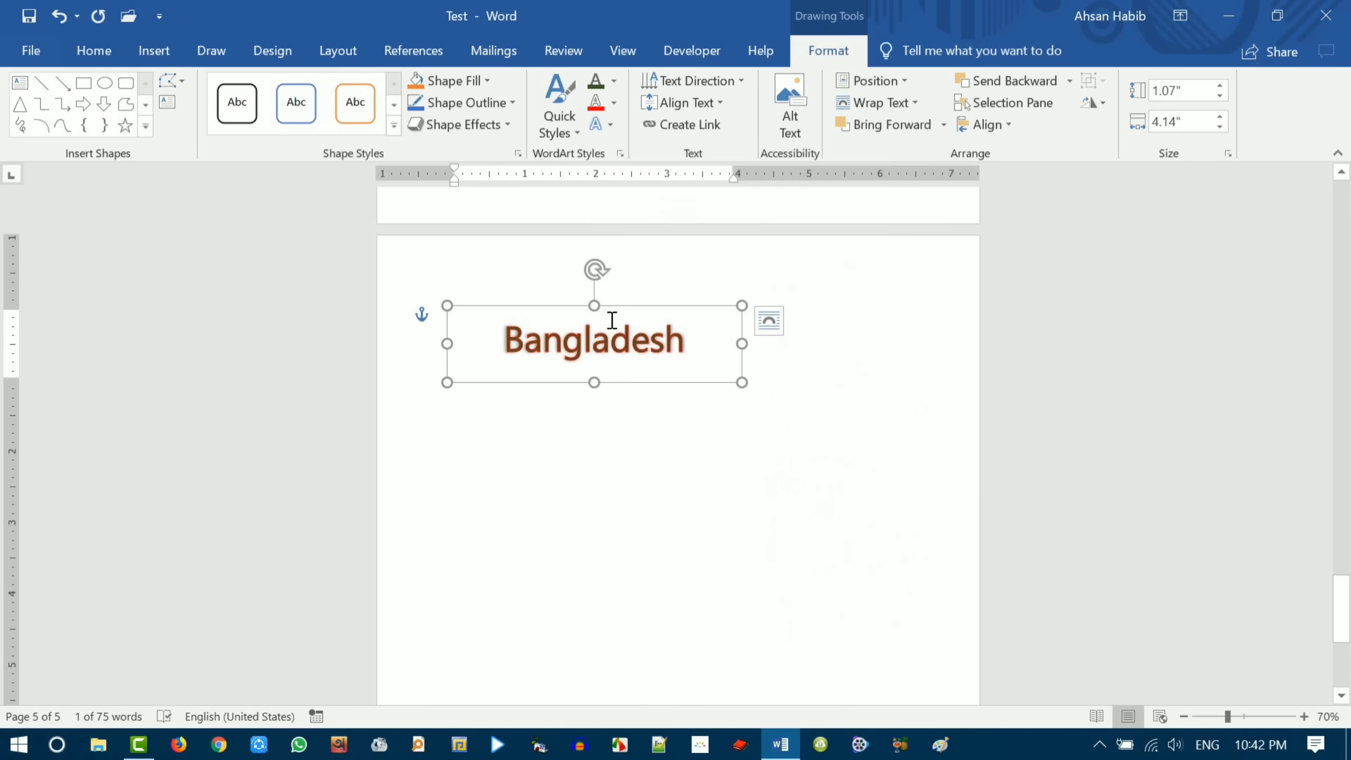
# - Fill the WordArt box with the lightest green theme shade and give the box a black outline
pyautogui.click(486, 81)
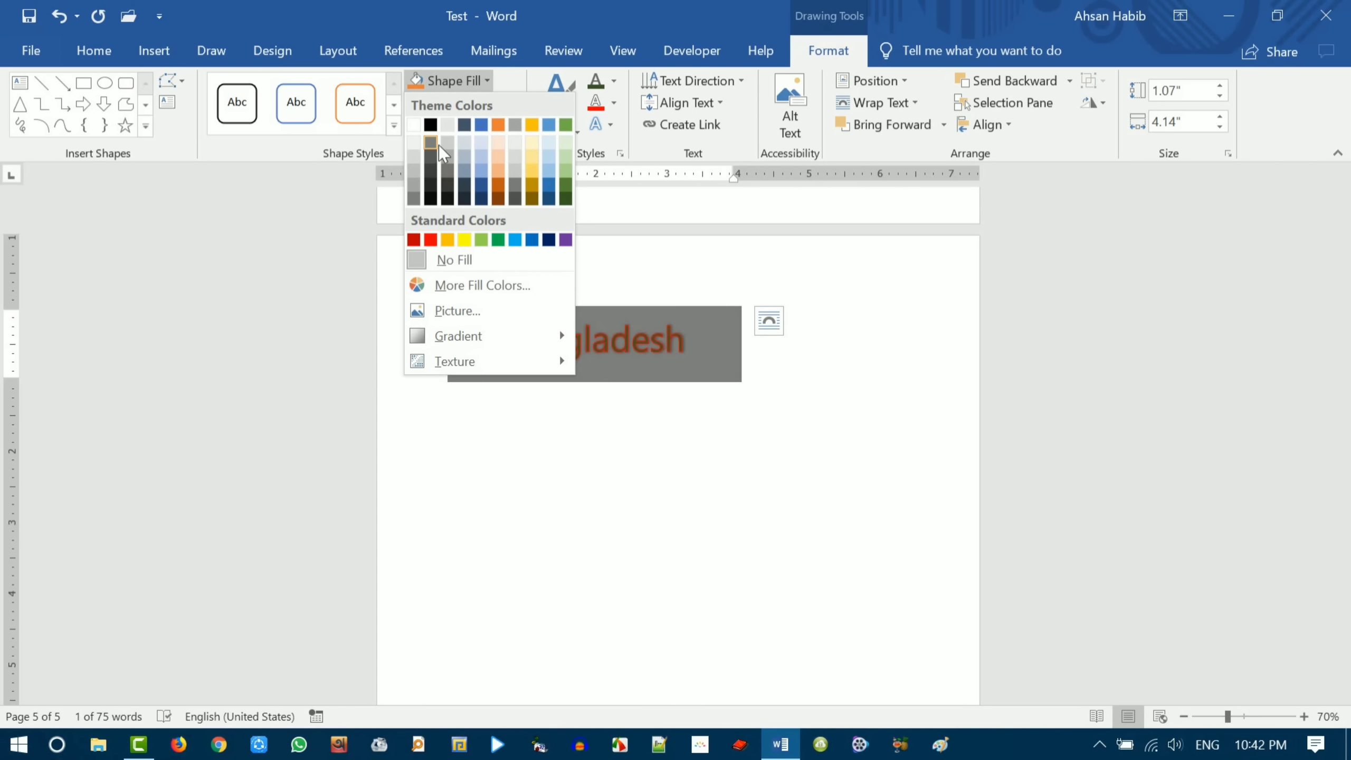
pyautogui.click(563, 145)
pyautogui.click(514, 102)
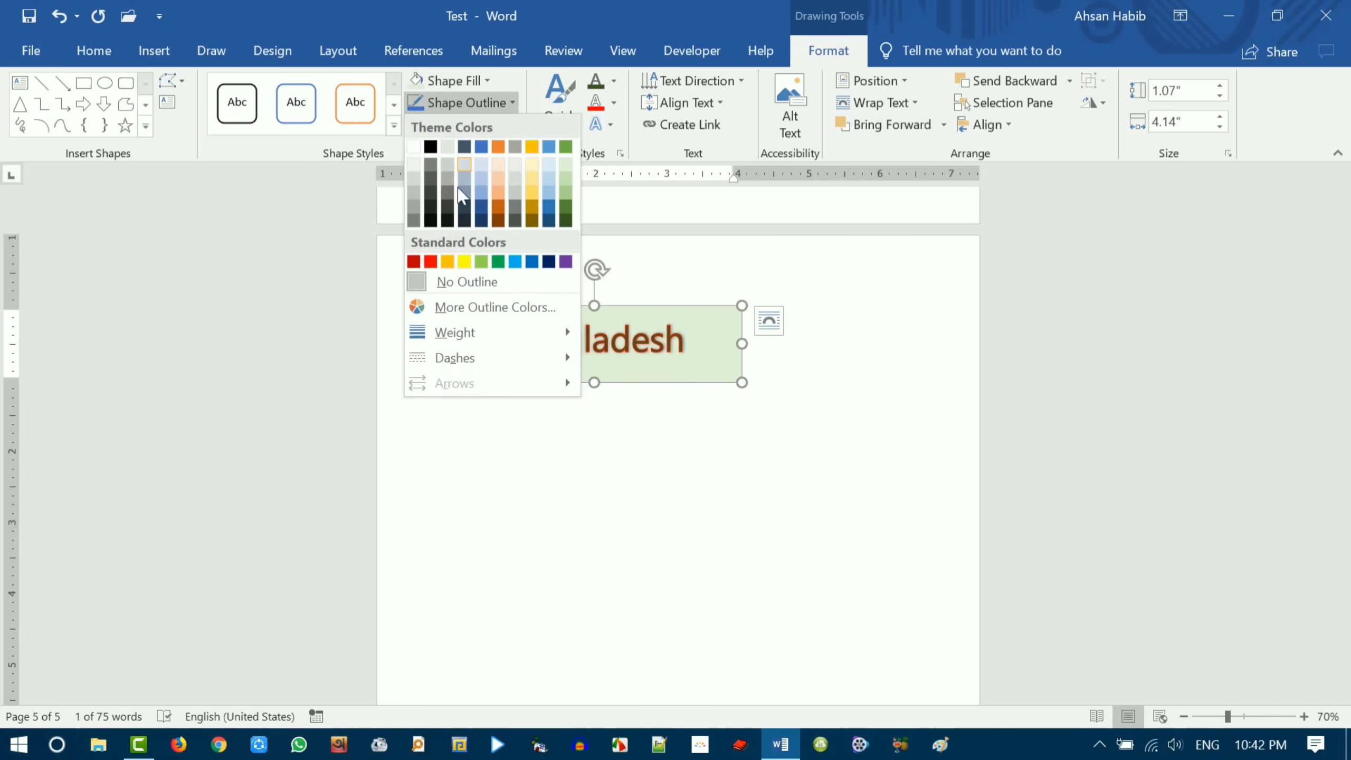
pyautogui.click(435, 224)
# - Apply the first Parallel 3-D rotation in the second row to the WordArt box, move it down toward the page center, and deselect it
pyautogui.click(508, 125)
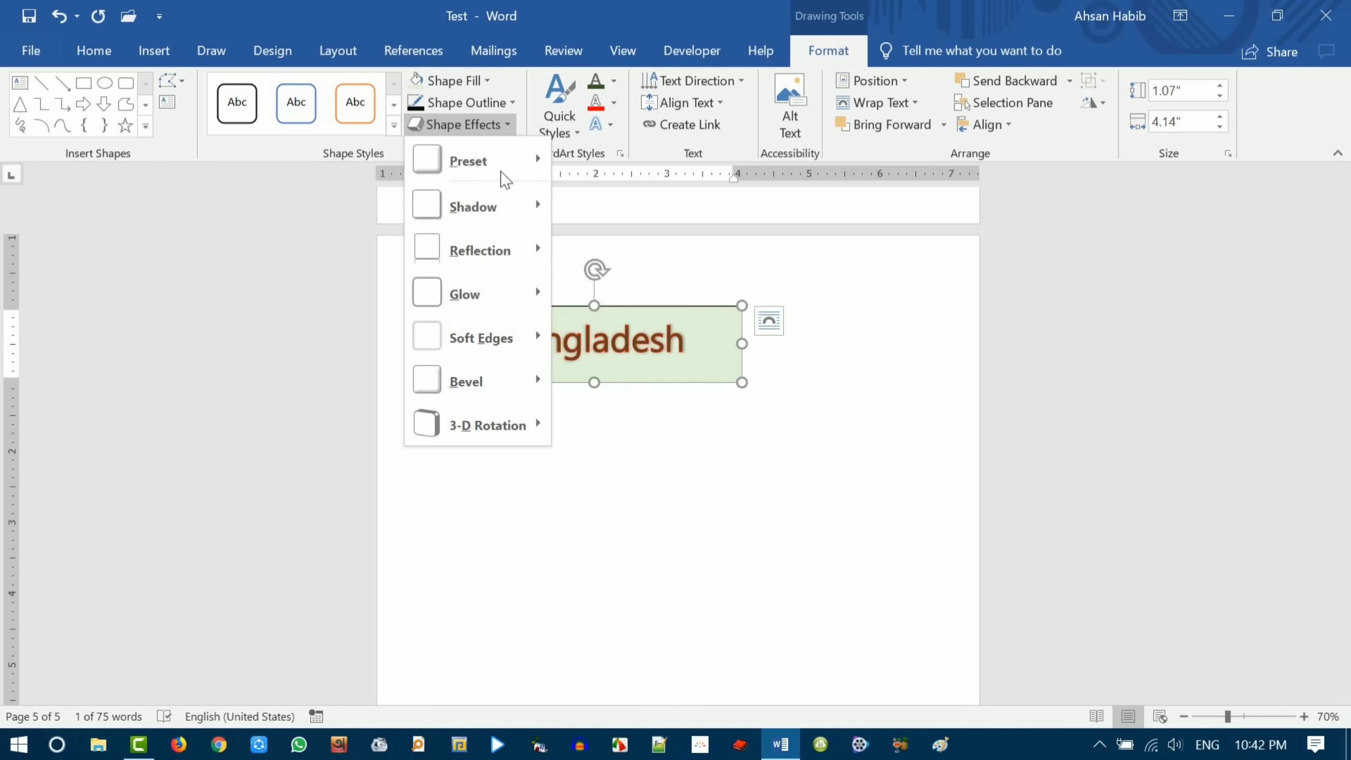
pyautogui.moveTo(479, 425)
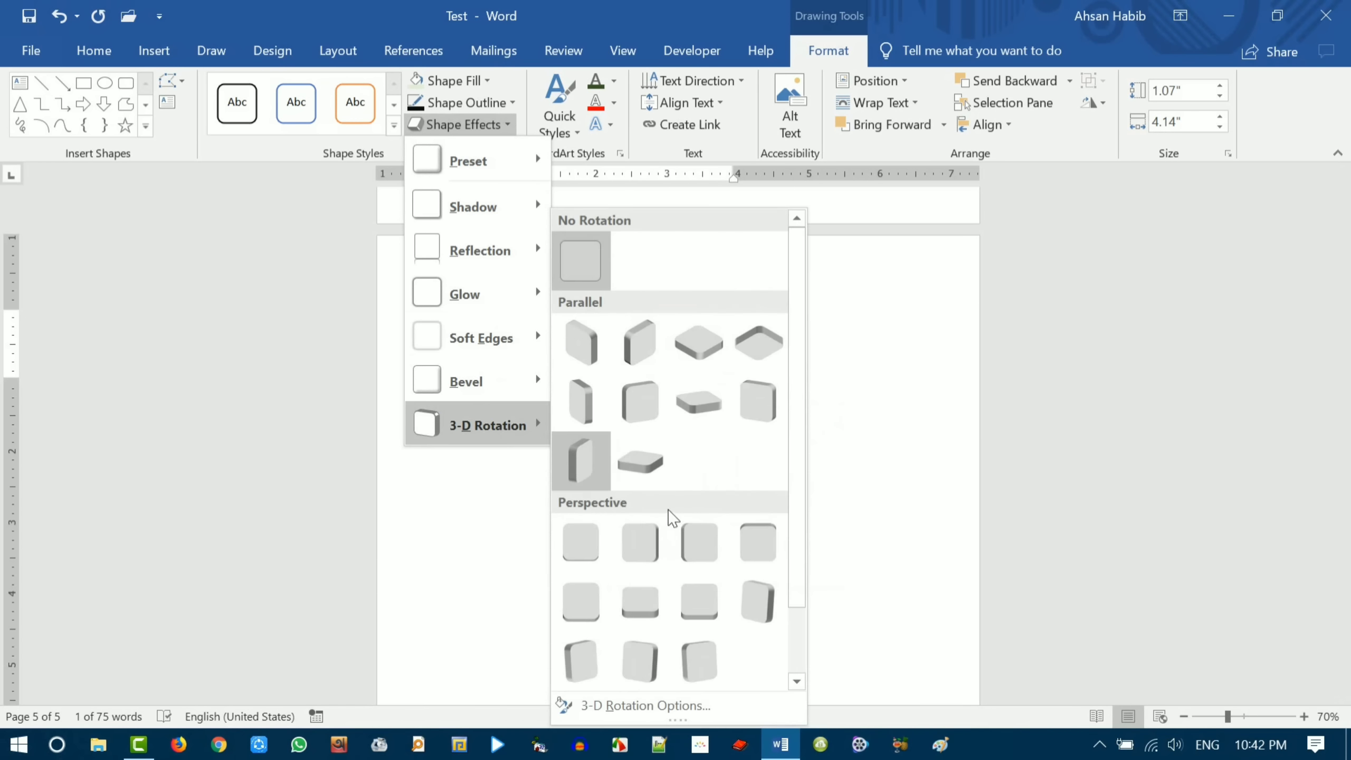
pyautogui.click(583, 403)
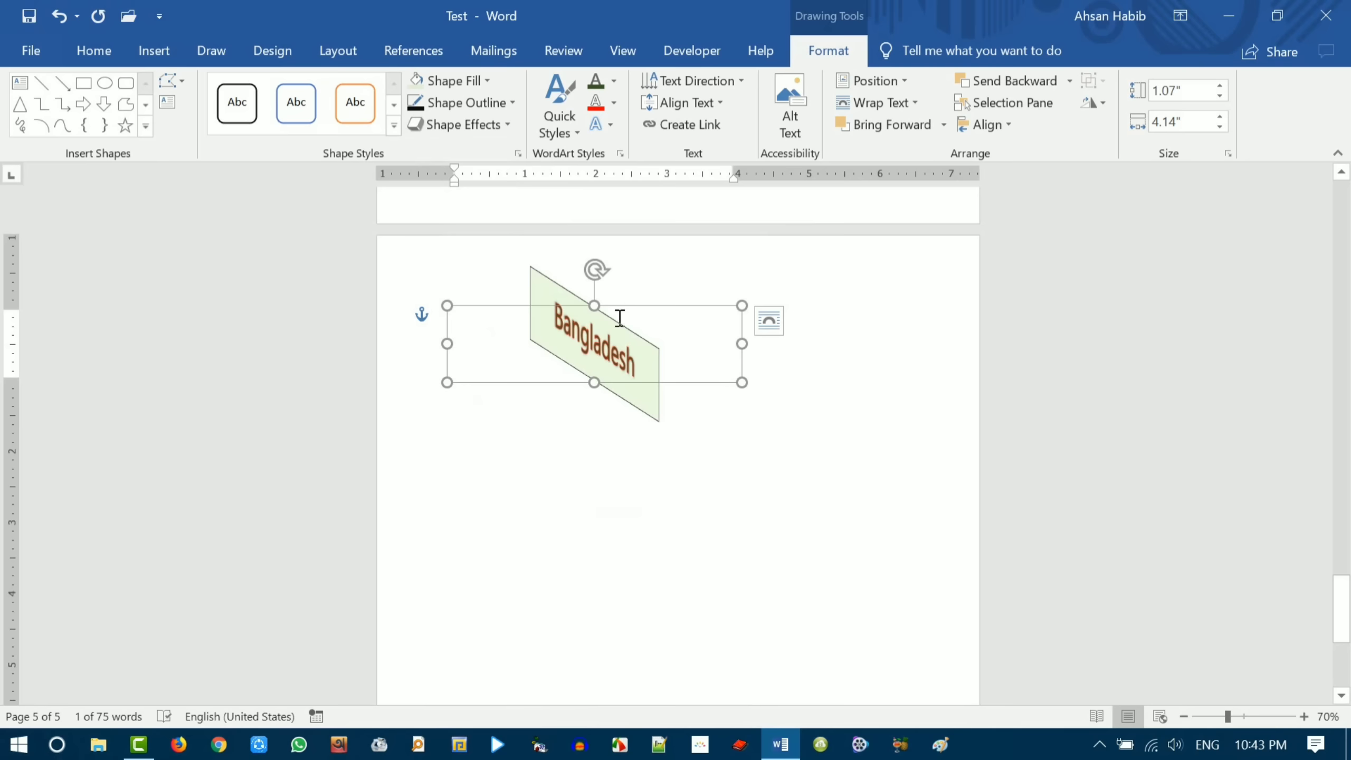
pyautogui.moveTo(625, 314); pyautogui.dragTo(692, 424)
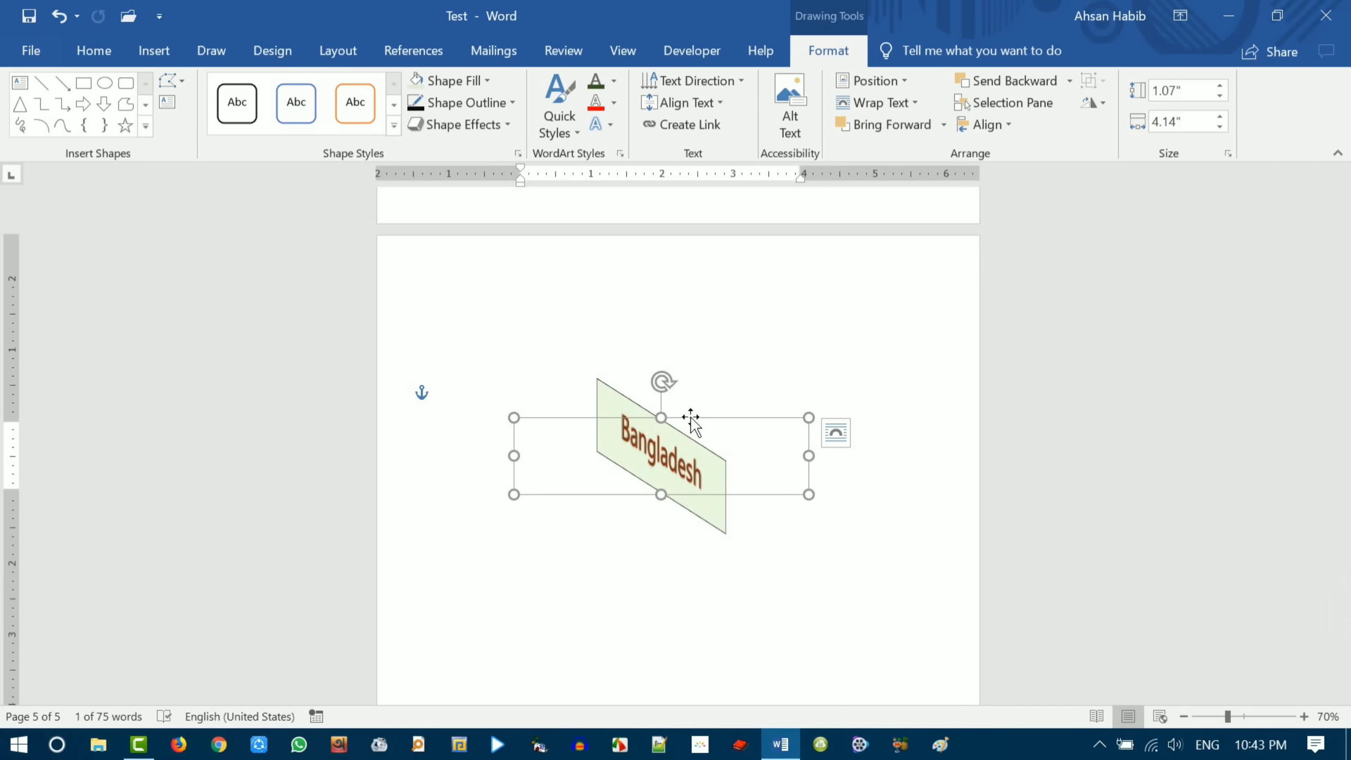
pyautogui.click(520, 544)
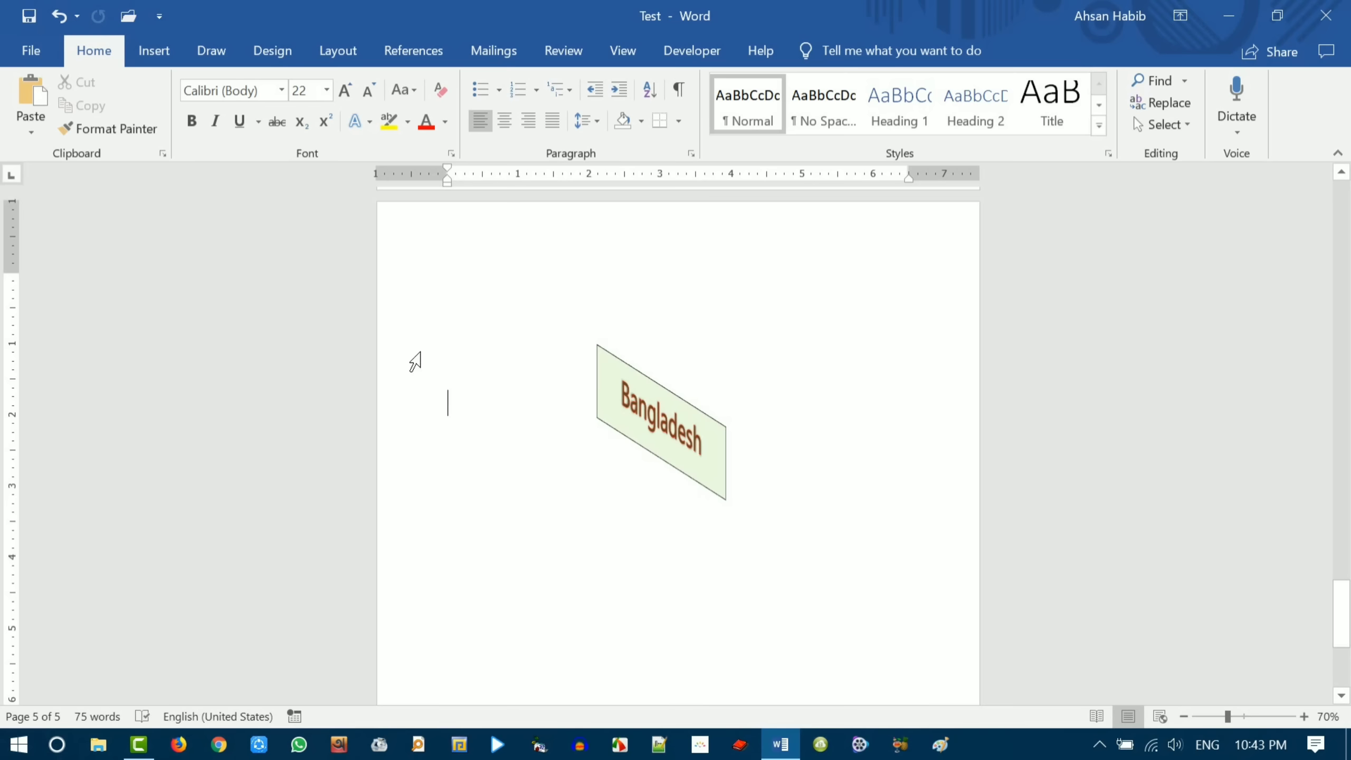
# - Apply a custom text watermark reading ASAP in semitransparent red with a diagonal layout
pyautogui.click(272, 51)
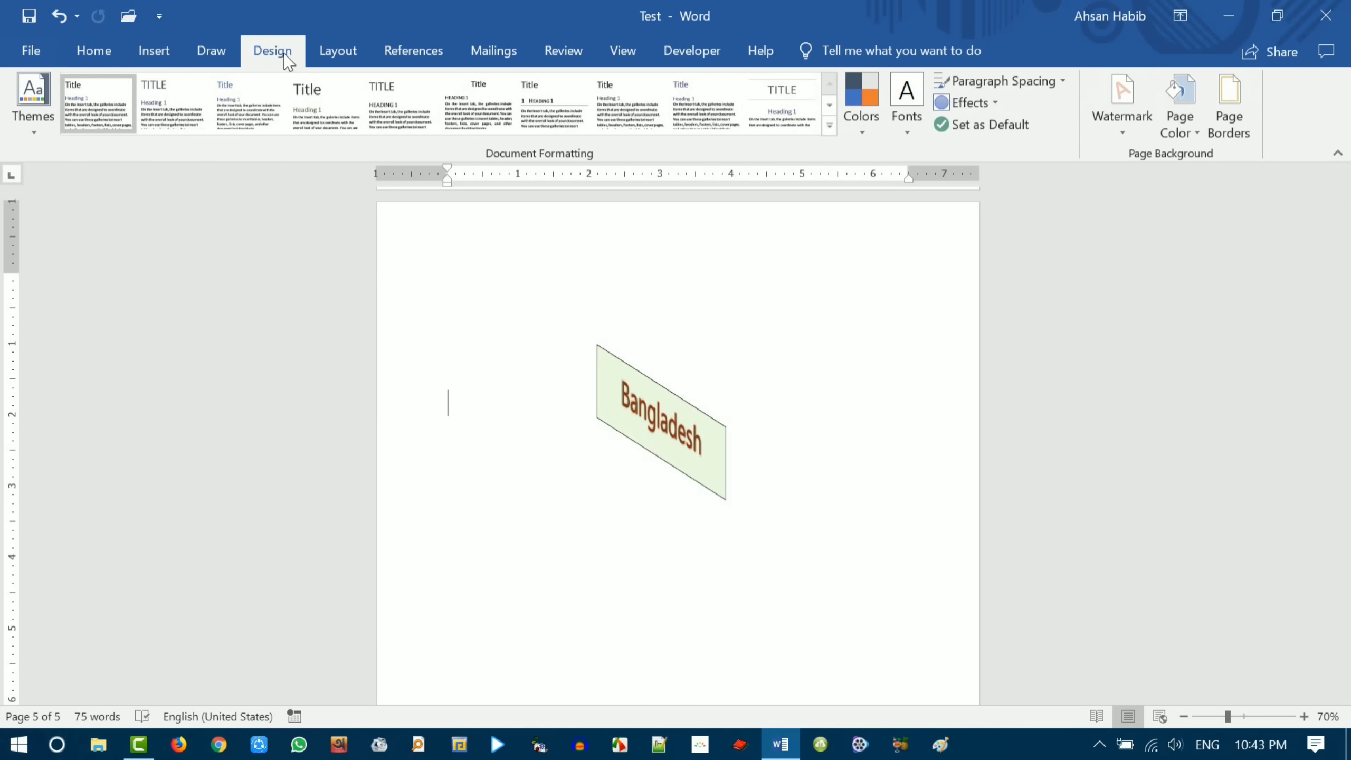
pyautogui.click(1121, 93)
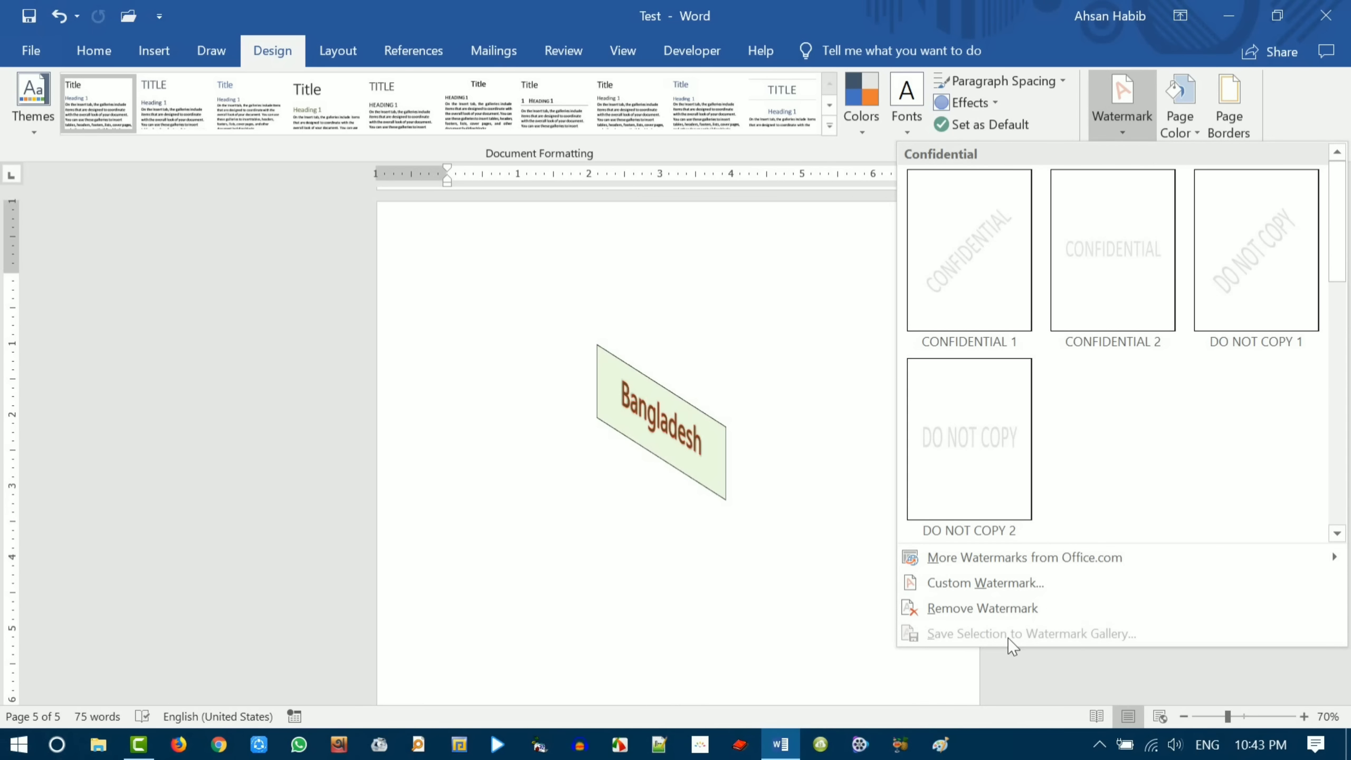
pyautogui.click(1012, 583)
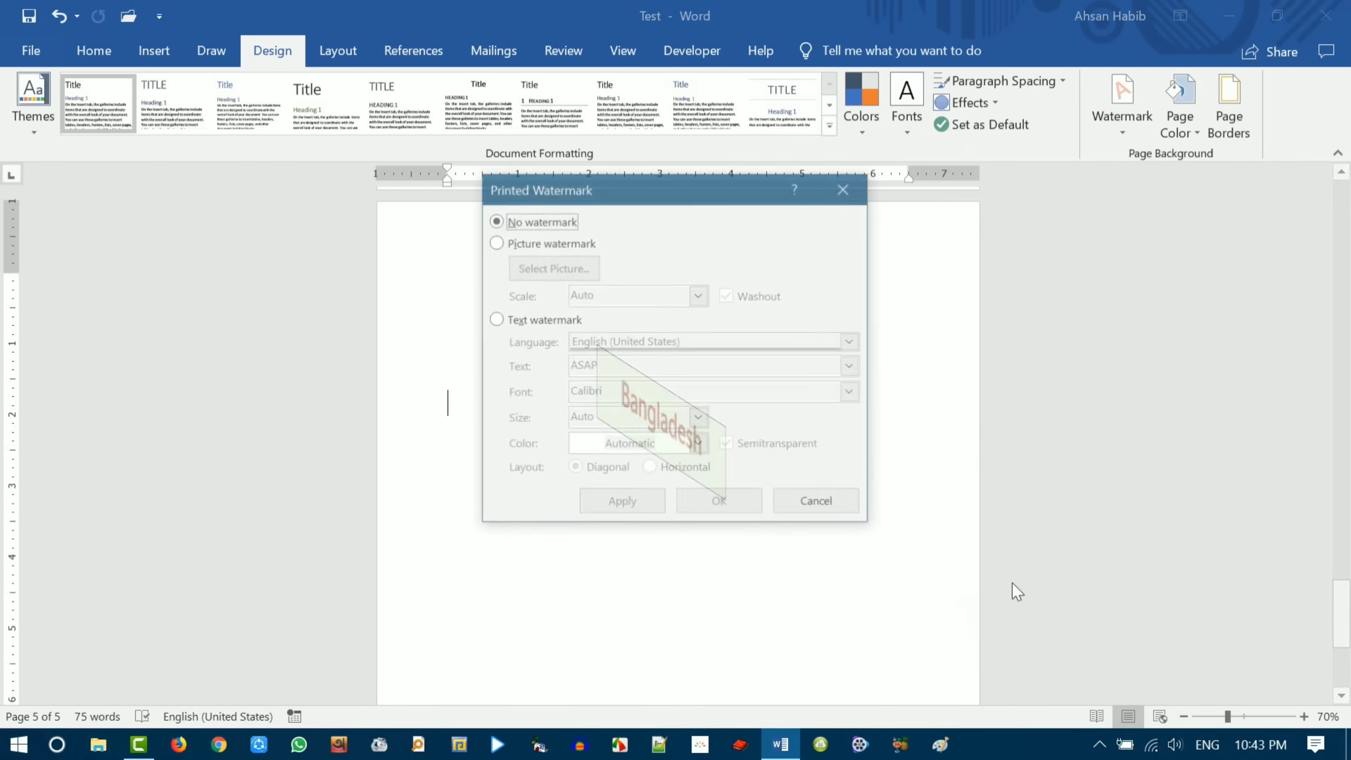
pyautogui.moveTo(612, 187); pyautogui.dragTo(253, 286)
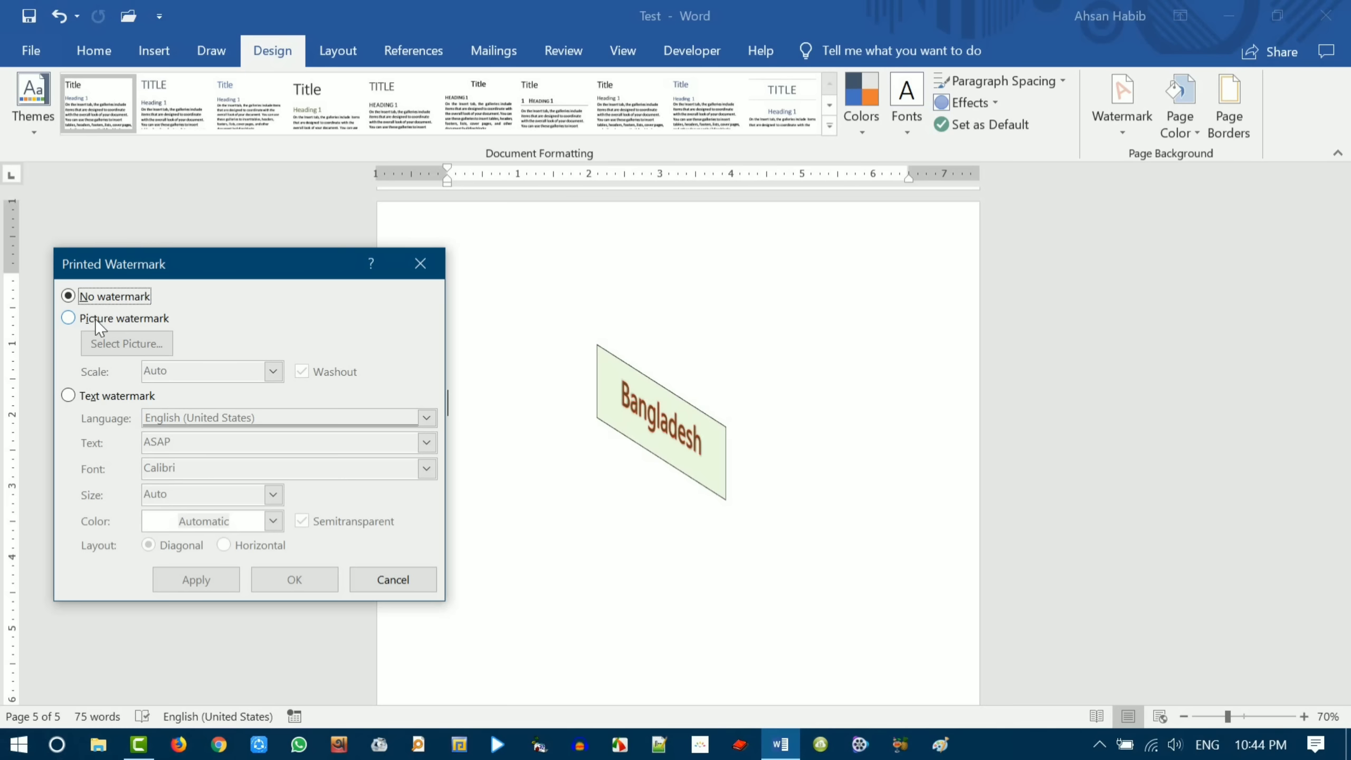
pyautogui.click(69, 397)
pyautogui.click(191, 444)
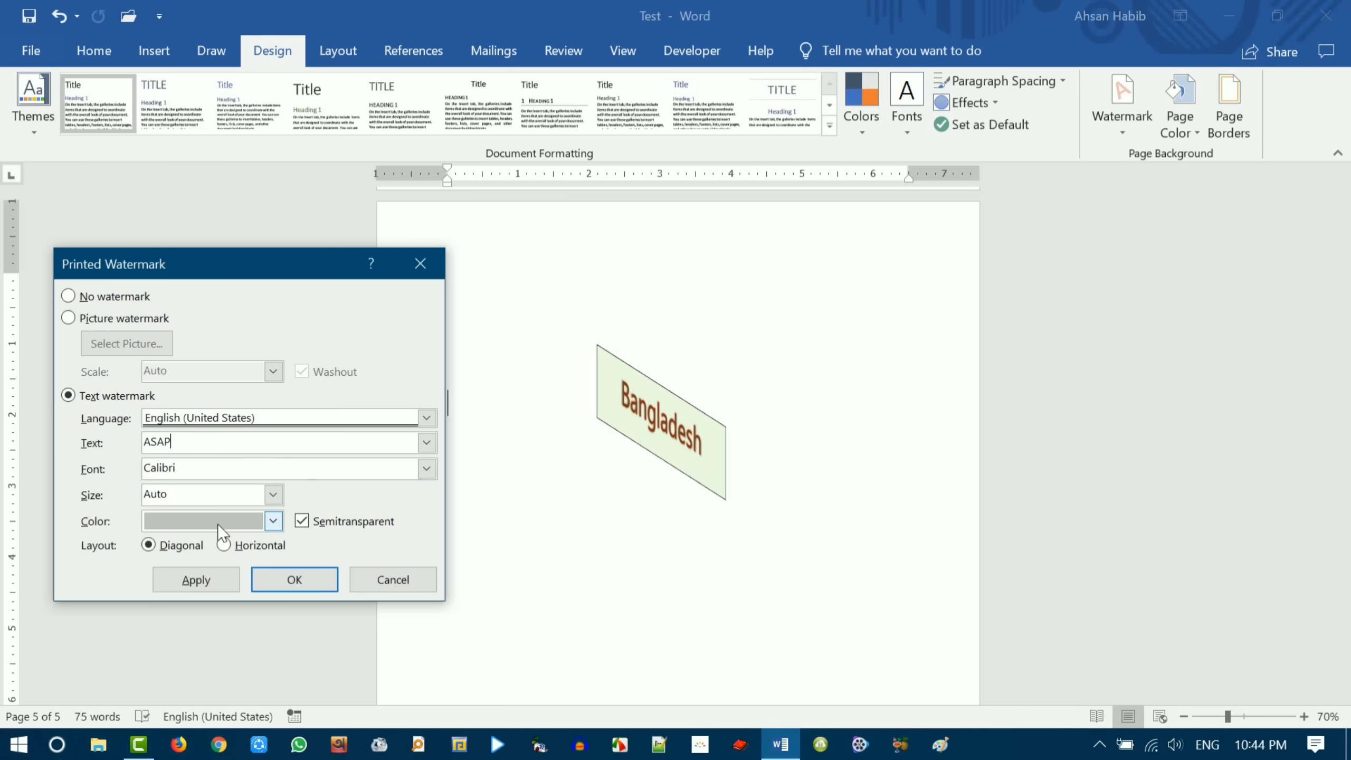
pyautogui.click(272, 521)
pyautogui.click(168, 477)
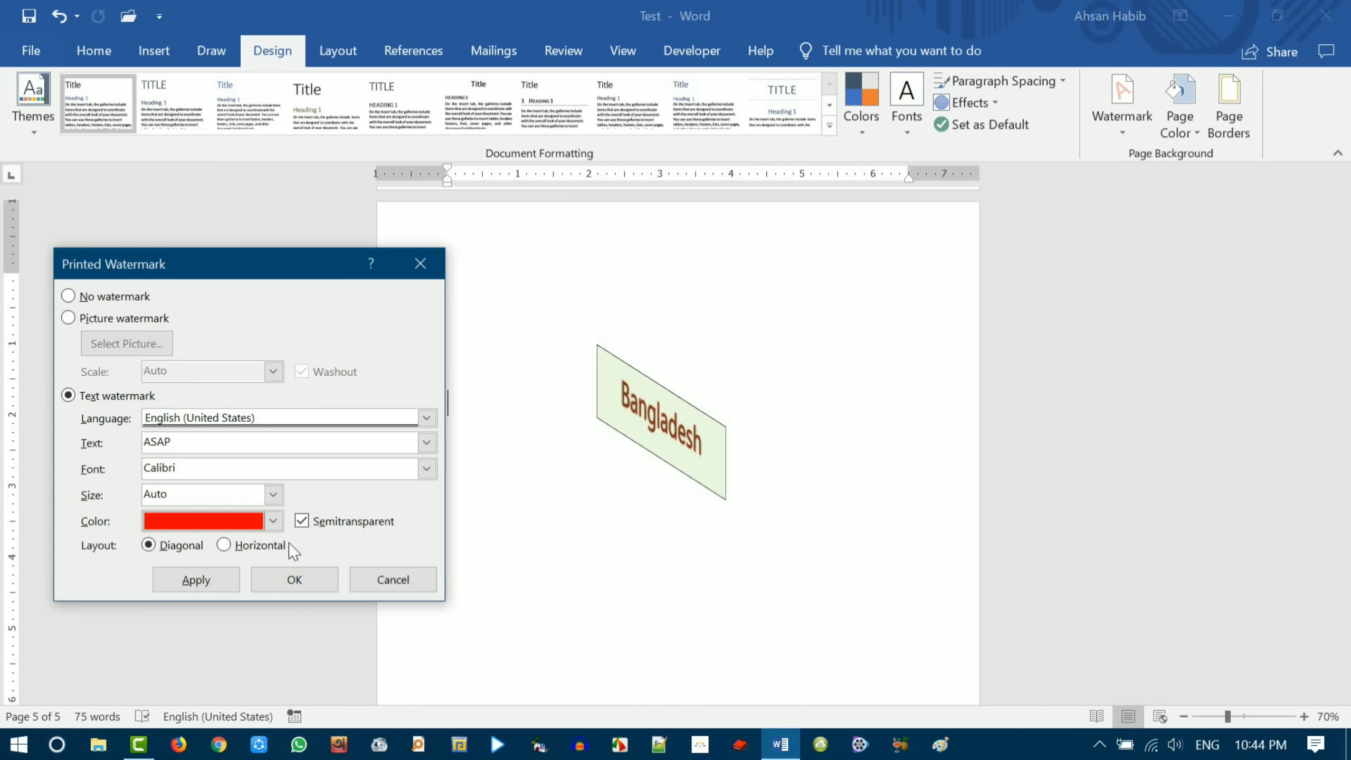
pyautogui.click(197, 583)
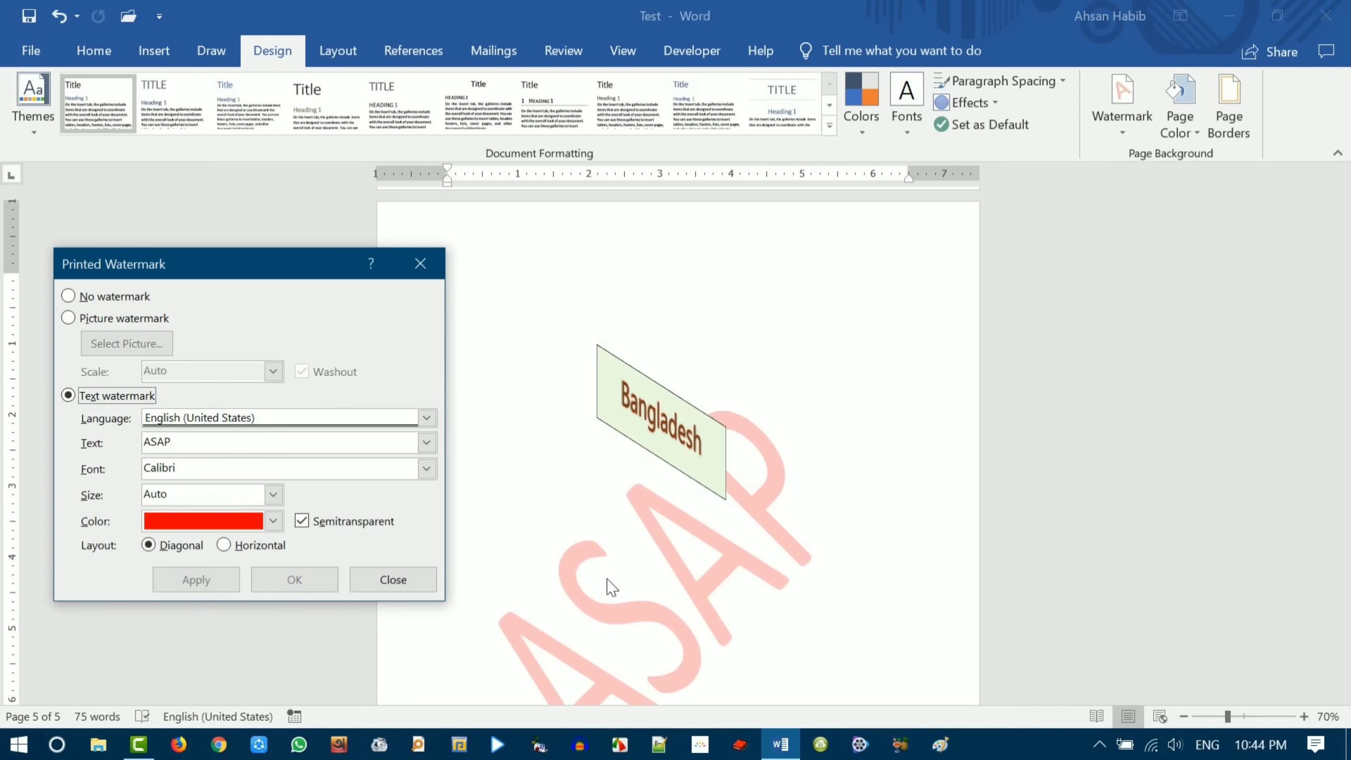
# - Close the watermark settings and look through the document's pages to check the ASAP watermark
pyautogui.click(367, 581)
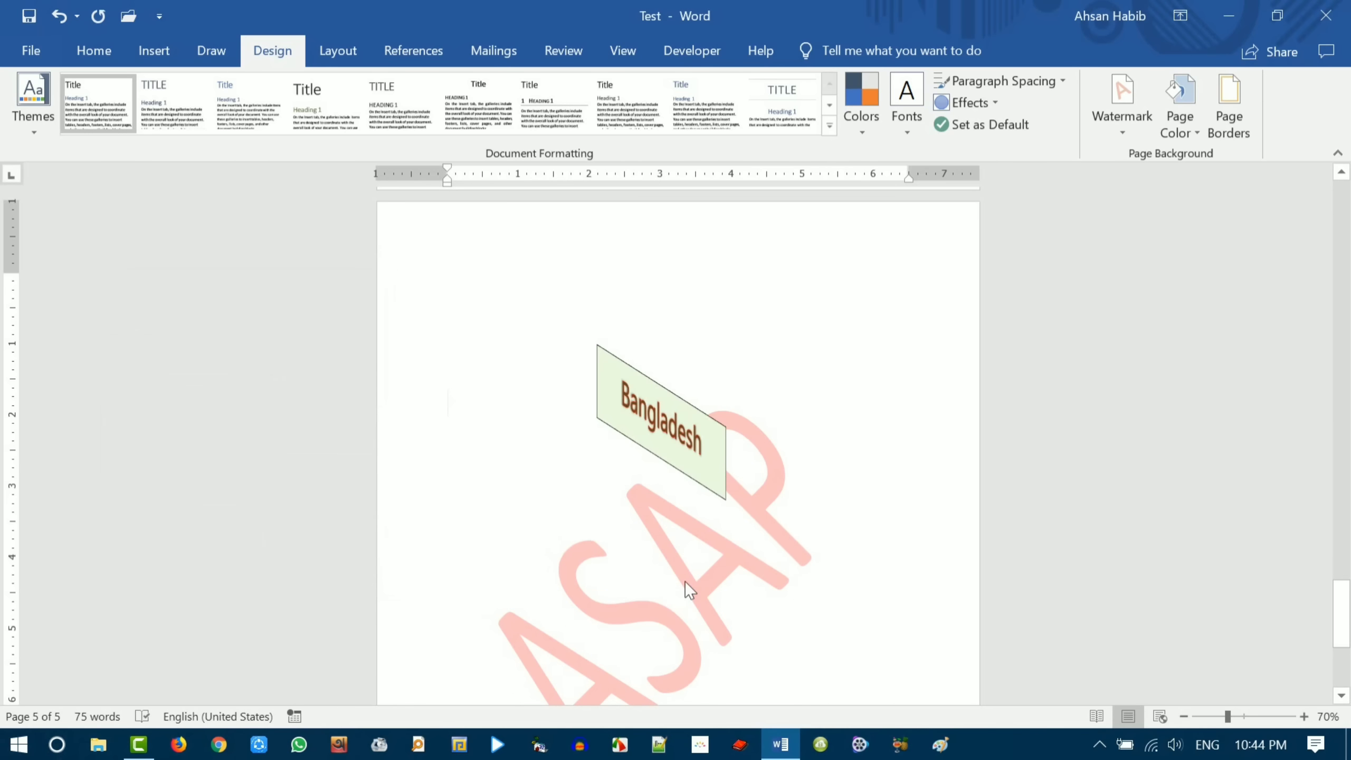
pyautogui.scroll(-3, 686, 582)
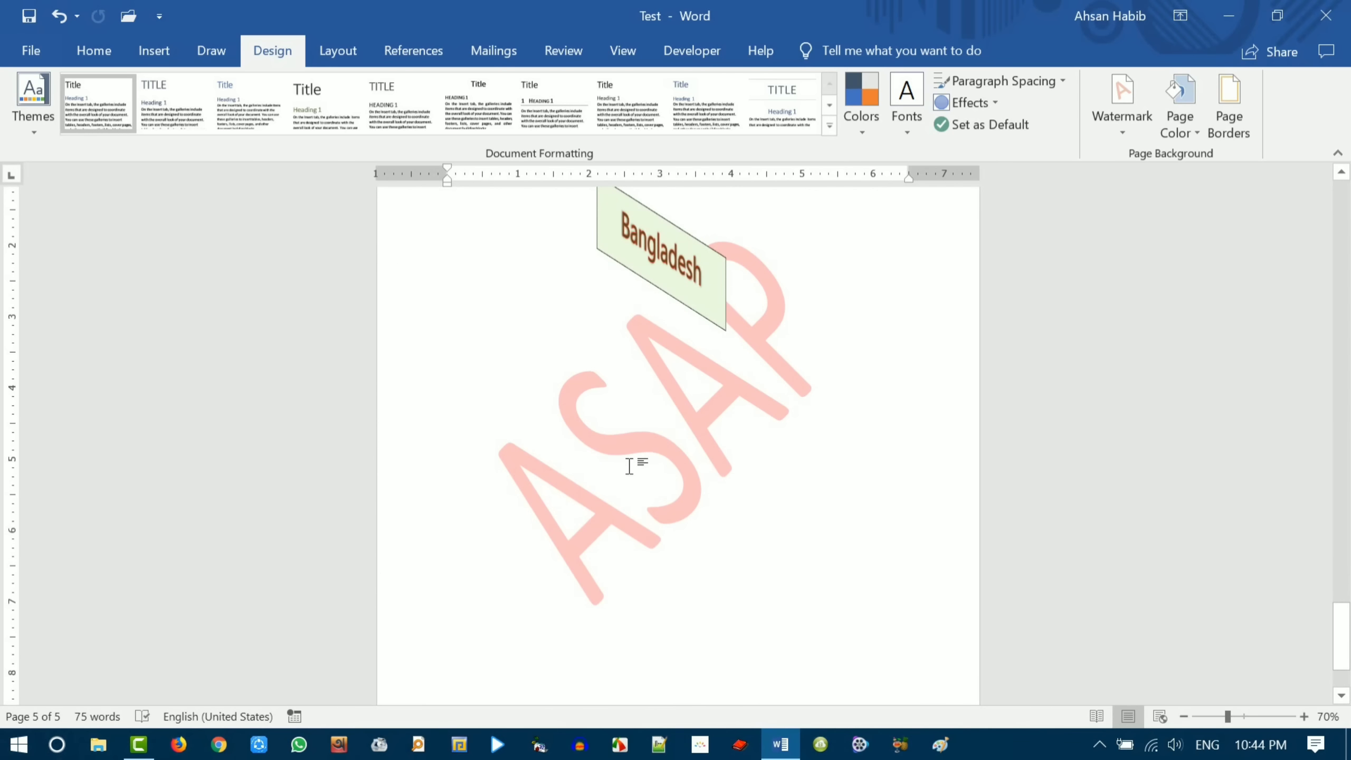
pyautogui.scroll(15, 654, 425)
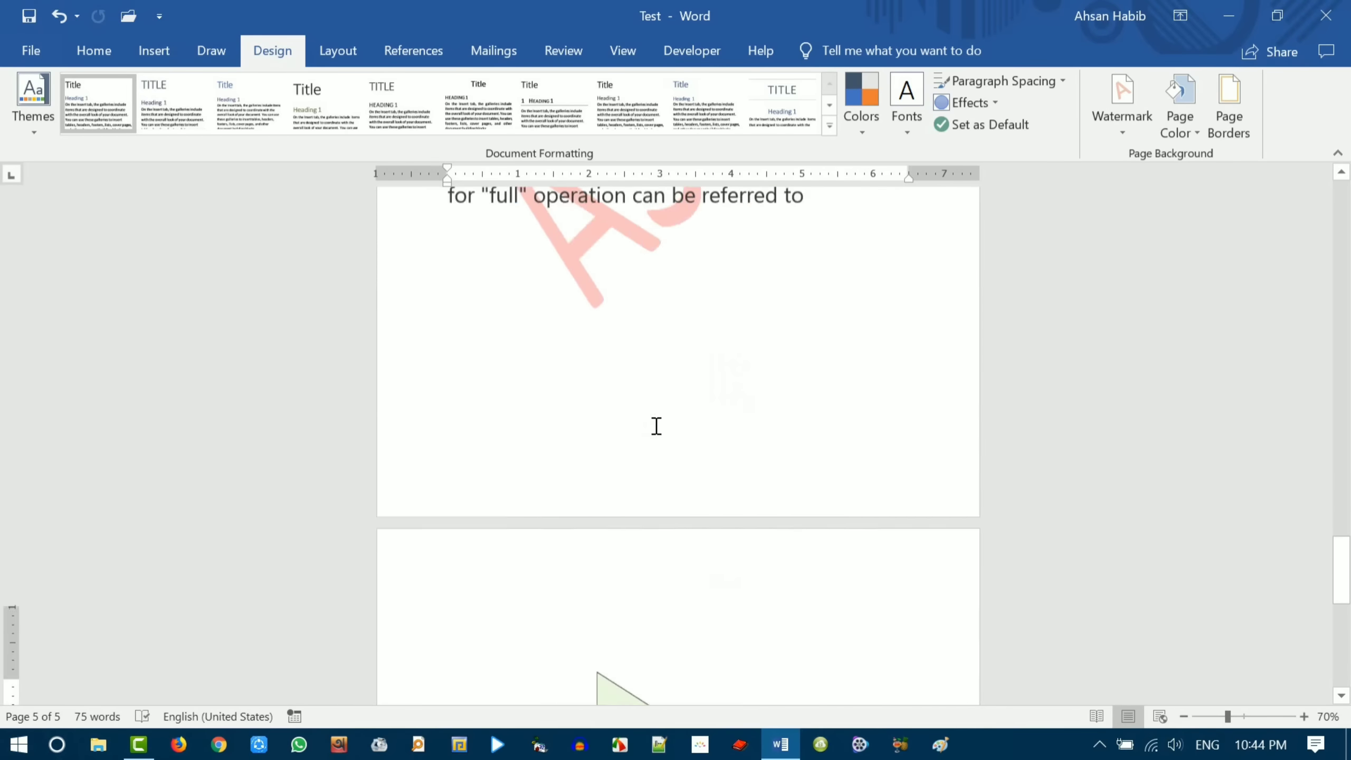
pyautogui.scroll(20, 660, 413)
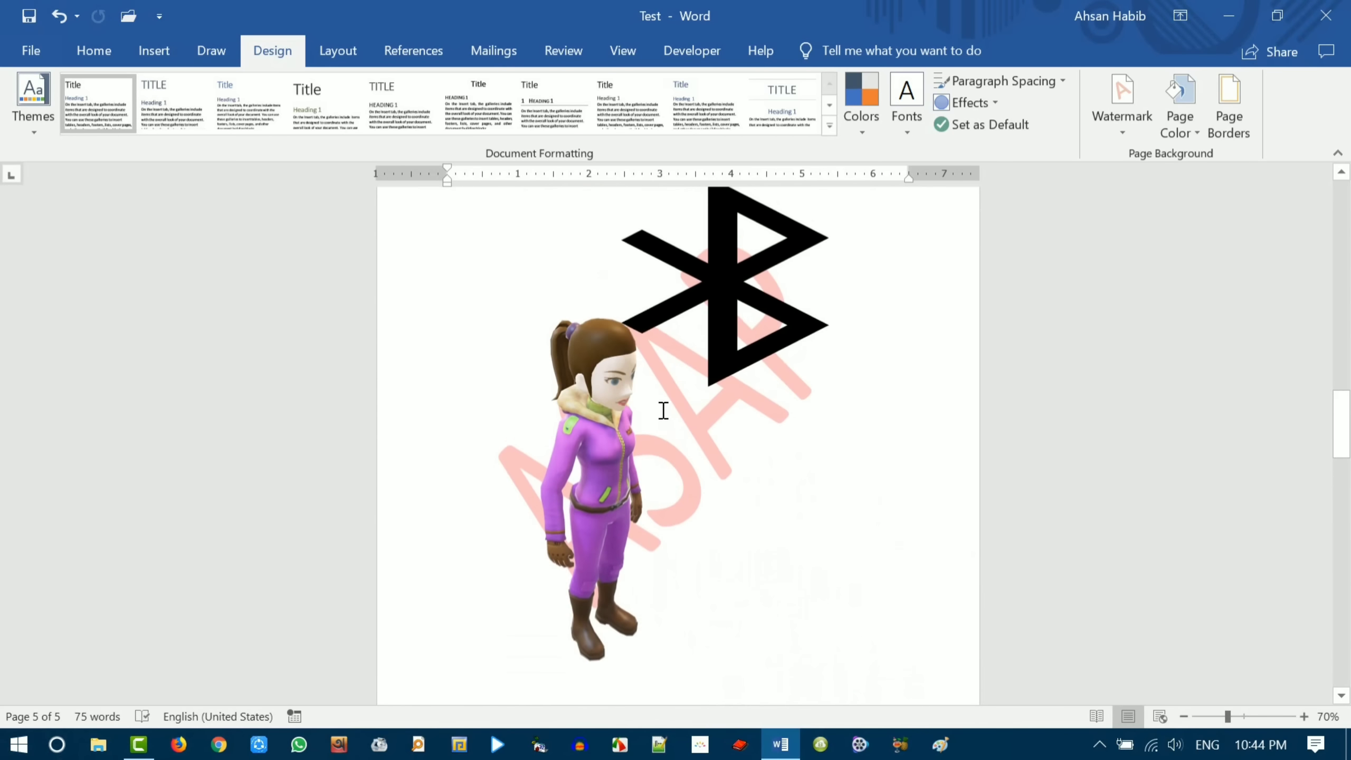
pyautogui.scroll(10, 673, 404)
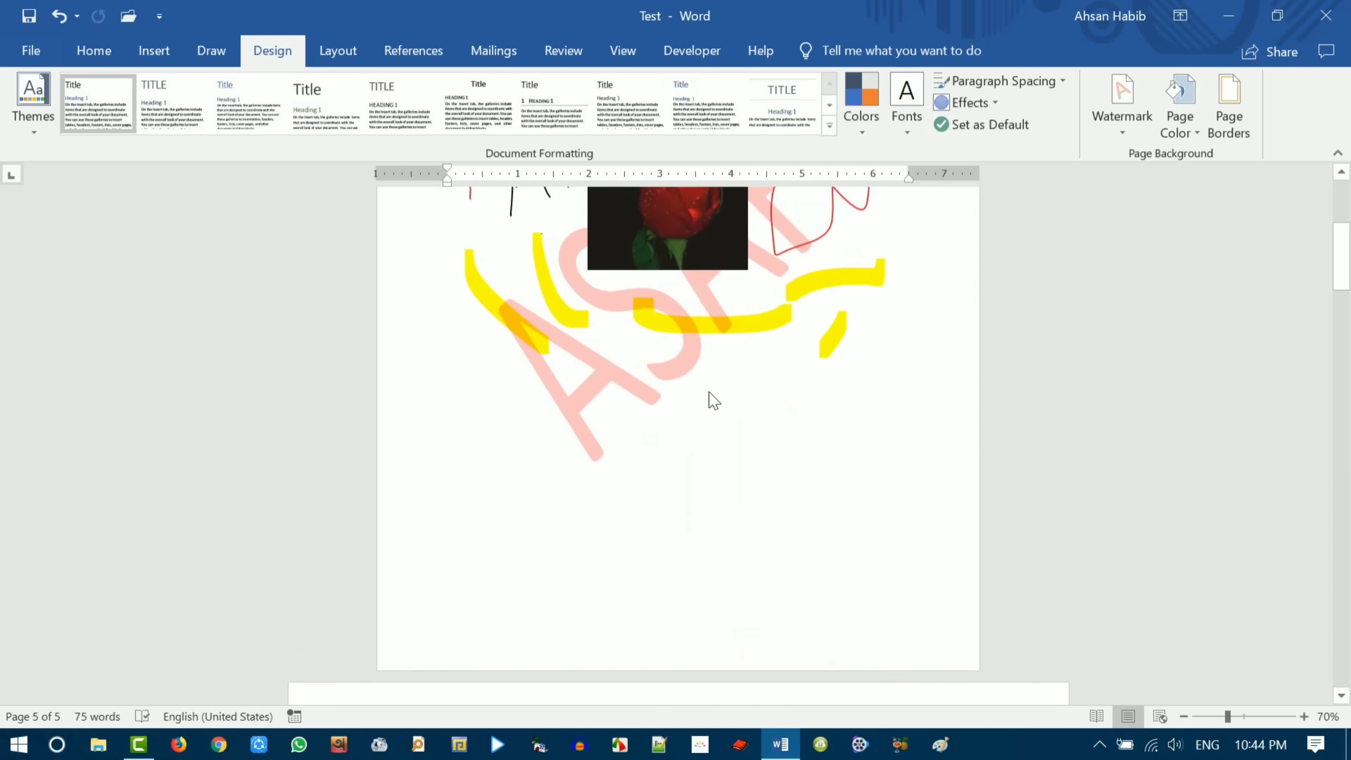
pyautogui.scroll(-20, 673, 404)
# - Remove the ASAP watermark with the No watermark option and look back through the earlier pages
pyautogui.click(1123, 93)
pyautogui.click(1024, 588)
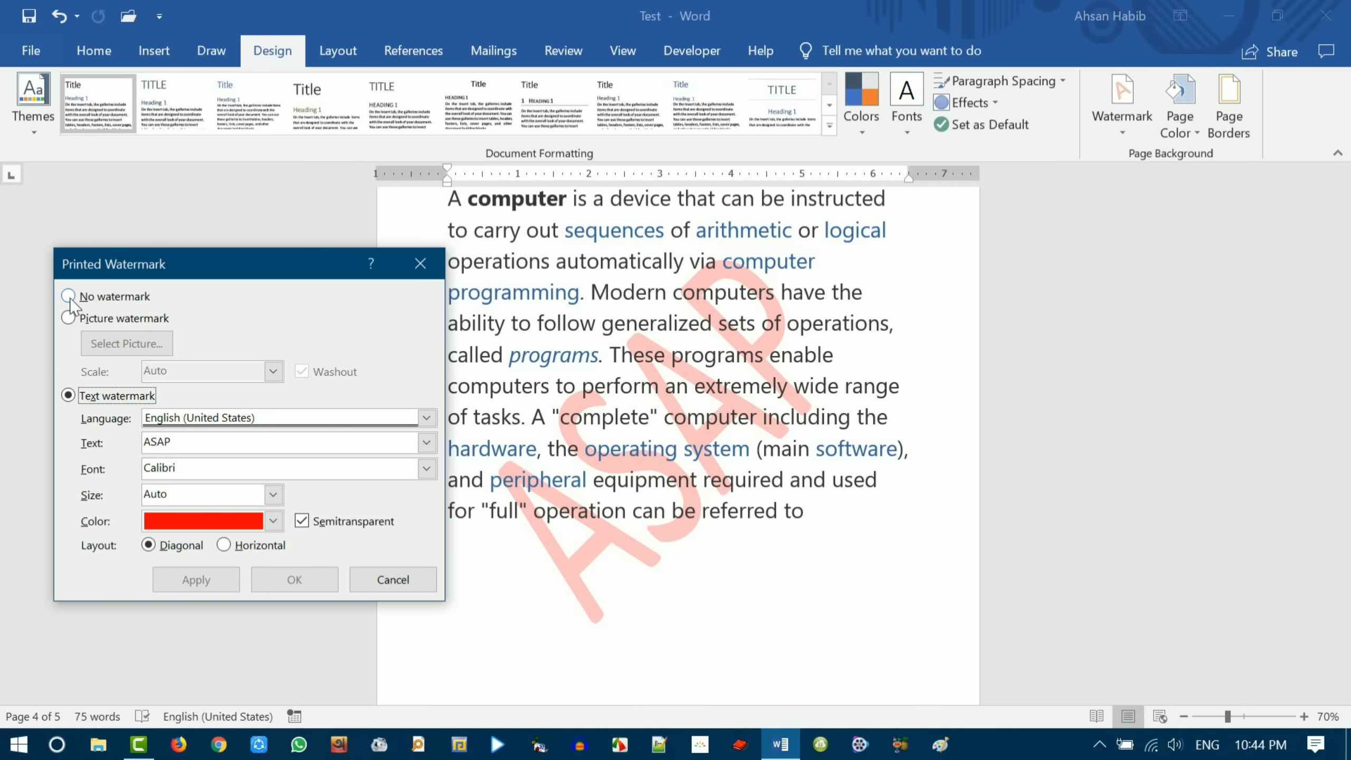
pyautogui.click(68, 297)
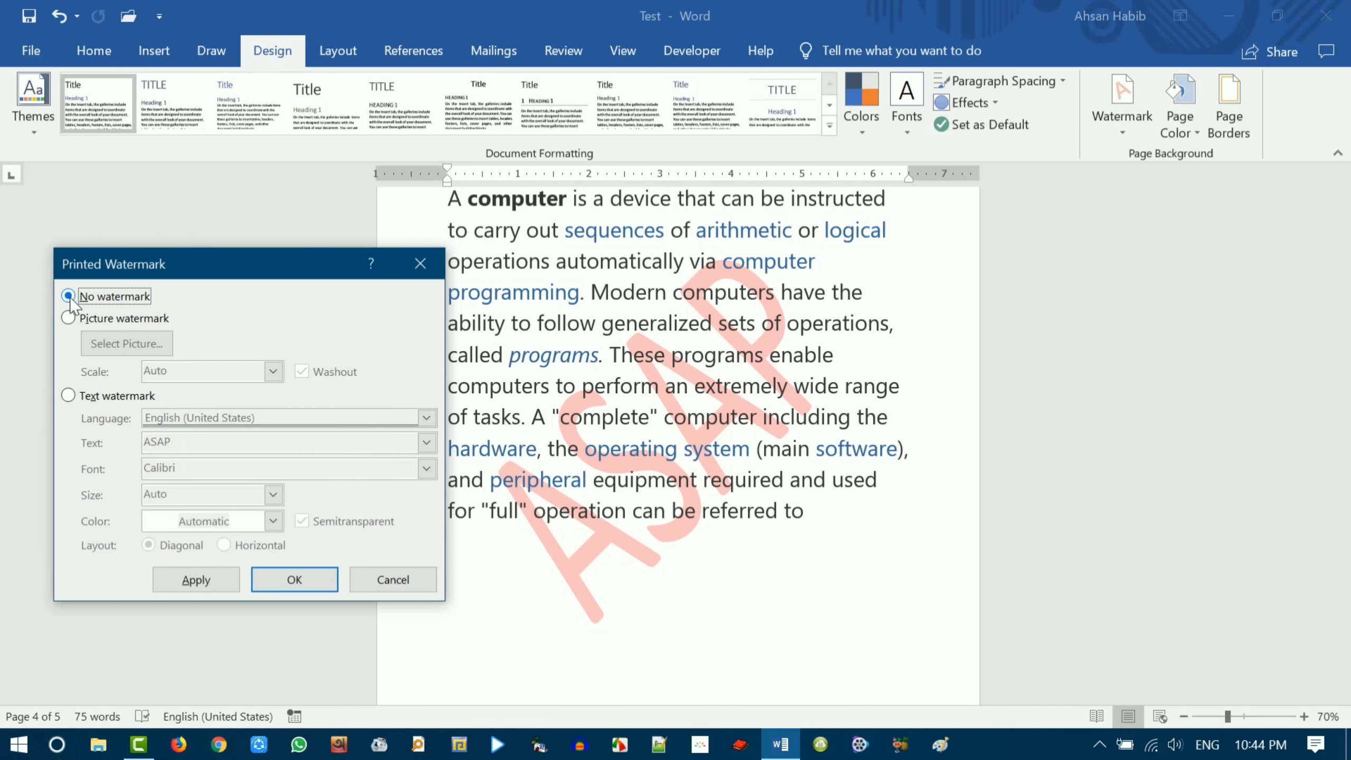
pyautogui.click(197, 581)
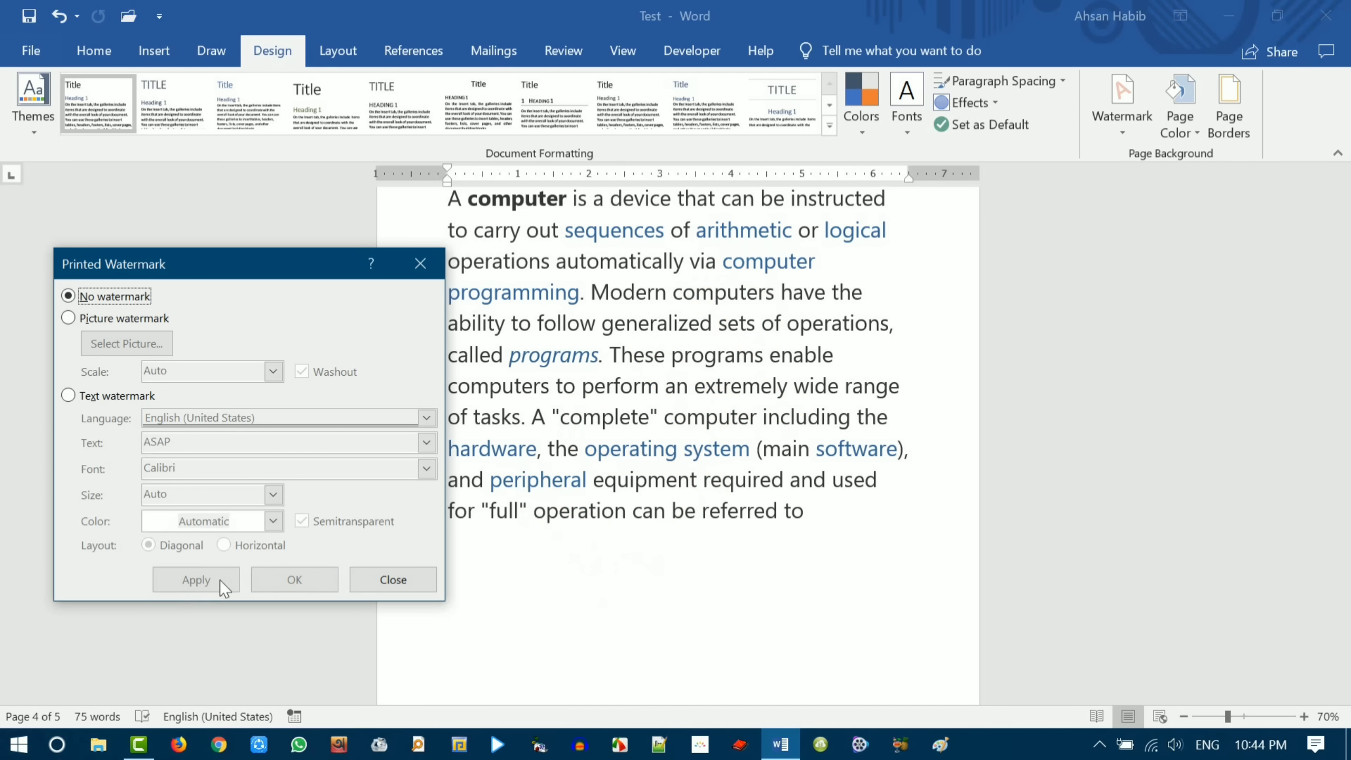
pyautogui.click(422, 579)
pyautogui.scroll(3, 628, 363)
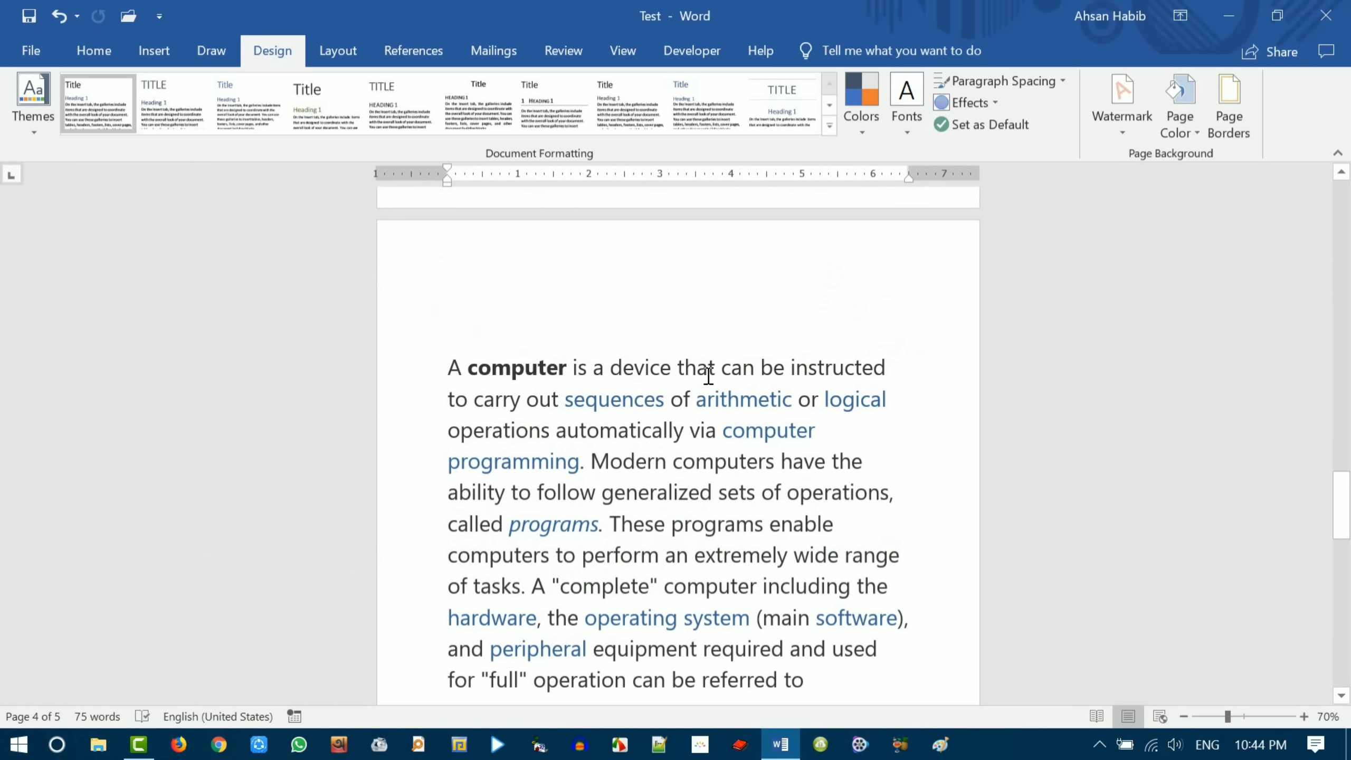
pyautogui.scroll(10, 709, 375)
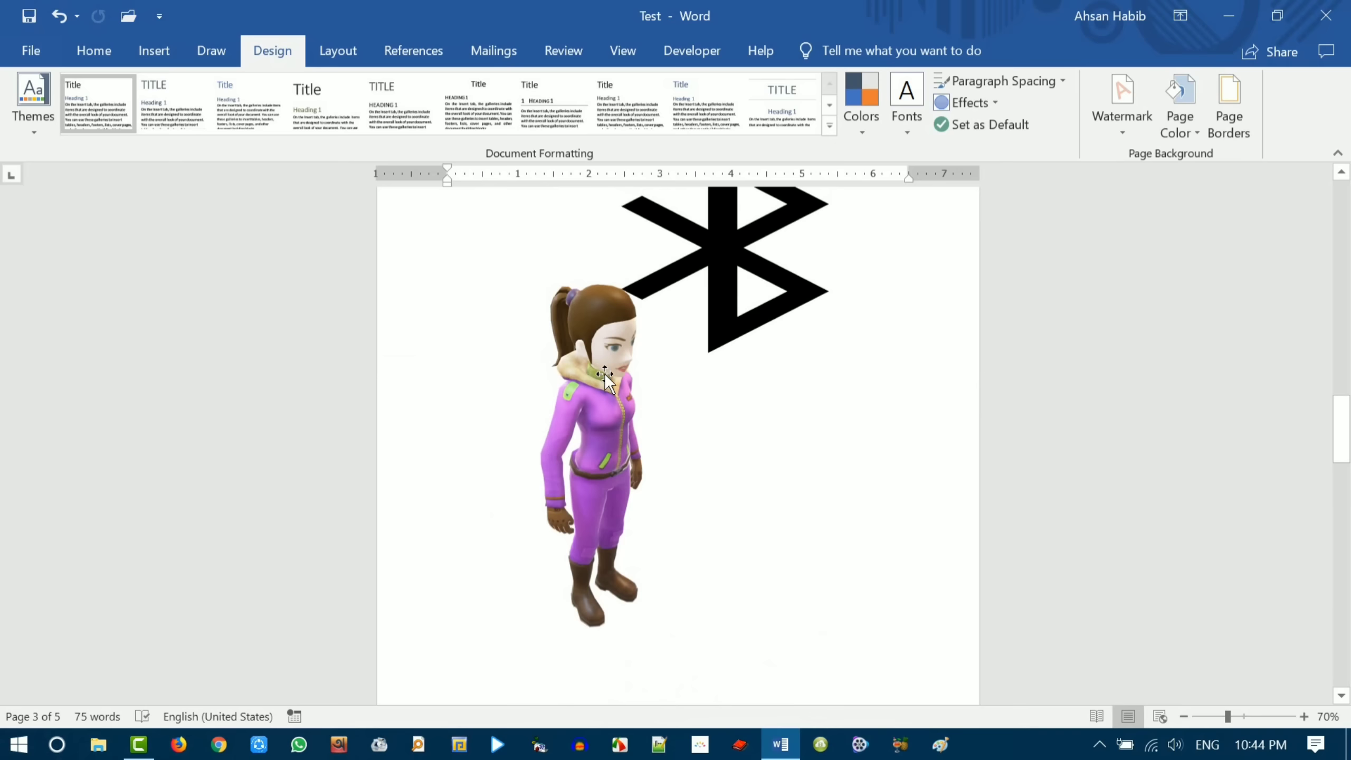
pyautogui.scroll(10, 607, 374)
pyautogui.scroll(5, 606, 375)
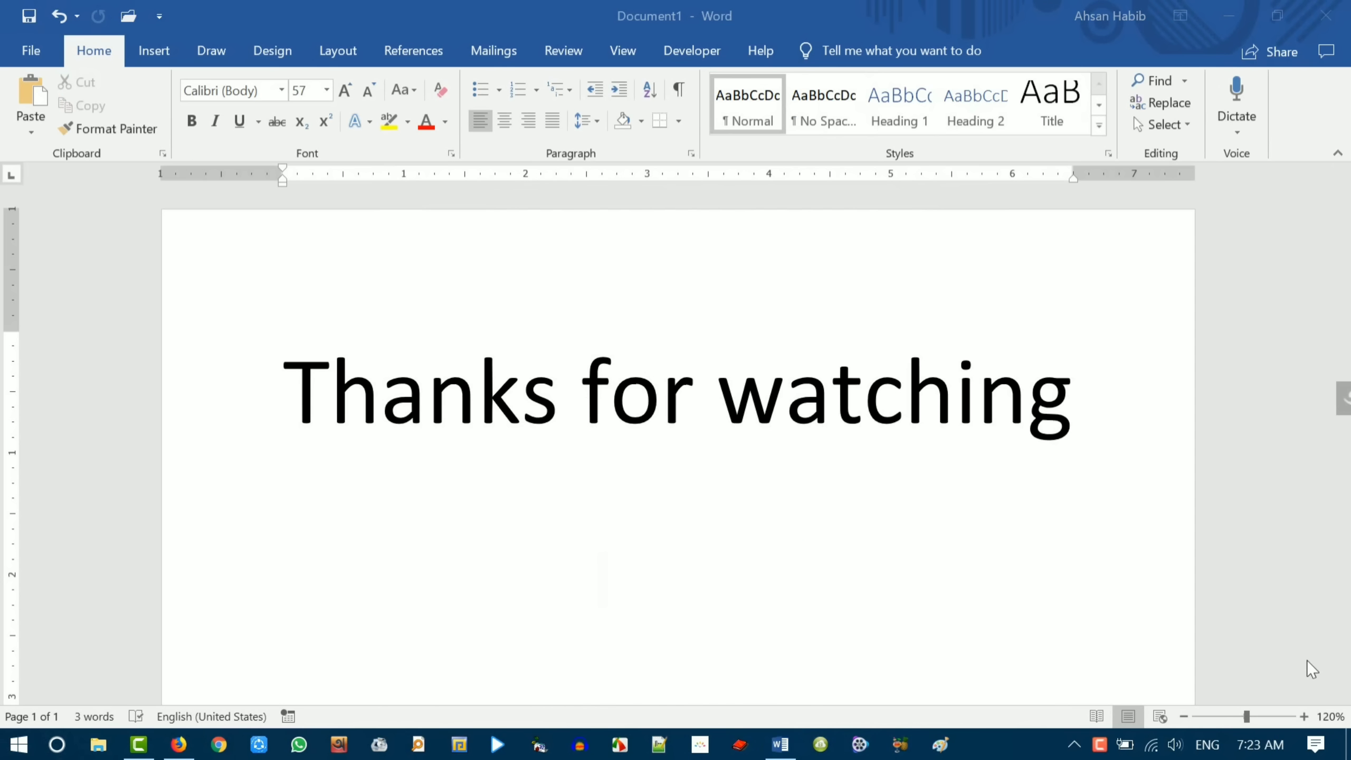